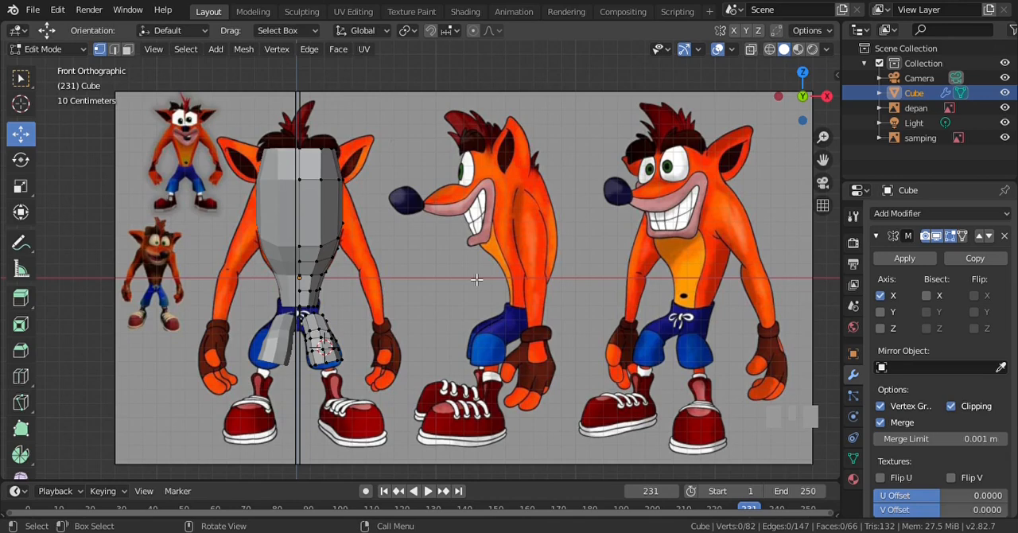
Examine the gap between the torso's lower end and the upper openings of the legs from the front and the side
key("ctrl+KP_4")
key("ctrl+KP_4")
key("ctrl+KP_4")
key("ctrl+KP_4")
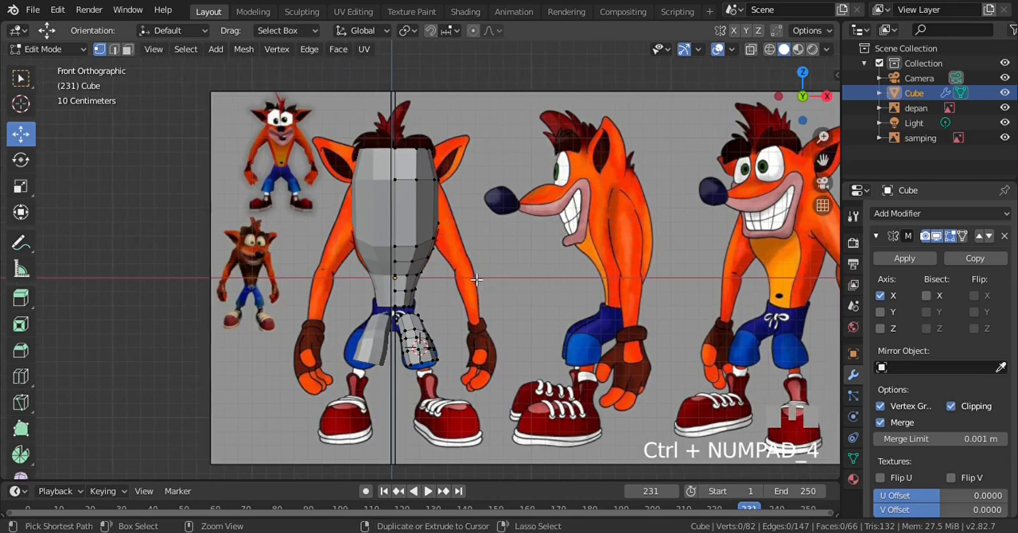
key("ctrl+KP_2")
key("ctrl+KP_2")
key("ctrl+KP_2")
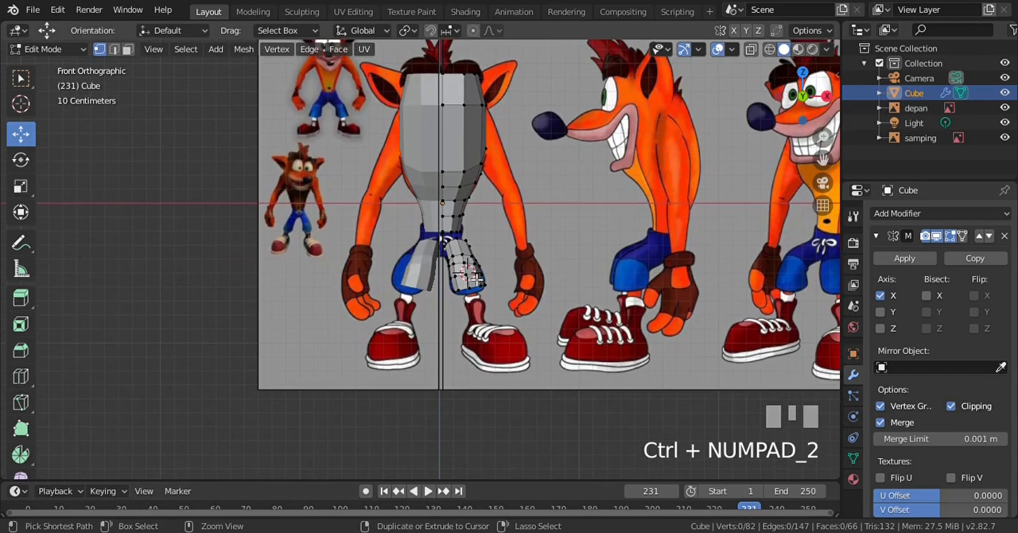
scroll(477, 278, "up", 2)
scroll(477, 278, "up", 2)
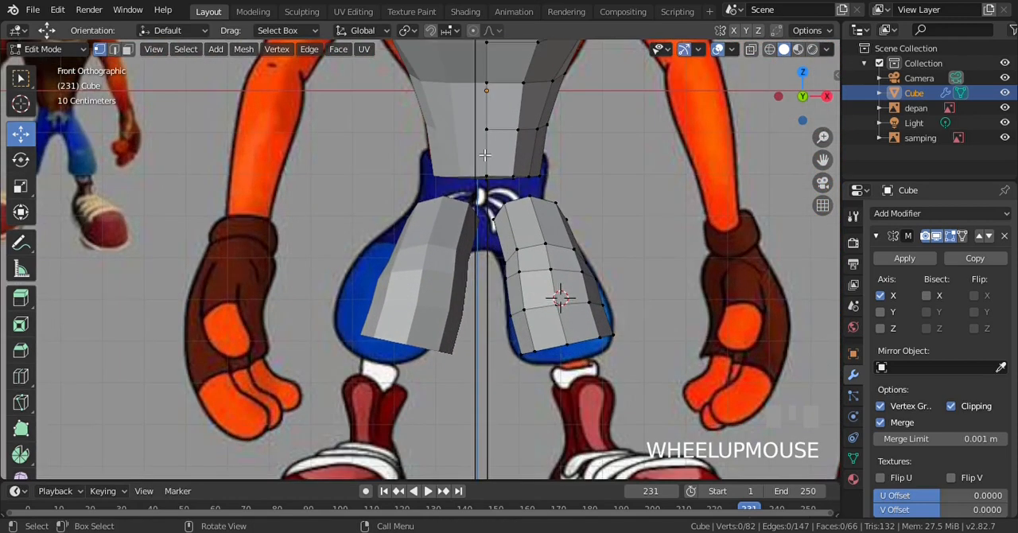
scroll(485, 159, "down", 2)
key("KP_6")
key("KP_6")
key("KP_6")
key("KP_6")
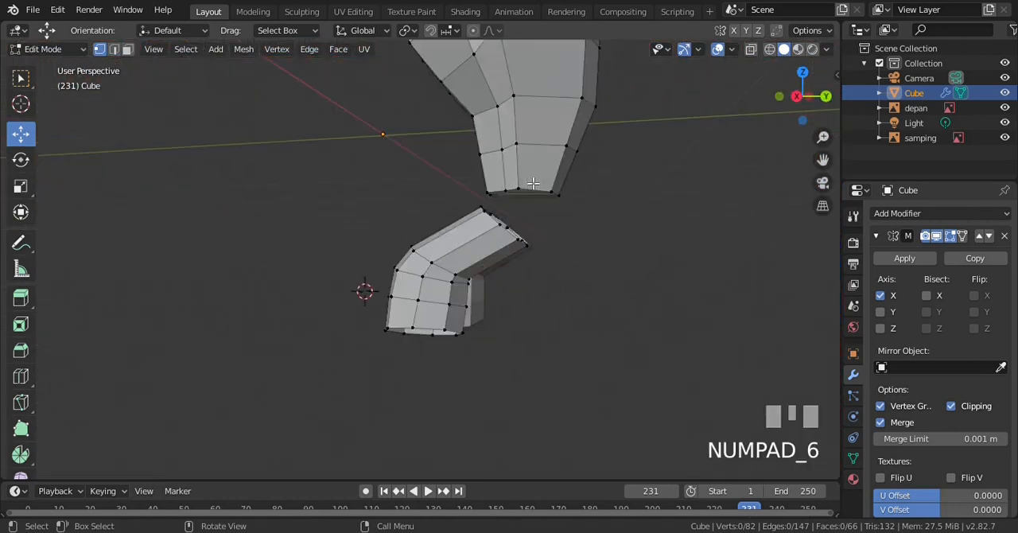
scroll(532, 182, "down", 1)
Delete the faces closing the torso's bottom end using wireframe shading in the right side view, and return to solid shading
key("KP_3")
scroll(532, 191, "up", 2)
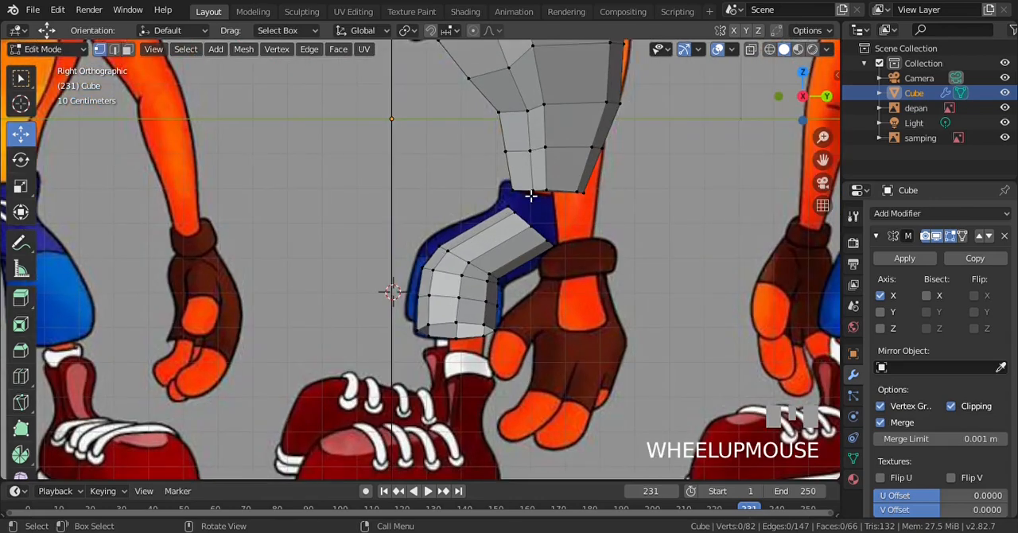
key("z")
key("KP_4")
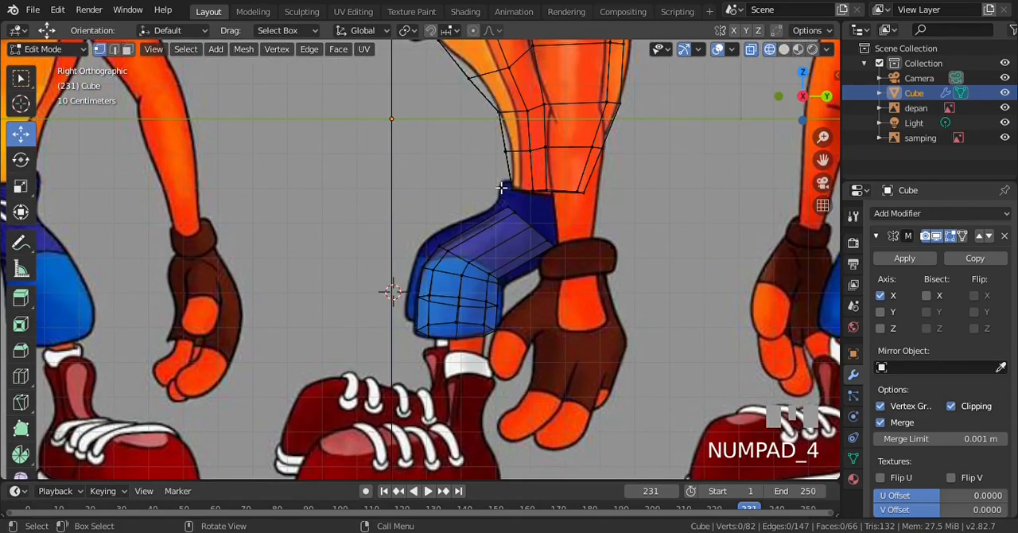
key("b")
left_click_drag(481, 168, 612, 214)
scroll(565, 195, "up", 4)
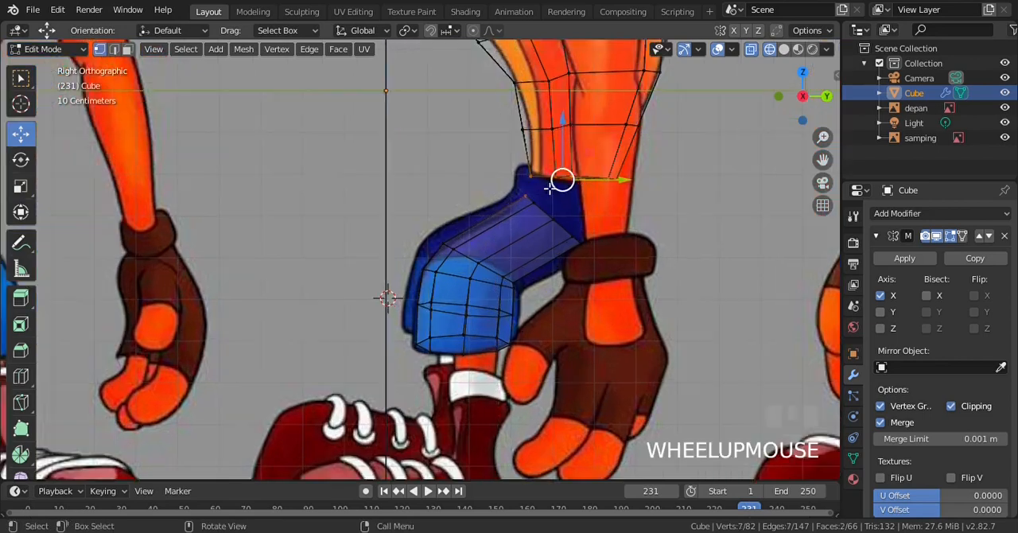
left_click(127, 48)
left_click(99, 49)
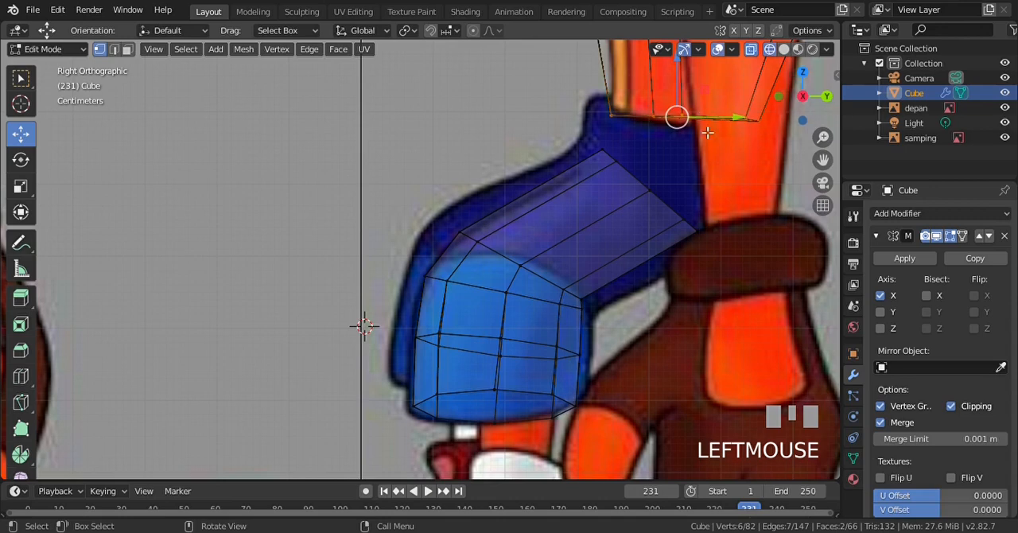
scroll(707, 132, "down", 2)
scroll(682, 179, "up", 1)
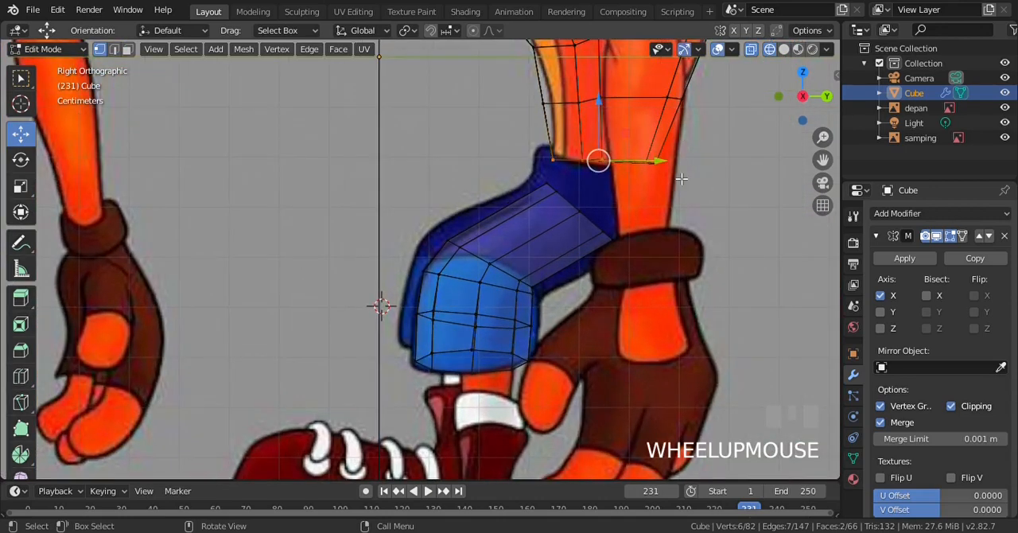
key("Delete")
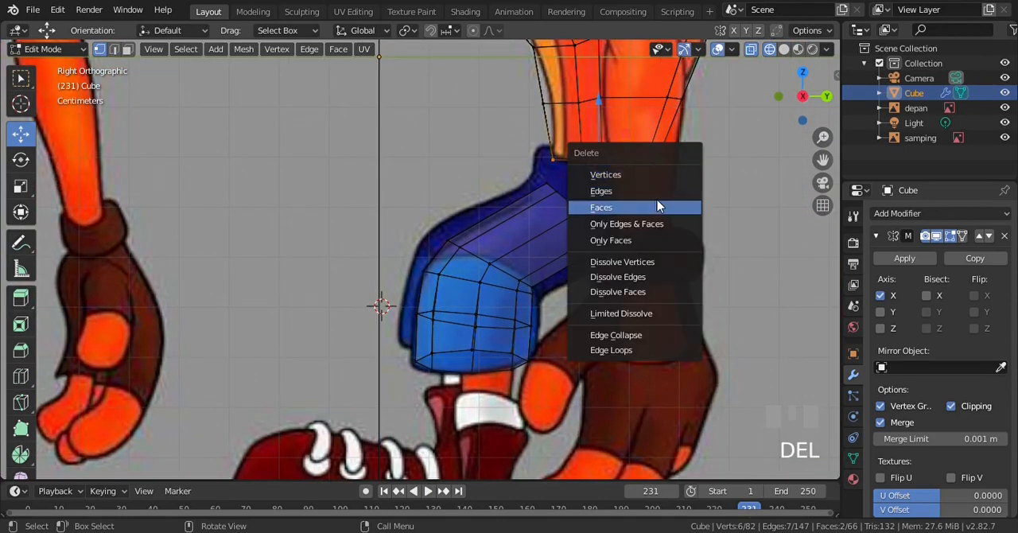
left_click(662, 207)
key("z")
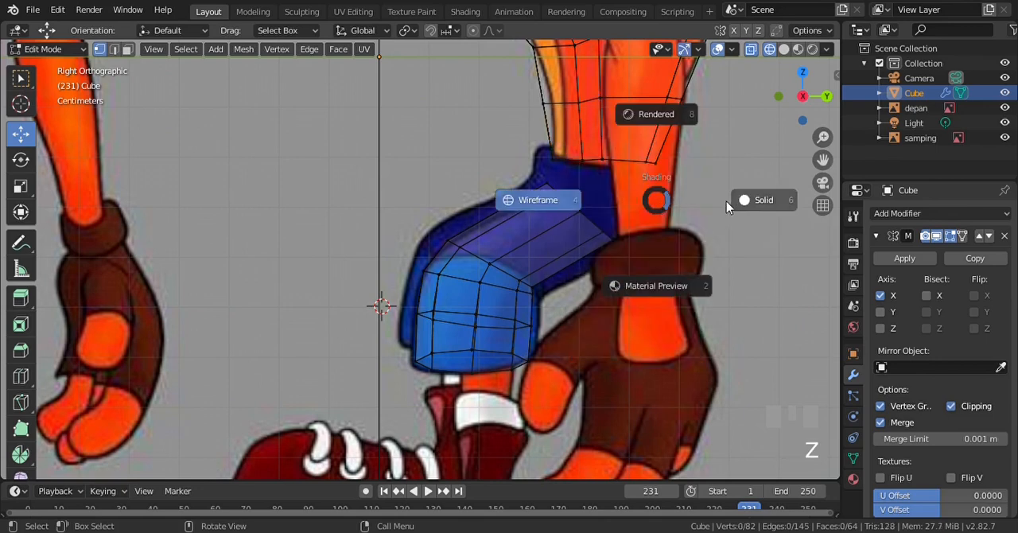
left_click(744, 203)
Add a Subdivision Surface modifier to the mirrored torso and leg mesh
scroll(574, 204, "down", 1)
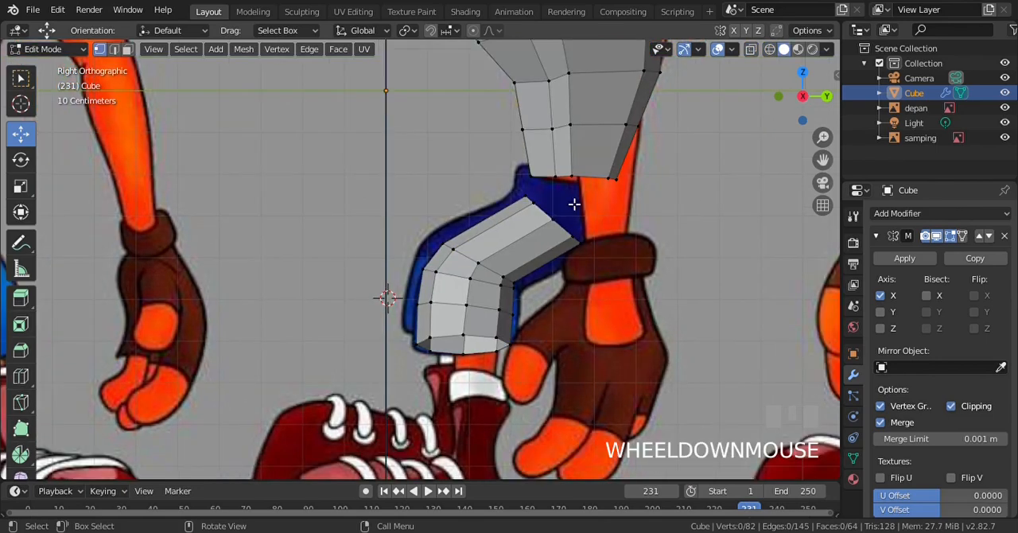
key("KP_4")
key("KP_4")
key("KP_4")
key("KP_4")
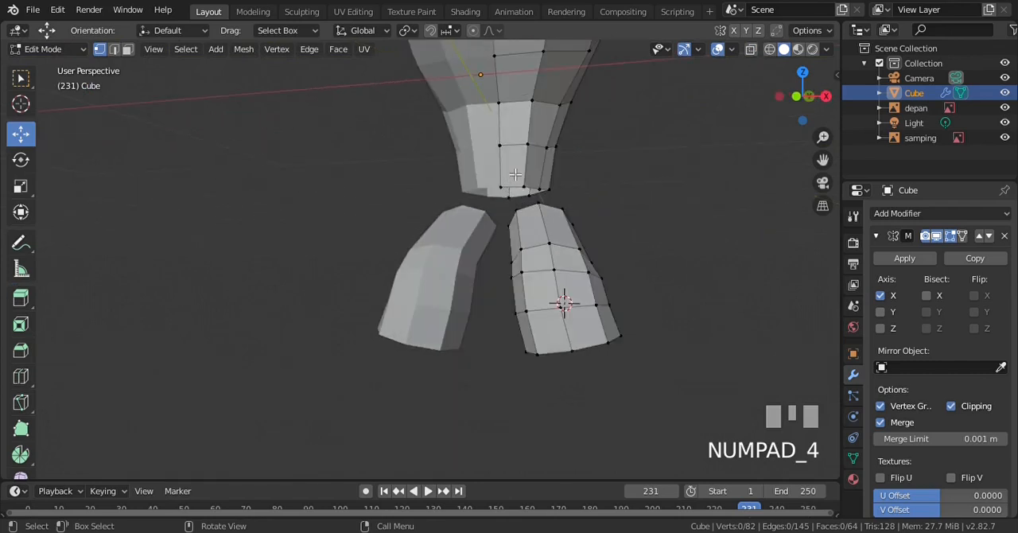
key("ctrl+KP_8")
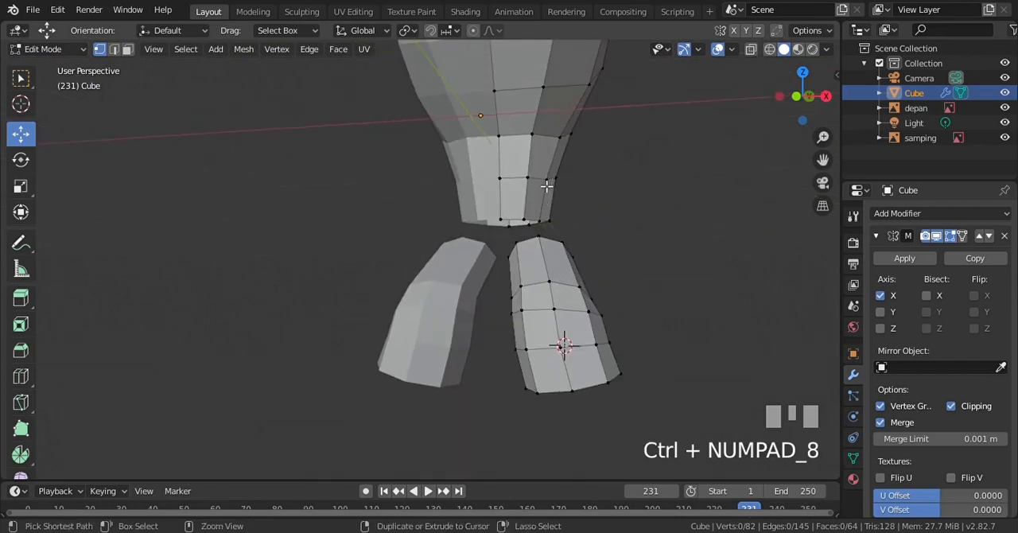
scroll(552, 207, "up", 2)
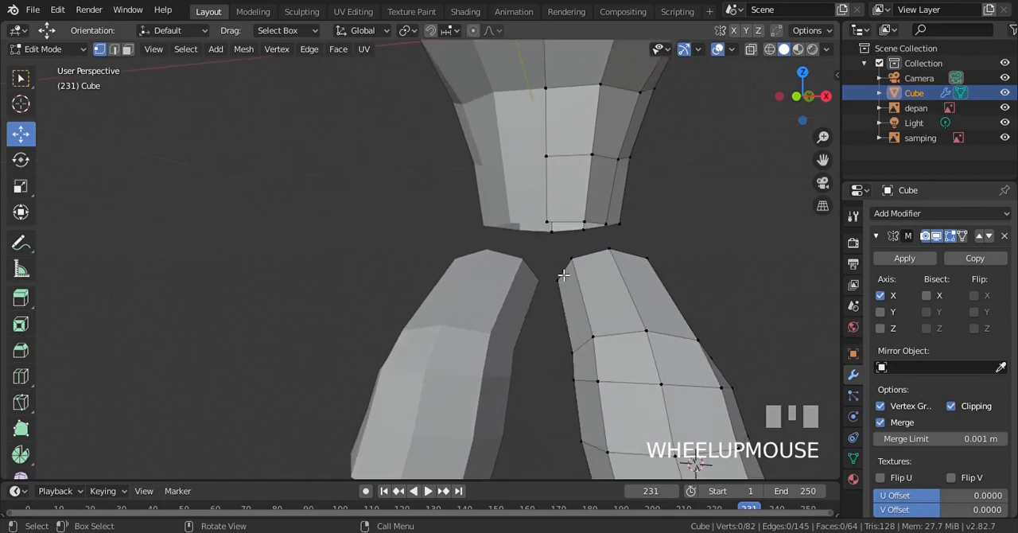
scroll(606, 217, "down", 2)
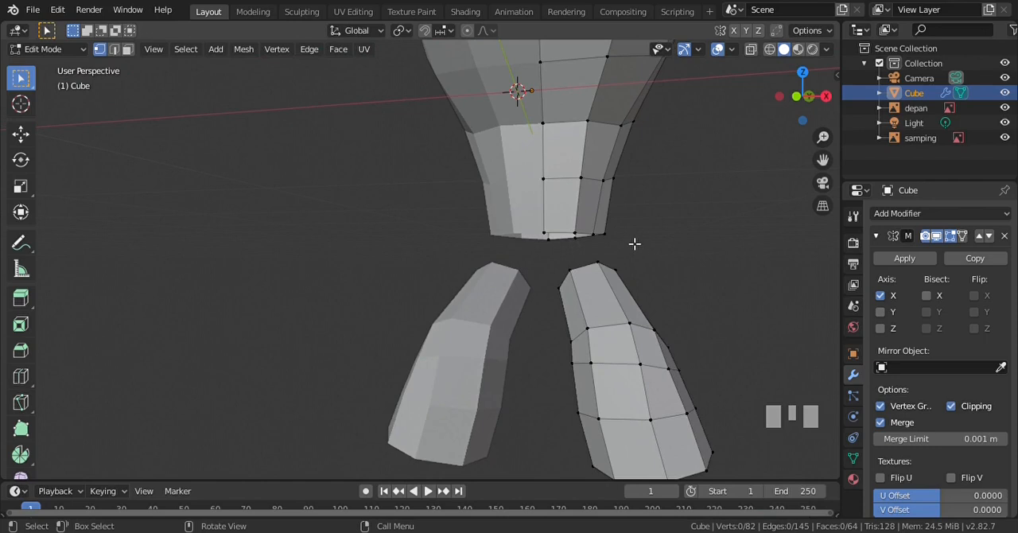
left_click(886, 215)
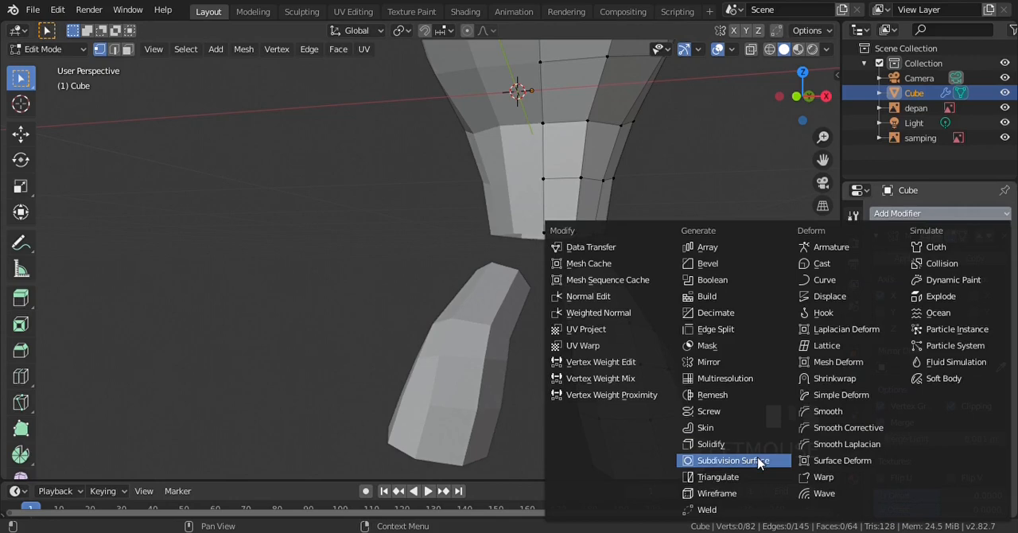
left_click(709, 362)
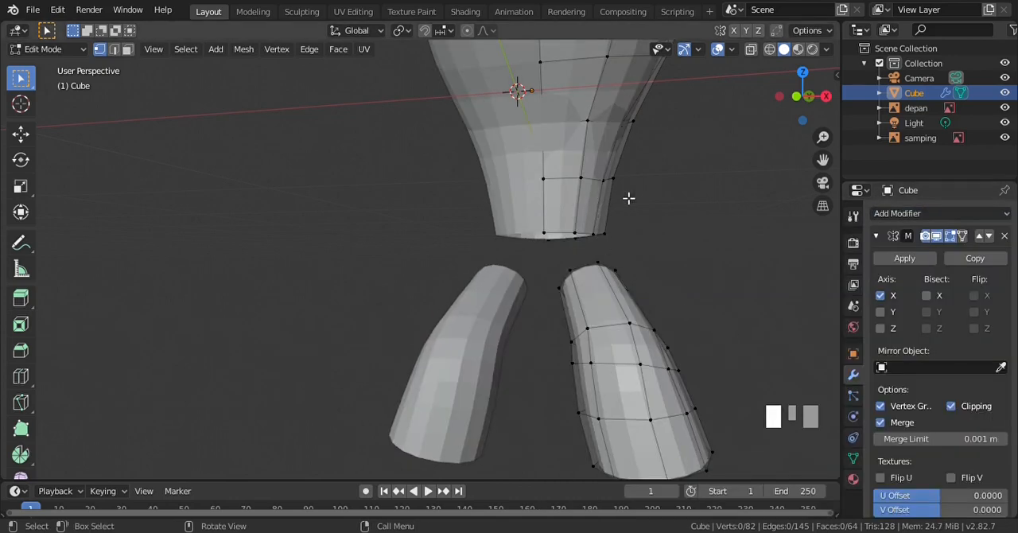
Apply Shade Smooth to the whole body object in Object Mode, then resume mesh editing and save the file
key("Tab")
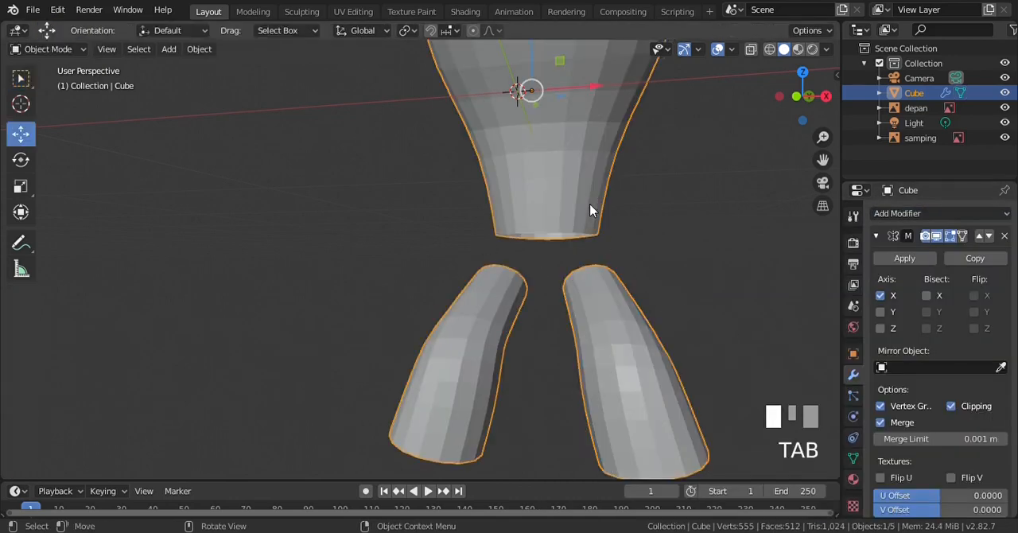
right_click(520, 156)
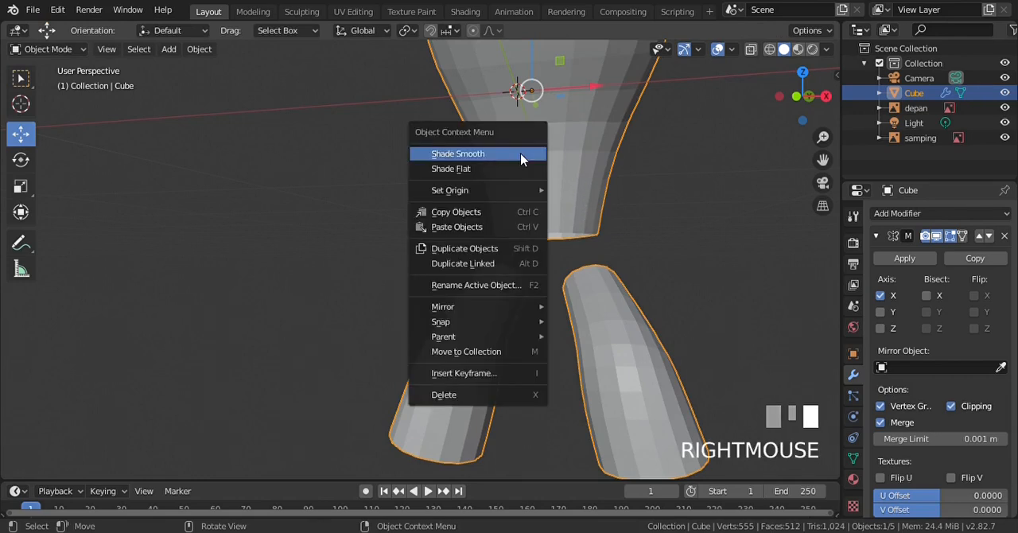
left_click(521, 153)
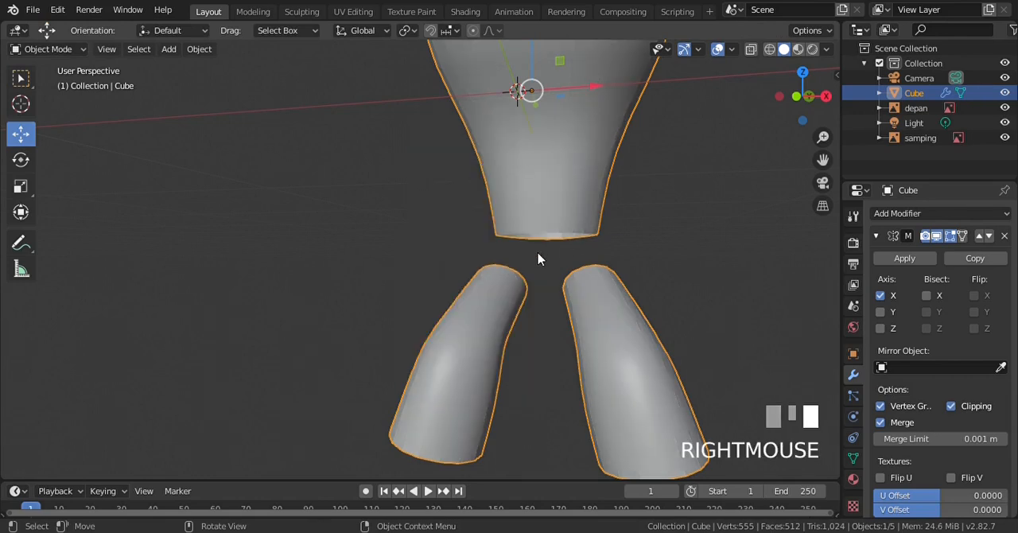
key("Tab")
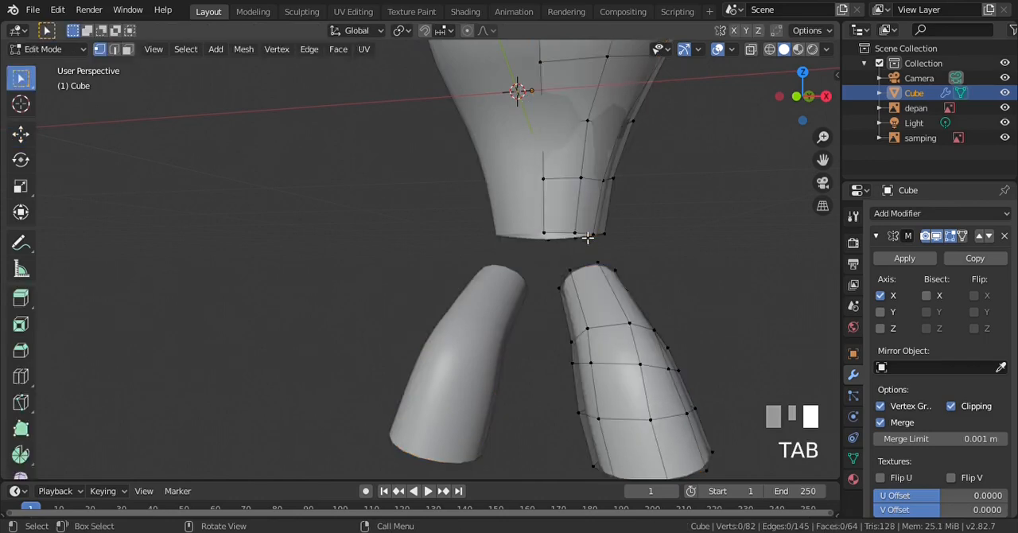
key("ctrl+s")
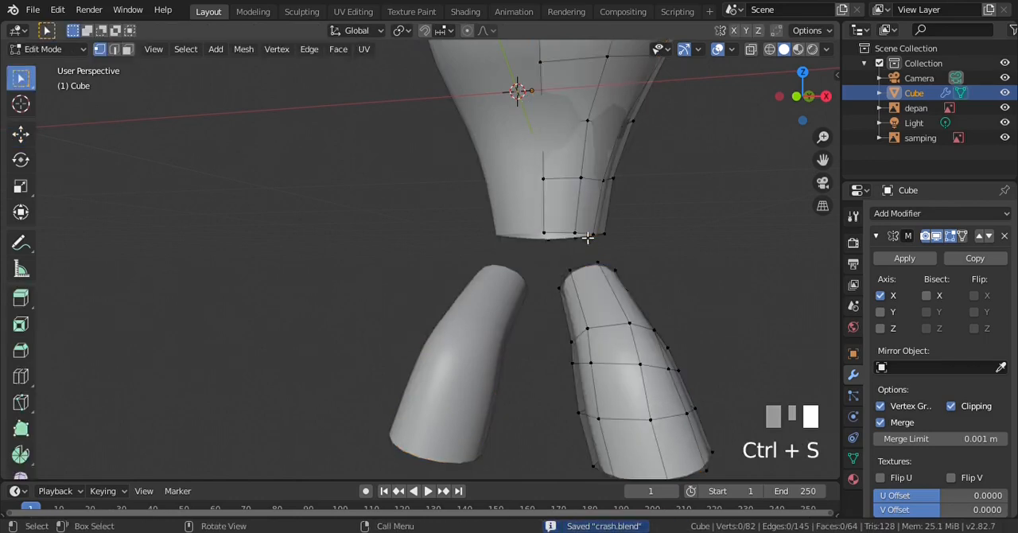
In a wireframe right side view, extrude the torso's bottom edge loop straight down about 0.05 m into the shorts' waist area
key("KP_3")
scroll(636, 271, "up", 2)
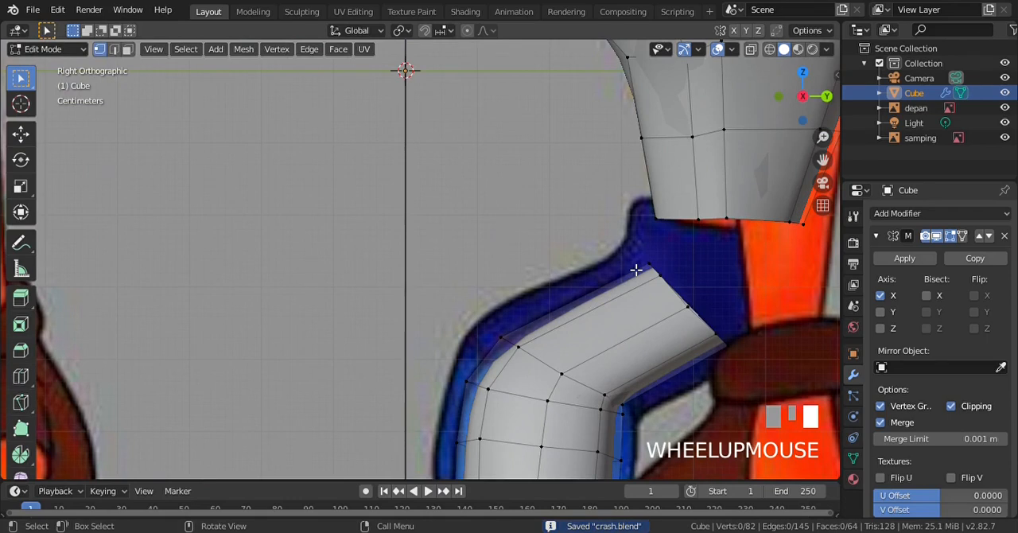
key("z")
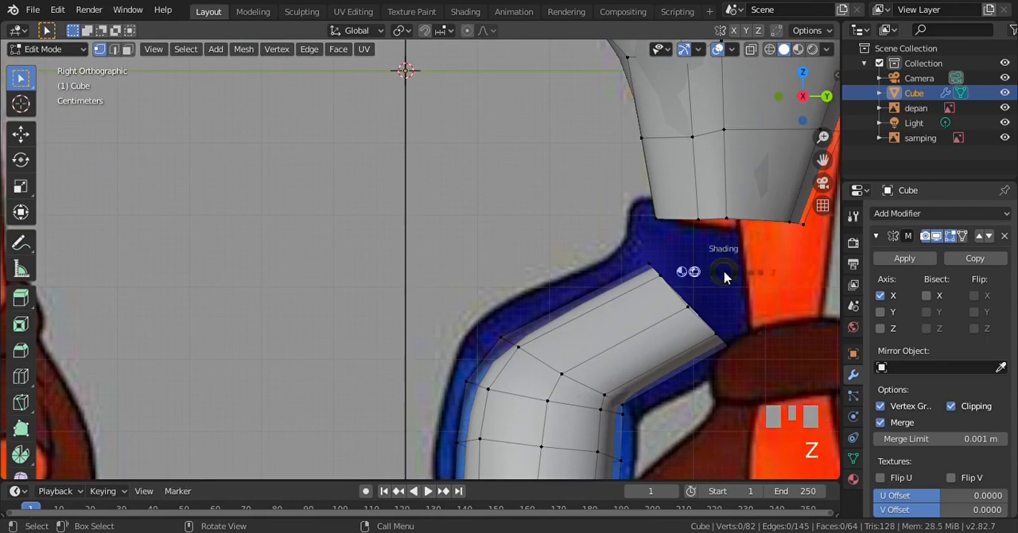
key("KP_4")
key("b")
left_click_drag(641, 209, 762, 256)
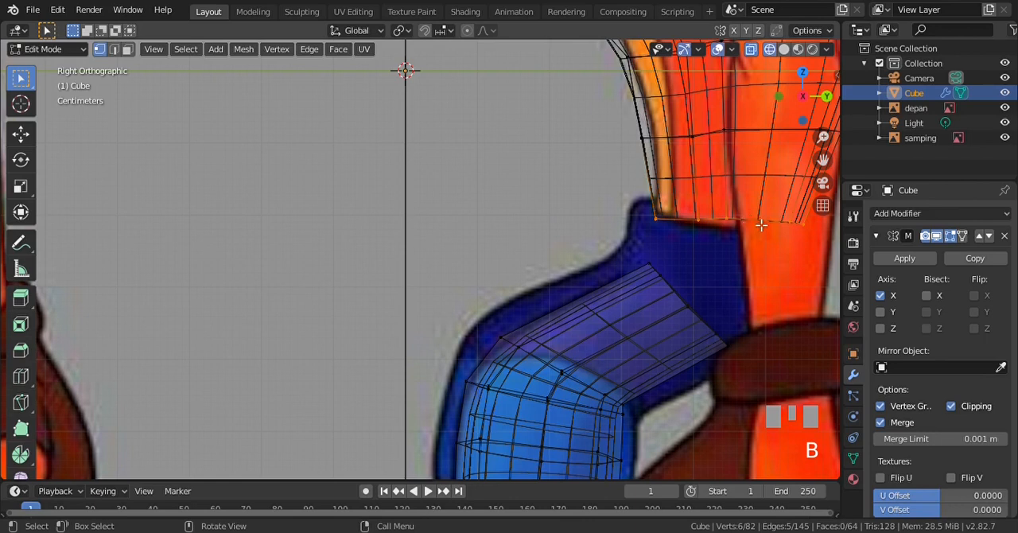
key("e")
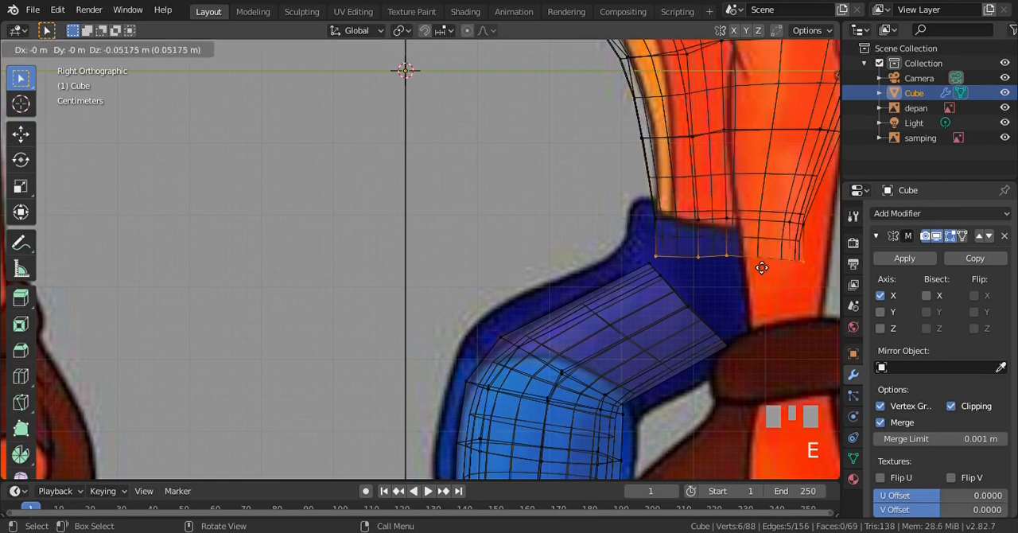
left_click(764, 265)
key("a")
Collapse the Mirror modifier's settings, make the edit cage follow the Subdivision Surface result, and return to solid shading
left_click(876, 236)
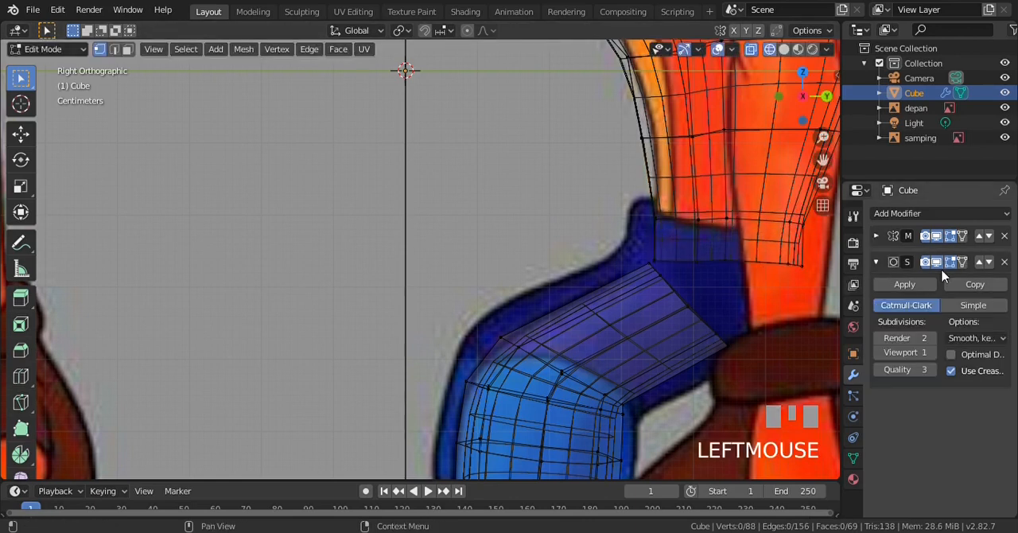
left_click(962, 262)
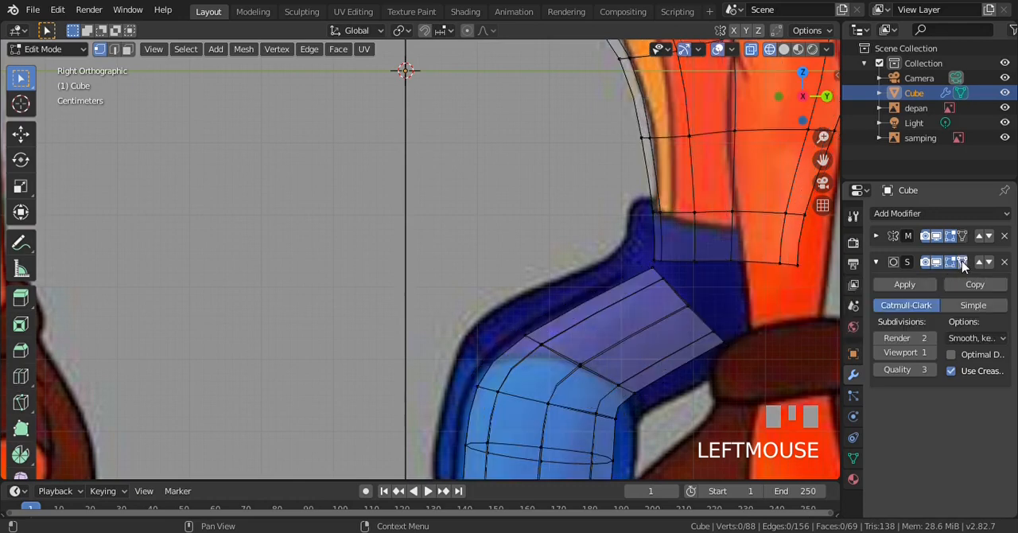
scroll(654, 291, "up", 2)
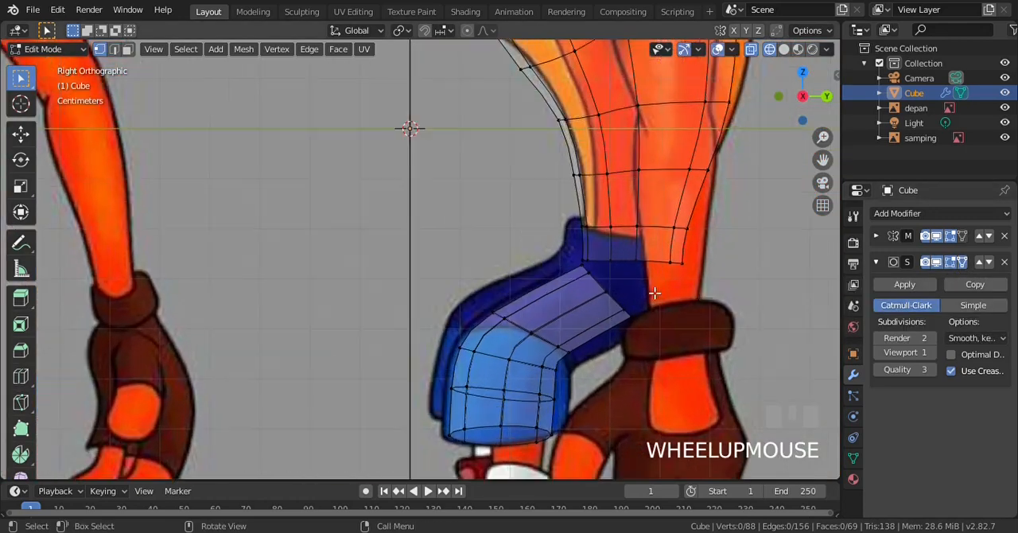
key("ctrl+KP_6")
key("ctrl+KP_6")
scroll(654, 278, "up", 3)
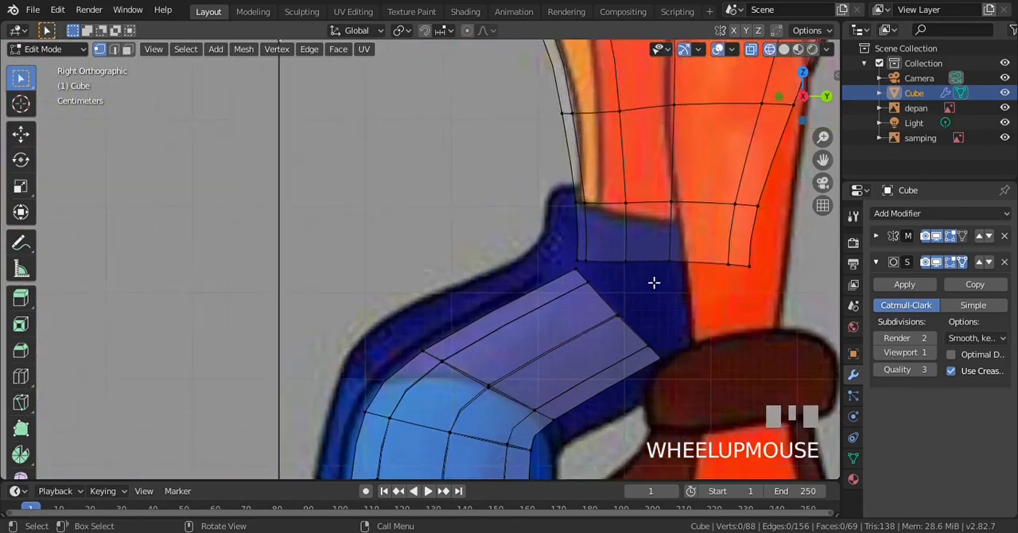
key("z")
left_click(743, 275)
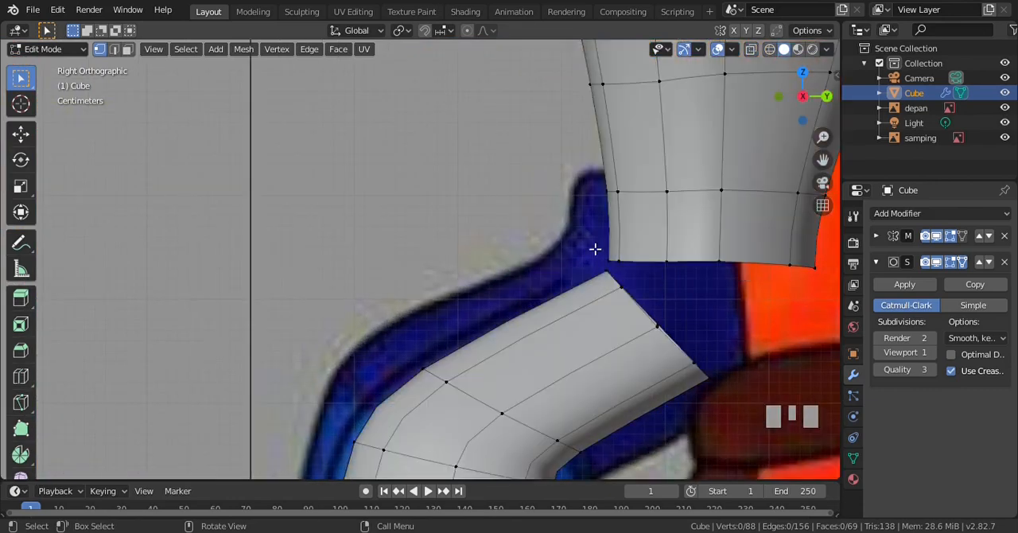
In front view, merge the torso's inner front bottom-edge vertex into the matching vertex on the leg's top edge with At Last
key("KP_1")
scroll(595, 249, "up", 3)
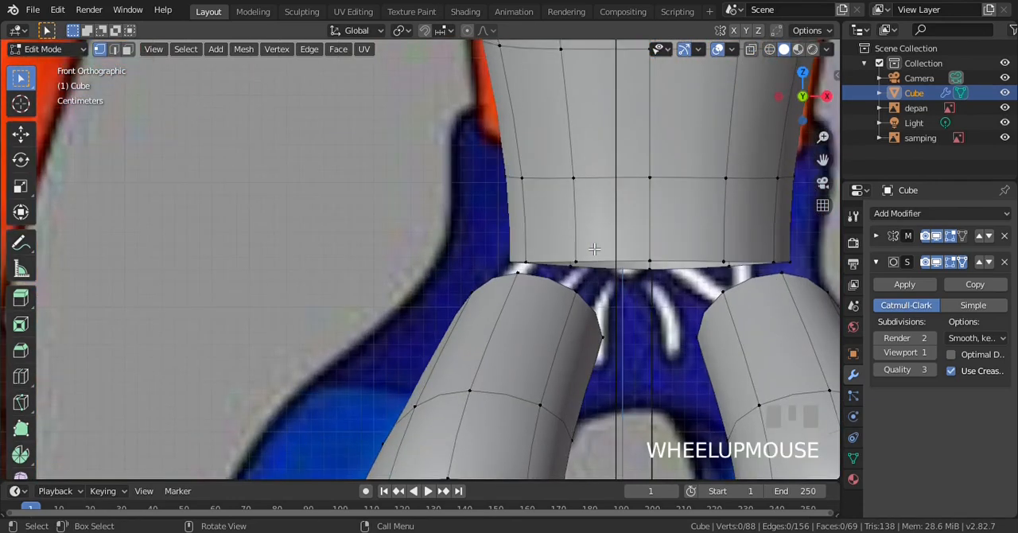
left_click(650, 260)
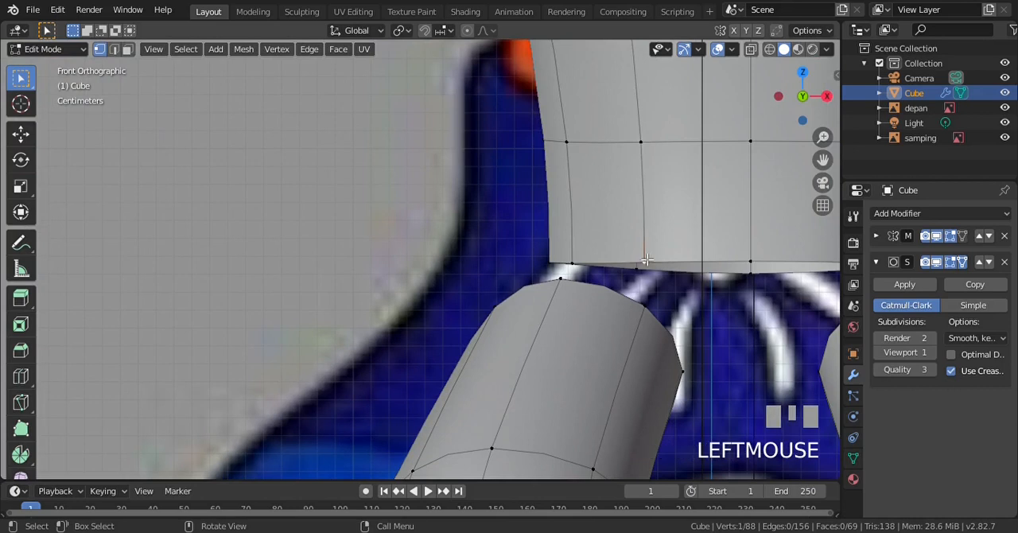
left_click(649, 314, "shift")
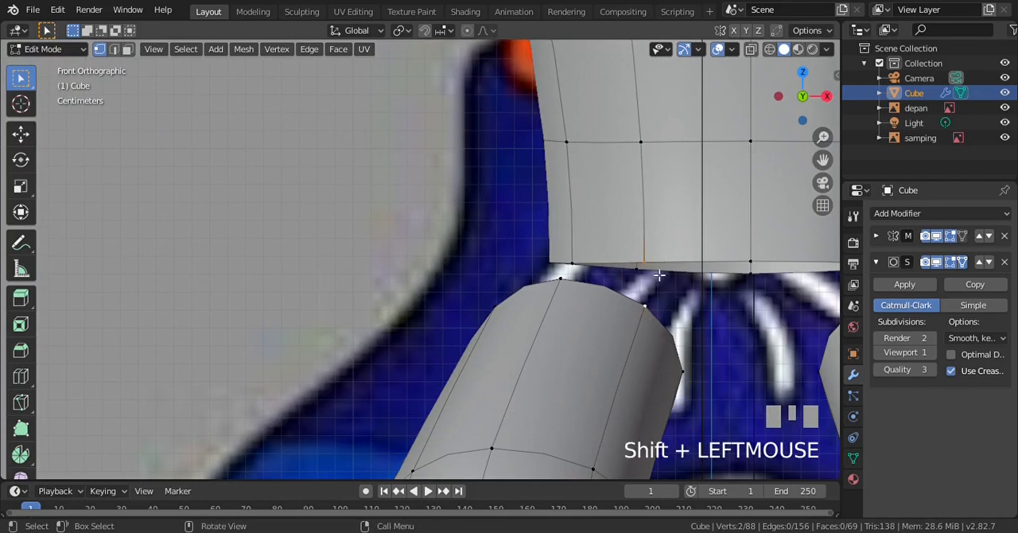
scroll(657, 264, "down", 2)
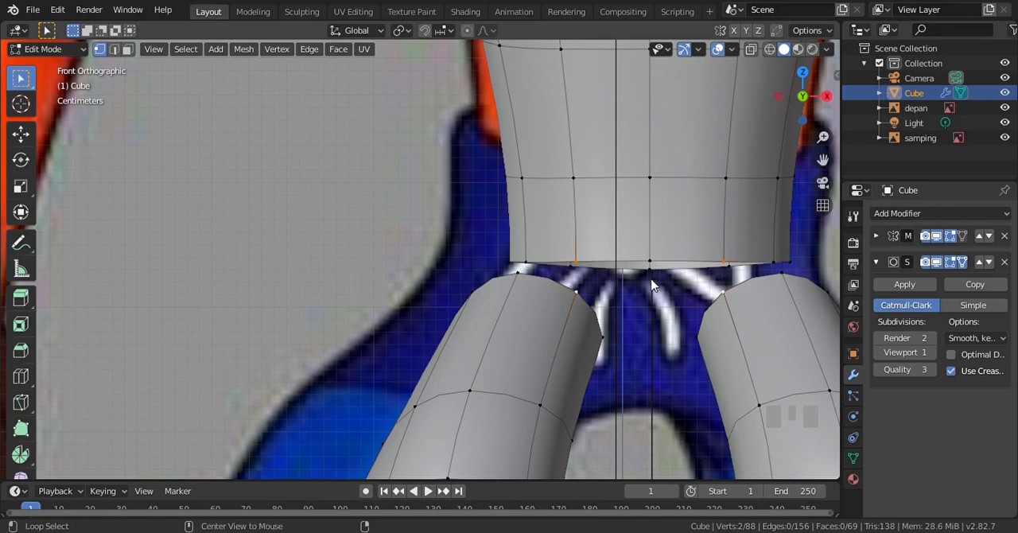
key("alt+m")
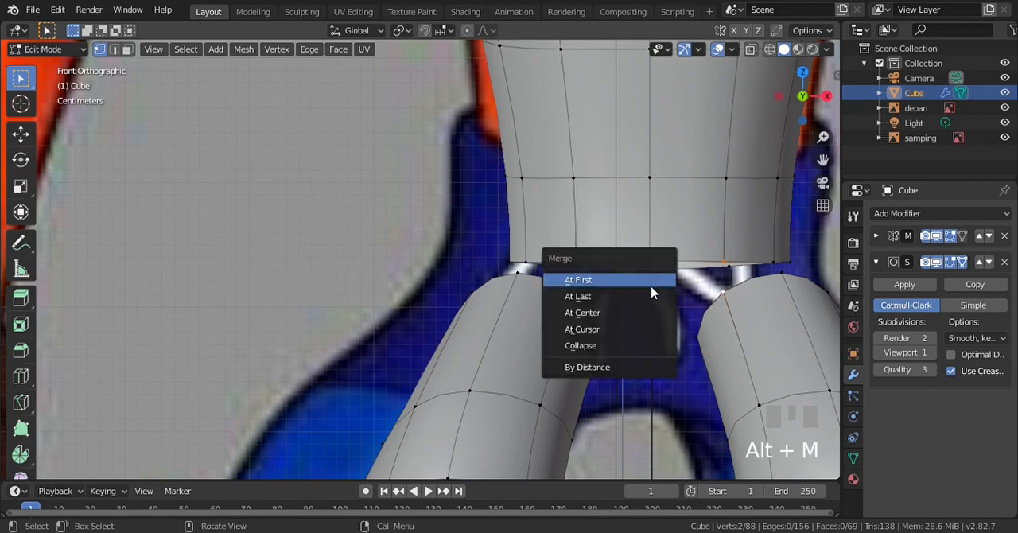
left_click(651, 298)
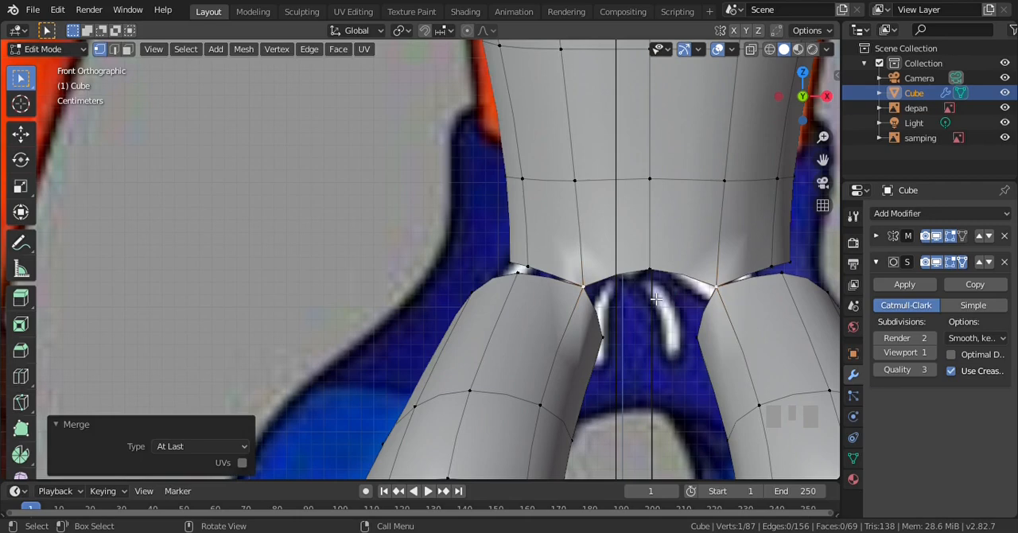
scroll(656, 297, "up", 2)
key("a")
key("a")
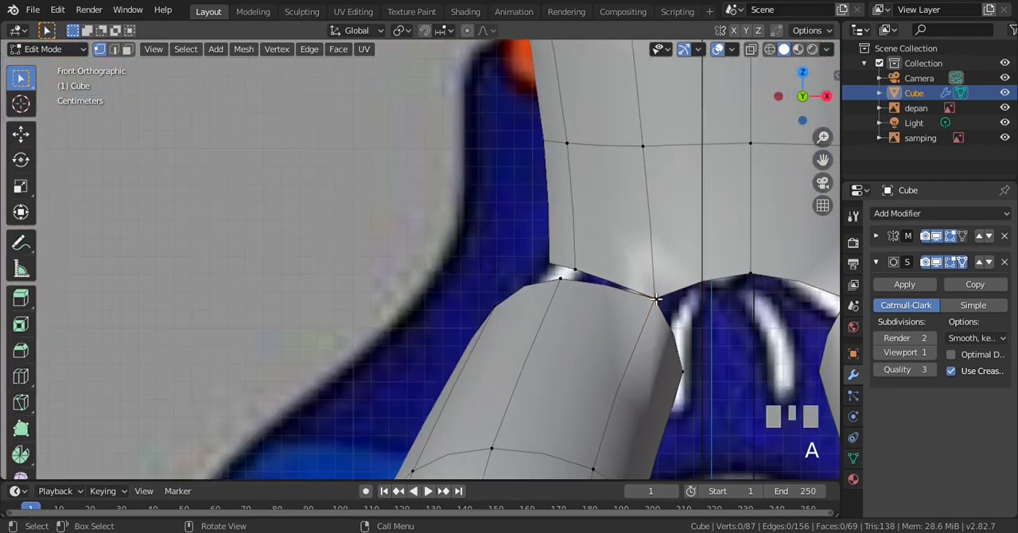
Move the vertex in the middle of the torso's front bottom edge down about 0.03 m between the legs
key("ctrl+KP_6")
key("ctrl+KP_6")
key("ctrl+KP_6")
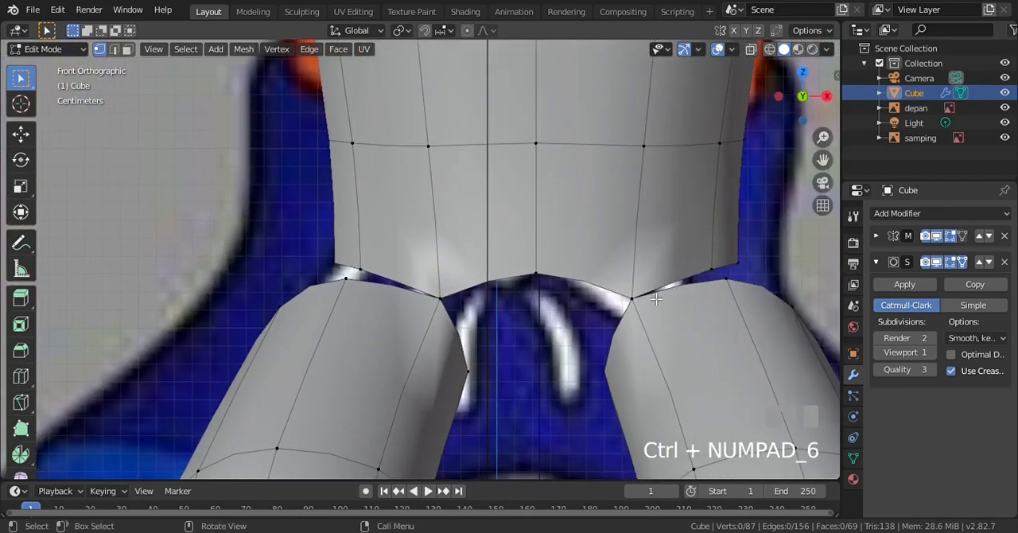
scroll(656, 298, "up", 1)
left_click(553, 269)
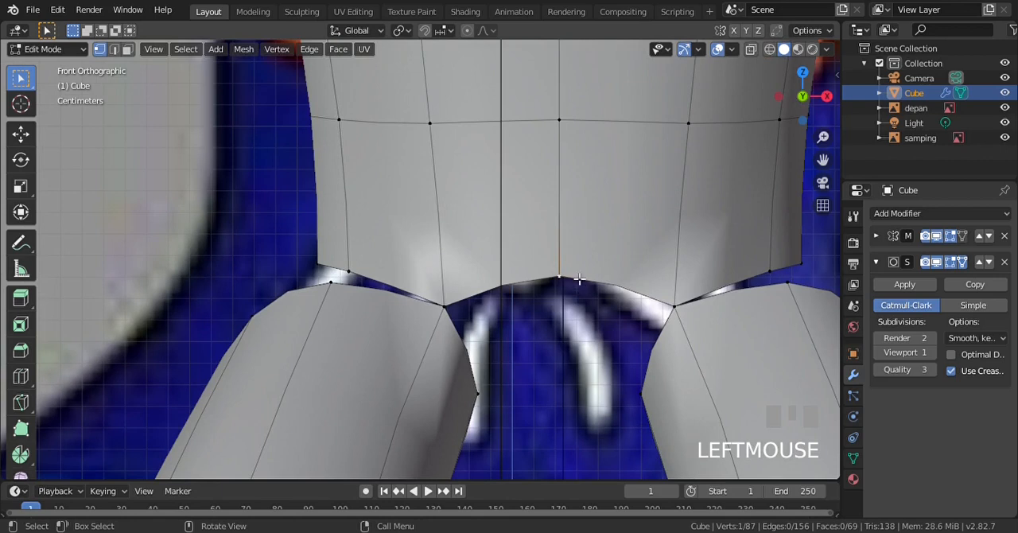
key("g")
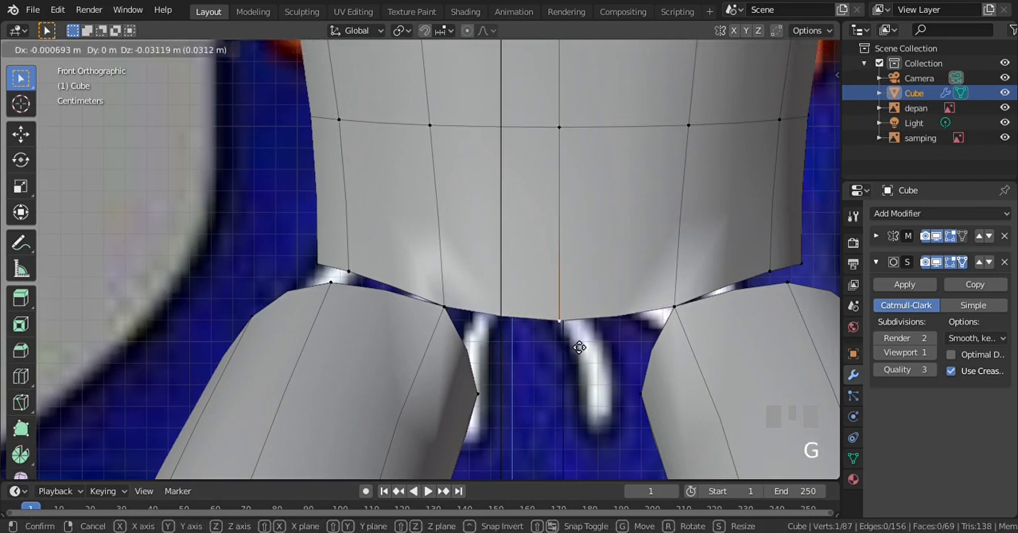
left_click(579, 347)
scroll(693, 294, "down", 1)
key("a")
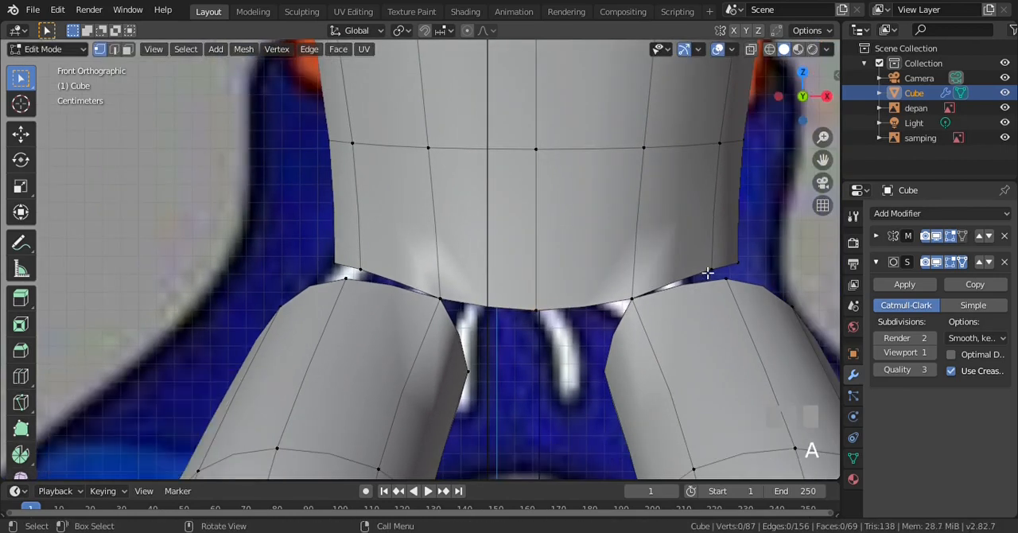
Merge the torso's outer front bottom vertex into the leg's top vertex with At Last, and shift it about 0.02 m inward
left_click(711, 270)
left_click(725, 279, "shift")
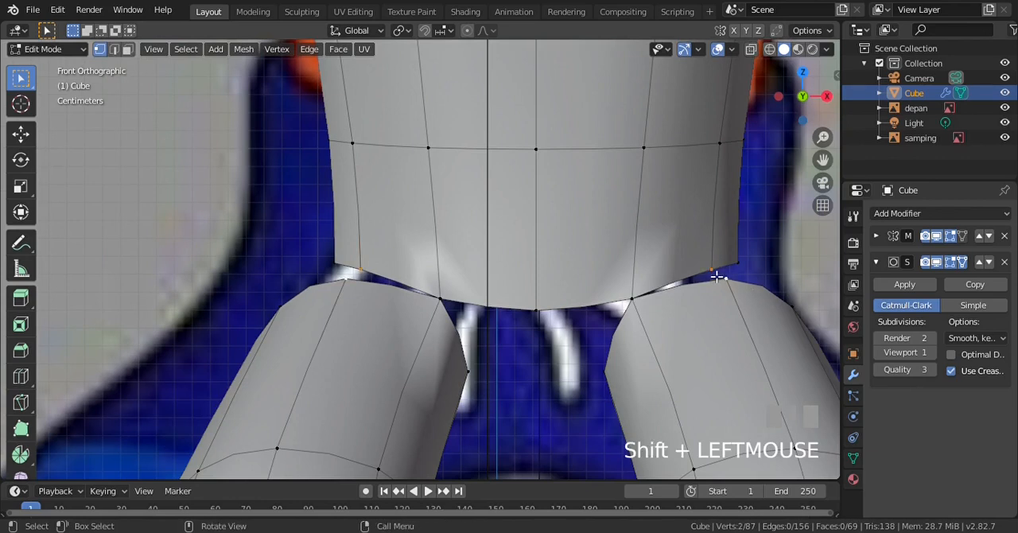
key("alt+m")
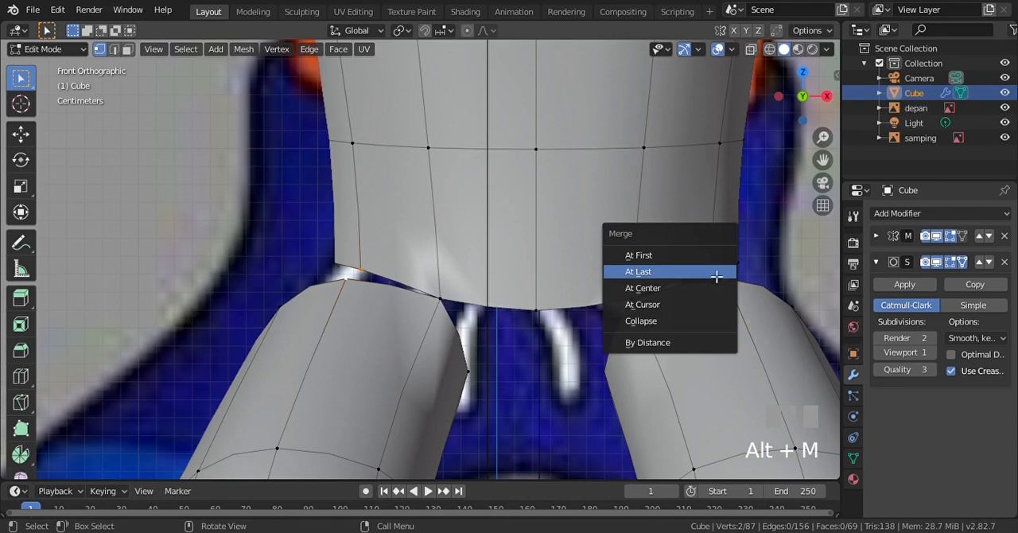
left_click(716, 275)
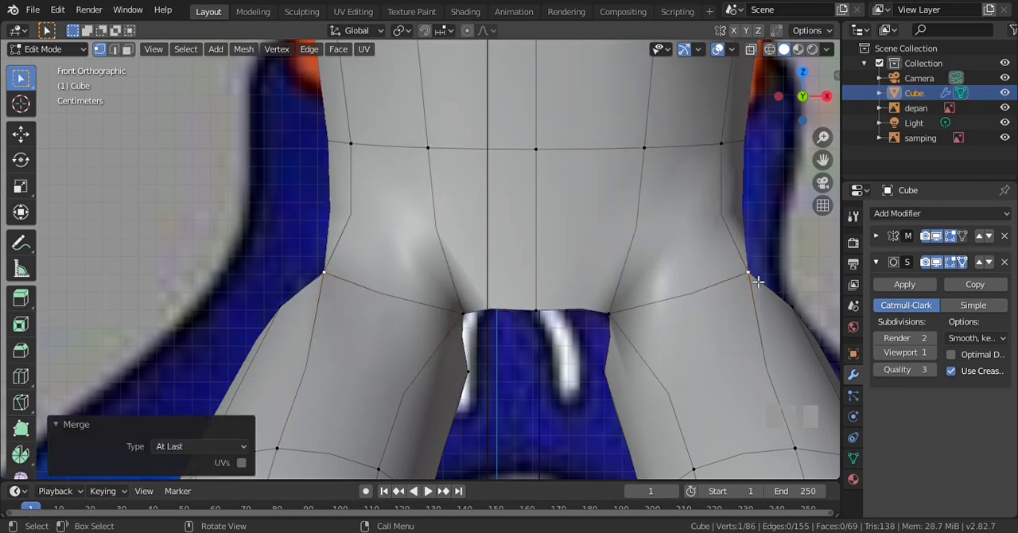
key("g")
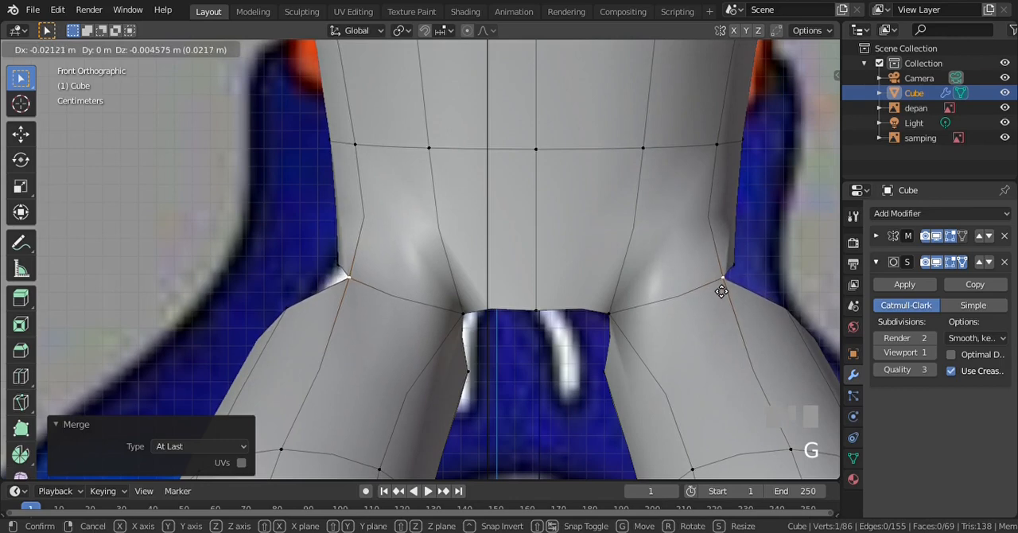
left_click(721, 290)
scroll(602, 267, "down", 3)
key("a")
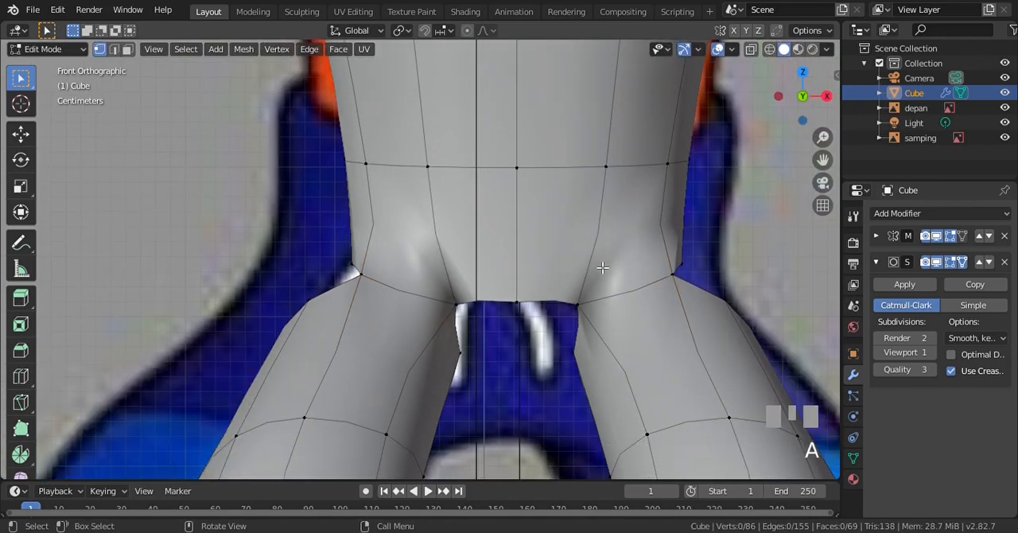
Examine the remaining gap between the torso's lower edge and the leg's open top from the right side and in perspective
scroll(602, 268, "down", 2)
key("KP_3")
scroll(718, 271, "down", 3)
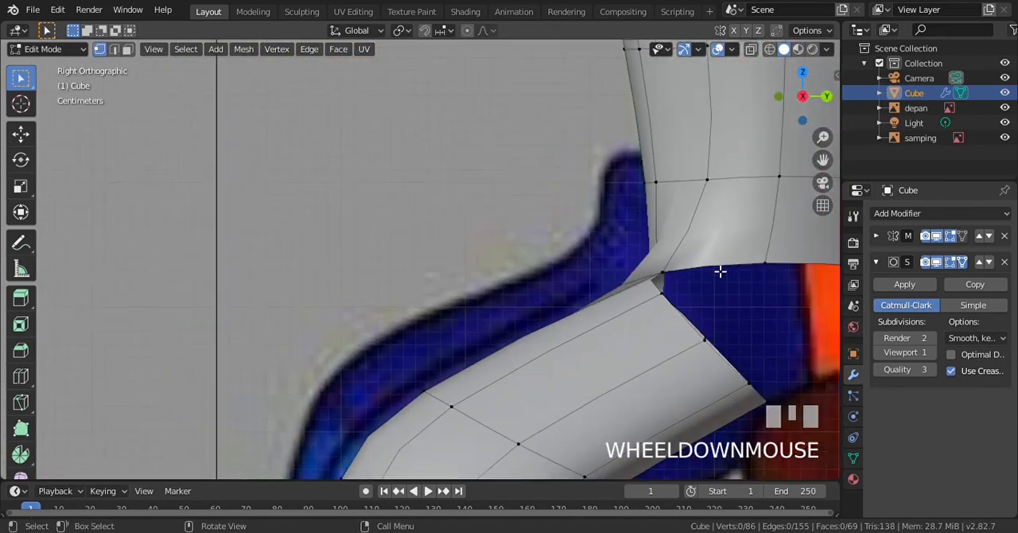
key("KP_8")
scroll(720, 271, "down", 2)
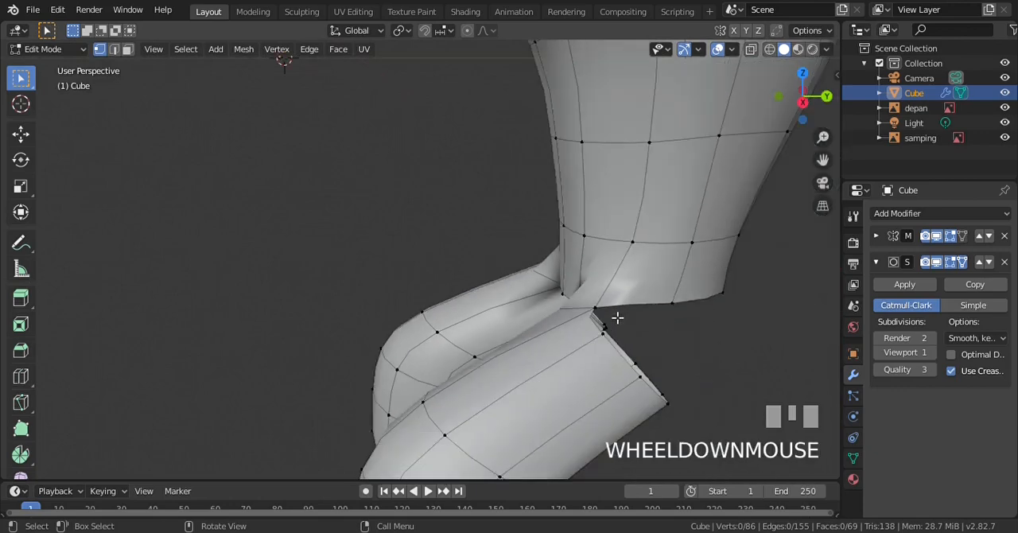
key("KP_3")
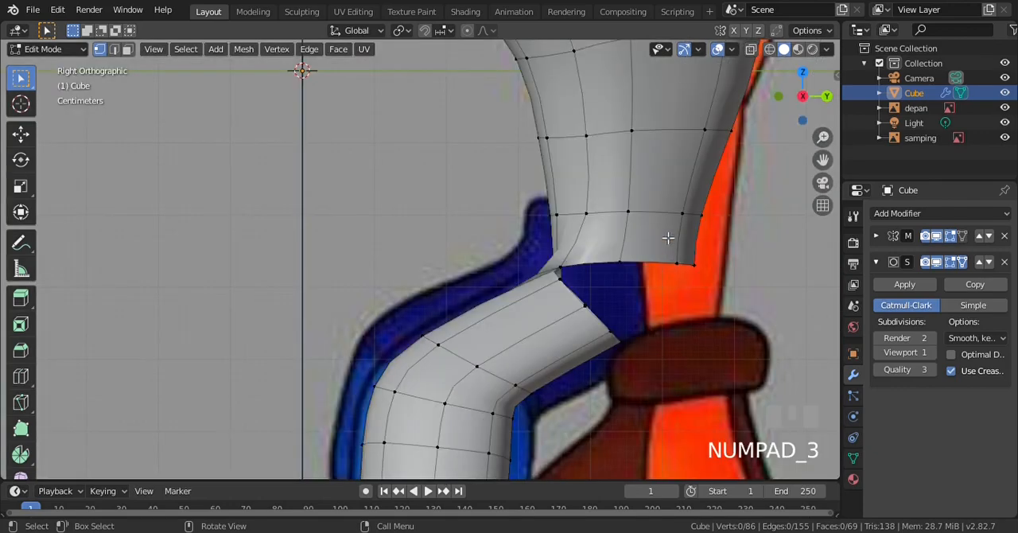
scroll(584, 236, "up", 2)
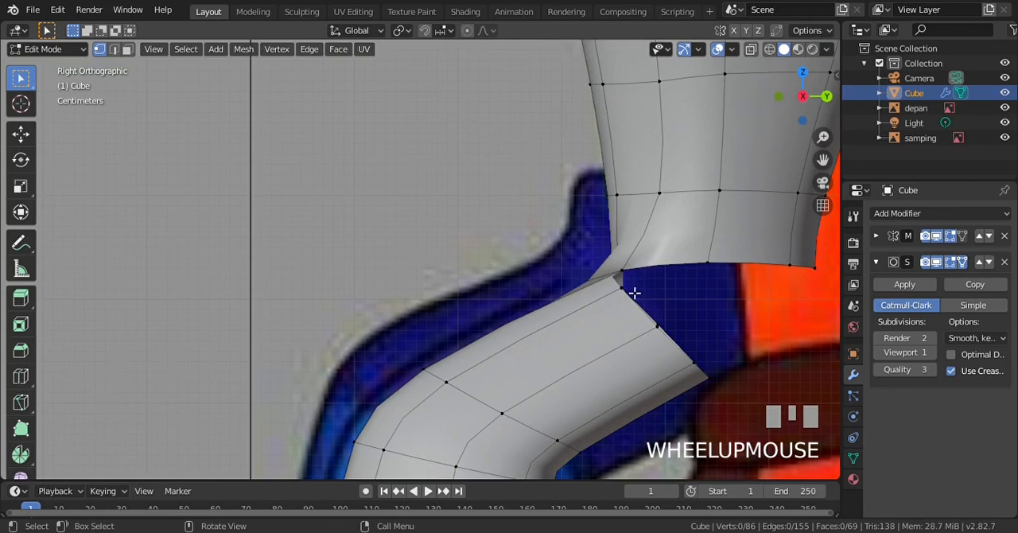
scroll(636, 270, "up", 1)
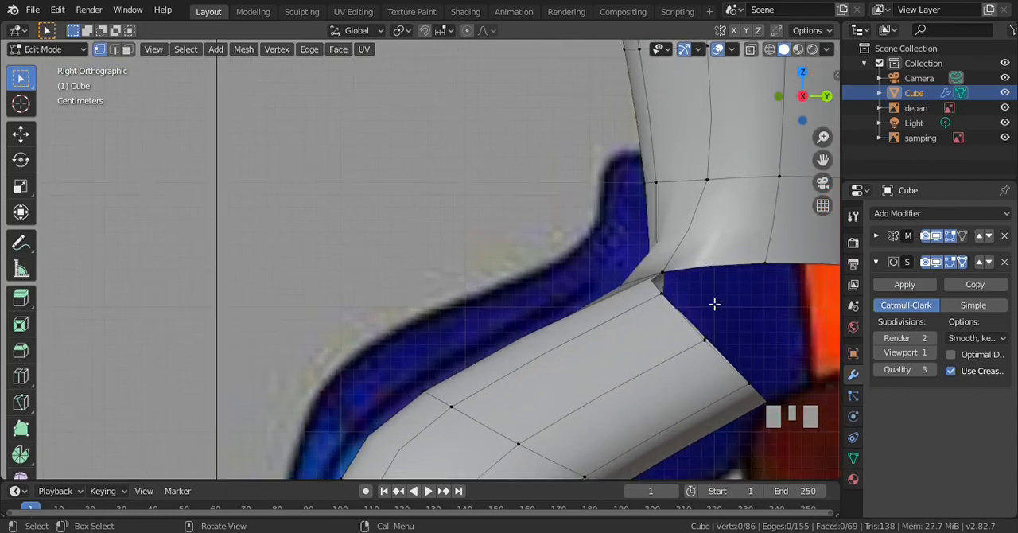
scroll(714, 301, "down", 2)
key("KP_4")
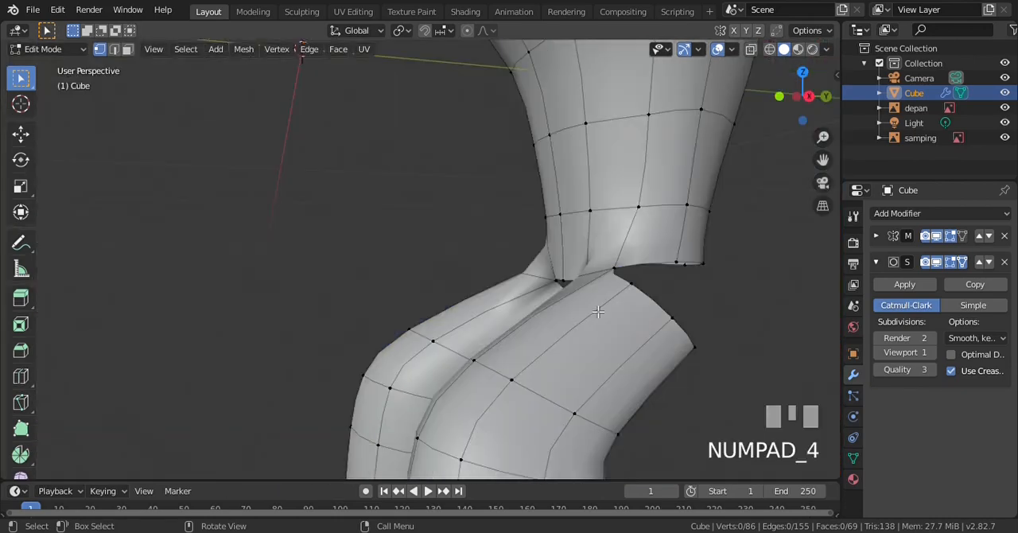
scroll(588, 326, "down", 1)
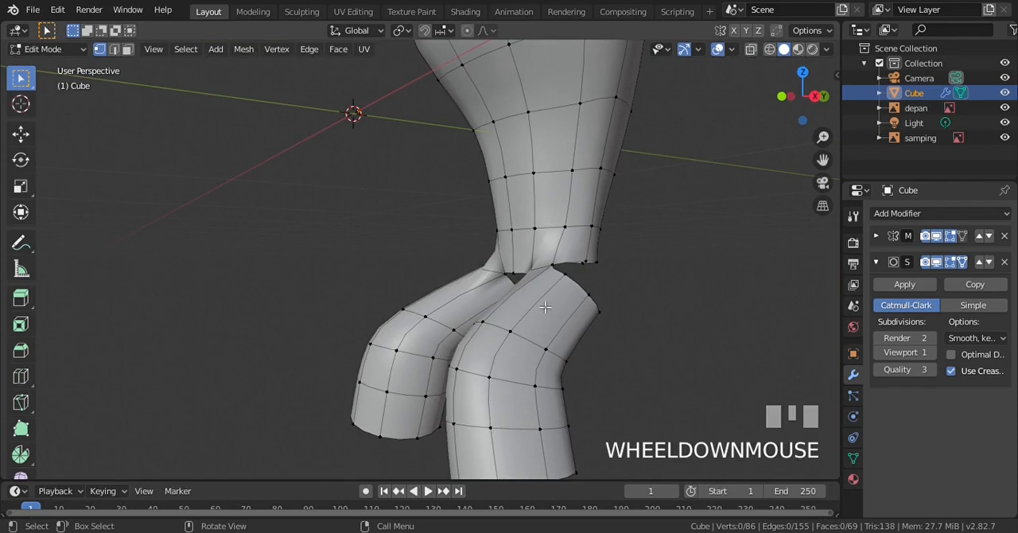
Select the four connected edges running lengthwise down the leg from its top opening in edge select mode
left_click(118, 51)
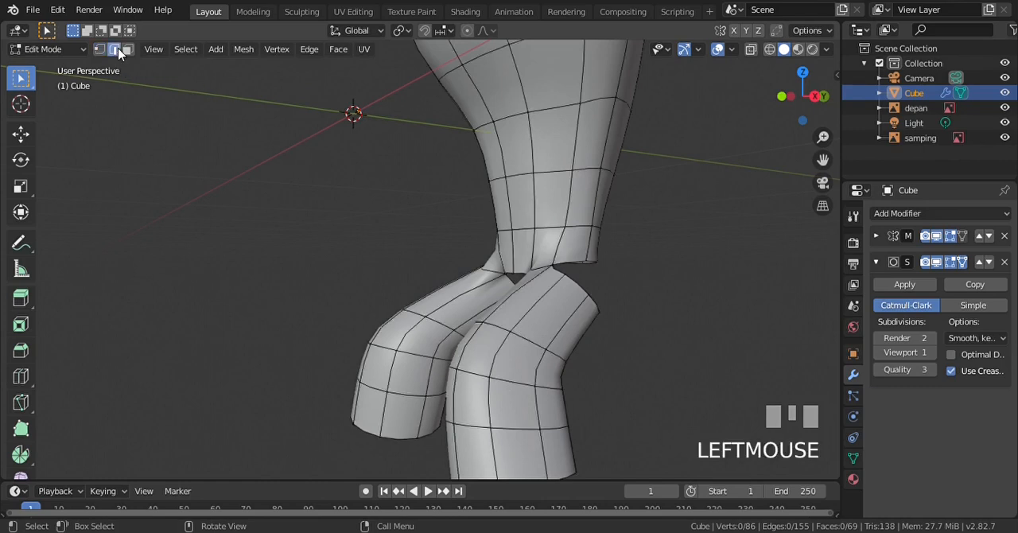
left_click(554, 294, "shift")
left_click(513, 358, "shift")
left_click(493, 409, "shift")
left_click(494, 449, "shift")
scroll(517, 355, "down", 2)
scroll(517, 355, "up", 1)
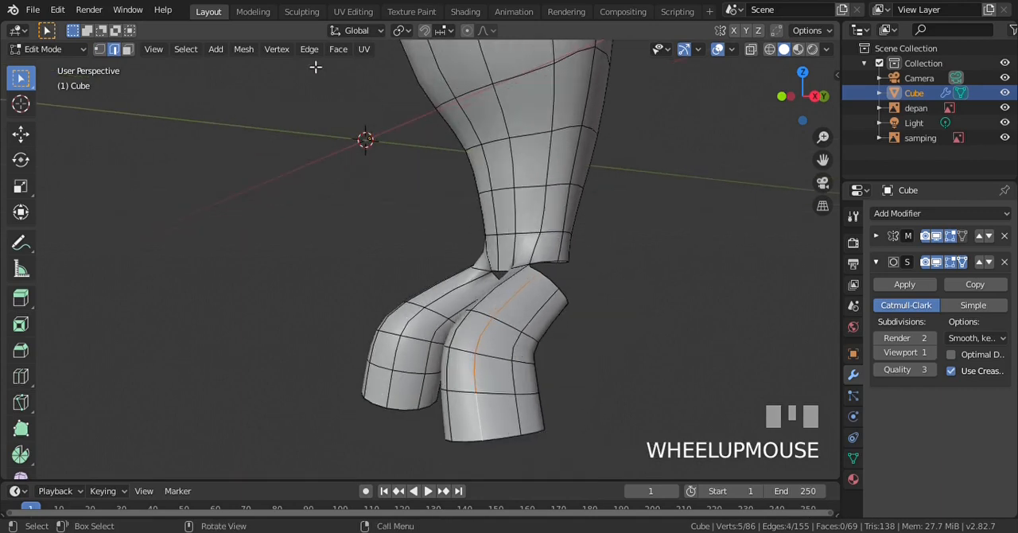
left_click(99, 50)
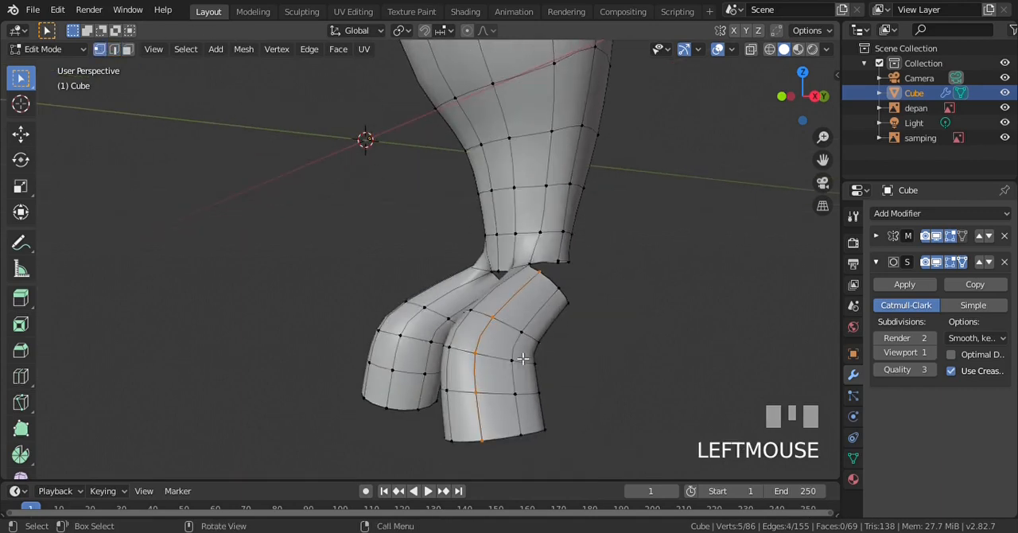
scroll(504, 334, "up", 1)
key("Delete")
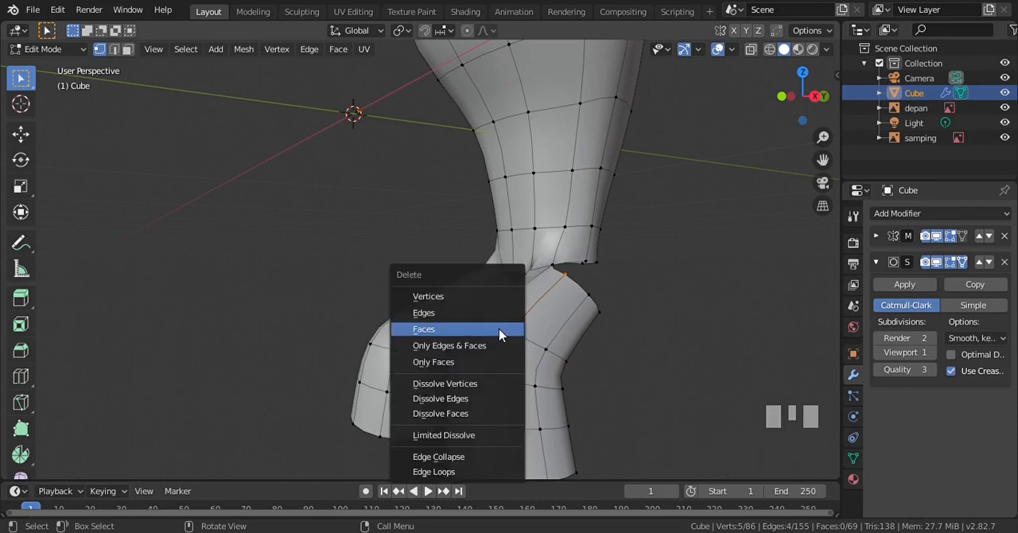
key("Escape")
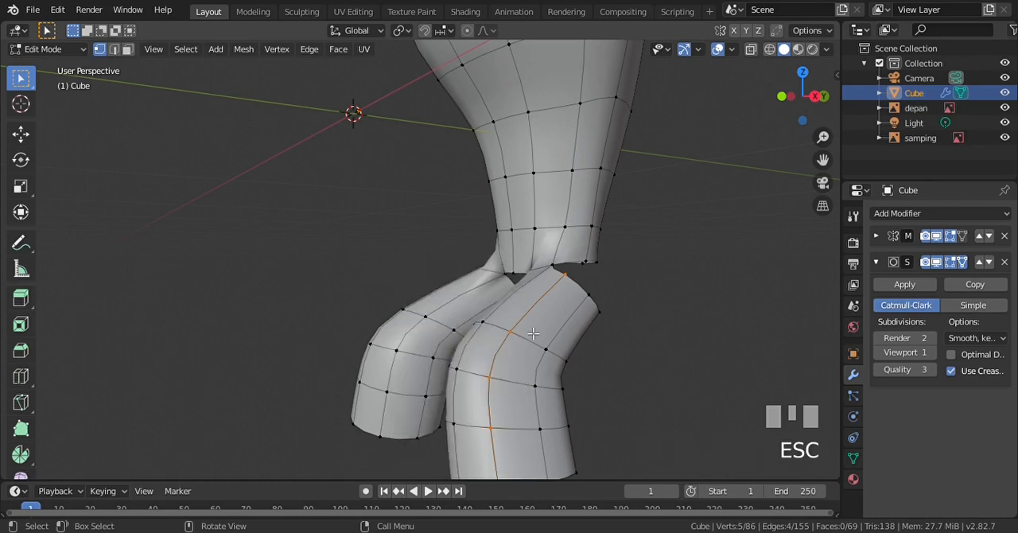
left_click(116, 53)
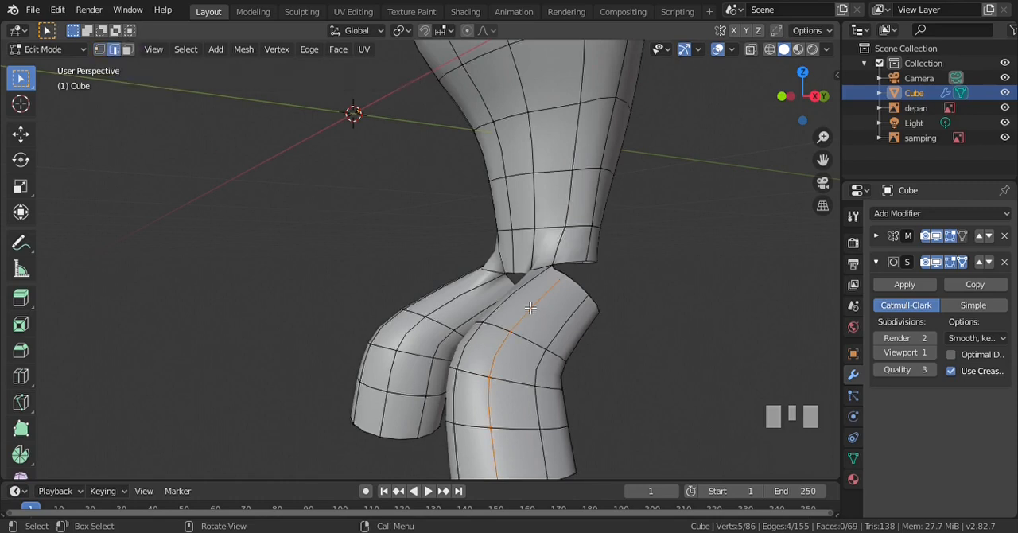
Dissolve the selected lengthwise edges on the leg with Dissolve Edges, and go back to vertex selection with nothing selected
key("Delete")
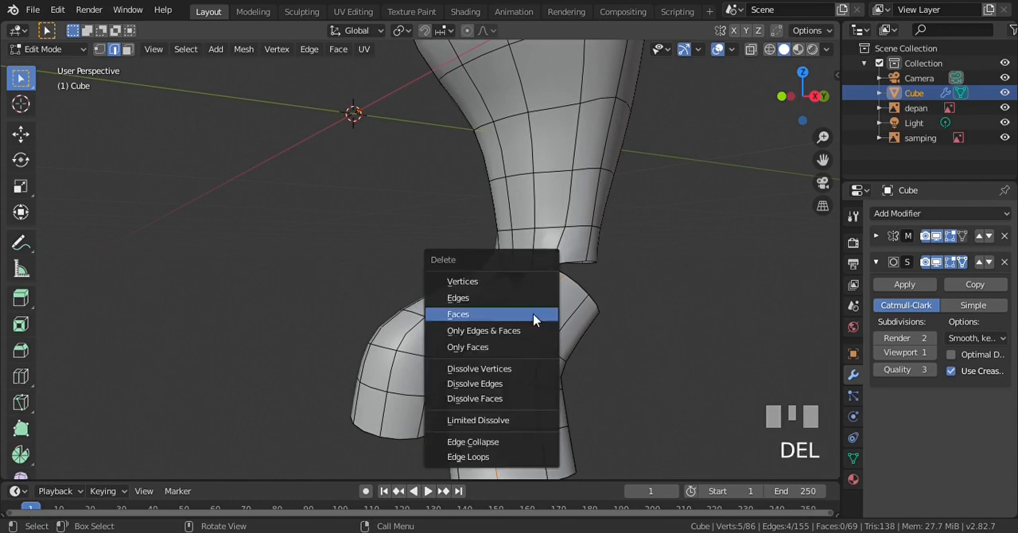
key("Down")
key("Down")
key("Down")
key("Down")
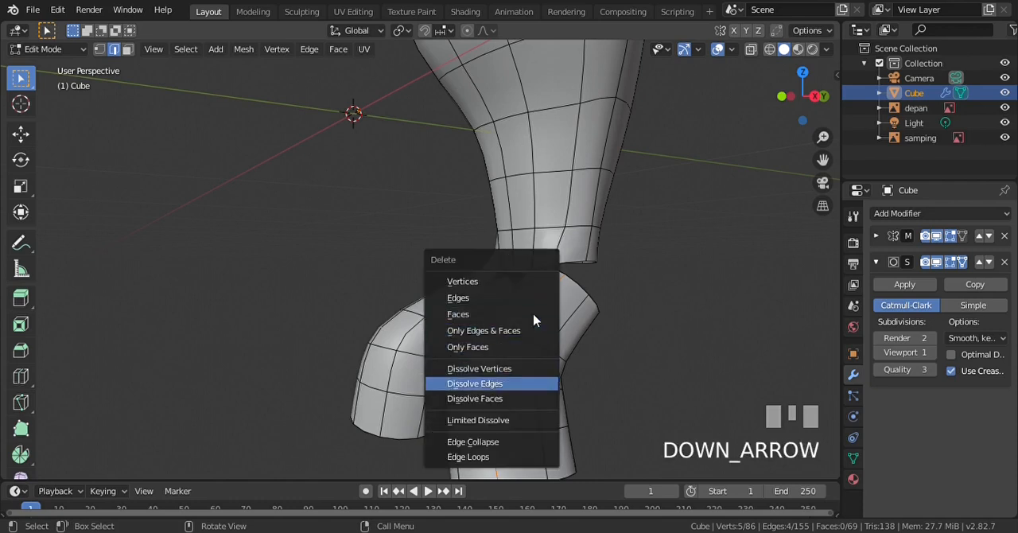
key("Return")
key("1")
left_click(752, 282)
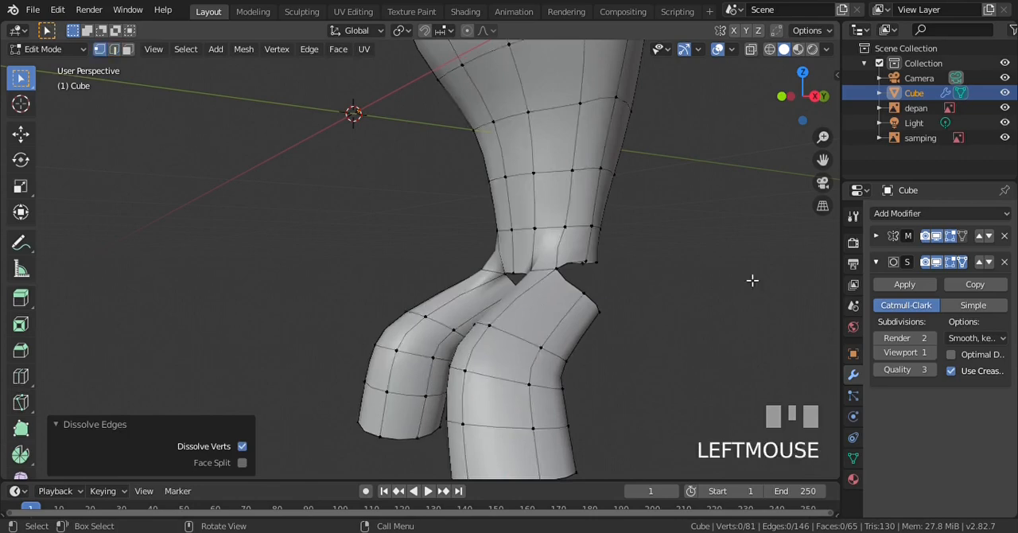
Merge the torso's next bottom-edge vertex and the matching vertex on the leg's open top with At Center
scroll(752, 280, "up", 3)
scroll(751, 280, "down", 2)
key("KP_6")
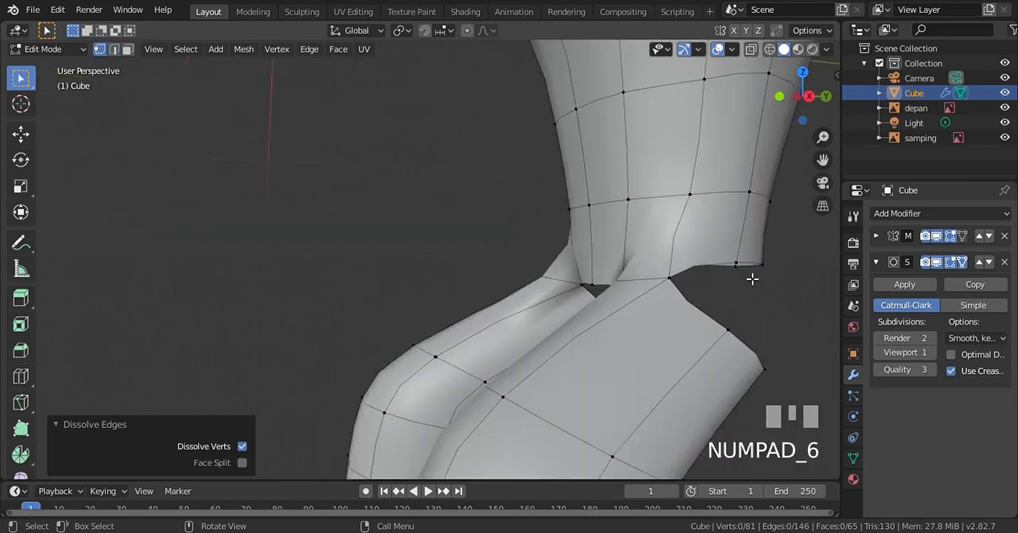
key("KP_6")
left_click(730, 257)
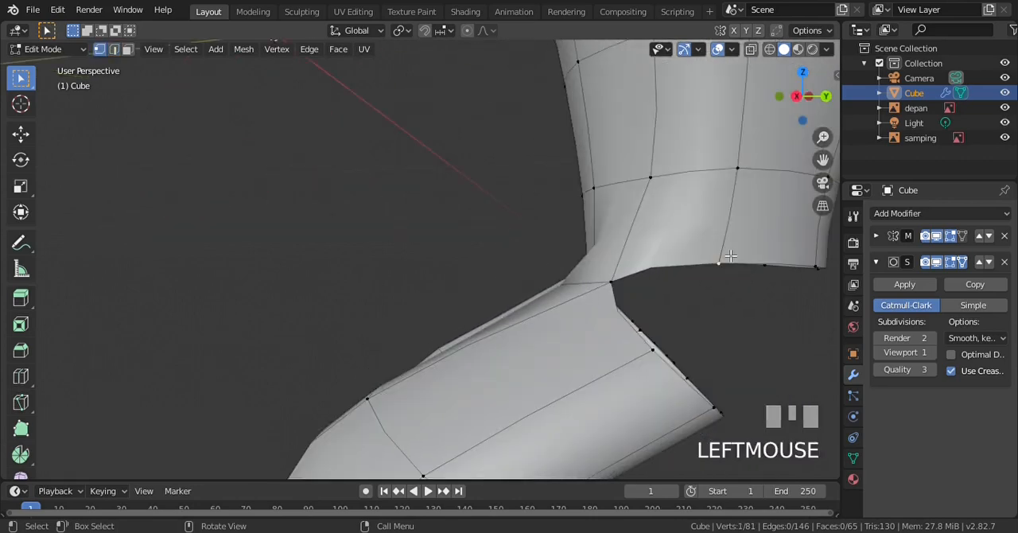
left_click(644, 351, "shift")
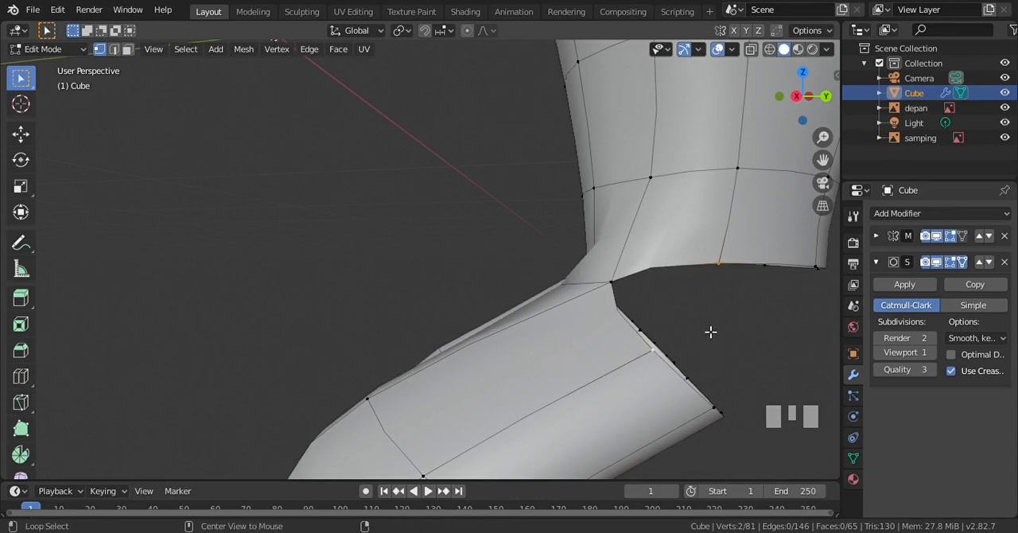
key("alt+m")
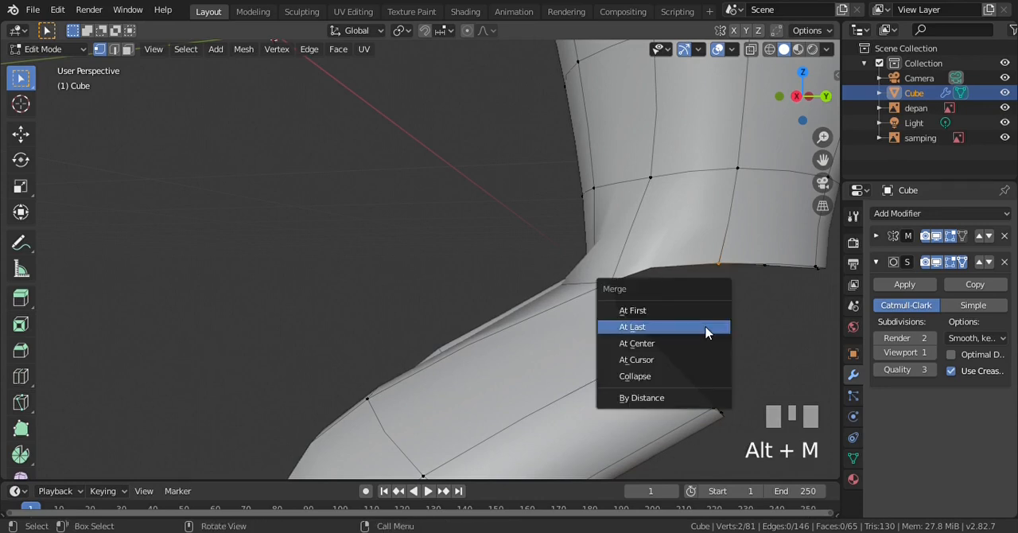
left_click(707, 342)
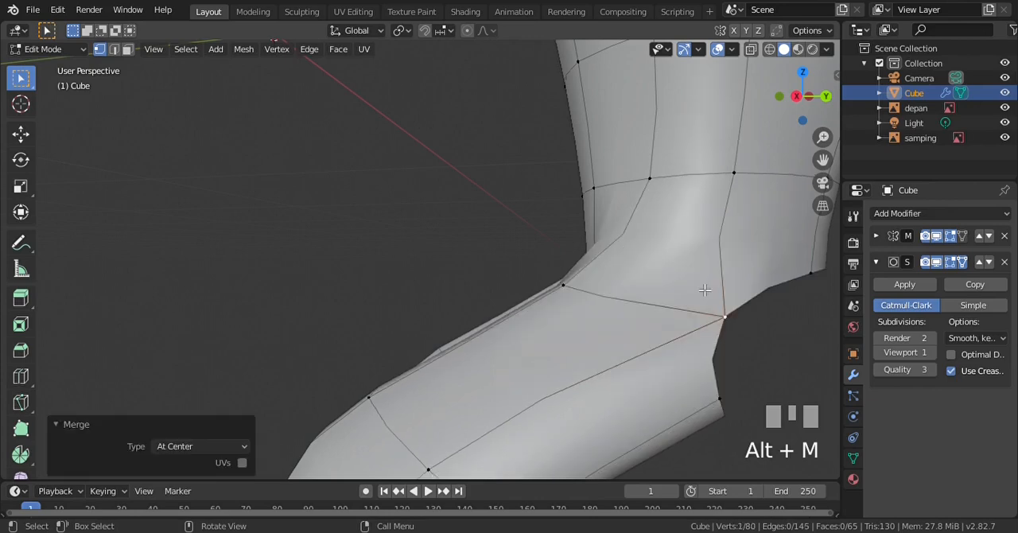
Move the merged hip vertex -0.0397 m in Y and 0.0138 m in Z in the right view, and clear the selection
scroll(704, 289, "down", 2)
key("KP_3")
scroll(573, 279, "up", 3)
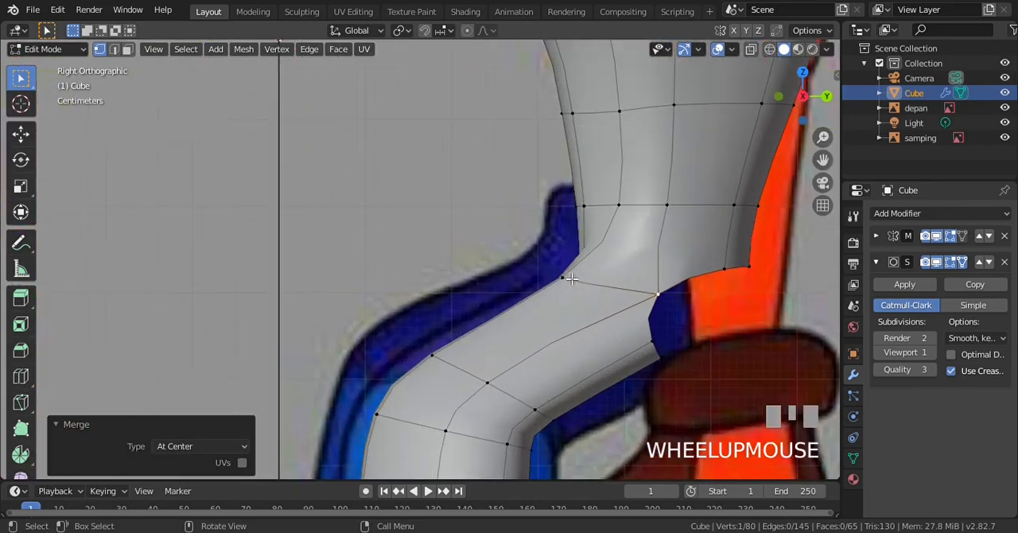
key("g")
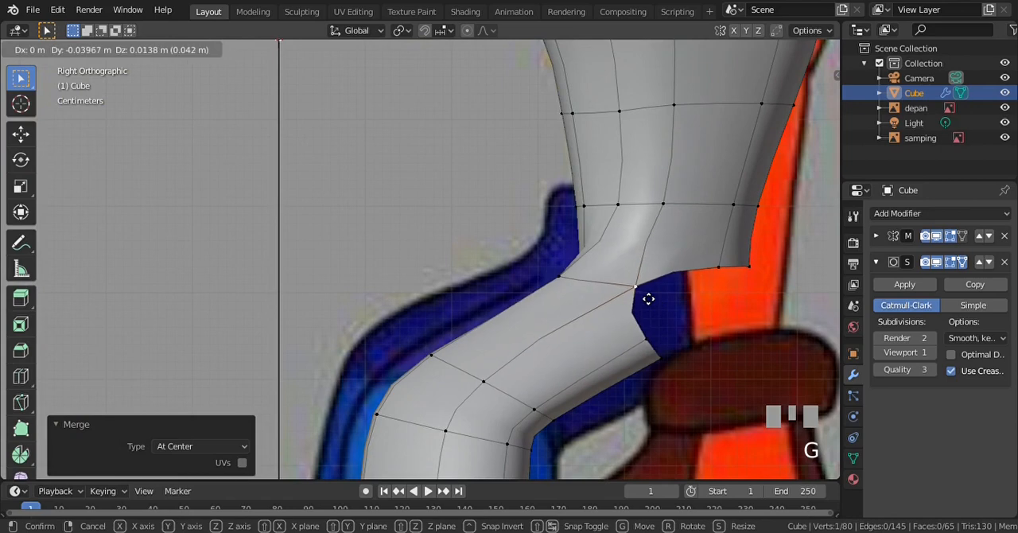
left_click(648, 297)
scroll(702, 316, "up", 1)
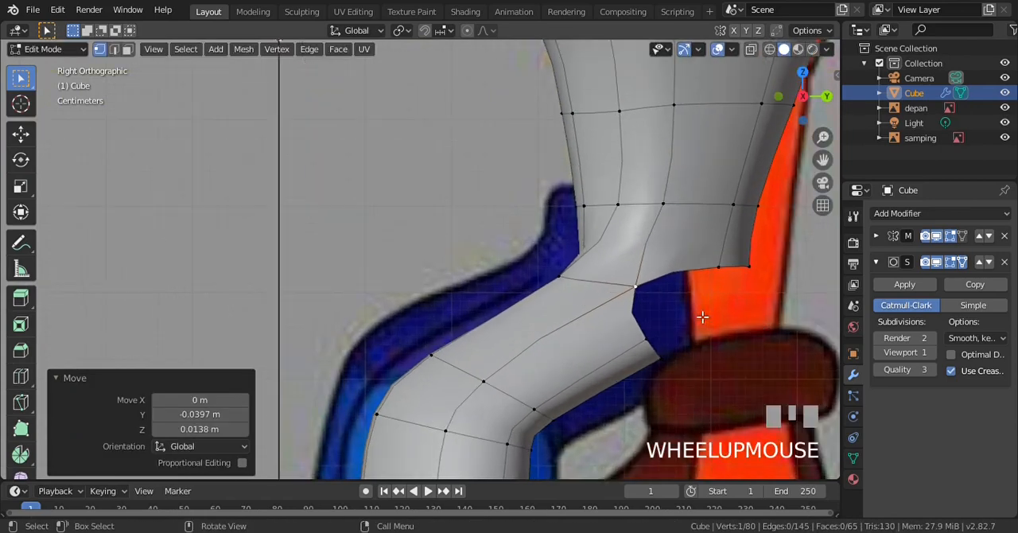
key("alt+a")
Add a vertical edge loop down the rear side of the torso, just behind the merged hip vertex
scroll(702, 316, "down", 1)
key("KP_6")
key("KP_6")
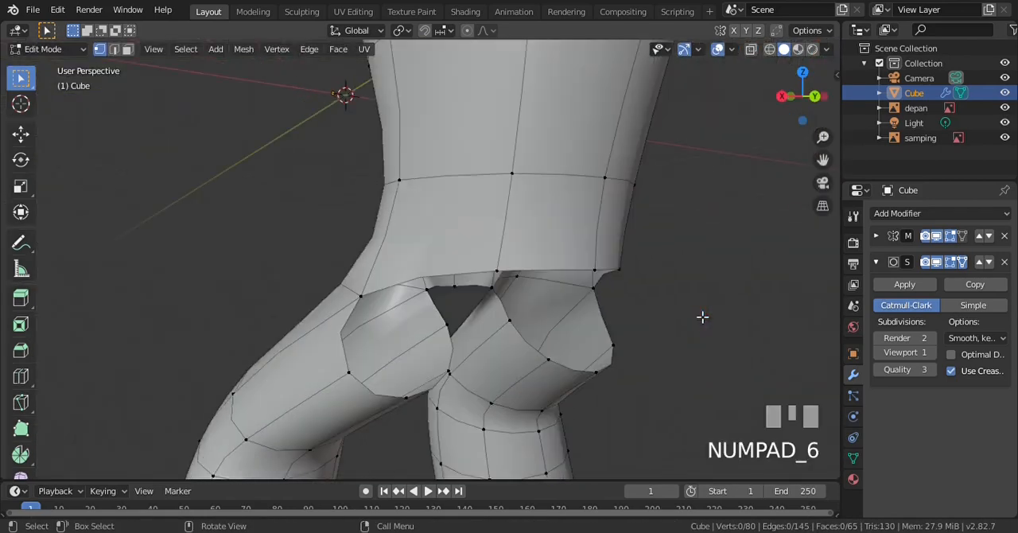
key("ctrl+r")
left_click(450, 153)
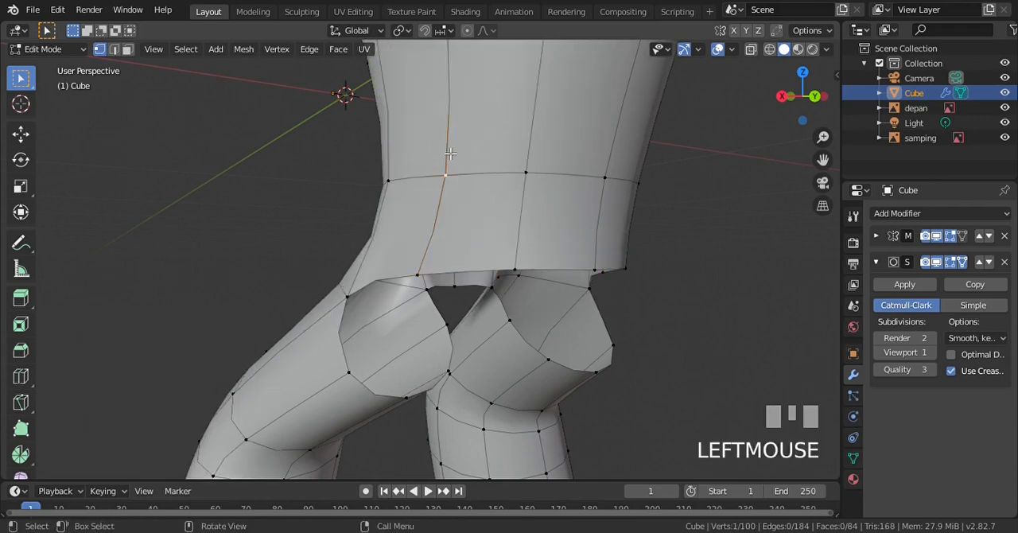
Extrude the torso's open rear bottom edges by -0.0328 m in Y and -0.0707 m in Z, using wireframe shading in the right view
key("KP_3")
scroll(707, 247, "up", 3)
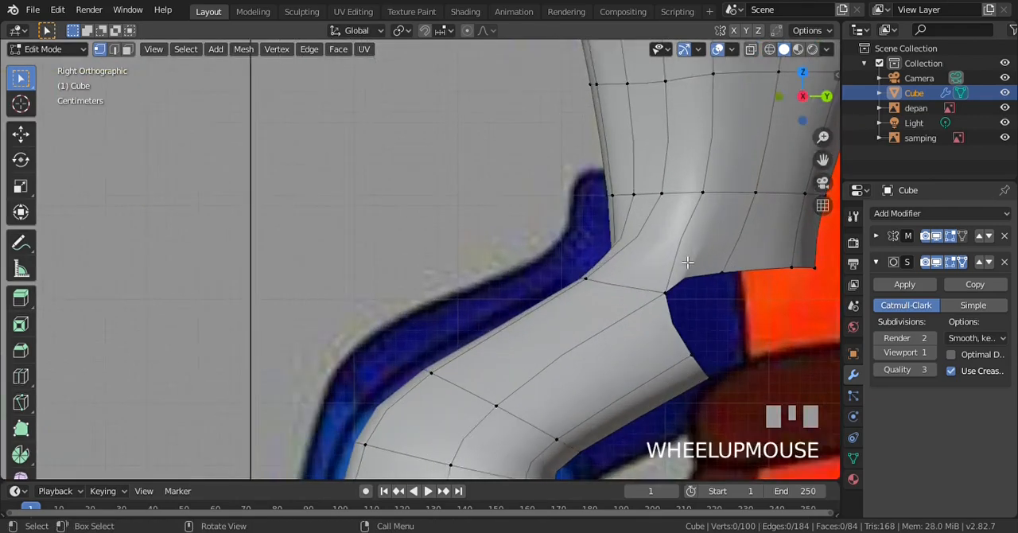
scroll(687, 274, "down", 2)
scroll(687, 278, "up", 1)
scroll(721, 305, "down", 1)
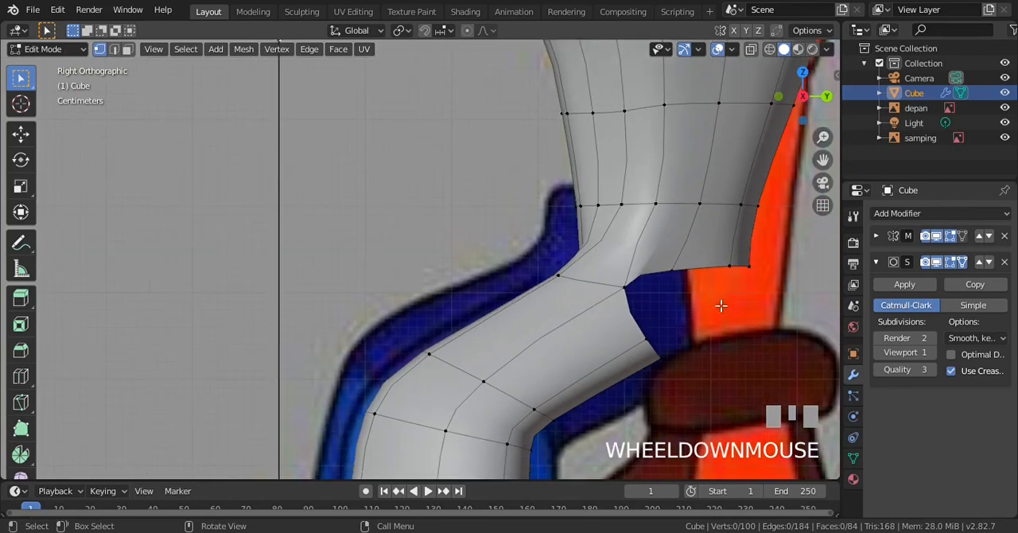
scroll(721, 304, "down", 1)
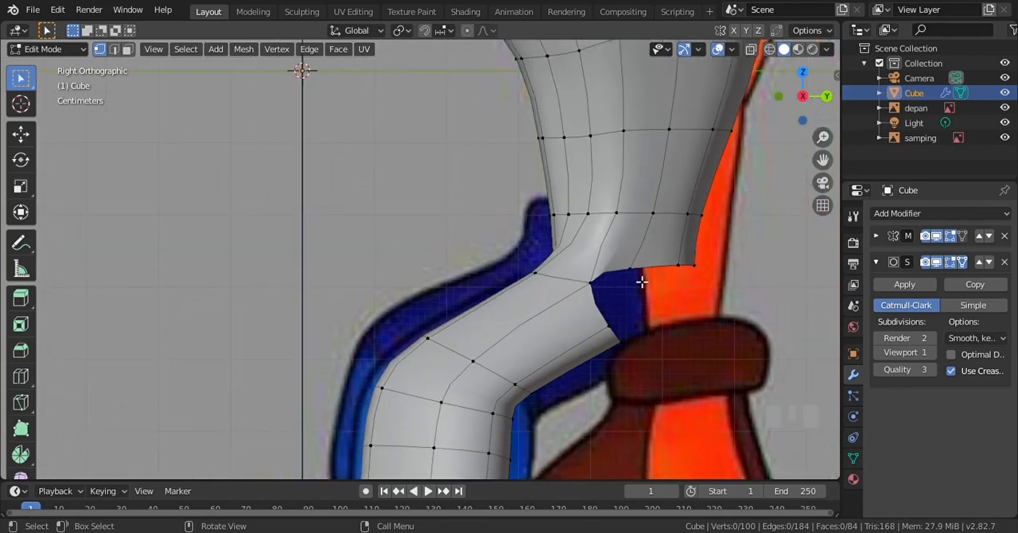
key("z")
key("KP_4")
key("b")
left_click_drag(628, 258, 723, 291)
scroll(724, 291, "up", 2)
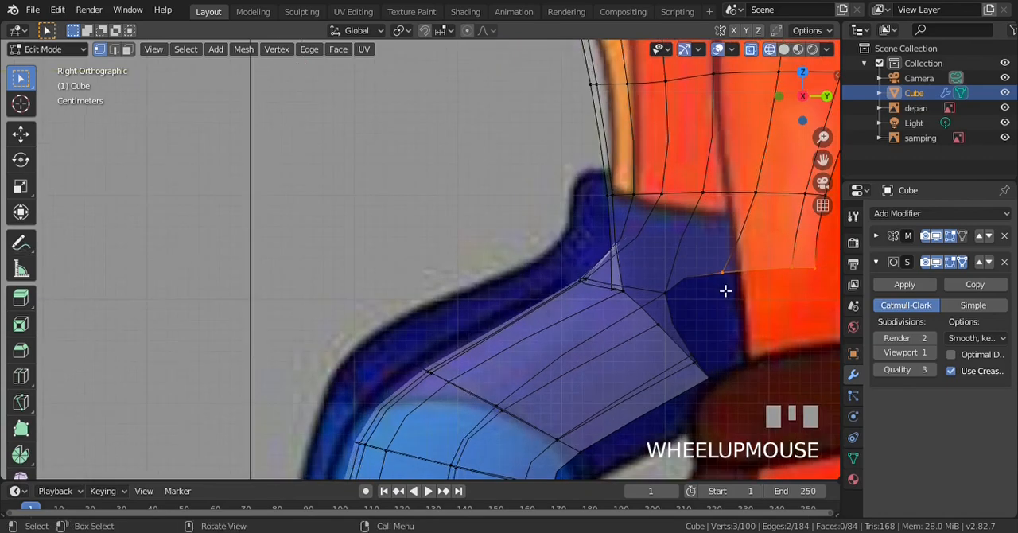
scroll(725, 291, "down", 1)
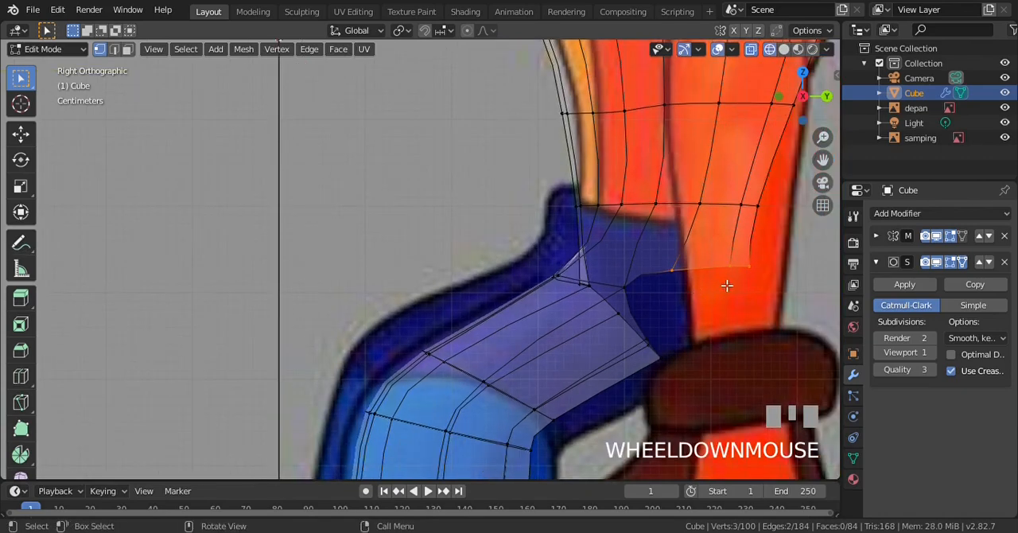
key("e")
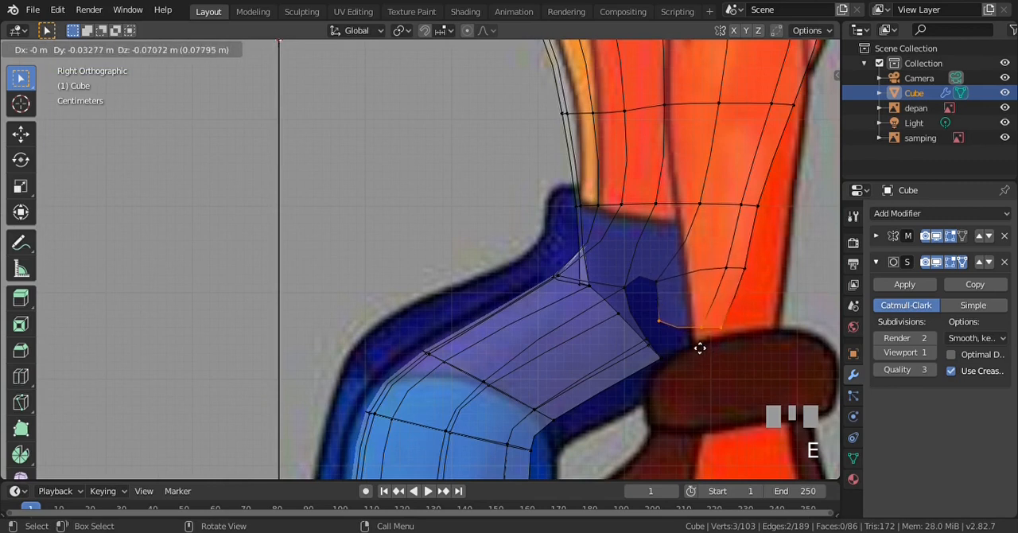
left_click(698, 347)
Rotate the extruded edges by 24.4°, and shift their front end vertex 0.0252 m in Y and -0.0223 m in Z
key("r")
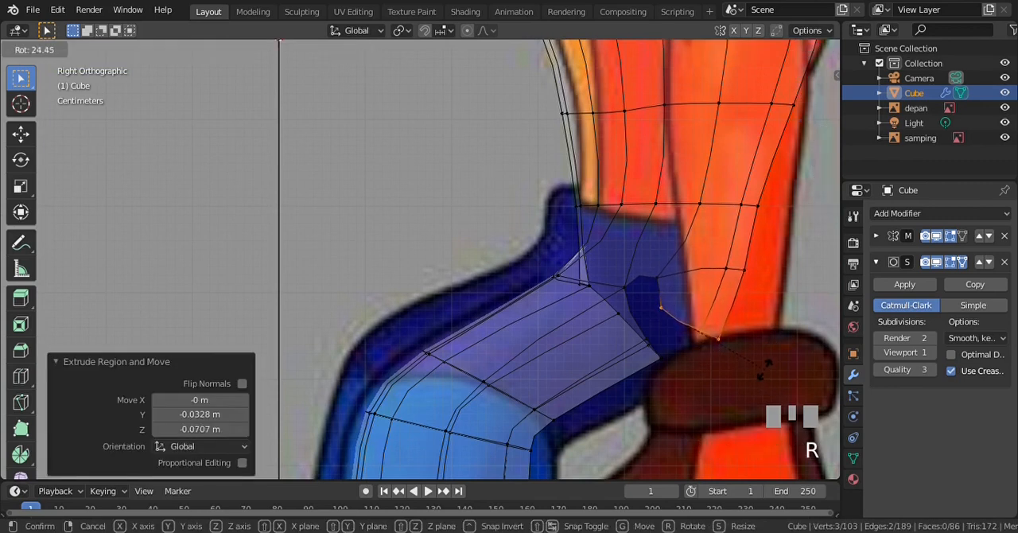
left_click(769, 370)
scroll(762, 380, "up", 1)
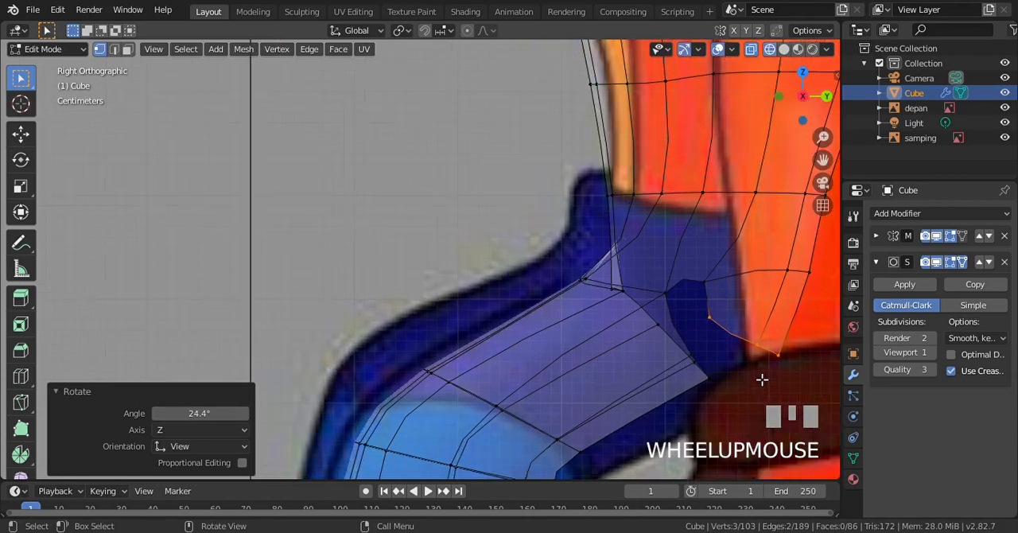
key("a")
left_click(730, 319)
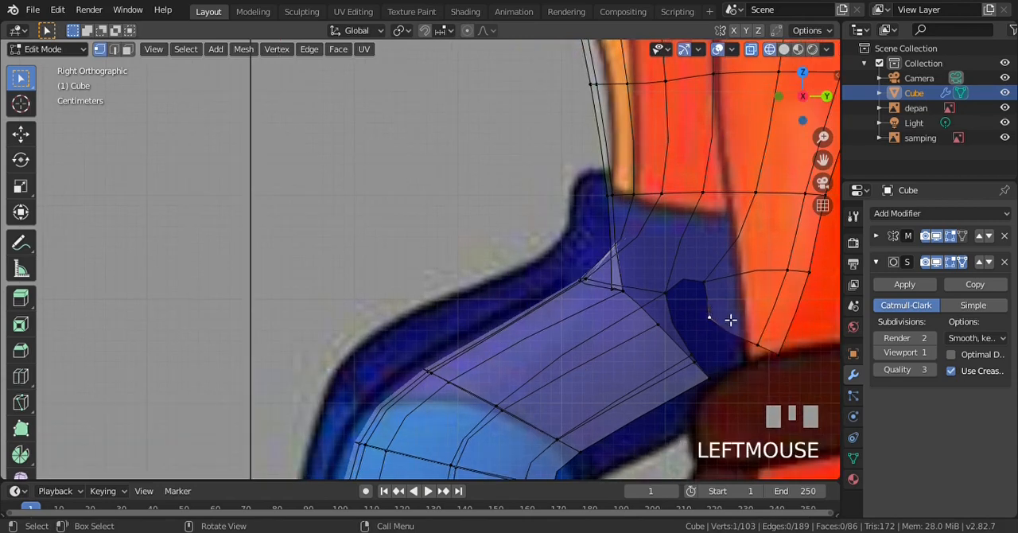
key("g")
left_click(747, 346)
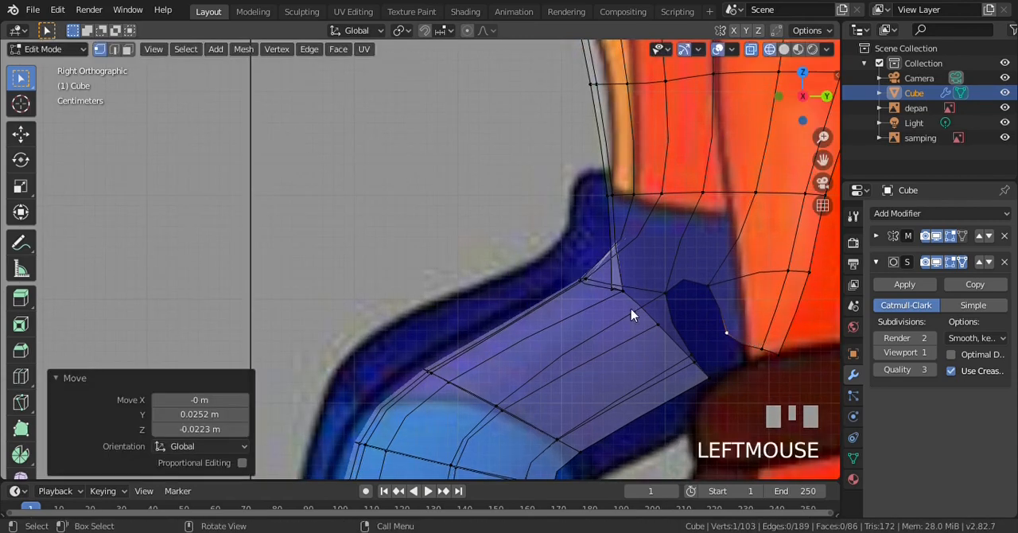
Return the viewport to solid shading and clear the vertex selection
key("z")
left_click(727, 318)
scroll(728, 312, "down", 1)
scroll(728, 313, "up", 1)
key("a")
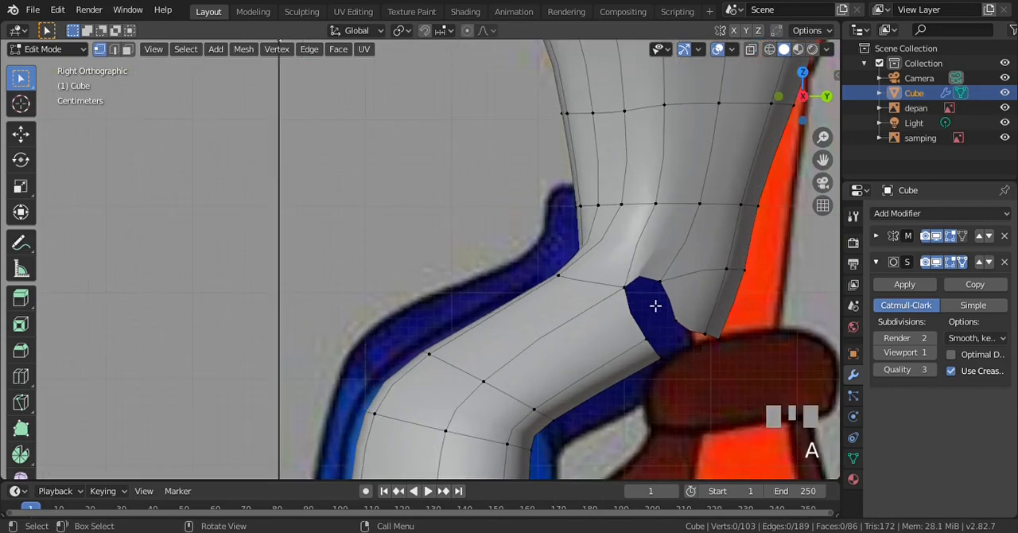
Fill a four-vertex face across the side gap between the torso's extruded edge and the leg's open top
key("KP_6")
key("KP_6")
scroll(622, 308, "down", 1)
scroll(605, 316, "up", 1)
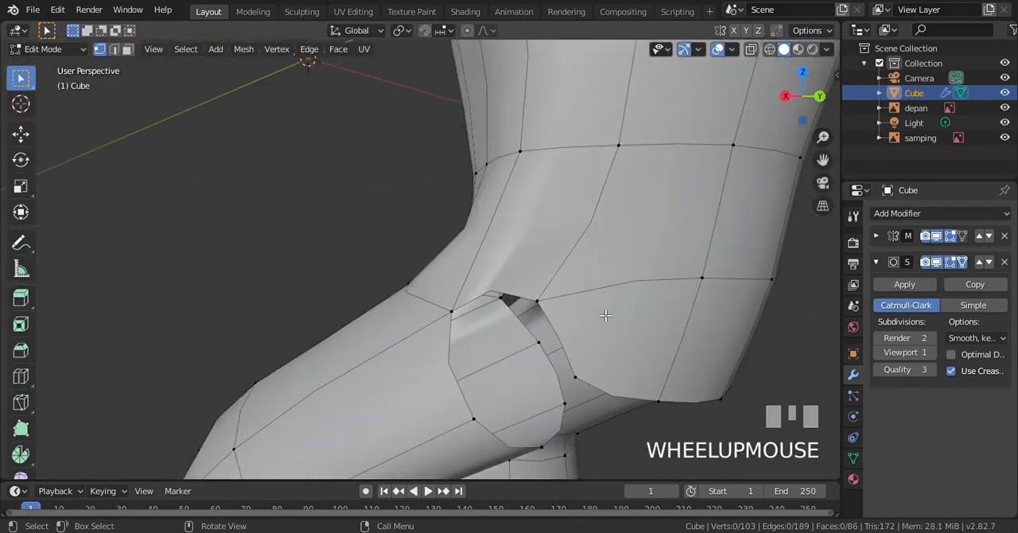
left_click(538, 303, "shift")
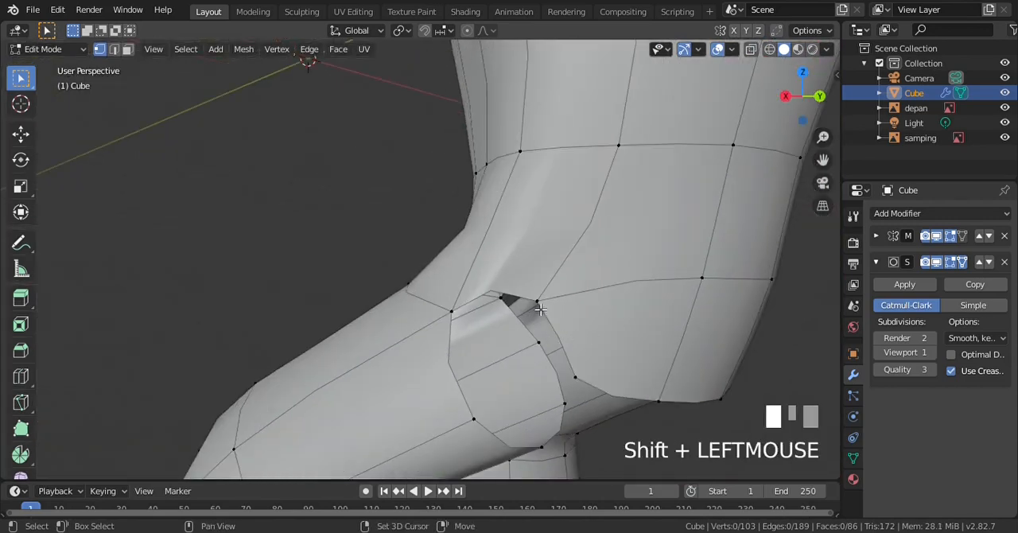
left_click(453, 311, "shift")
left_click(473, 419, "shift")
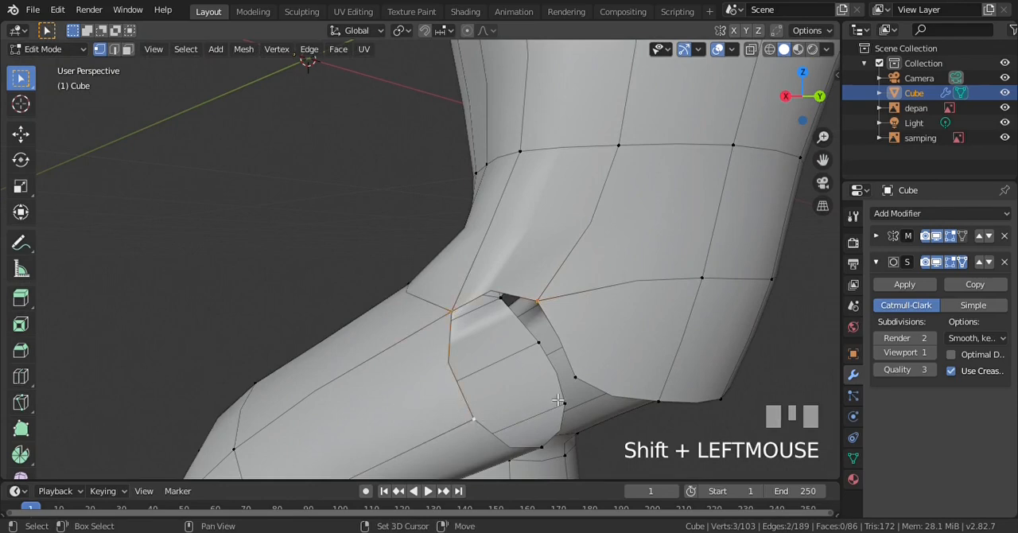
left_click(574, 376, "shift")
key("f")
scroll(520, 315, "down", 3)
key("a")
Extrude the crotch's front centre vertex 0.0379 m in Y and -0.0349 m in Z, using wireframe shading in the right view
key("KP_3")
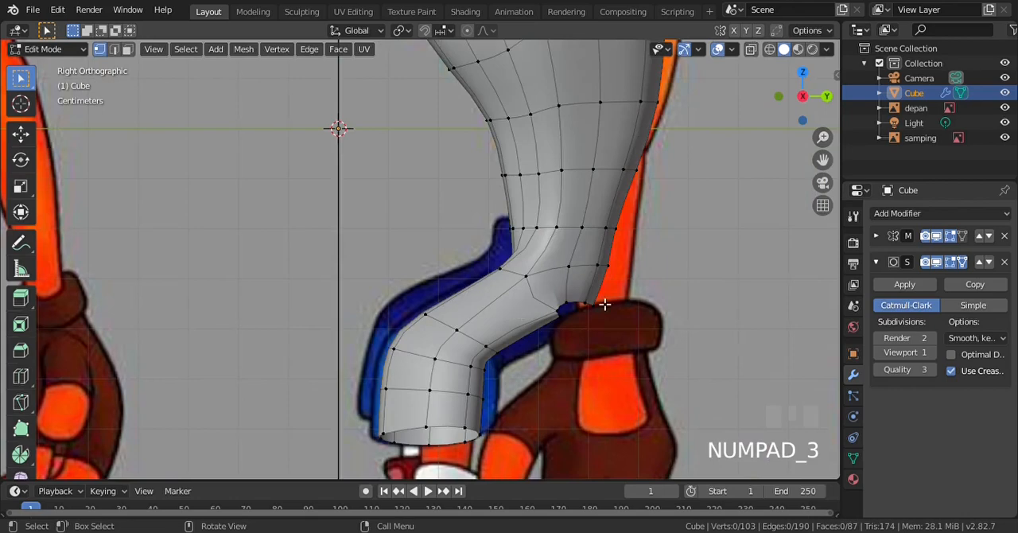
scroll(604, 304, "up", 3)
key("ctrl+KP_1")
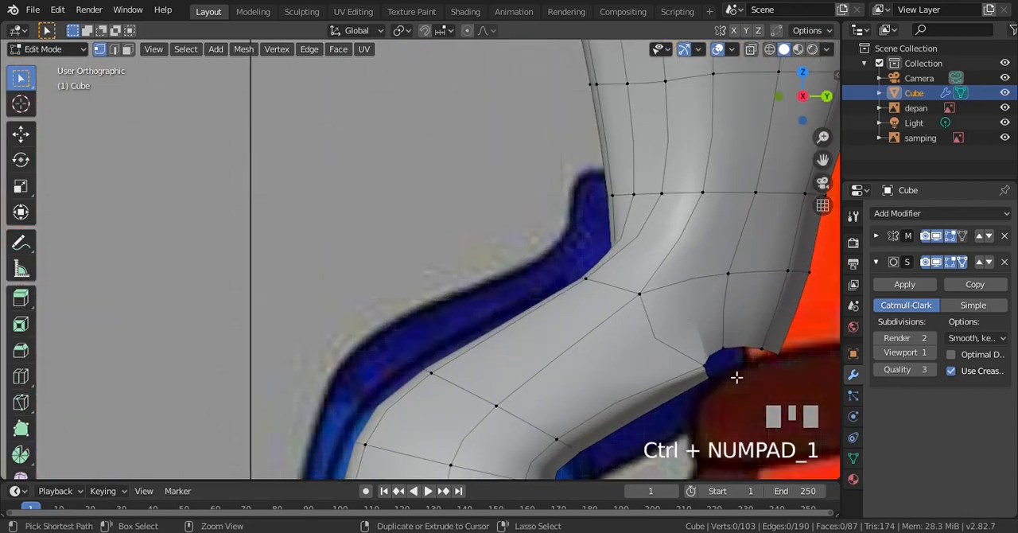
key("KP_1")
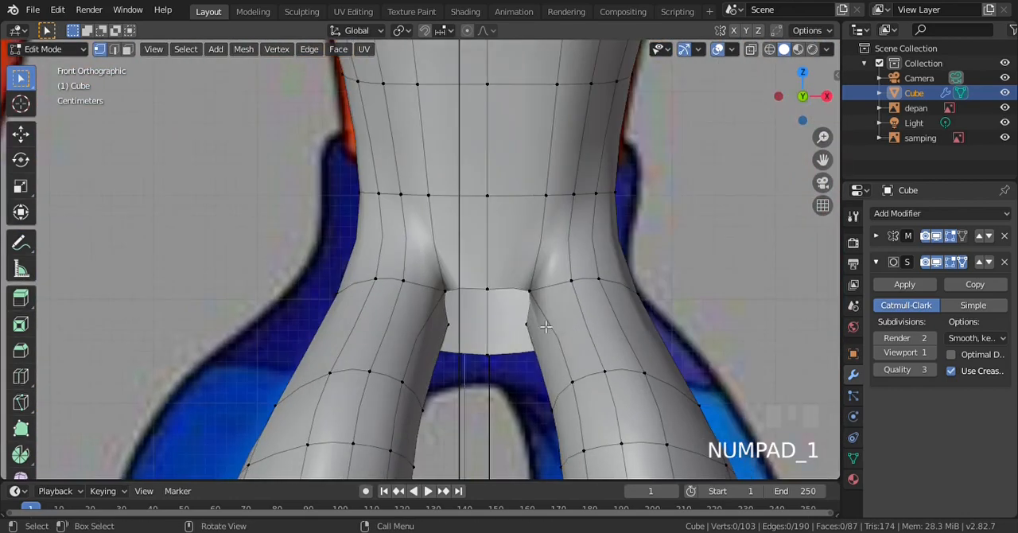
scroll(509, 315, "up", 2)
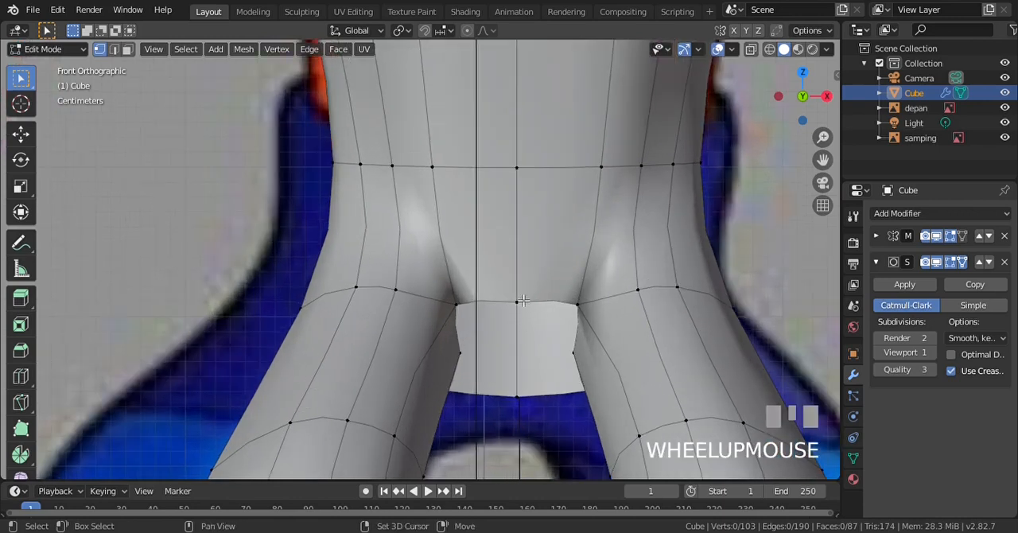
left_click(520, 296, "shift")
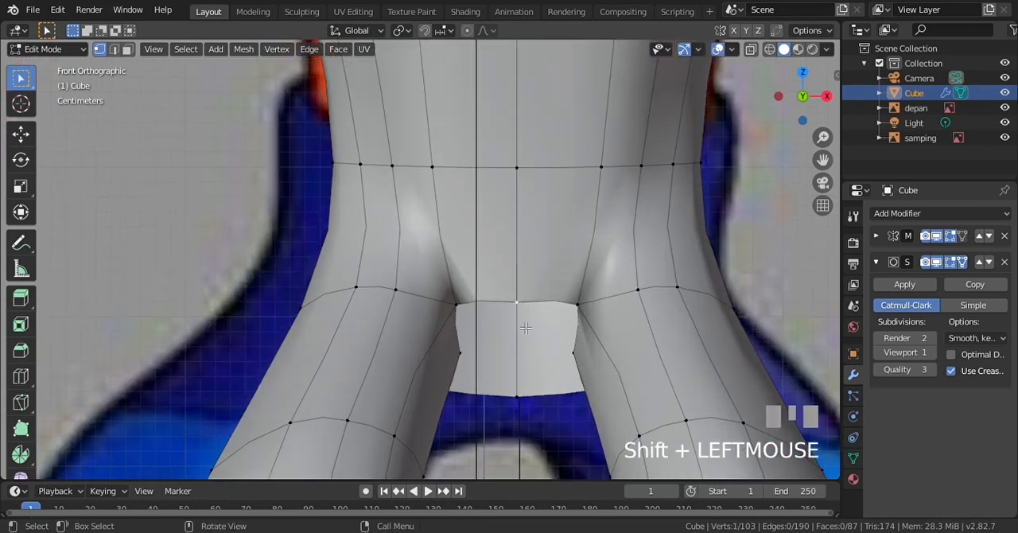
key("KP_3")
key("z")
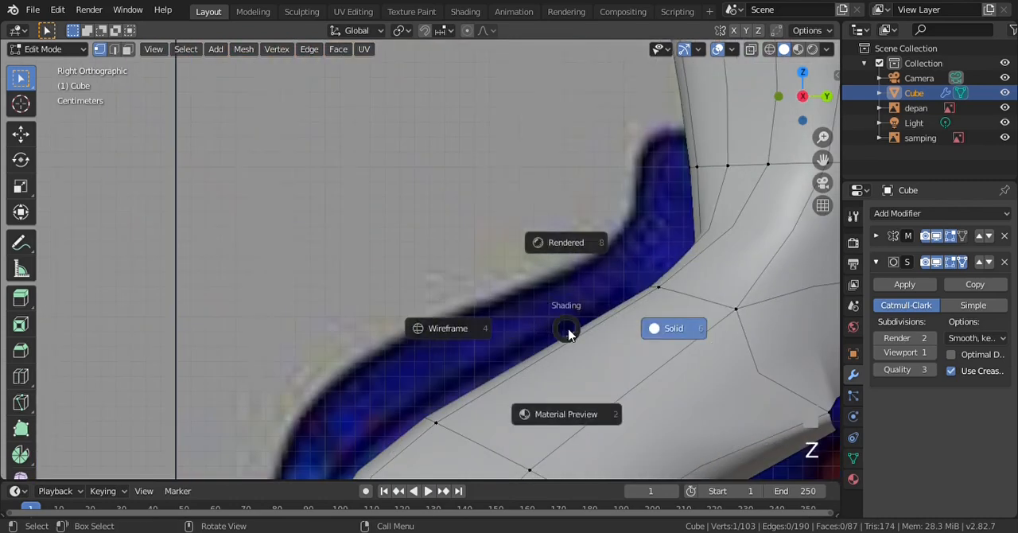
key("KP_4")
key("ctrl+KP_6")
key("ctrl+KP_6")
key("ctrl+KP_6")
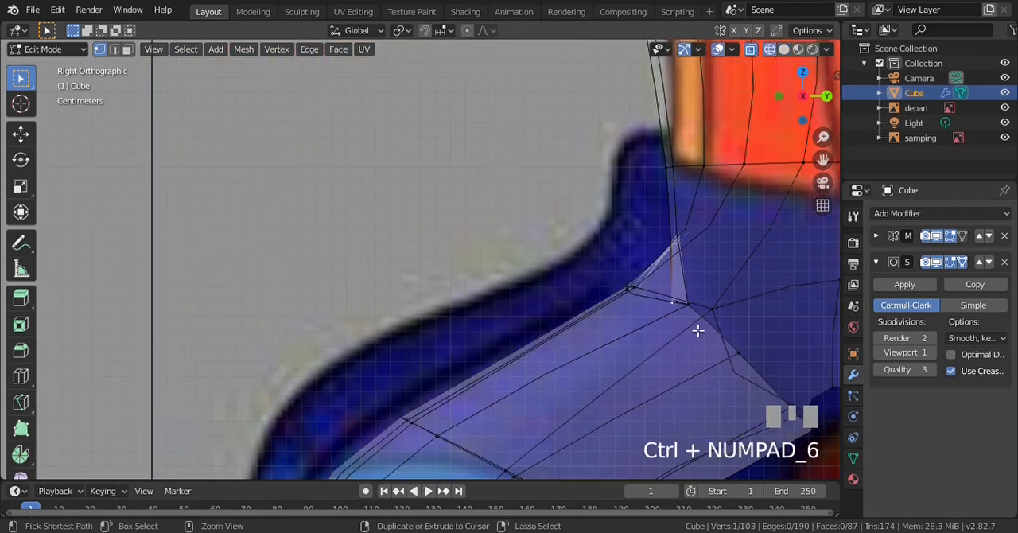
key("e")
left_click(515, 372)
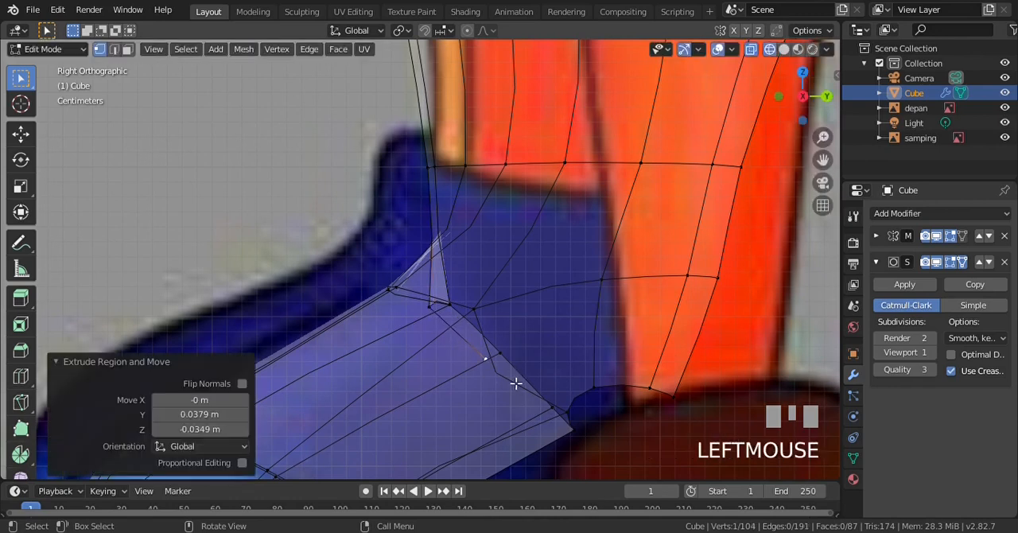
Move the original front centre vertex about 0.012 m backward to line up with the leg's inner top vertex
key("a")
left_click(431, 307)
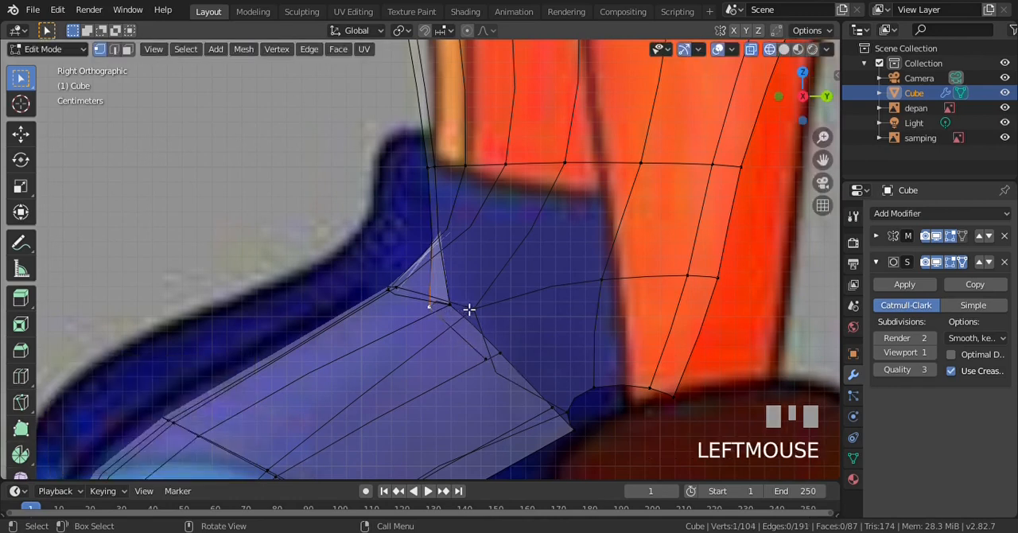
key("g")
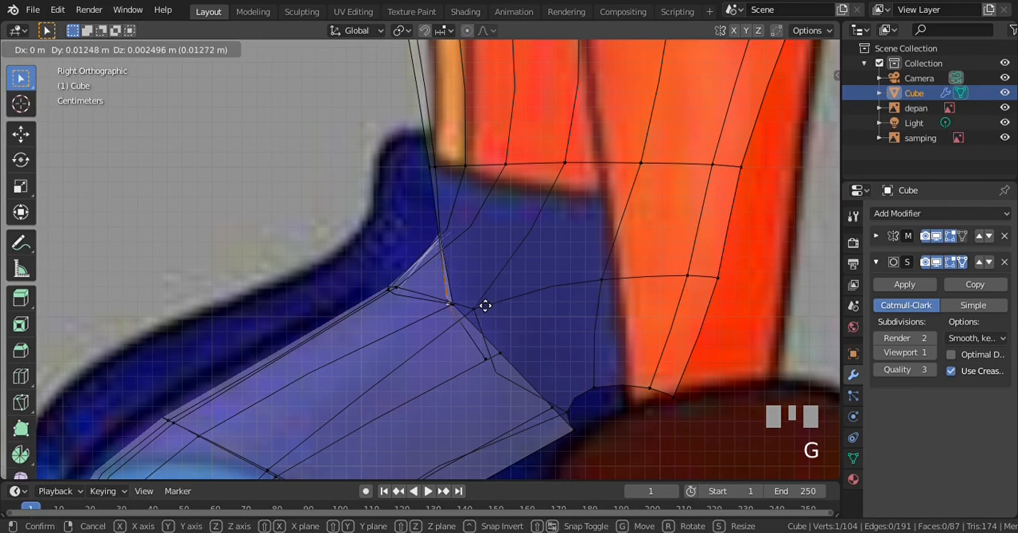
left_click(486, 307)
Extrude the crotch's lowest centre vertex 0.0579 m in Y and -0.028 m in Z toward the back
key("a")
left_click(509, 374)
key("e")
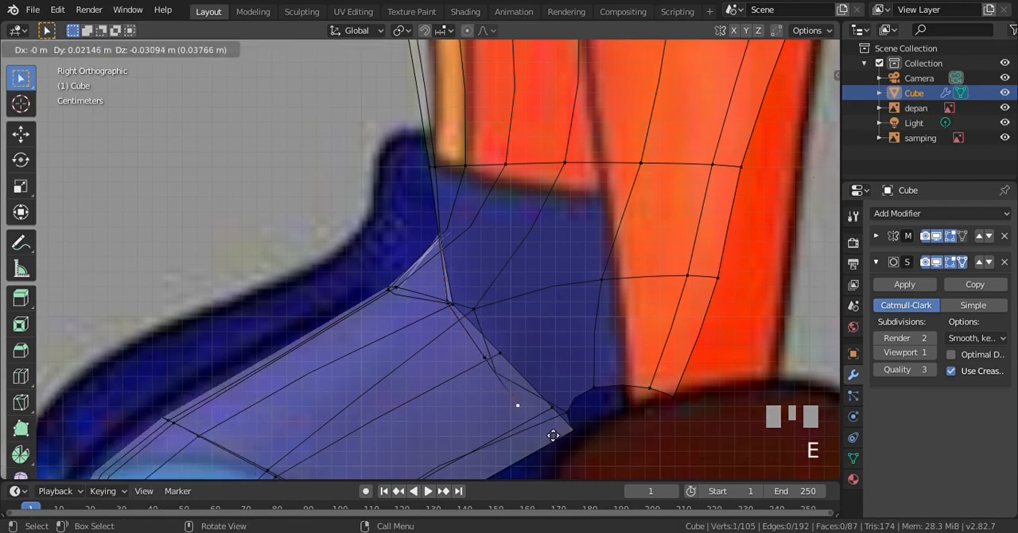
left_click(596, 419)
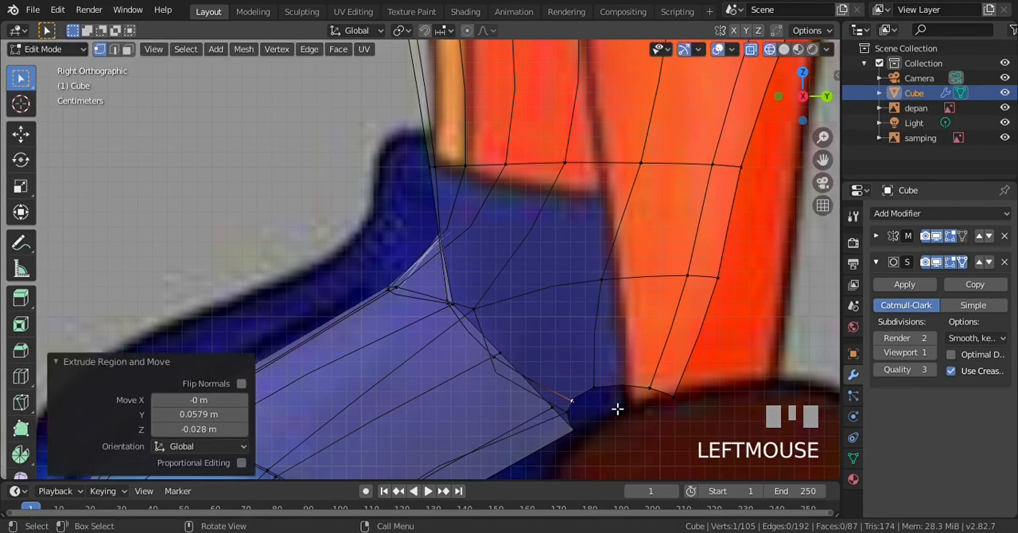
Return to solid shading and fill a four-vertex face across the front crotch gap between the centre line and the leg's inner edge
key("z")
scroll(575, 307, "down", 1)
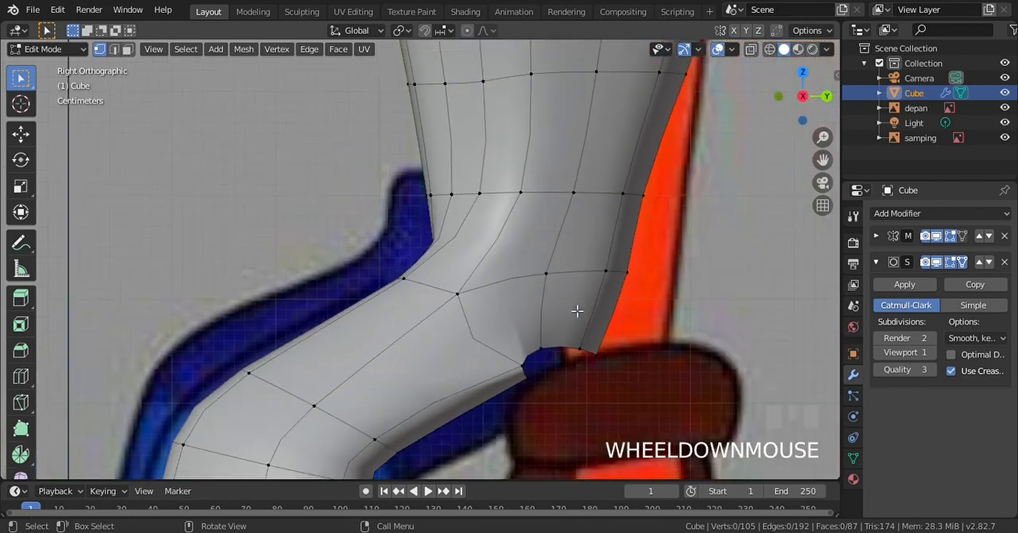
key("KP_4")
key("KP_4")
key("KP_4")
key("KP_4")
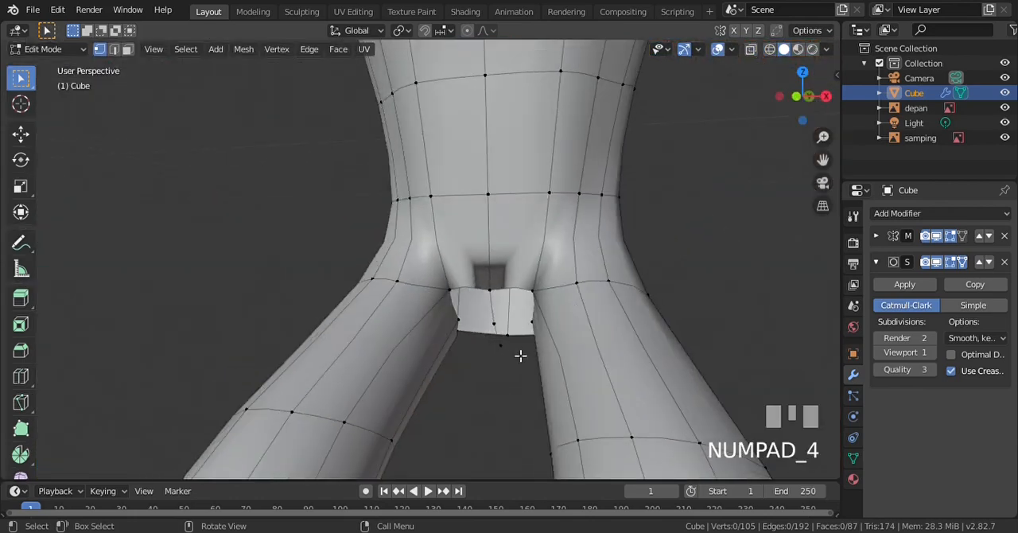
key("KP_2")
key("KP_2")
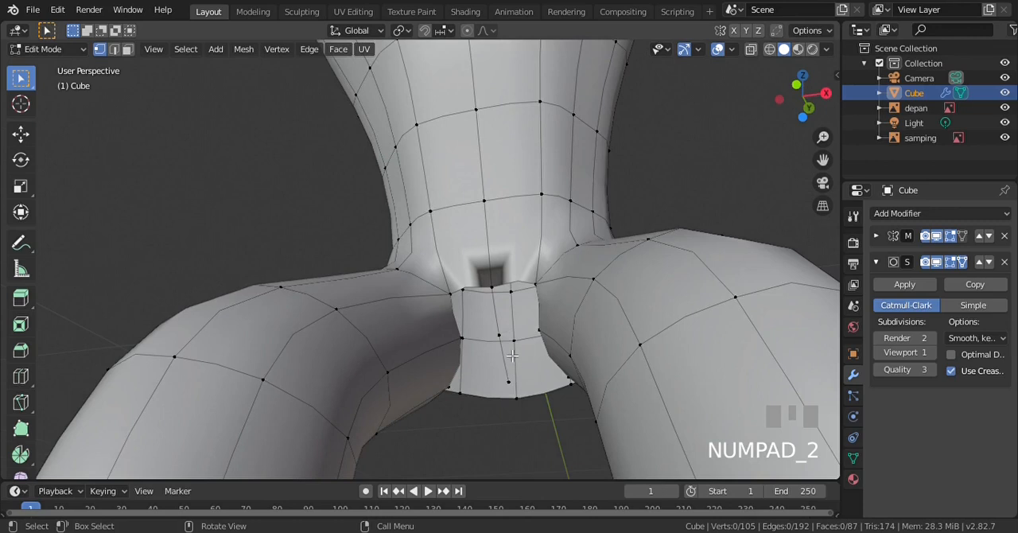
key("KP_2")
scroll(512, 355, "up", 1)
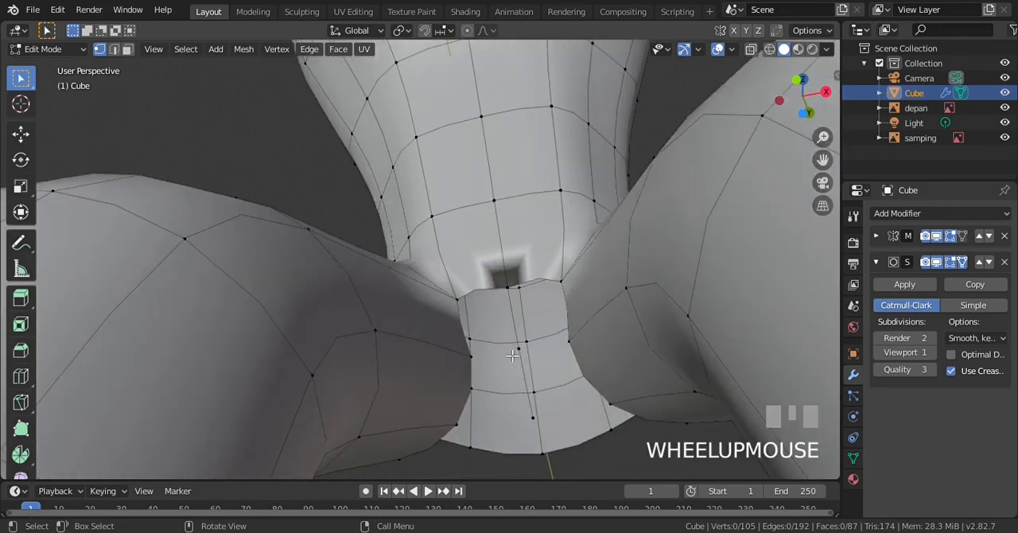
left_click(511, 293, "shift")
left_click(523, 350, "shift")
left_click(477, 362, "shift")
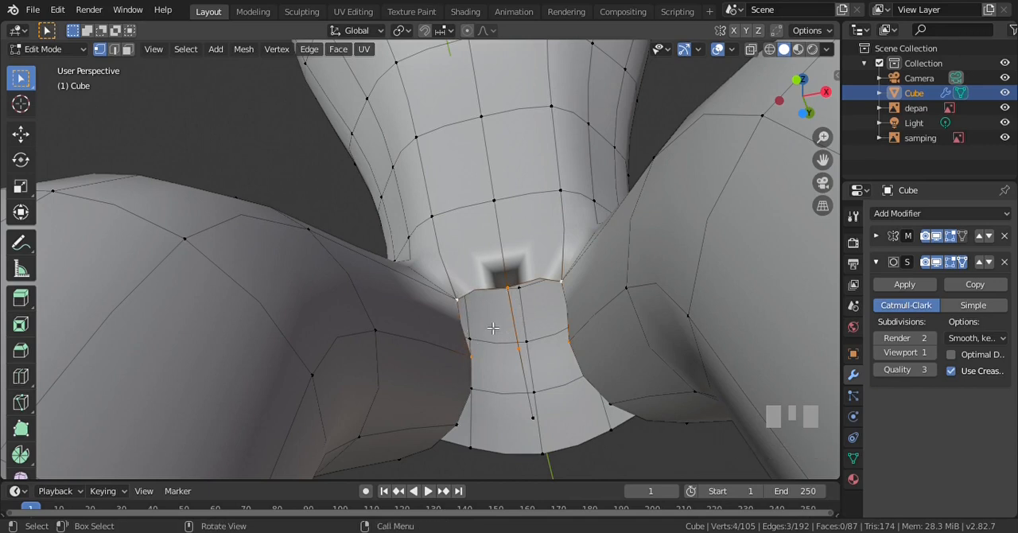
key("f")
key("a")
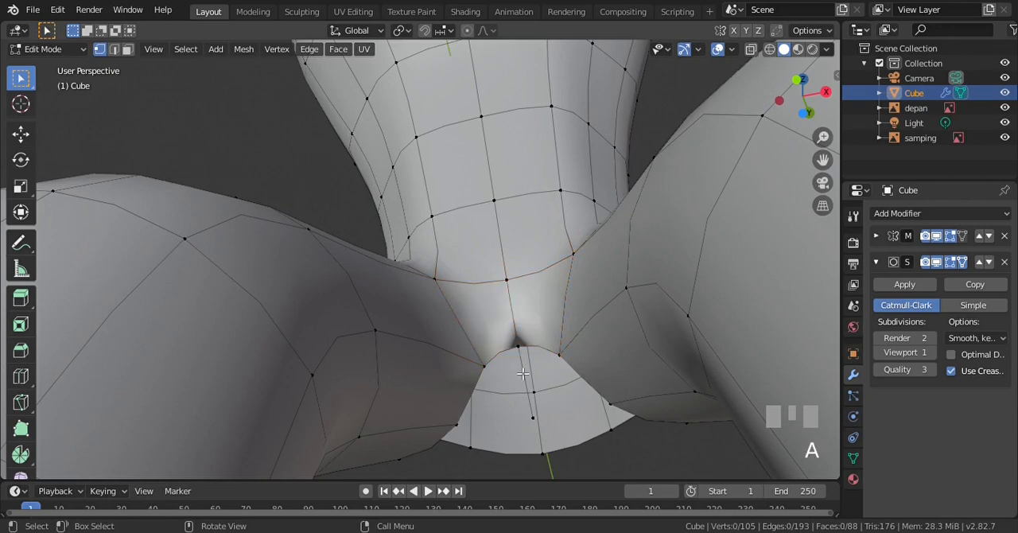
Fill a four-vertex face on the crotch's underside between the last extruded centre edge and the leg's inner edge
key("KP_2")
key("KP_2")
key("KP_2")
key("KP_2")
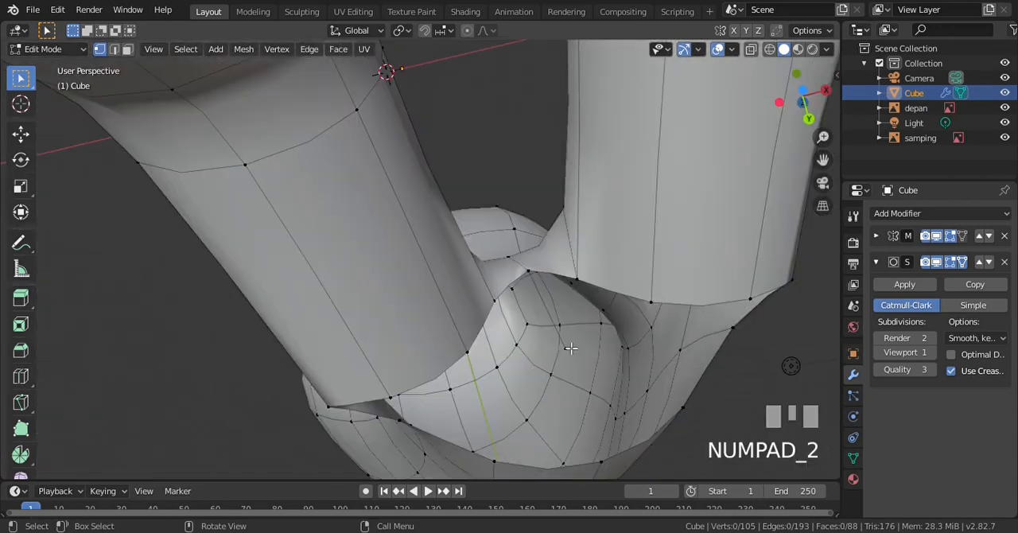
left_click(570, 350)
left_click(467, 350, "shift")
left_click(495, 307, "shift")
left_click(538, 274, "shift")
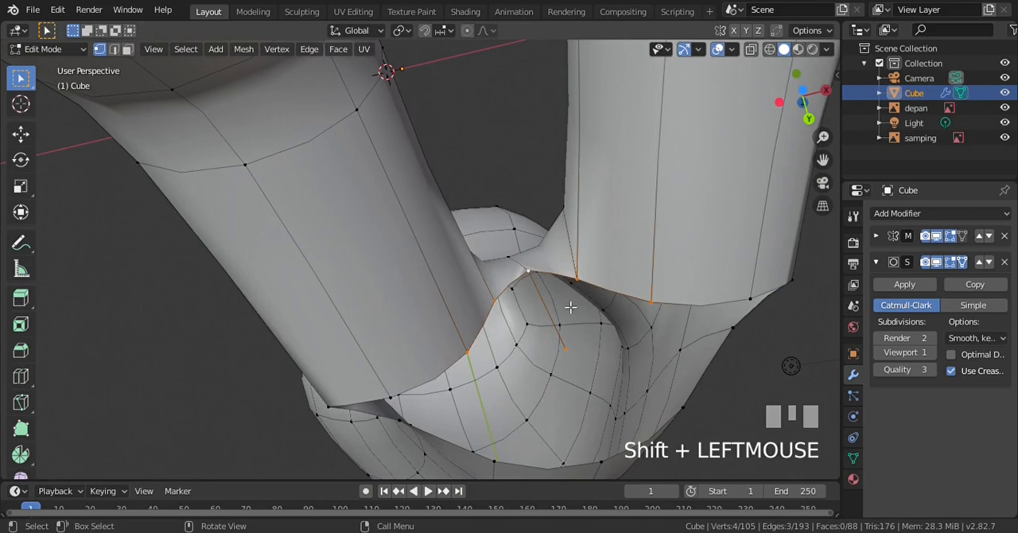
key("f")
scroll(570, 307, "down", 3)
key("a")
Move the three vertices of the torso's rear bottom edge -0.00776 m in X and 0.0259 m in Z from the back view
key("KP_2")
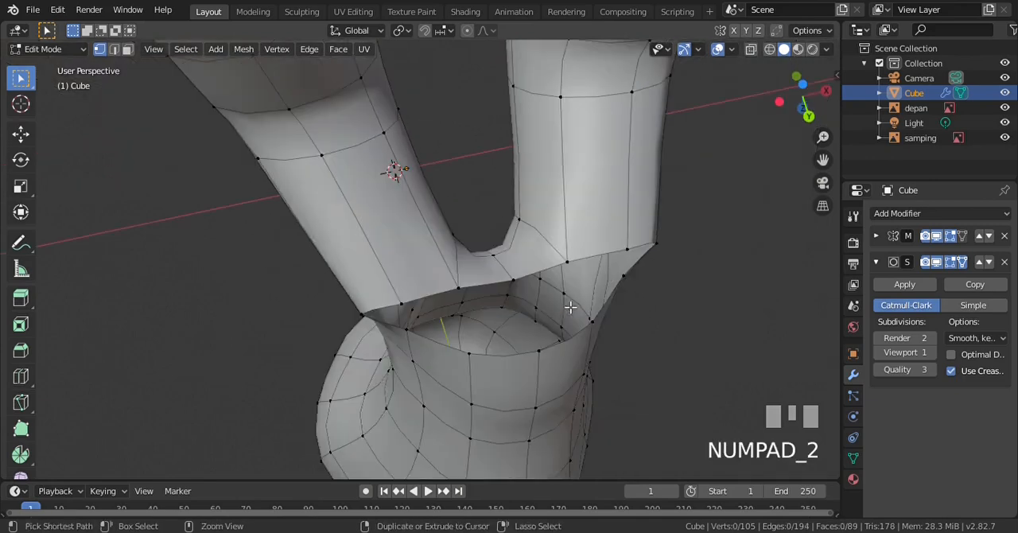
key("ctrl+KP_1")
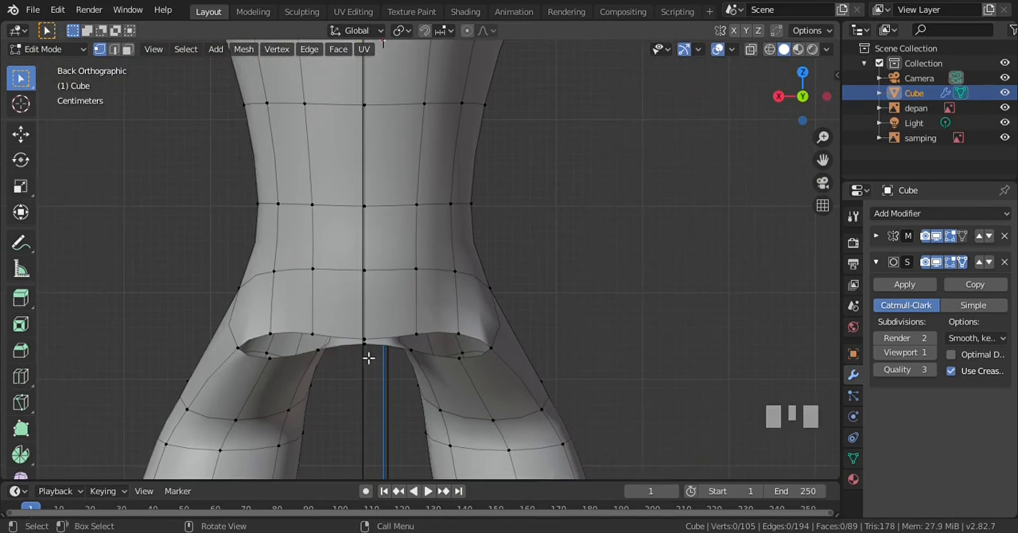
left_click(275, 335)
left_click(312, 333, "shift")
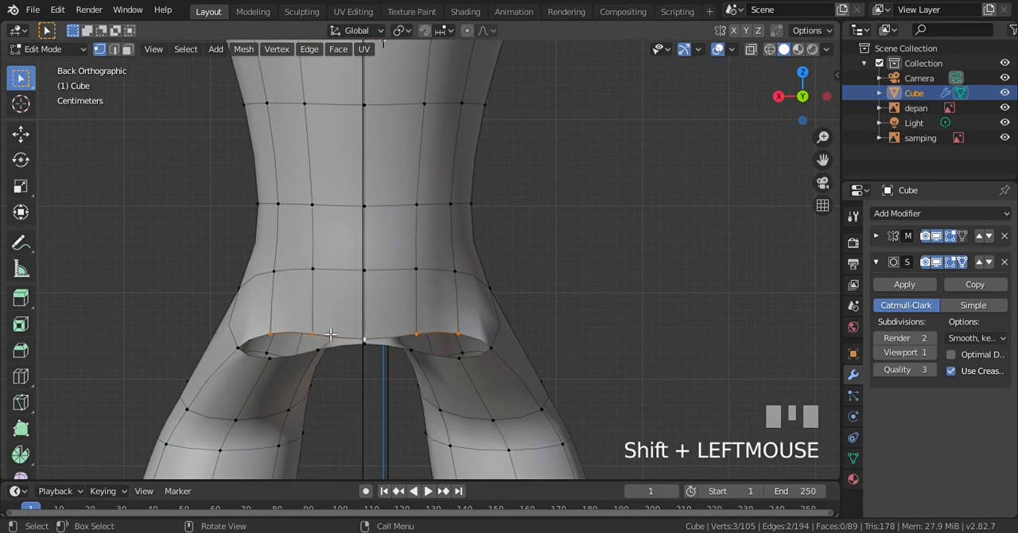
key("g")
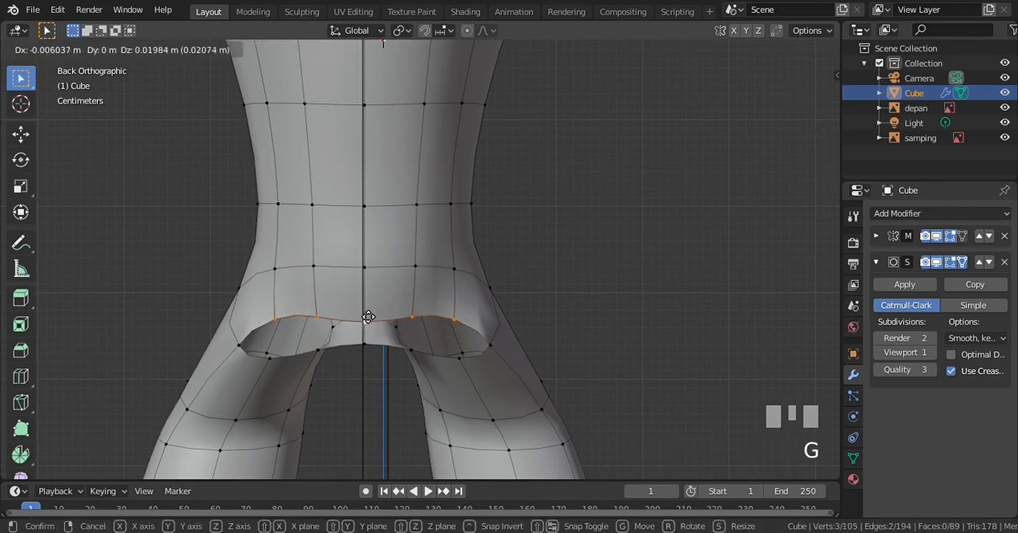
left_click(368, 312)
key("KP_3")
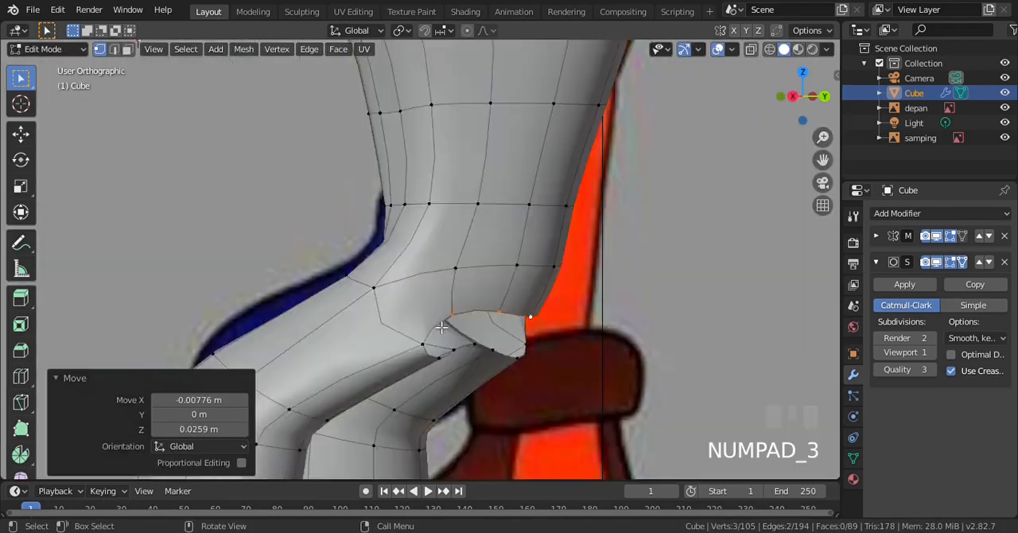
key("ctrl+KP_1")
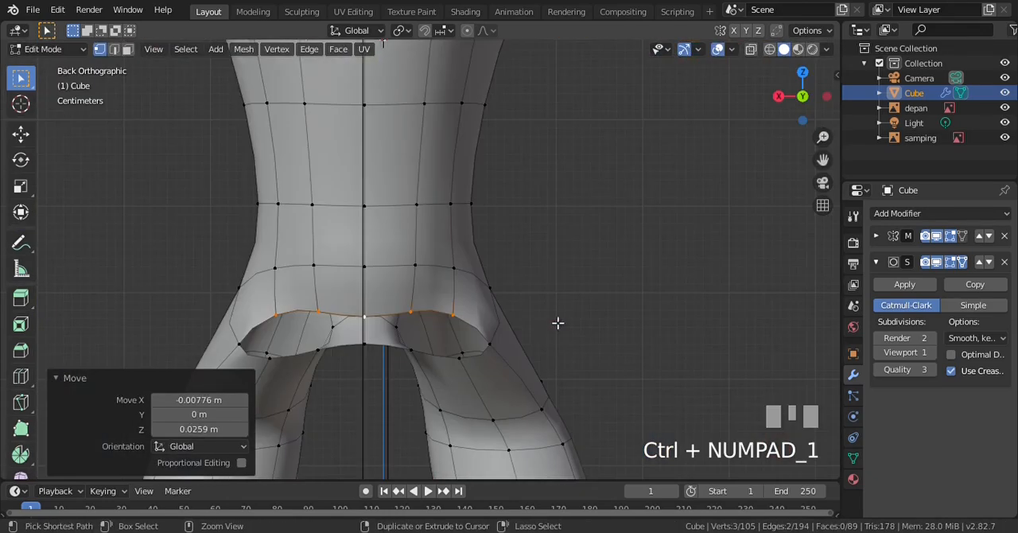
Fill a four-vertex face at the outer end of the rear gap between the torso's bottom edge and the leg's top
scroll(309, 314, "up", 1)
key("alt+a")
key("KP_2")
key("KP_2")
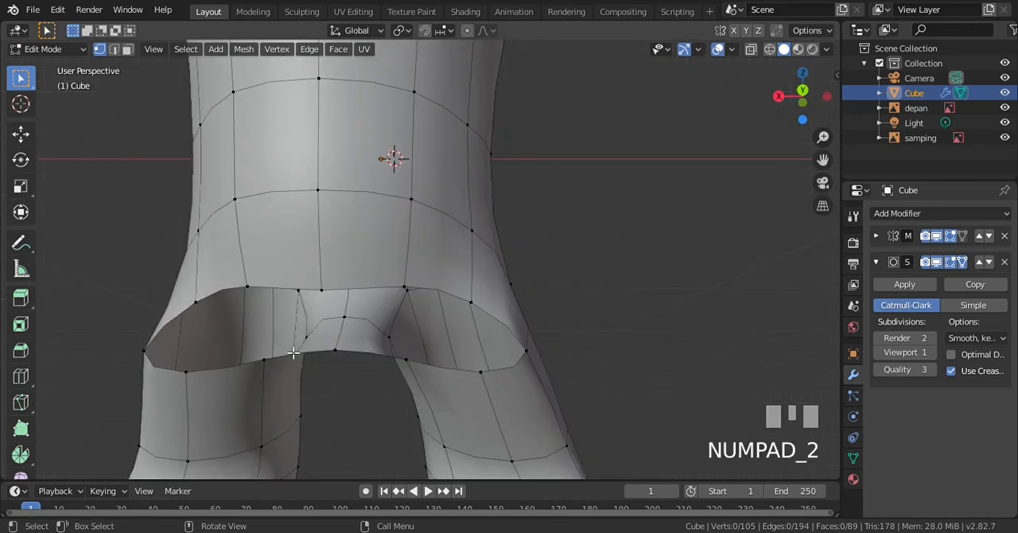
left_click(195, 259)
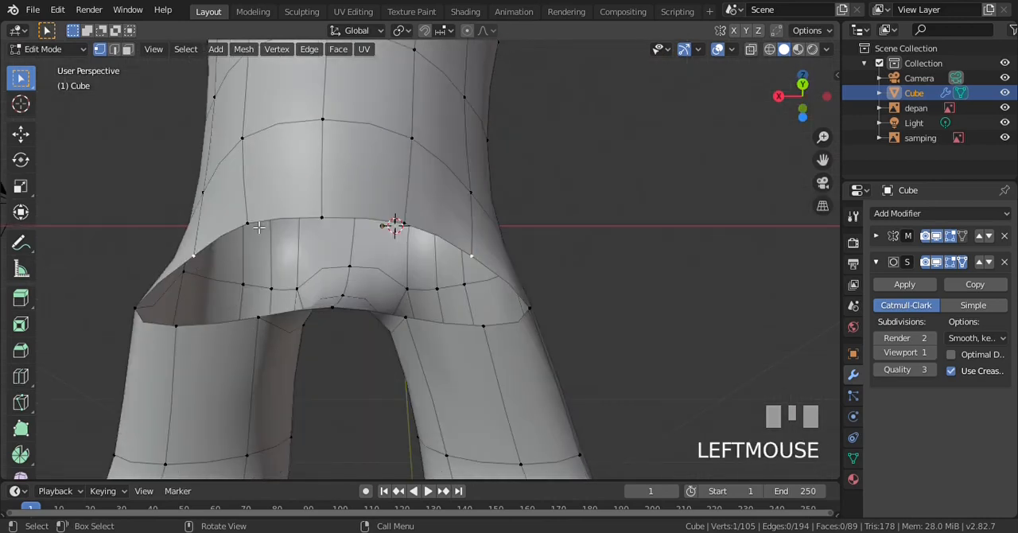
left_click(256, 228, "shift")
left_click(187, 336, "shift")
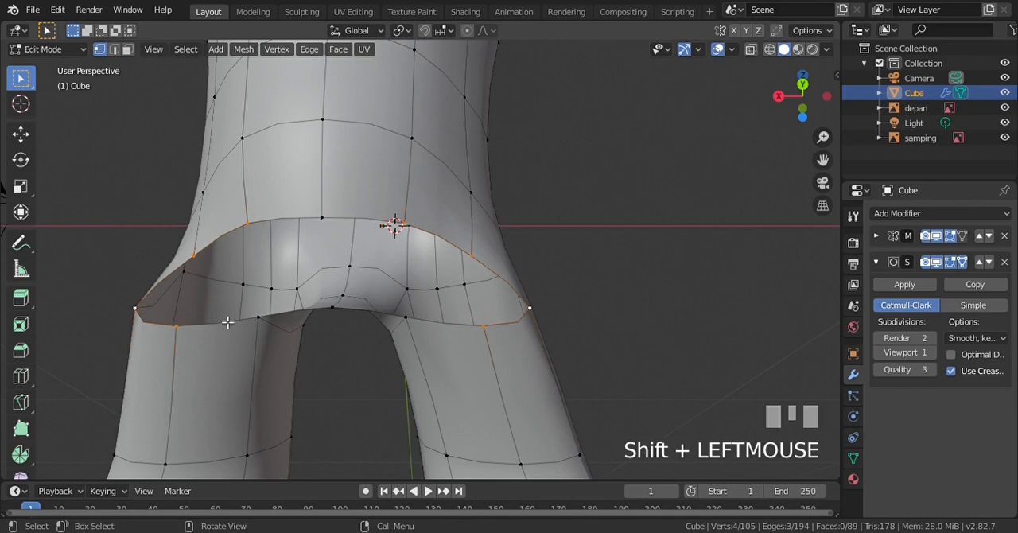
key("f")
Fill a three-vertex face beside the new rear face, joining the torso's edge to the back of the leg's top
left_click(254, 307)
left_click(218, 287, "shift")
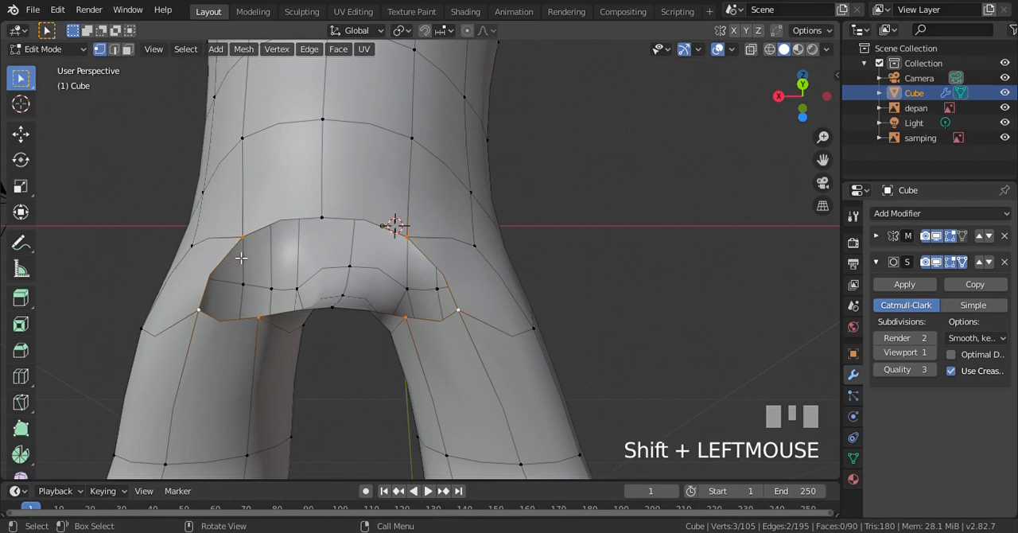
key("f")
key("a")
Close the remaining rear crotch hole with a four-vertex face up to the centre line and clear the selection
key("KP_2")
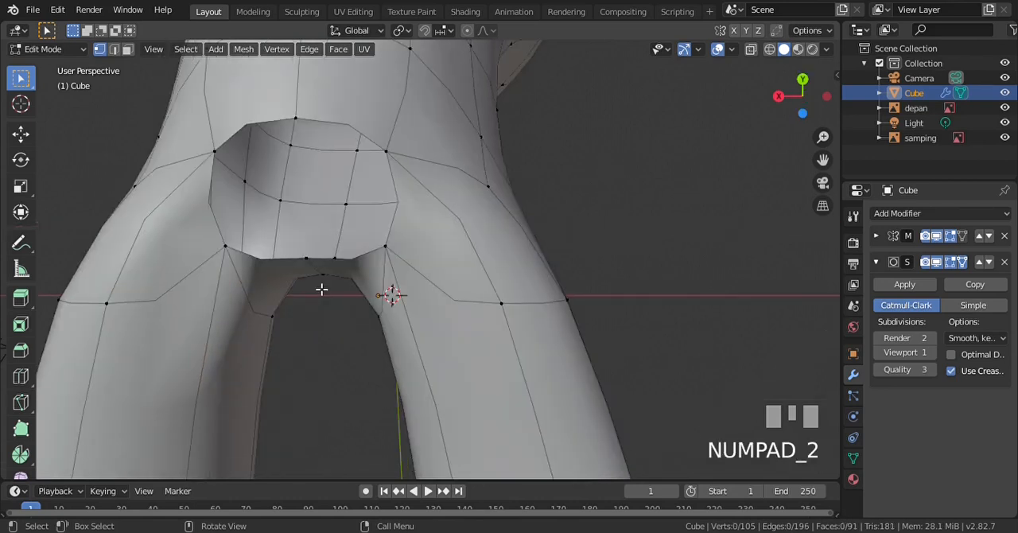
left_click(309, 262, "shift")
left_click(225, 246, "shift")
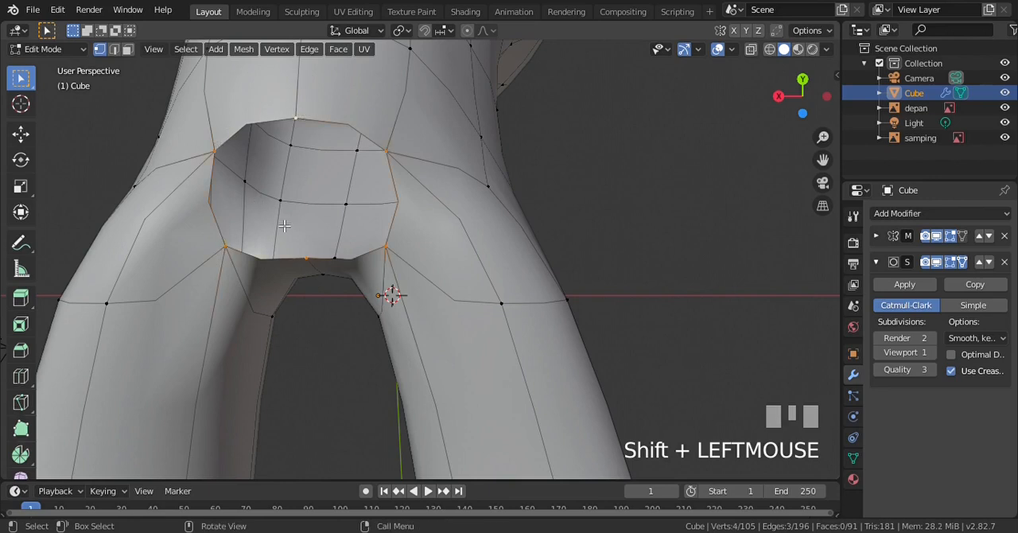
key("f")
scroll(284, 226, "down", 5)
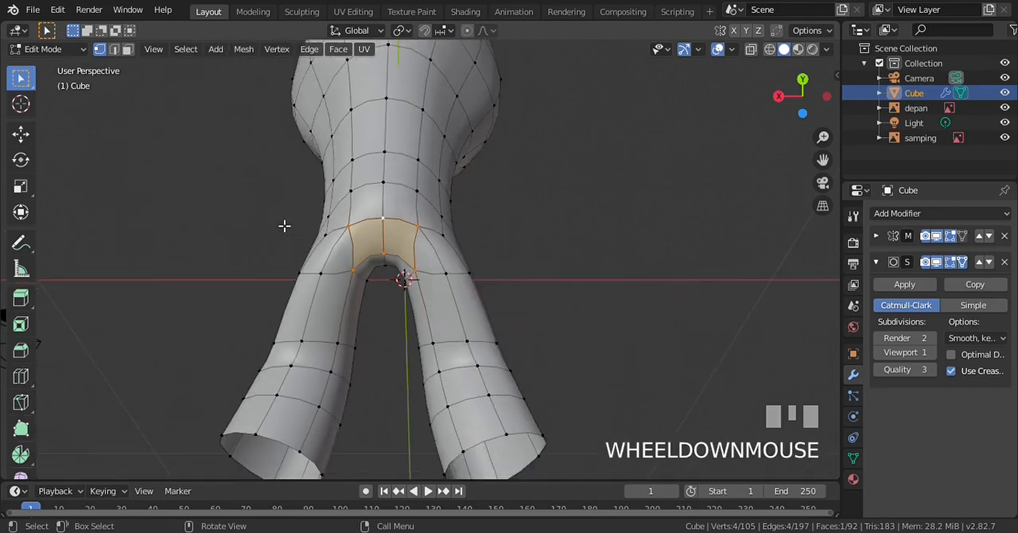
key("a")
key("a")
Inspect the joined torso and legs from the back, right side and front against the reference images
key("ctrl+KP_1")
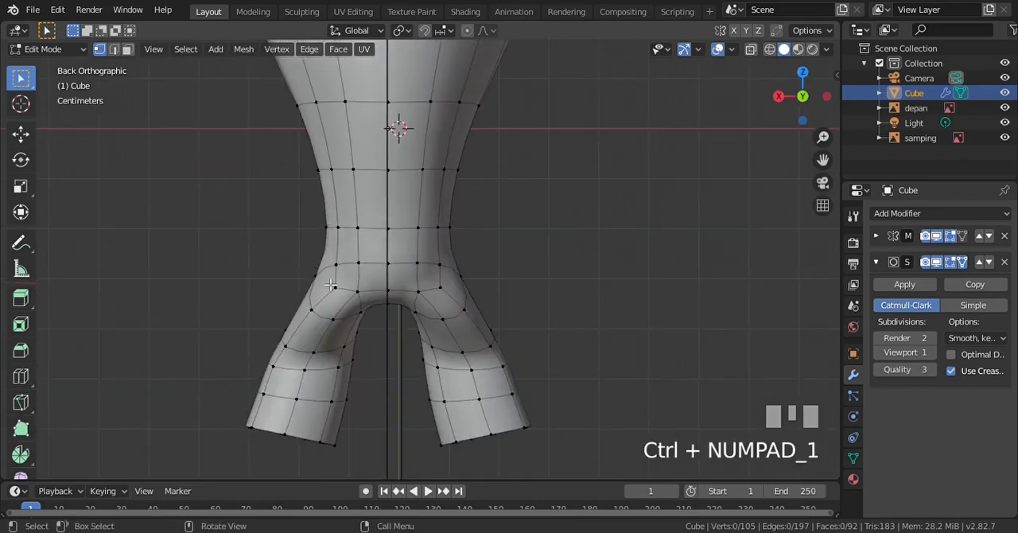
scroll(330, 284, "up", 2)
key("KP_3")
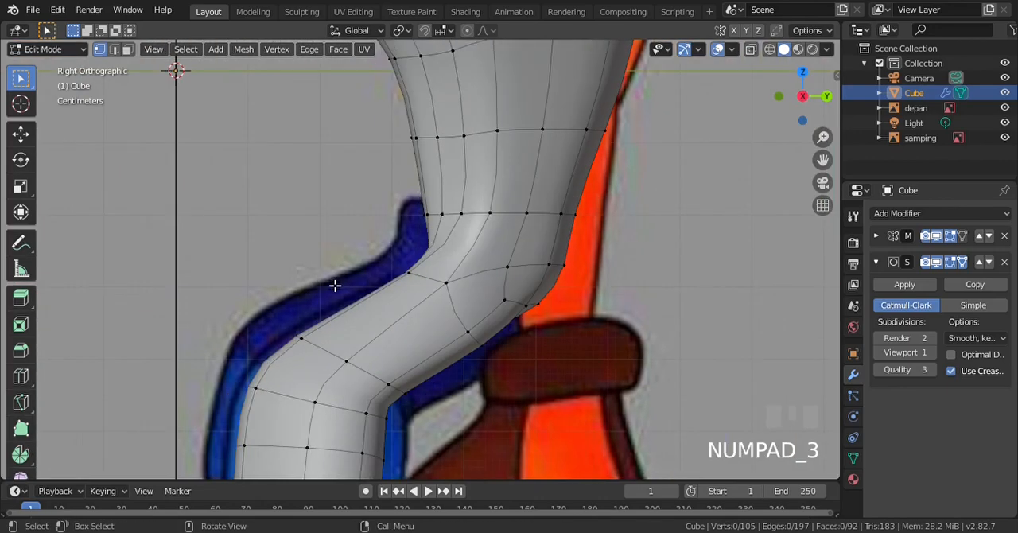
key("KP_1")
scroll(485, 313, "down", 4)
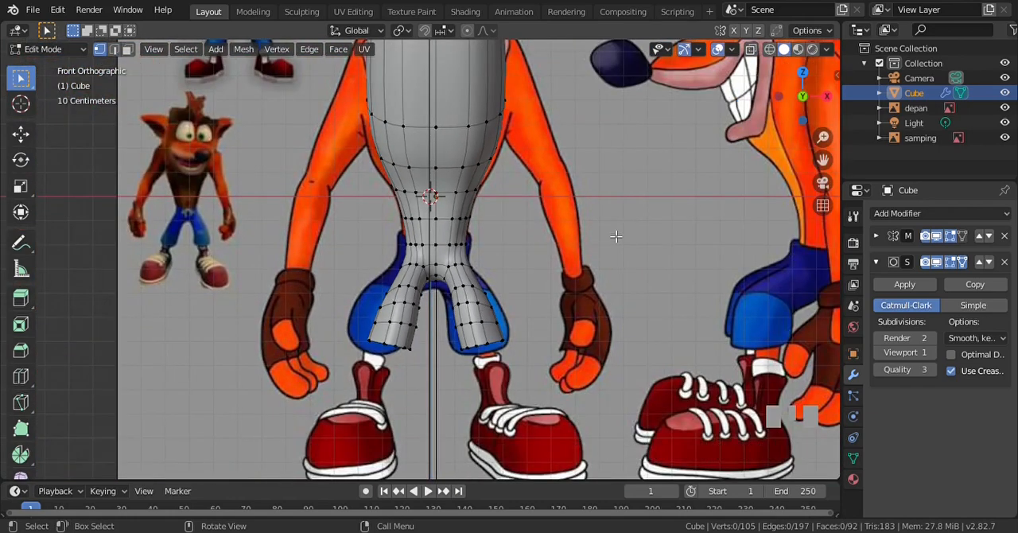
key("ctrl+KP_8")
key("ctrl+KP_8")
key("ctrl+KP_8")
key("ctrl+KP_8")
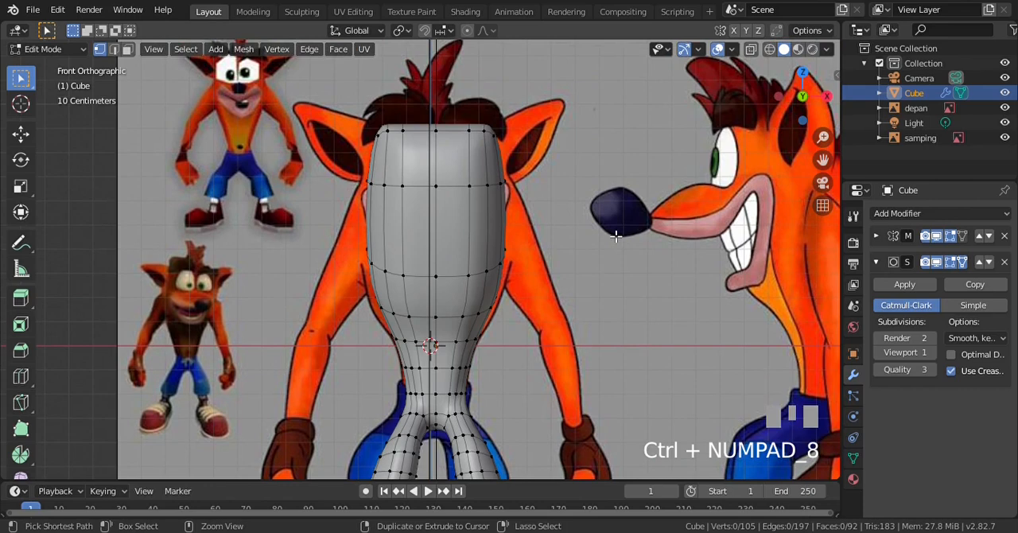
scroll(384, 213, "down", 1)
key("KP_6")
key("KP_6")
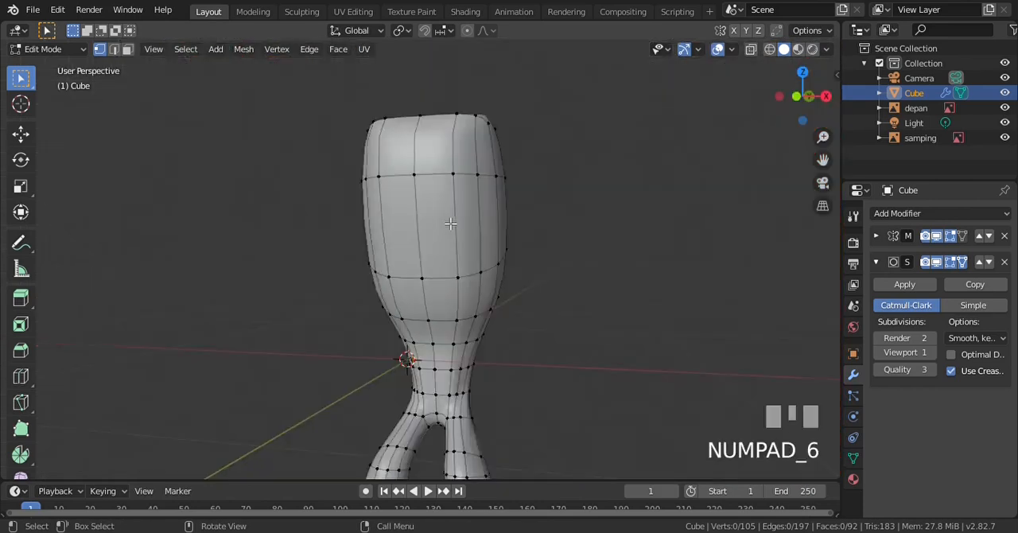
key("KP_3")
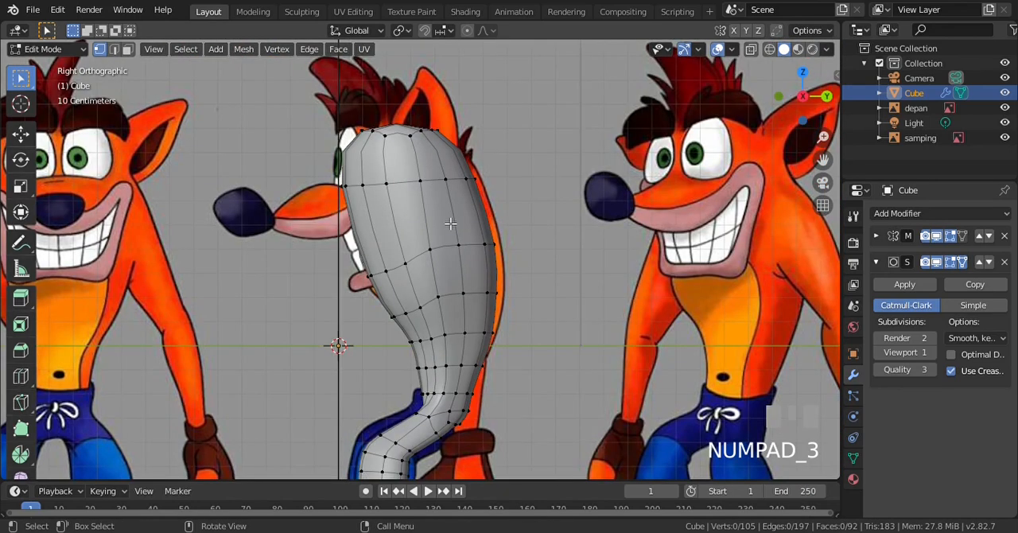
Extrude the two faces at the shoulder on the torso's side outward by 0.134 m to start the arm
key("z")
key("KP_4")
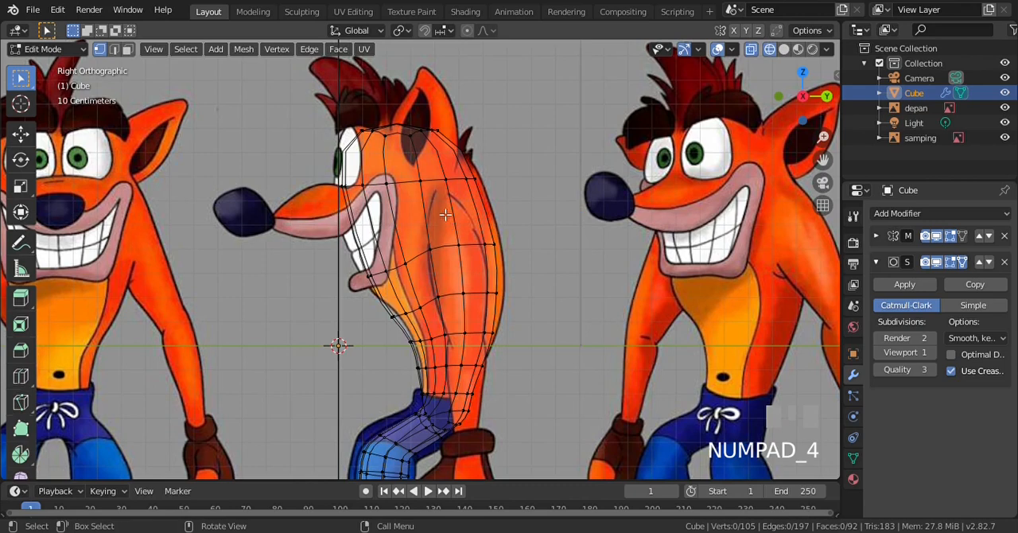
scroll(445, 214, "up", 1)
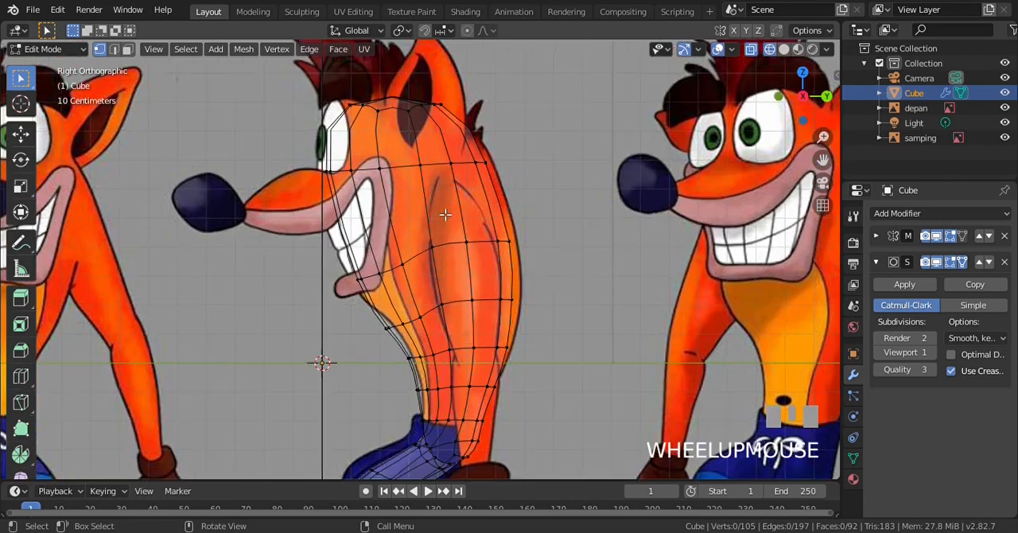
left_click(125, 49)
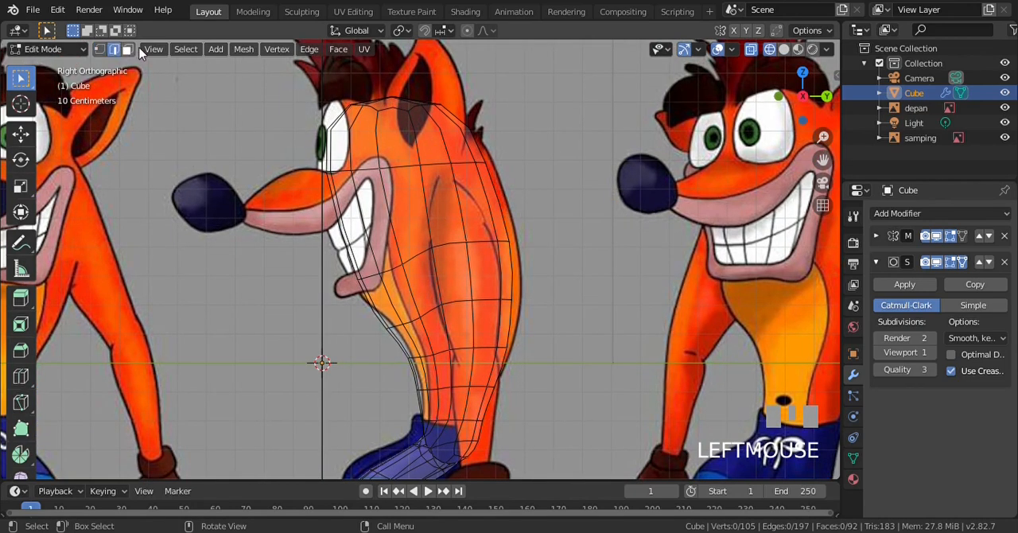
left_click(474, 208, "shift")
left_click(445, 199, "shift")
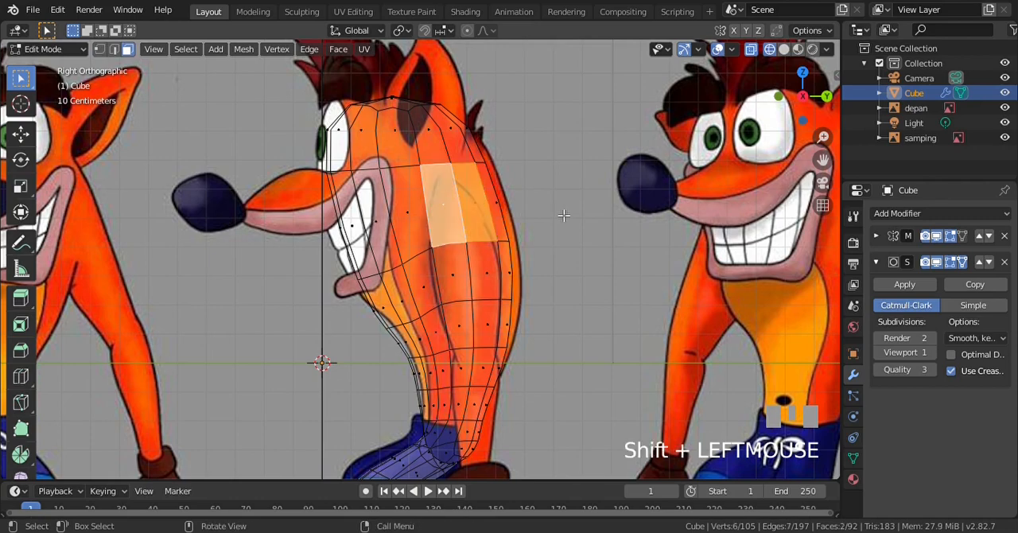
scroll(564, 214, "up", 1)
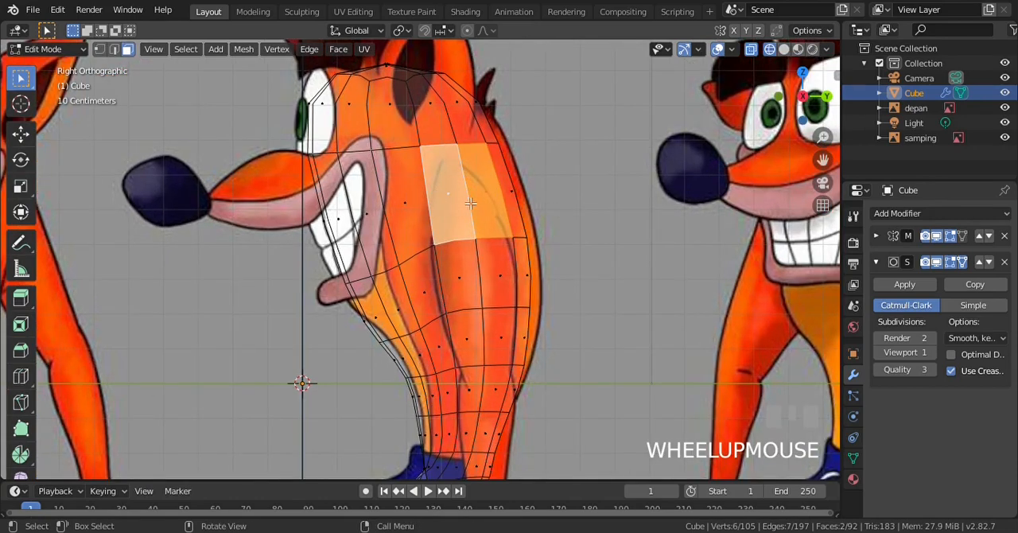
key("KP_1")
scroll(583, 192, "up", 2)
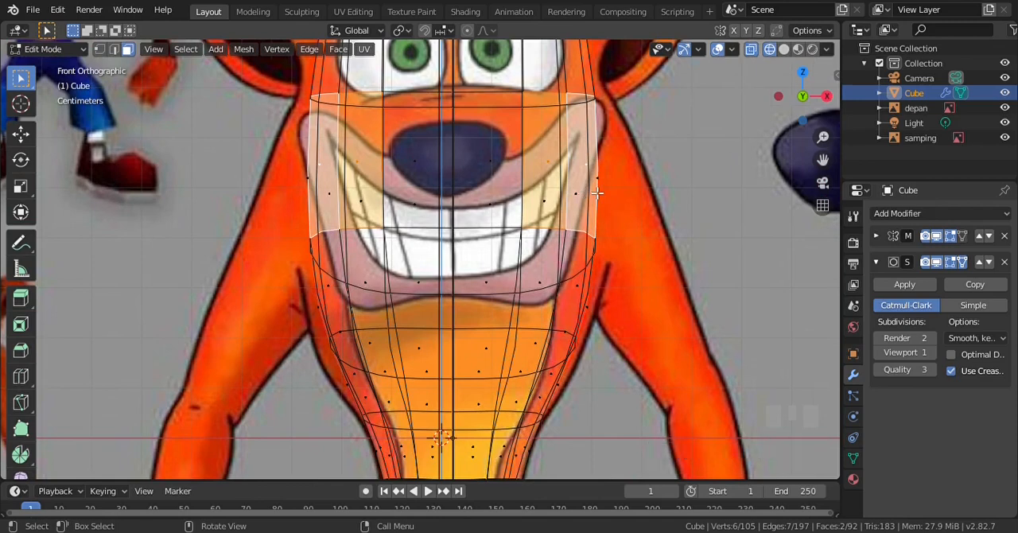
key("e")
left_click(660, 199)
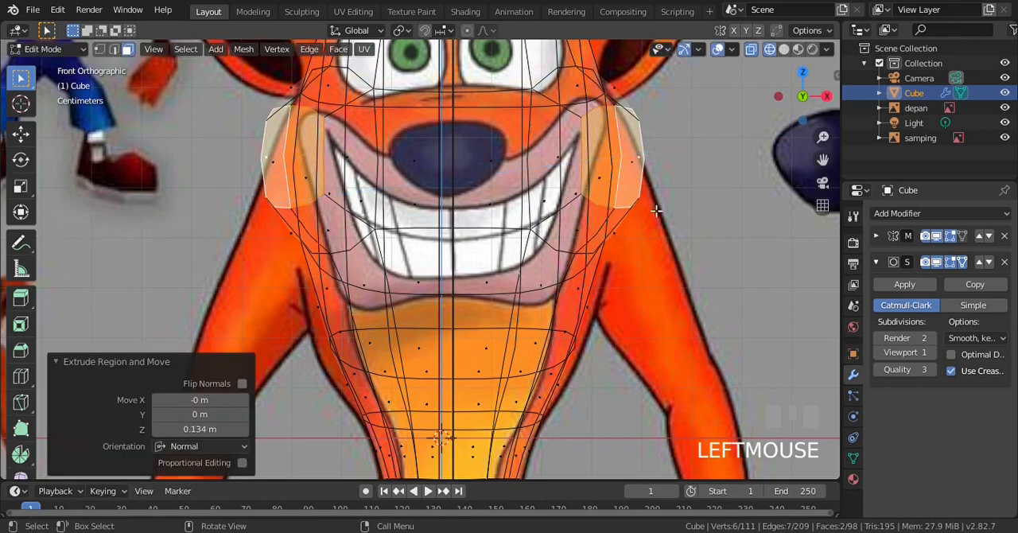
Move the extruded shoulder faces about 0.114 m outward along X and slightly down in the front view
key("z")
left_click(734, 231)
scroll(676, 215, "up", 2)
scroll(632, 196, "down", 4)
key("g")
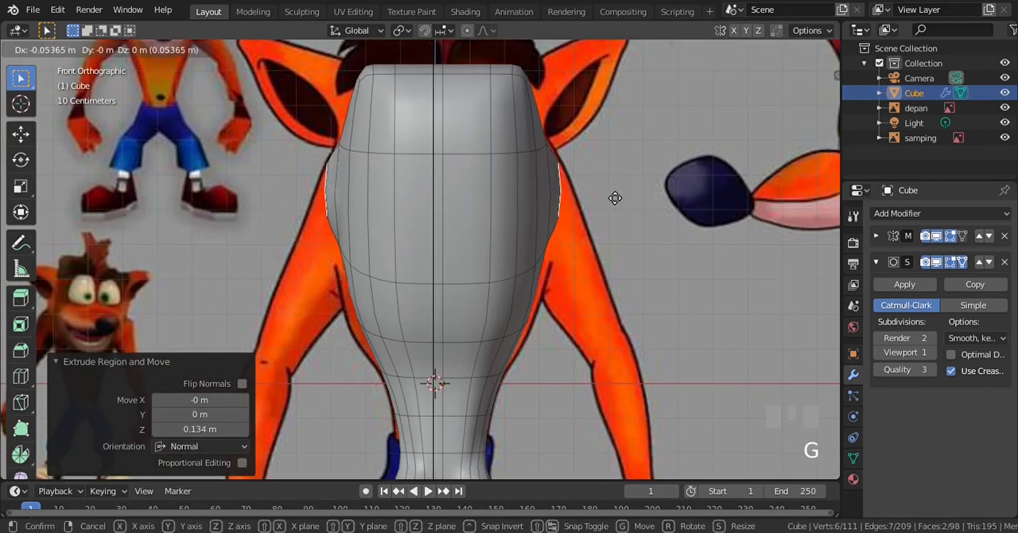
left_click(671, 200)
Shift the shoulder faces about 0.073 m forward along Y in the side view
key("KP_3")
scroll(519, 202, "down", 1)
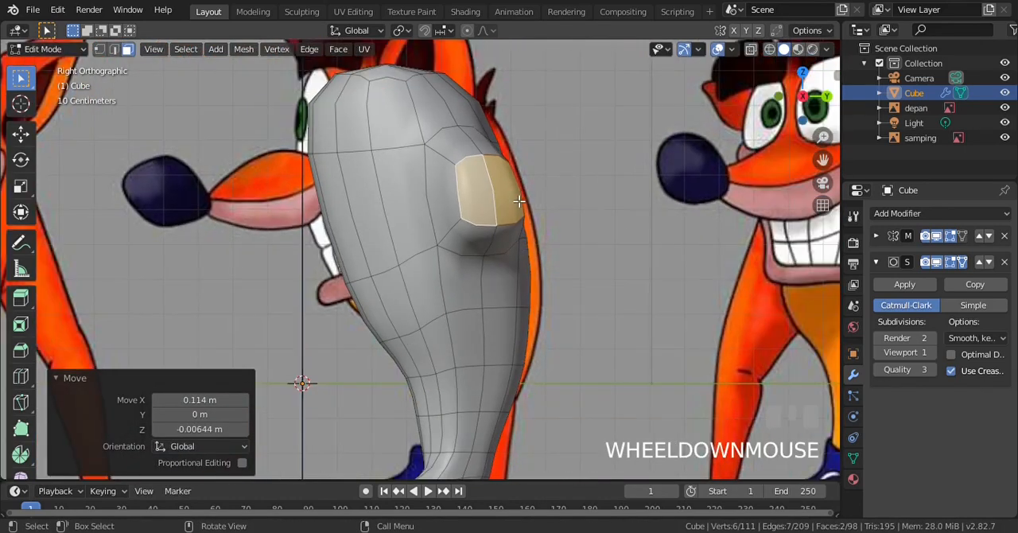
key("g")
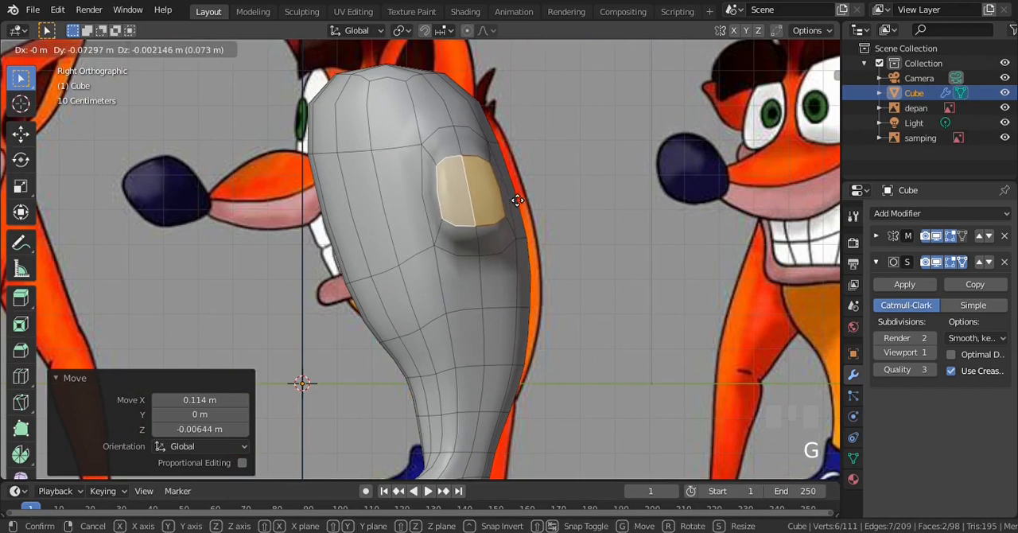
left_click(517, 199)
scroll(535, 231, "up", 1)
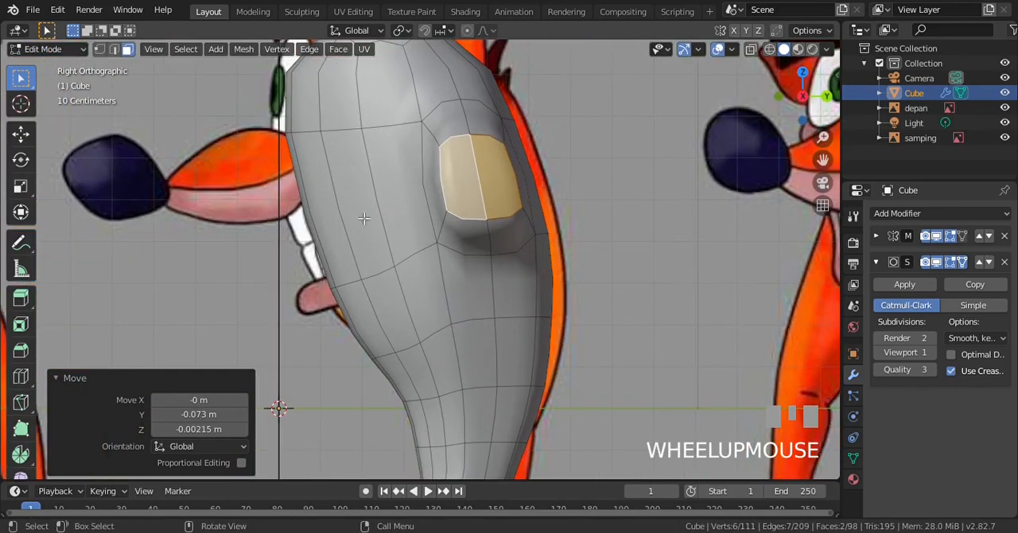
Turn off the Subdivision modifier's viewport and render display, and clear the selection to check the unsmoothed arm stub in wireframe
left_click(99, 49)
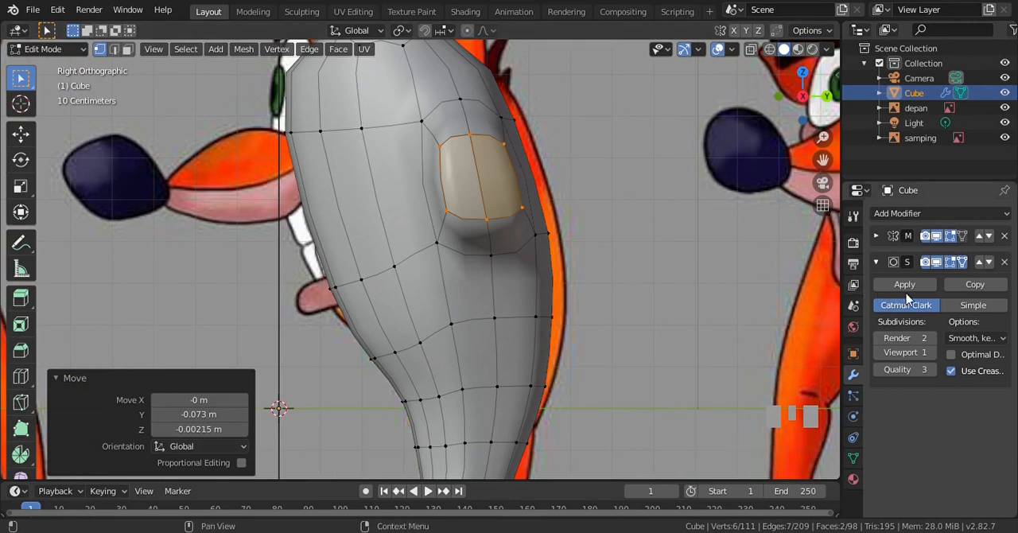
left_click(938, 263)
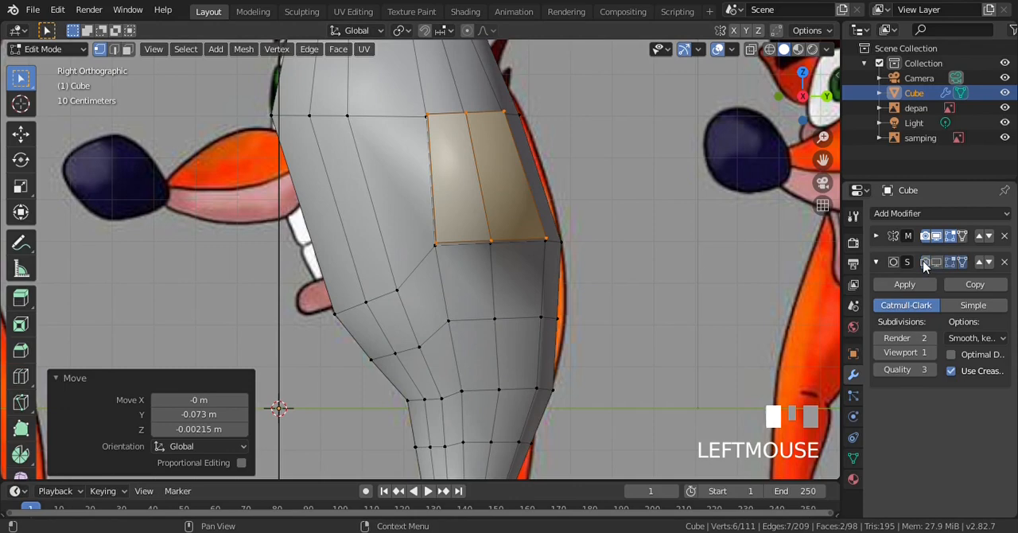
key("KP_1")
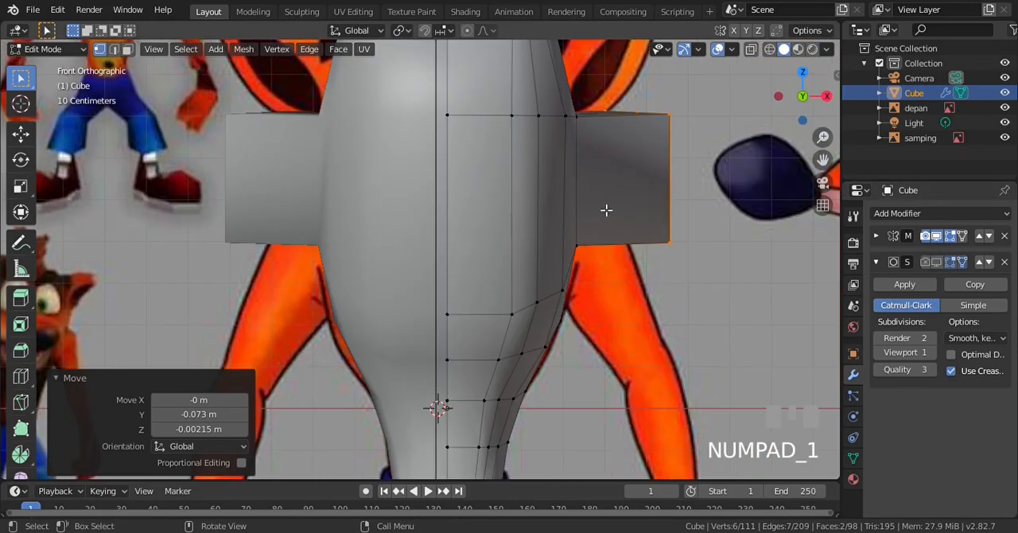
scroll(607, 205, "down", 2)
scroll(607, 203, "up", 1)
left_click(607, 203)
key("z")
key("4")
scroll(607, 204, "up", 1)
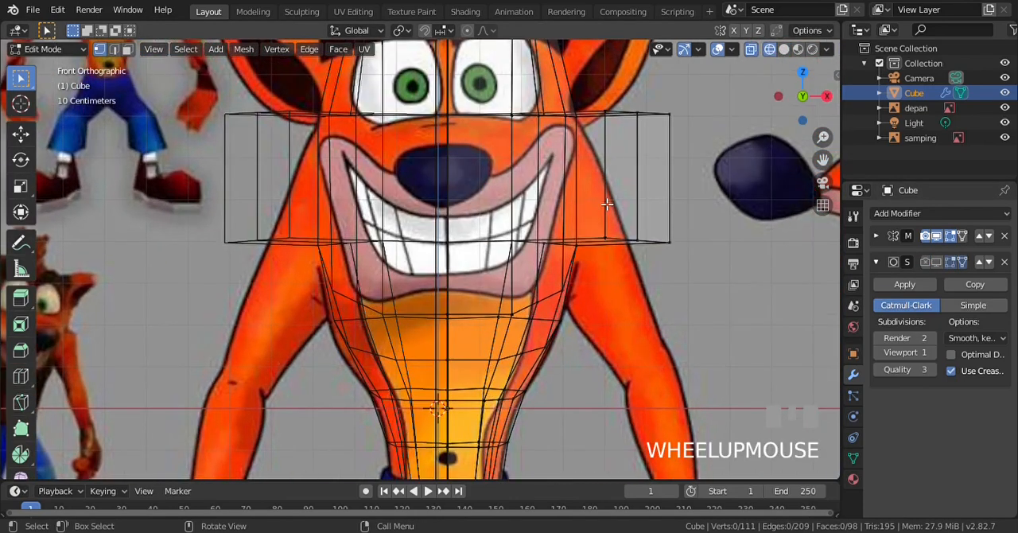
Examine the arm stub's shape in solid shading from the right side and obliquely from above
scroll(607, 204, "down", 1)
key("KP_3")
key("z")
left_click(515, 173)
scroll(516, 172, "up", 1)
key("KP_8")
key("KP_8")
key("KP_8")
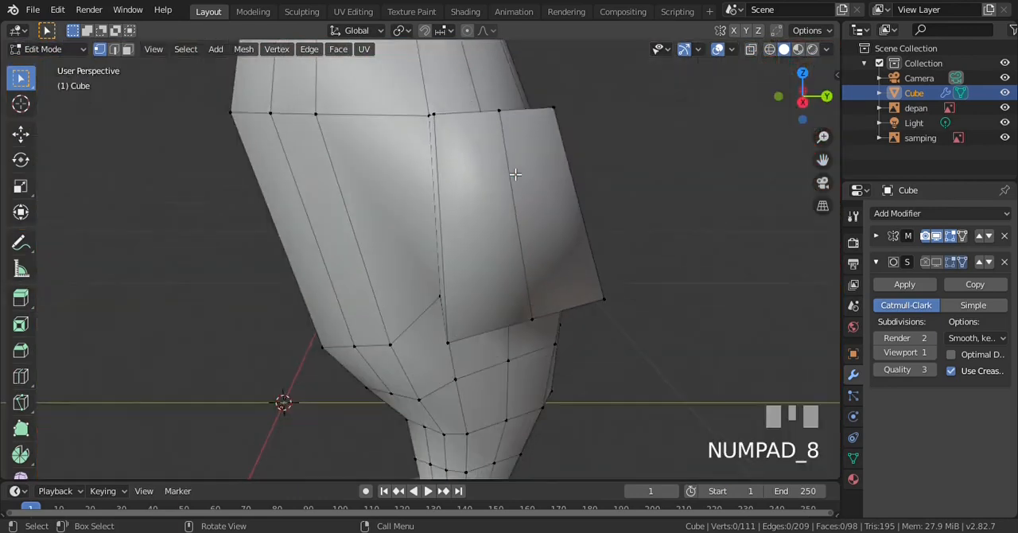
scroll(549, 294, "down", 1)
Rotate the six vertices of the arm stub's outer end about 39.8° around Z in the top view
key("KP_7")
left_click(563, 191)
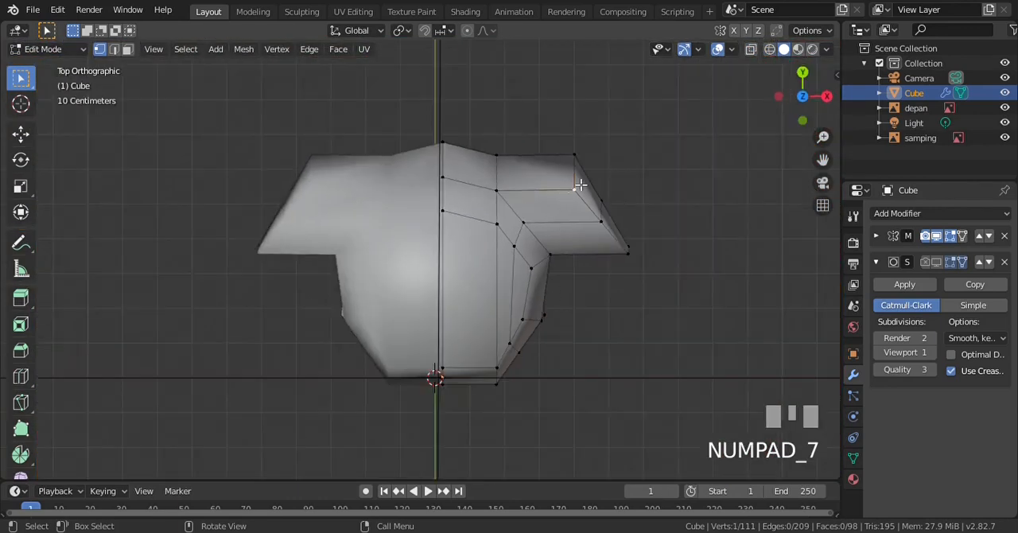
key("z")
key("KP_4")
key("b")
mouse_move(556, 145)
left_mouse_down()
mouse_move(708, 289)
mouse_move(705, 283)
left_mouse_up()
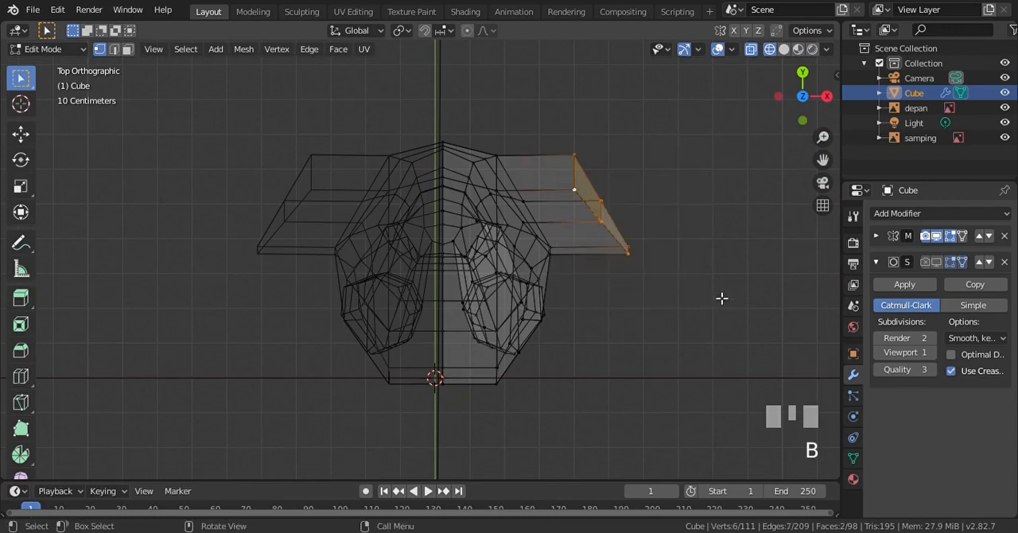
key("r")
left_click(593, 233)
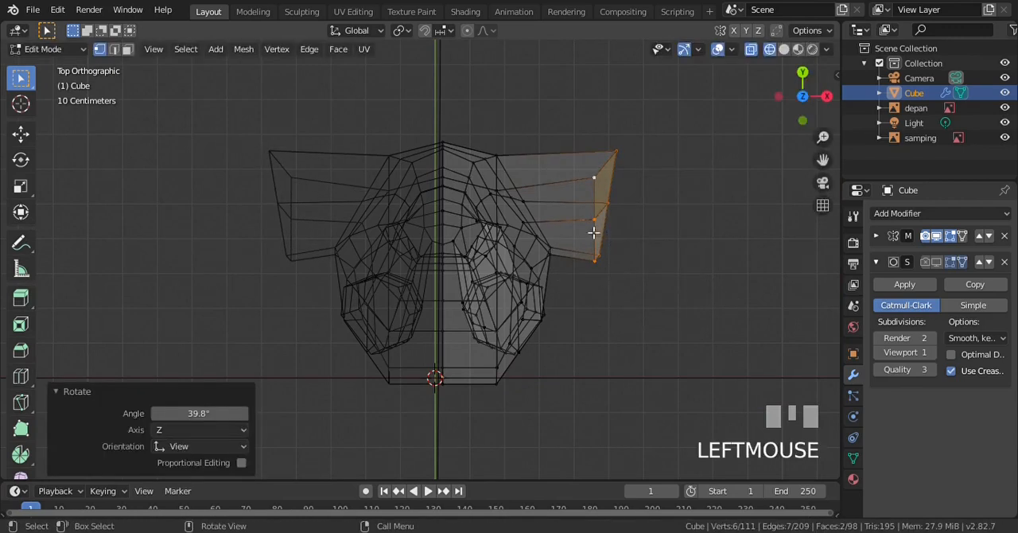
Flatten the arm stub's outer end by scaling it to 0.025 along X, and narrow it to 0.75 along Y
left_click(22, 184)
left_click(659, 213)
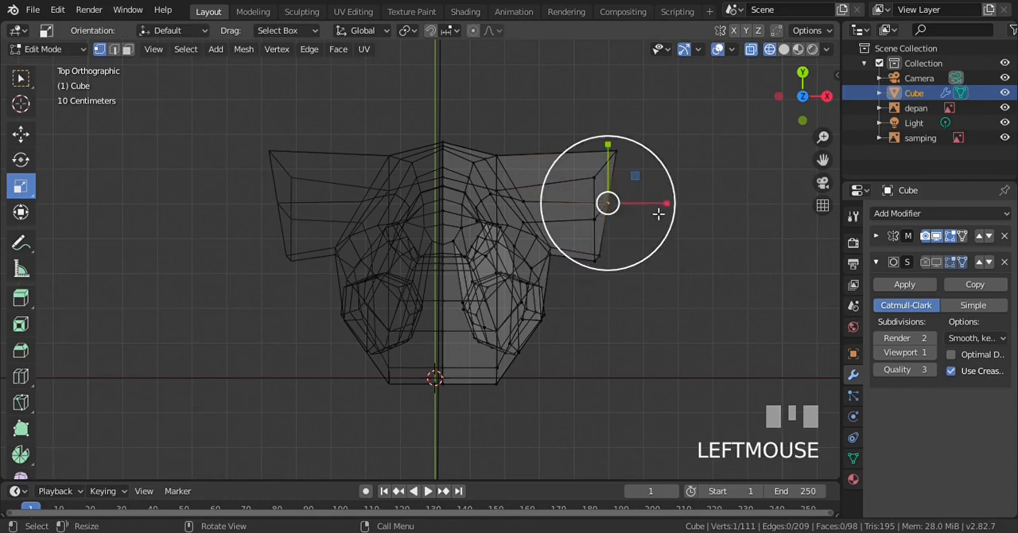
key("ctrl+z")
left_click_drag(658, 214, 639, 211)
left_click_drag(617, 211, 600, 208)
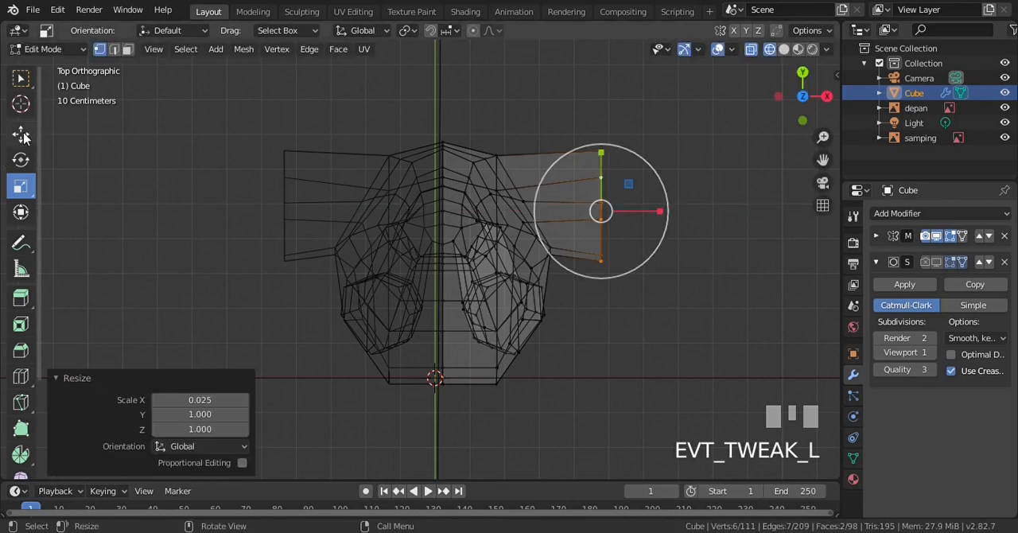
left_click_drag(597, 157, 602, 170)
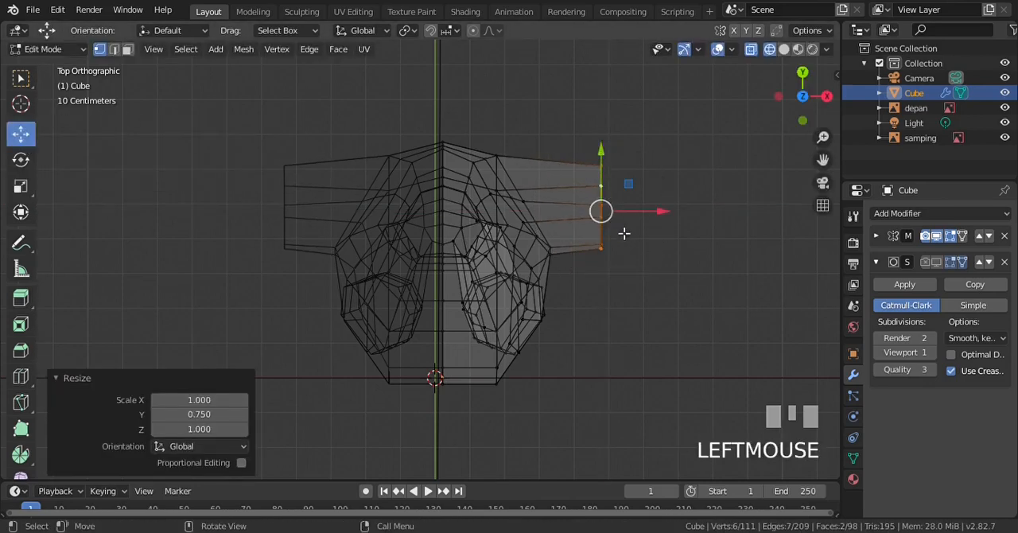
Move the upper vertices of the arm stub's end about 0.1 m down and slightly inward to slope the shoulder
key("KP_1")
scroll(614, 173, "up", 2)
key("a")
key("b")
left_click_drag(613, 94, 670, 149)
key("g")
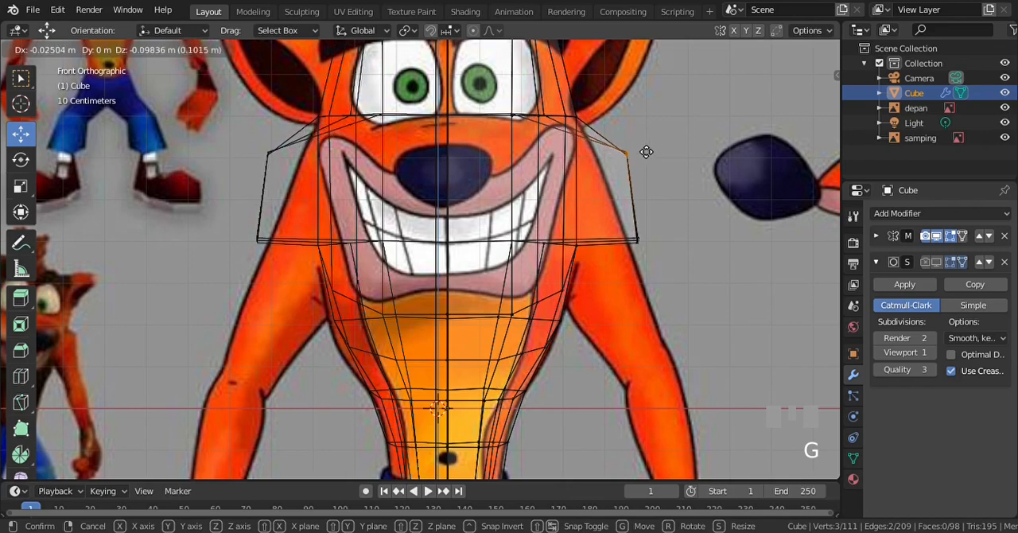
left_click(627, 153)
Inspect the sloped shoulder in solid shading from the right side and the front against the reference images
key("z")
left_click(744, 228)
scroll(630, 176, "down", 2)
key("KP_3")
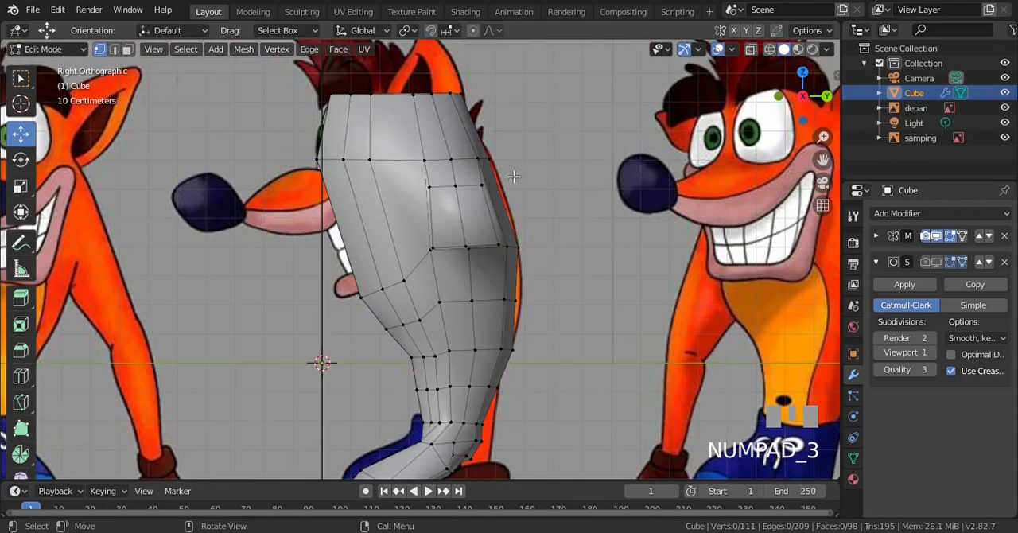
scroll(506, 175, "up", 3)
key("KP_1")
scroll(509, 175, "down", 3)
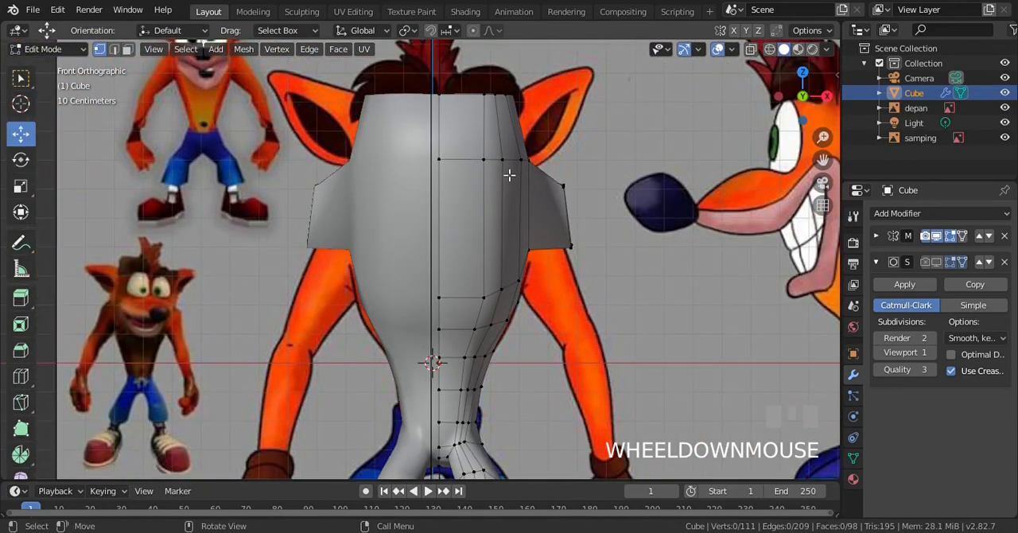
Extrude the two underside faces of the arm stub downward by 0.302 m to form the upper arm
key("KP_2")
key("KP_6")
left_click(127, 49)
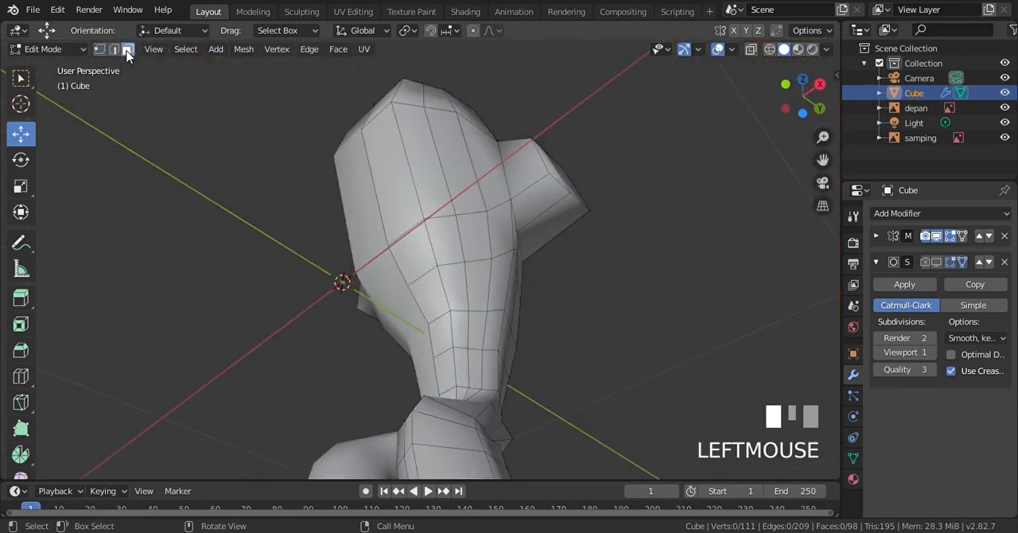
left_click(557, 197, "shift")
left_click(549, 235, "shift")
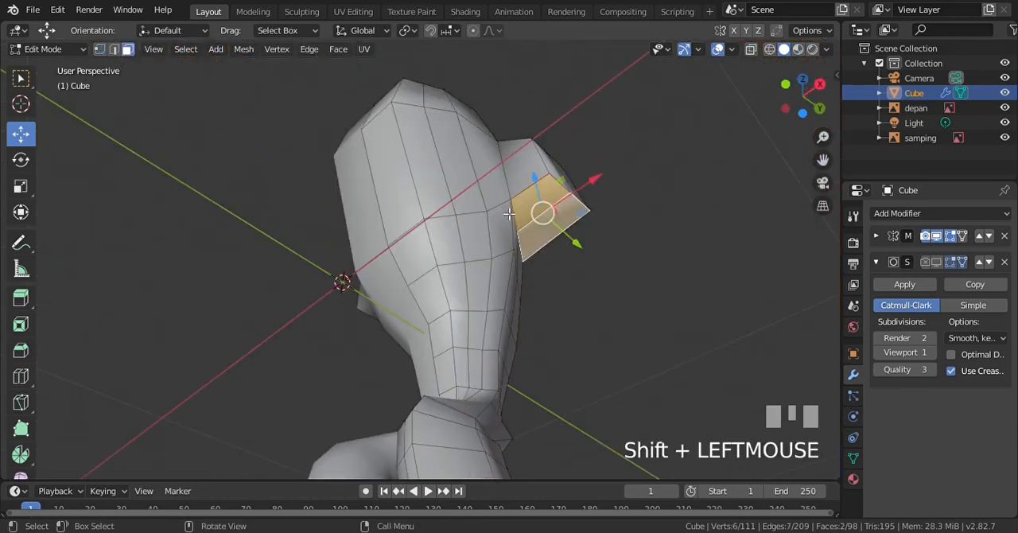
key("KP_1")
left_click(21, 77)
key("z")
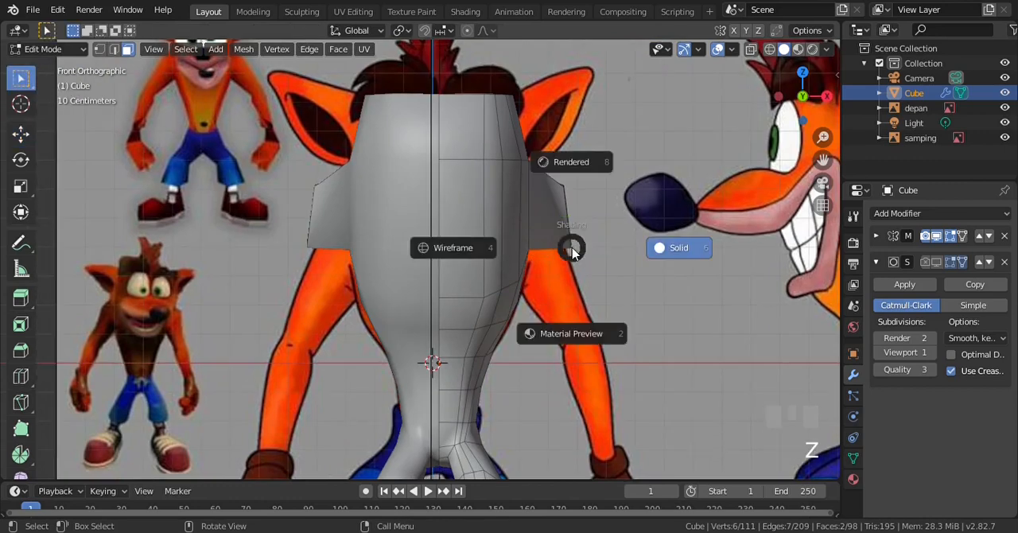
key("KP_4")
scroll(576, 251, "up", 1)
key("e")
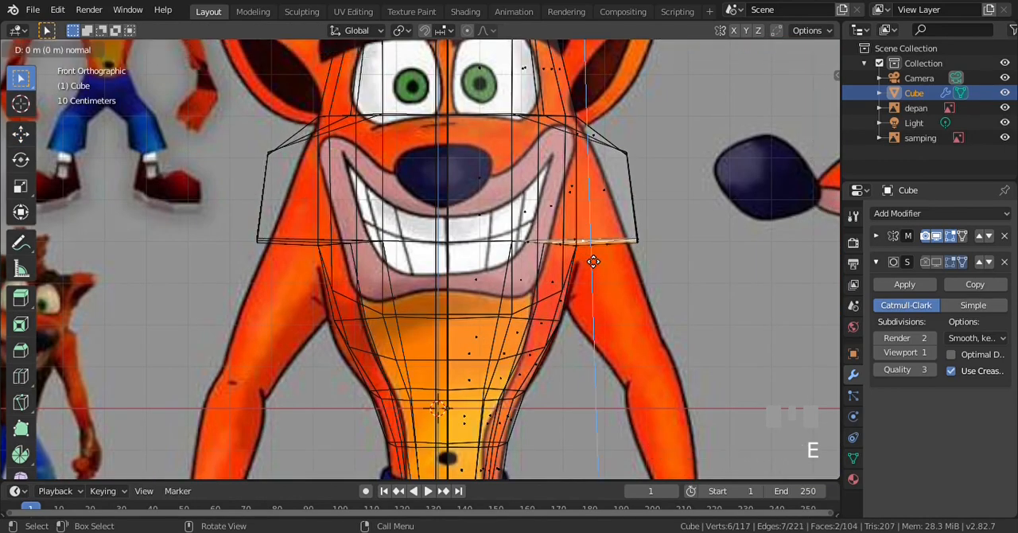
left_click(619, 358)
Move the upper arm's lower end 0.138 m outward and about 0.011 m down, and scale it uniformly to 0.525
key("g")
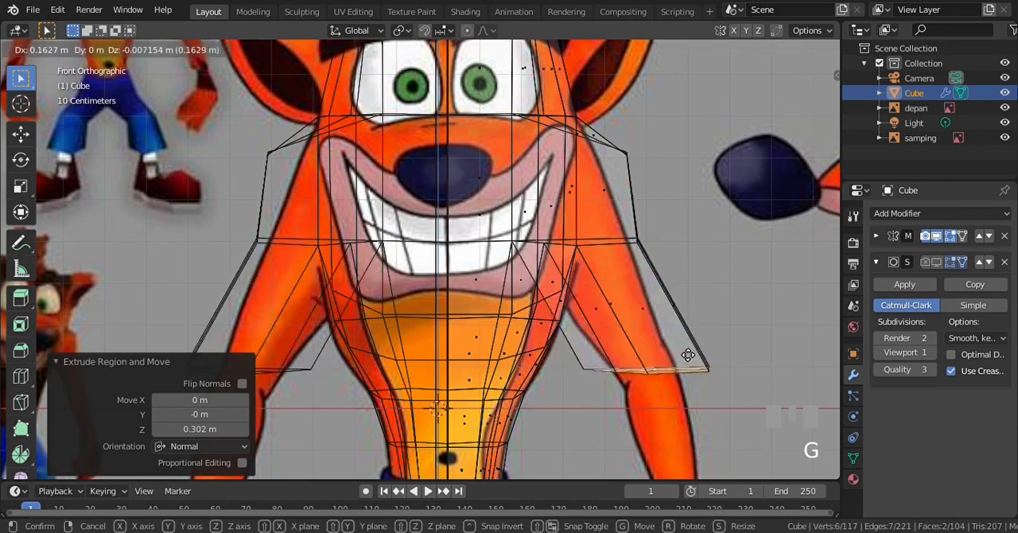
left_click(720, 364)
key("s")
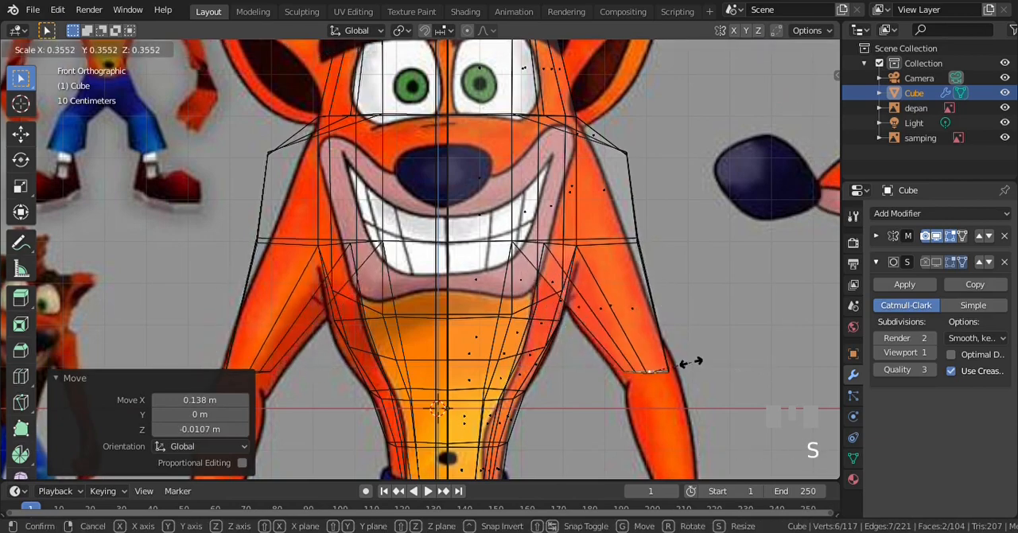
left_click(696, 359)
scroll(652, 276, "down", 2)
scroll(652, 277, "up", 2)
Lower the upper arm's end faces by about 0.0365 m along Z in the side view
key("KP_3")
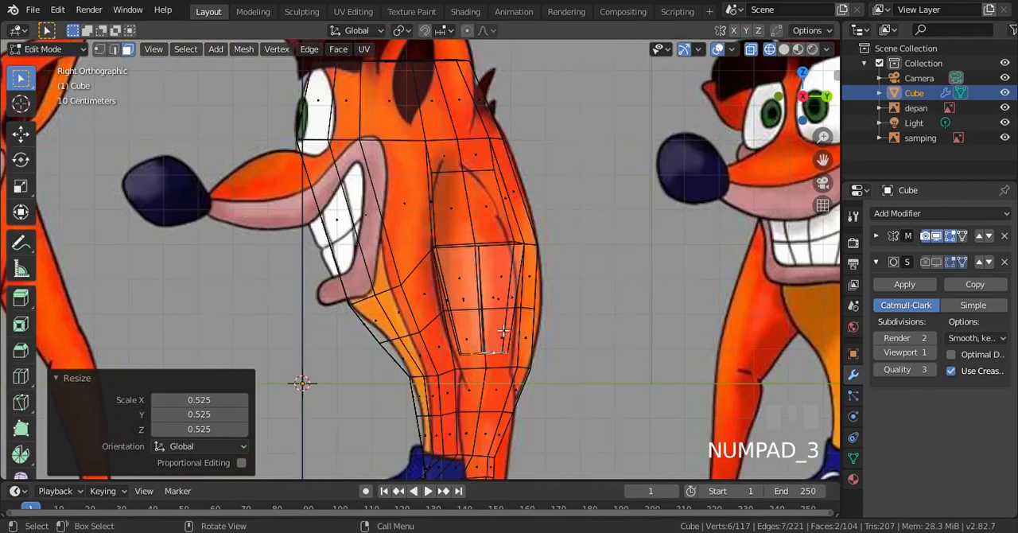
key("g")
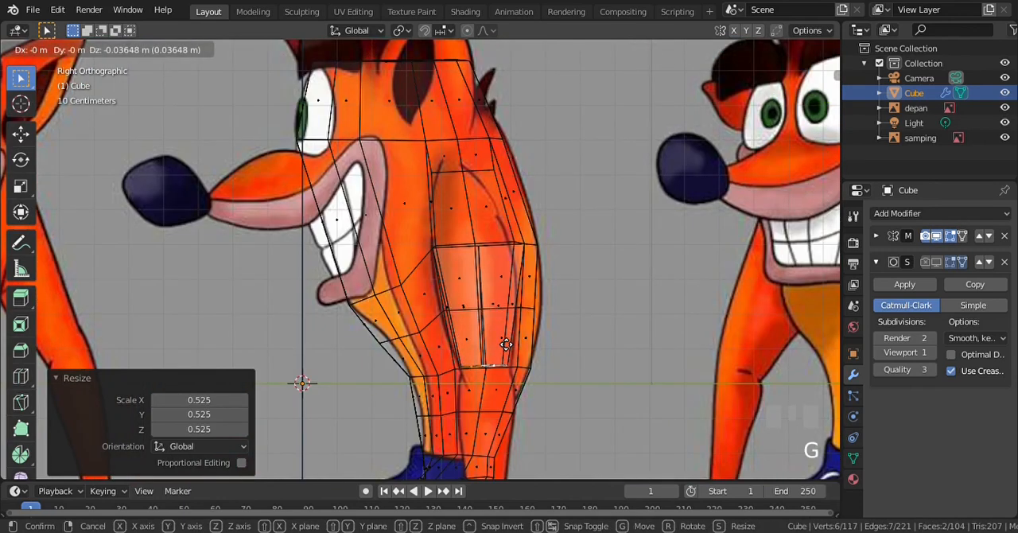
left_click(529, 338)
Show the model in solid shading, switch to vertex selection and clear the selection
key("z")
left_click(676, 320)
scroll(692, 322, "down", 2)
scroll(646, 304, "up", 1)
key("KP_2")
key("KP_2")
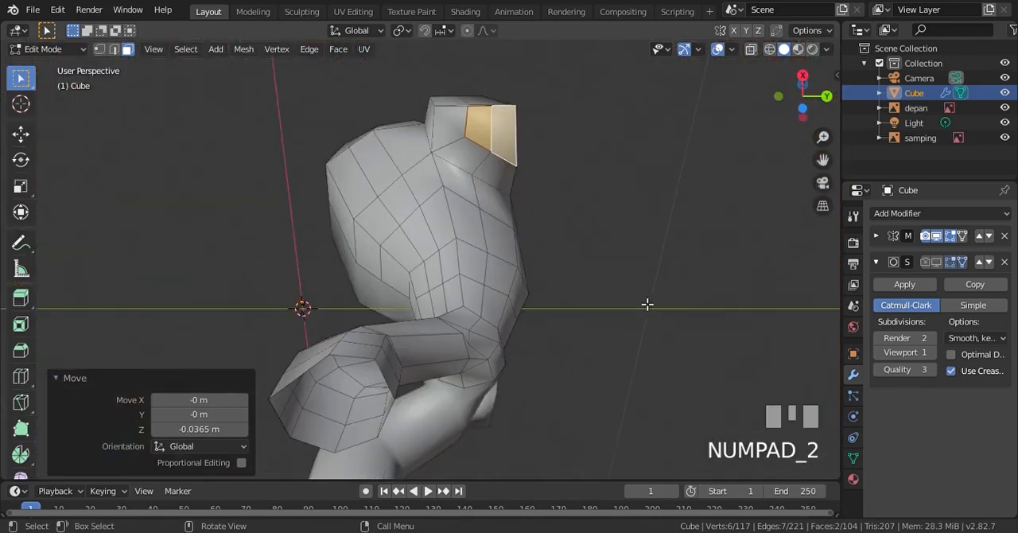
left_click(99, 50)
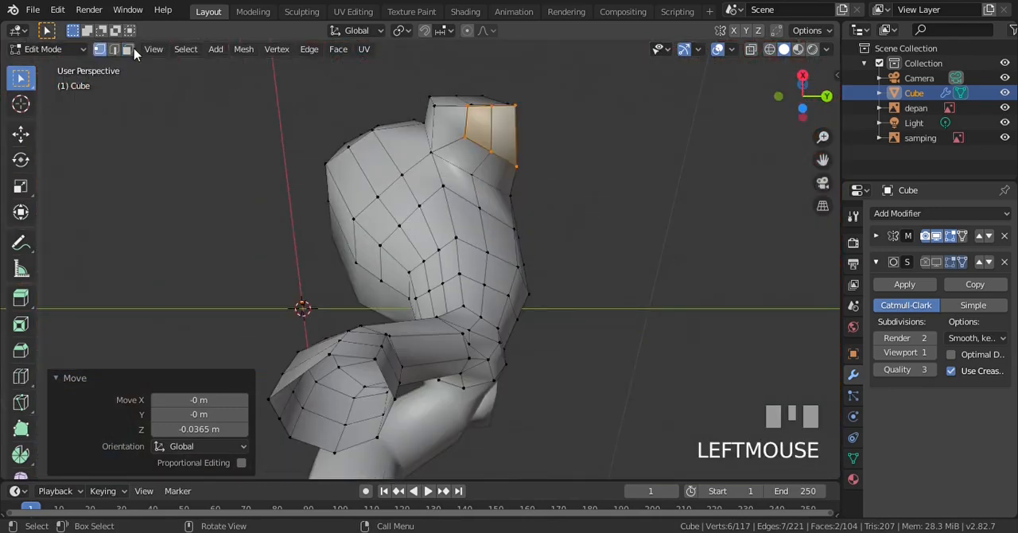
key("a")
Examine the upper arm's shape from below and from the side
key("KP_6")
key("KP_6")
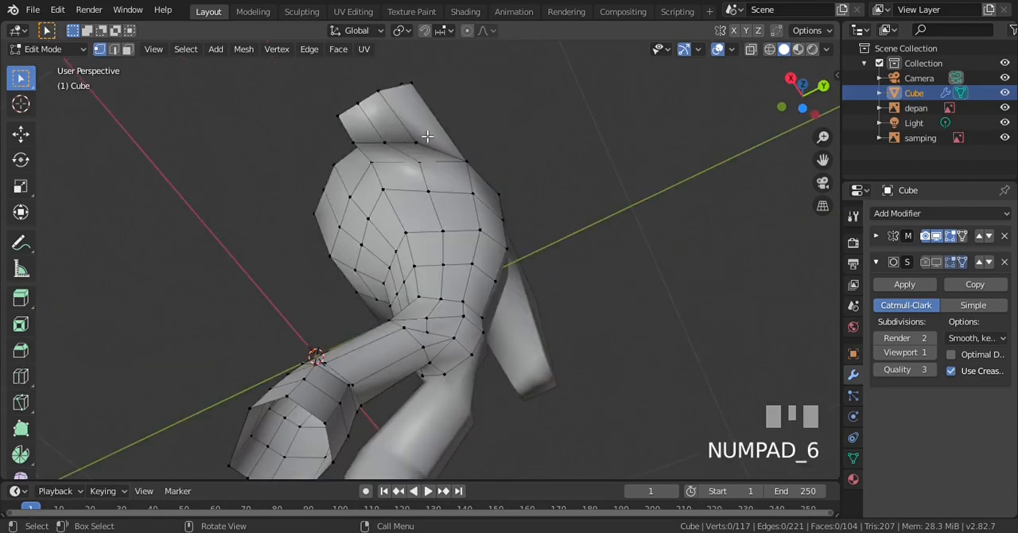
key("KP_4")
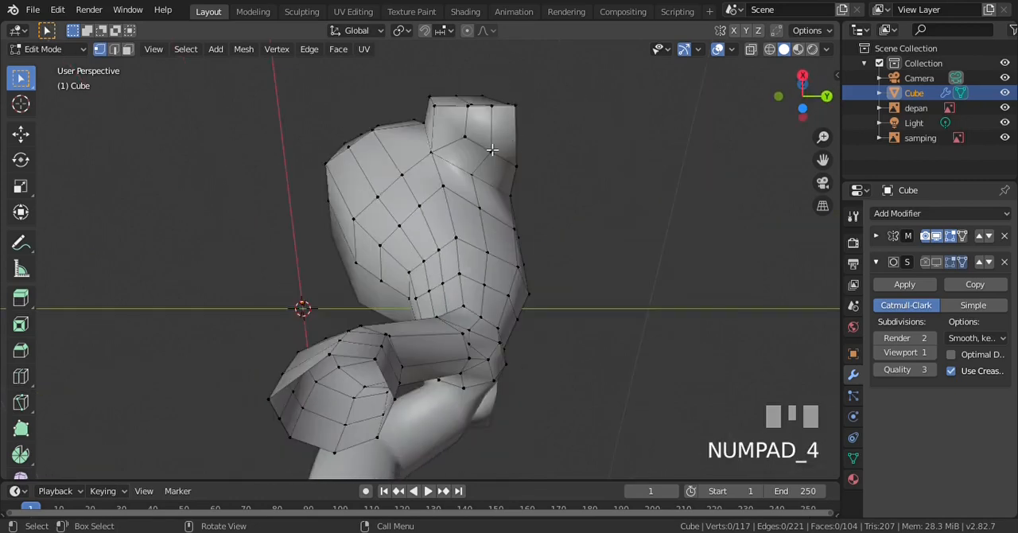
key("KP_8")
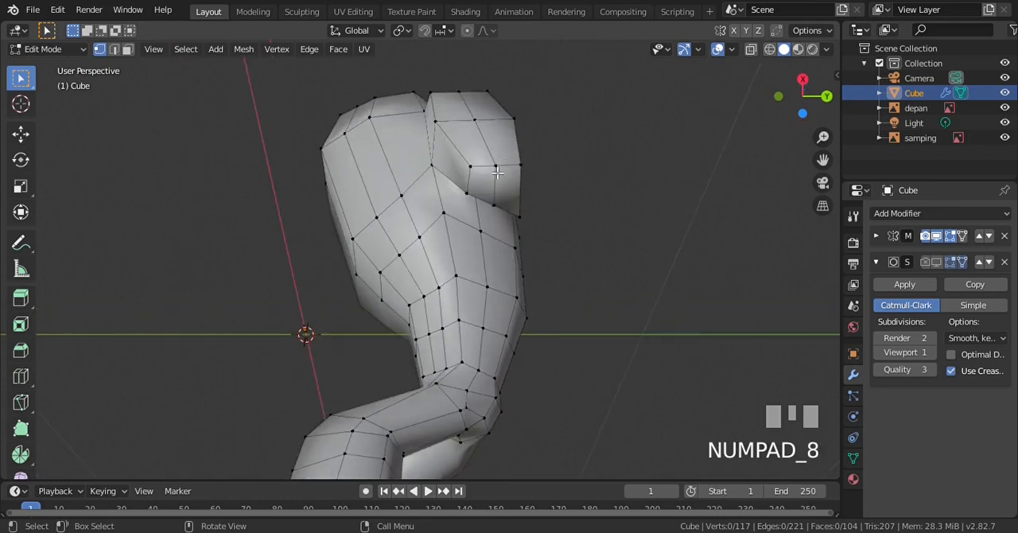
scroll(496, 171, "down", 1)
key("KP_8")
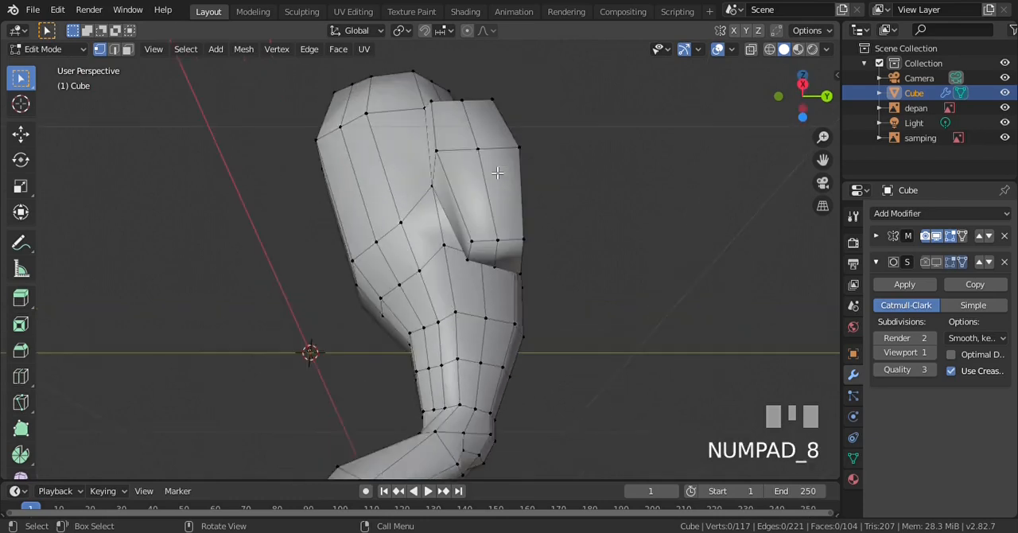
key("KP_8")
Move the three vertices along the middle of the arm's outer side 0.015 m outward in X and 0.00215 m down in the front view
left_click(498, 310)
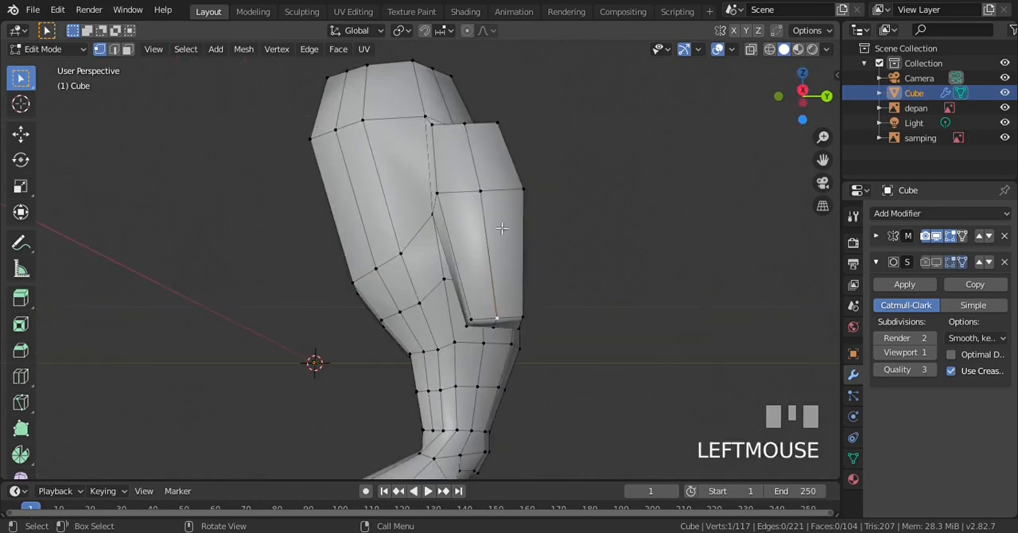
left_click(482, 194, "shift")
key("KP_8")
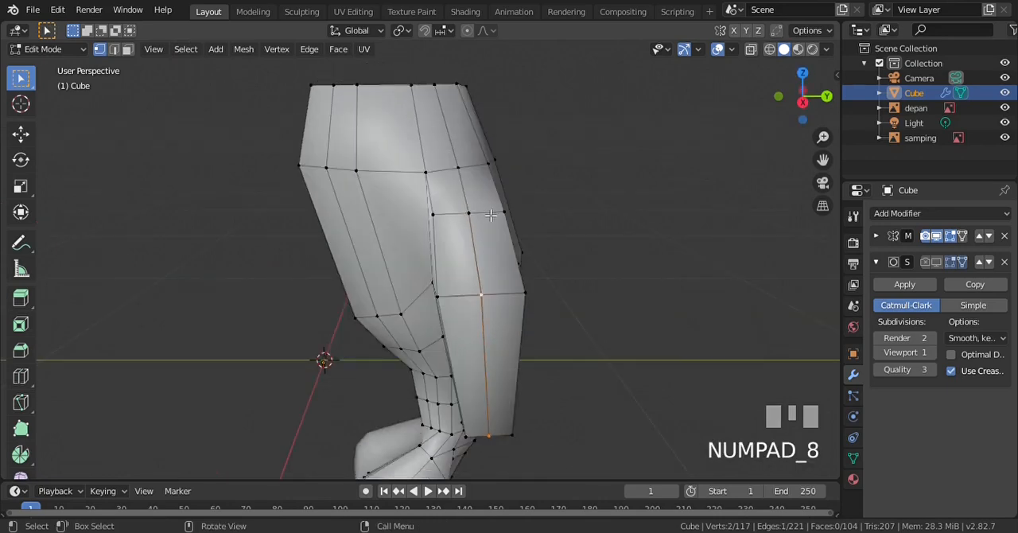
key("KP_1")
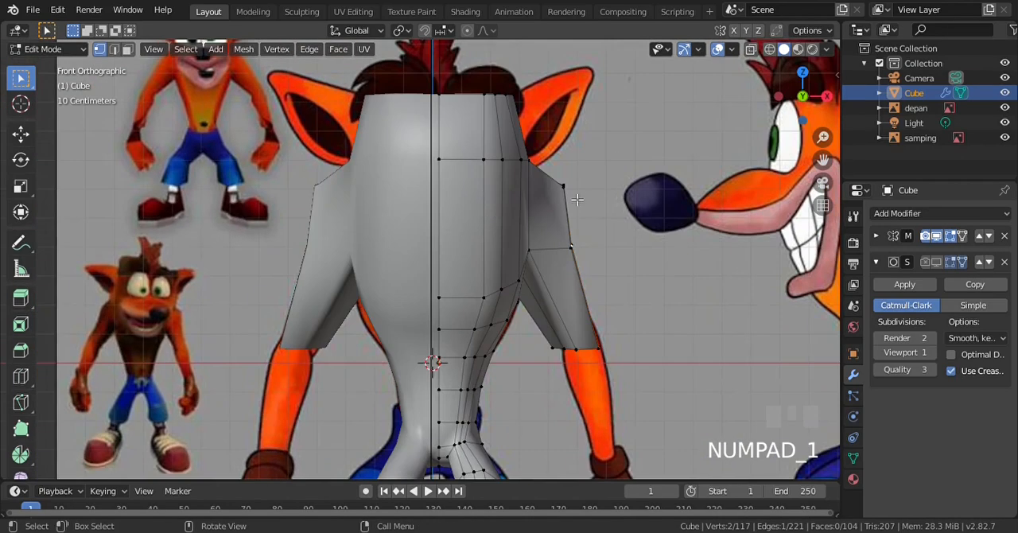
key("KP_6")
key("KP_8")
key("KP_6")
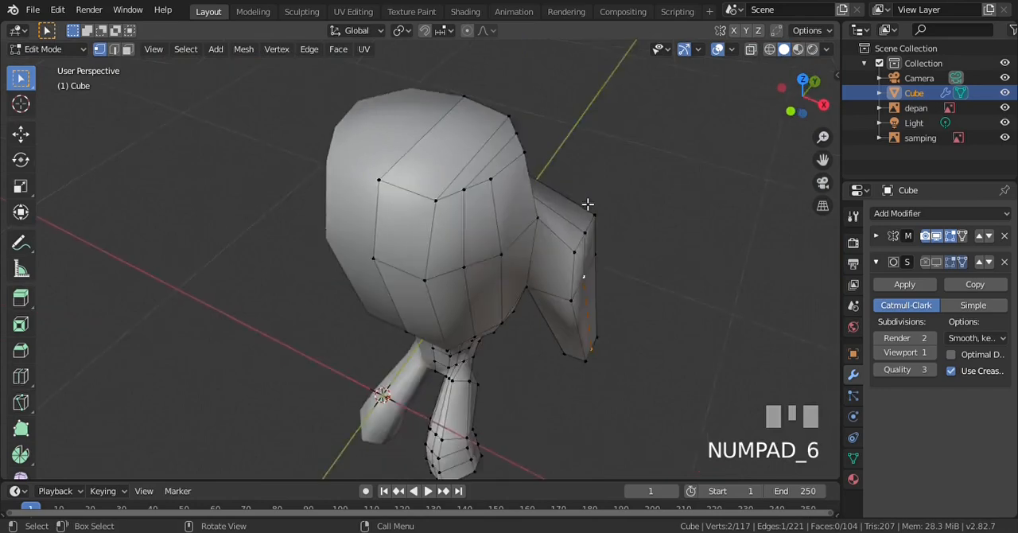
key("KP_1")
scroll(604, 262, "up", 1)
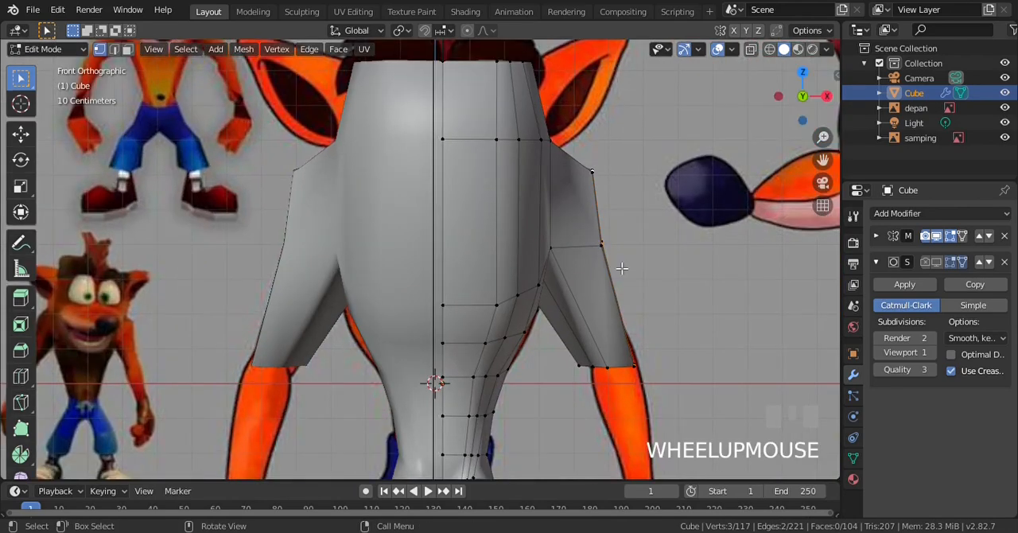
key("g")
left_click(628, 270)
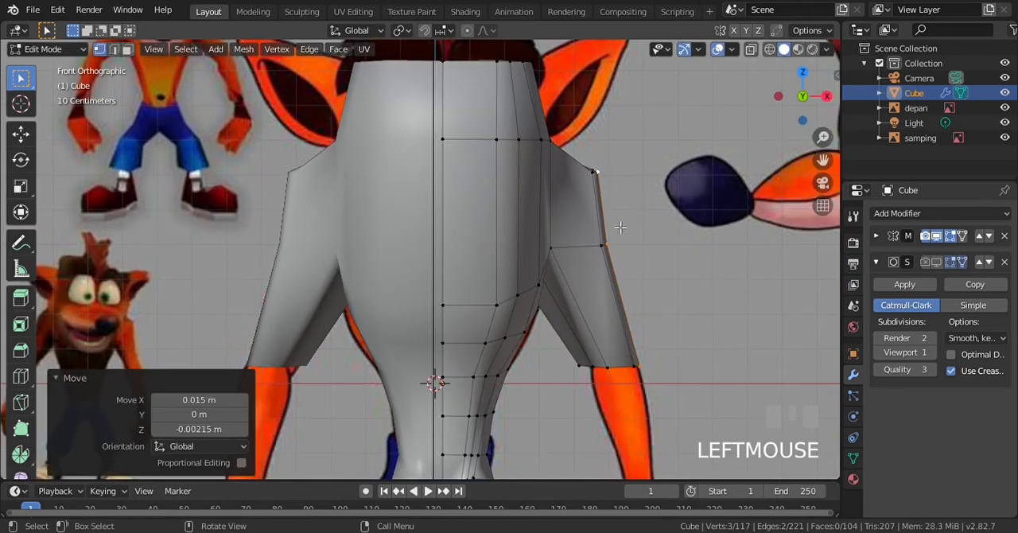
Move the three vertices along the arm's front outer edge inward in X in the front view to round the arm
key("a")
key("KP_6")
key("KP_6")
key("KP_6")
key("KP_6")
key("KP_6")
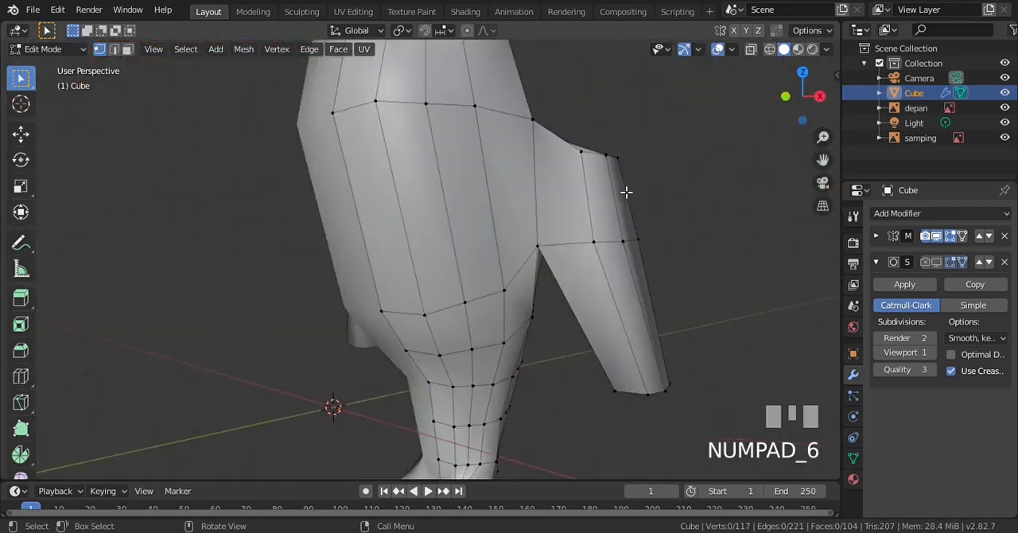
left_click(493, 144)
left_click(513, 240, "shift")
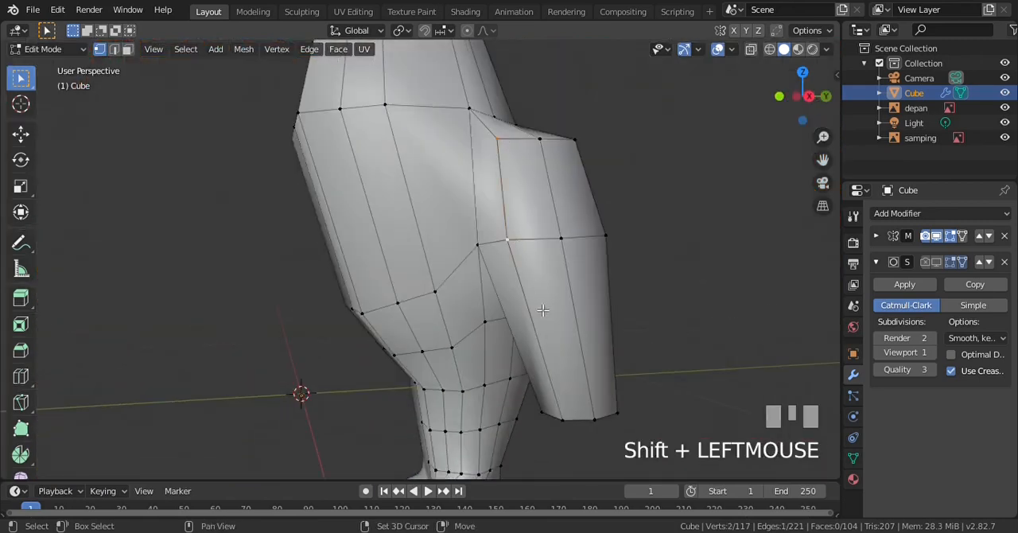
key("KP_2")
key("KP_2")
key("KP_2")
left_click(581, 133, "shift")
key("KP_1")
scroll(689, 232, "up", 2)
key("g")
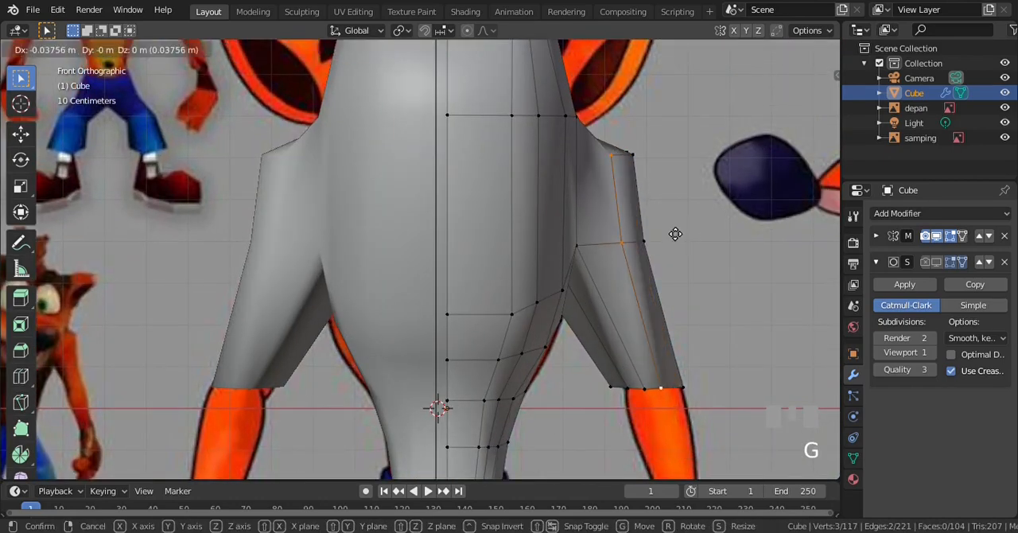
left_click(678, 231)
Shift the outermost column of arm vertices slightly inward in the front view, then clear the selection
left_click(643, 179)
left_click(643, 240, "shift")
left_click(682, 387, "shift")
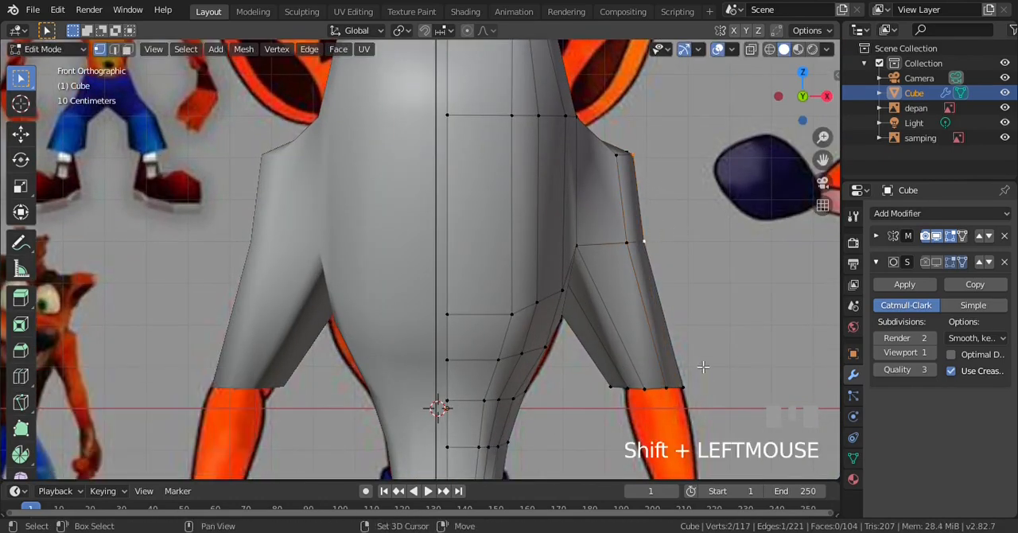
key("g")
left_click(701, 342)
key("alt+a")
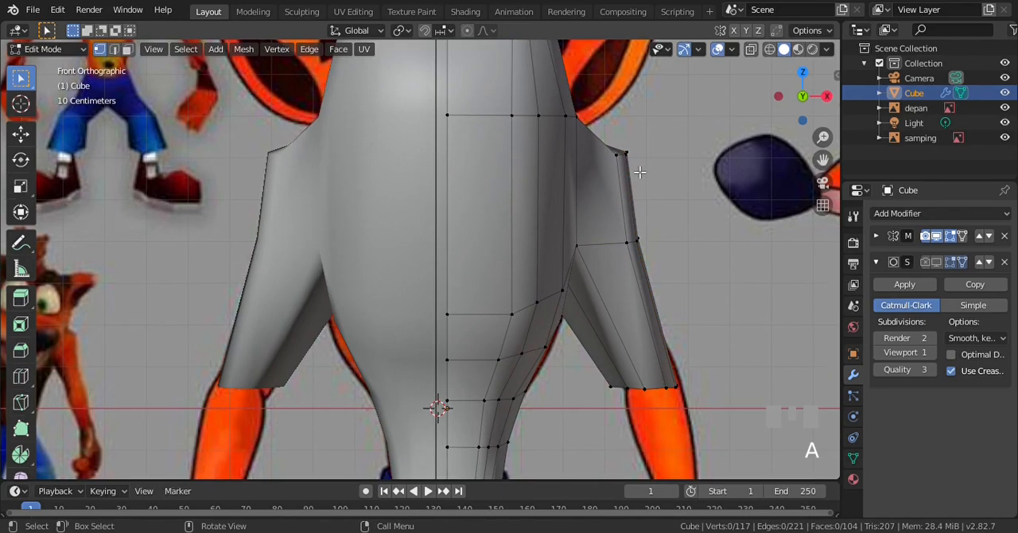
Move the three vertices along the arm's rear outer edge by -0.0425 m in X, 0.00223 m in Y and -0.0245 m in Z
key("KP_6")
key("KP_6")
key("KP_6")
scroll(561, 173, "down", 2)
key("KP_3")
scroll(561, 174, "up", 3)
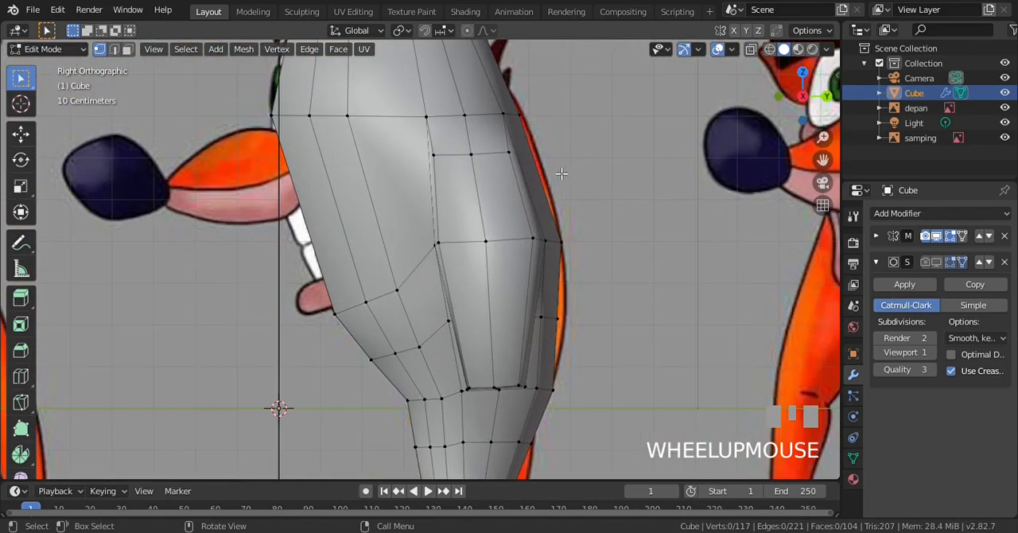
left_click(507, 156)
left_click(531, 237, "shift")
left_click(519, 379, "shift")
key("KP_2")
key("KP_2")
key("KP_2")
key("KP_2")
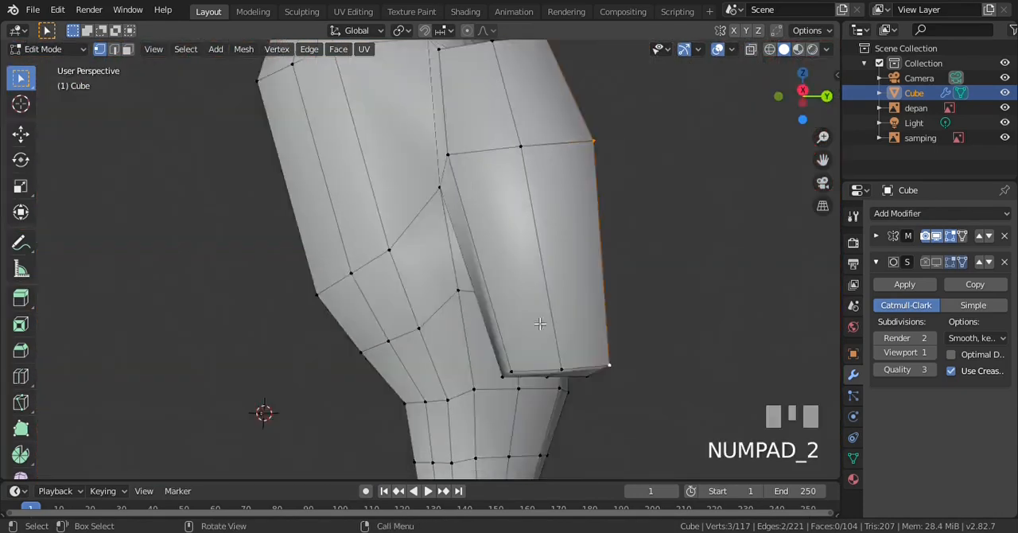
scroll(550, 151, "down", 2)
key("g")
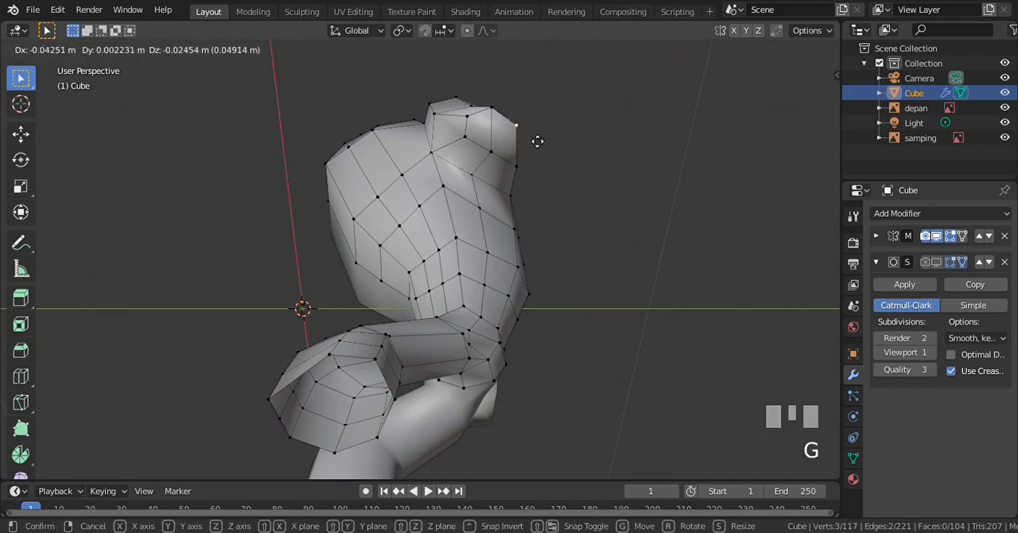
left_click(536, 141)
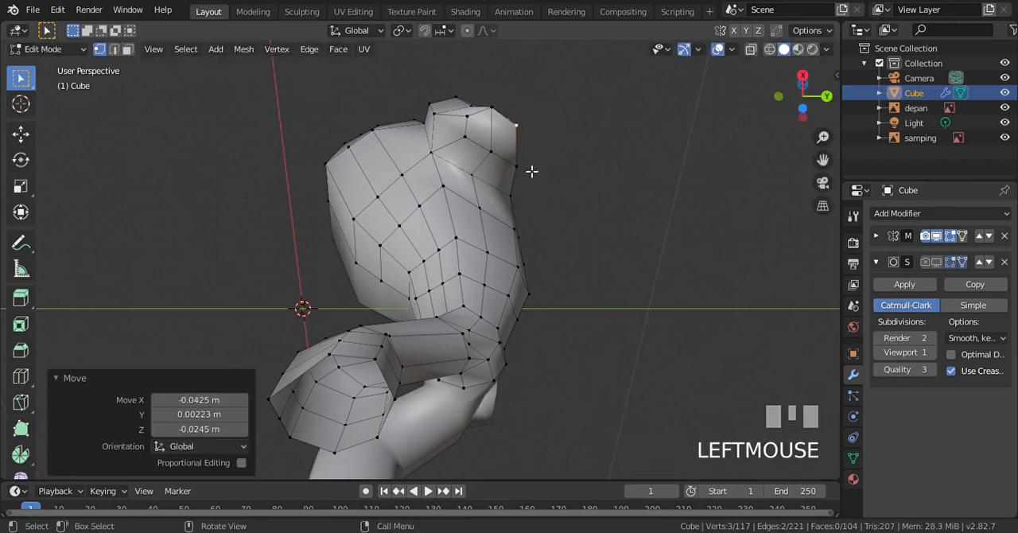
Move the rear inner vertex of the arm's lower end outward and slightly forward from the underside view to round the end
left_click(526, 171)
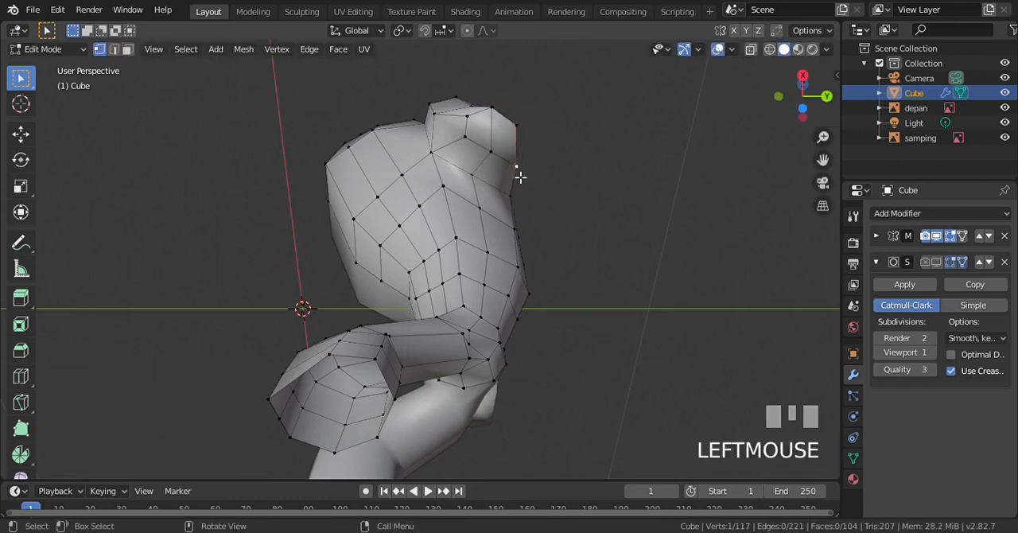
key("g")
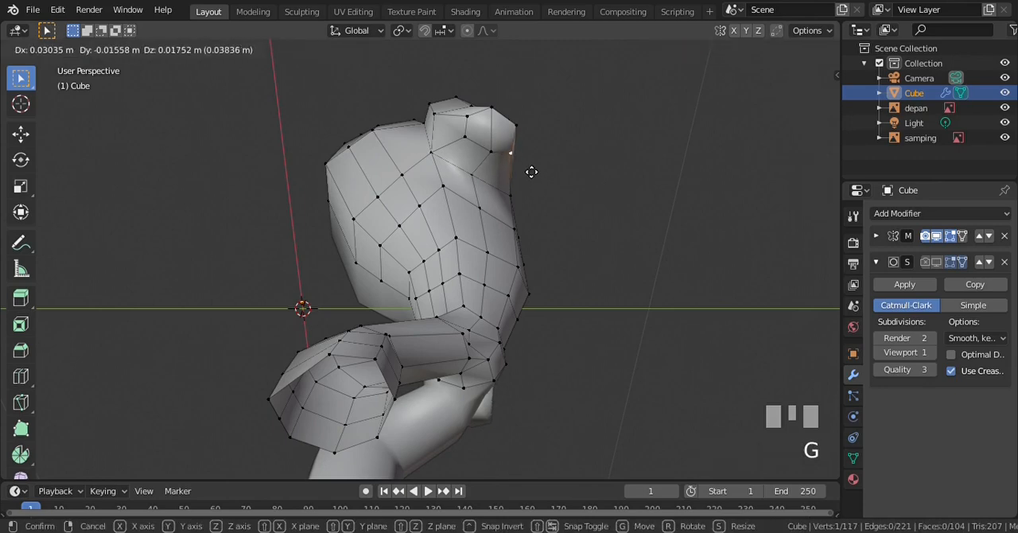
left_click(529, 169)
key("a")
scroll(507, 175, "down", 1)
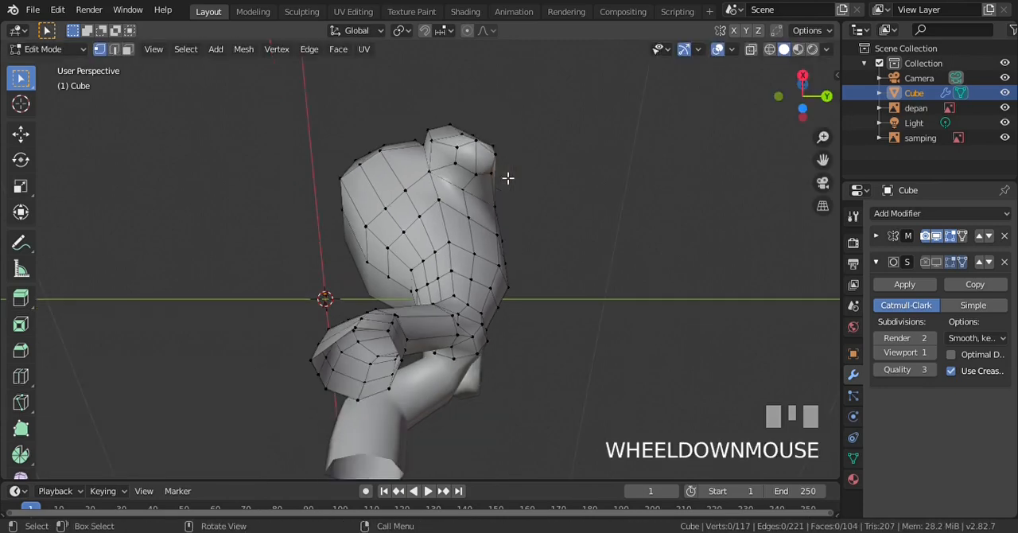
Move the innermost vertex of the arm's lower end slightly outward and down in the front view
key("KP_6")
scroll(435, 167, "up", 1)
key("KP_8")
scroll(445, 159, "up", 1)
scroll(454, 155, "down", 1)
left_click(464, 149)
left_click(454, 109, "shift")
key("KP_1")
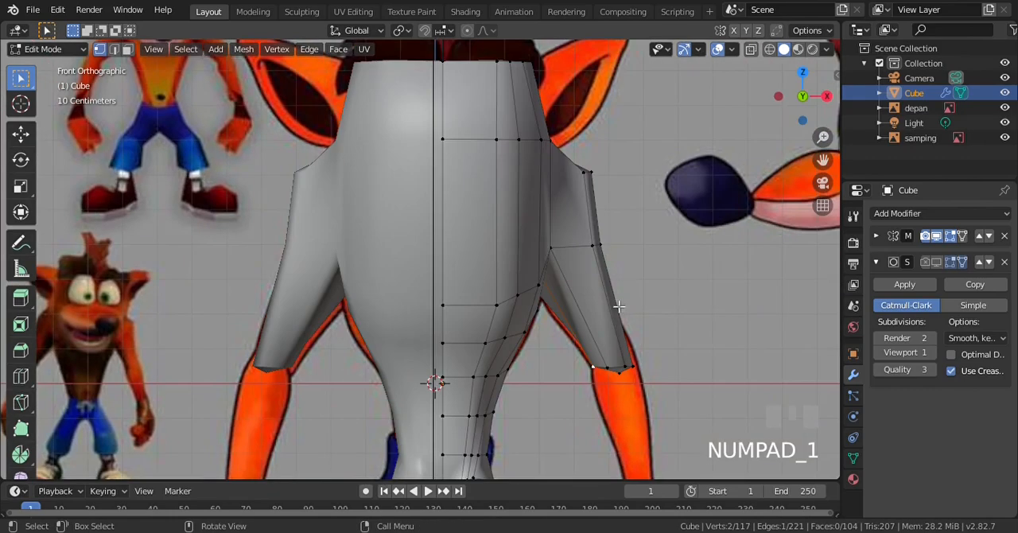
left_click(598, 368)
scroll(617, 337, "up", 1)
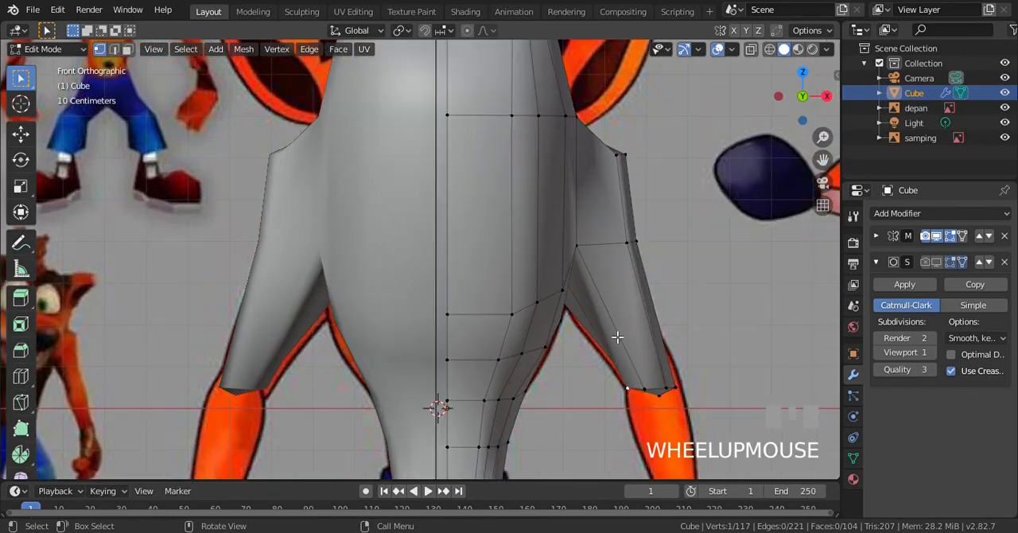
key("g")
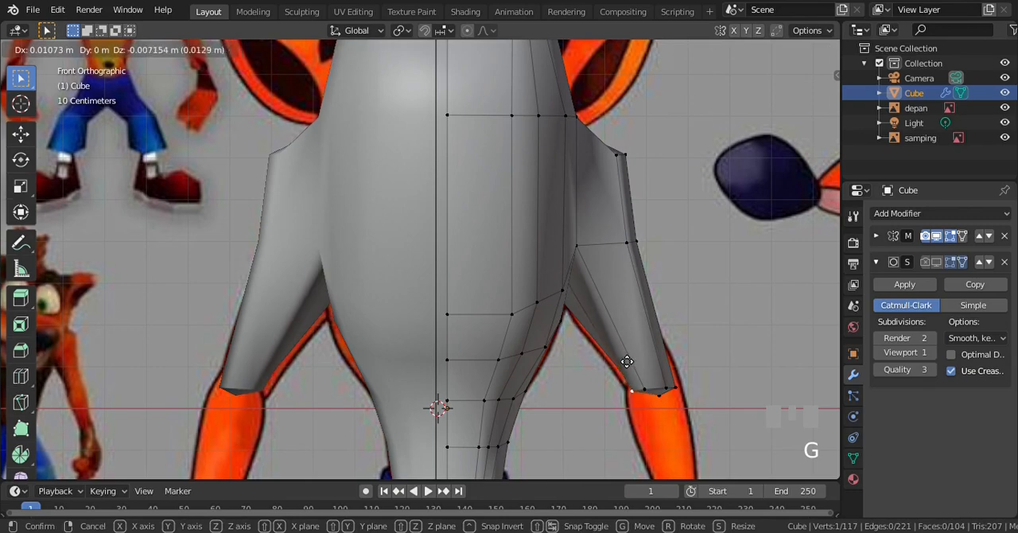
left_click(624, 359)
Flatten the six vertices of the arm's lower end in wireframe by scaling them to 0.067 along Z, and return to solid shading
key("a")
key("z")
key("KP_4")
key("b")
left_click_drag(611, 378, 722, 425)
left_click(21, 187)
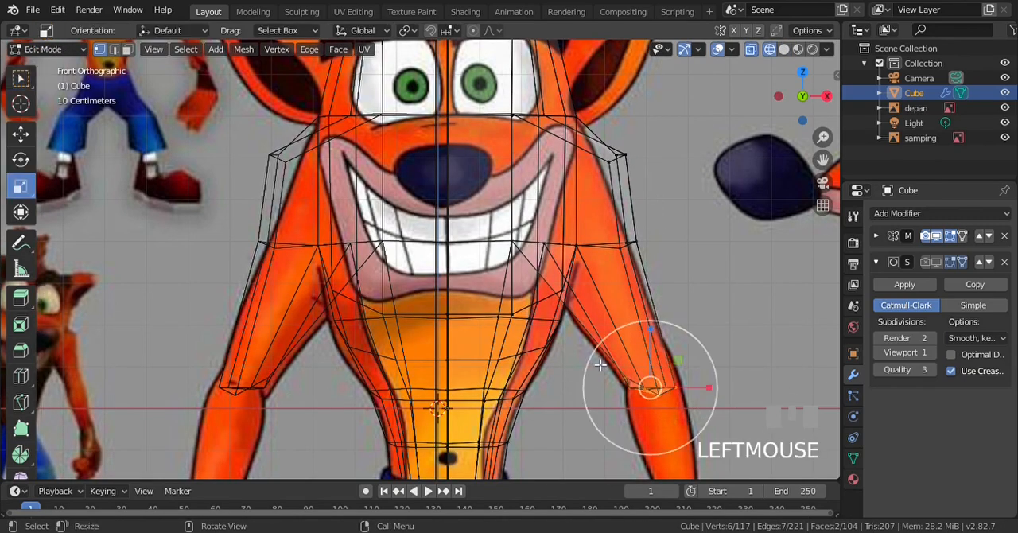
left_click_drag(650, 339, 650, 383)
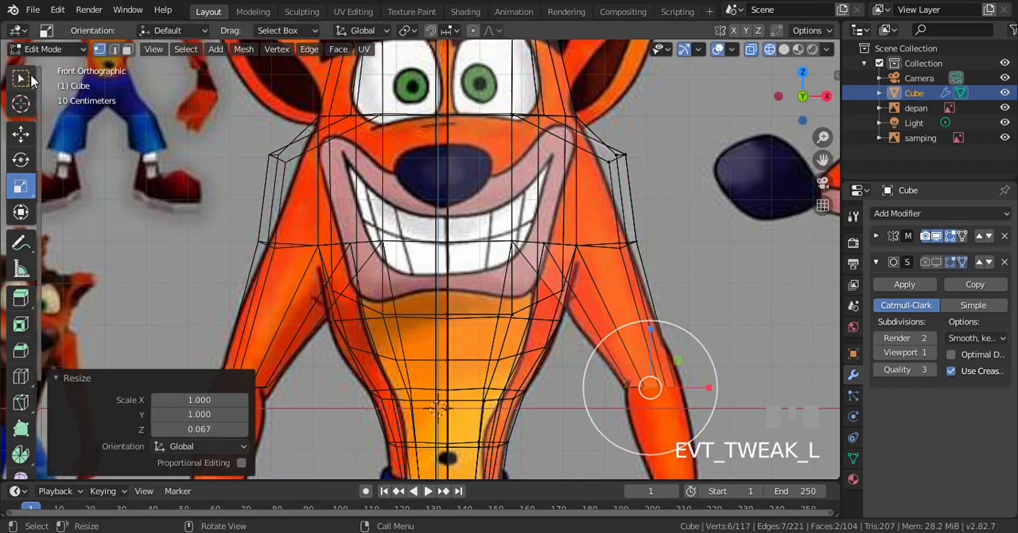
left_click(21, 78)
key("z")
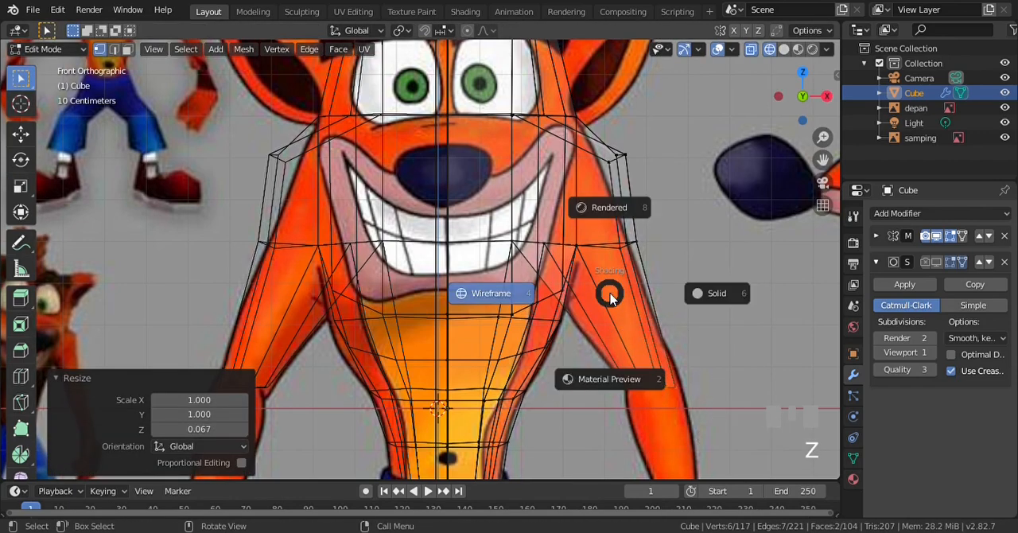
left_click(692, 291)
Clear the selection and examine the flattened arm end from the side and from below
scroll(636, 278, "down", 3)
key("a")
key("KP_6")
key("KP_6")
key("KP_6")
key("KP_6")
key("KP_6")
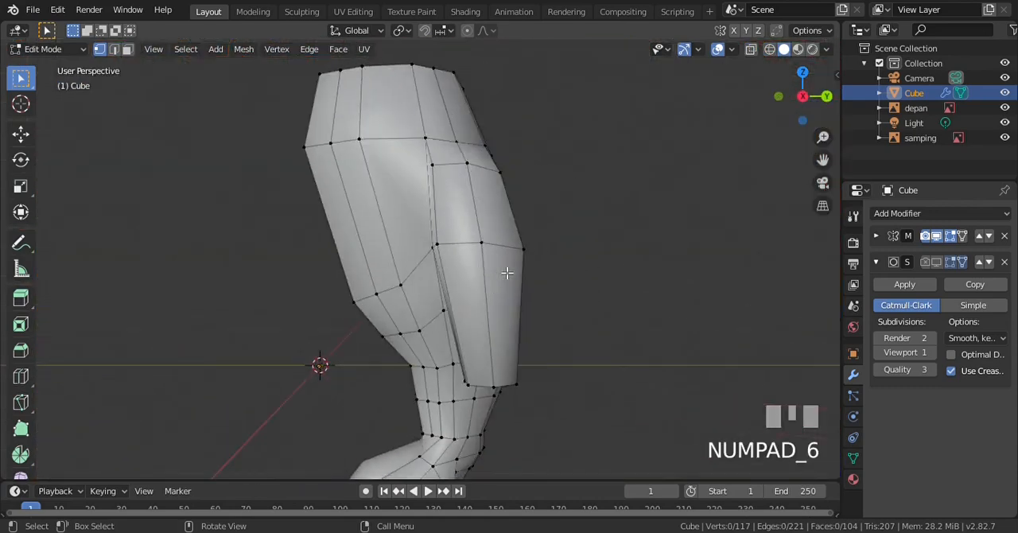
key("KP_2")
key("KP_2")
key("KP_2")
key("KP_2")
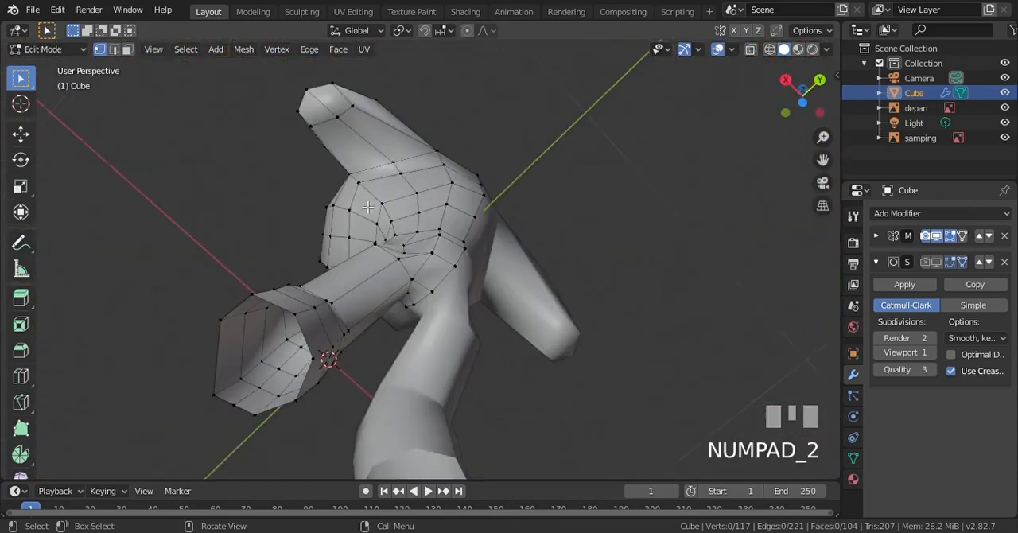
Move the innermost vertex of the arm's lower end 0.00994 m inward along X to match the front reference
left_click(339, 119)
key("KP_1")
scroll(658, 309, "up", 2)
key("ctrl+KP_2")
scroll(658, 309, "up", 2)
scroll(746, 250, "down", 3)
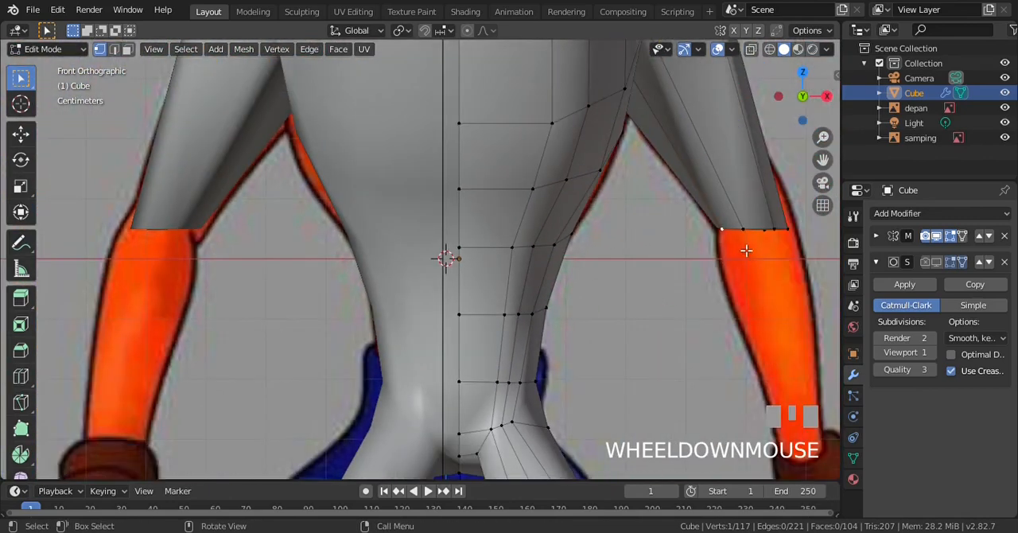
key("g")
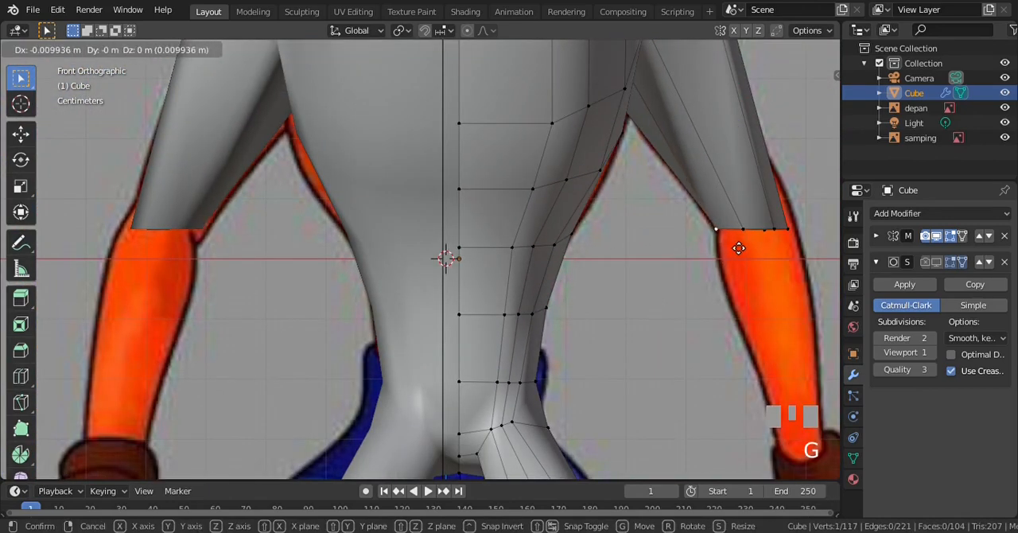
left_click(735, 243)
scroll(737, 273, "down", 1)
key("KP_2")
key("KP_2")
scroll(733, 266, "down", 2)
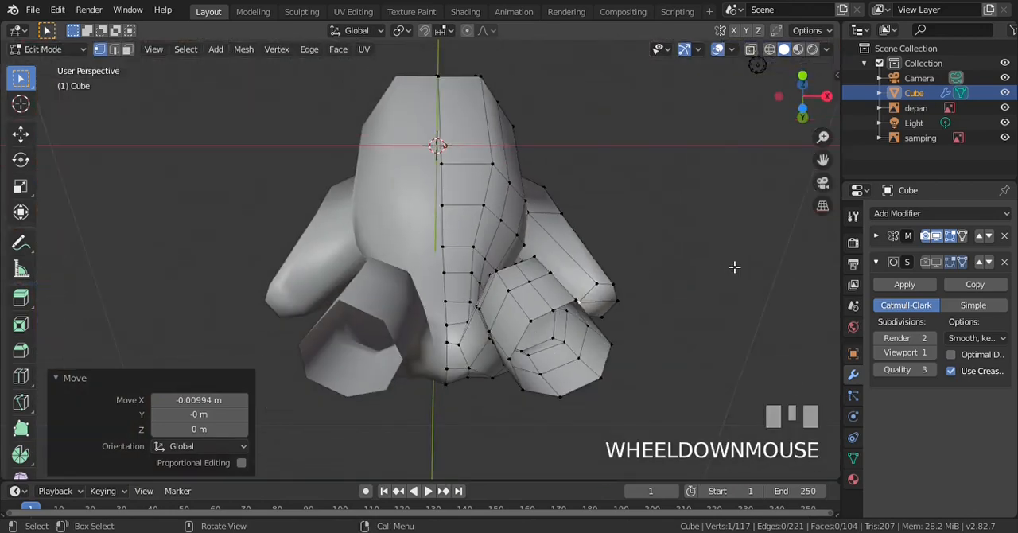
Select the six vertices of the arm's lower end in front-view wireframe and move them up and slightly inward
key("KP_1")
key("z")
key("KP_4")
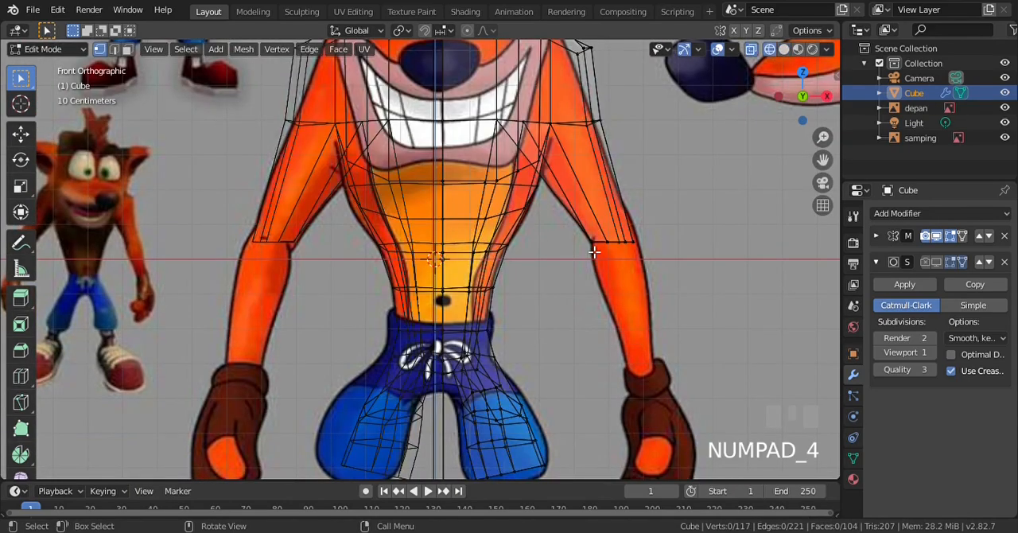
scroll(594, 251, "up", 1)
key("b")
left_click_drag(590, 216, 720, 267)
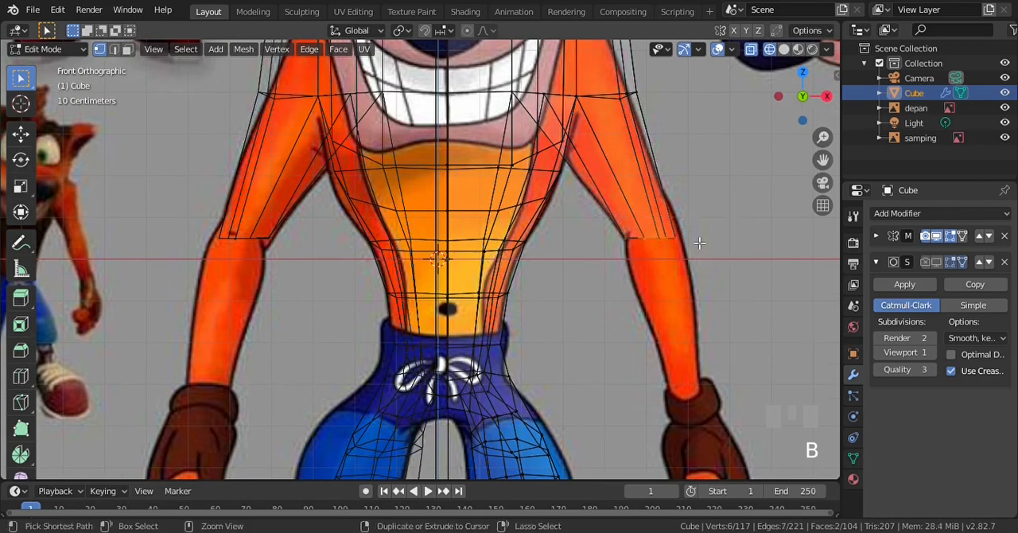
key("ctrl+KP_8")
key("ctrl+KP_8")
key("ctrl+KP_6")
key("ctrl+KP_6")
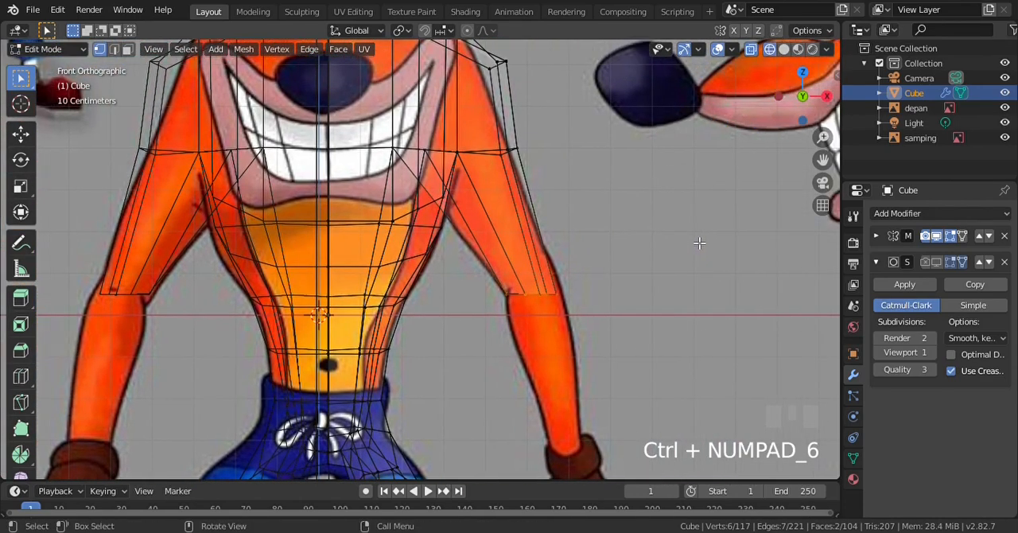
scroll(559, 284, "up", 1)
key("g")
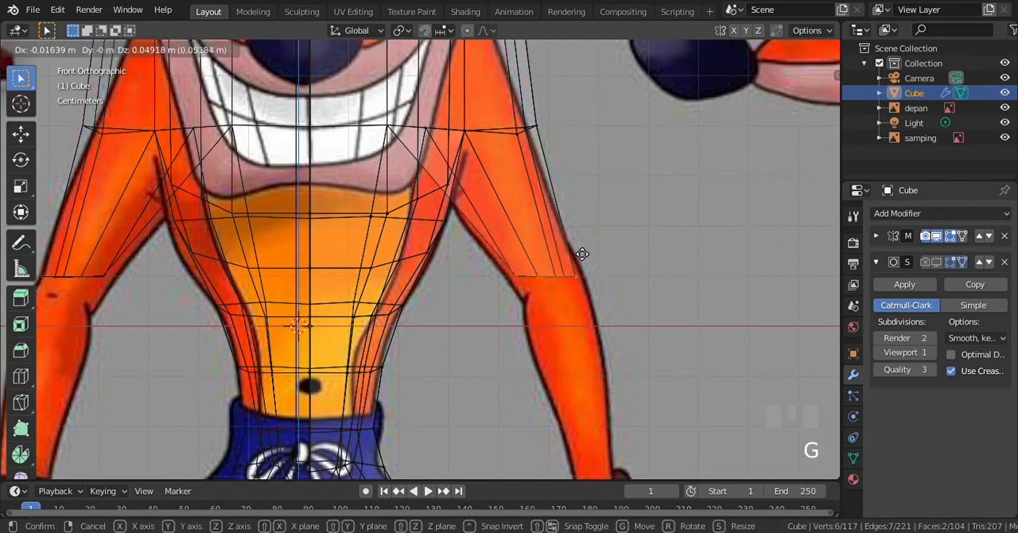
left_click(571, 256)
Rotate the arm's lower end by -18.5° in the front view and nudge it up to fit the reference just above the elbow
key("r")
left_click(641, 292)
key("g")
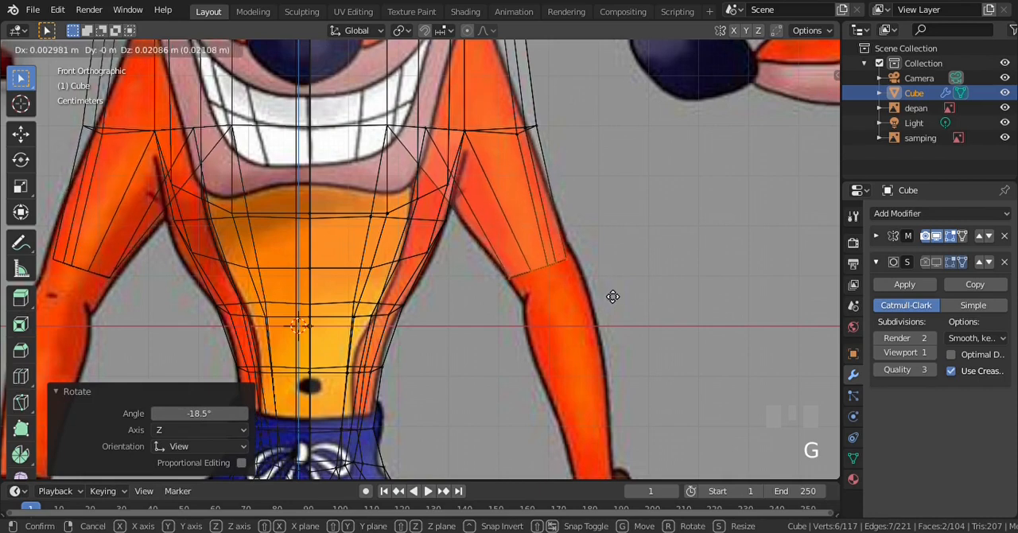
left_click(611, 297)
key("g")
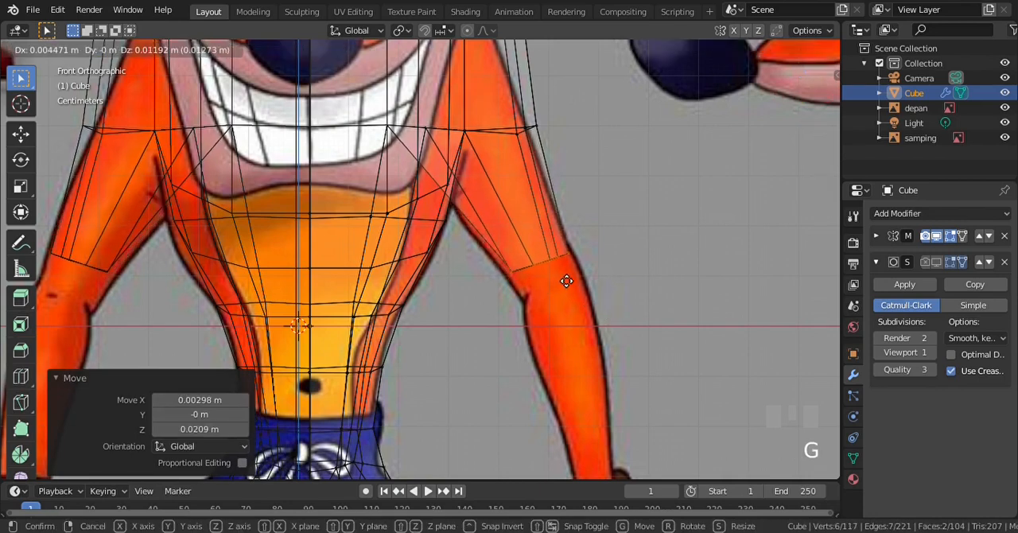
left_click(559, 281)
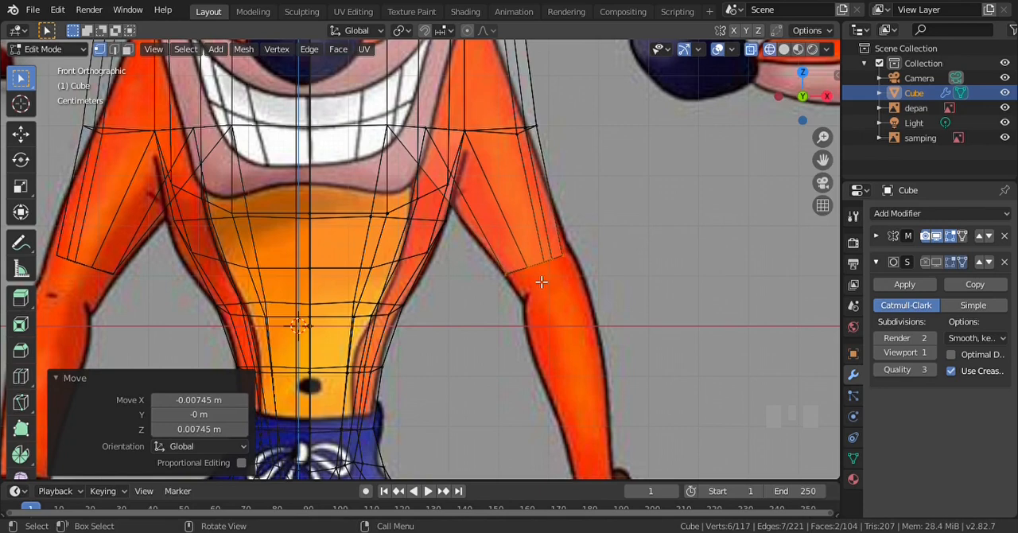
Extrude the arm's lower end 0.0671 m along its normal and shift it slightly outward to form the elbow segment
scroll(541, 270, "up", 2)
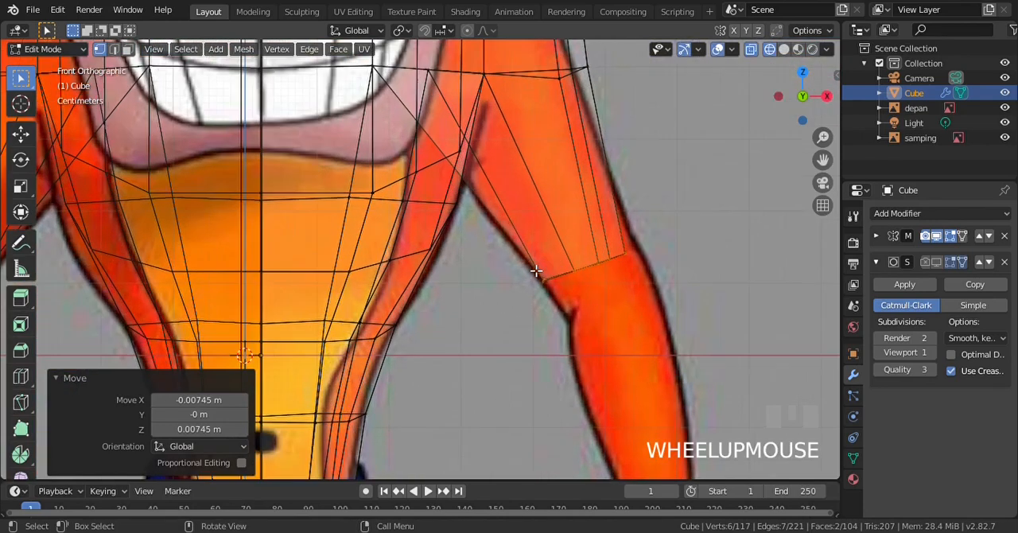
scroll(564, 275, "down", 2)
scroll(564, 276, "up", 1)
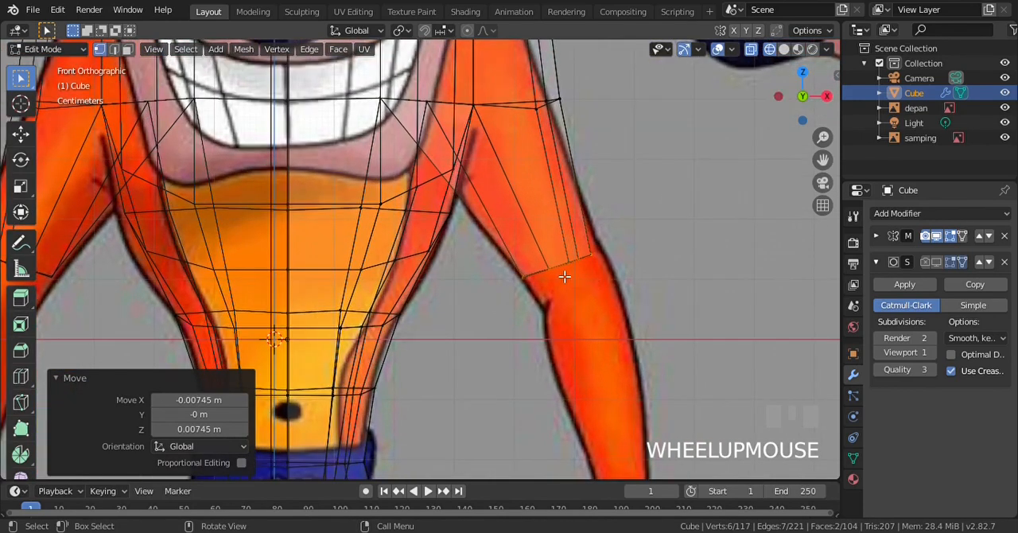
key("e")
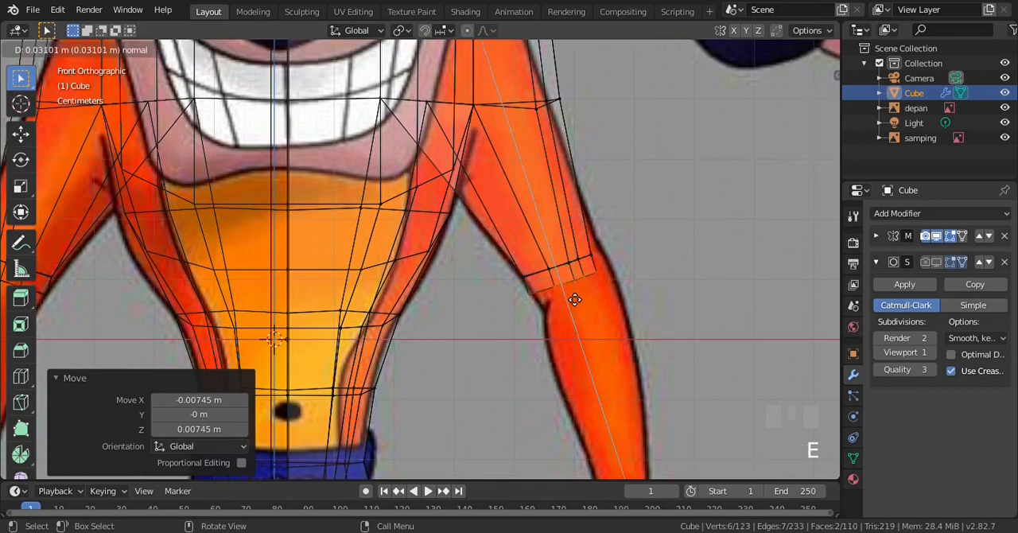
left_click(588, 302)
key("g")
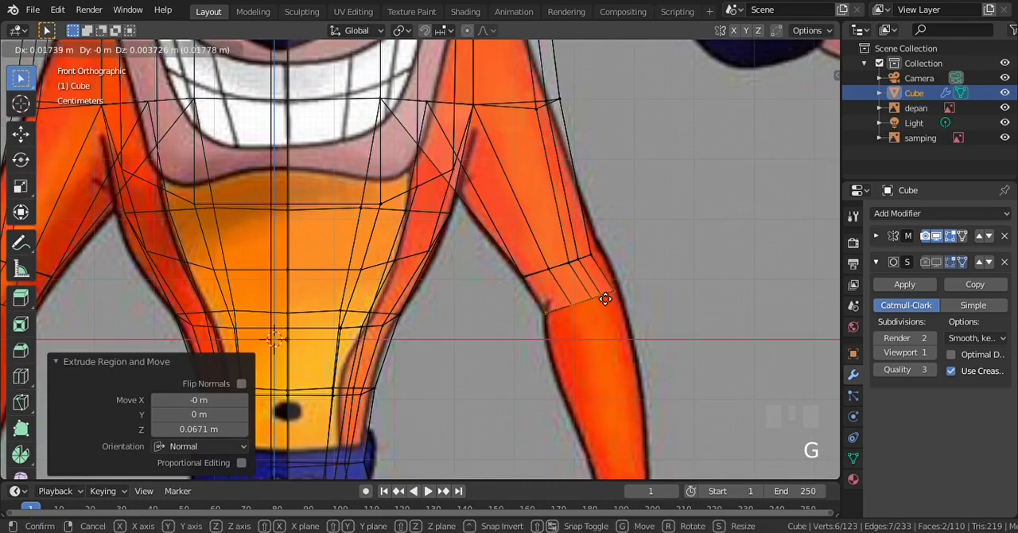
left_click(605, 297)
Select only the elbow segment's upper six-vertex loop and nudge it slightly in the front view
key("a")
key("b")
left_click_drag(509, 229, 614, 283)
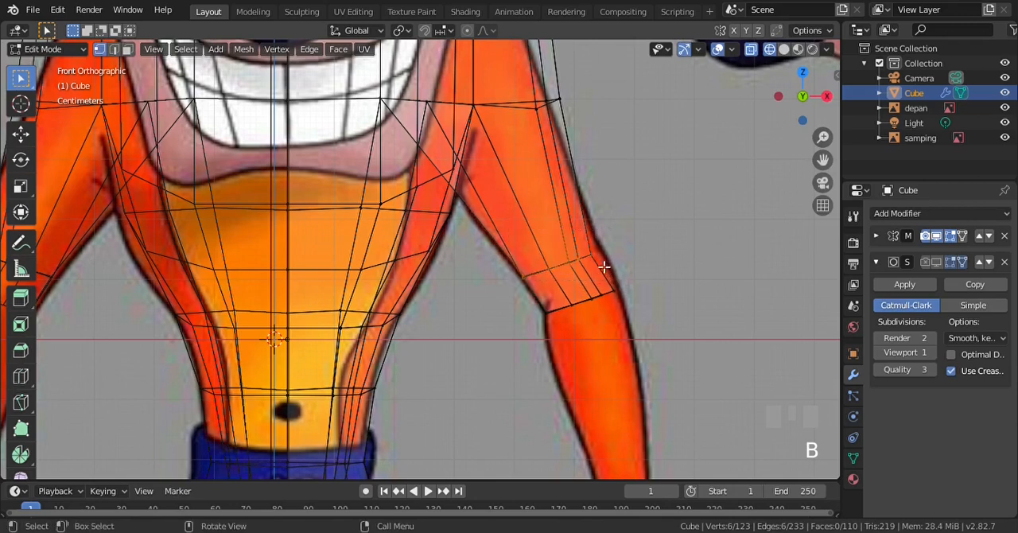
key("g")
left_click(605, 259)
Select both elbow loops and move them 0.031 m down and 0.00124 m along Y in the side view
key("a")
key("b")
left_click_drag(535, 273, 652, 345)
key("KP_3")
scroll(565, 327, "up", 1)
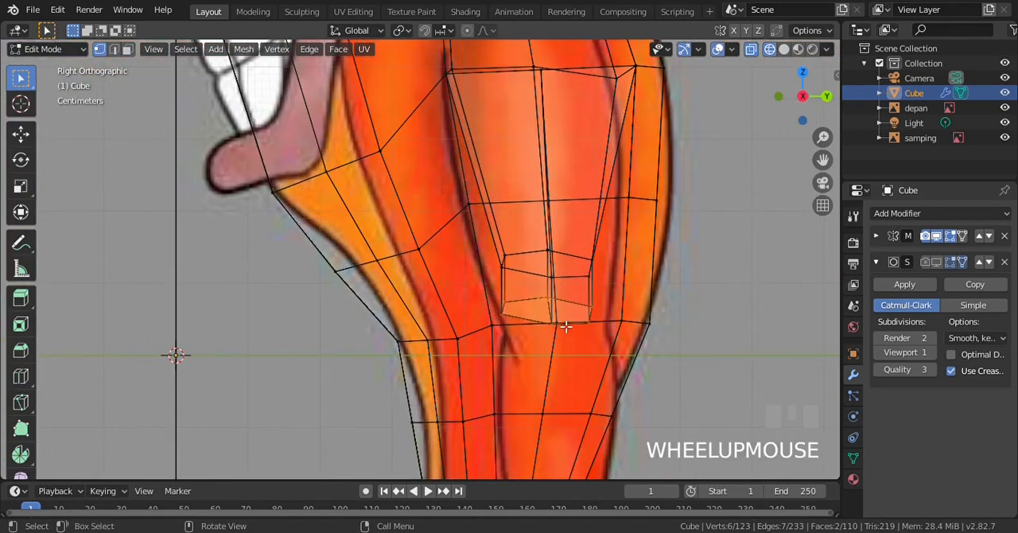
scroll(565, 327, "down", 1)
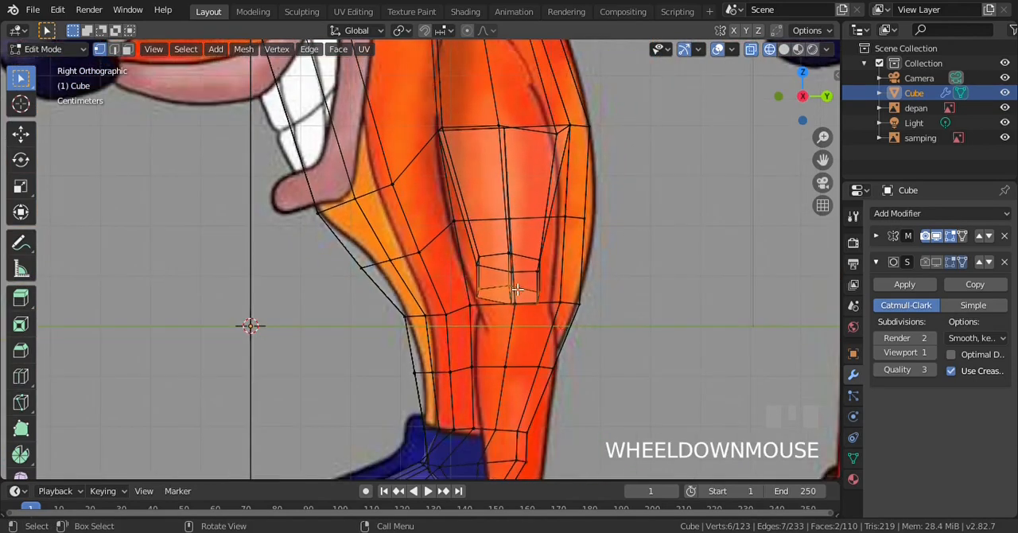
key("KP_1")
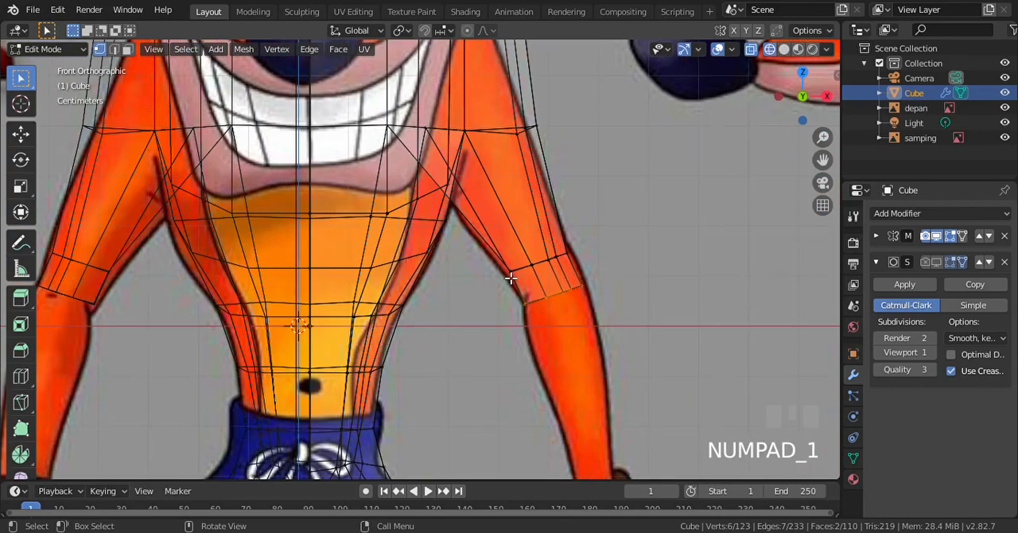
key("b")
left_click_drag(494, 230, 611, 306)
key("KP_3")
scroll(611, 306, "up", 3)
key("g")
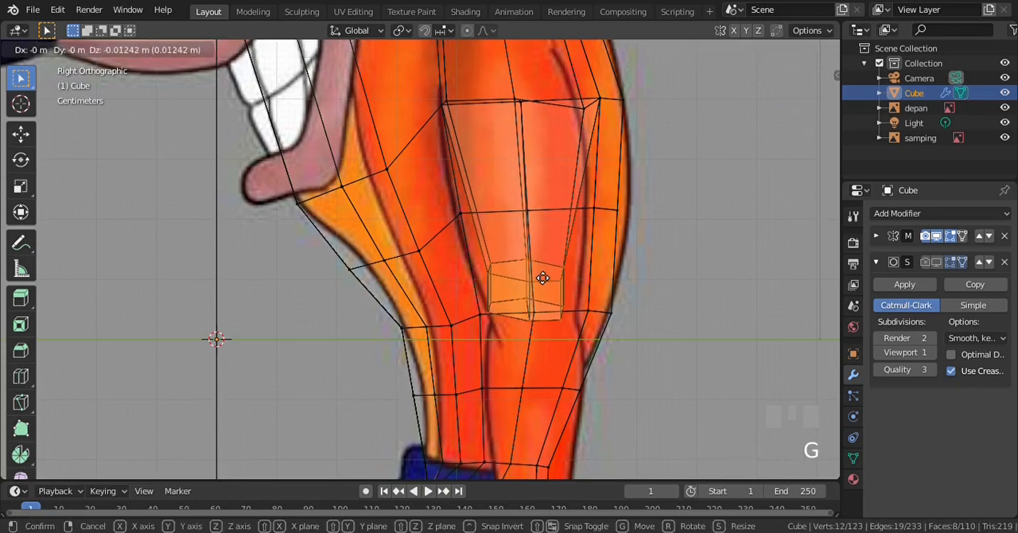
left_click(543, 288)
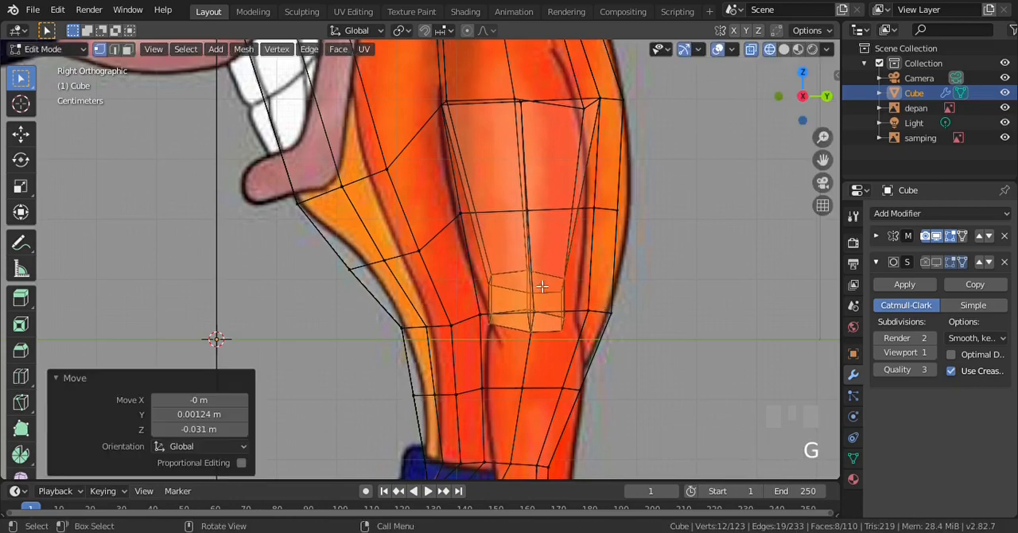
Move both elbow loops 0.00517 m outward along X and 0.0207 m up in the front view
key("KP_1")
scroll(563, 297, "up", 1)
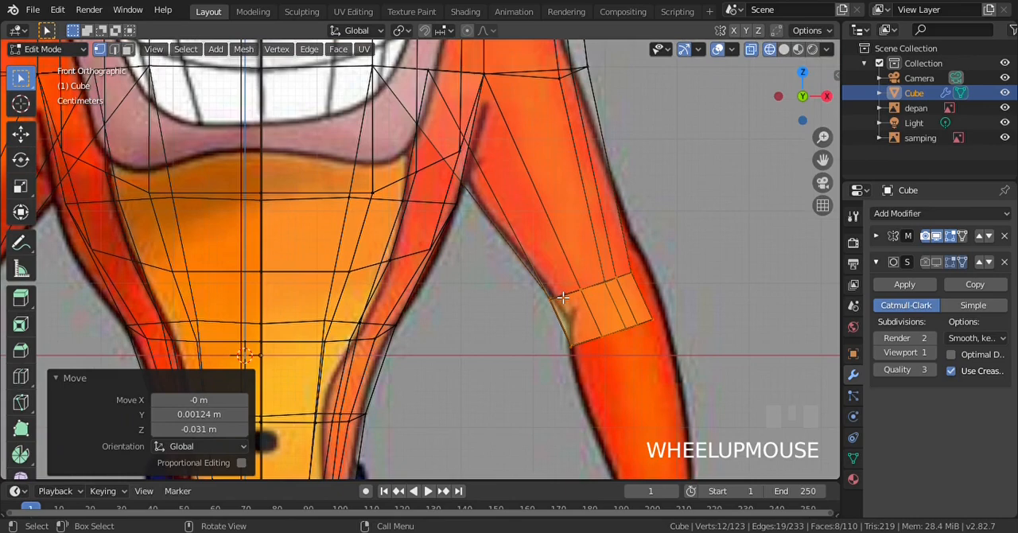
key("g")
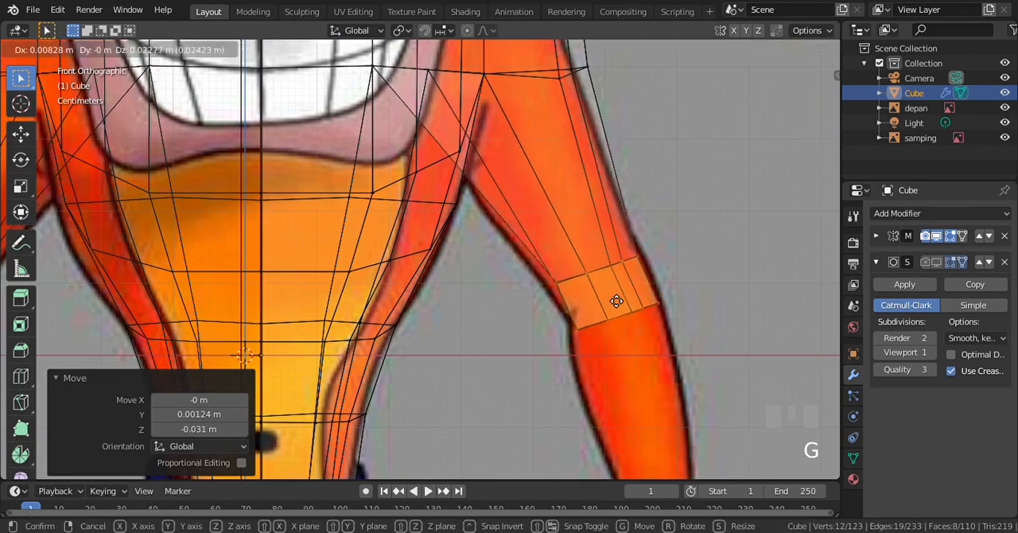
left_click(612, 321)
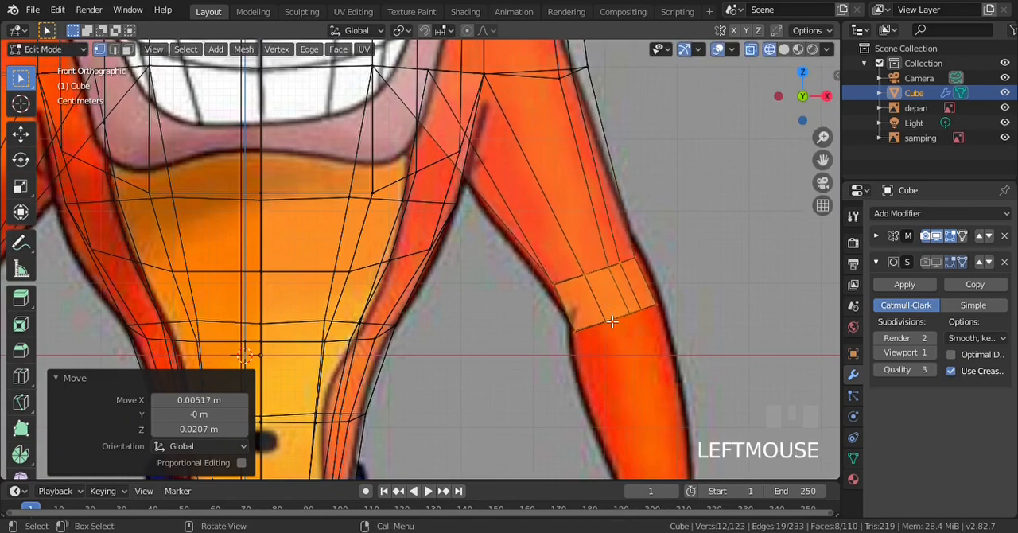
Extrude the lower elbow loop 0.326 m along its normal as the forearm and move its end down and inward to the glove cuff
scroll(612, 321, "down", 3)
scroll(613, 321, "up", 2)
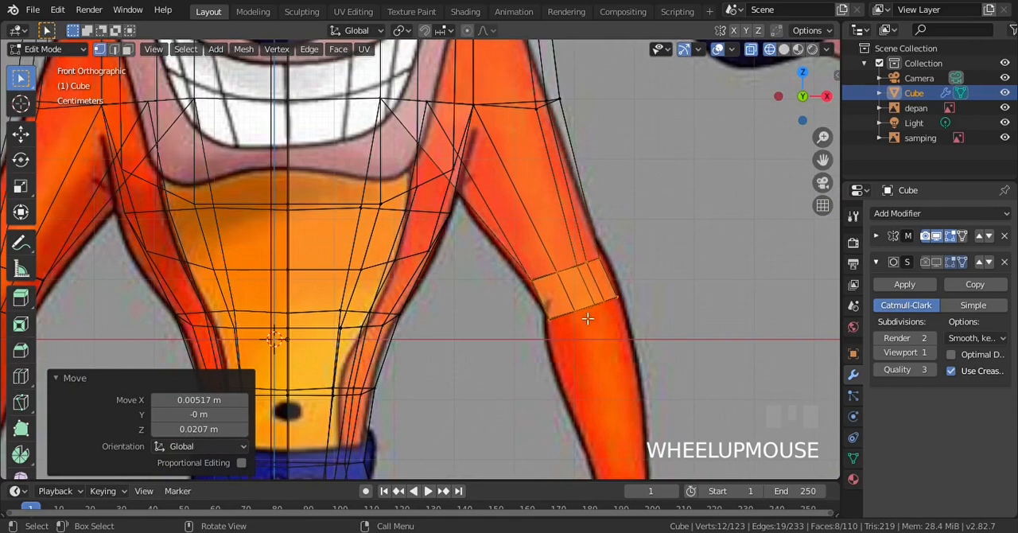
key("a")
key("b")
left_click_drag(534, 284, 662, 363)
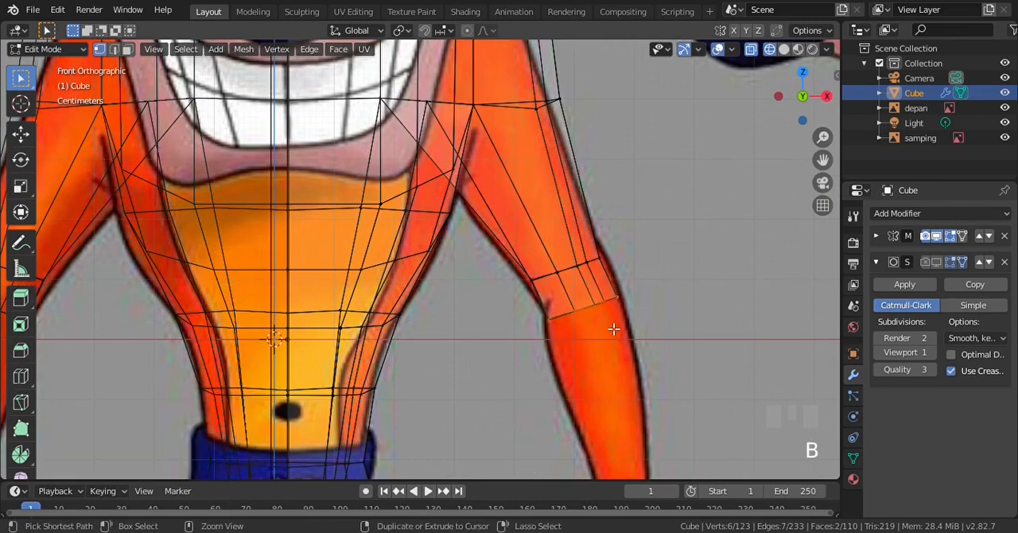
key("ctrl+KP_2")
key("ctrl+KP_2")
key("ctrl+KP_2")
key("ctrl+KP_2")
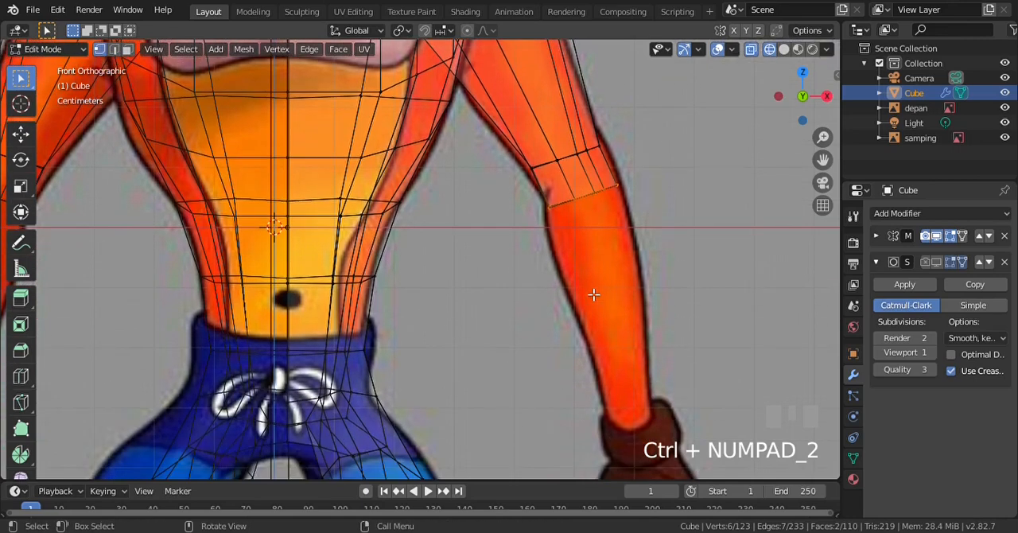
key("e")
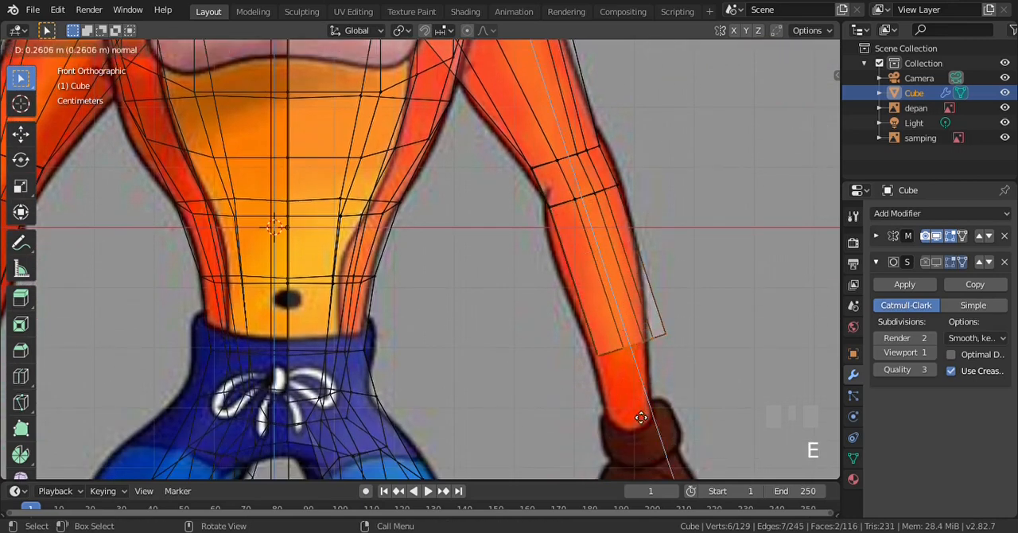
left_click(646, 429)
key("g")
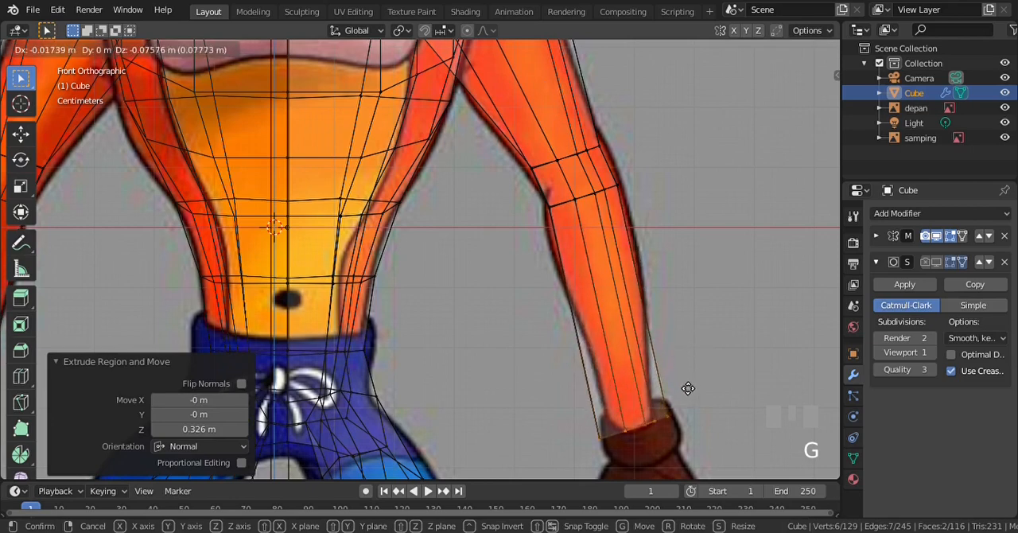
left_click(688, 388)
Scale down the forearm's wrist end to the reference width and rotate it by 10.6° in the front view
key("s")
left_click(679, 415)
key("r")
left_click(729, 399)
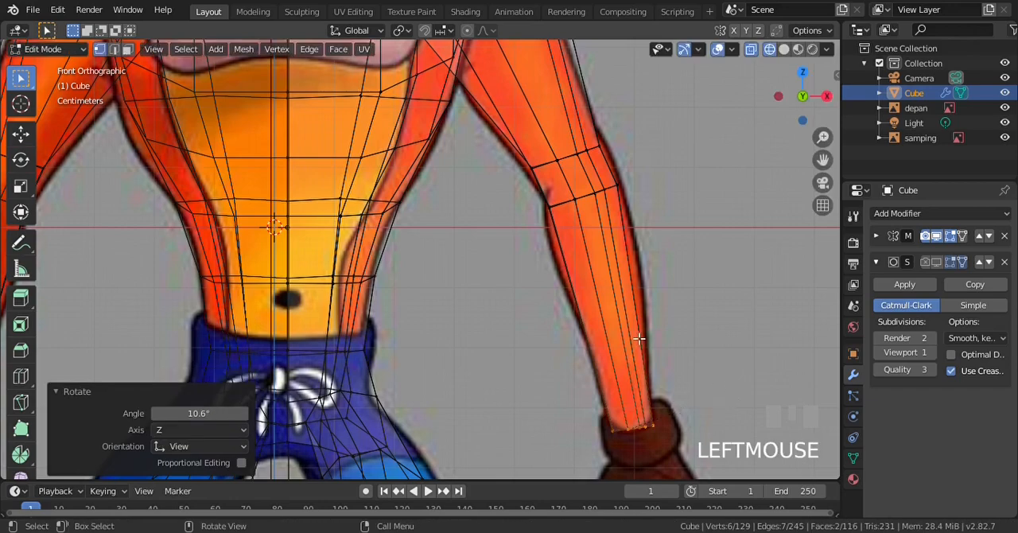
Move the wrist end 0.0298 m down and 0.00373 m along Y in the side view
key("KP_3")
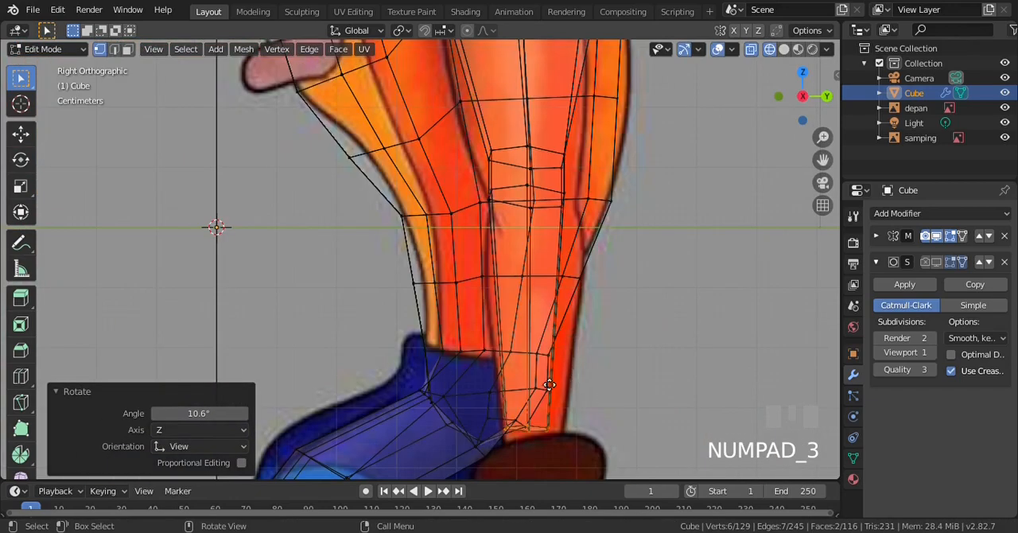
key("g")
left_click(555, 354)
Scale the wrist end to 1.205 along Y and 1.073 along X, and clear the selection
scroll(558, 347, "down", 1)
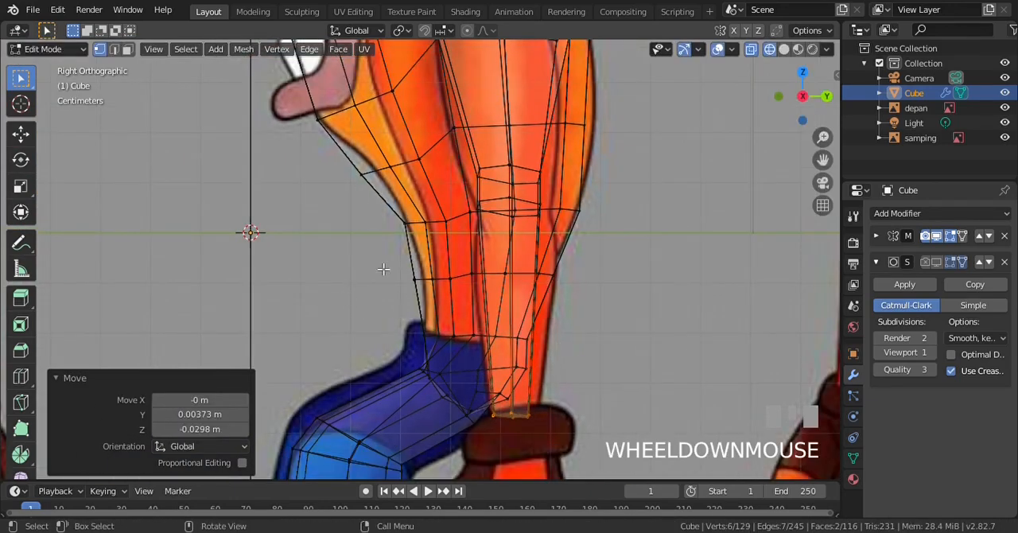
scroll(442, 265, "down", 2)
scroll(442, 264, "up", 1)
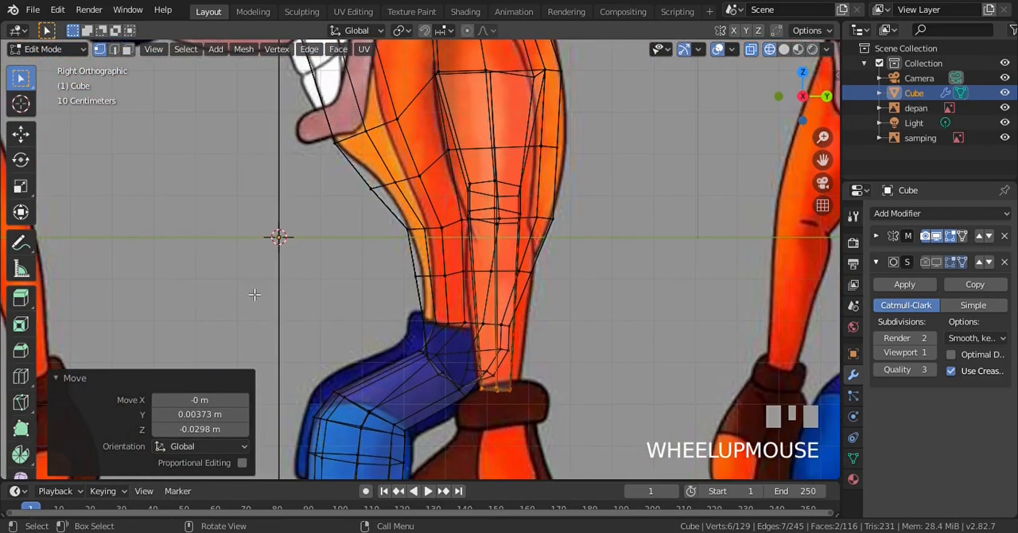
left_click(21, 185)
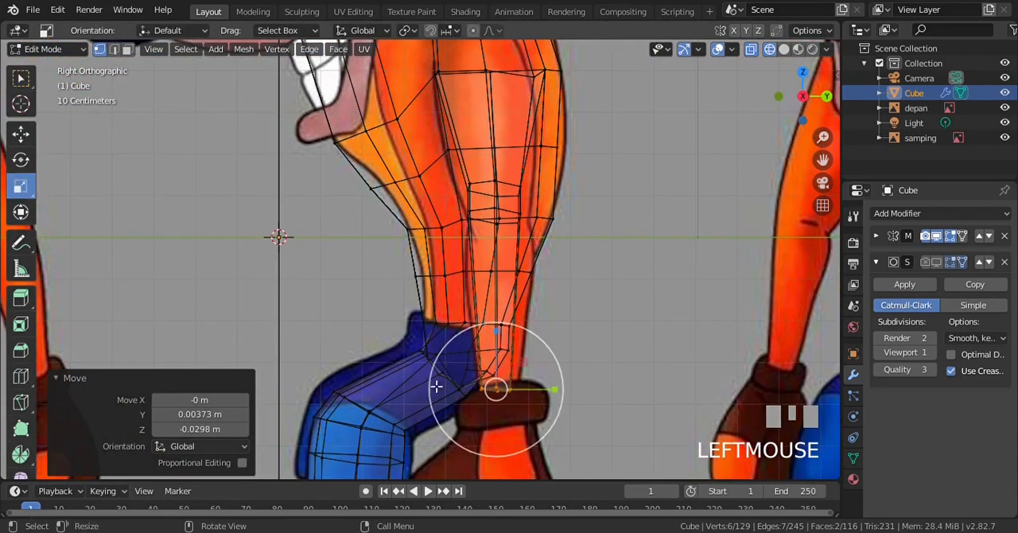
left_click_drag(551, 390, 563, 389)
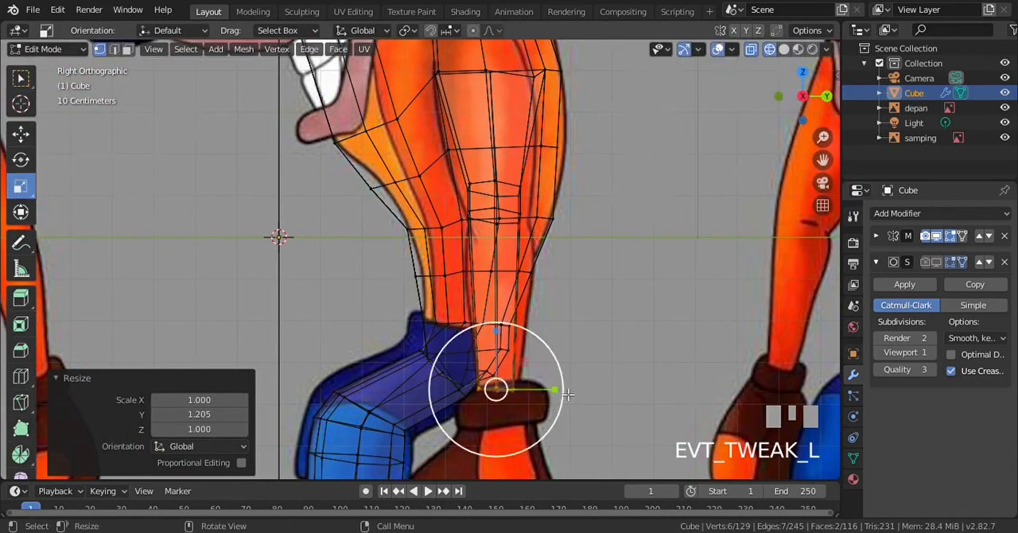
key("KP_1")
left_click_drag(625, 389, 636, 389)
key("KP_3")
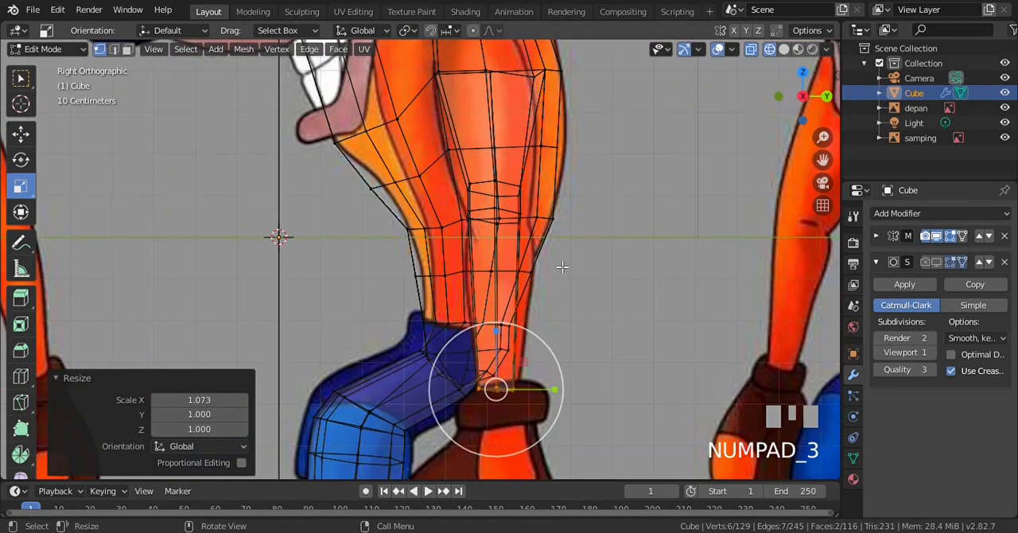
key("KP_1")
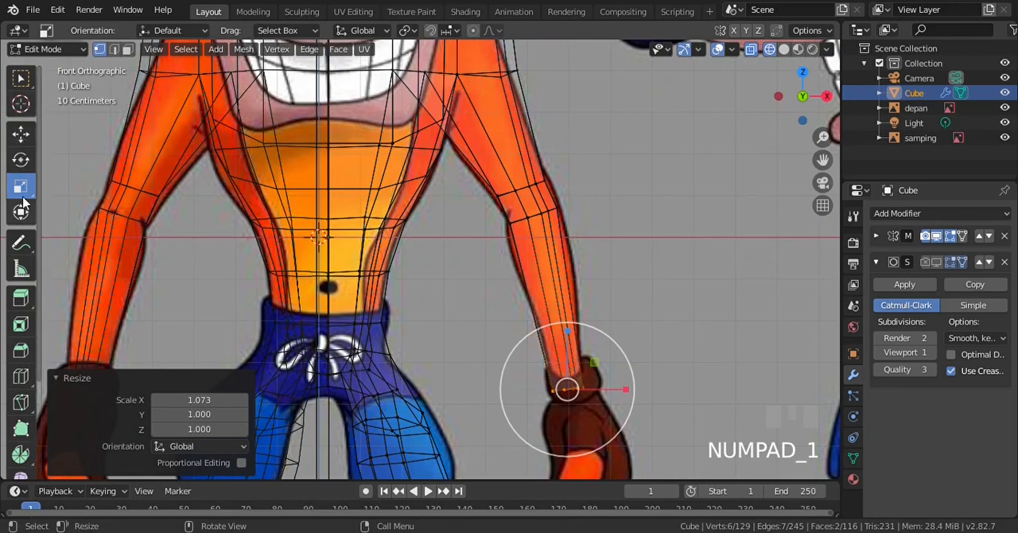
left_click(21, 80)
scroll(563, 278, "up", 4)
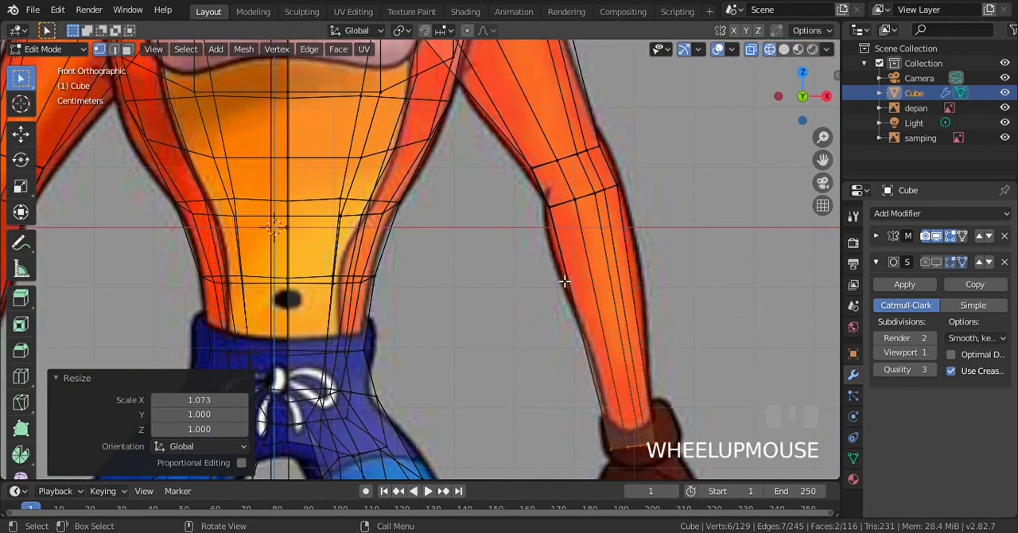
key("a")
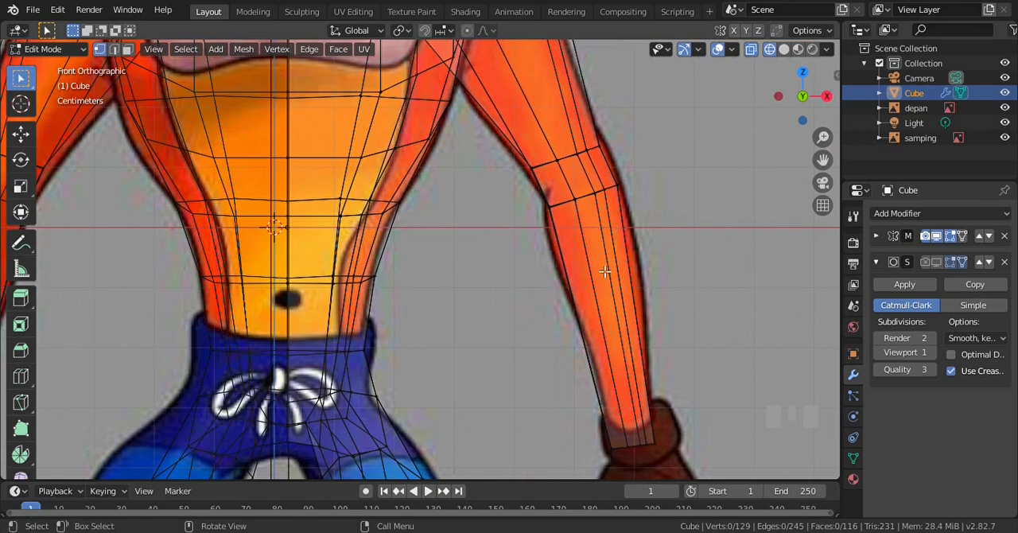
Add a single edge loop around the forearm just below the elbow, slid toward the elbow at factor 0.776
key("ctrl")
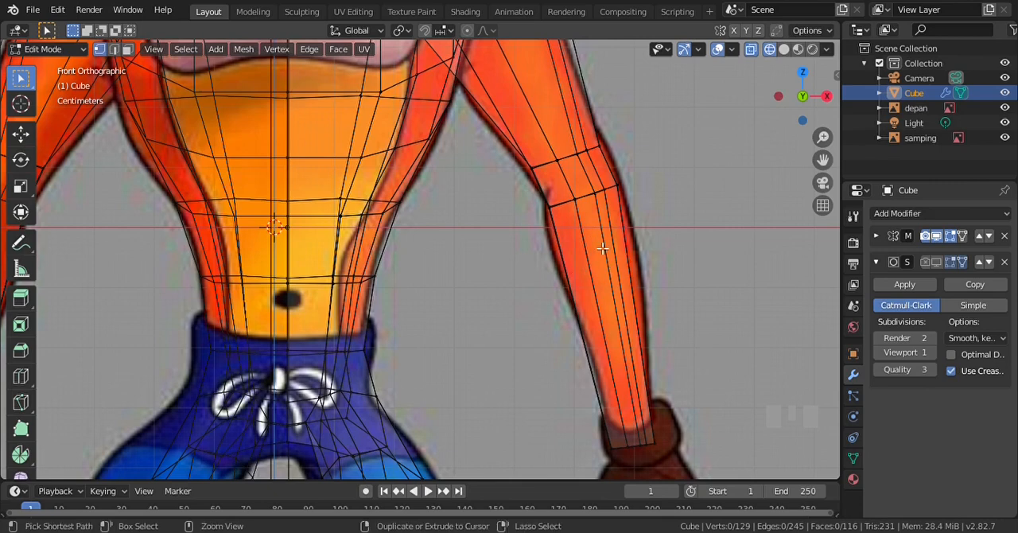
key("ctrl+r")
left_click(593, 235)
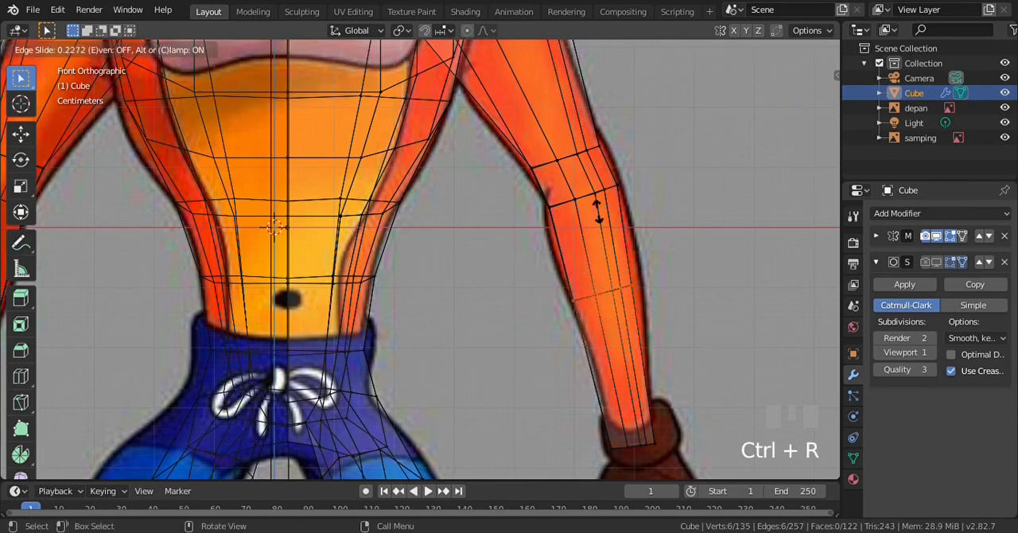
left_click(593, 147)
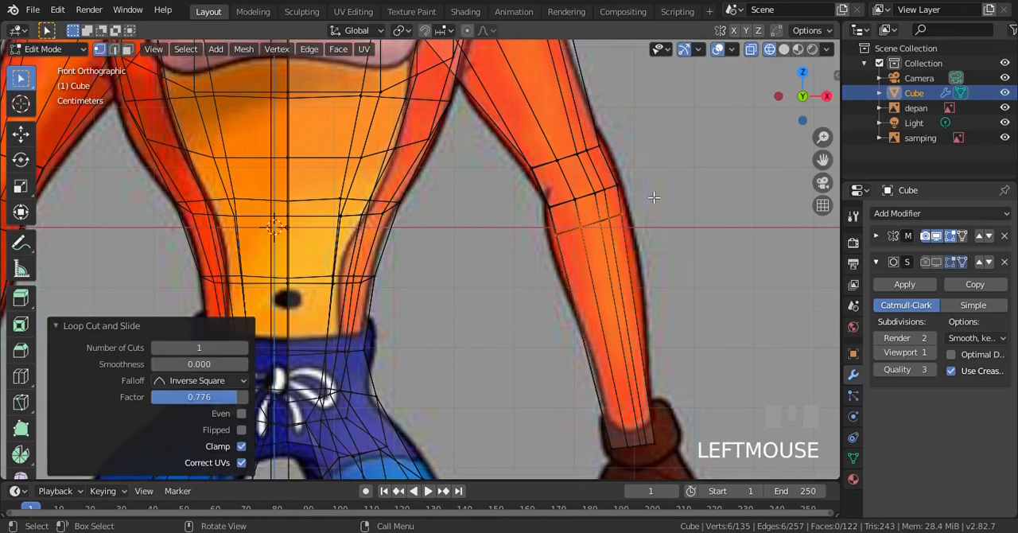
Scale the upper forearm loop uniformly to 1.312, compare it with the side reference, and clear the selection
scroll(675, 230, "up", 1)
key("s")
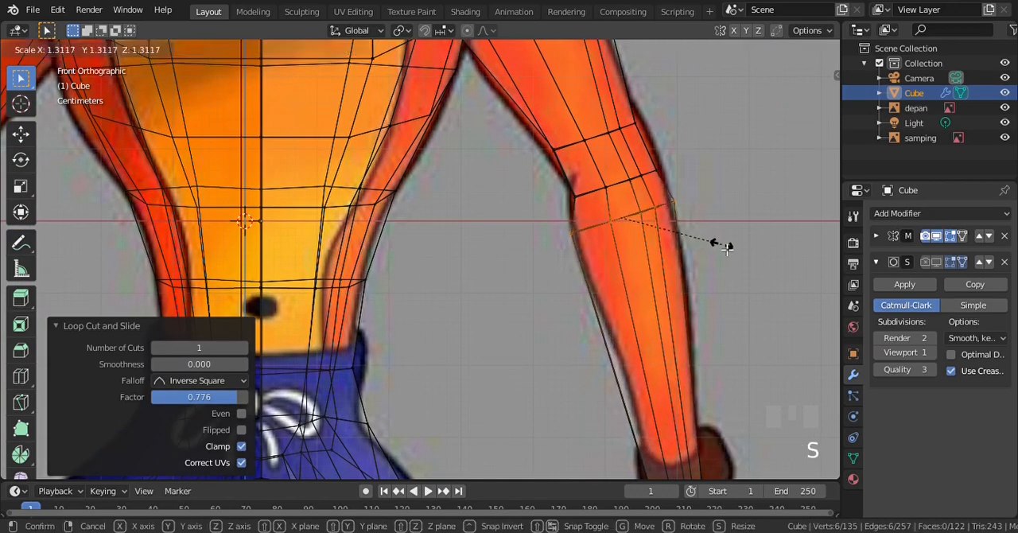
left_click(726, 247)
key("KP_3")
scroll(570, 241, "down", 2)
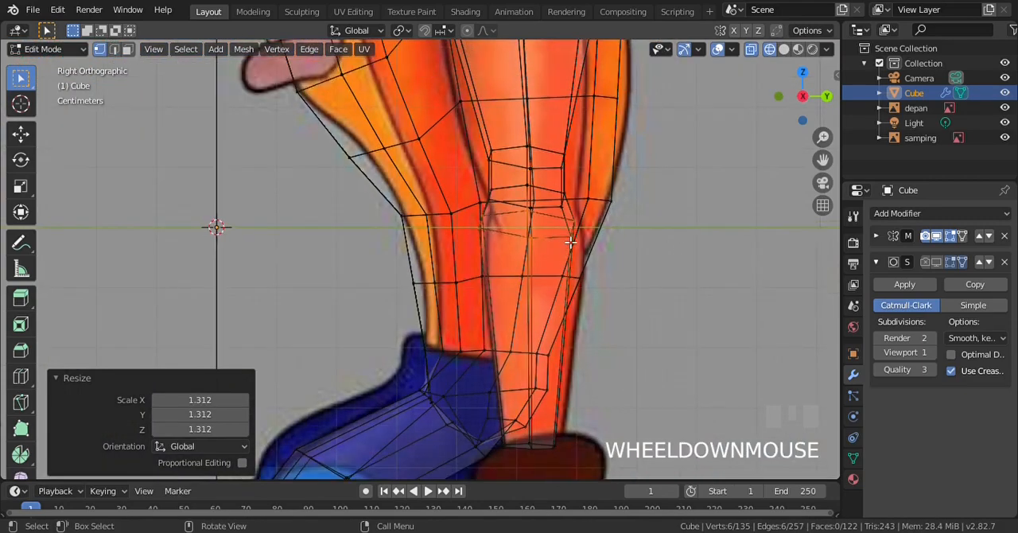
scroll(570, 241, "up", 2)
key("KP_1")
scroll(571, 242, "up", 3)
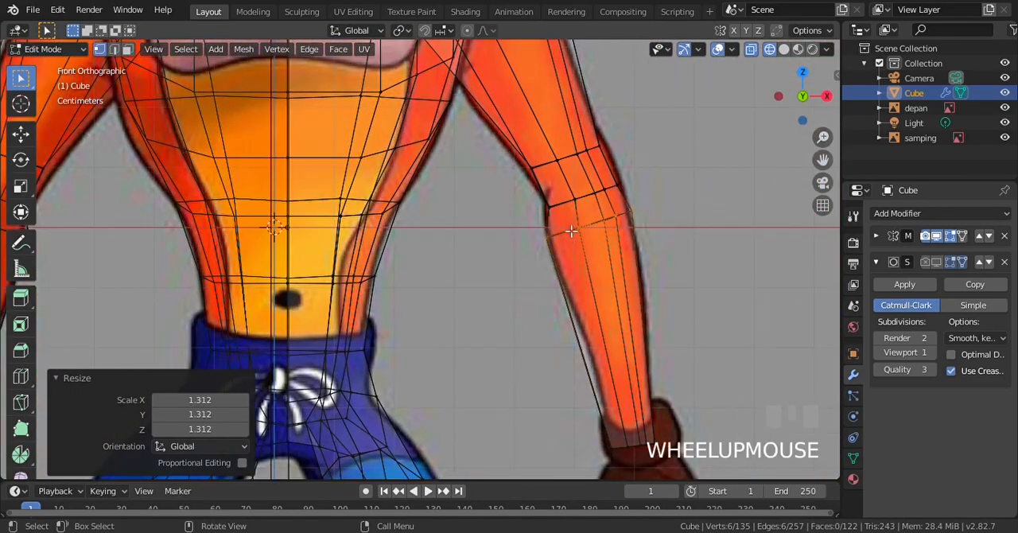
scroll(575, 191, "down", 2)
key("a")
Add a centred edge loop between the two elbow loops, scale it uniformly to 0.776, and clear the selection
scroll(581, 181, "up", 2)
key("ctrl+r")
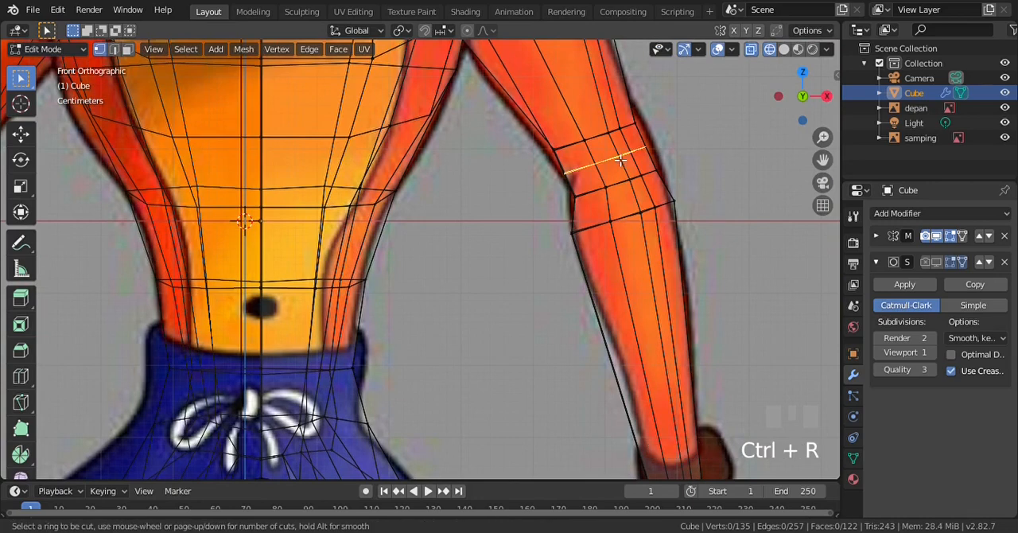
left_click(619, 160)
left_click(619, 160)
key("s")
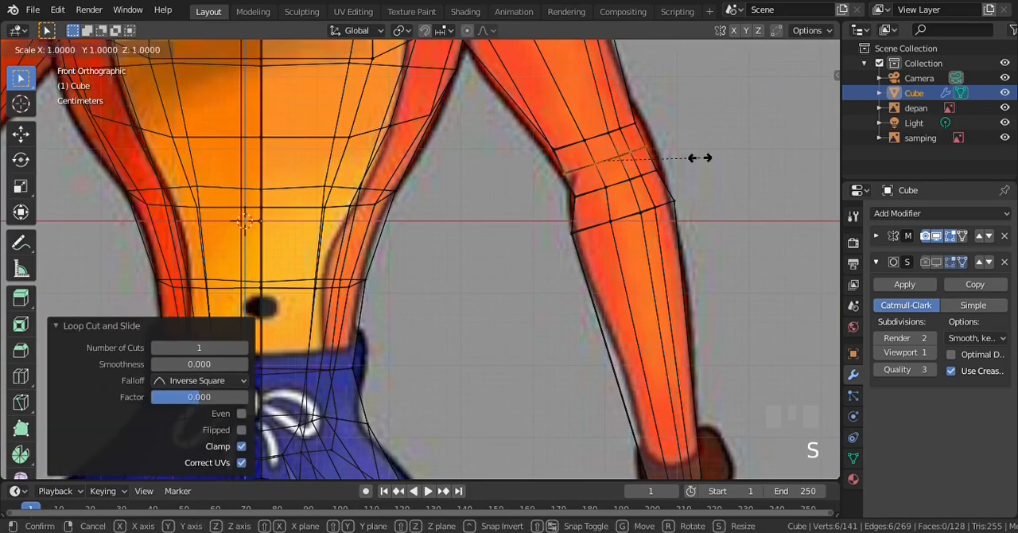
left_click(684, 162)
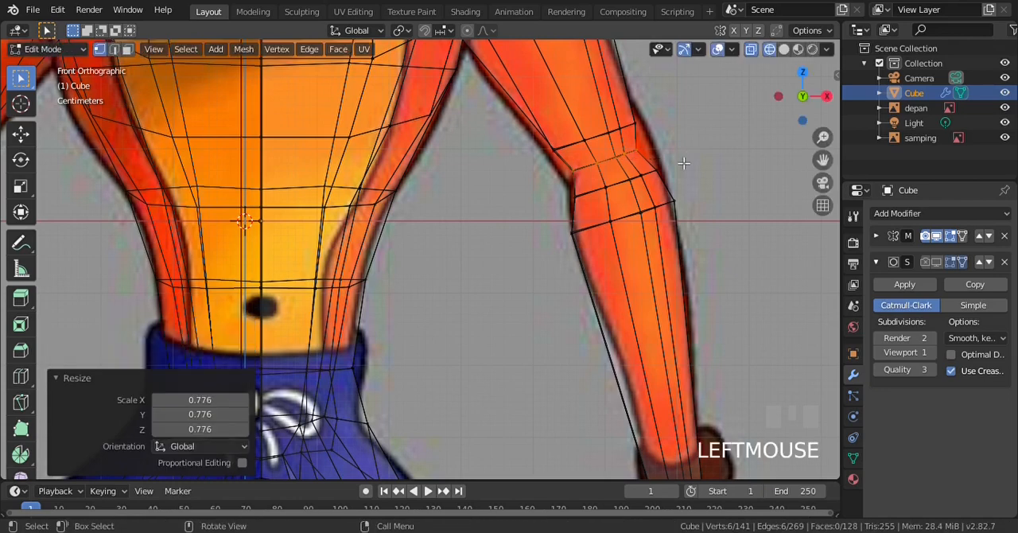
key("a")
Move the lower elbow loop about 0.012 m up and 0.006 m inward in the front view, and clear the selection
key("b")
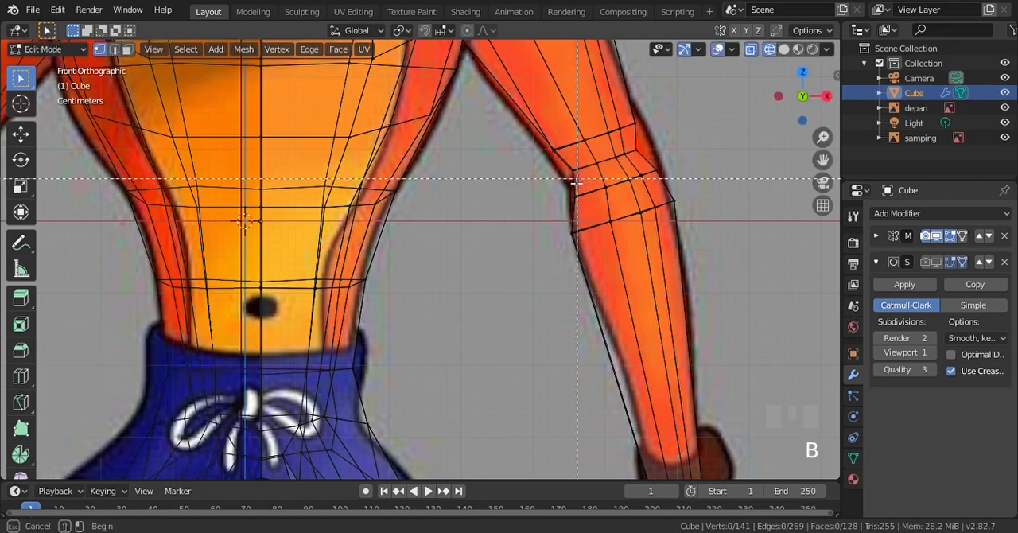
left_click_drag(568, 177, 695, 197)
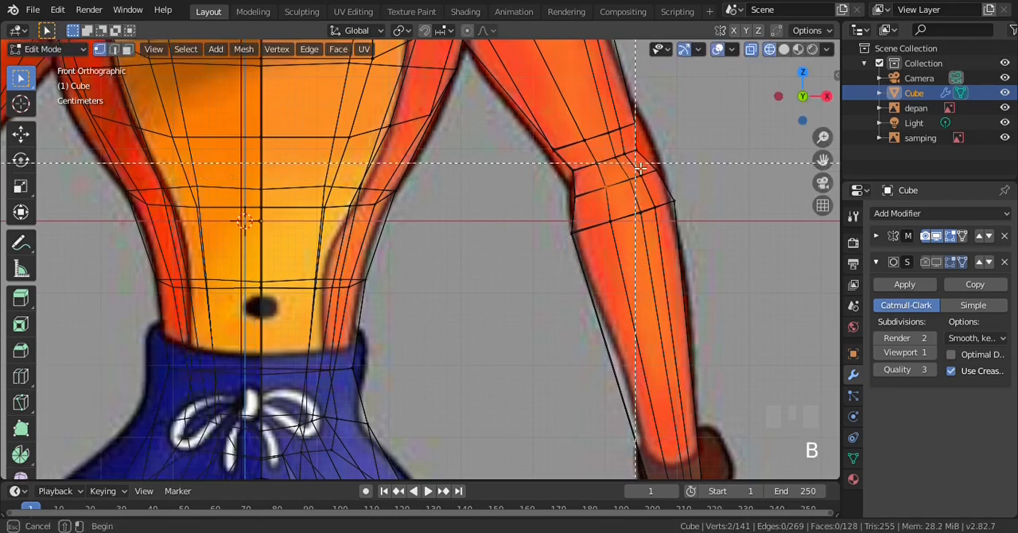
left_click(608, 190, "alt")
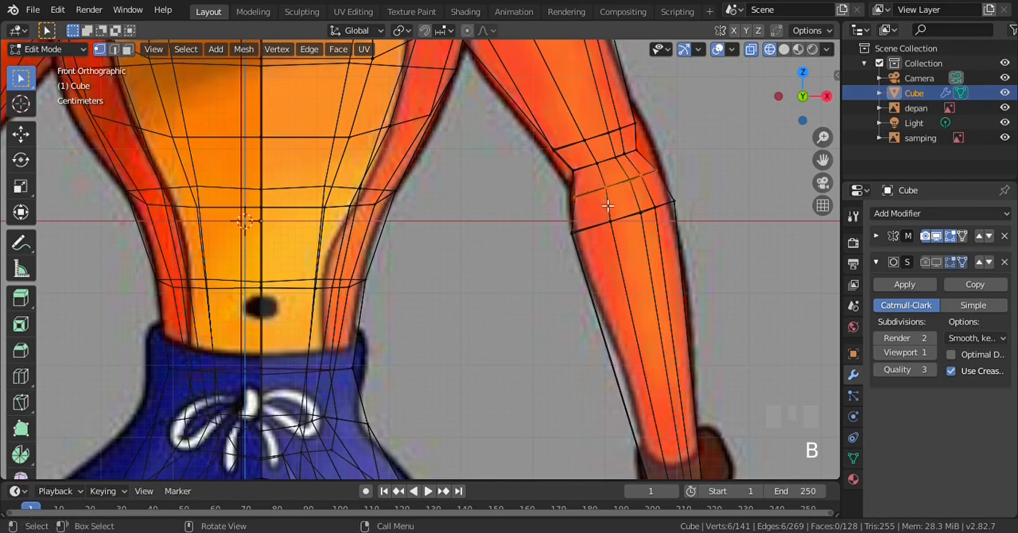
key("g")
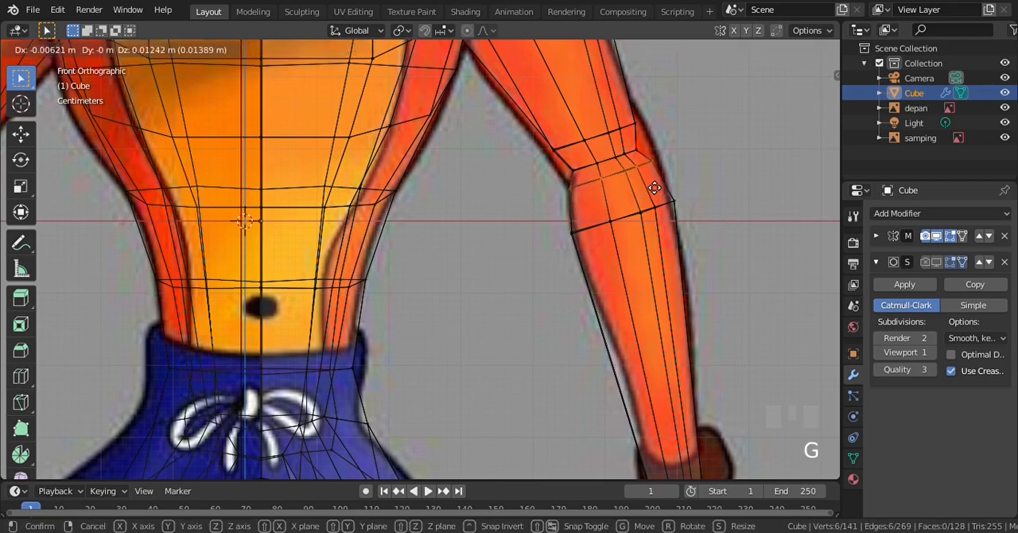
left_click(653, 186)
key("alt+a")
Move the upper elbow loop 0.00724 m along X and 0.0135 m down toward the middle elbow loop
key("b")
left_click_drag(528, 110, 649, 151)
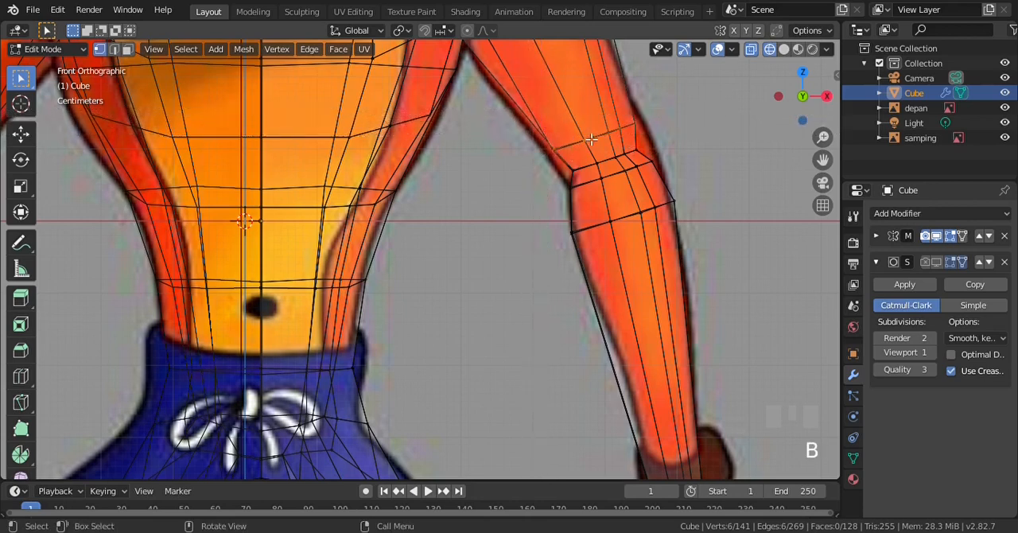
key("g")
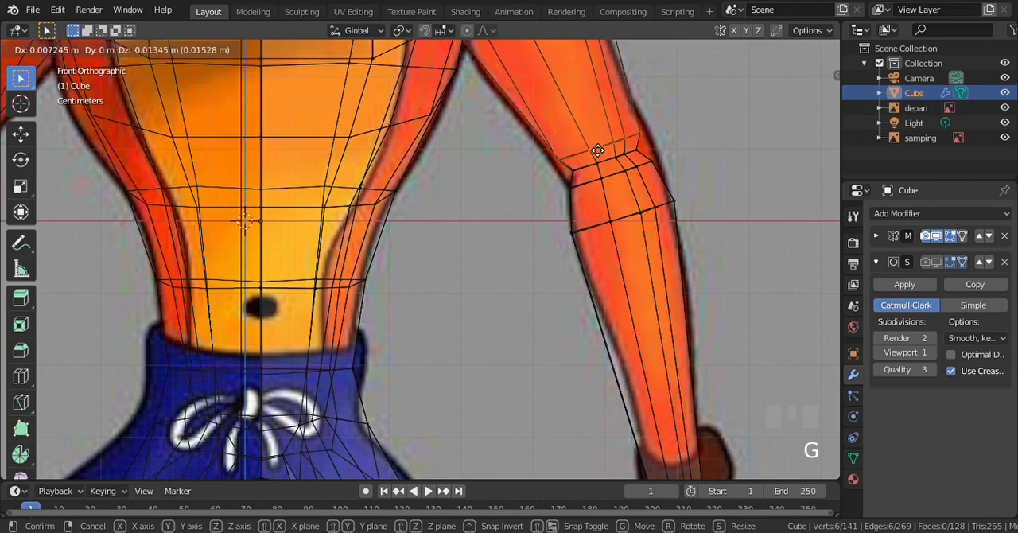
left_click(598, 150)
scroll(597, 151, "down", 4)
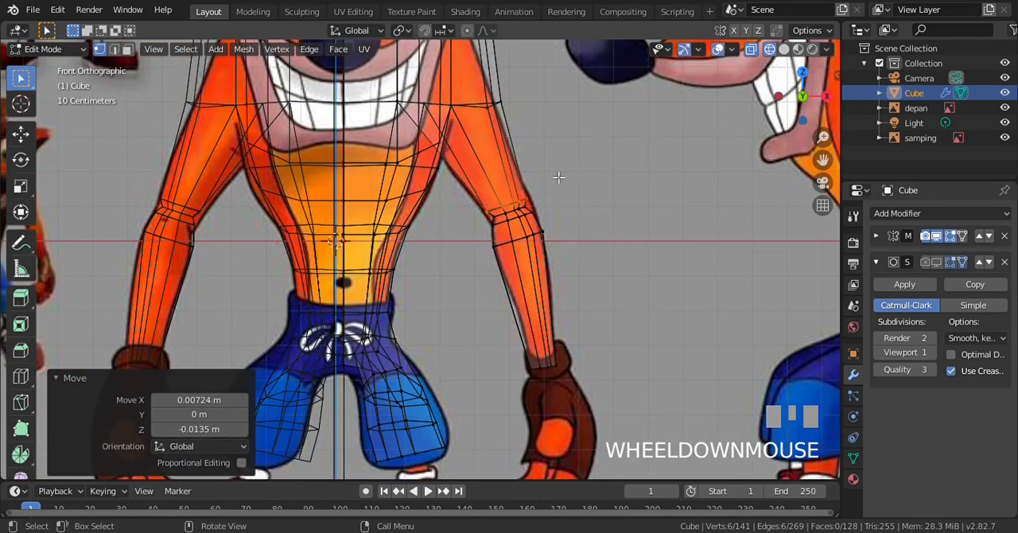
scroll(558, 176, "up", 4)
Show the body in solid shading with the Subdivision Surface displayed in the viewport, and switch to Object Mode
key("z")
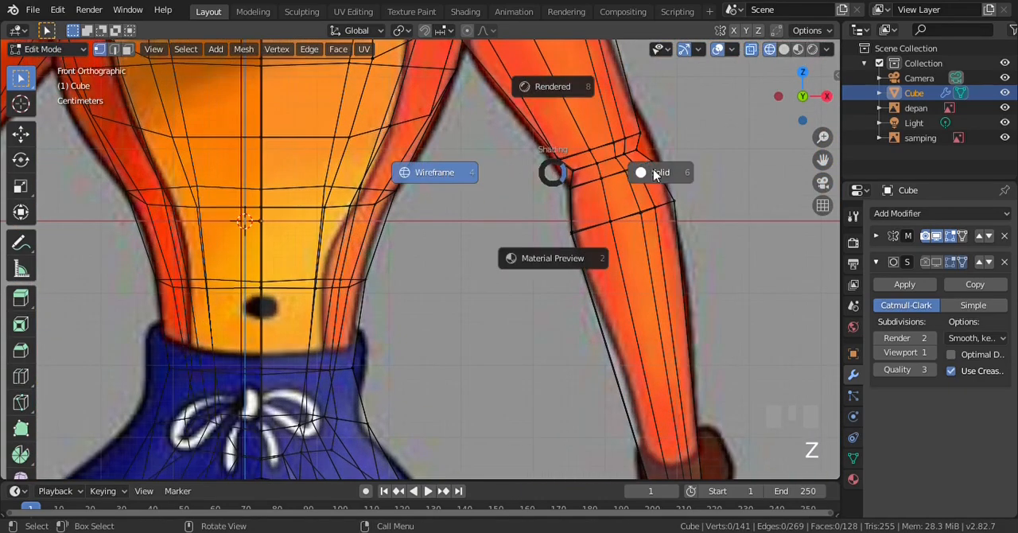
left_click(654, 174)
scroll(623, 183, "down", 4)
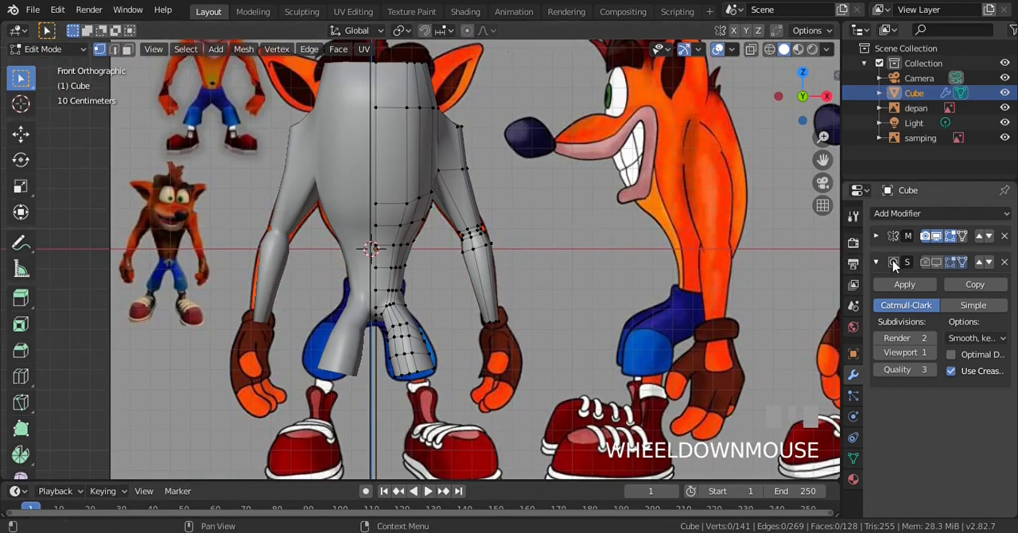
left_click(934, 265)
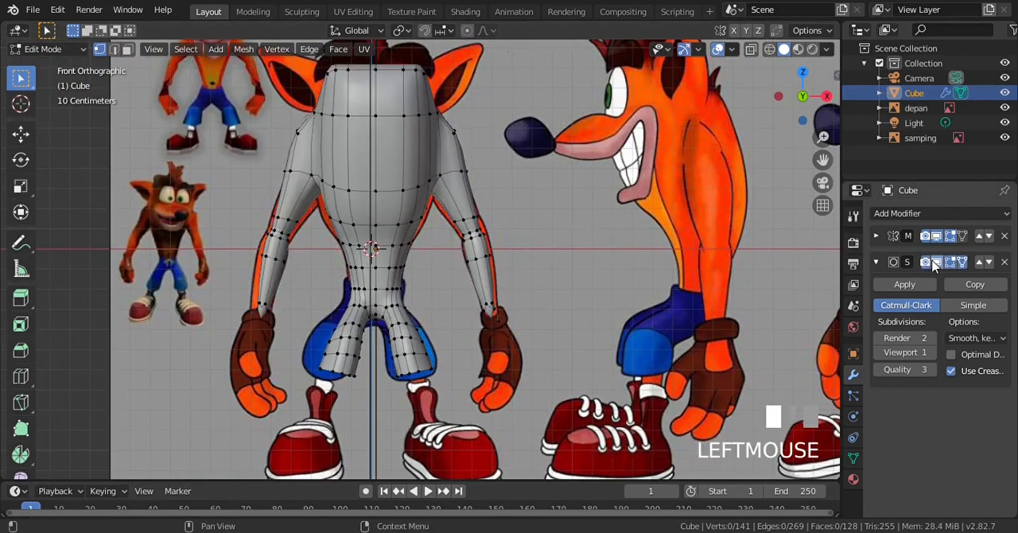
key("Tab")
scroll(513, 259, "down", 2)
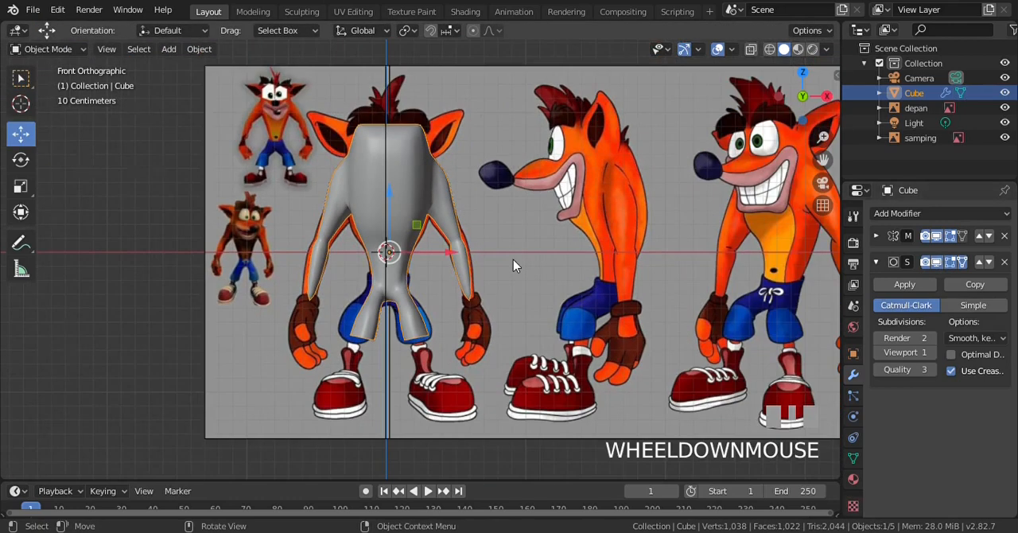
Examine the smoothed body and arms from all around, and compare the arm with the side reference
key("KP_6")
key("KP_6")
key("KP_6")
scroll(362, 219, "up", 2)
key("KP_6")
key("KP_6")
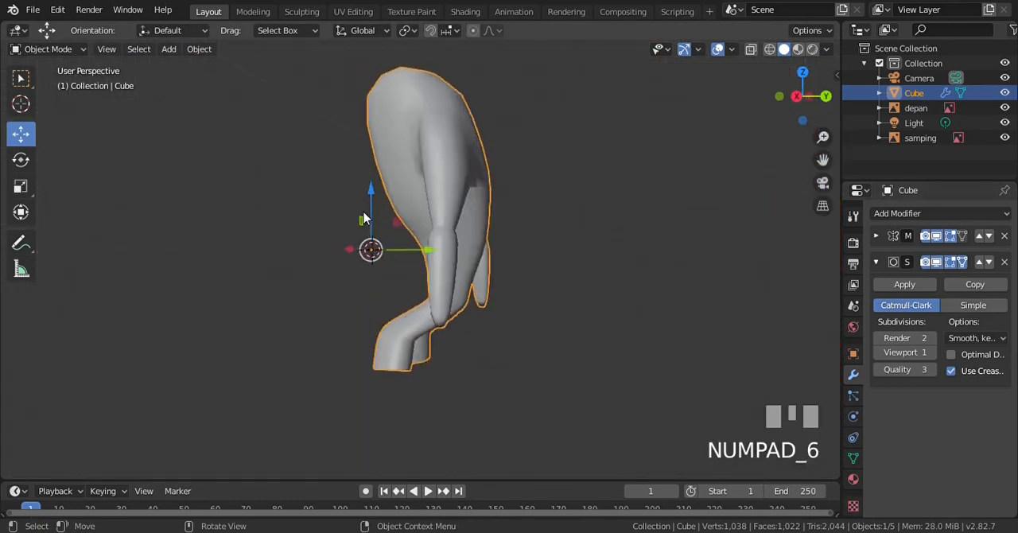
key("KP_6")
key("KP_6")
key("KP_6")
key("KP_6")
key("KP_6")
key("KP_6")
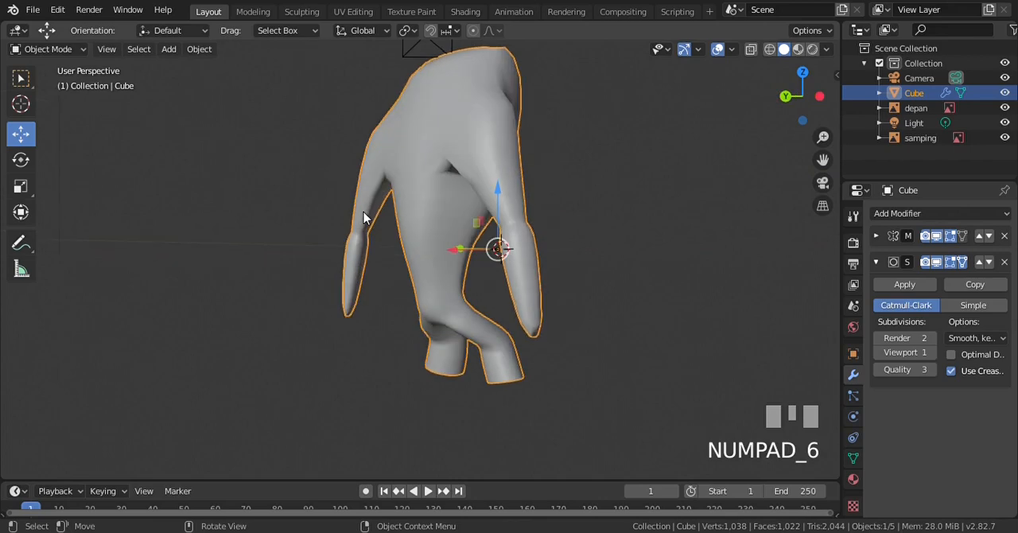
key("KP_3")
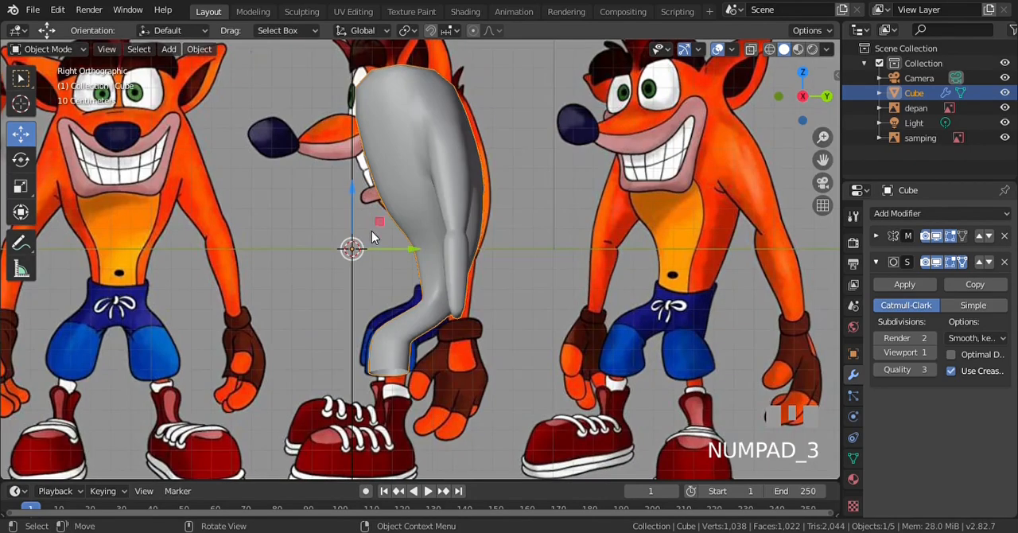
scroll(372, 232, "up", 3)
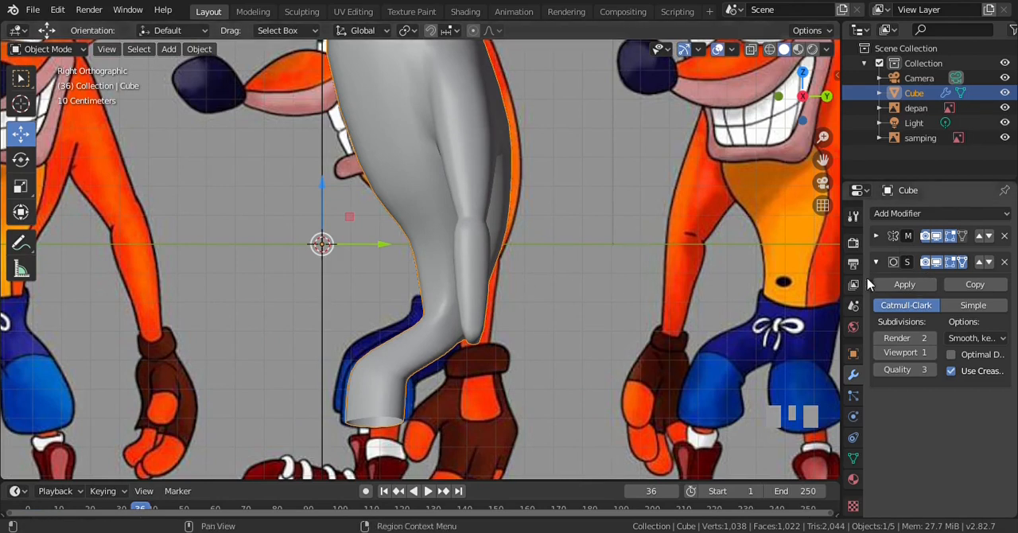
Hide the Subdivision Surface effect in the viewport and return to editing the mesh in the front view
left_click(938, 263)
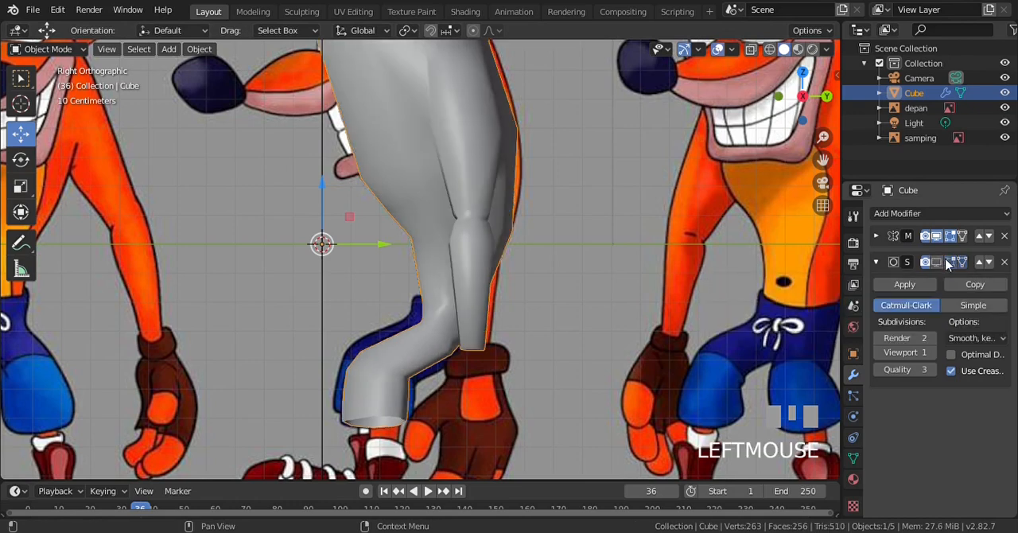
key("KP_1")
key("Tab")
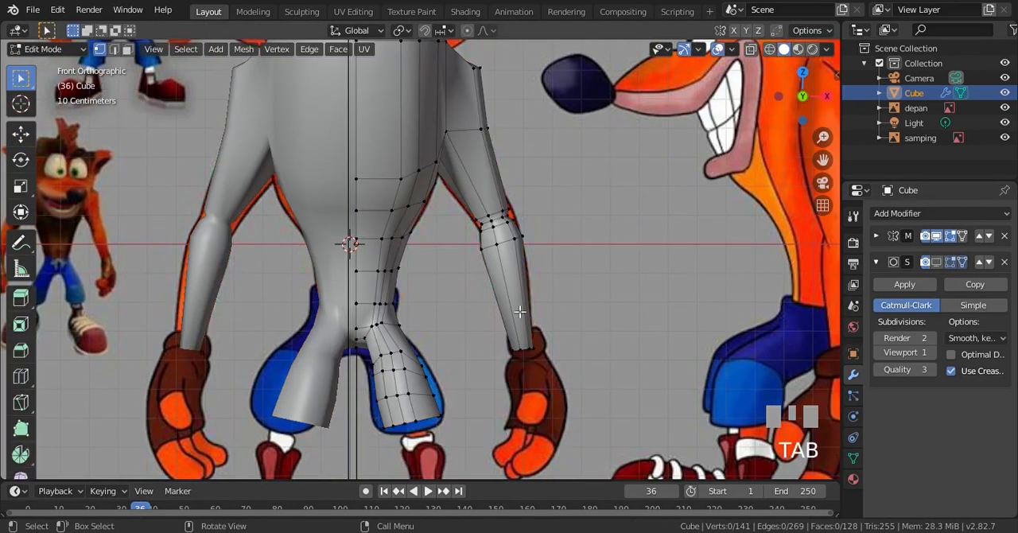
Select the wrist-end loop in wireframe shading and move it 0.0268 m up along Z
key("ctrl+KP_2")
scroll(515, 298, "up", 2)
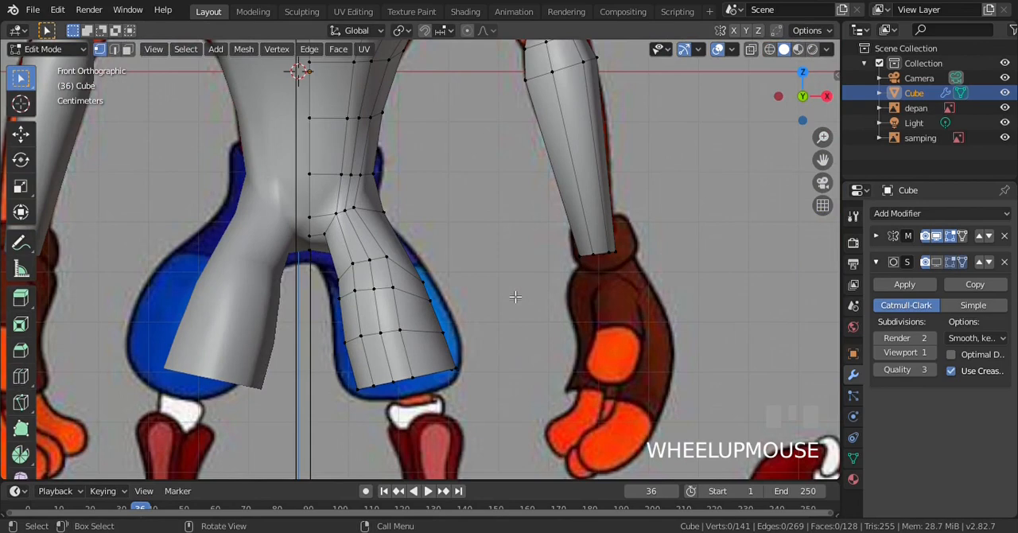
key("z")
key("4")
key("b")
left_click_drag(554, 230, 646, 279)
key("g")
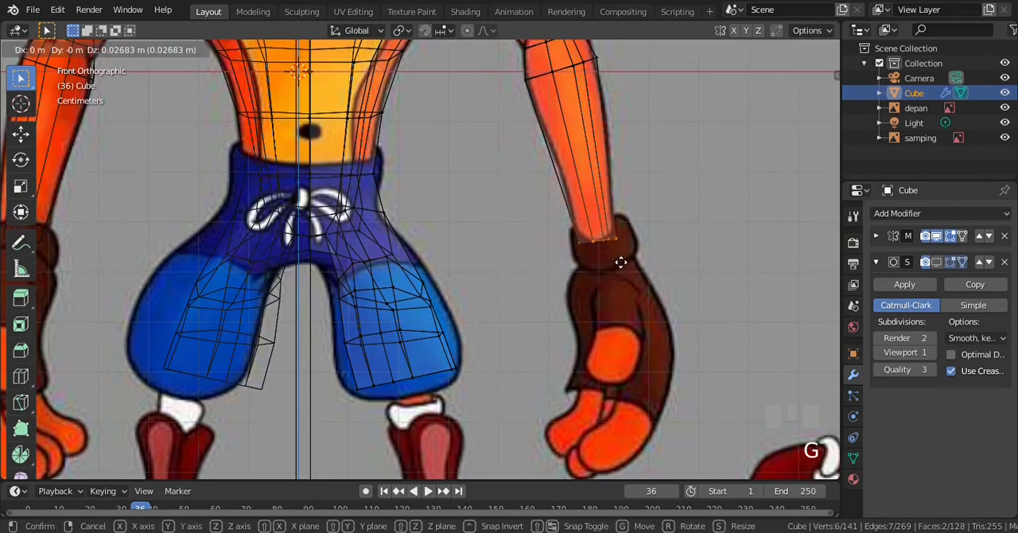
left_click(618, 260)
Move the wrist-end loop 0.0174 m down along Z in the side view and compare it with the front reference
scroll(625, 275, "down", 3)
scroll(625, 275, "down", 1)
key("KP_3")
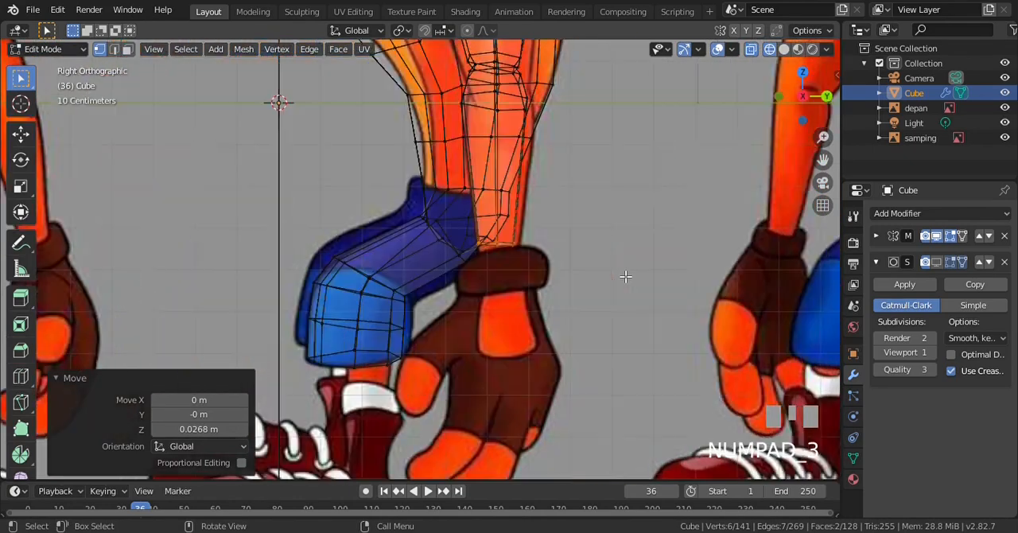
scroll(525, 236, "up", 2)
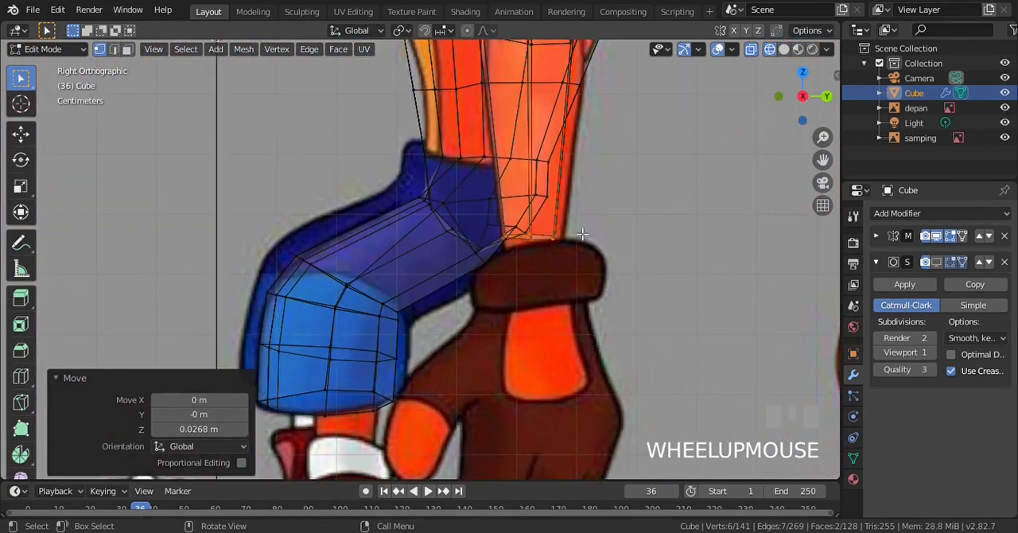
key("g")
left_click(583, 267)
key("KP_1")
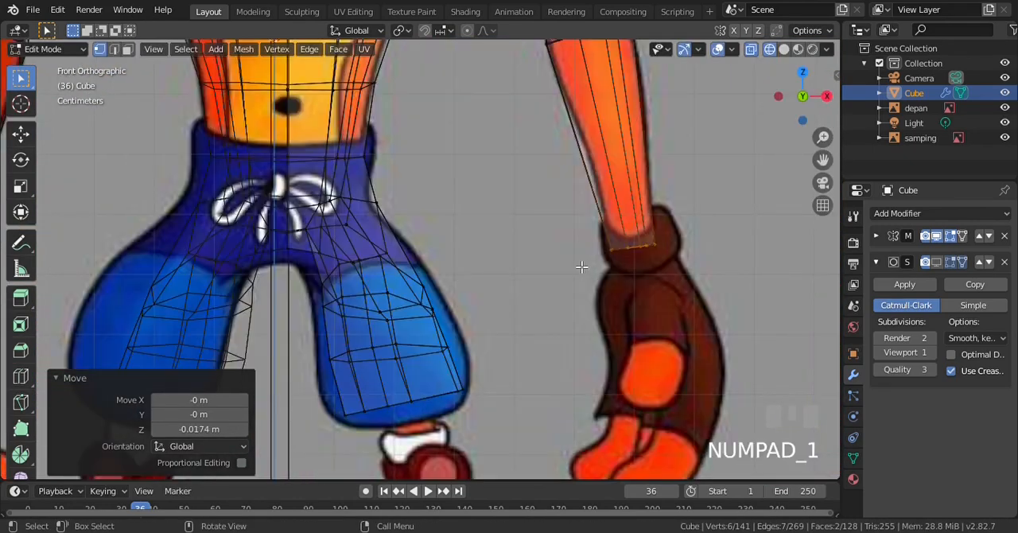
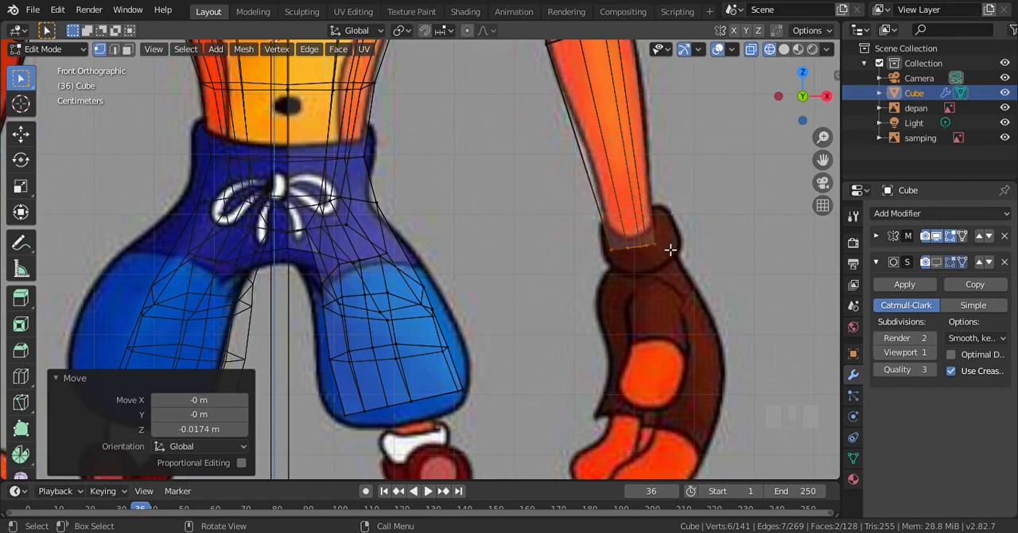
Extrude the wrist-end loop, enlarging it by 1.75, and raise it 0.0293 m along Z as the cuff's flared rim
key("e")
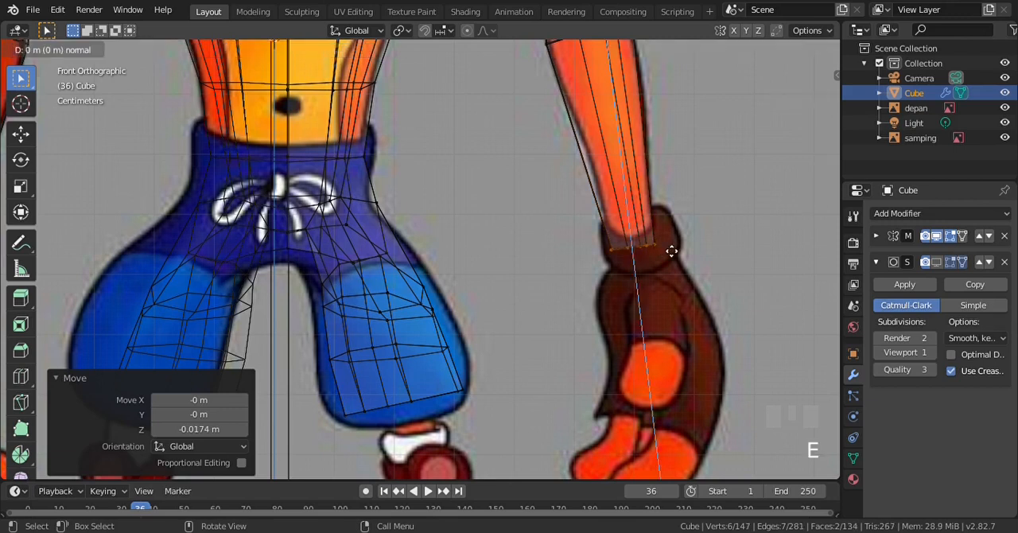
key("s")
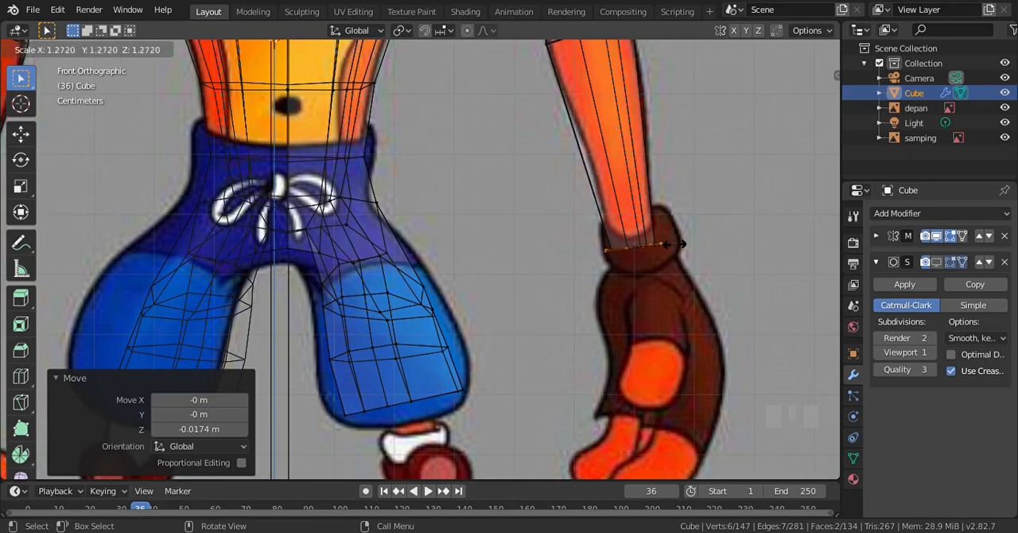
left_click(693, 251)
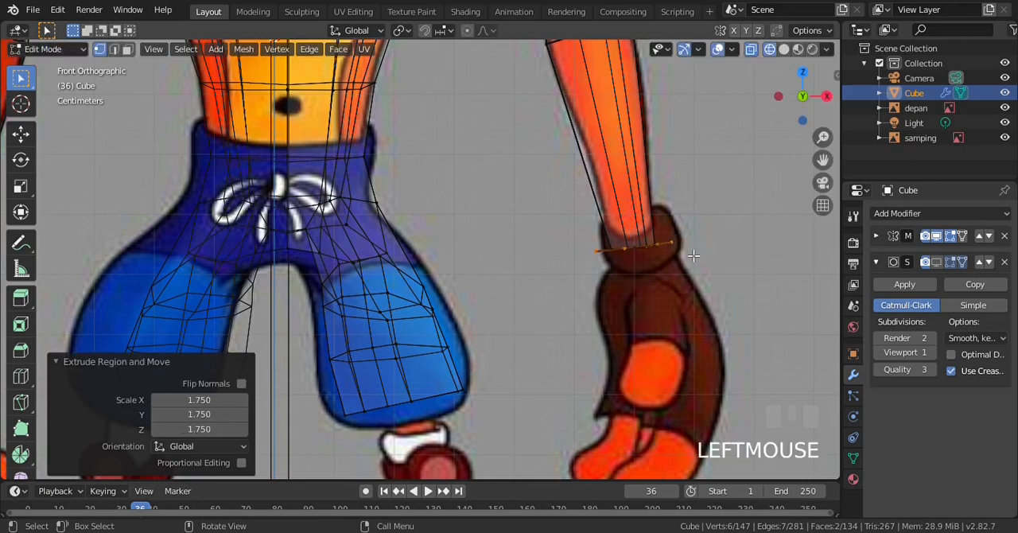
scroll(693, 255, "up", 2)
key("g")
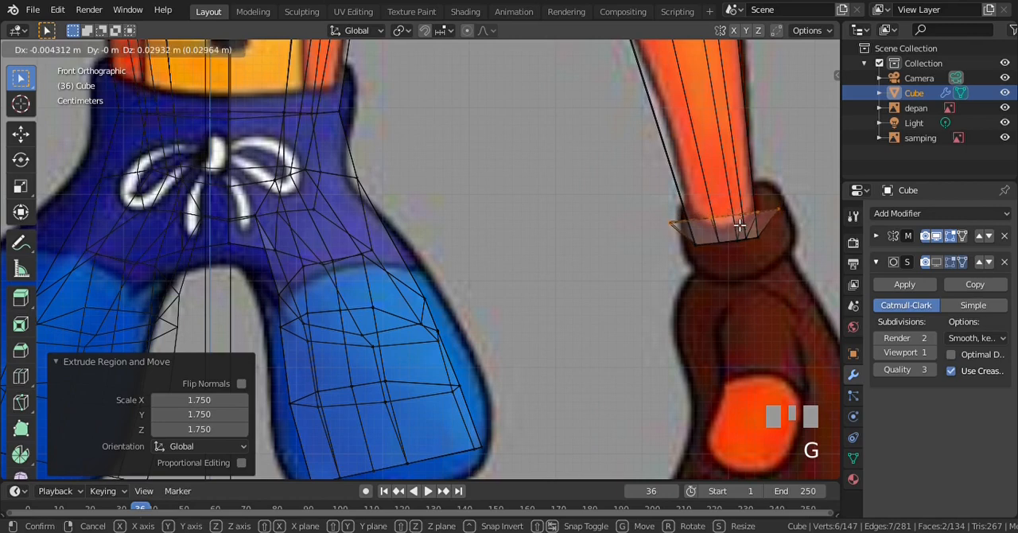
left_click(740, 226)
scroll(674, 234, "down", 2)
Scale the cuff's rim loop by 1.154 in the side view and compare it with the front reference
key("KP_3")
scroll(575, 226, "up", 3)
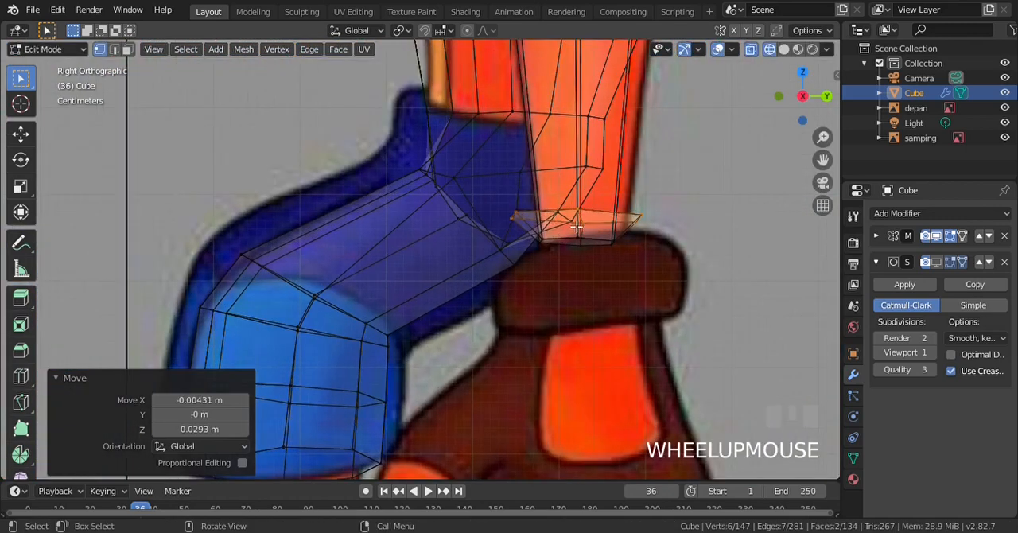
key("s")
left_click(669, 238)
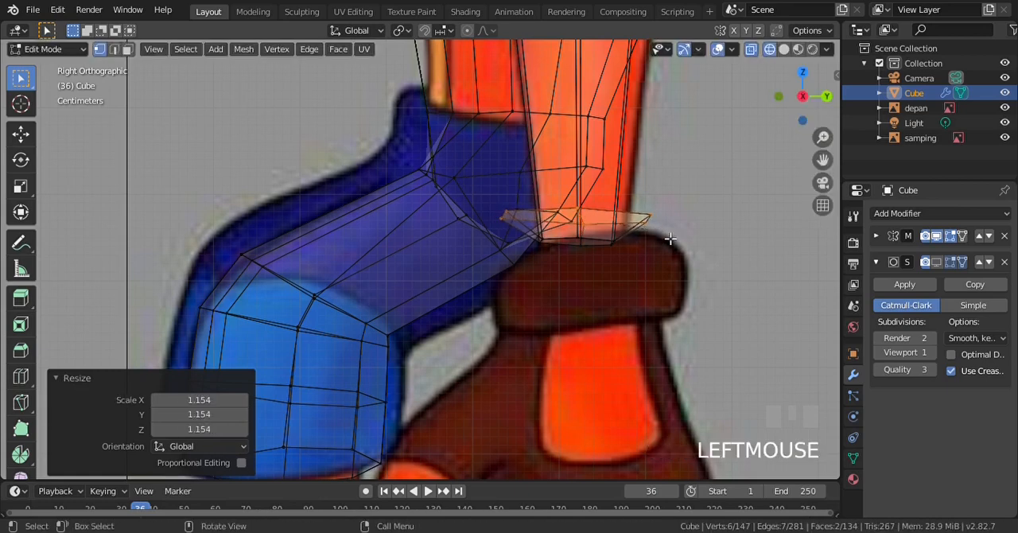
key("KP_1")
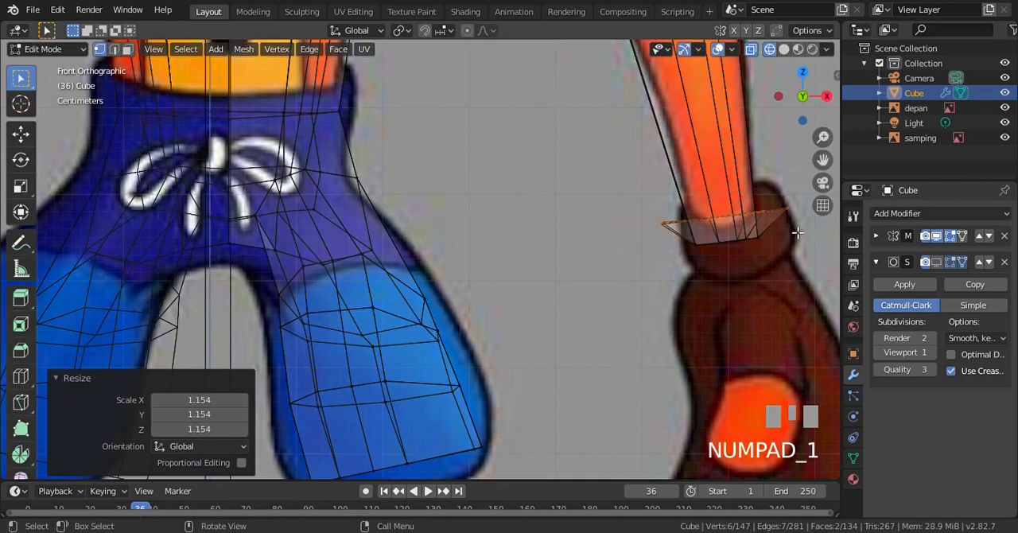
key("KP_2")
key("KP_1")
Scale the cuff's rim loop by 0.912 in the side view and return to the front view
key("KP_3")
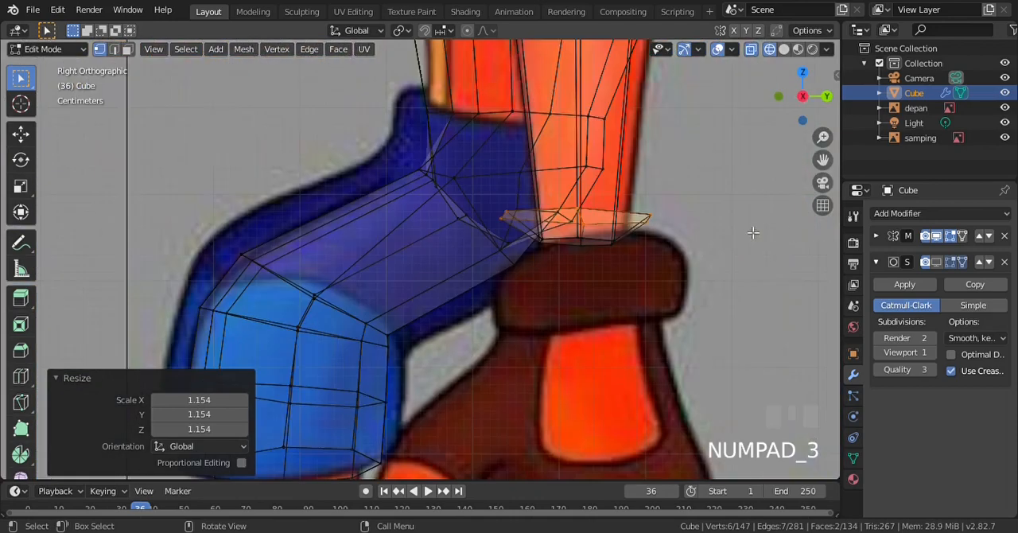
key("s")
left_click(698, 236)
key("KP_1")
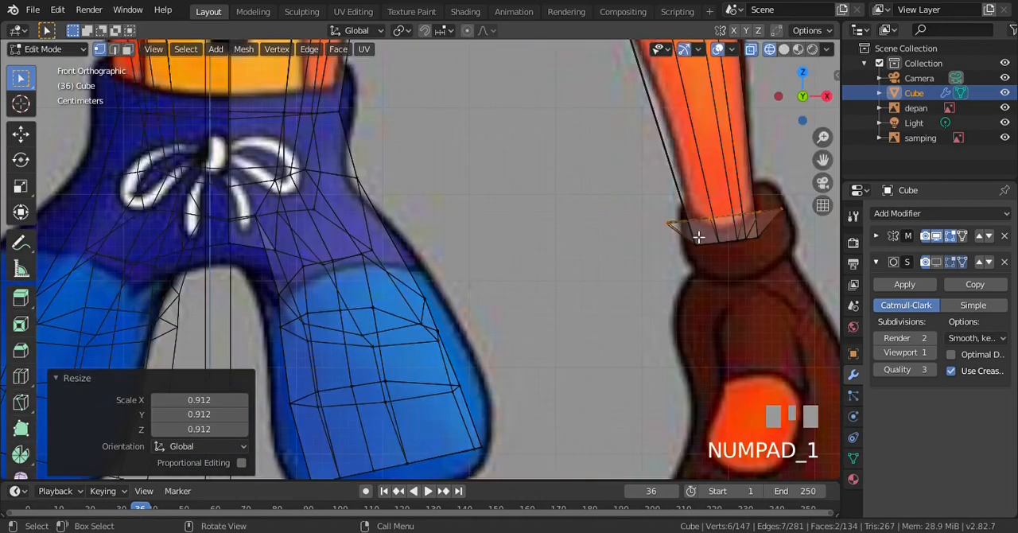
Extrude the rim loop 0.0655 m down along its normal and flatten the new lower loop by 0.105 on Z
key("e")
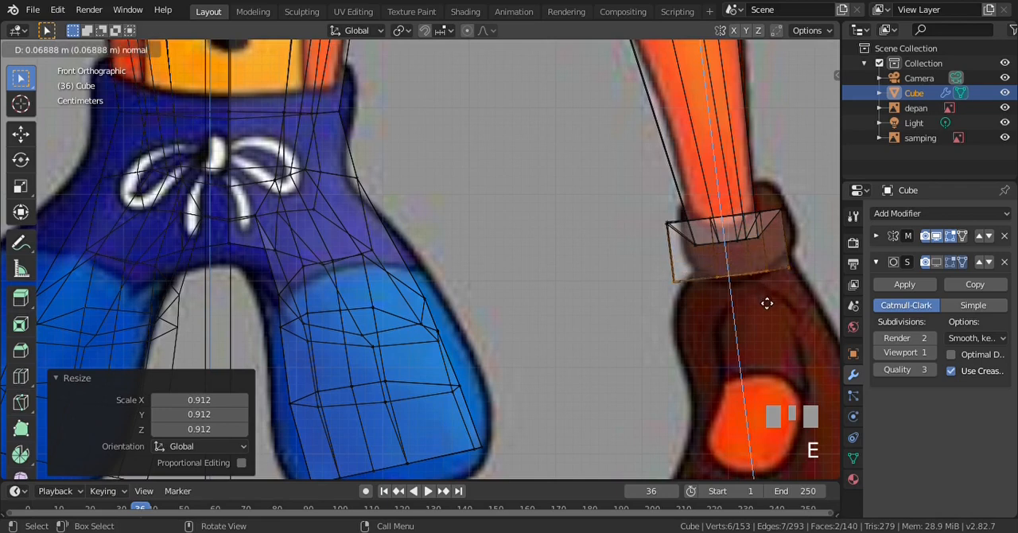
left_click(766, 297)
key("KP_3")
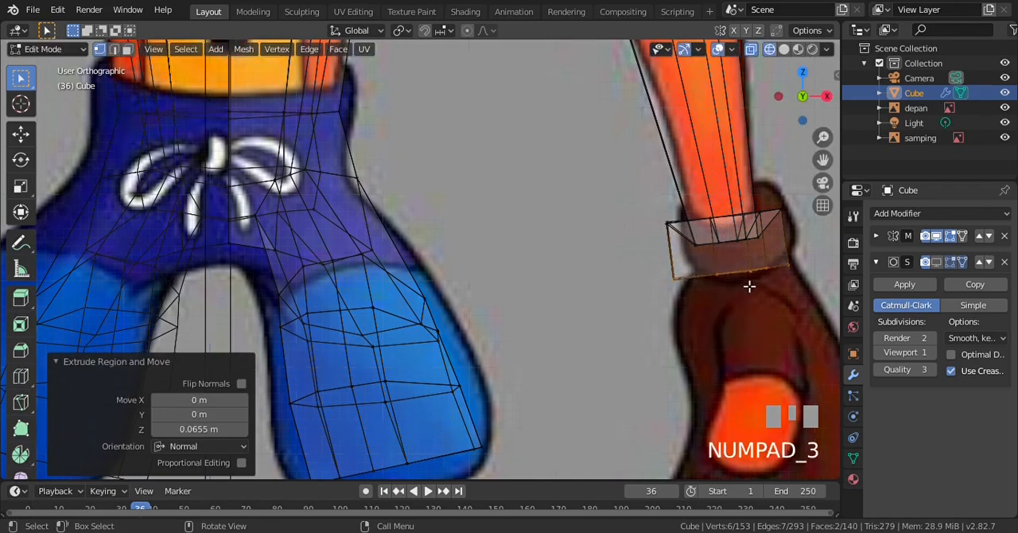
scroll(634, 264, "up", 1)
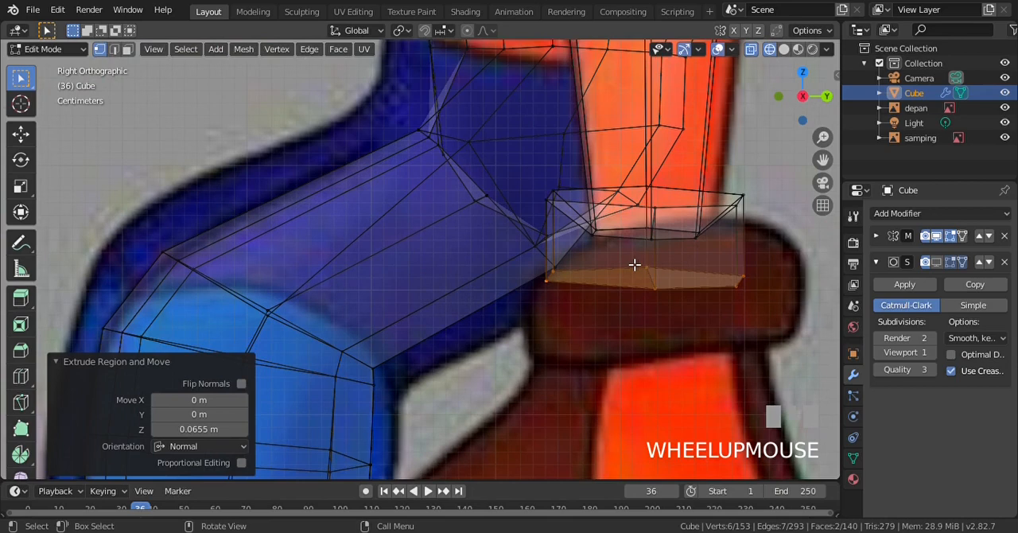
left_click(21, 186)
left_click_drag(650, 229, 650, 269)
key("KP_1")
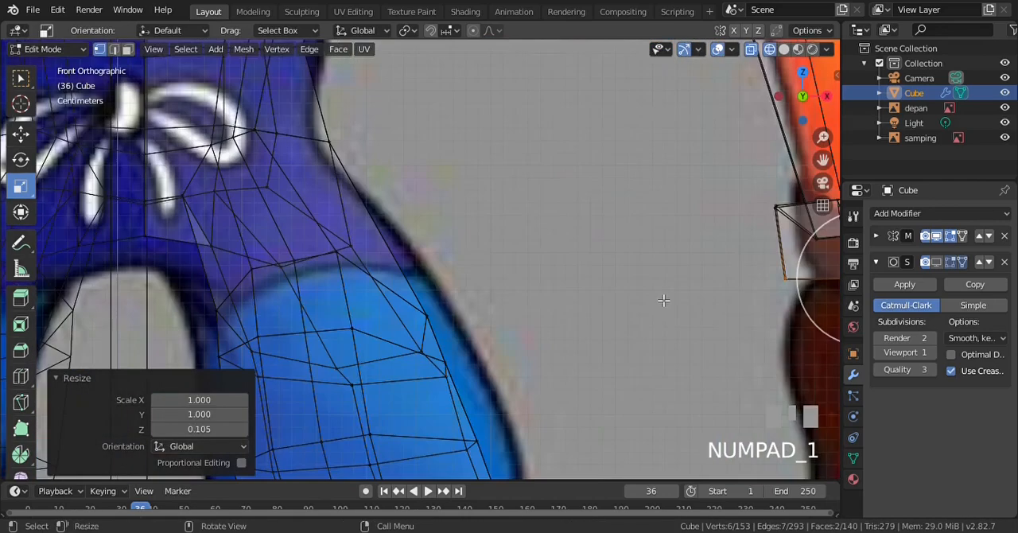
Rotate the cuff's lower loop by -4.08° in the front view and raise it 0.00479 m along Z
scroll(664, 298, "down", 1)
left_click(20, 133)
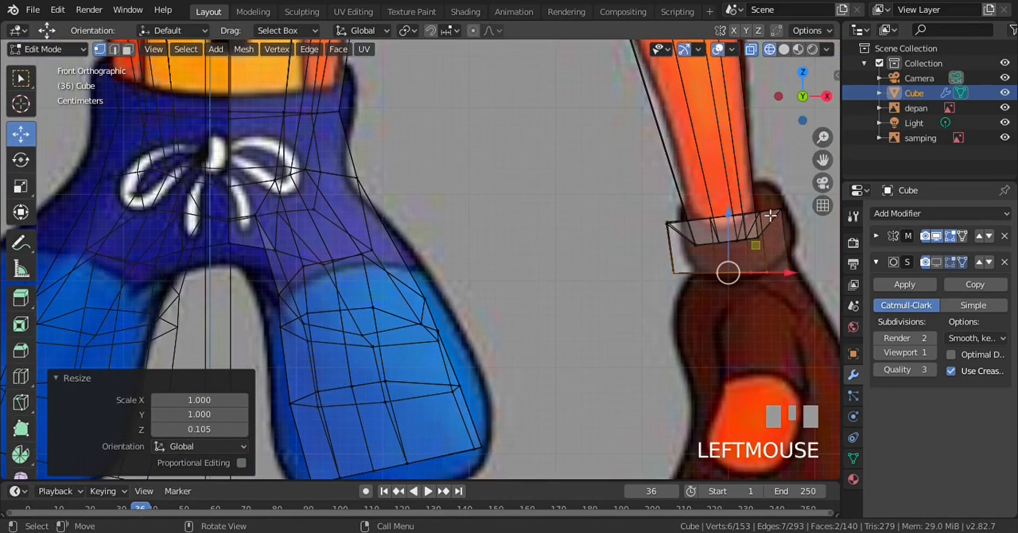
key("r")
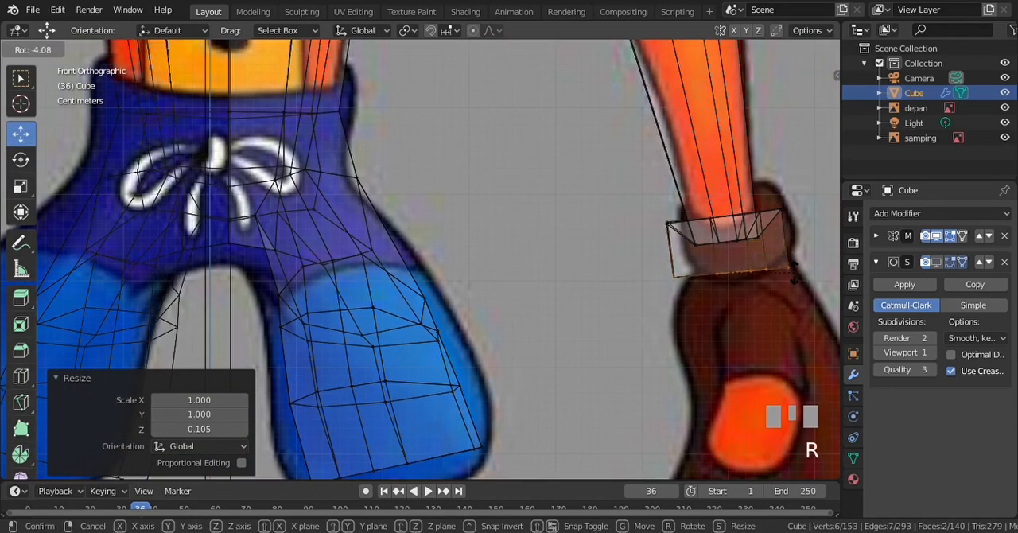
left_click(795, 276)
key("ctrl+KP_6")
key("ctrl+KP_6")
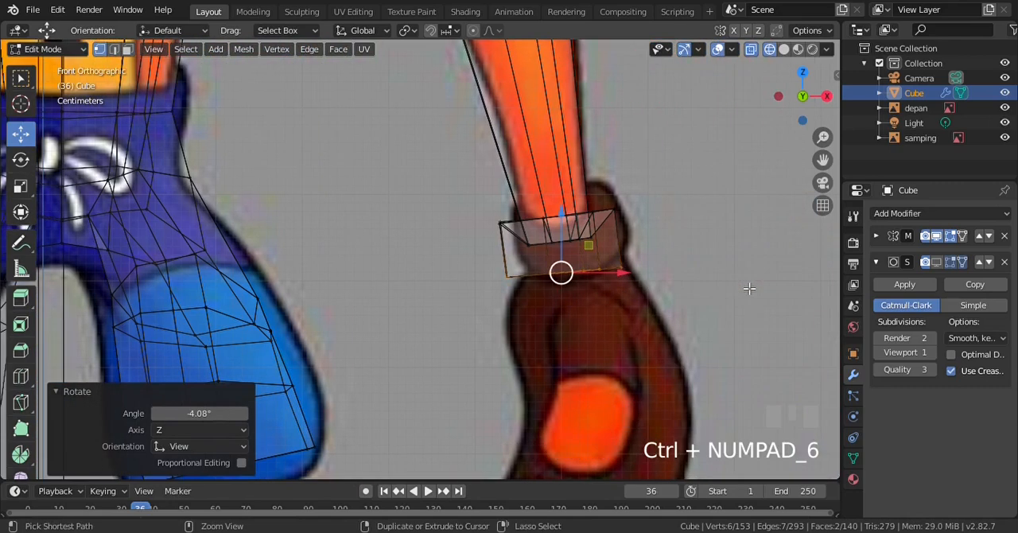
scroll(730, 286, "up", 1)
left_click_drag(628, 235, 629, 226)
scroll(693, 311, "up", 1)
scroll(694, 311, "down", 1)
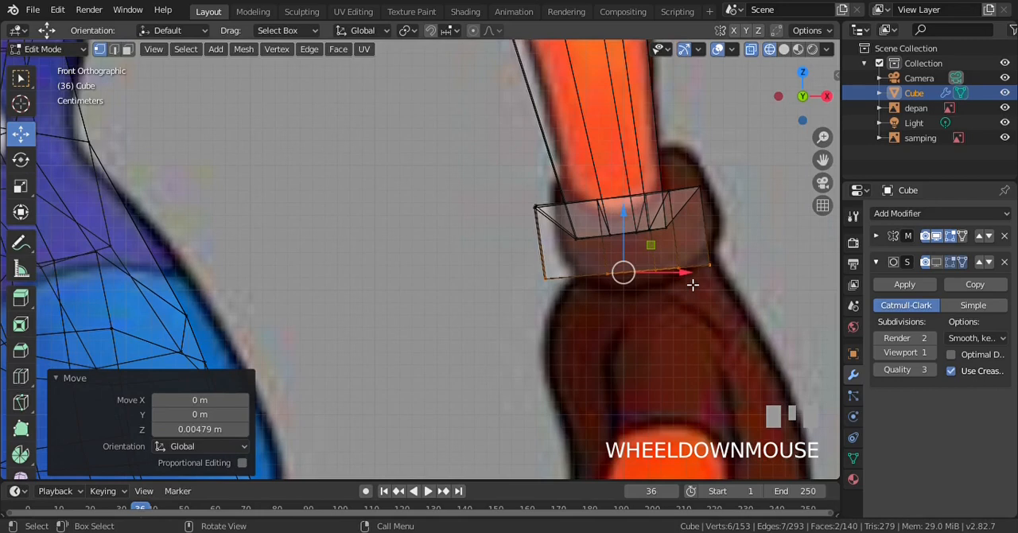
Extrude the cuff's lower loop 0.0169 m along its normal and shrink the new loop inward
key("e")
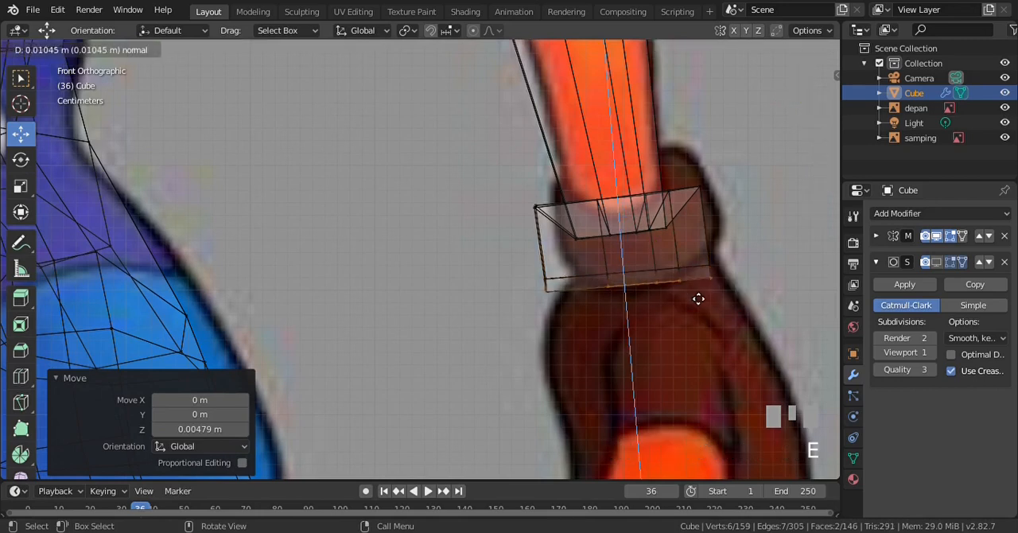
left_click(697, 298)
key("s")
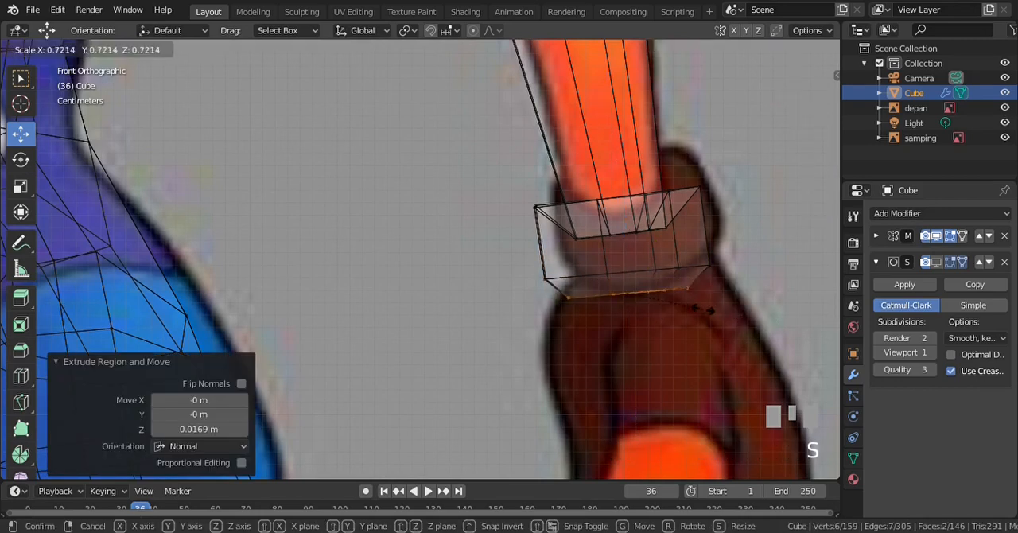
left_click(713, 311)
Move the shrunken loop 0.00299 m down along Z and compare the cuff with the front and side references
left_click_drag(631, 250, 649, 260)
key("KP_3")
key("KP_1")
key("KP_3")
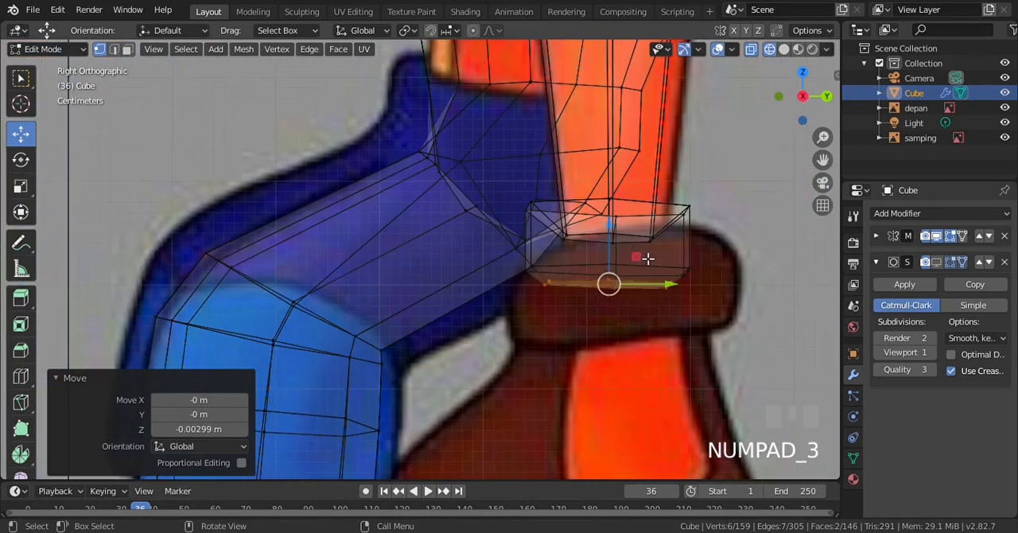
Extrude the cuff's bottom loop 0.226 m down along its normal to form the hand, and compare it with the front reference
scroll(648, 259, "down", 1)
key("ctrl+KP_2")
key("ctrl+KP_2")
key("ctrl+KP_2")
key("ctrl+KP_2")
key("ctrl+KP_2")
key("ctrl+KP_2")
key("ctrl+KP_2")
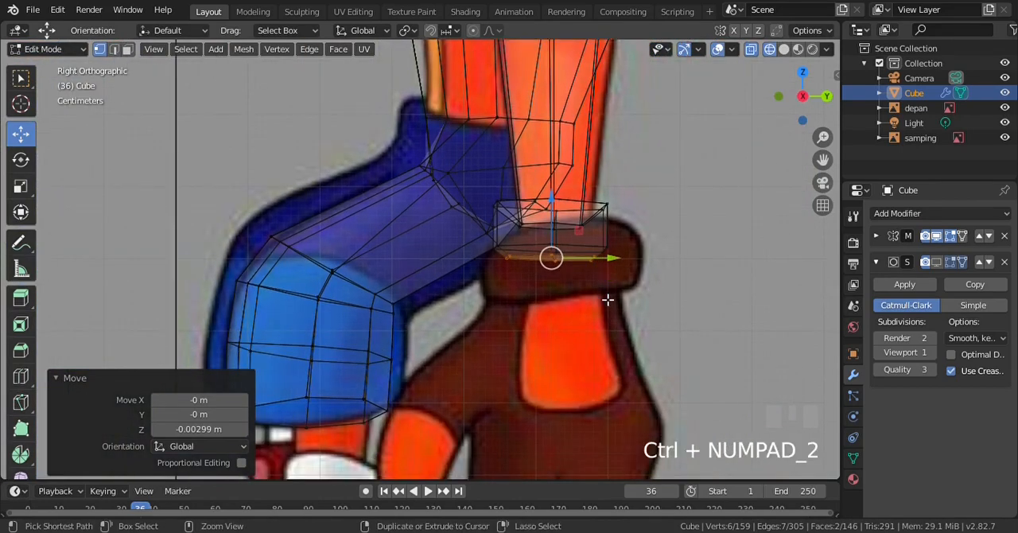
key("e")
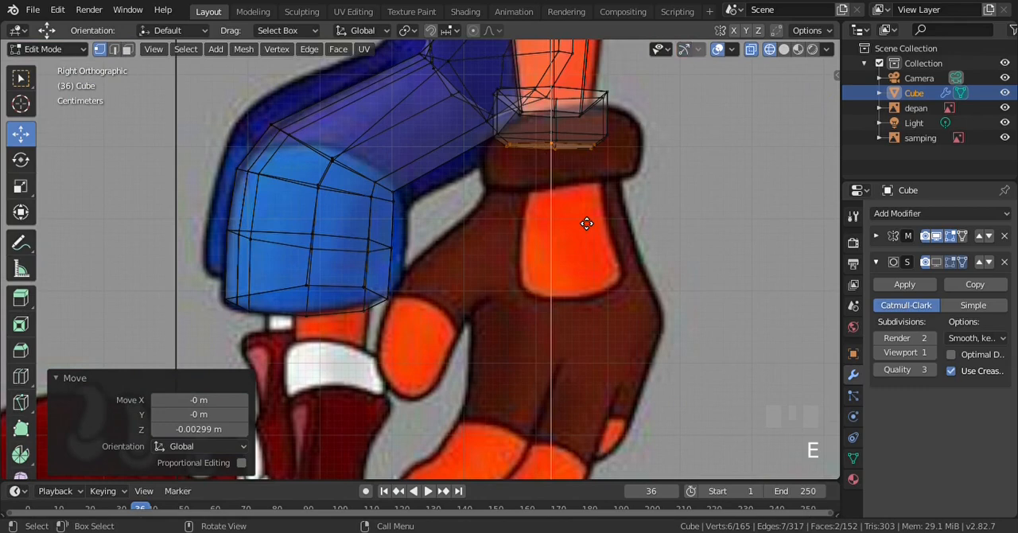
left_click(589, 388)
key("KP_1")
scroll(597, 268, "up", 1)
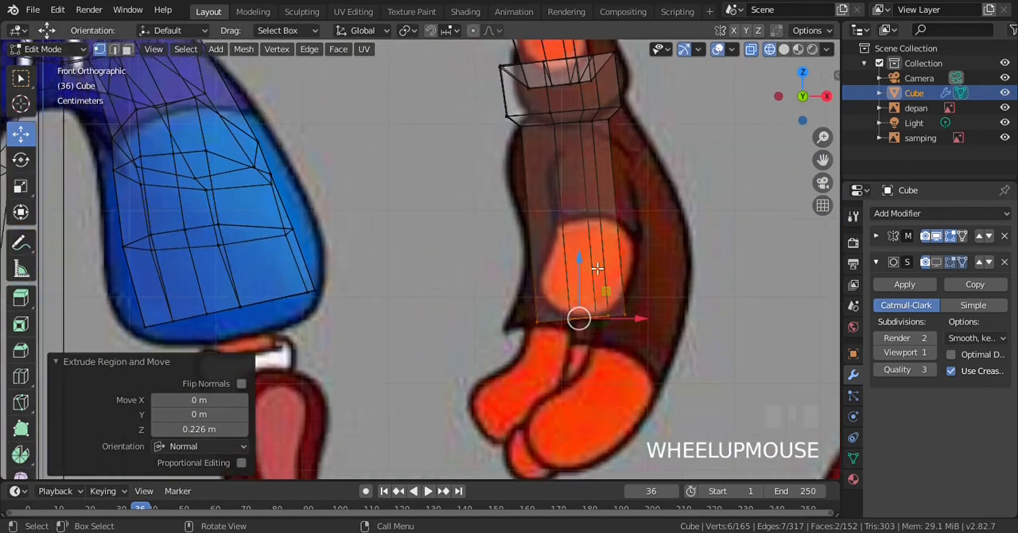
Clear the selection and examine the cuff and hand block in solid shading against the side reference
key("KP_3")
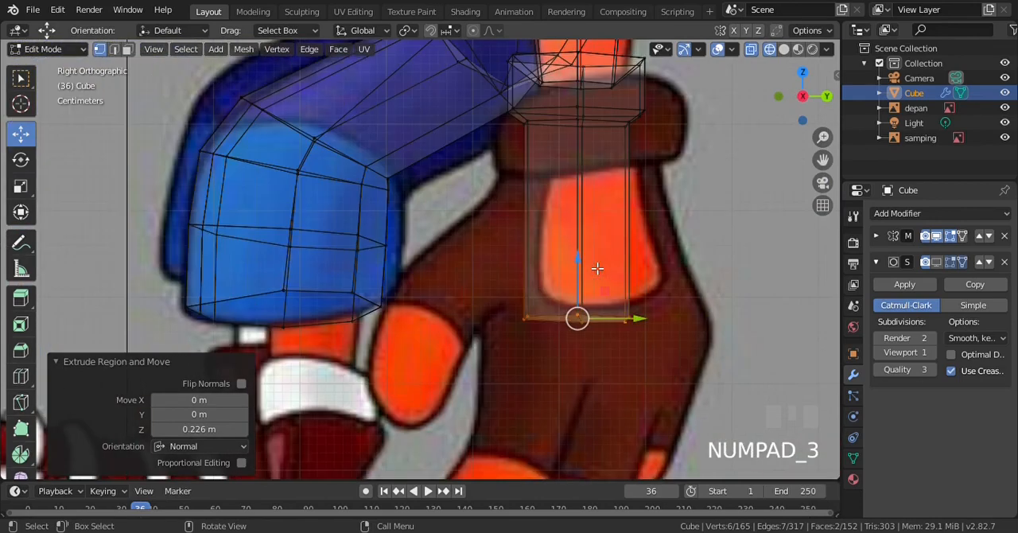
key("z")
left_click(683, 228)
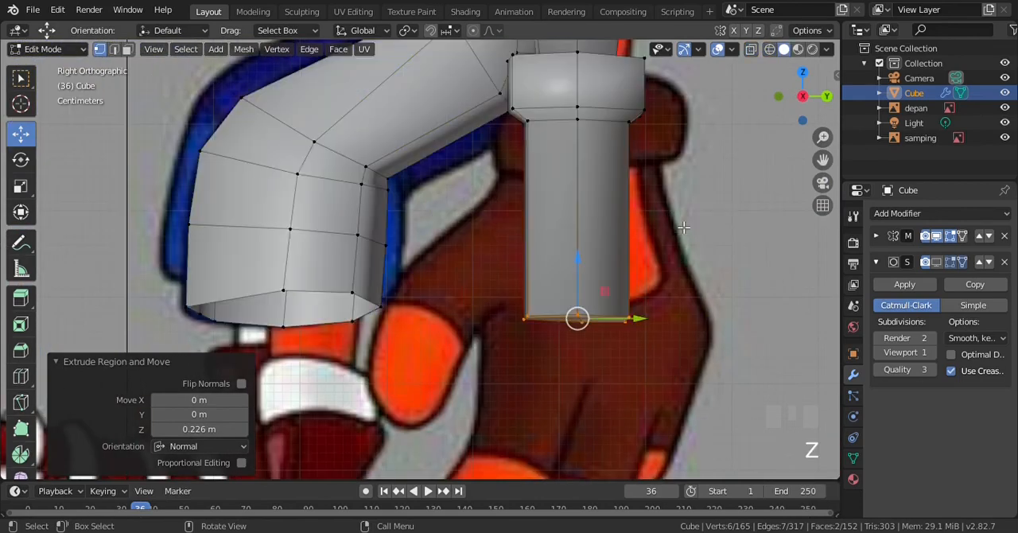
scroll(683, 227, "down", 2)
key("a")
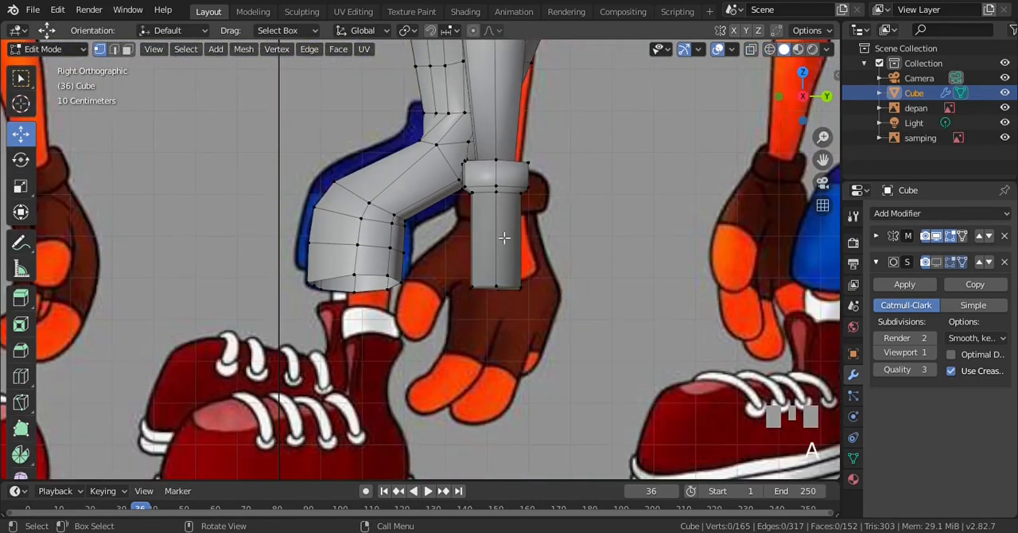
scroll(502, 238, "down", 2)
scroll(504, 239, "up", 1)
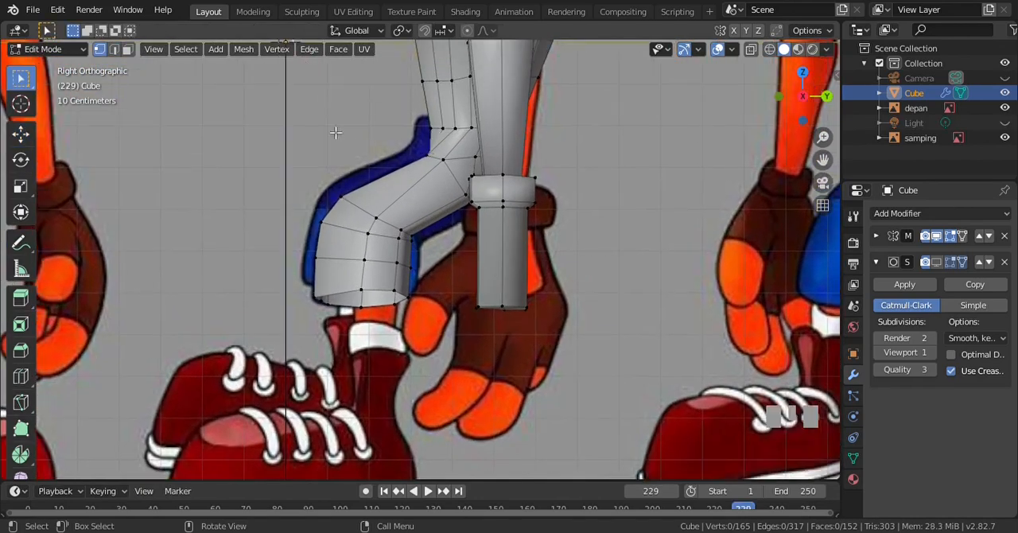
Select the hand block's rear side face in wireframe shading and extrude it 0.0735 m along its normal
left_click(127, 49)
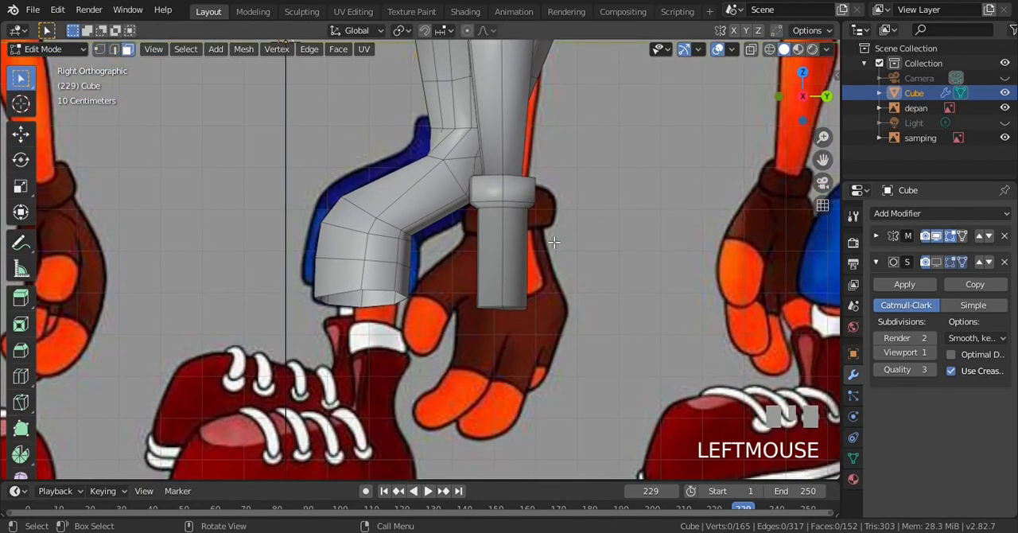
key("z")
key("KP_4")
left_click(523, 259)
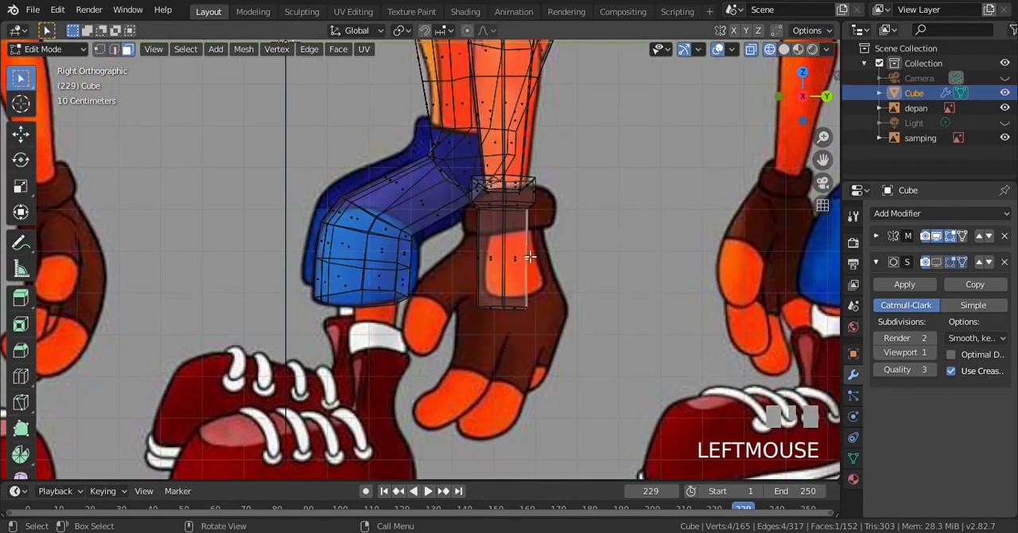
key("e")
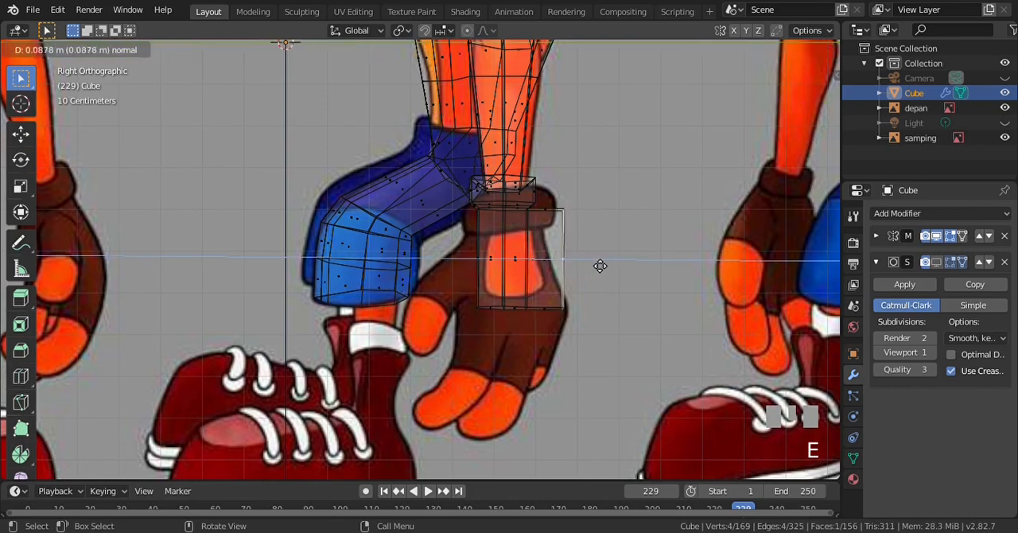
left_click(593, 264)
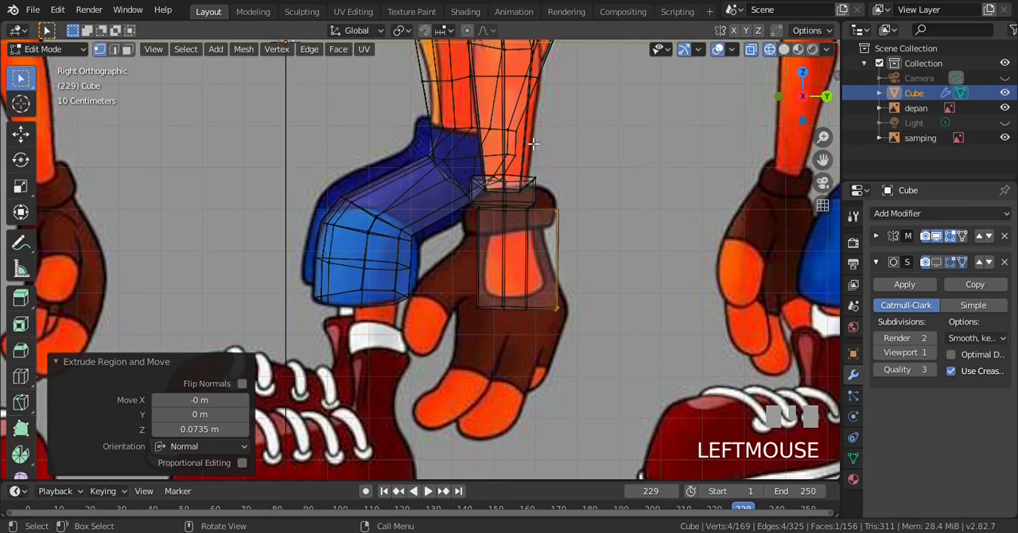
Move the upper two vertices of the rear extrusion inward and down to taper it toward the cuff
scroll(554, 158, "up", 2)
scroll(554, 158, "up", 1)
key("a")
key("b")
left_click_drag(641, 160, 677, 212)
key("g")
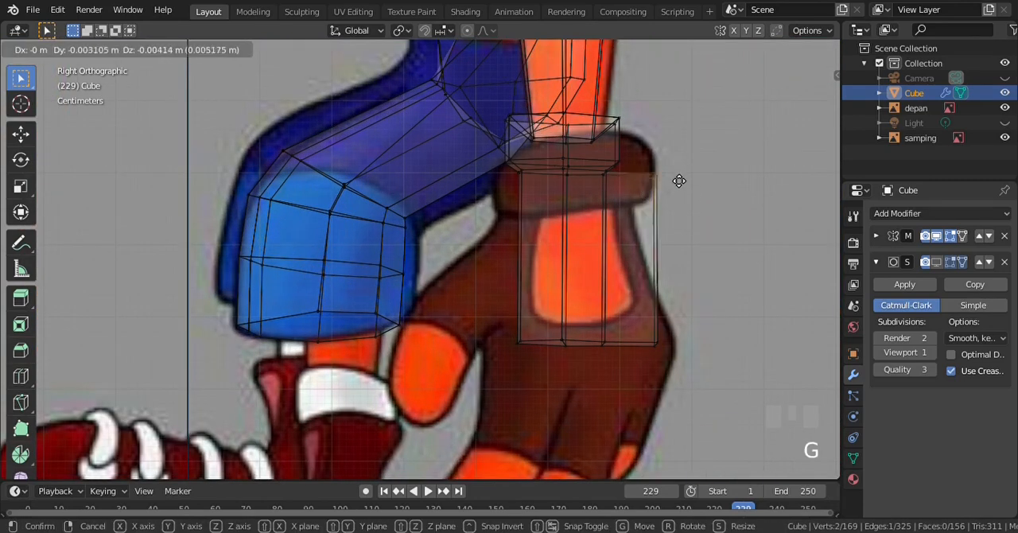
left_click(662, 184)
Move the two bottom vertices where the hand block meets its rear extrusion slightly backward along Y
key("a")
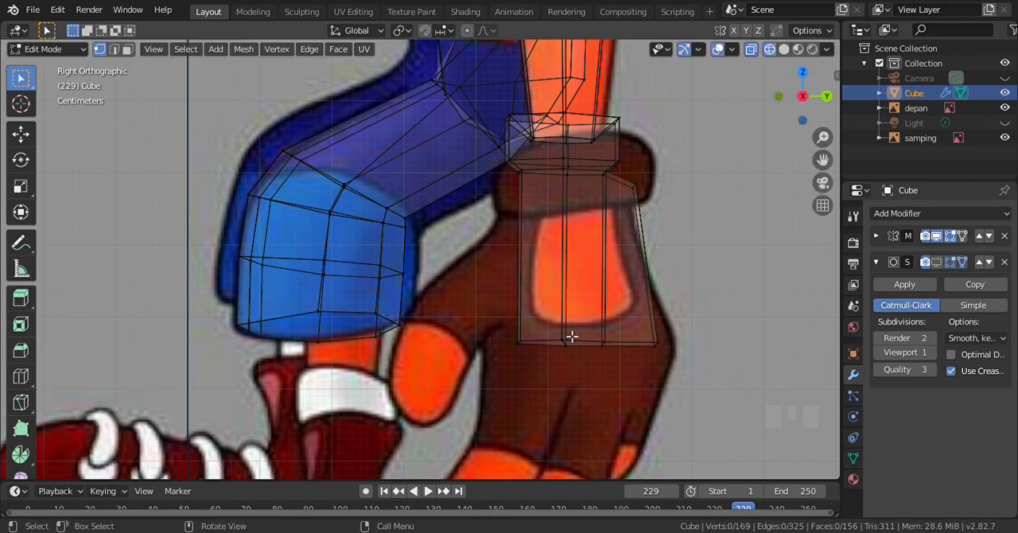
key("b")
left_click_drag(589, 325, 631, 361)
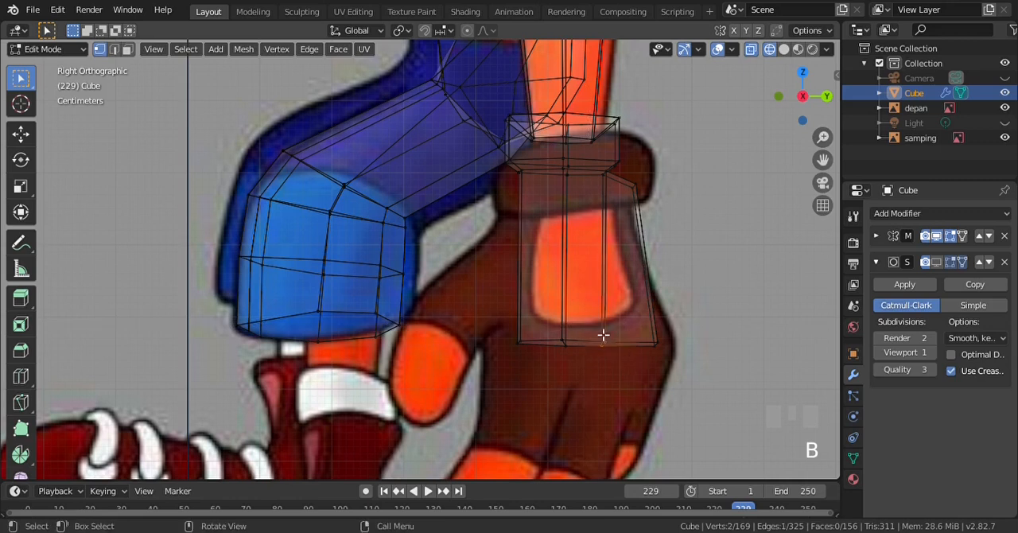
left_click(20, 185)
left_click(21, 134)
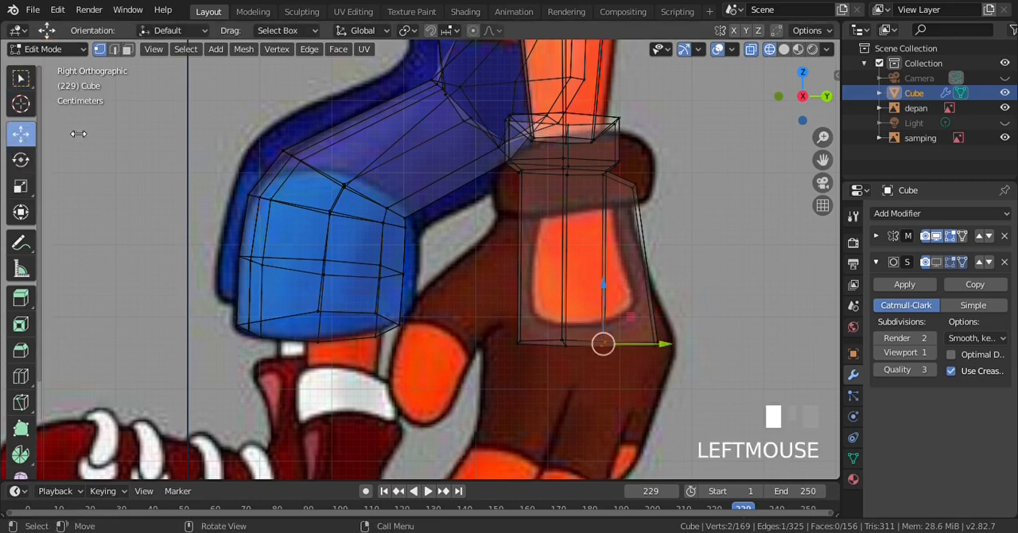
left_click(672, 347)
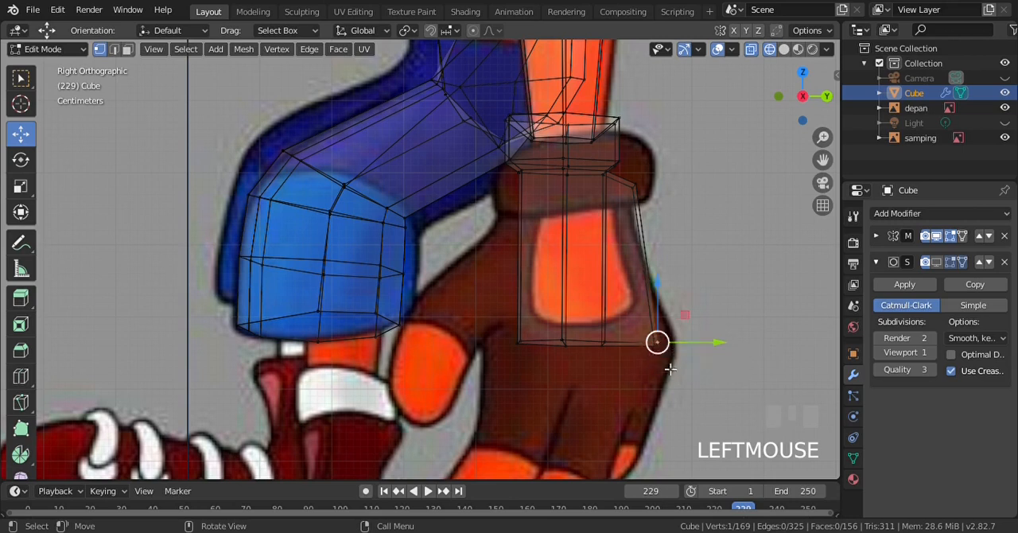
key("ctrl+z")
key("ctrl+z")
key("ctrl+z")
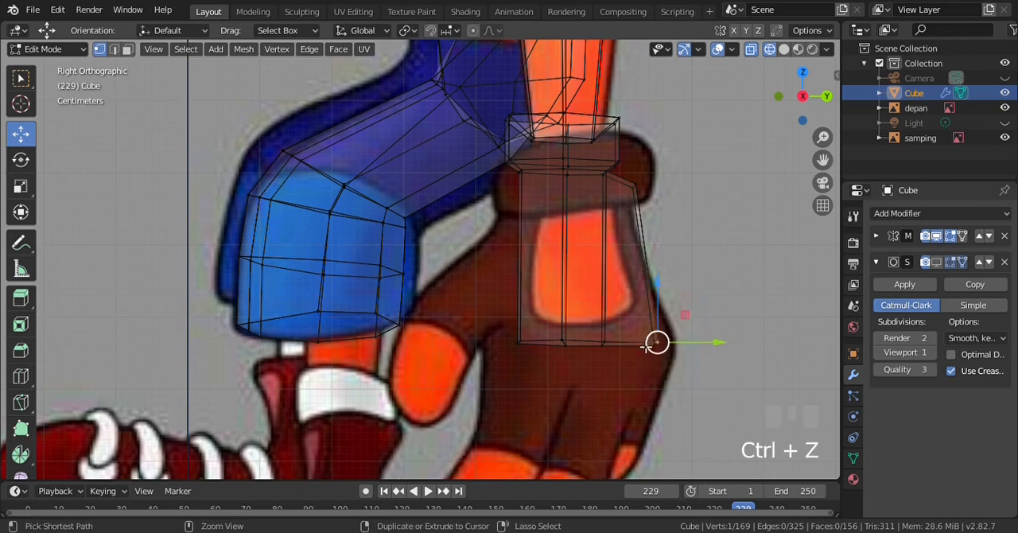
left_click_drag(665, 350, 673, 347)
key("a")
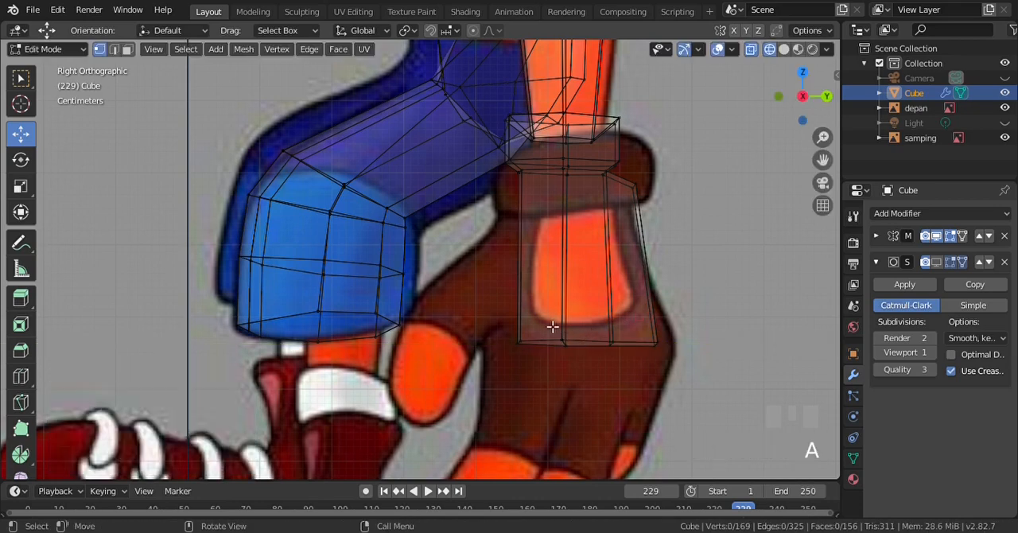
Move the hand block's front bottom vertices forward along Y to flare its front edge toward the glove outline
key("b")
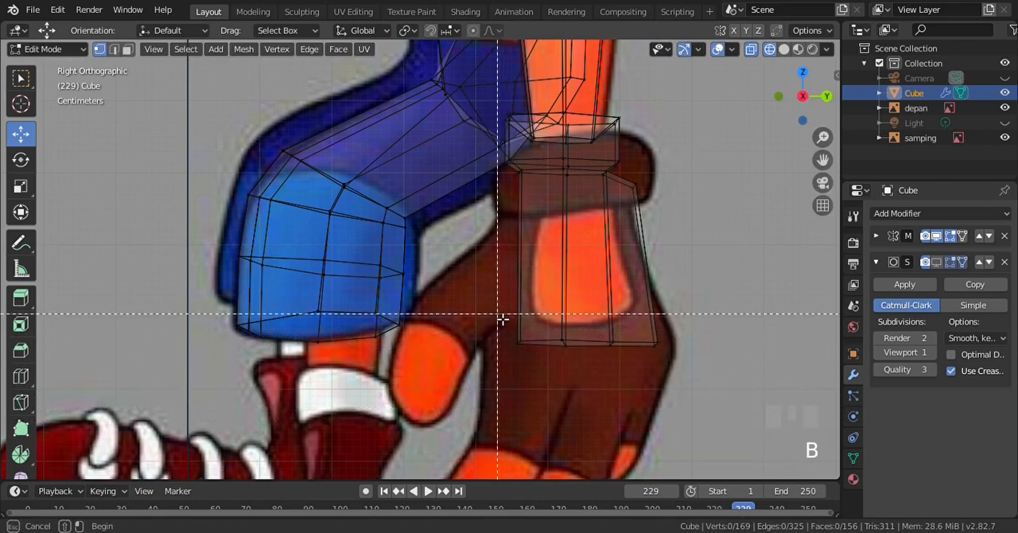
left_click_drag(502, 319, 559, 346)
key("alt+a")
Move the hand's rear bottom vertices, at the joint and at the outer rear edge, backward to flare the rear side
key("b")
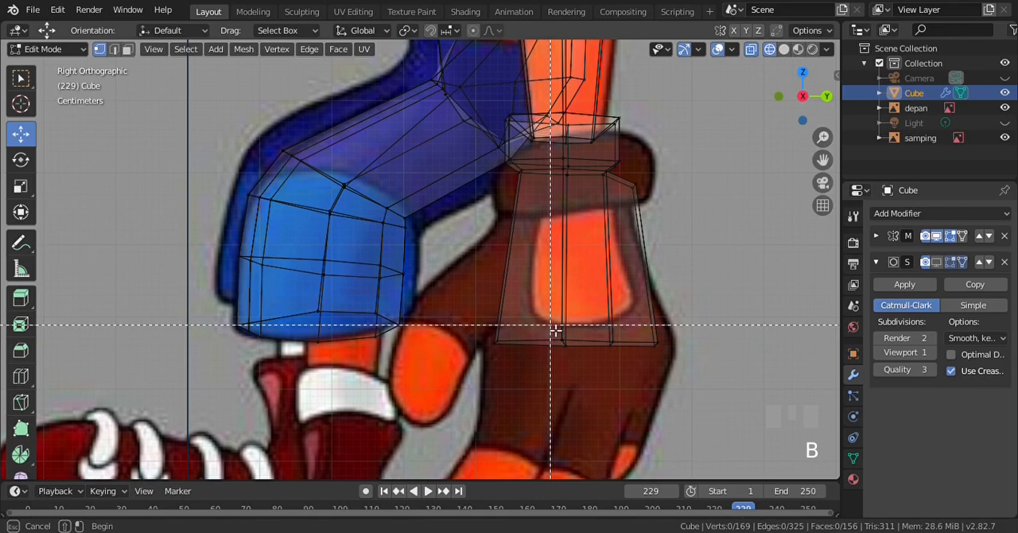
left_click_drag(613, 331, 709, 345)
key("alt+a")
key("b")
left_click_drag(670, 337, 736, 357)
key("alt+a")
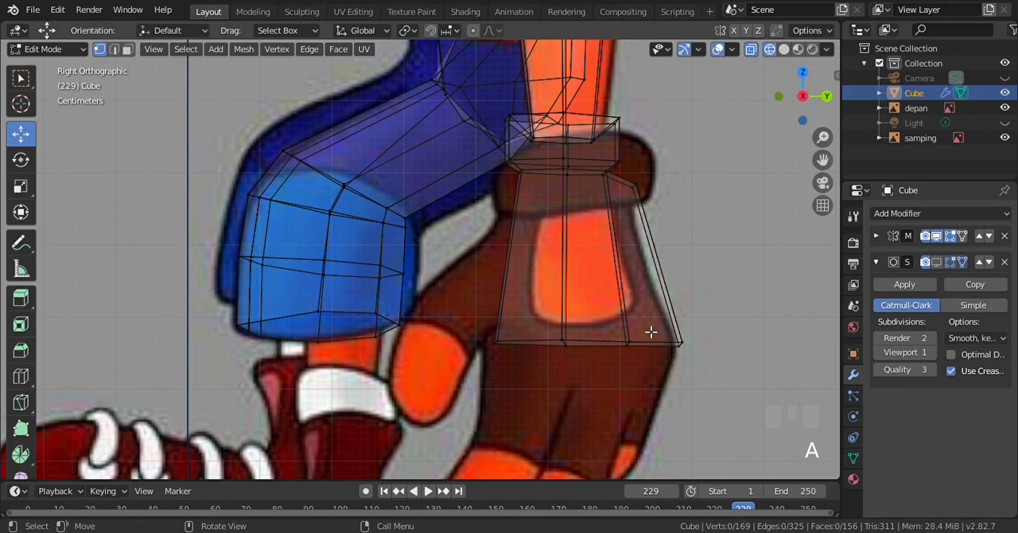
Delete the two bottom faces beneath the rear part of the hand
key("b")
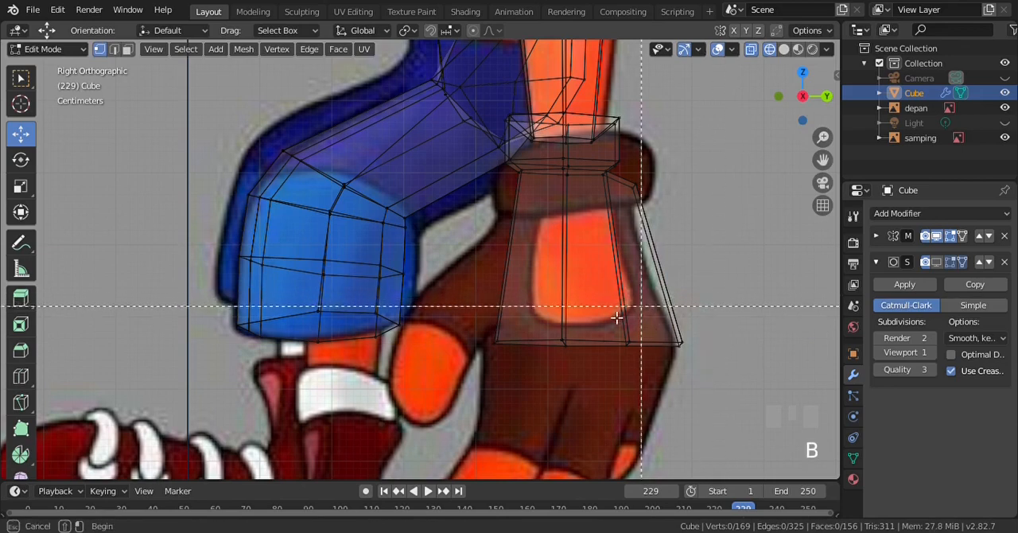
left_click_drag(557, 323, 727, 383)
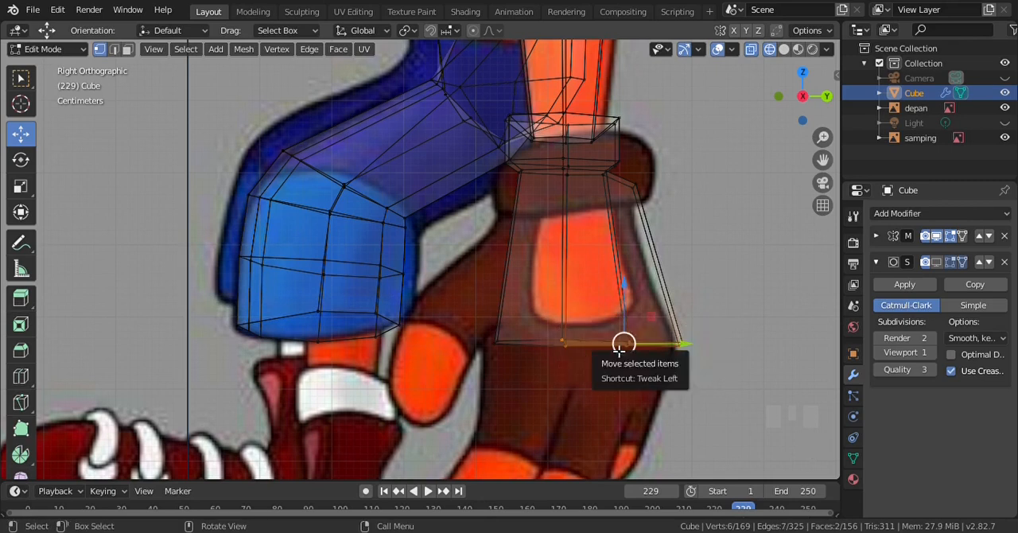
key("Delete")
left_click(601, 374)
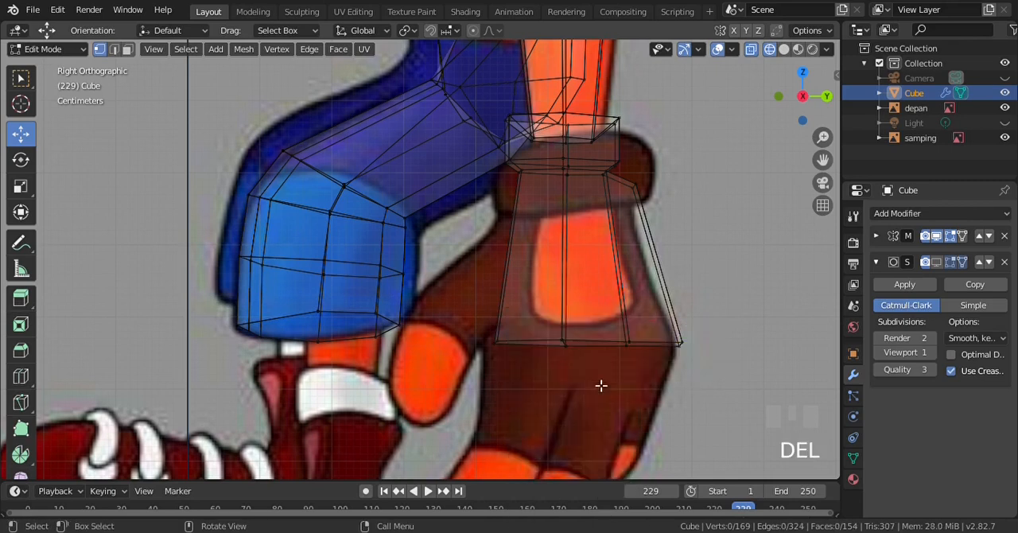
Select all bottom vertices of the hand and move them down 0.0549 m along Z
key("b")
left_click_drag(466, 323, 731, 389)
left_click_drag(590, 309, 596, 351)
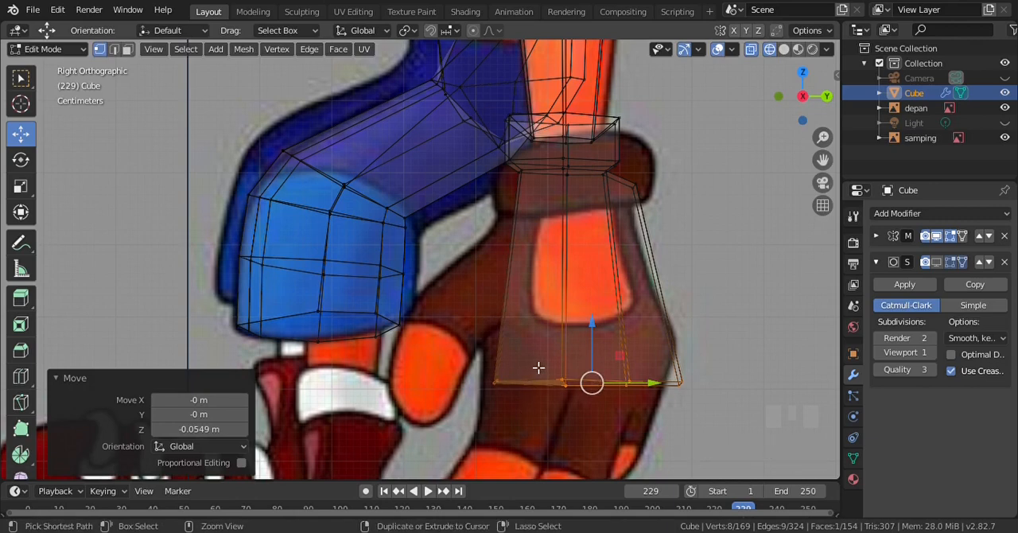
Select the four vertices of the hand's front bottom face and extrude it 0.102 m along its normal to start a finger
key("ctrl+KP_2")
key("ctrl+KP_2")
key("ctrl+KP_2")
key("a")
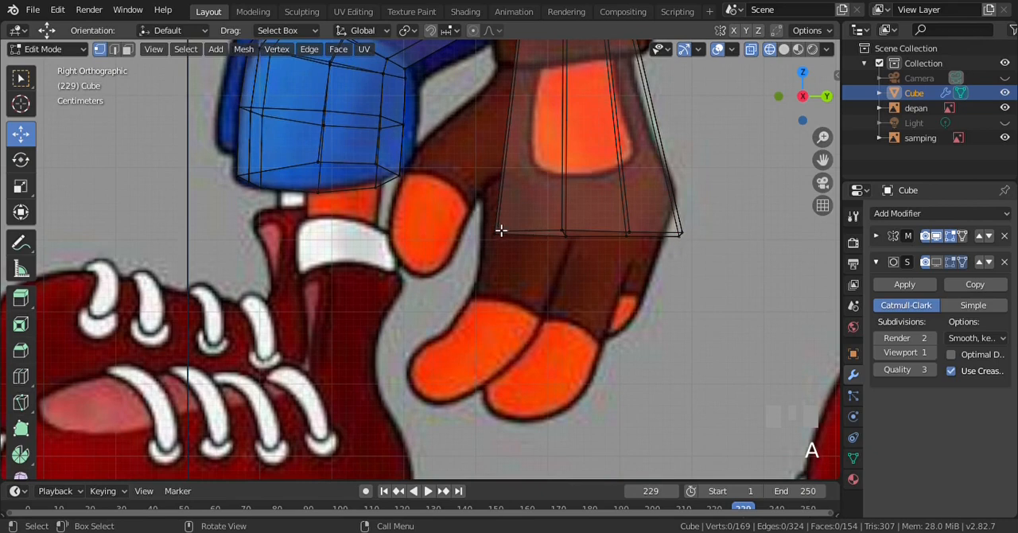
scroll(504, 230, "up", 1)
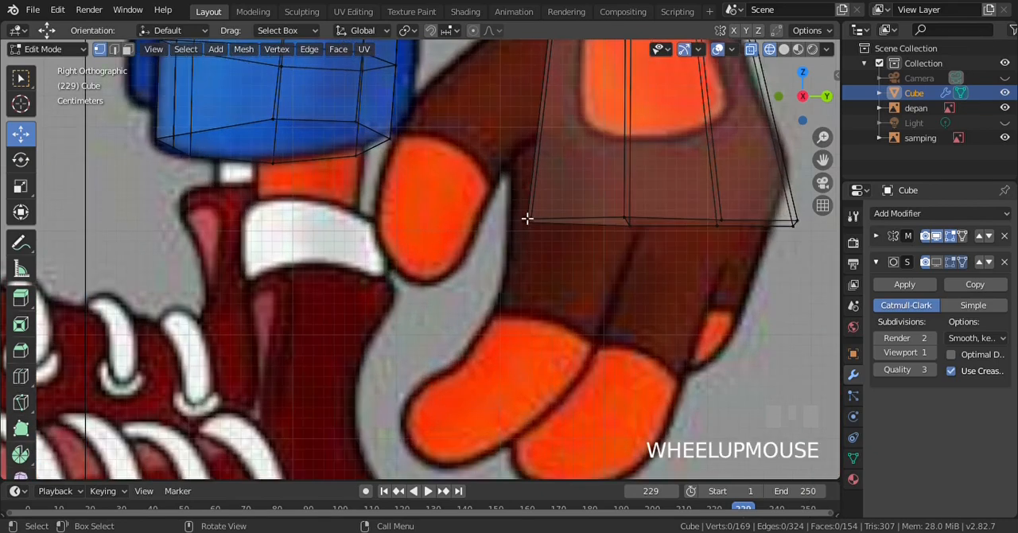
key("b")
left_click_drag(521, 202, 652, 261)
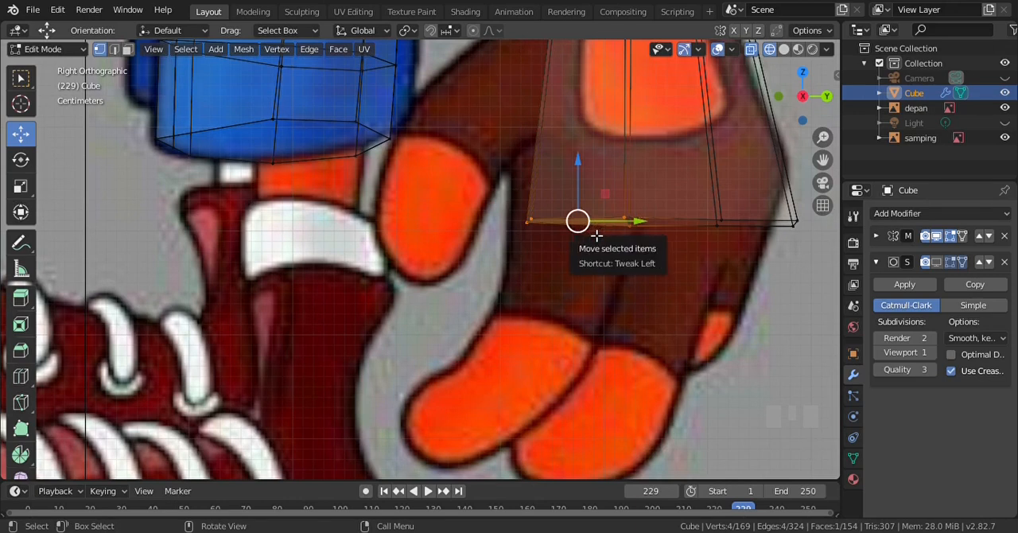
key("e")
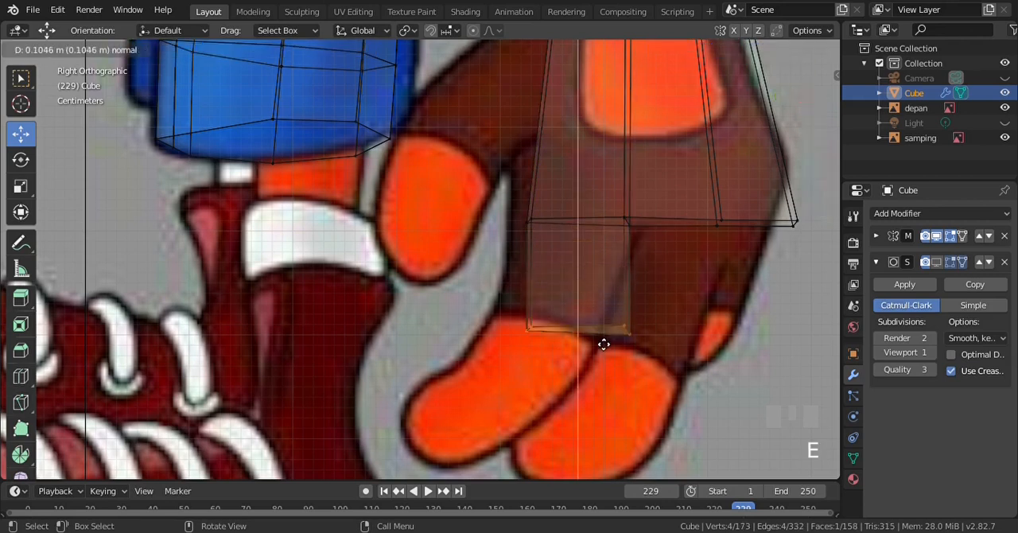
left_click(602, 340)
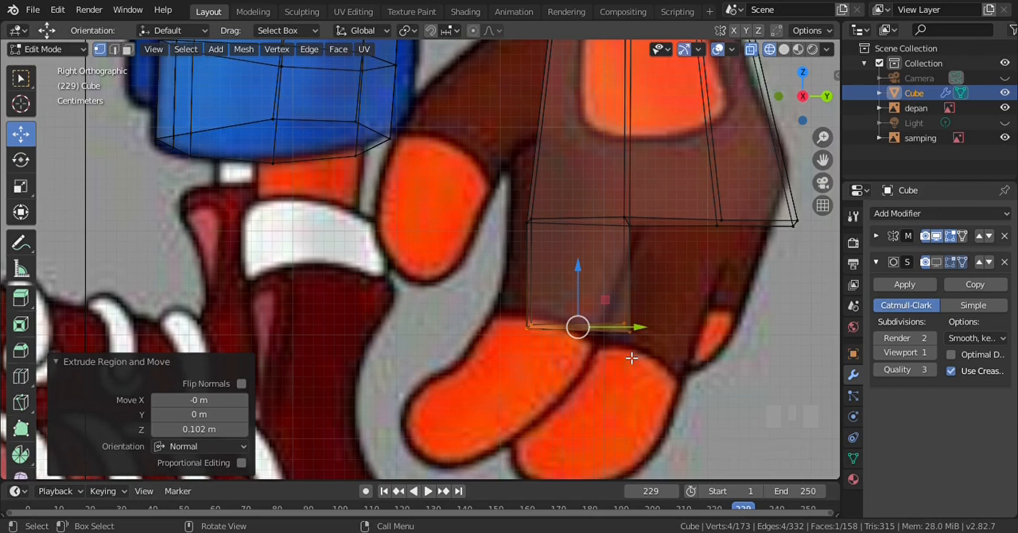
Extrude the finger's end face in place, scale it to about 0.77, and move it slightly up to recess it inside the finger
key("e")
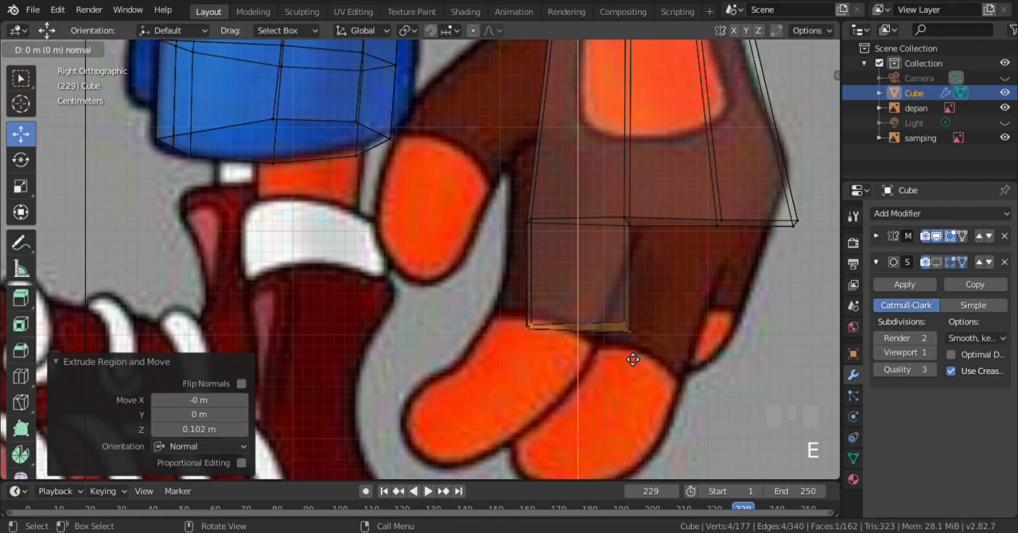
key("s")
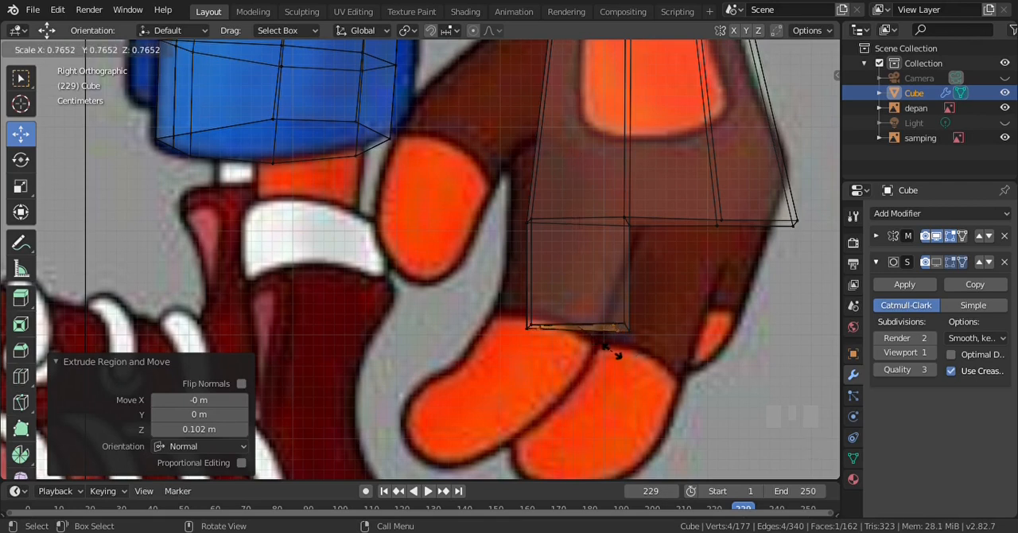
left_click(612, 352)
left_click(583, 266)
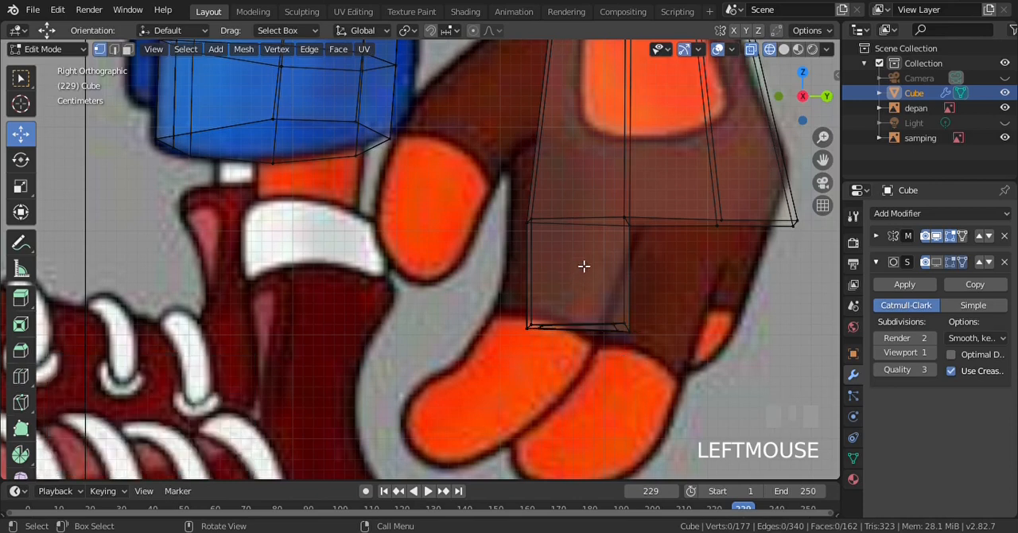
key("ctrl+z")
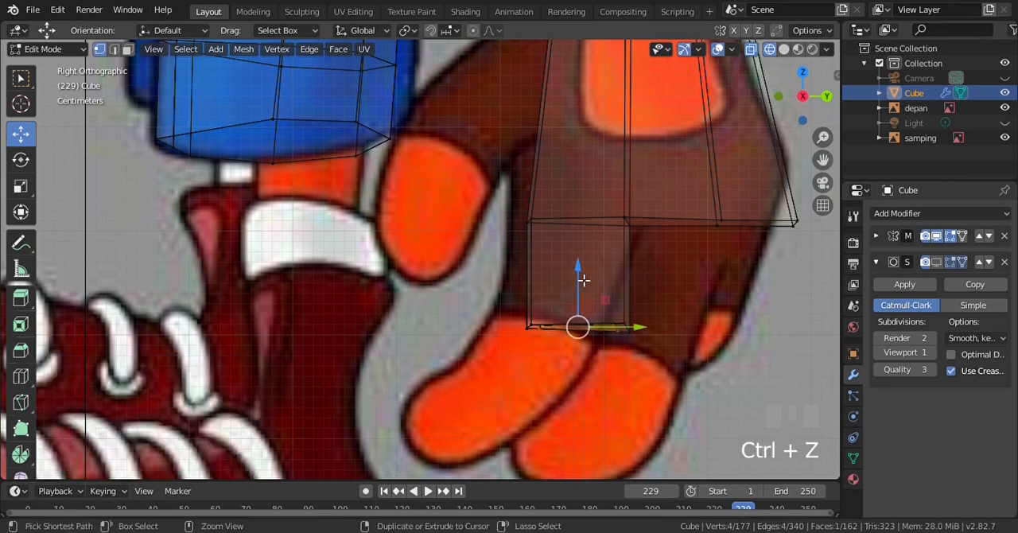
left_click_drag(583, 276, 583, 267)
left_click(584, 265)
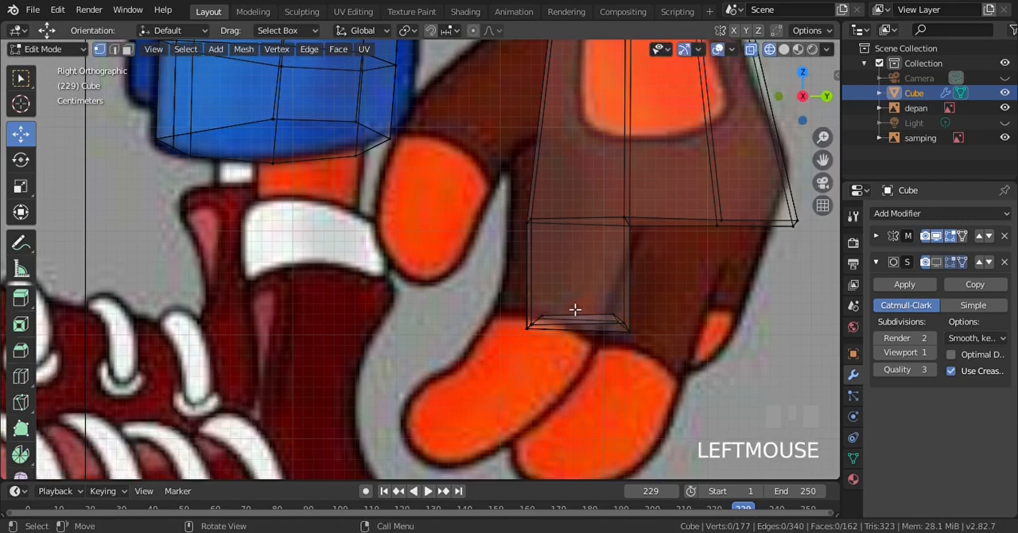
Select the recessed end face from below in solid shading, and extrude it 0.0902 m along its normal in wireframe shading
key("alt+z")
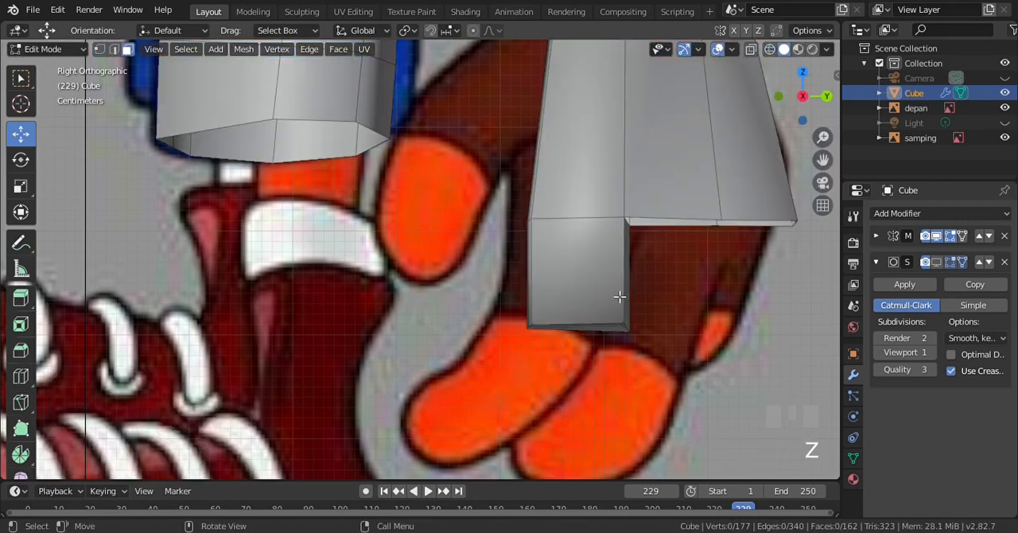
key("w")
key("w")
key("KP_2")
key("KP_2")
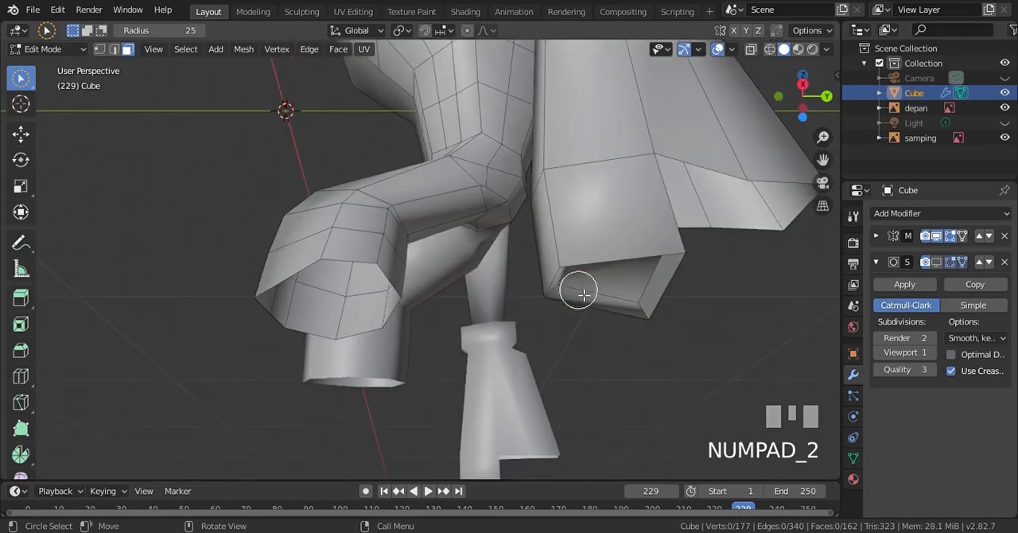
key("w")
key("w")
left_click(615, 285)
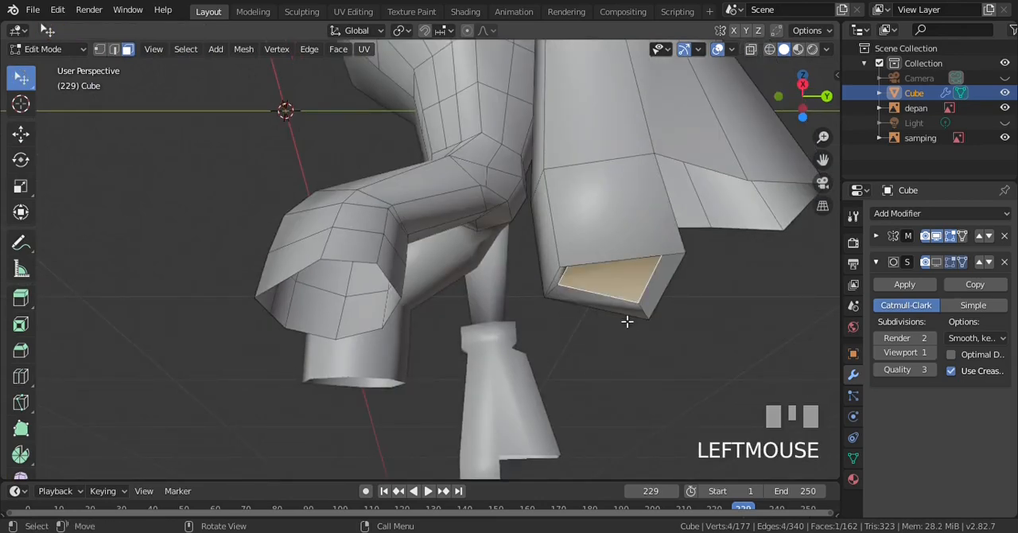
key("KP_3")
key("z")
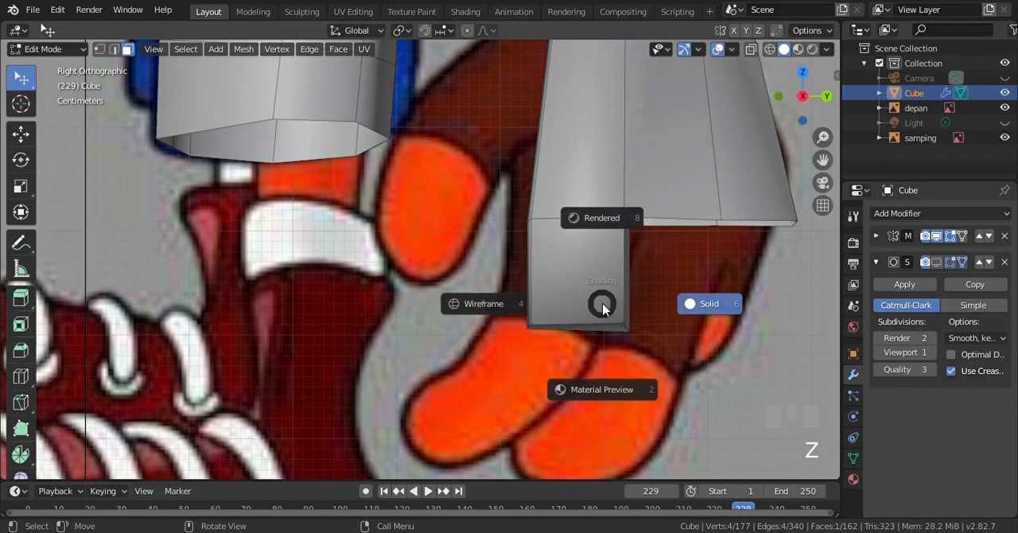
key("KP_4")
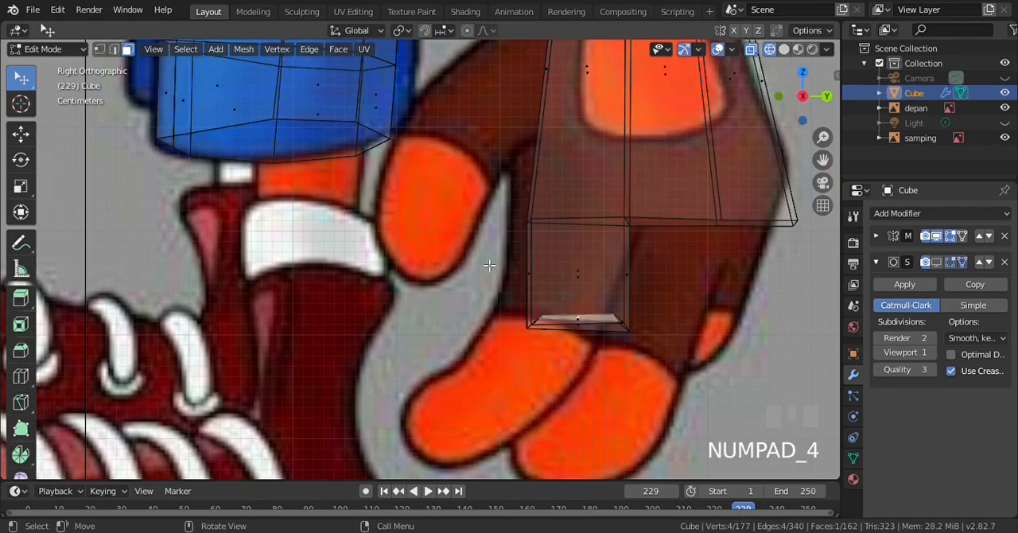
key("ctrl+KP_2")
key("ctrl+KP_2")
key("ctrl+KP_2")
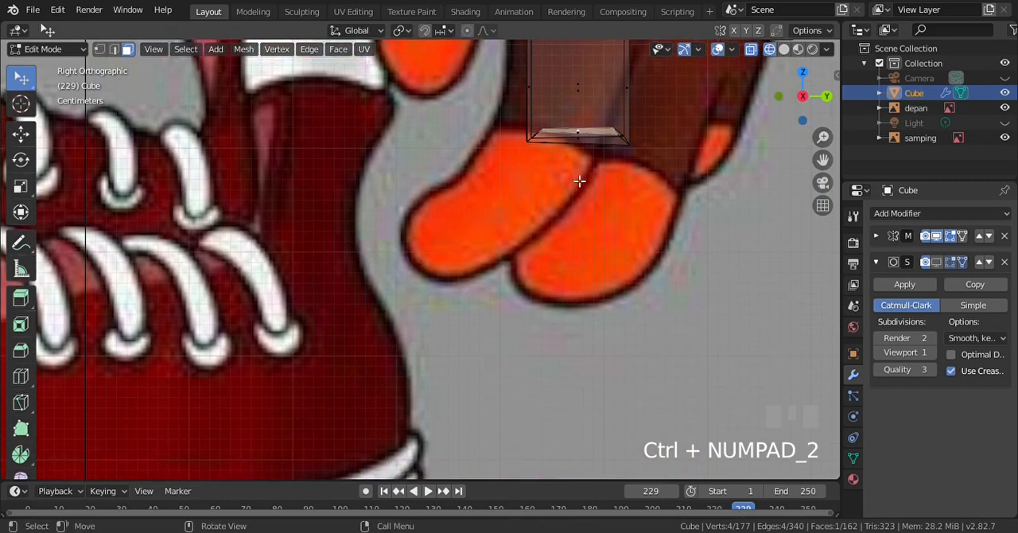
key("e")
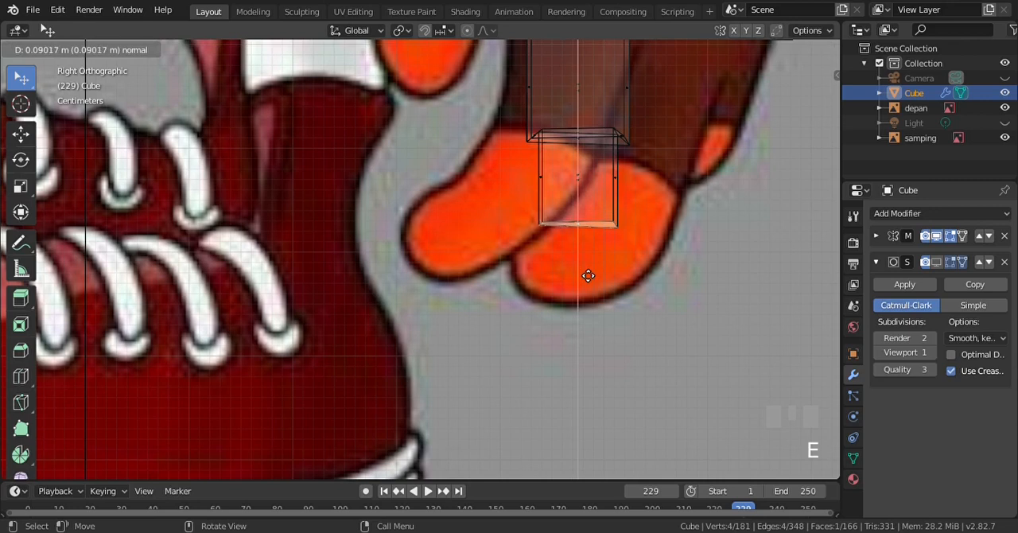
left_click(588, 275)
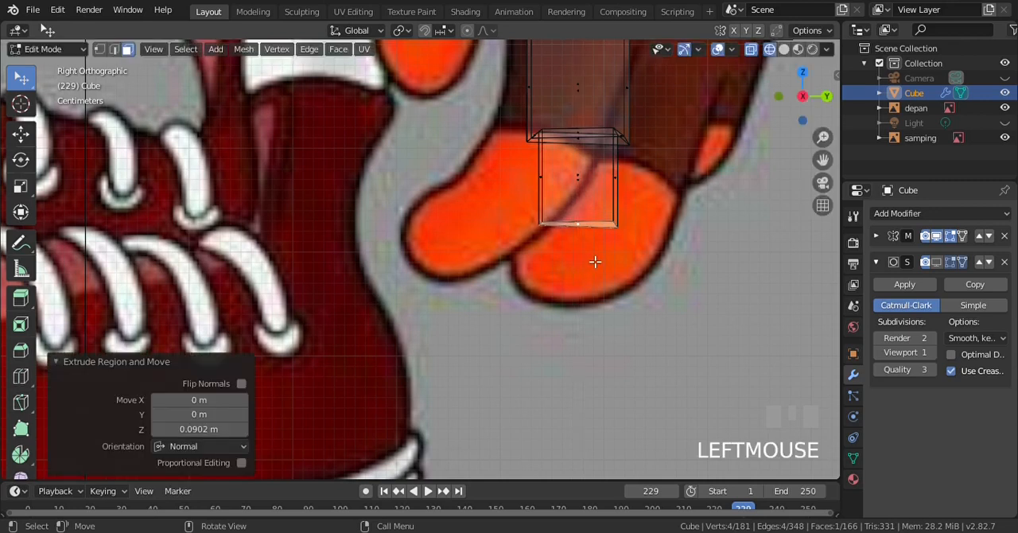
Extrude the finger's end face another 0.102 m along its normal and clear the selection in front view
key("e")
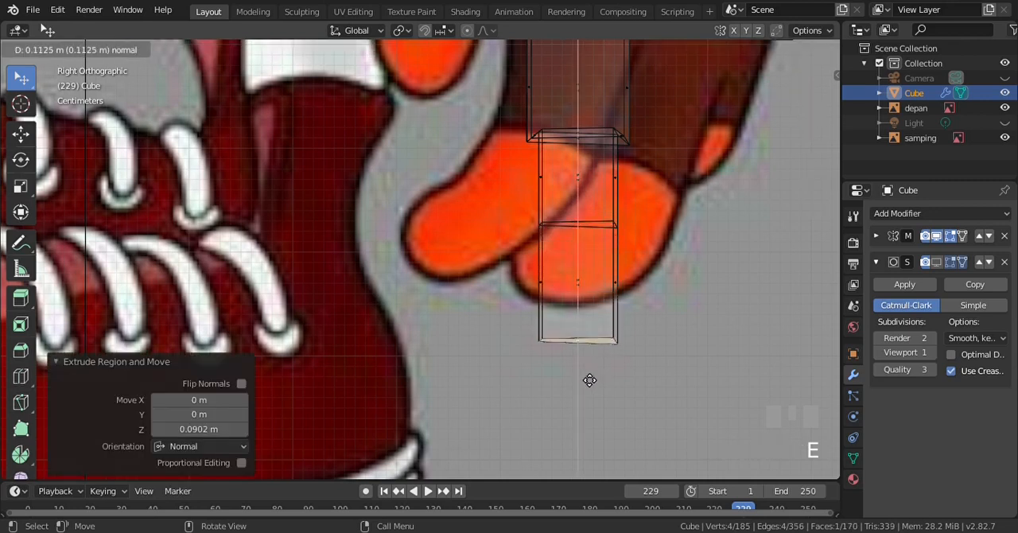
left_click(596, 365)
key("KP_1")
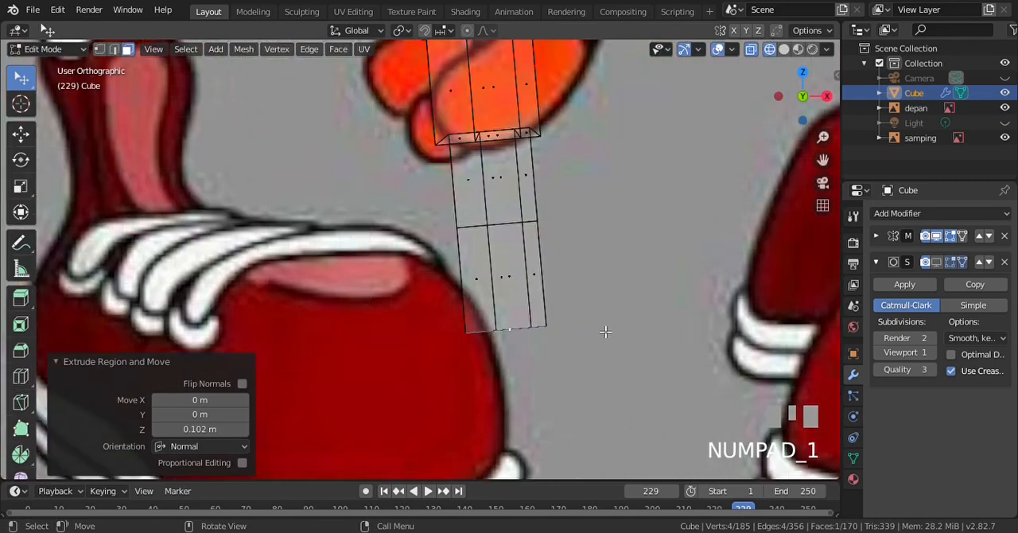
key("a")
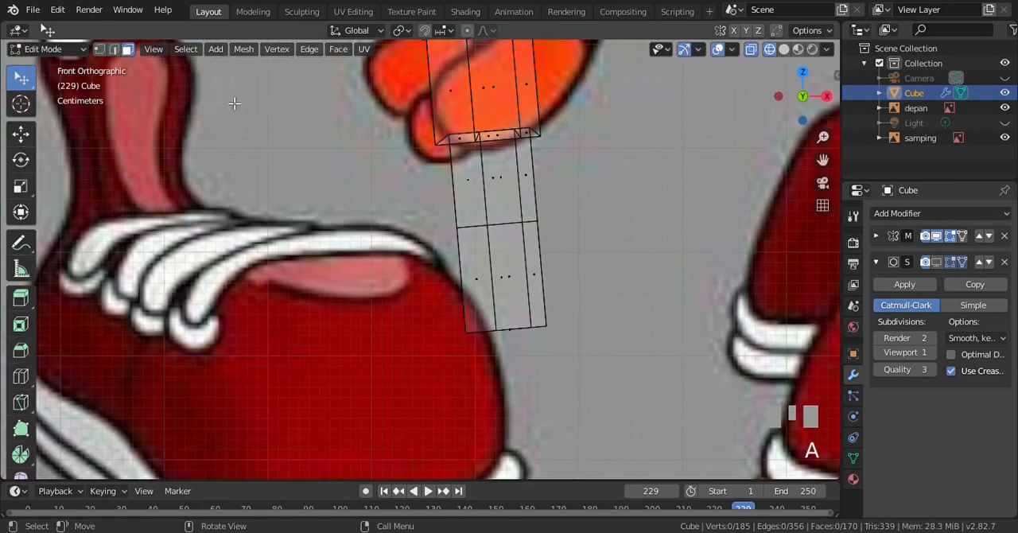
Select the outer edge of the finger's end face and bevel it with an offset of 0.0353 m in solid shading
left_click(99, 49)
key("b")
left_click_drag(517, 298, 591, 371)
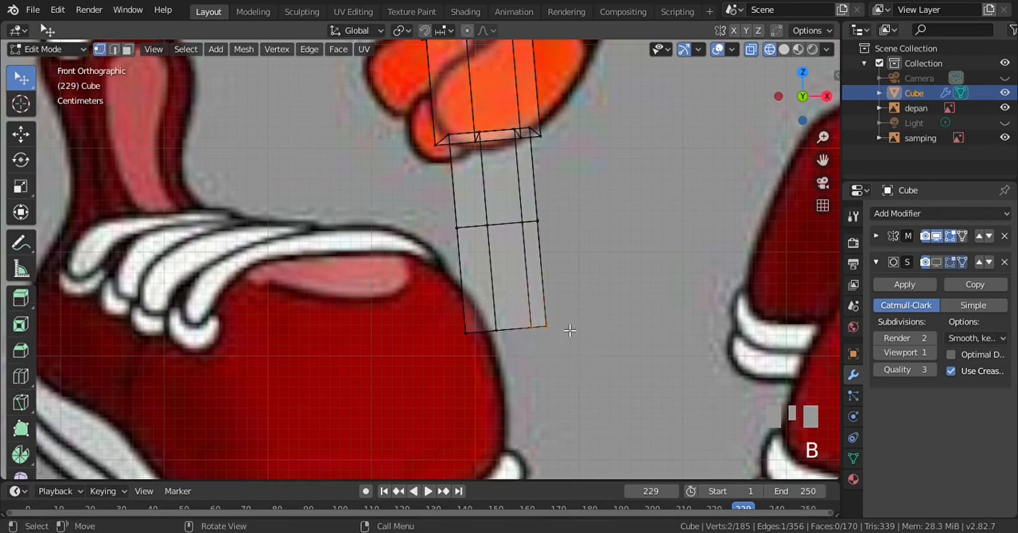
key("z")
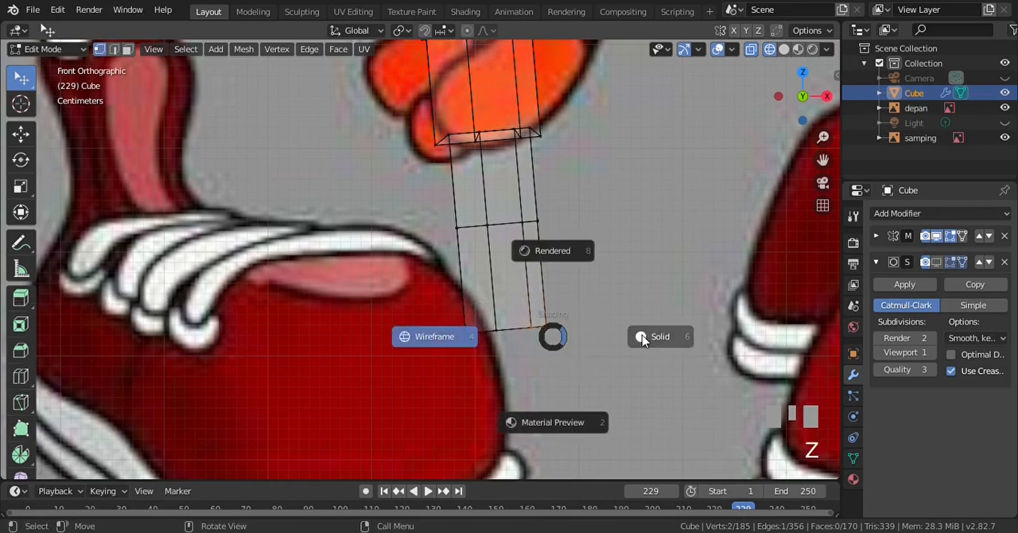
left_click(650, 338)
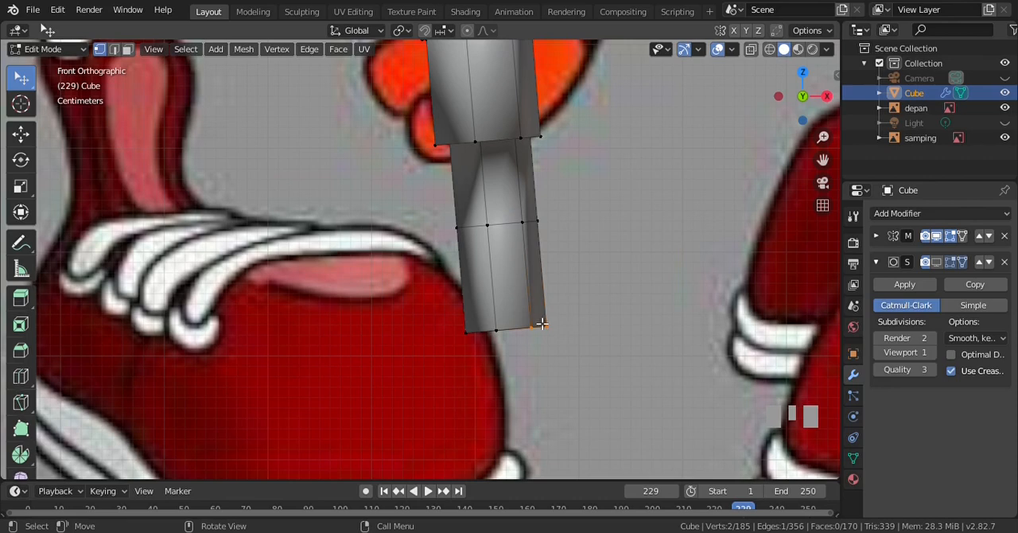
key("ctrl+b")
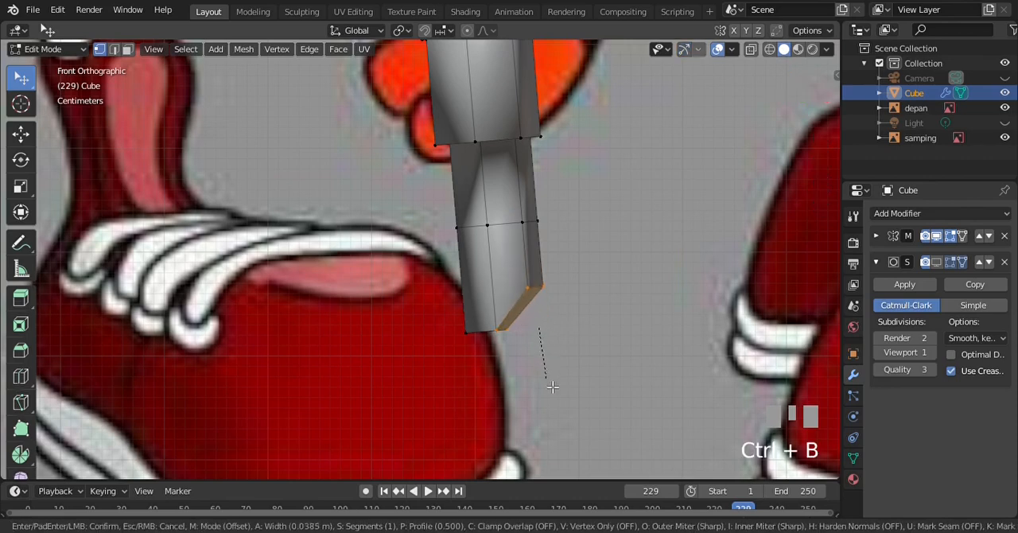
left_click(554, 379)
scroll(396, 280, "down", 2)
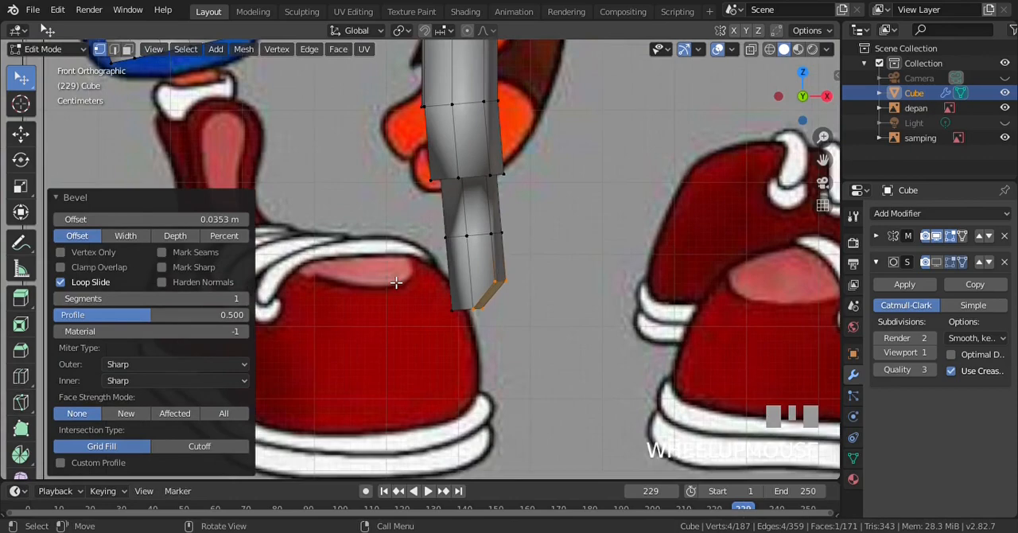
scroll(507, 286, "up", 1)
key("alt+a")
scroll(507, 287, "up", 1)
Select the fingertip's middle bottom vertex from below and shift it toward the bevelled corner in wireframe front view
key("KP_6")
key("KP_6")
key("KP_6")
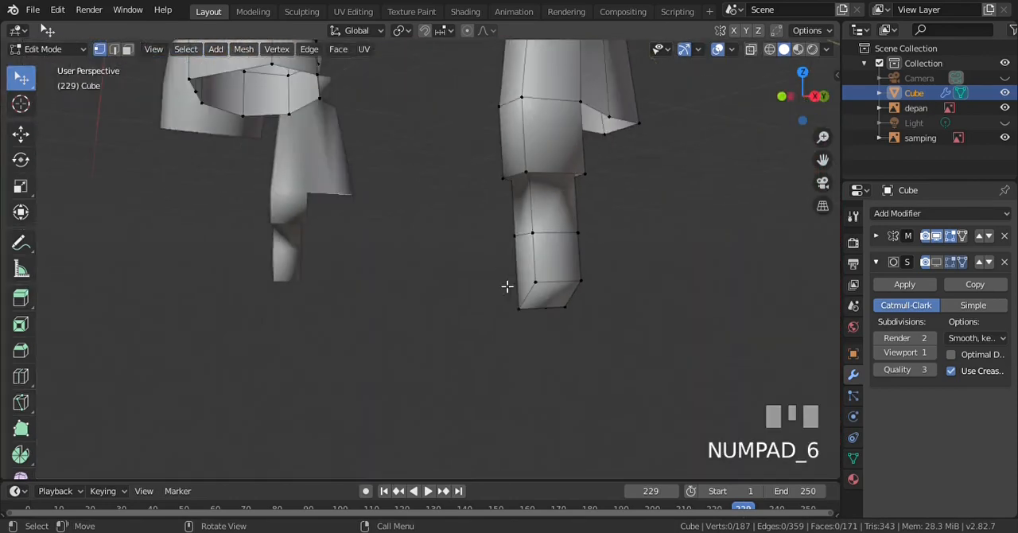
key("KP_1")
scroll(503, 284, "up", 2)
scroll(505, 283, "down", 2)
key("KP_2")
key("KP_2")
key("KP_2")
key("KP_2")
key("KP_2")
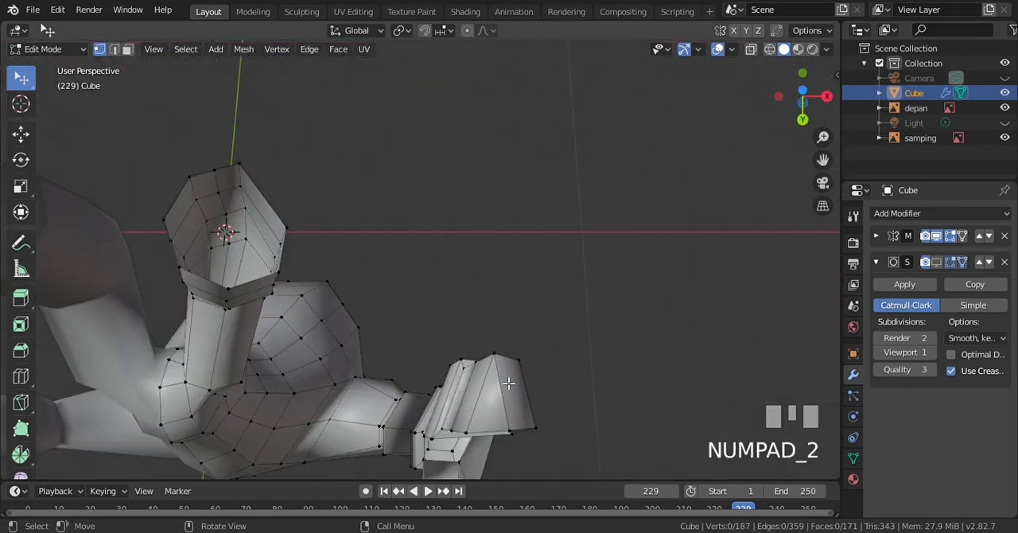
scroll(507, 368, "up", 3)
scroll(518, 397, "down", 2)
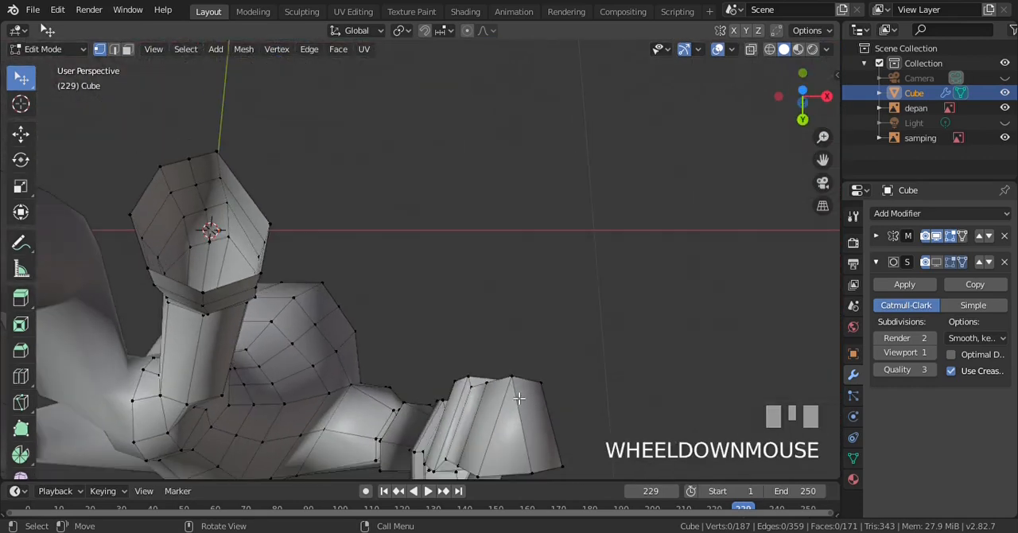
left_click(527, 401)
key("KP_1")
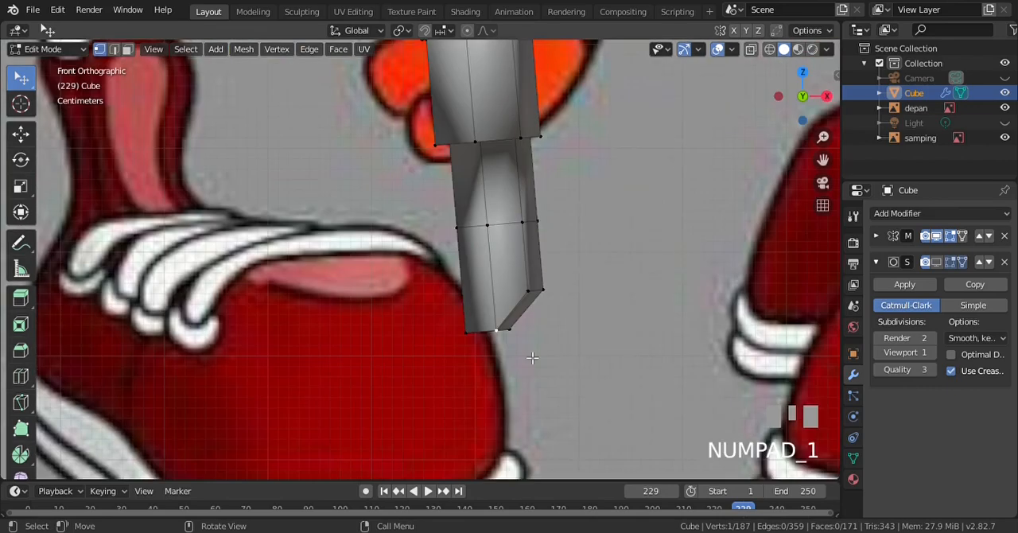
scroll(532, 369, "up", 2)
key("z")
key("KP_4")
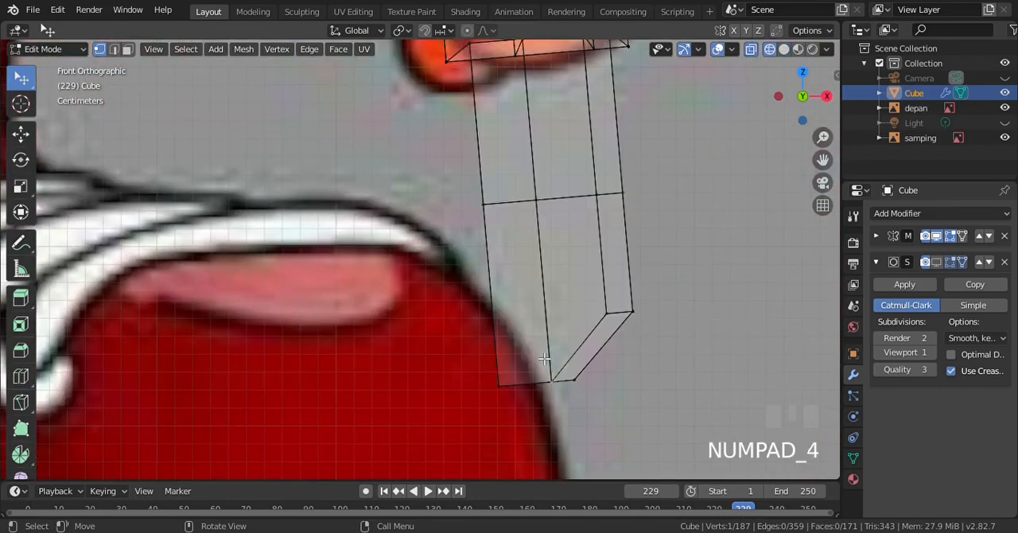
key("g")
left_click(555, 380)
Move the finger's middle vertices at the tip, joint and base sideways toward the finger's inner side in front view
key("a")
left_click(554, 380)
key("g")
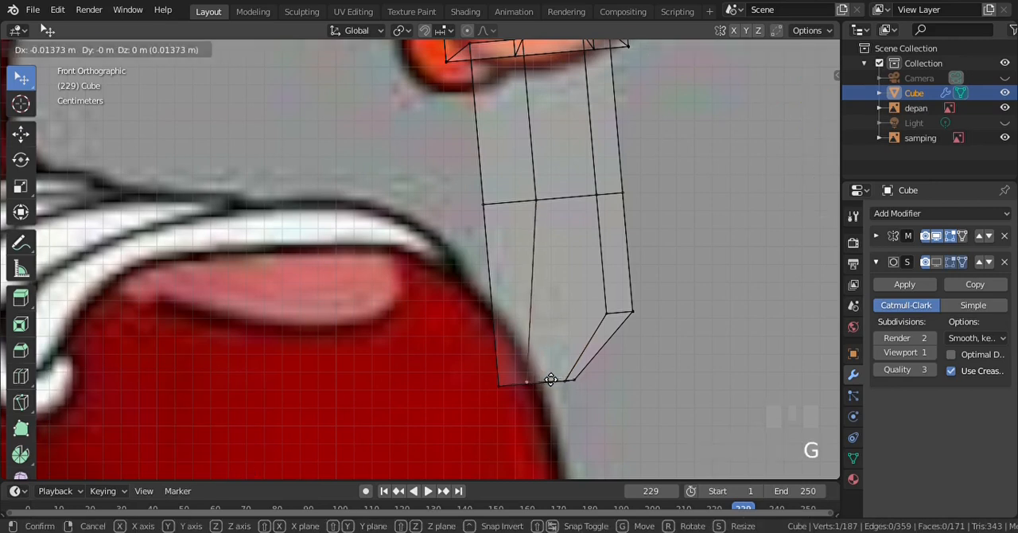
left_click(560, 380)
key("a")
left_click(559, 204)
key("g")
left_click(558, 204)
key("a")
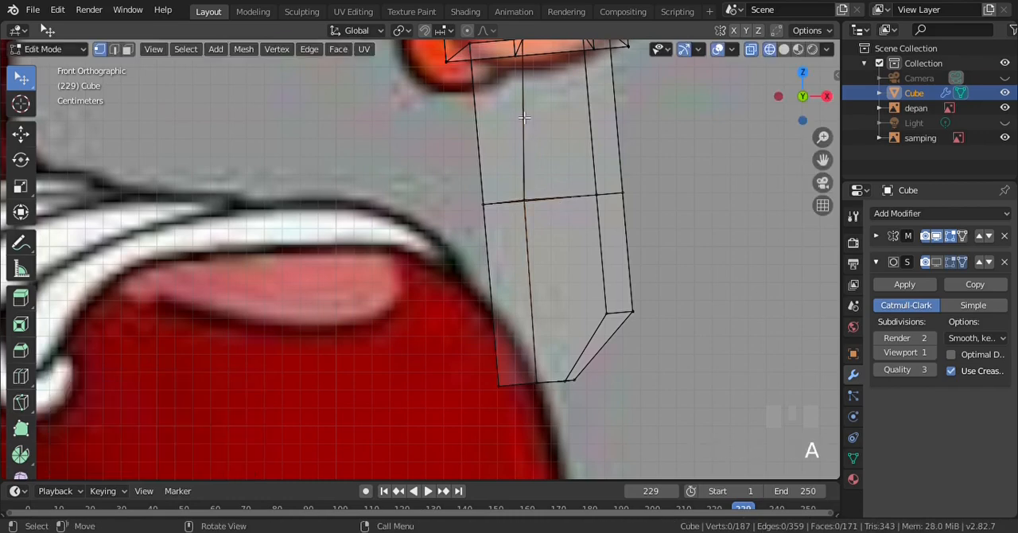
scroll(509, 119, "down", 1)
left_click(492, 109)
key("g")
left_click(506, 111)
Adjust the tip vertex beside the bevelled corner and return the model to solid shading
scroll(587, 400, "up", 3)
left_click(602, 395)
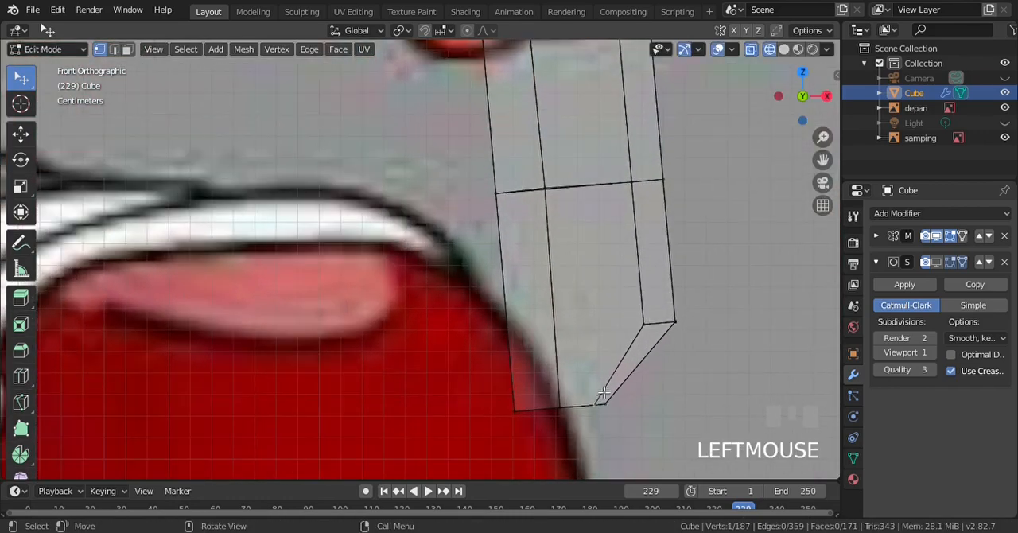
key("g")
left_click(613, 382)
key("z")
left_click(715, 350)
Select the three inner-side vertices along the finger from below and move them about 0.02 m along X
key("KP_2")
scroll(609, 329, "down", 3)
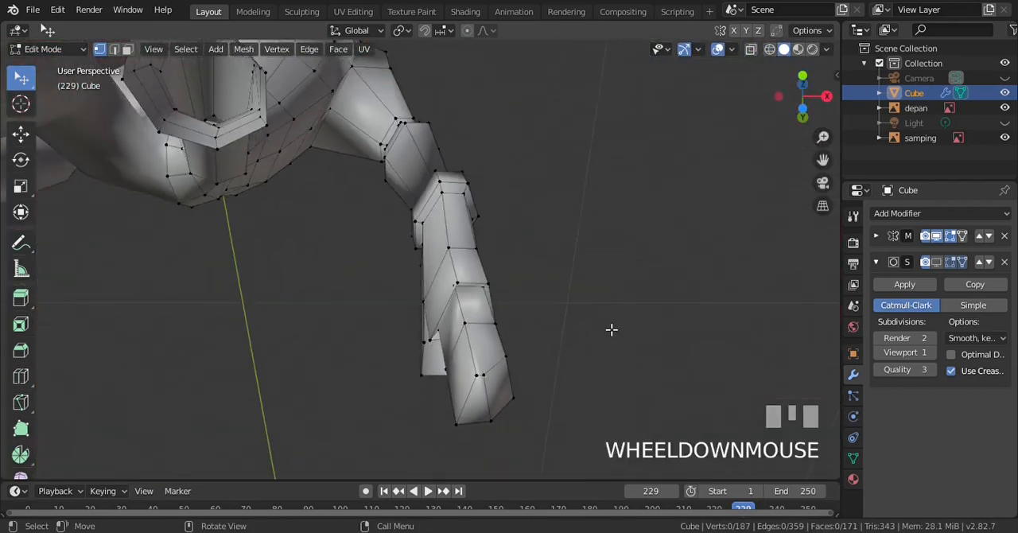
key("KP_2")
scroll(610, 329, "up", 2)
key("KP_2")
scroll(611, 329, "down", 1)
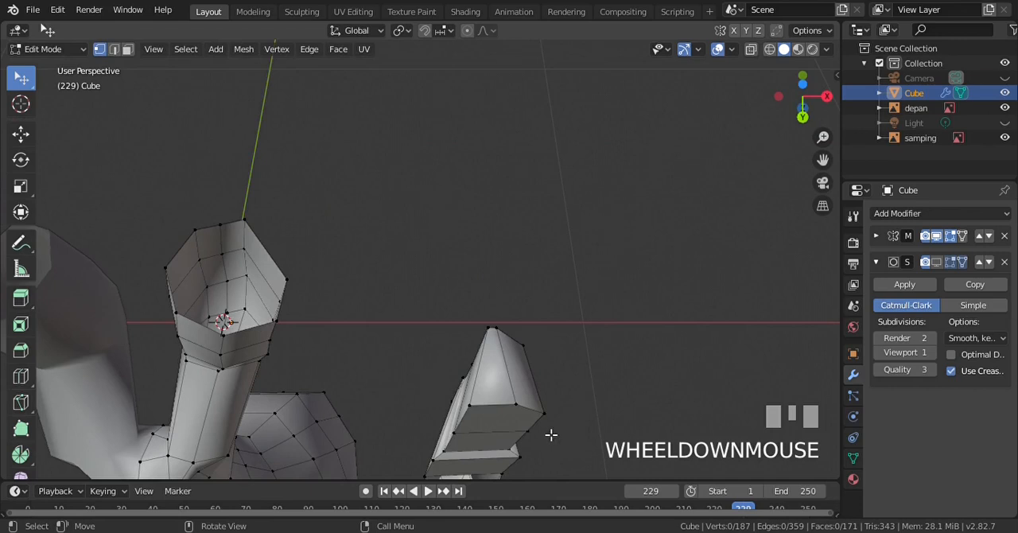
left_click(452, 452)
scroll(466, 438, "down", 2)
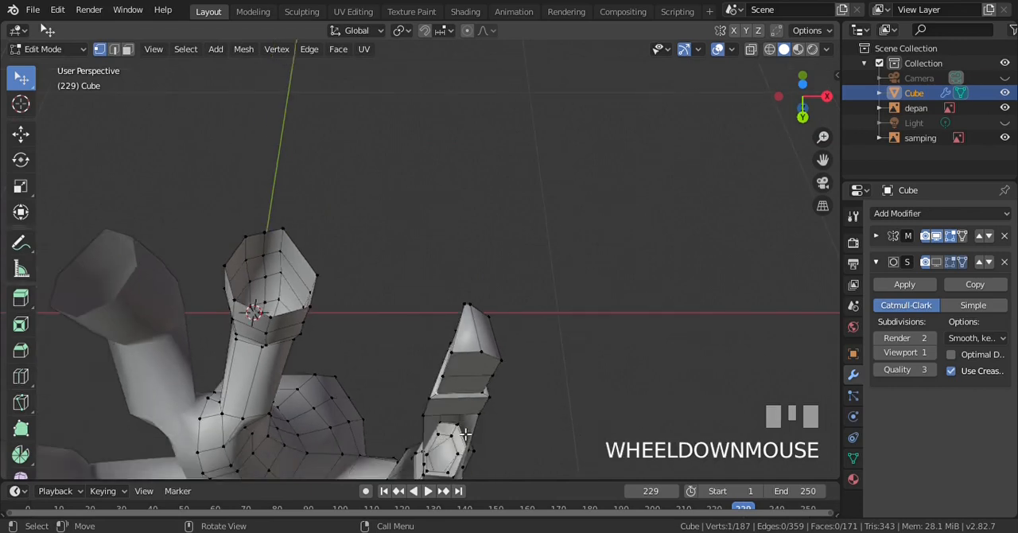
scroll(465, 434, "up", 1)
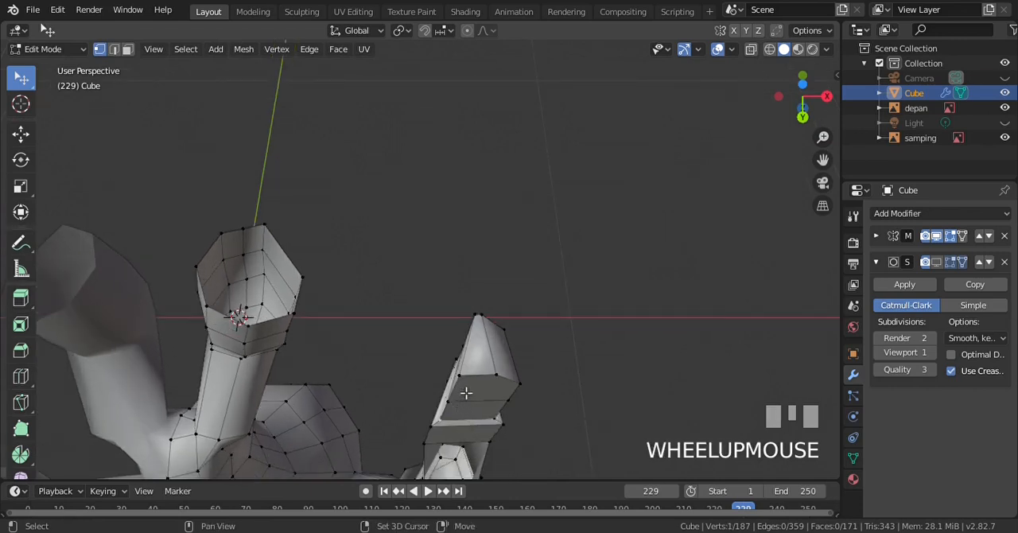
left_click(452, 403, "shift")
left_click(468, 387, "shift")
key("g")
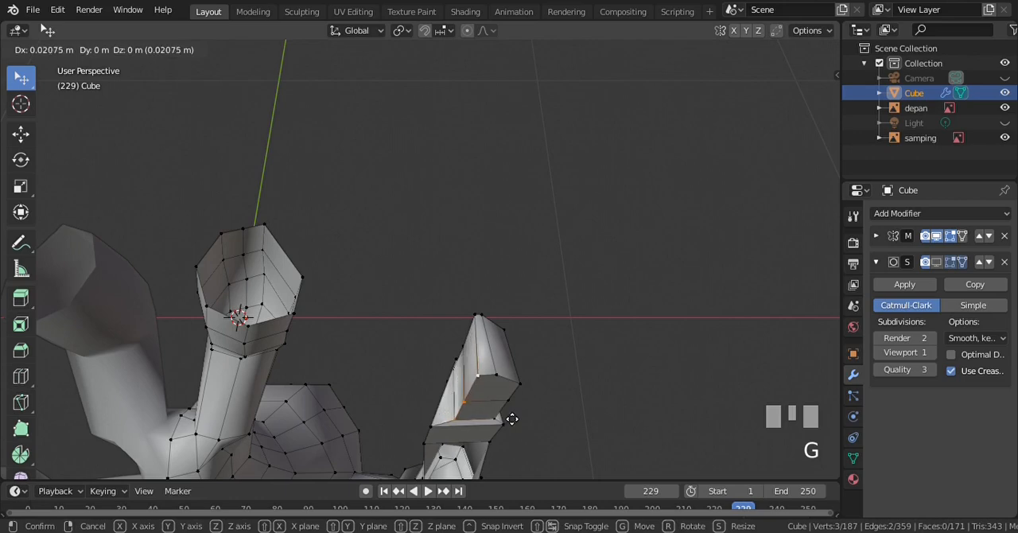
left_click(509, 417)
key("a")
Move the hand vertex at the base of the finger by -0.0167 m along X and -0.00129 m along Y
key("KP_8")
scroll(507, 412, "up", 2)
scroll(506, 412, "up", 1)
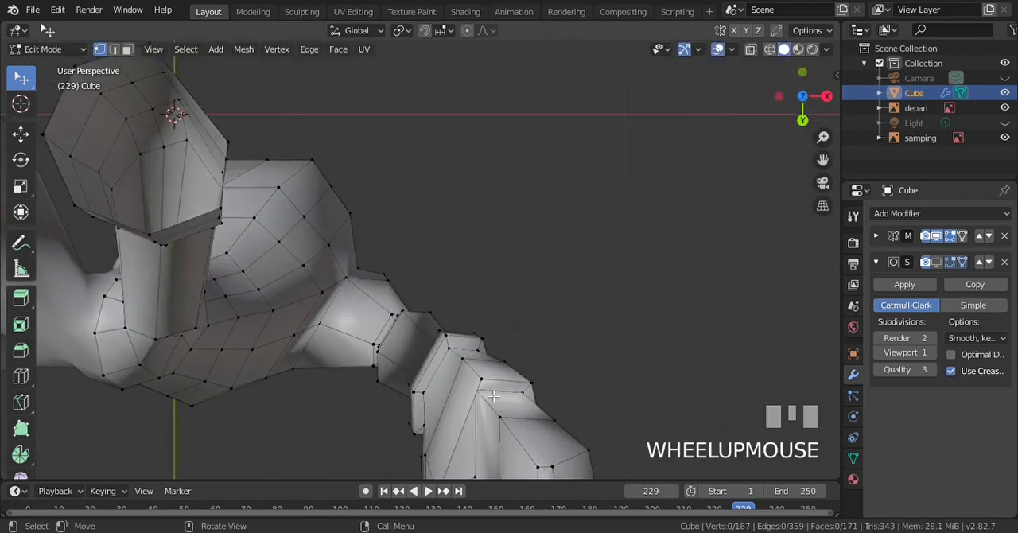
left_click(511, 396)
key("g")
left_click(493, 389)
scroll(490, 395, "down", 1)
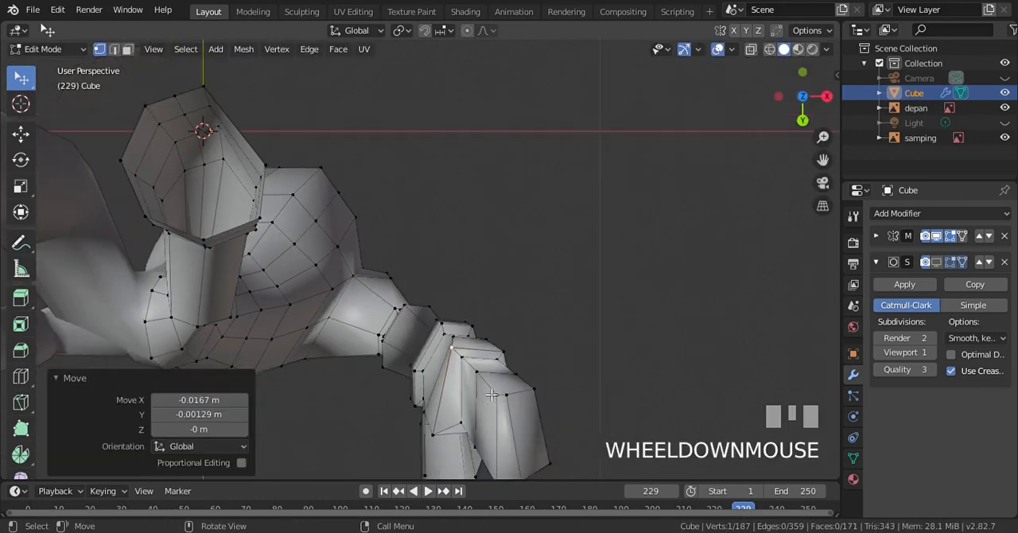
Select the two vertices of the hand's inner edge from below and move them toward the hand's outer side
key("a")
key("KP_2")
key("KP_2")
scroll(448, 432, "down", 1)
left_click(435, 443)
left_click(442, 417, "shift")
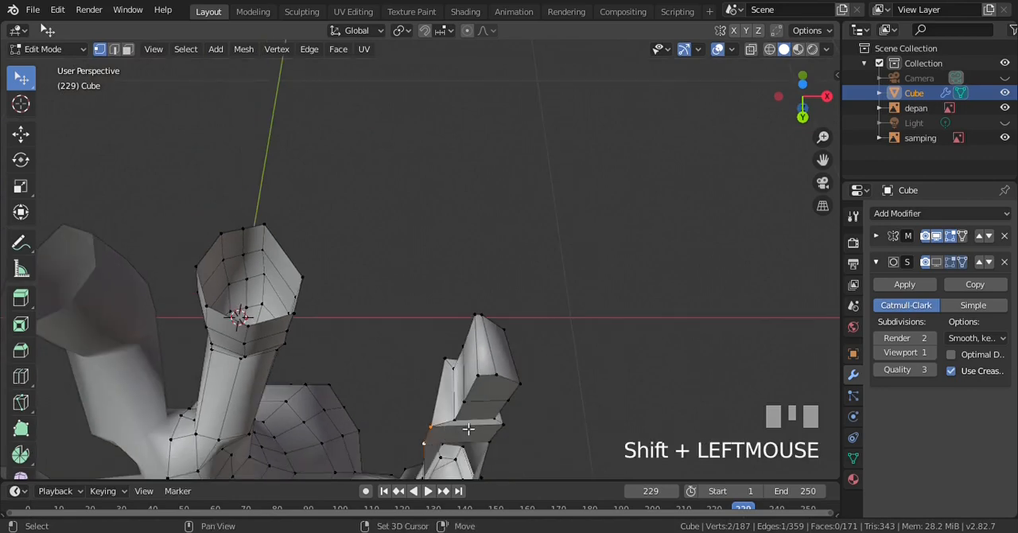
key("g")
left_click(479, 428)
key("a")
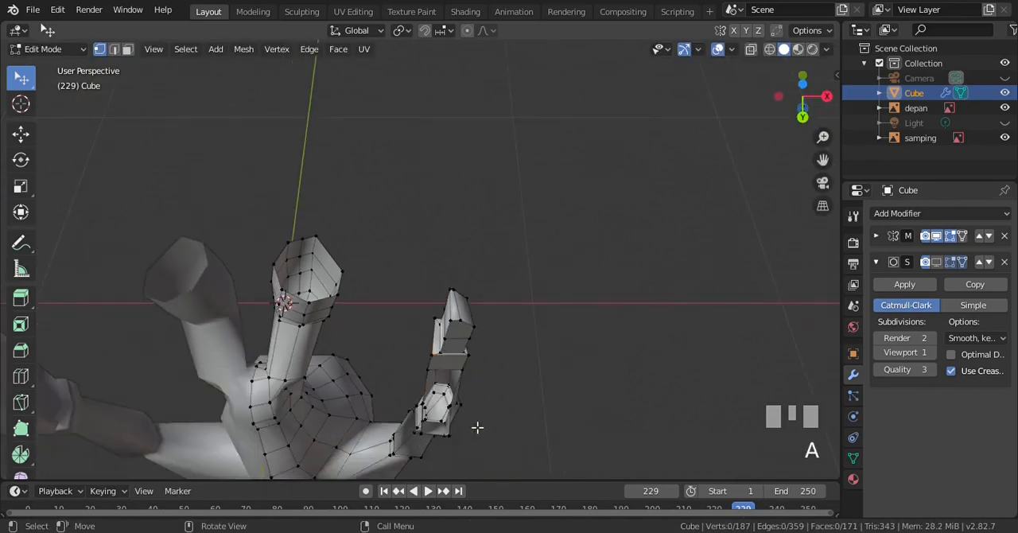
Move a front vertex of the hand near the finger's base toward the outer side in front view
key("KP_1")
scroll(470, 381, "down", 1)
scroll(436, 241, "up", 2)
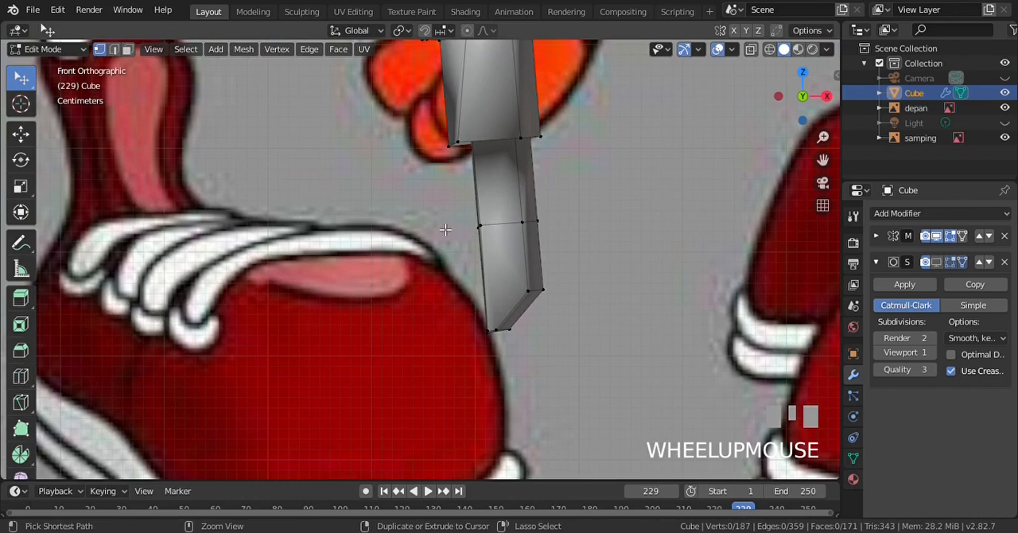
key("ctrl+KP_8")
key("ctrl+KP_8")
scroll(450, 246, "up", 1)
left_click(474, 342)
key("g")
left_click(532, 341)
scroll(559, 326, "down", 3)
key("a")
Select the two fingertip vertices beside the bevel and move them 0.0158 m along X and 0.00374 m along Z in front view
key("KP_2")
key("KP_2")
key("KP_2")
key("KP_2")
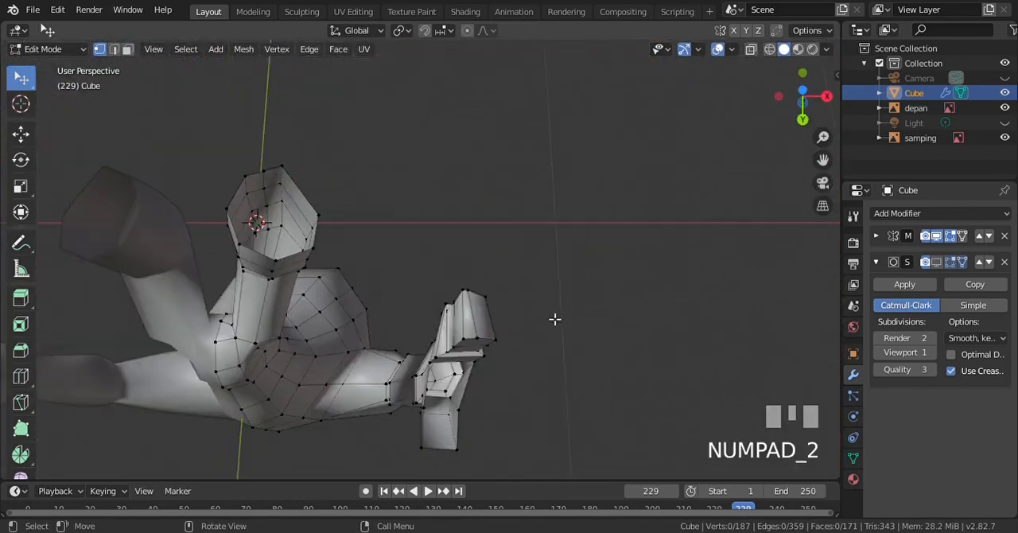
scroll(549, 310, "up", 1)
left_click(519, 308)
left_click(519, 308, "shift")
key("KP_1")
scroll(538, 307, "up", 2)
scroll(541, 309, "down", 1)
key("ctrl+KP_2")
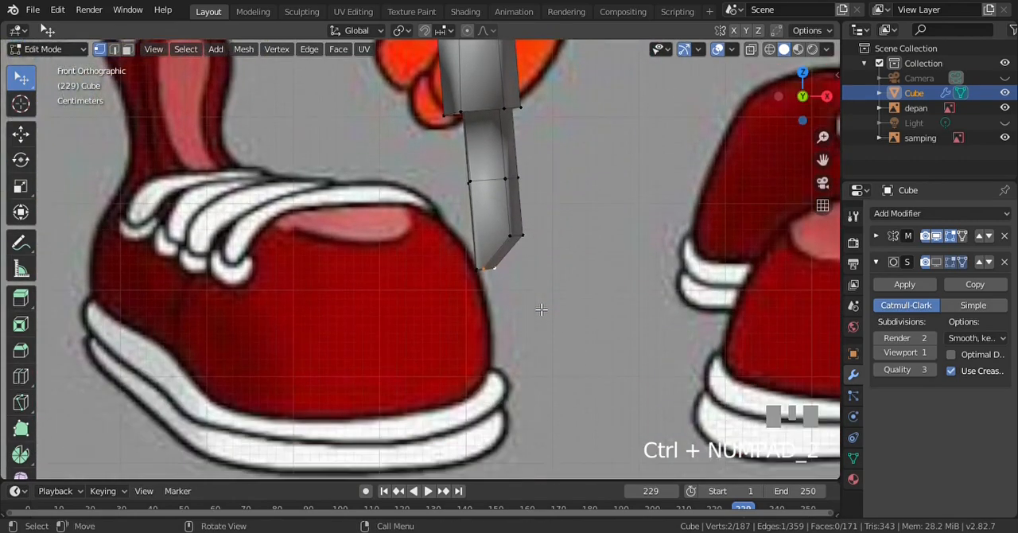
scroll(549, 298, "up", 2)
key("g")
left_click(611, 291)
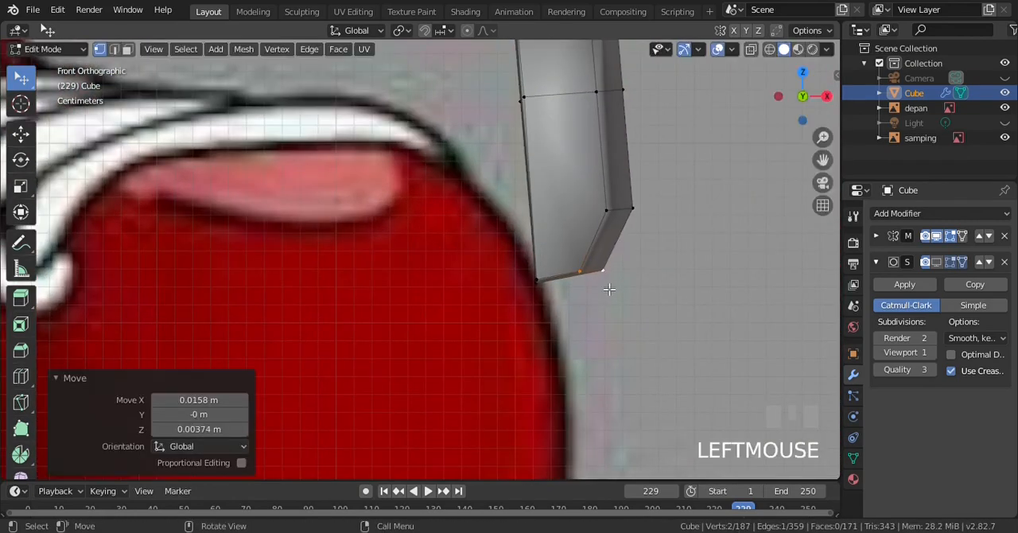
Turn on the Subdivision modifier's viewport display and check the smoothed arm and hand against the side reference, including in Object Mode
scroll(484, 221, "down", 3)
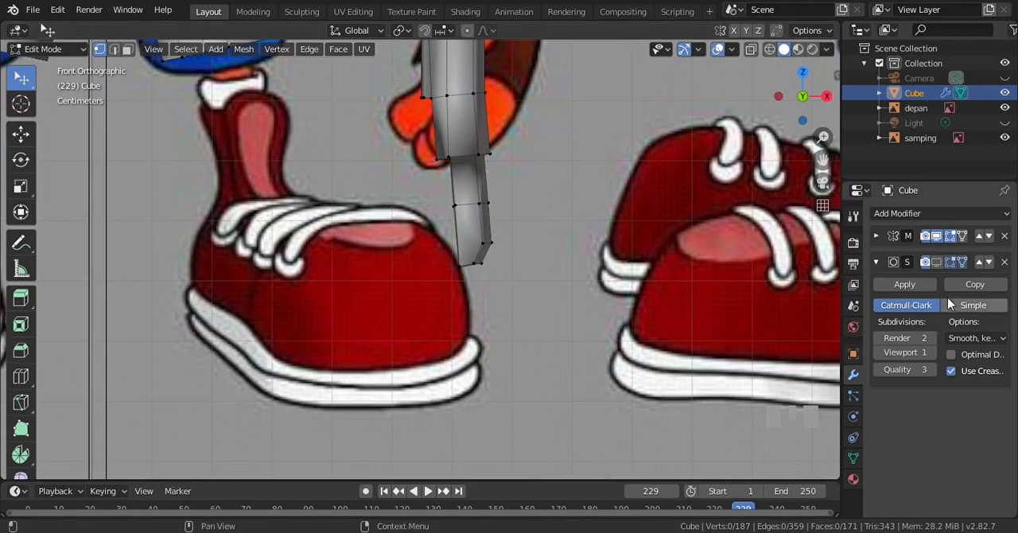
left_click(939, 262)
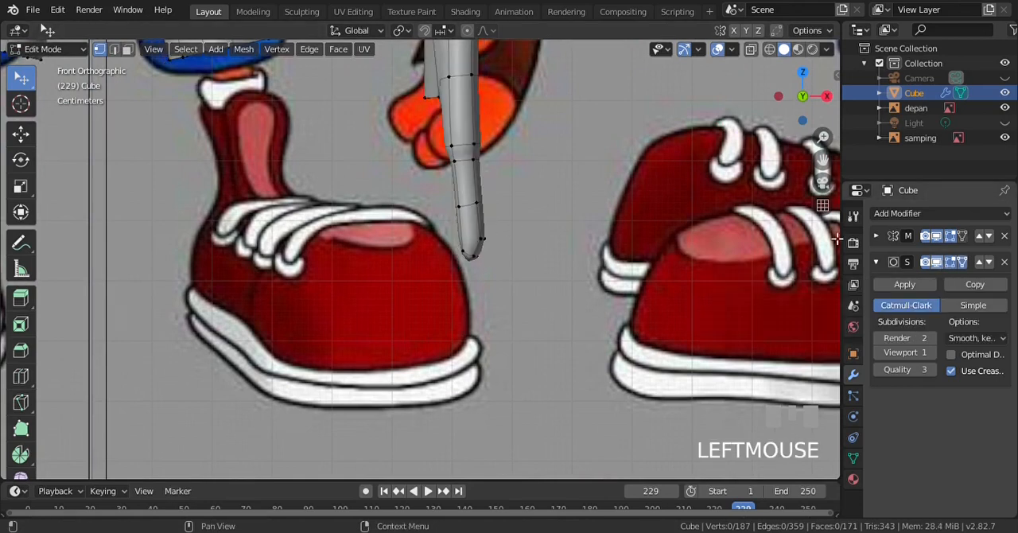
scroll(421, 167, "down", 3)
key("KP_3")
key("KP_3")
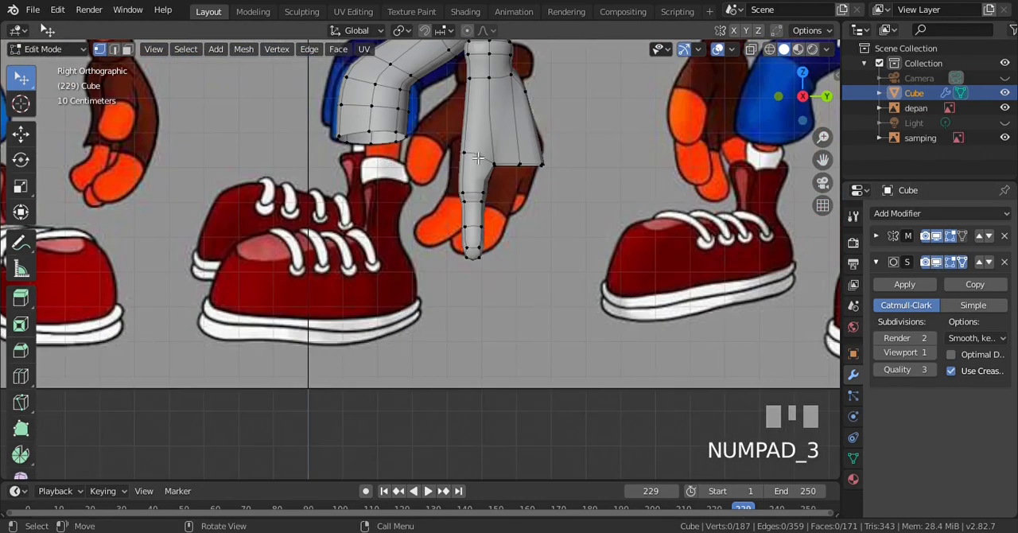
key("ctrl+KP_8")
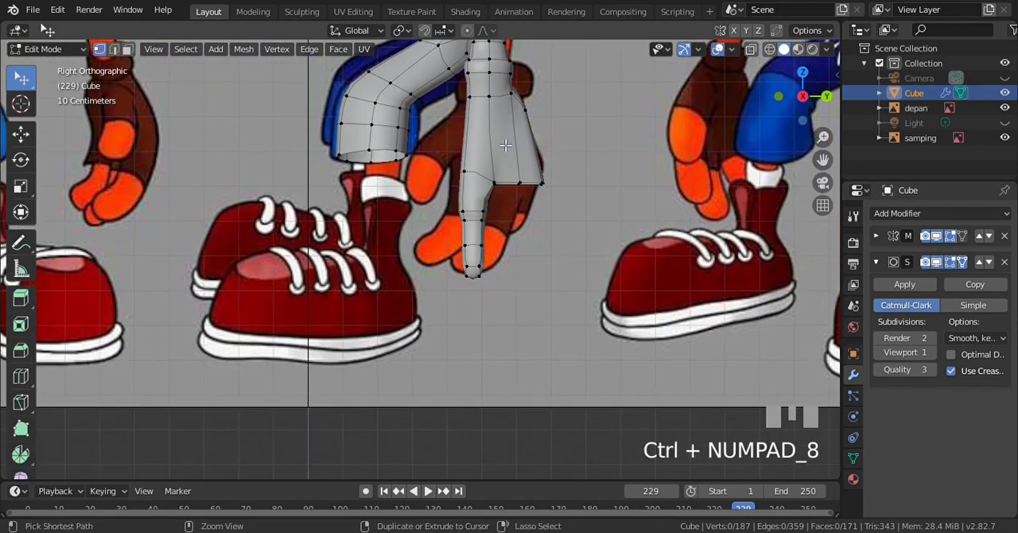
key("Tab")
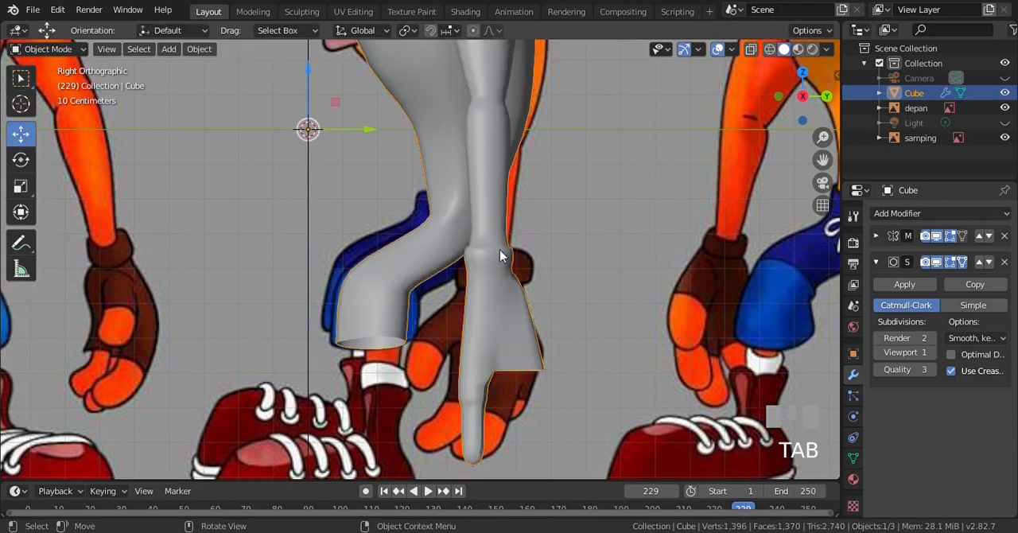
scroll(498, 319, "up", 1)
key("Tab")
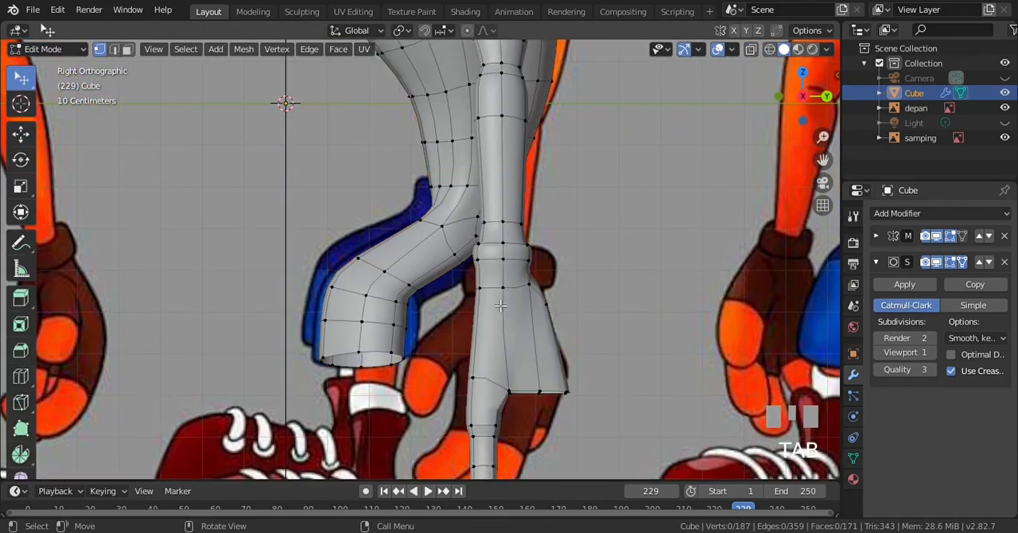
Add one loop cut around the middle of the glove cuff in right view, leaving it centred, and clear the selection
scroll(499, 260, "up", 2)
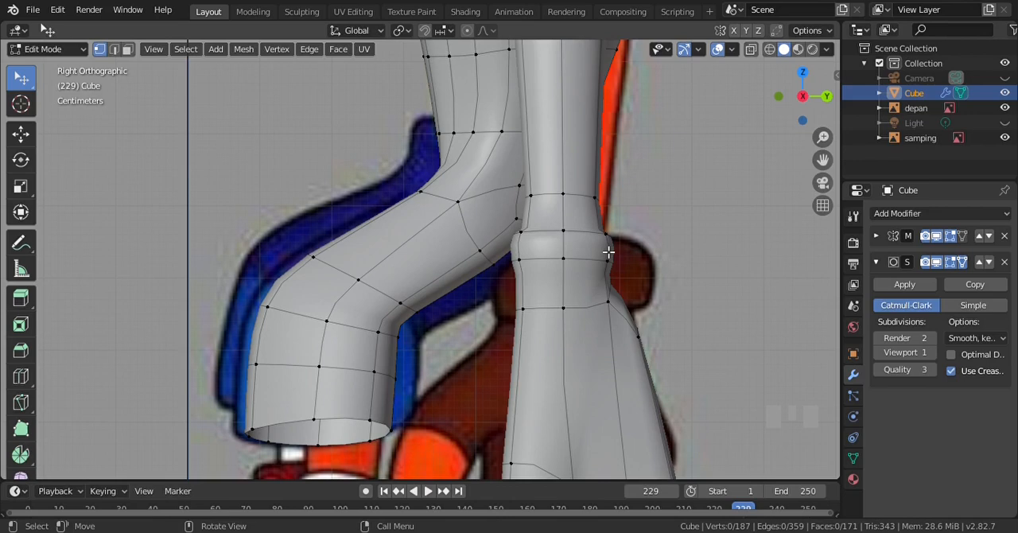
scroll(609, 251, "up", 3)
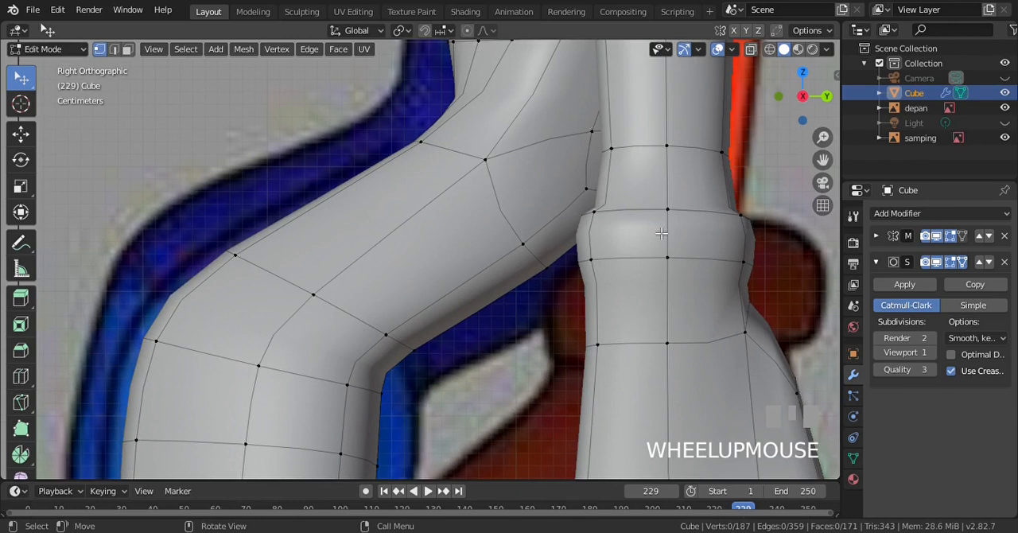
key("ctrl+r")
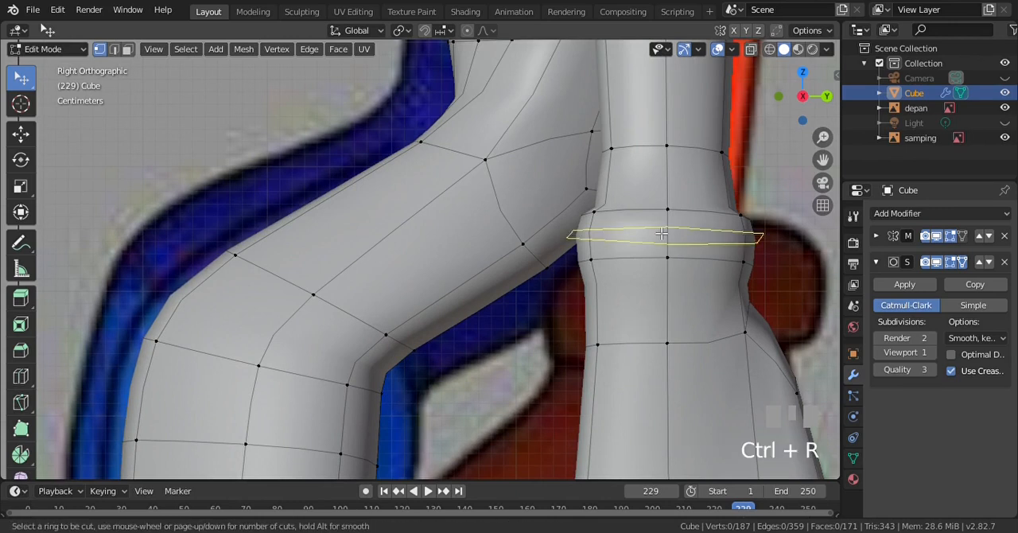
left_click(662, 233)
left_click(660, 233)
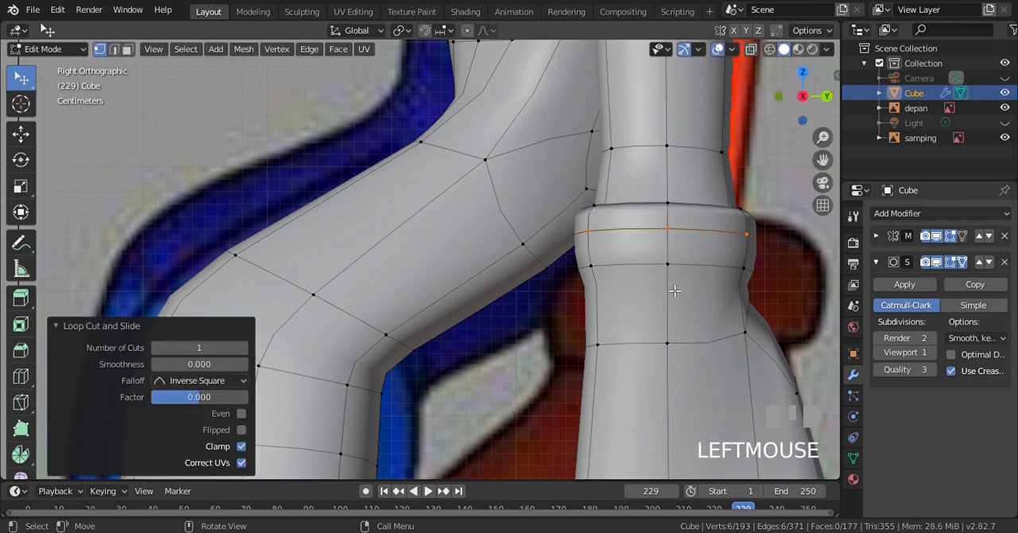
key("a")
key("a")
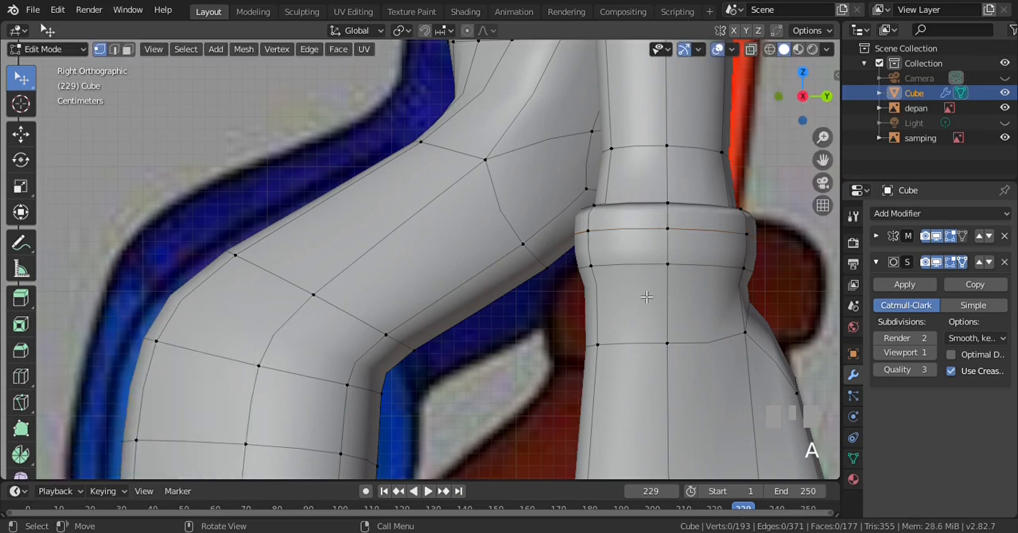
Add one loop cut around the wrist just below the glove cuff to sharpen its lower edge, and deselect everything
key("ctrl")
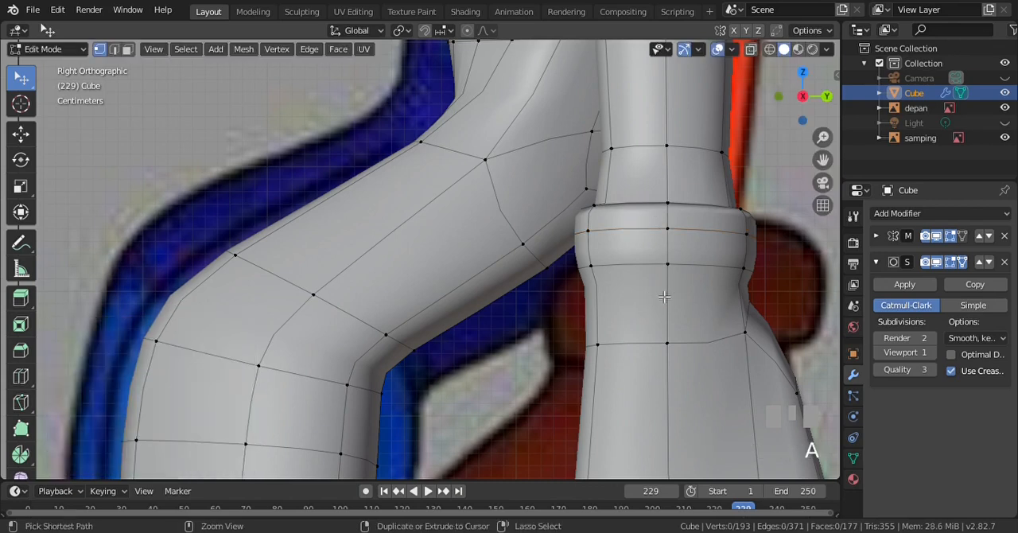
key("ctrl+r")
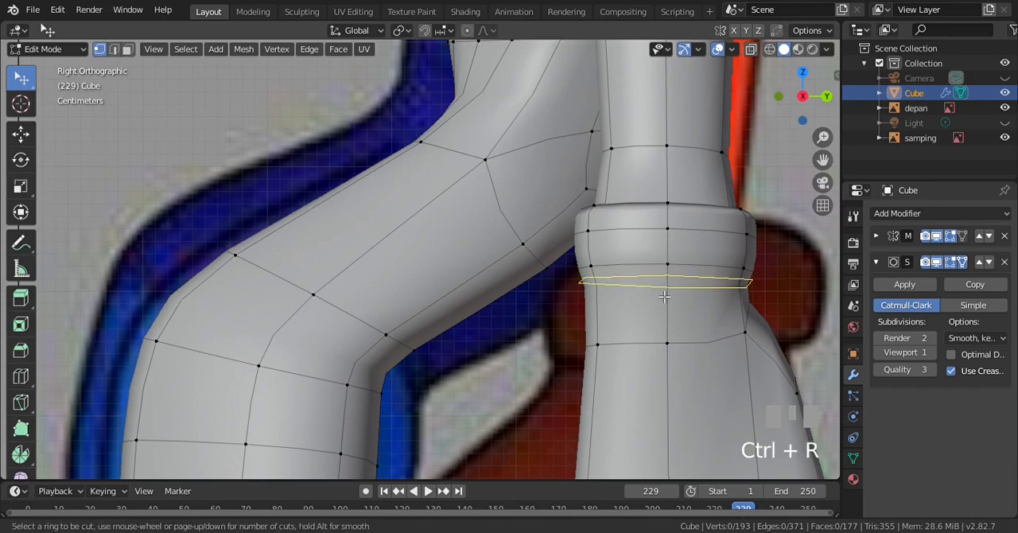
left_click(660, 292)
left_click(658, 291)
key("a")
key("a")
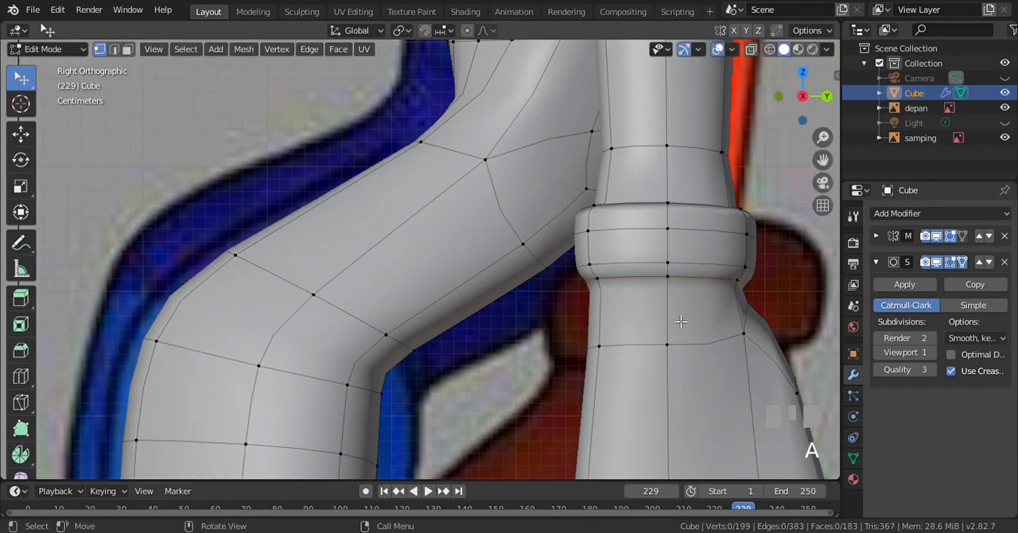
Try adding one loop cut at the finger's base, where the glove meets the bare finger
key("ctrl+KP_2")
key("ctrl+KP_2")
key("ctrl+KP_2")
key("ctrl+KP_2")
key("ctrl+KP_2")
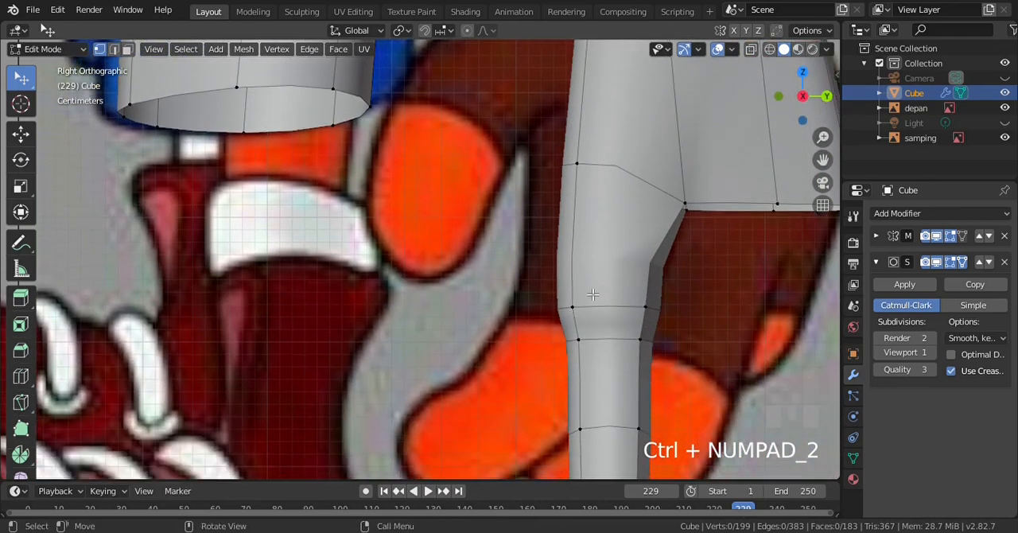
scroll(592, 294, "up", 1)
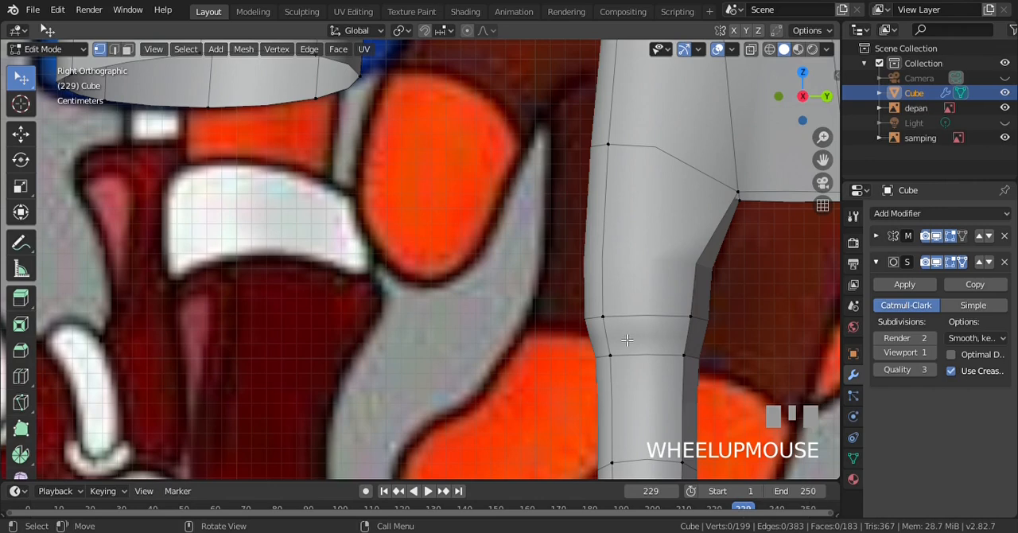
key("ctrl+r")
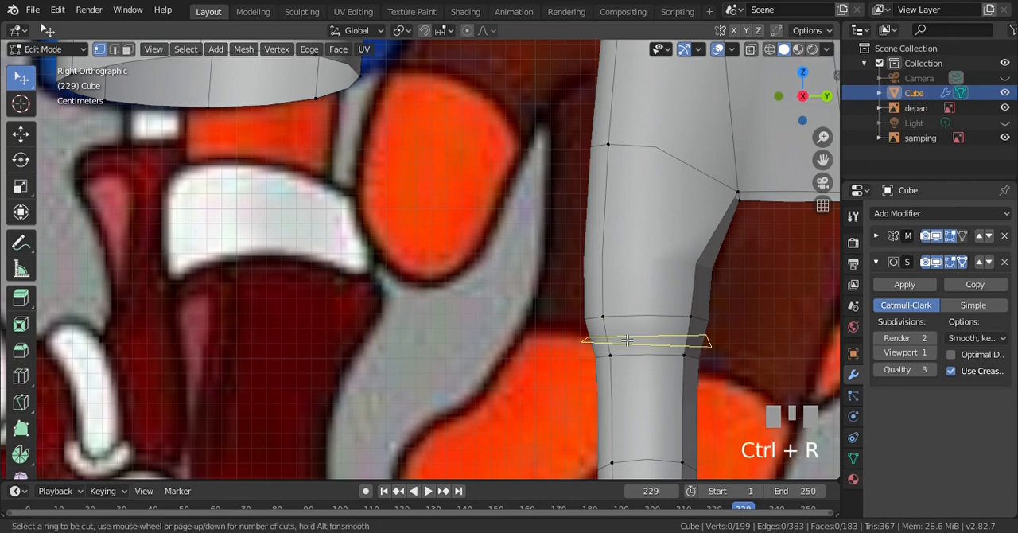
left_click(627, 339)
left_click(618, 332)
key("a")
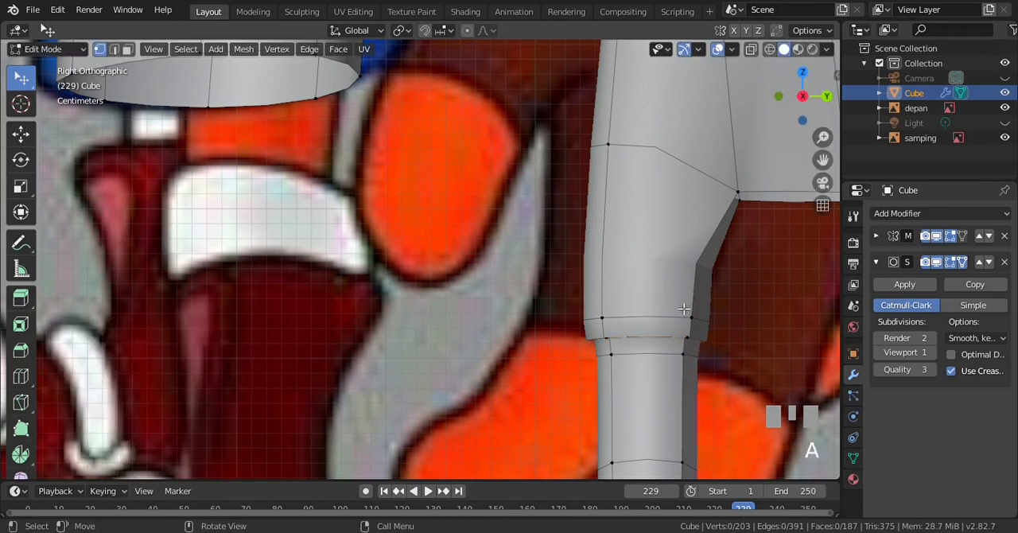
Try adding two loop cuts around the upper finger segment, slid toward the fingertip with a factor of -1
scroll(683, 308, "down", 3)
scroll(589, 284, "up", 1)
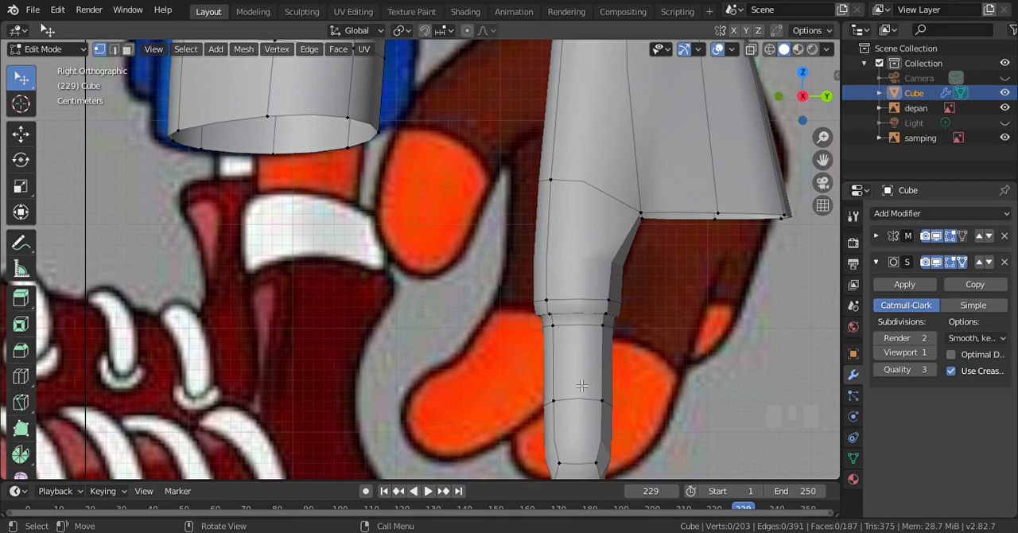
key("ctrl+r")
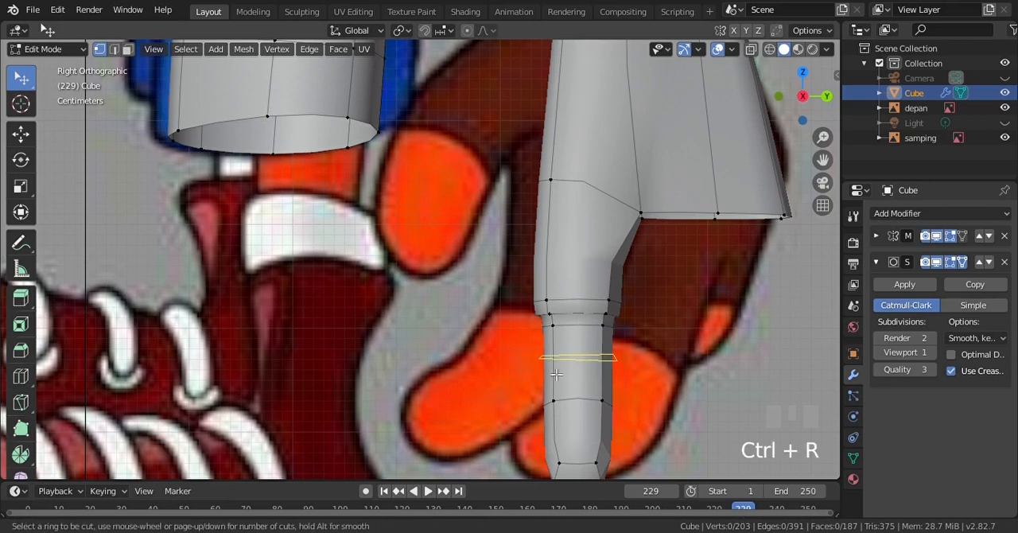
scroll(555, 374, "up", 1)
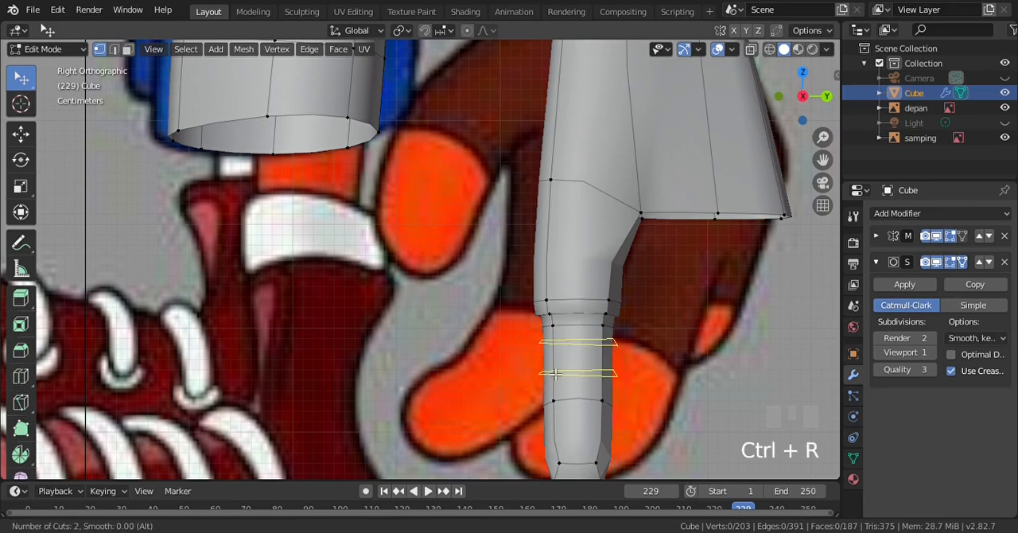
left_click(555, 374)
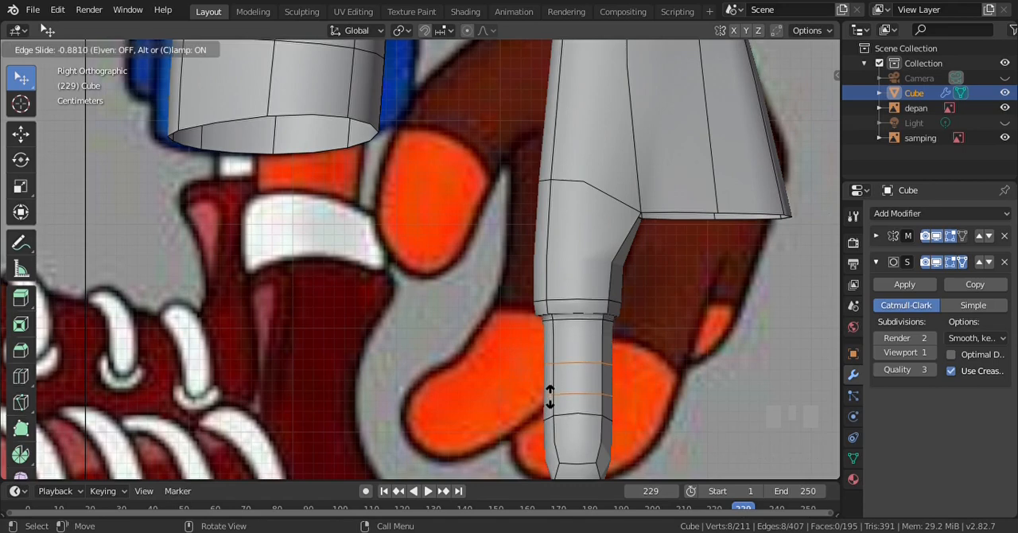
left_click(549, 402)
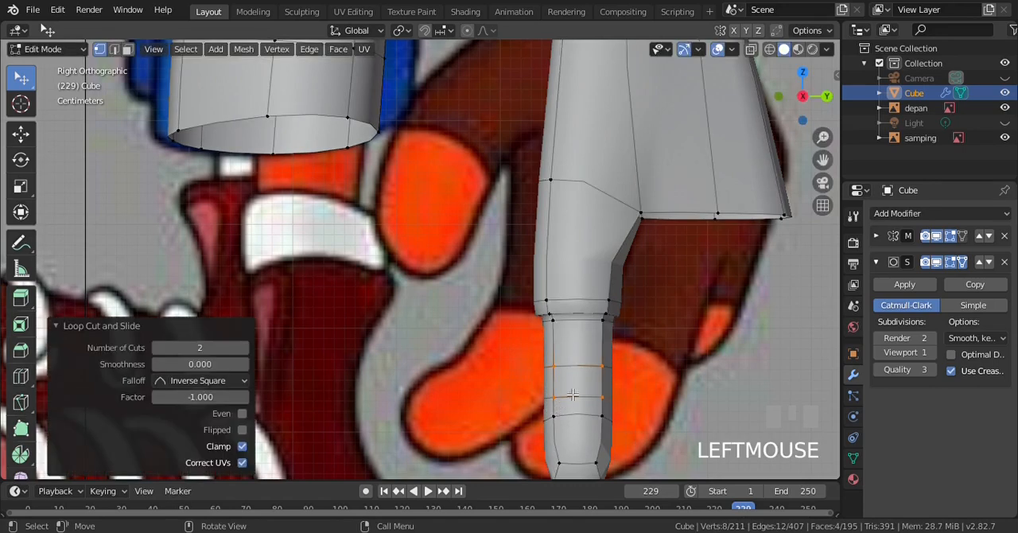
Try selecting the upper of the two finger loops in wireframe and edge-sliding it by -1 toward the lower loop
key("z")
key("KP_4")
key("b")
left_click_drag(558, 373, 670, 387)
key("KP_3")
key("z")
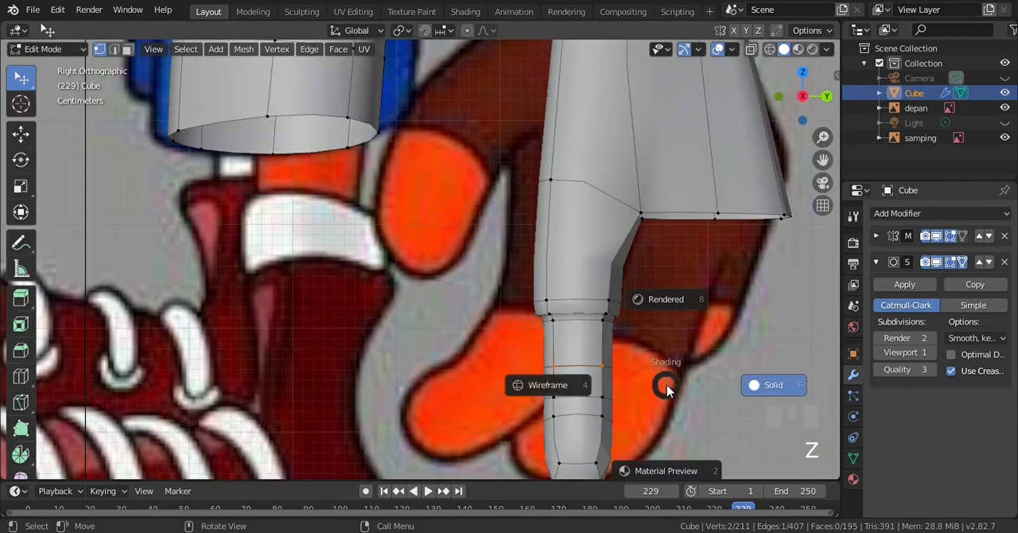
key("KP_4")
key("b")
left_click_drag(518, 357, 651, 387)
key("g")
key("g")
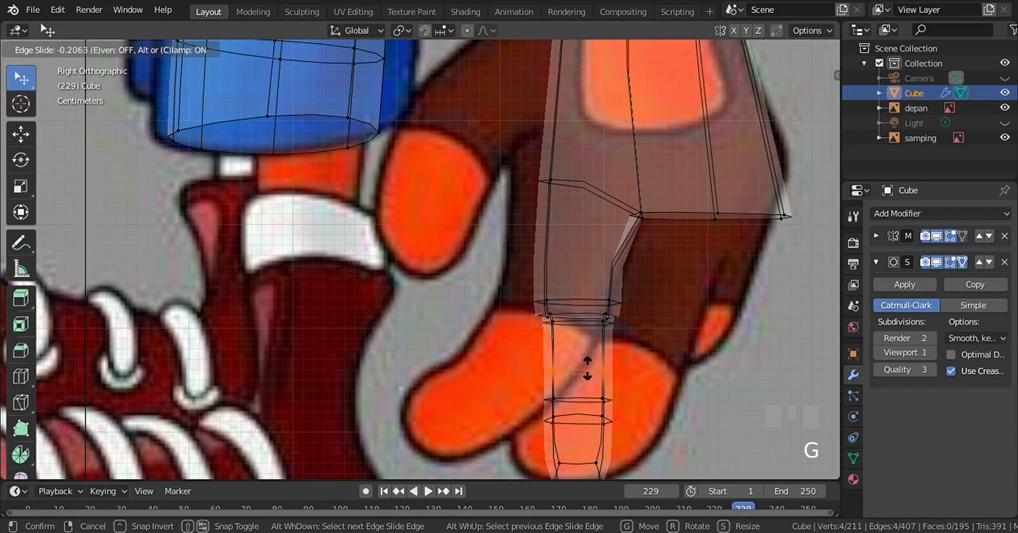
left_click(584, 418)
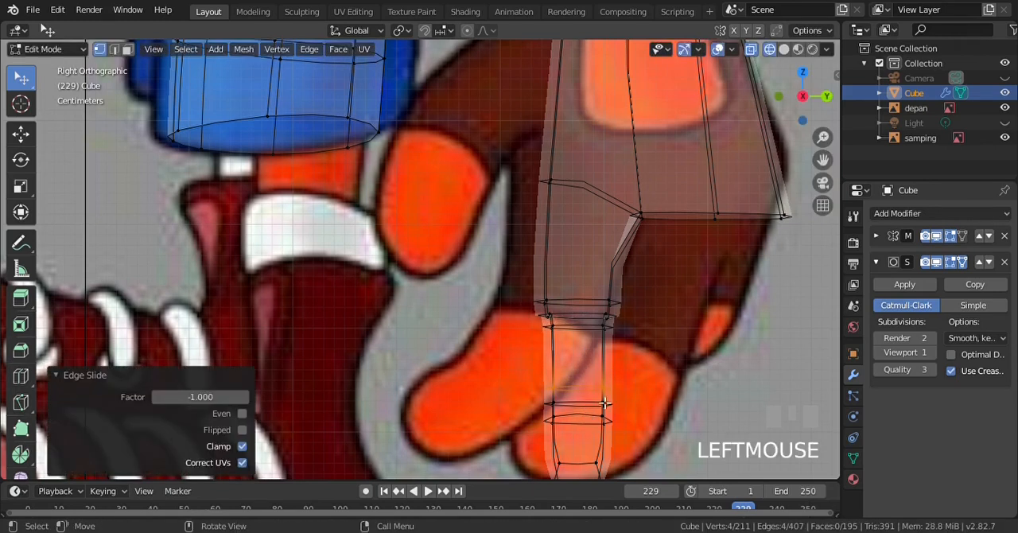
Turn off the Subdivision modifier's viewport display and inspect the unsmoothed finger cage against the side reference
left_click(934, 267)
scroll(602, 381, "down", 2)
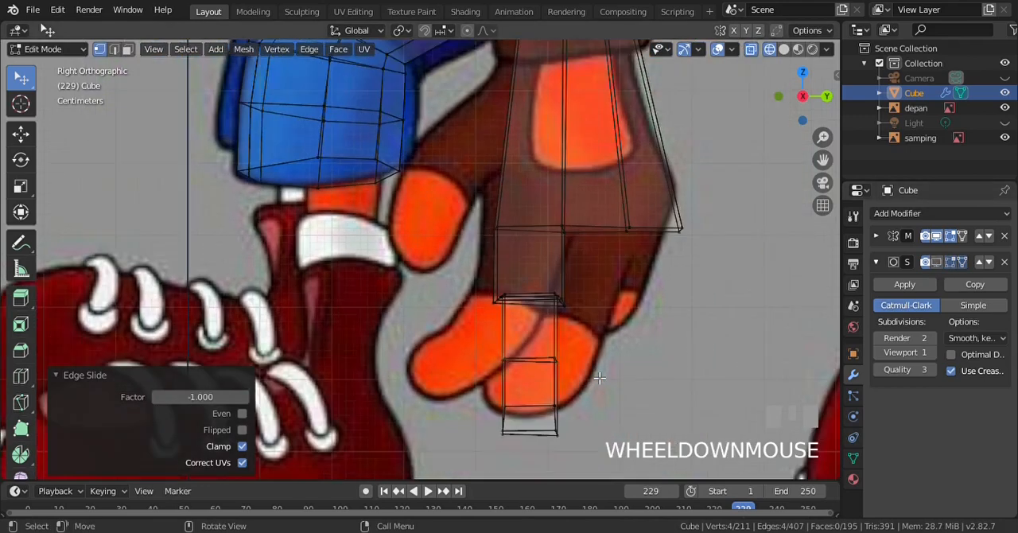
scroll(599, 378, "up", 1)
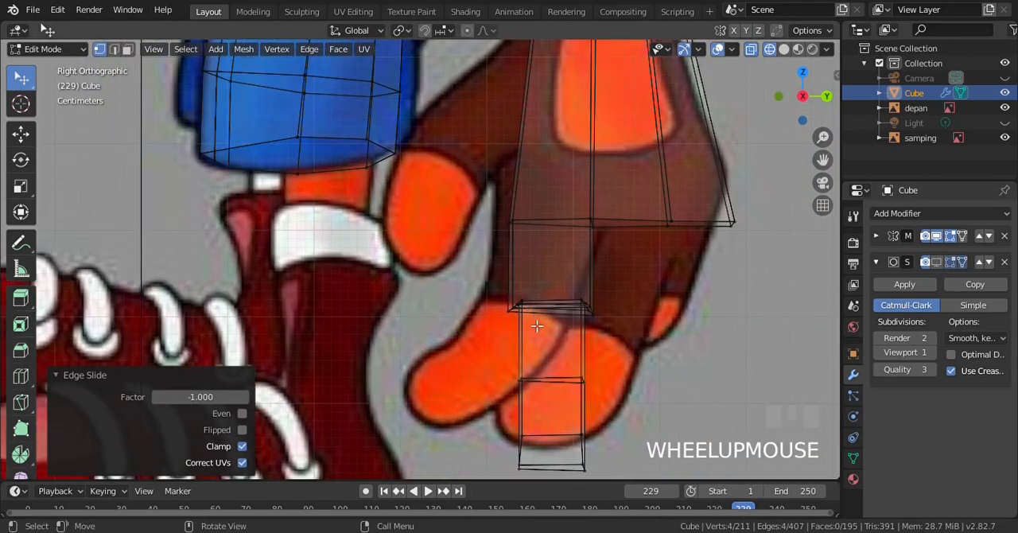
scroll(539, 323, "up", 3)
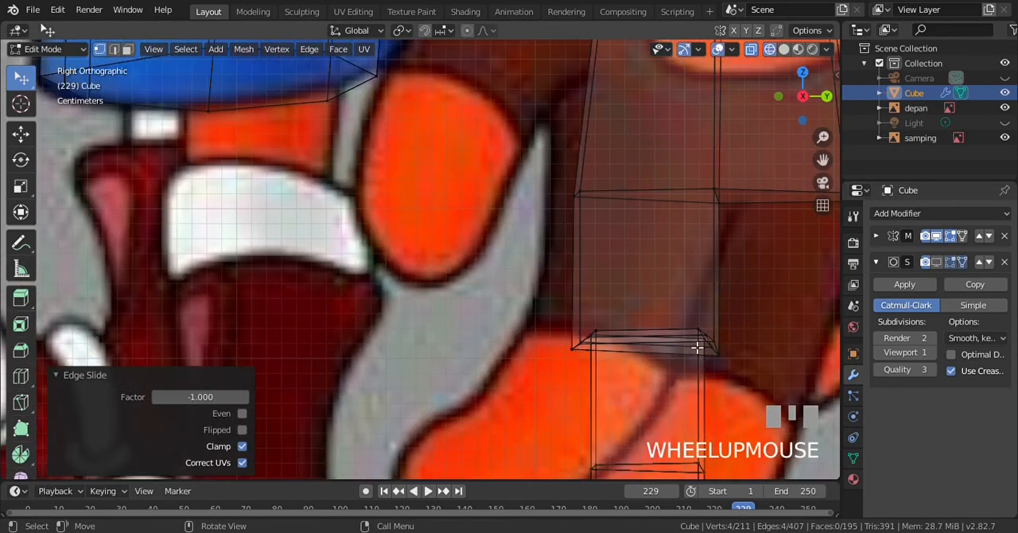
scroll(654, 337, "down", 2)
scroll(590, 318, "up", 1)
Undo the edge slide and the loop cuts on the finger, including the one at its base
key("ctrl+z")
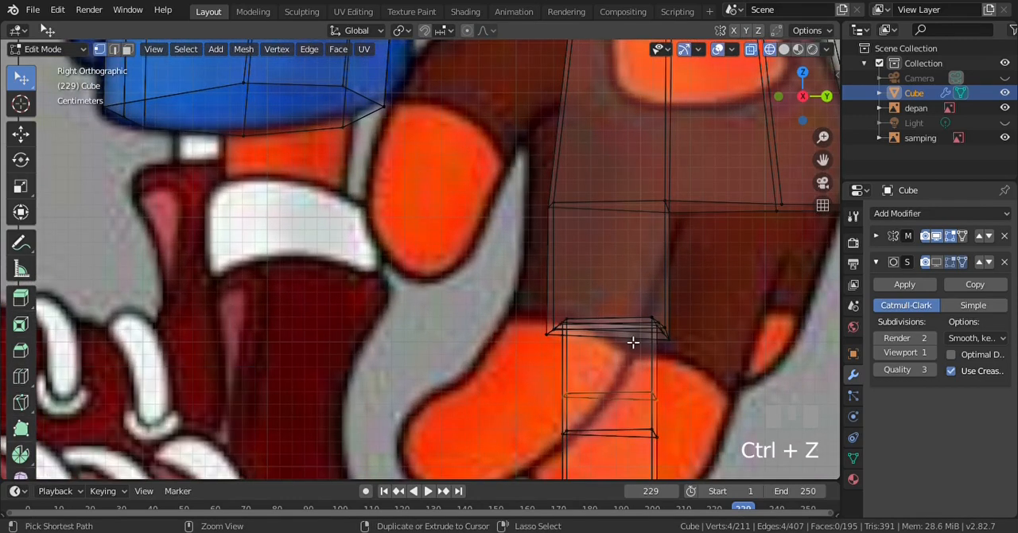
key("ctrl+z")
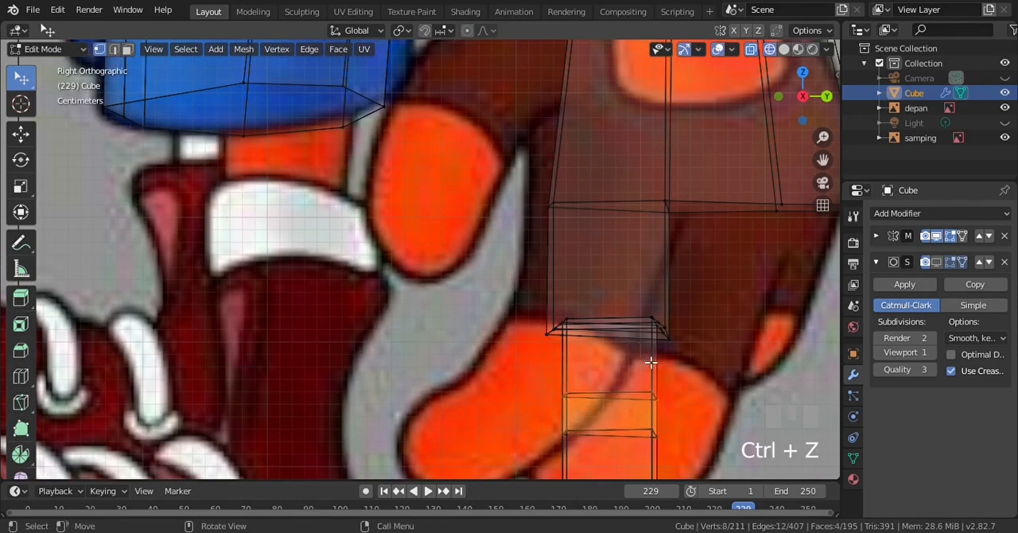
scroll(650, 359, "down", 2)
key("ctrl+KP_2")
key("ctrl+KP_2")
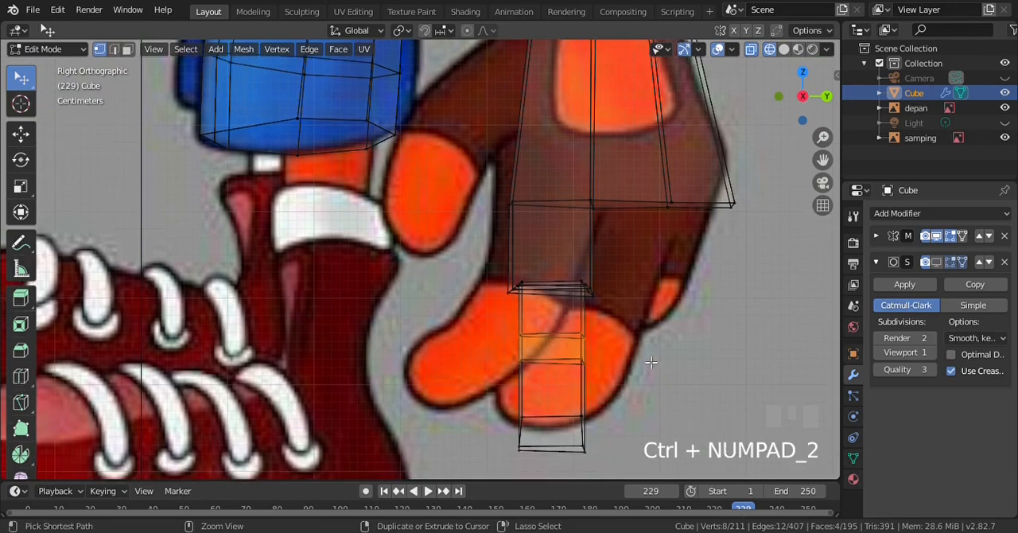
scroll(609, 318, "up", 2)
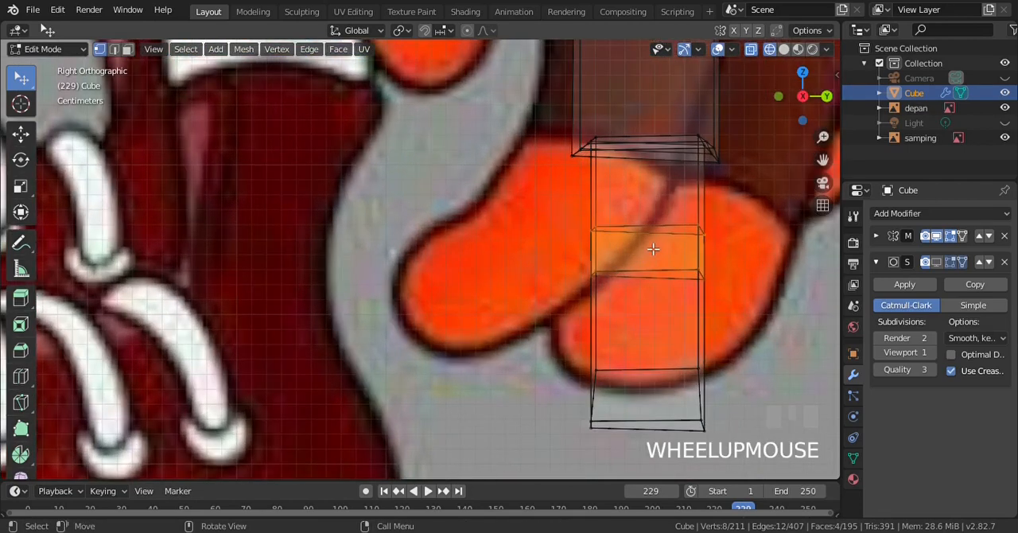
key("ctrl+z")
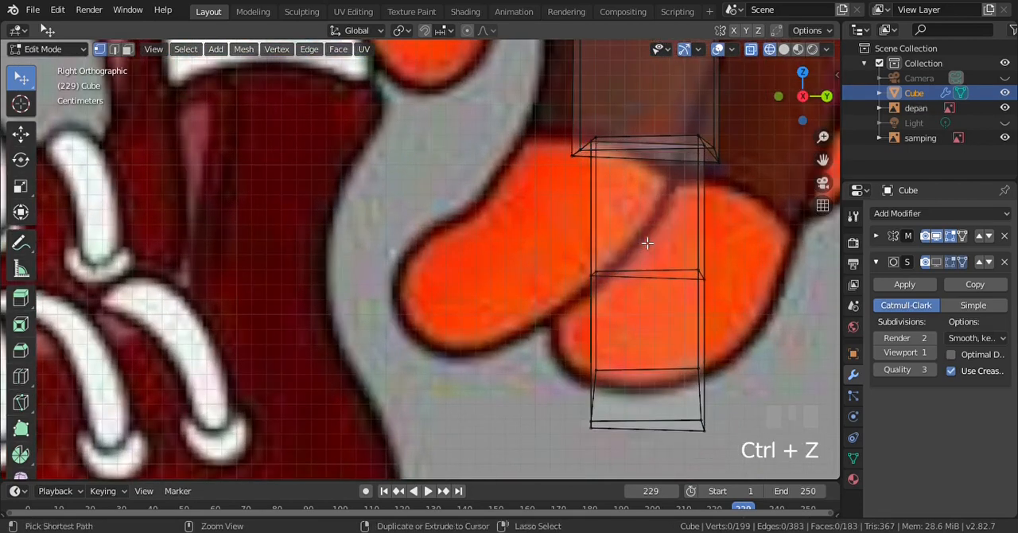
Add two loop cuts around the upper finger segment, slid down toward the finger's middle joint, and clear the selection
scroll(630, 263, "up", 1)
key("ctrl+r")
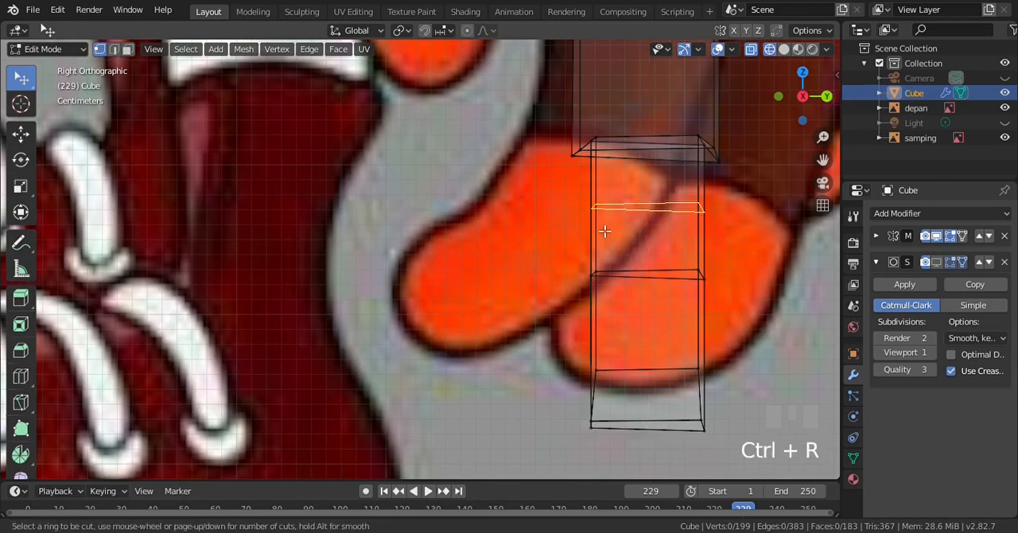
scroll(604, 231, "up", 2)
scroll(604, 230, "down", 2)
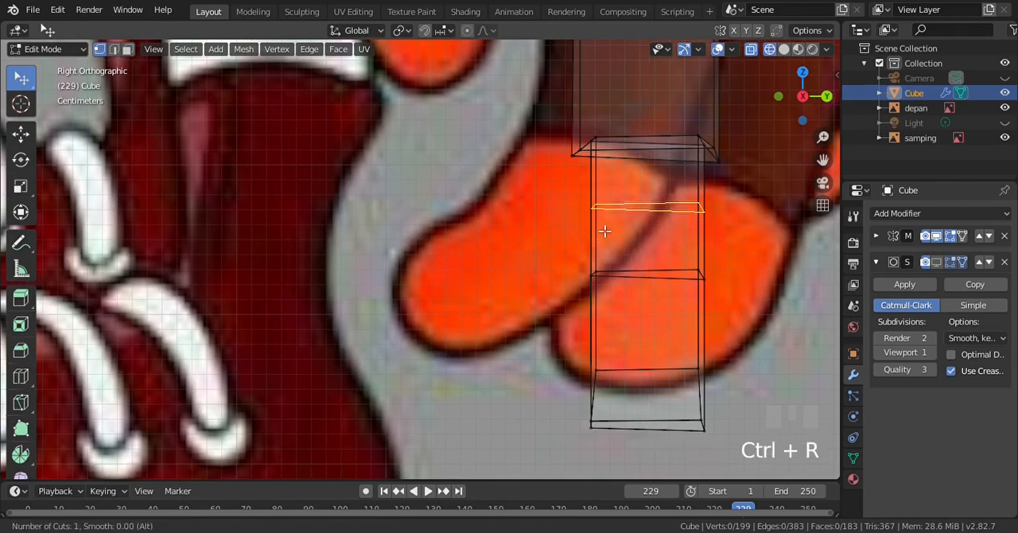
left_click(604, 231)
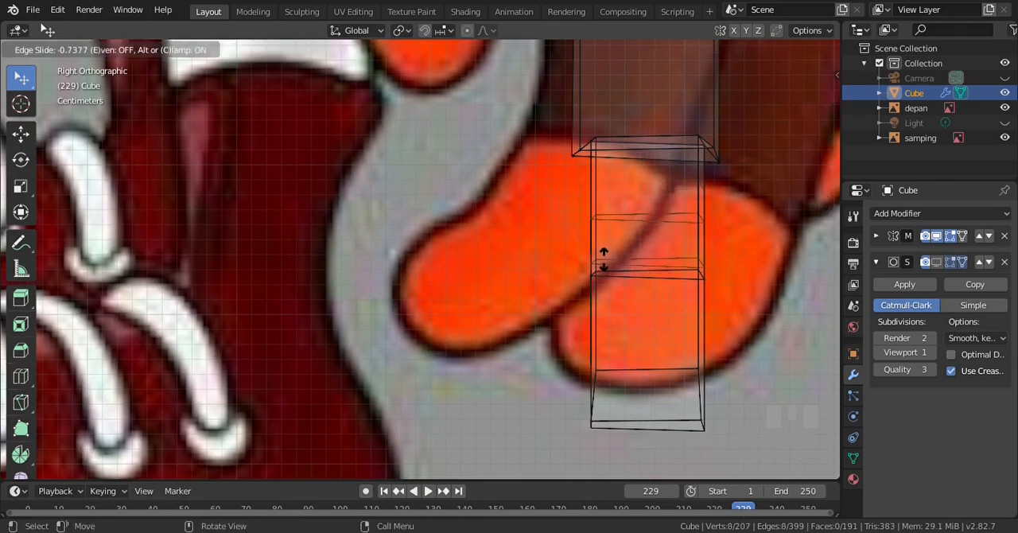
left_click(603, 256)
key("a")
Select the upper of the two new finger loops and move it down about 0.019 m, close to the lower one
key("b")
left_click_drag(596, 213, 703, 238)
key("g")
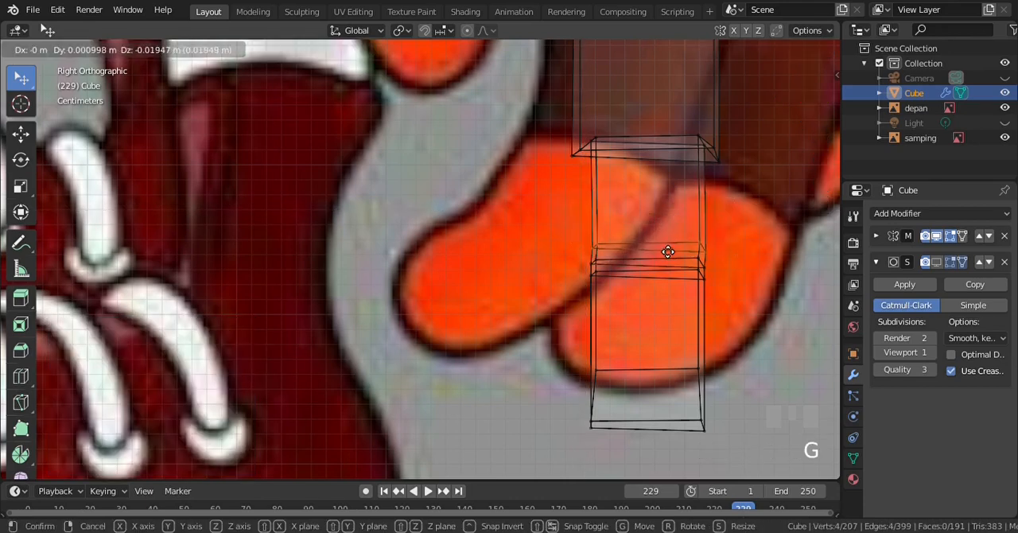
left_click(676, 265)
key("a")
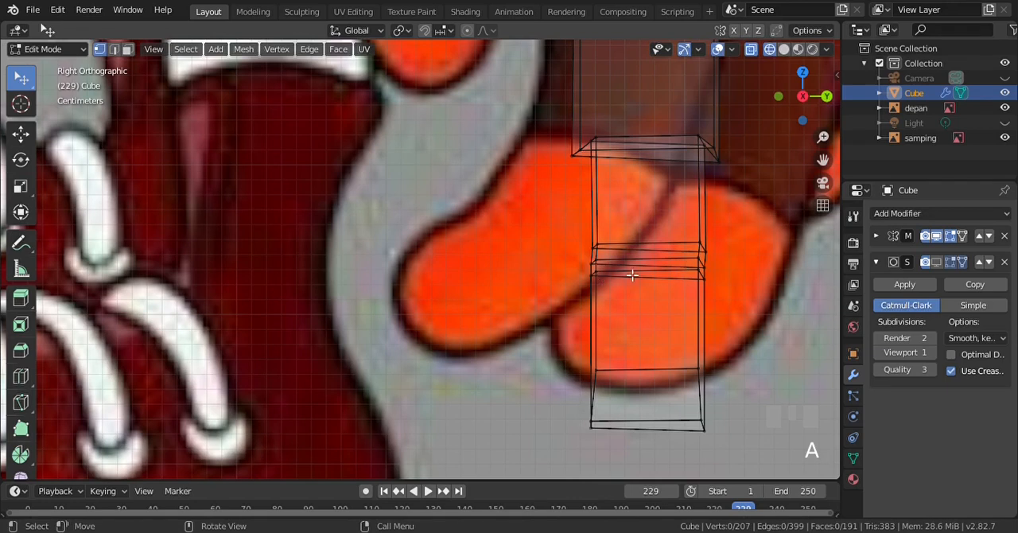
Return the viewport to solid shading and switch the mesh selection to edge mode
key("z")
key("z")
left_click(755, 265)
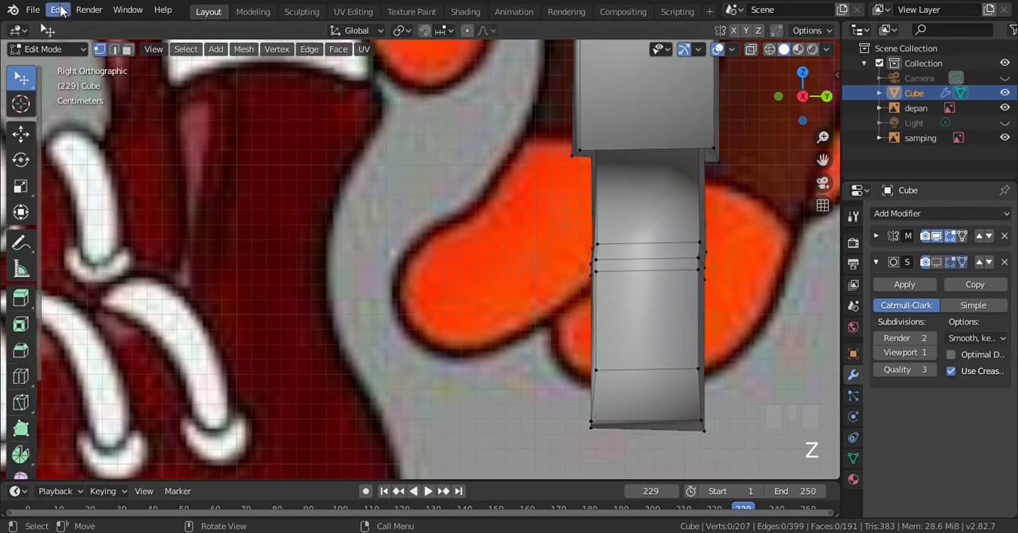
left_click(114, 48)
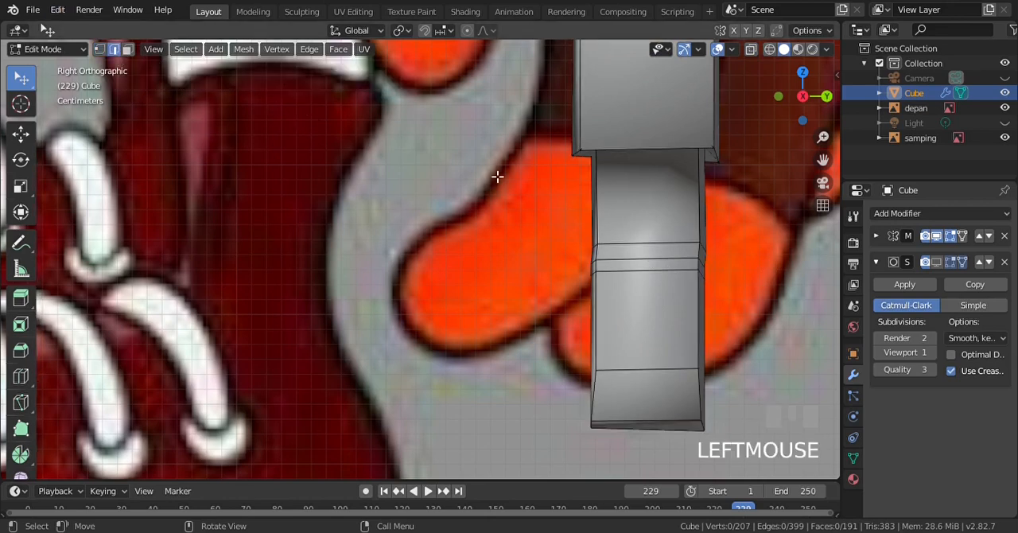
Select the middle edge loop at the finger's joint and scale it down uniformly to 0.827
left_click(619, 262, "alt")
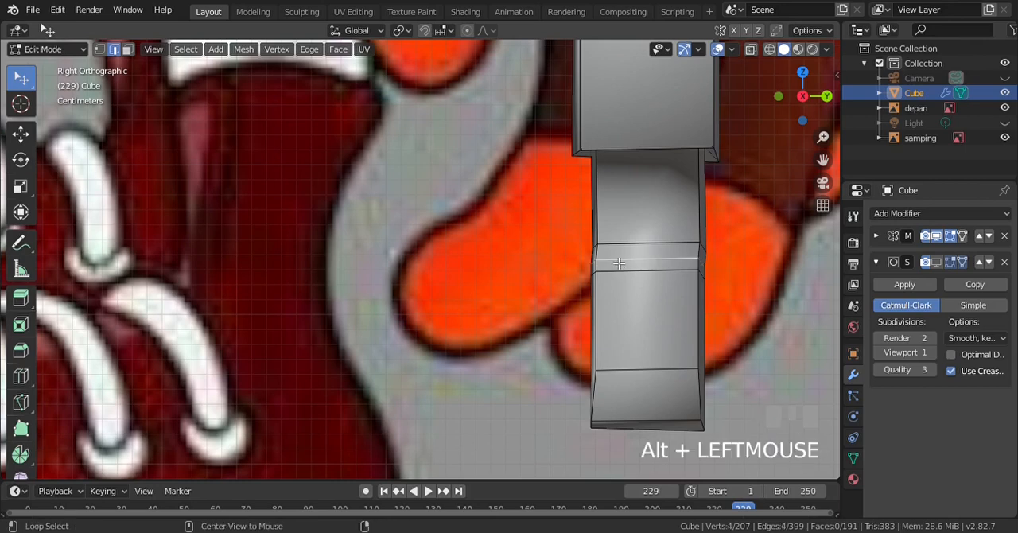
key("KP_1")
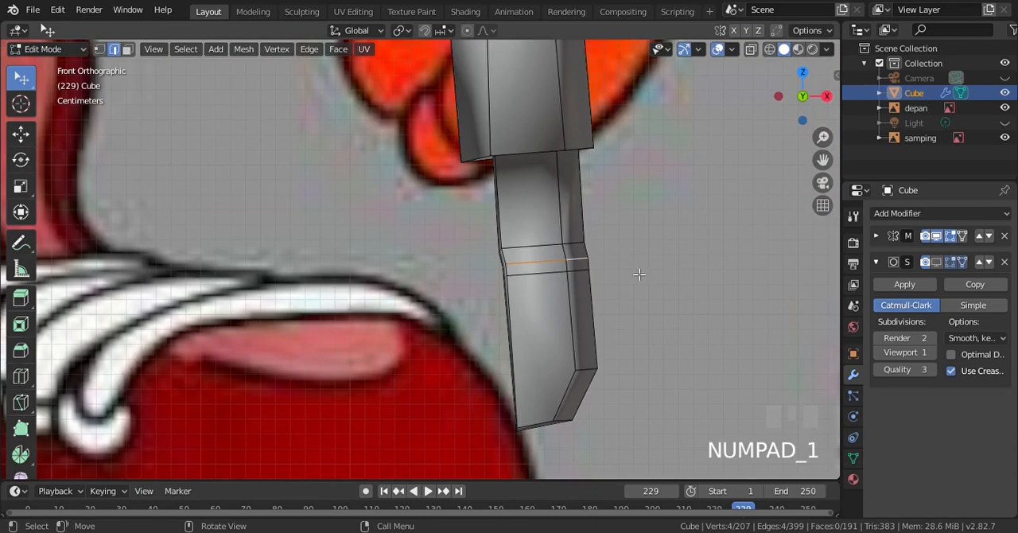
scroll(638, 275, "up", 2)
key("s")
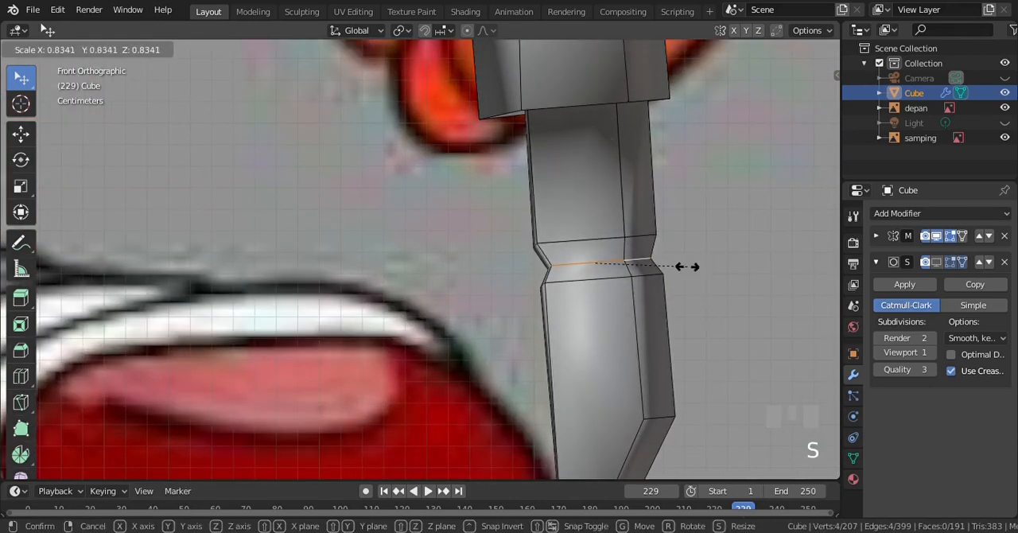
left_click(691, 272)
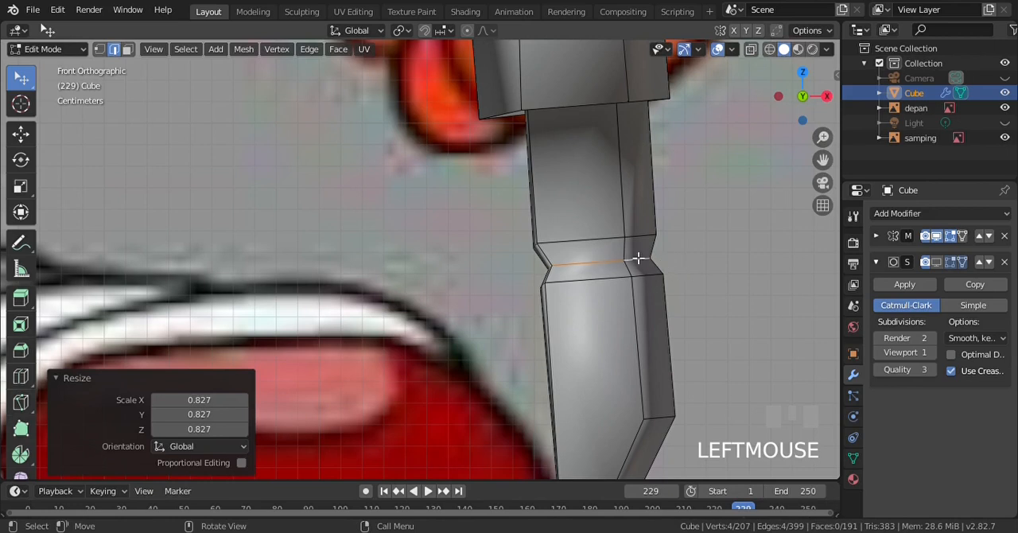
Shift the joint loop about 0.0087 m along X, scale it by 1.175, move it back about 0.002 m, and clear the selection
key("g")
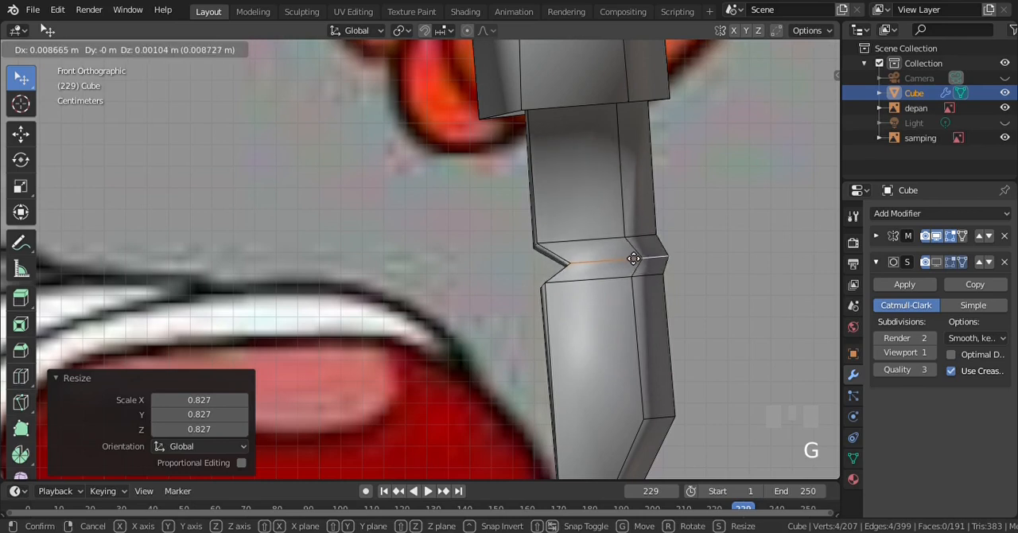
left_click(633, 258)
key("s")
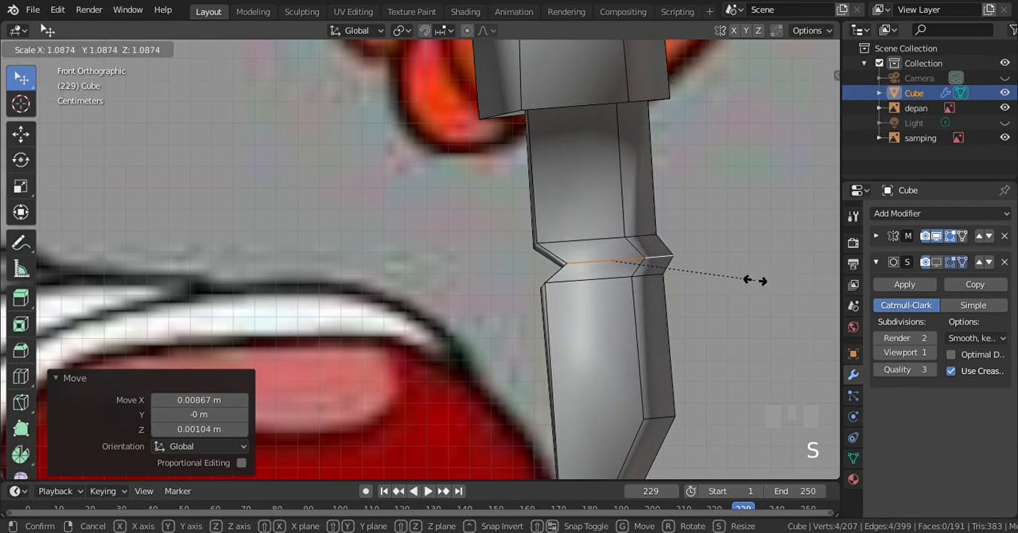
left_click(768, 287)
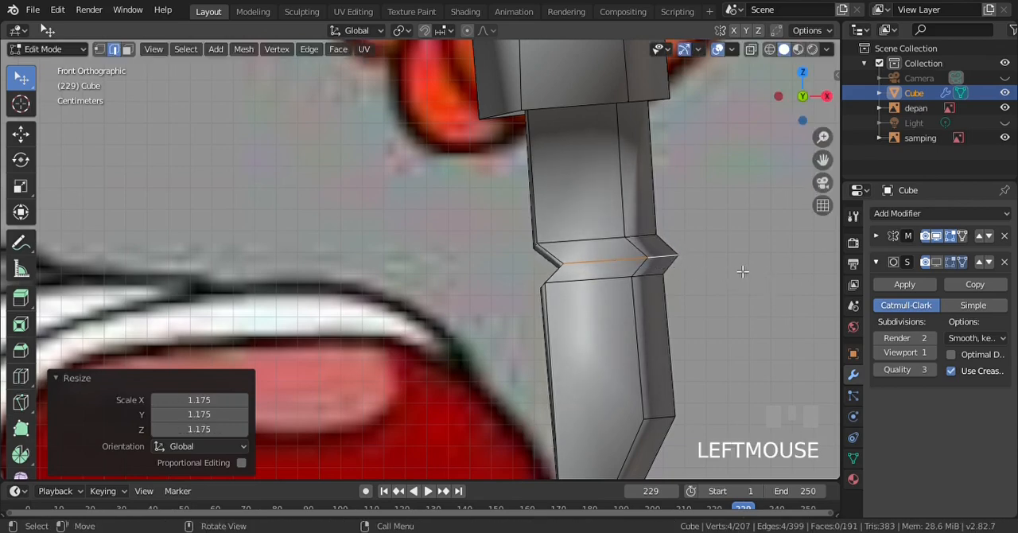
key("g")
left_click(737, 270)
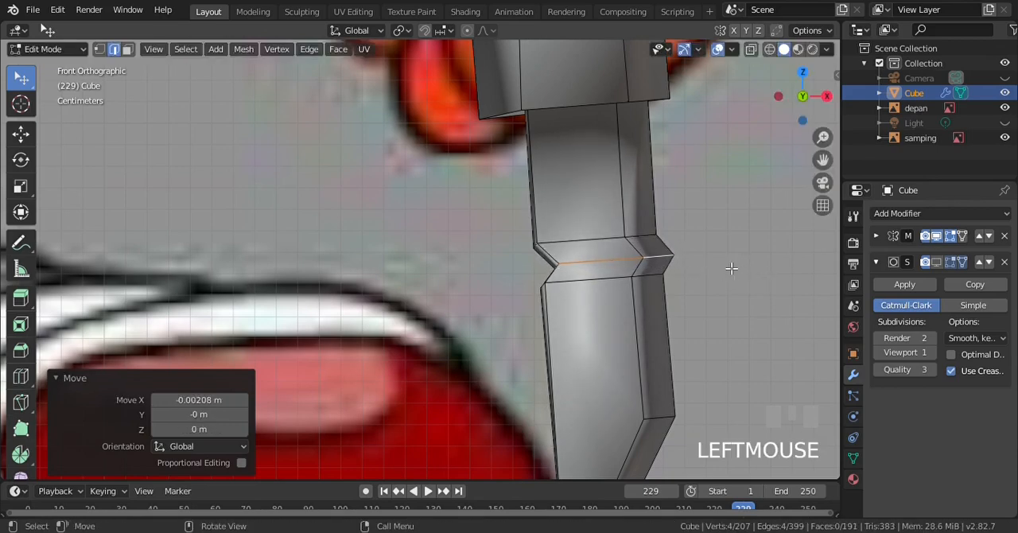
scroll(719, 266, "down", 3)
key("a")
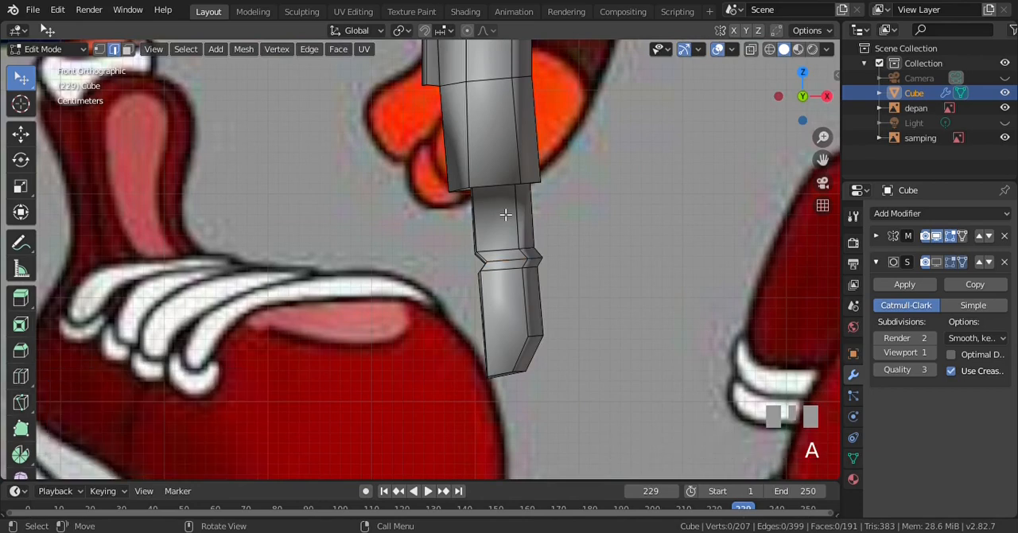
Enable the Subdivision modifier's viewport display and check the smoothed finger from the side and front, in and out of Edit Mode
key("KP_3")
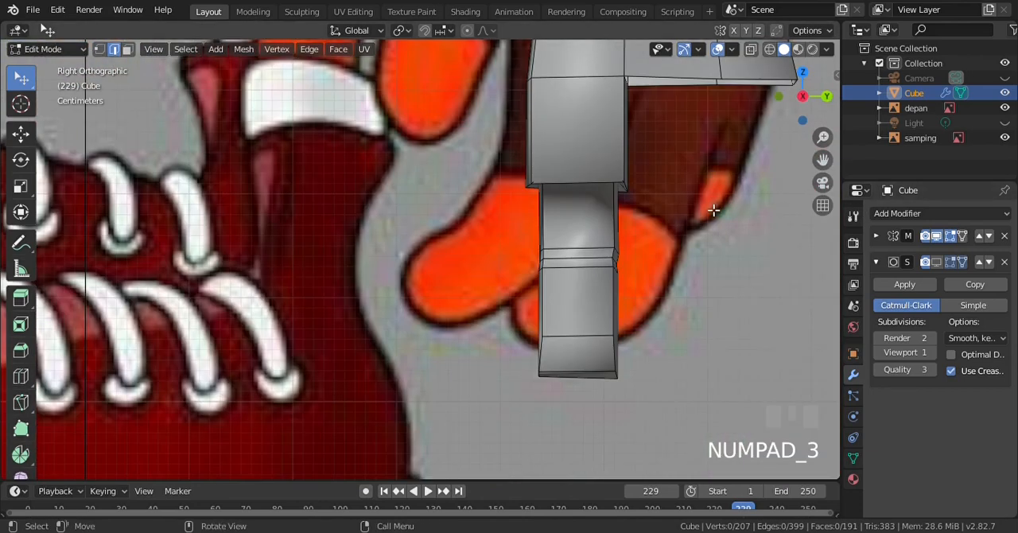
left_click(938, 263)
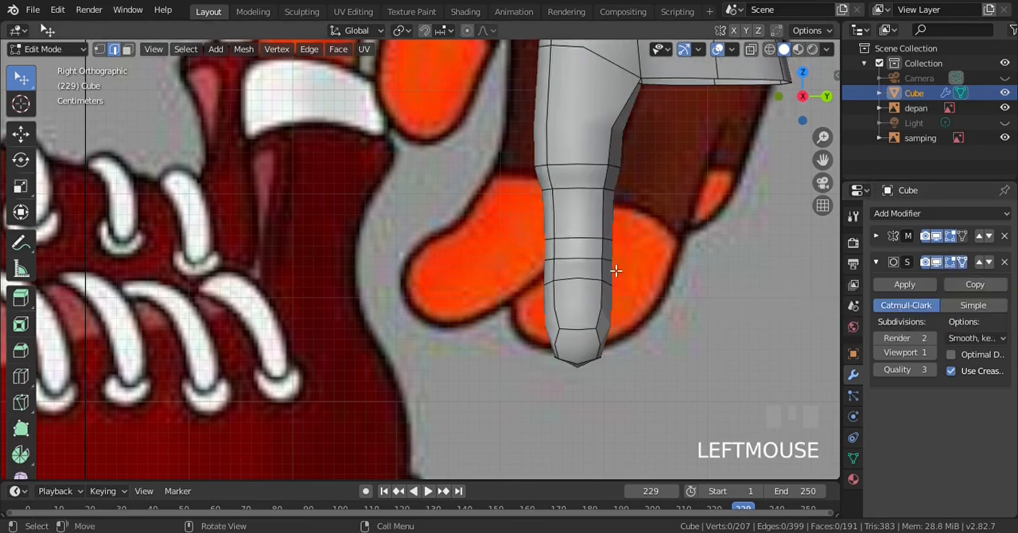
scroll(615, 270, "down", 2)
key("KP_1")
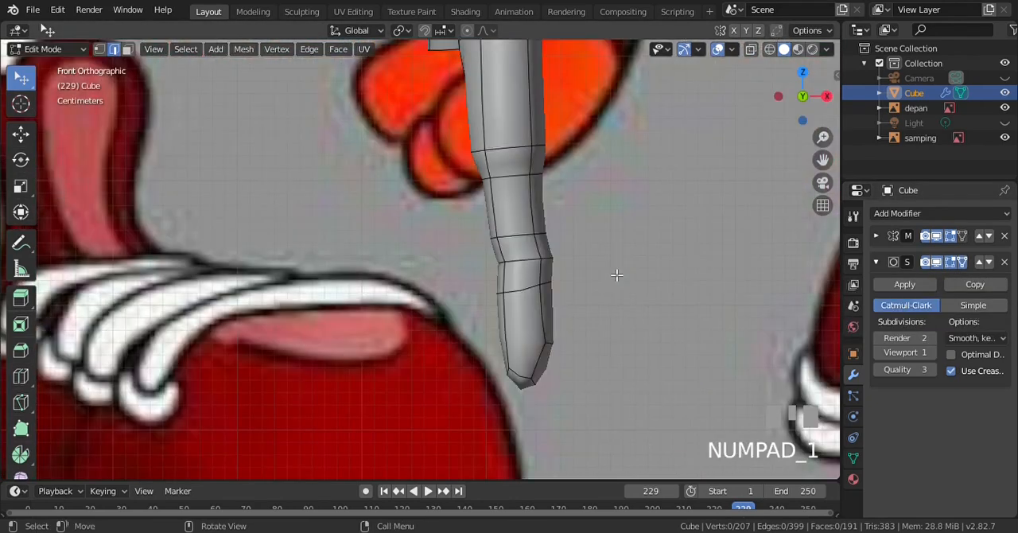
scroll(616, 211, "down", 2)
key("Tab")
scroll(519, 238, "up", 3)
scroll(517, 240, "up", 3)
key("Tab")
Add one centred loop cut between the two loops at the finger's base and clear the selection
key("KP_3")
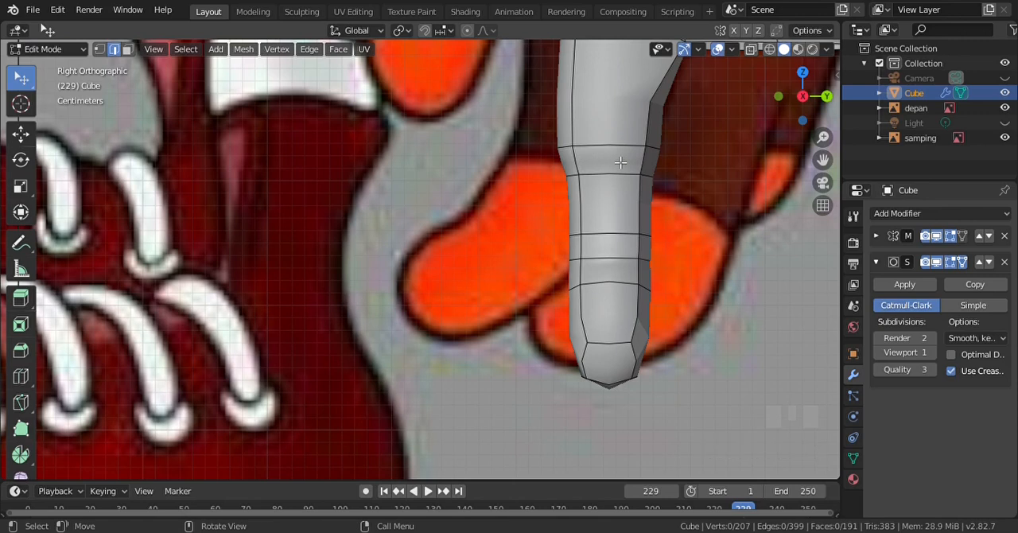
key("ctrl+r")
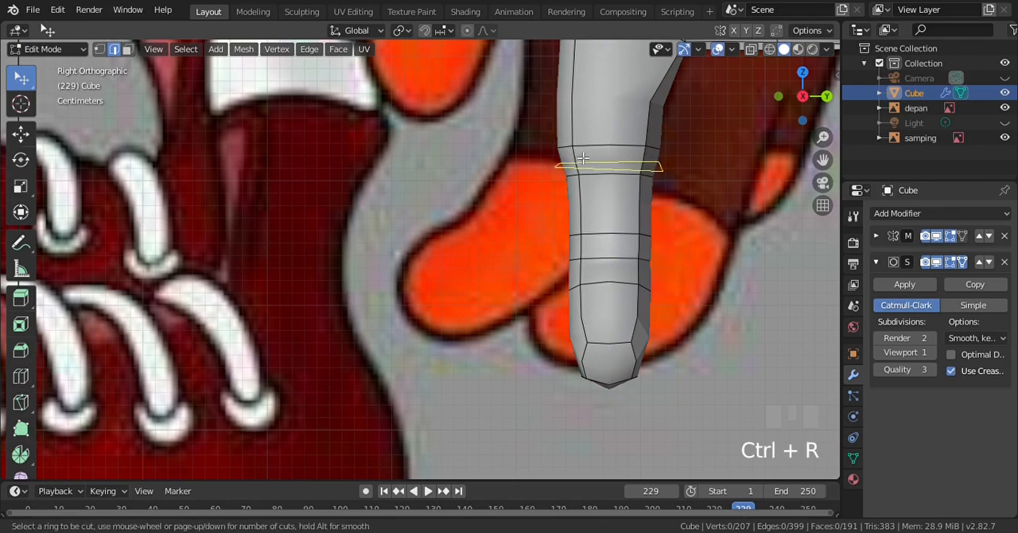
left_click(583, 158)
left_click(582, 158)
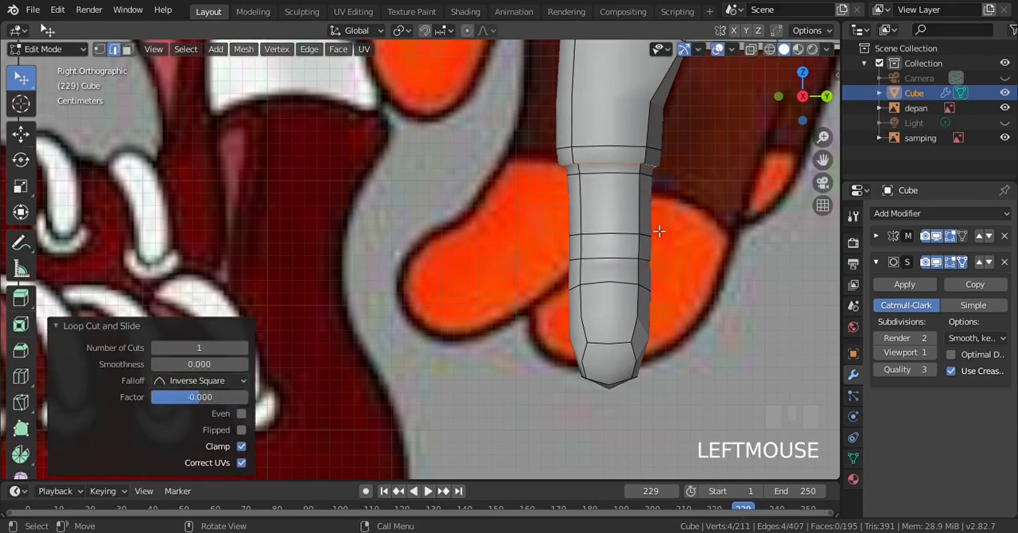
scroll(659, 228, "down", 3)
scroll(647, 229, "up", 2)
key("a")
key("a")
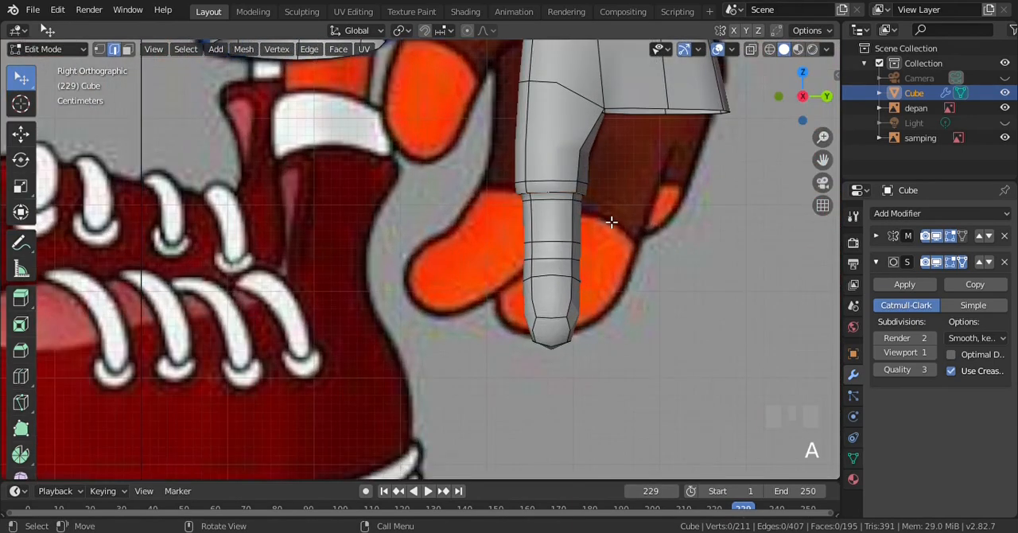
In front wireframe view with vertex selection, select the finger below its upper joint loop and rotate it 18.3°
key("KP_1")
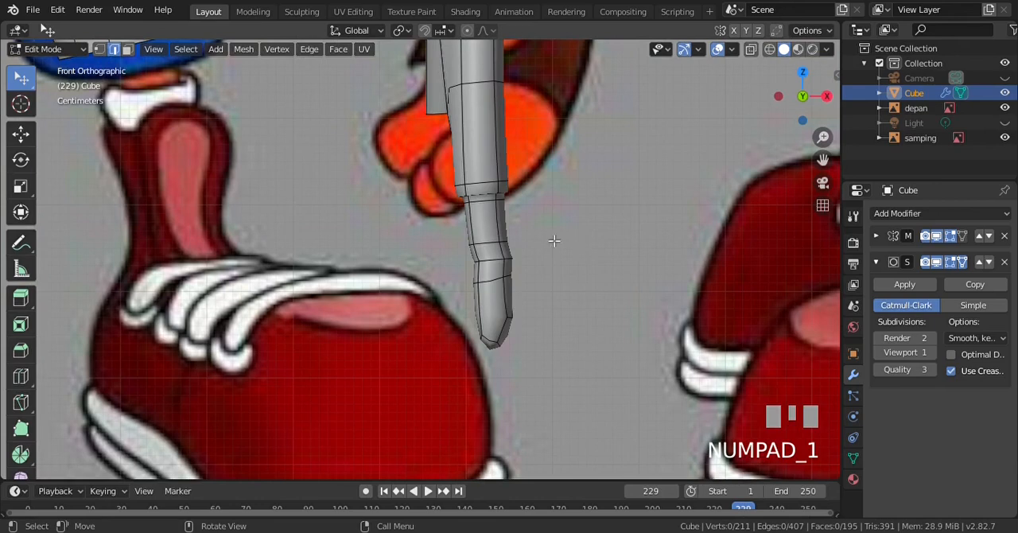
scroll(506, 239, "up", 3)
key("z")
key("KP_4")
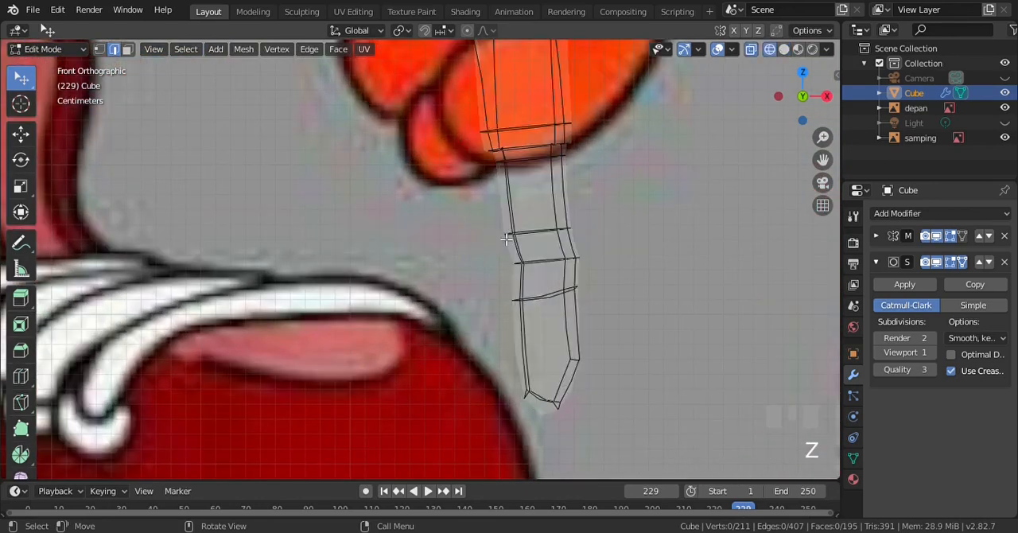
left_click(100, 50)
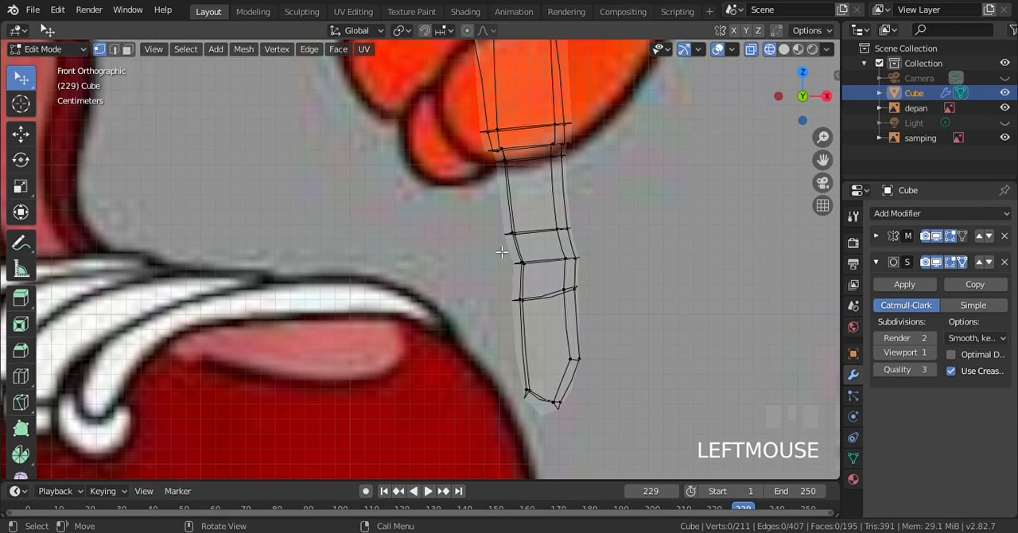
key("b")
left_click_drag(488, 239, 647, 445)
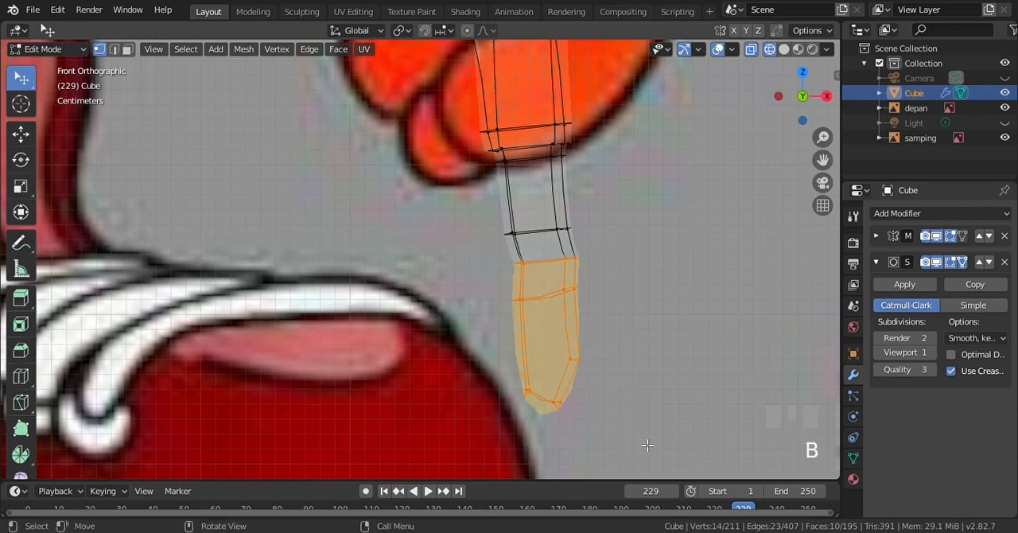
key("r")
left_click(568, 443)
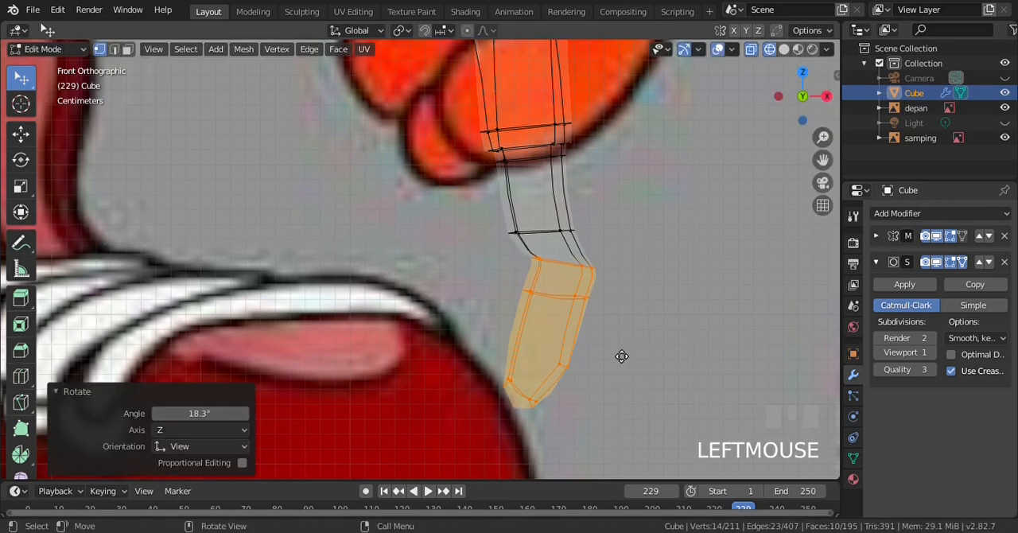
Move the rotated fingertip segment about -0.0255 m in X and 0.0015 m in Z, and clear the selection
key("g")
left_click(595, 354)
scroll(522, 257, "down", 1)
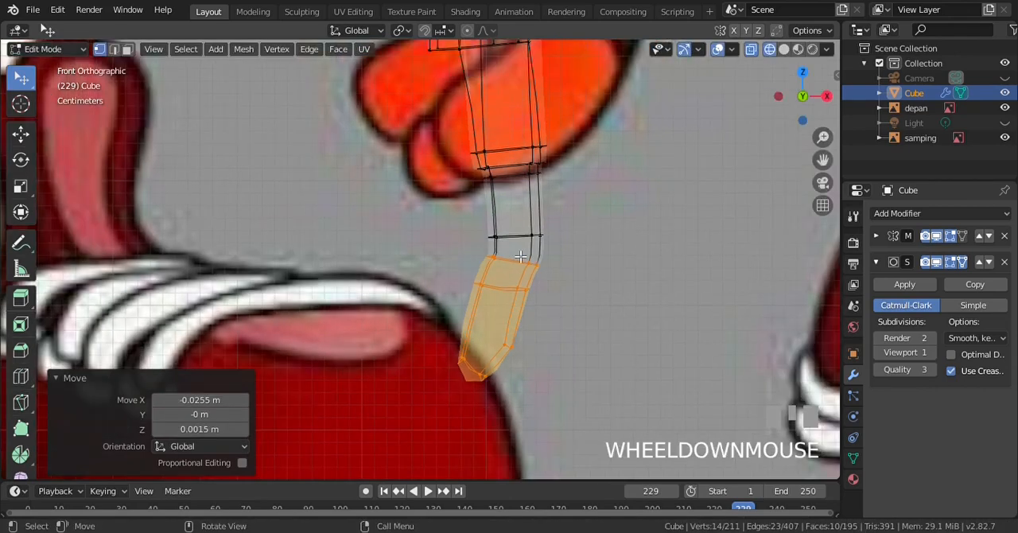
key("a")
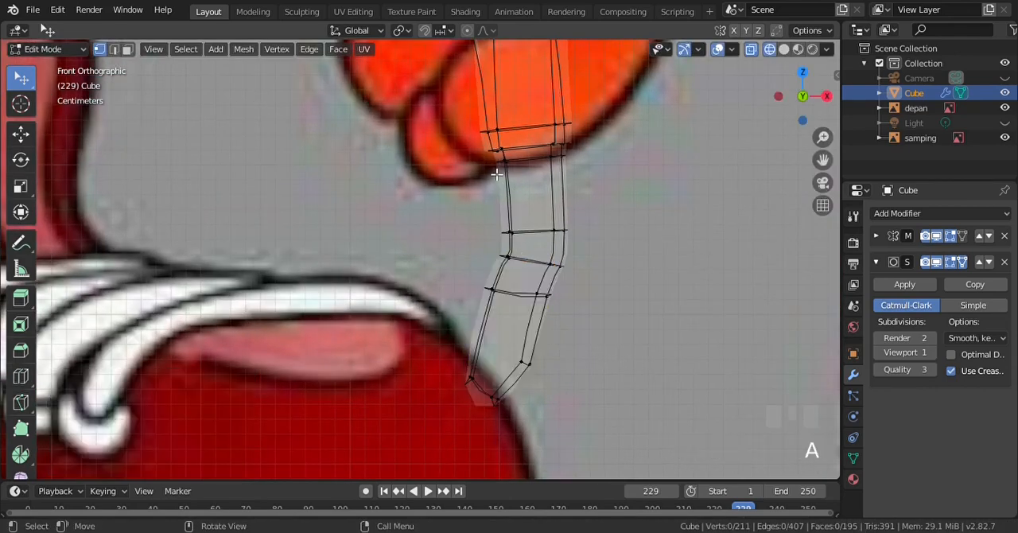
Select the whole finger below its base, rotate it -7.16° and shift it about 0.009 m along X
key("b")
left_click_drag(507, 166, 610, 414)
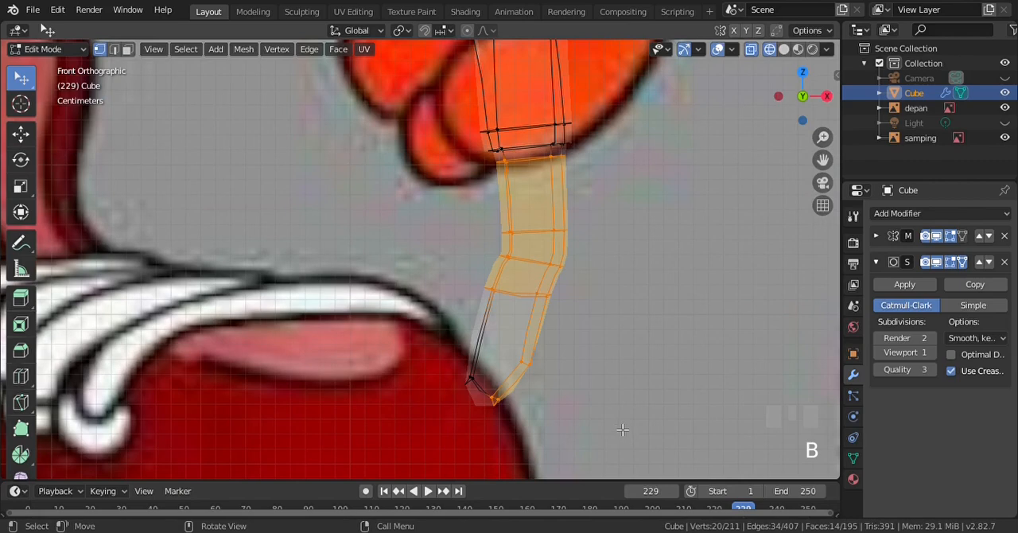
key("b")
left_click_drag(421, 247, 541, 437)
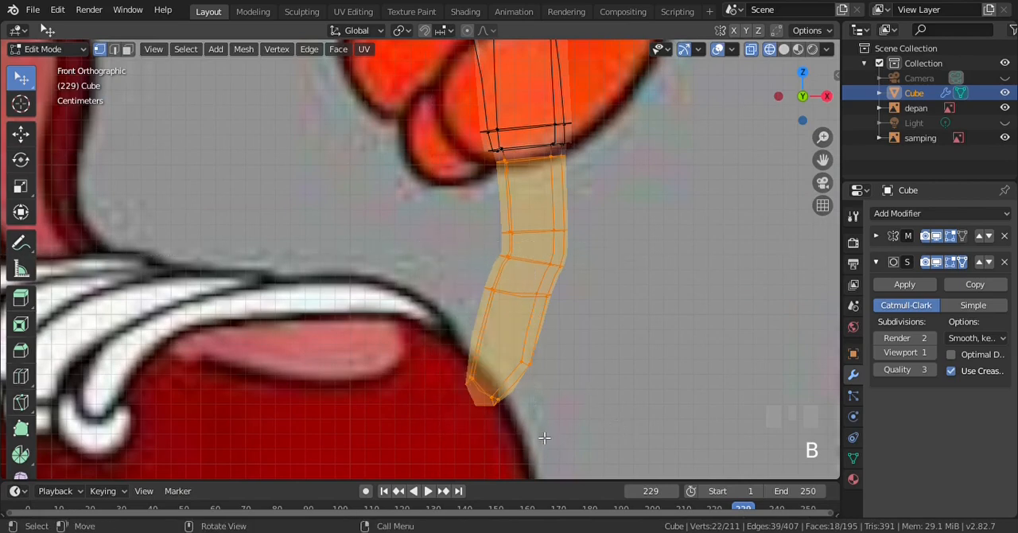
key("r")
left_click(672, 369)
key("g")
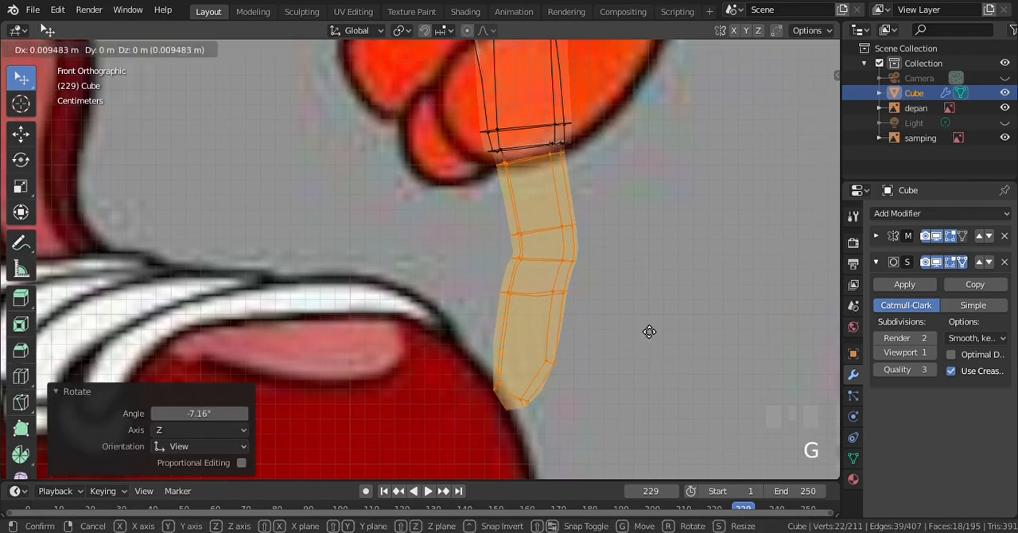
left_click(648, 330)
Clear the finger selection and return the viewport to solid shading
scroll(628, 286, "down", 3)
scroll(570, 254, "up", 4)
key("alt+a")
key("z")
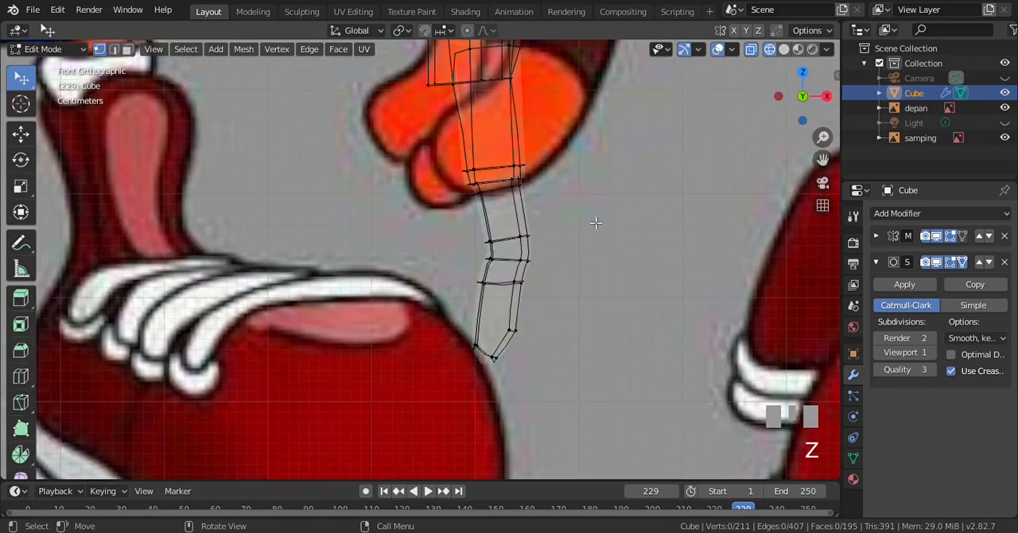
key("z")
left_click(710, 226)
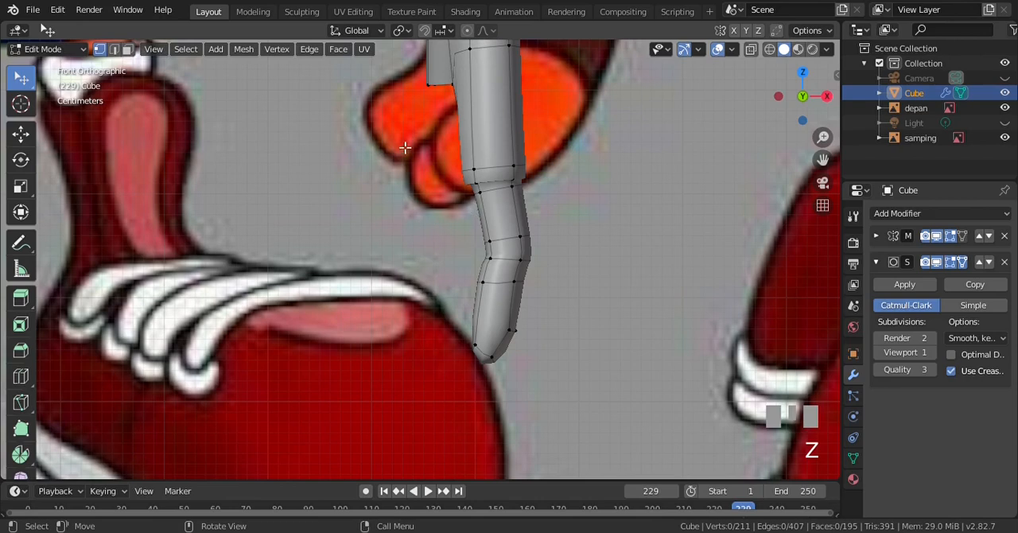
Examine the hand and bent finger from the front, side and top views and at an angle in perspective
scroll(389, 177, "down", 2)
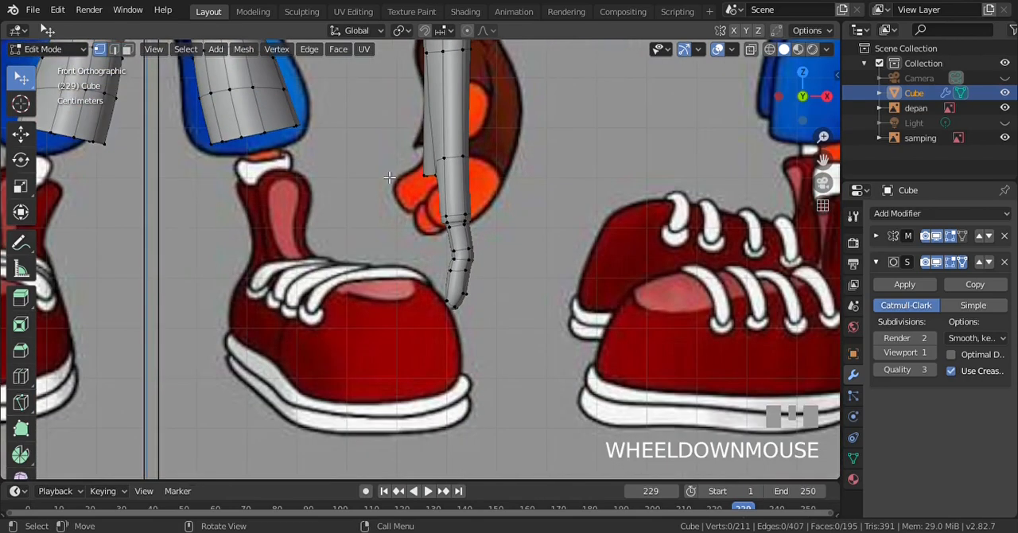
scroll(422, 204, "up", 3)
scroll(424, 207, "down", 3)
key("KP_3")
scroll(424, 207, "up", 3)
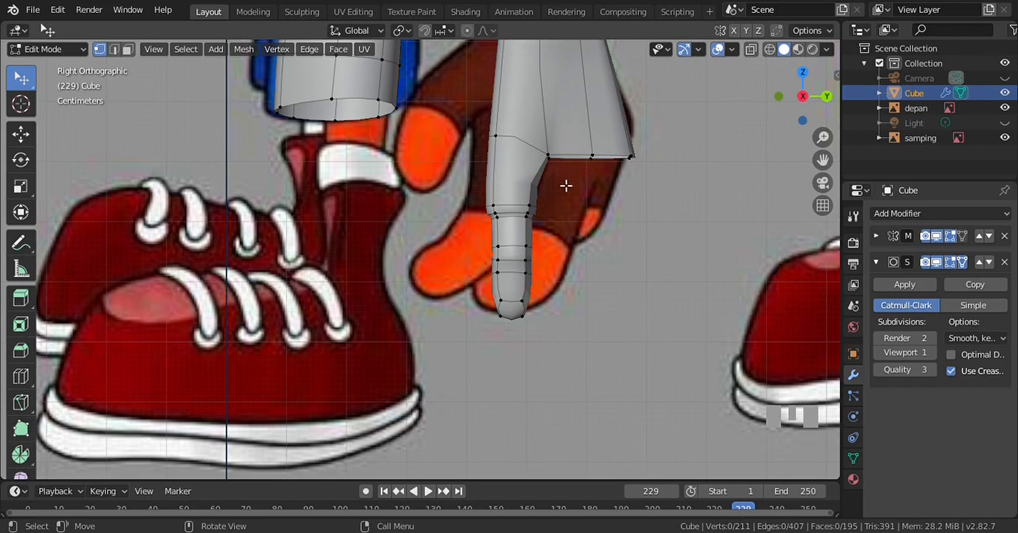
key("KP_7")
scroll(474, 104, "up", 2)
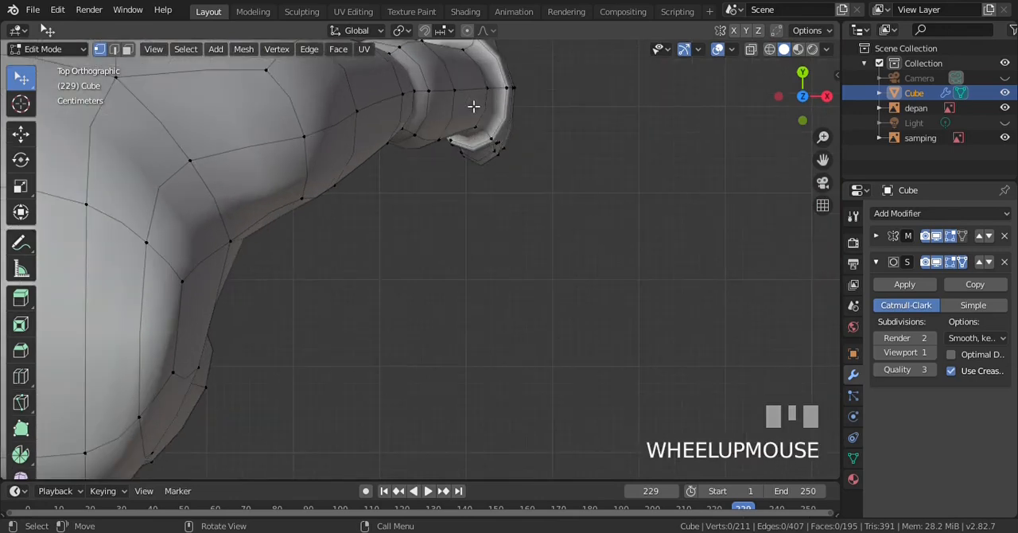
scroll(474, 107, "down", 2)
key("ctrl+KP_8")
key("ctrl+KP_8")
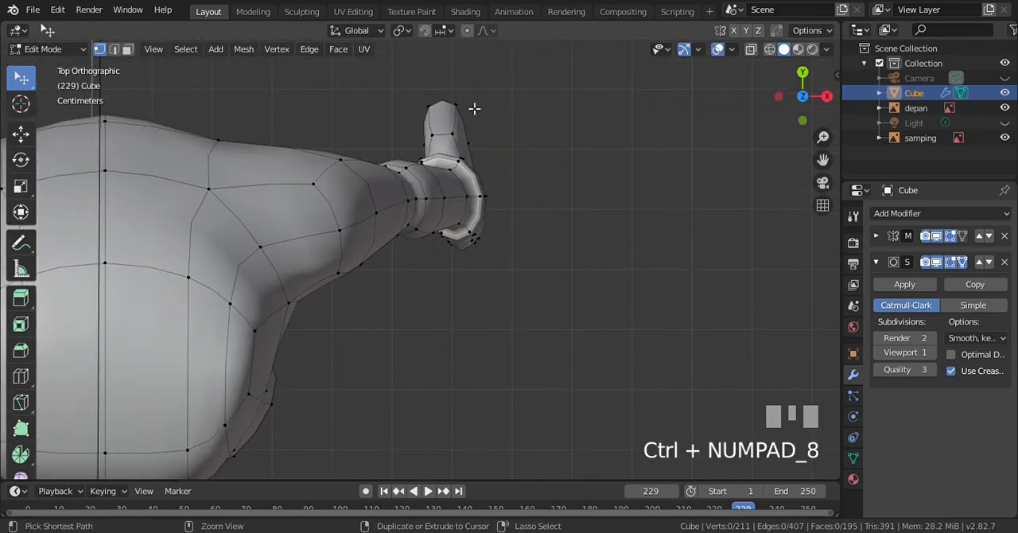
scroll(474, 108, "up", 1)
key("KP_1")
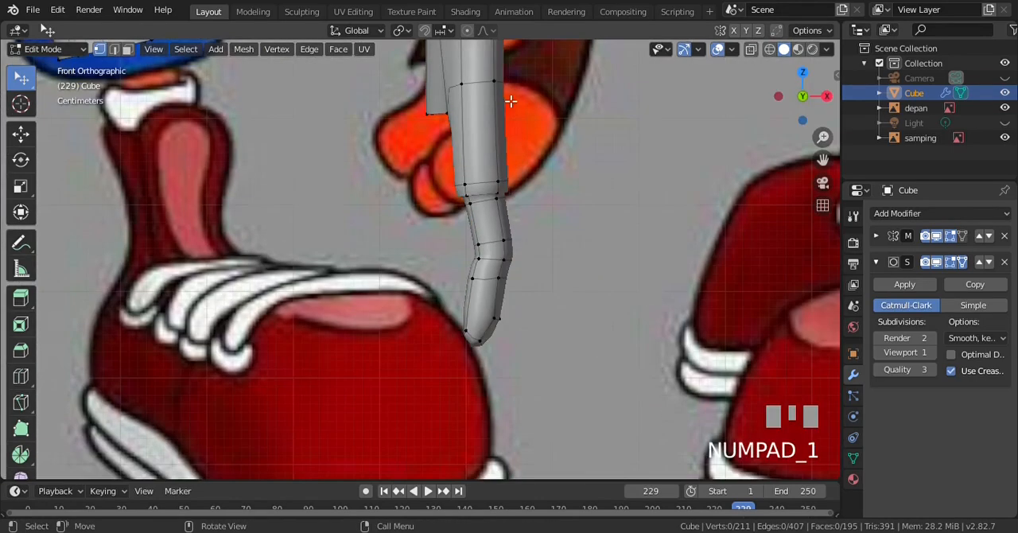
scroll(518, 123, "down", 3)
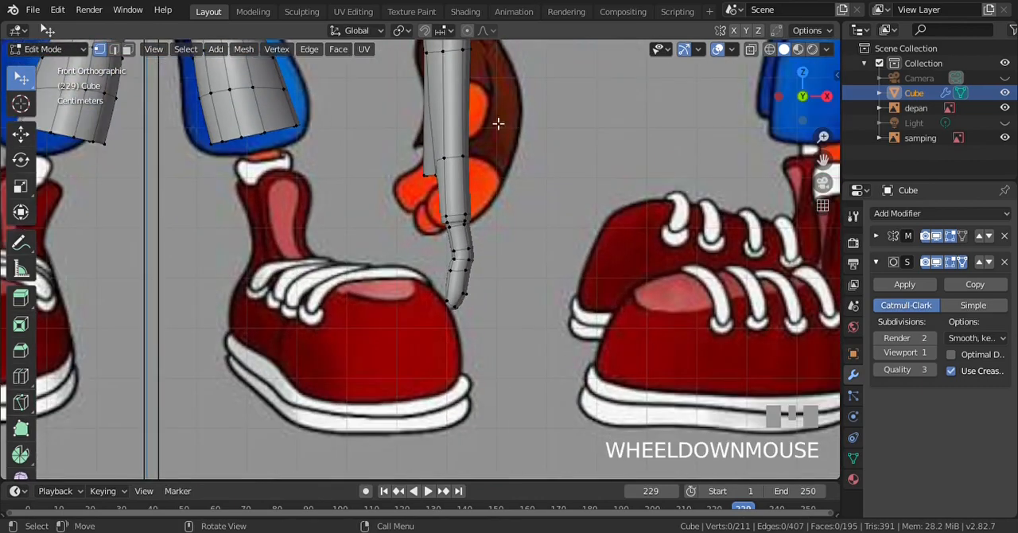
scroll(461, 123, "down", 1)
key("KP_4")
key("KP_4")
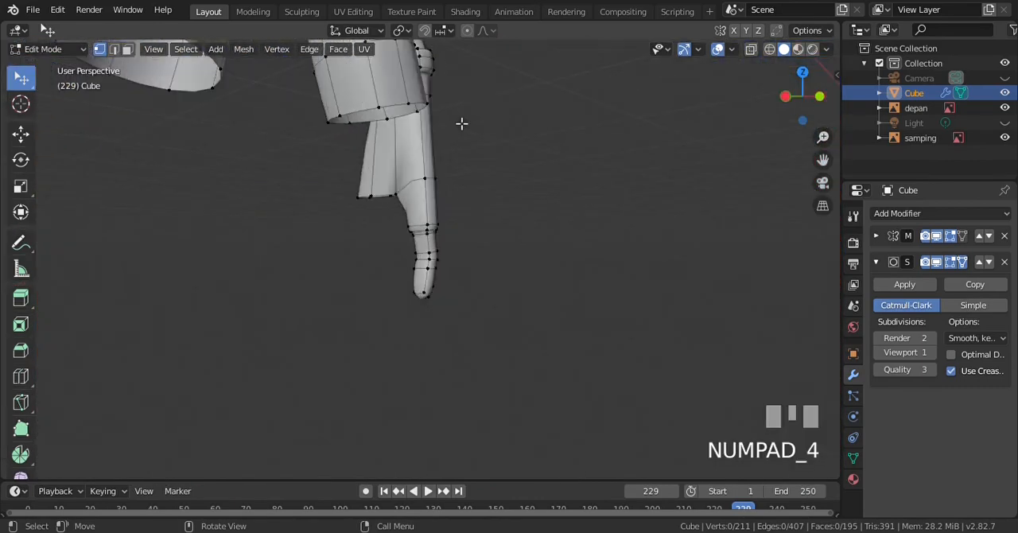
Select the palm's lower rear corner vertices in wireframe and move them 0.0286 m along X
key("KP_3")
scroll(507, 165, "up", 2)
key("z")
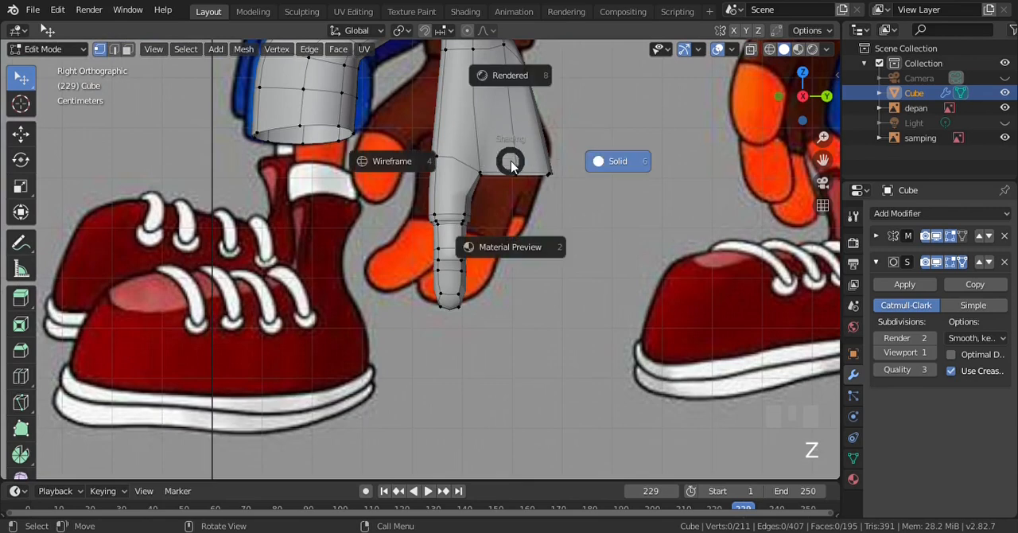
key("KP_4")
key("b")
left_click_drag(512, 164, 587, 204)
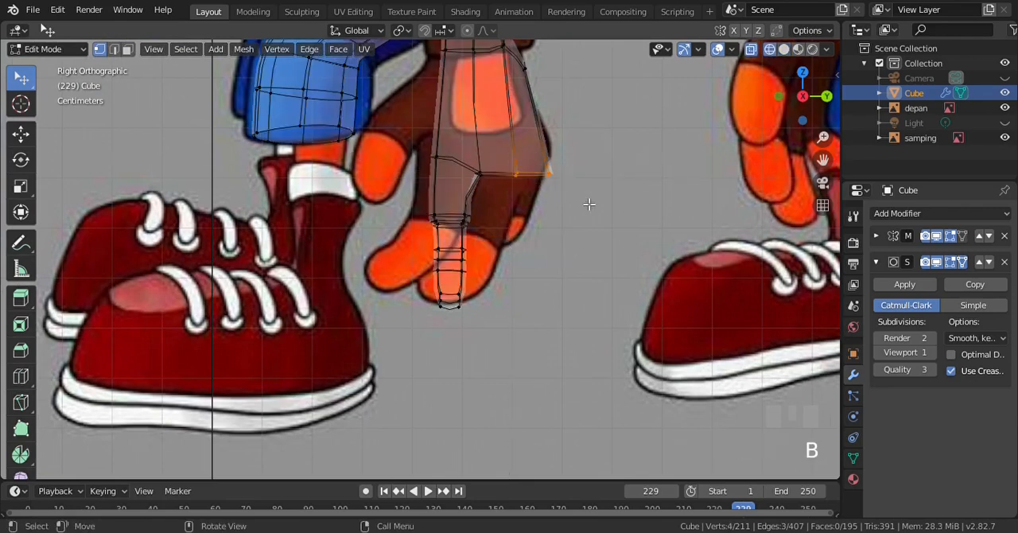
key("KP_1")
scroll(556, 152, "up", 2)
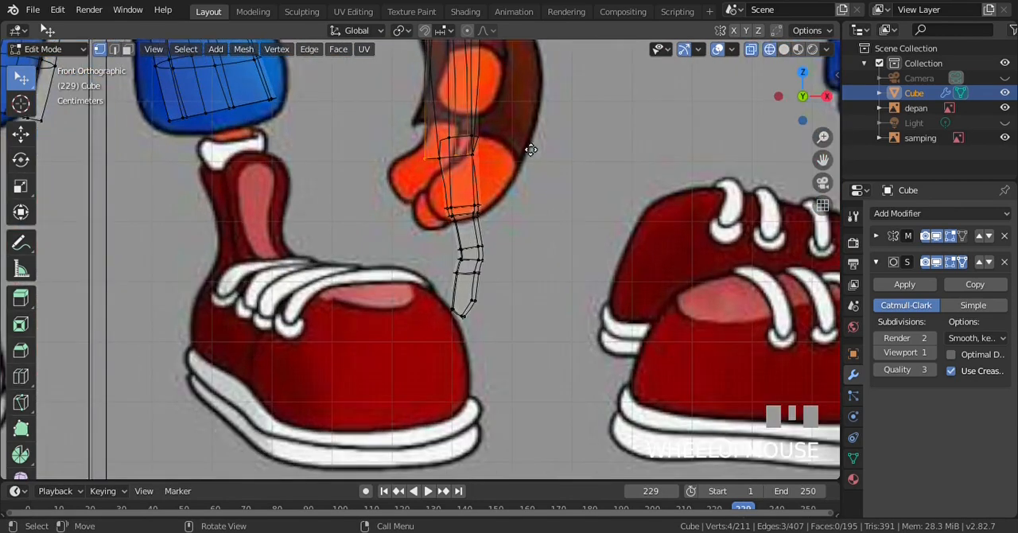
key("g")
left_click(546, 151)
scroll(546, 149, "down", 2)
Select the two vertices higher up on the hand's rear edge, reposition them in the front view and clear the selection
key("KP_3")
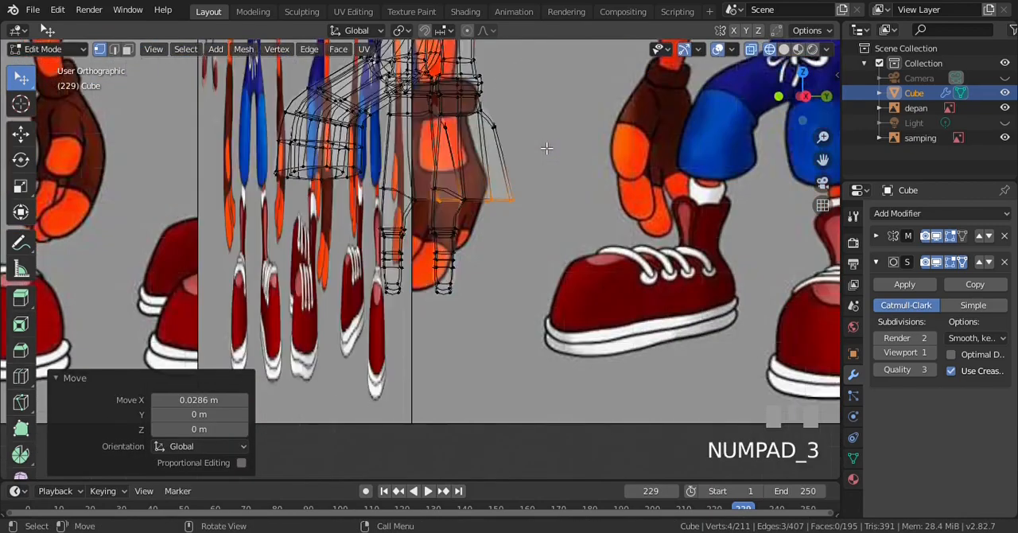
scroll(541, 119, "up", 2)
key("a")
key("b")
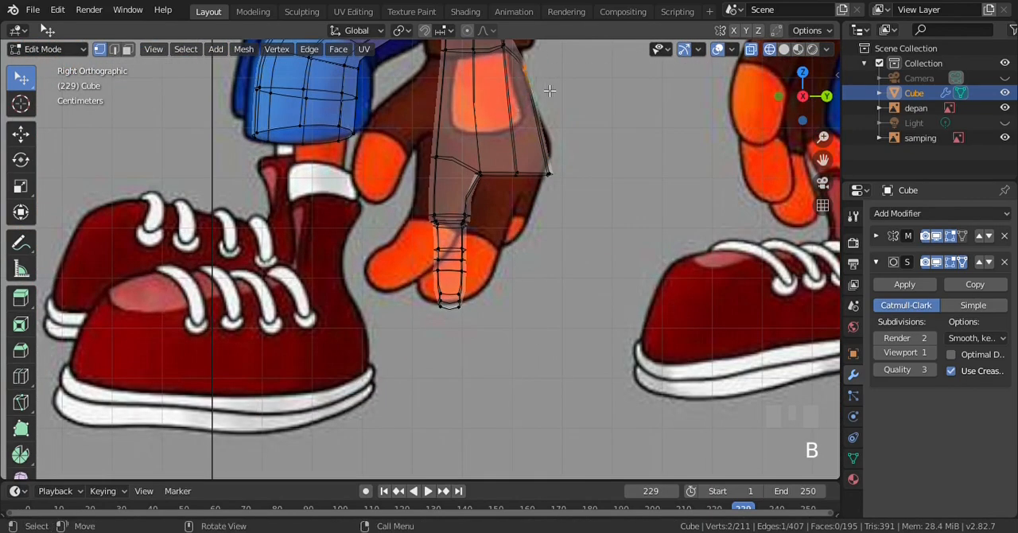
key("KP_1")
key("g")
left_click(516, 82)
key("a")
Return to solid shading and check the reshaped hand from the back, front and right side
key("KP_3")
scroll(581, 128, "down", 2)
scroll(581, 127, "up", 2)
key("z")
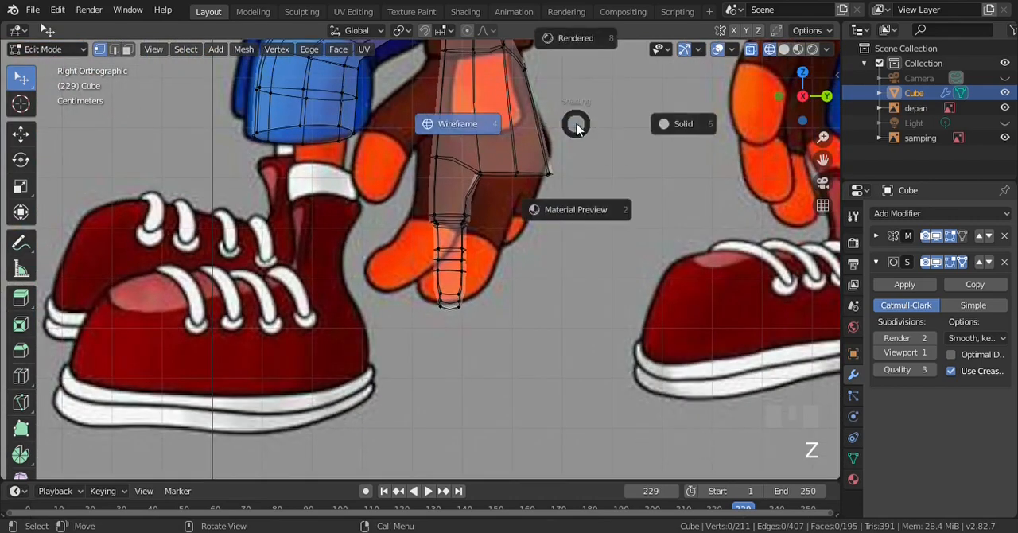
key("ctrl+KP_1")
scroll(437, 151, "up", 2)
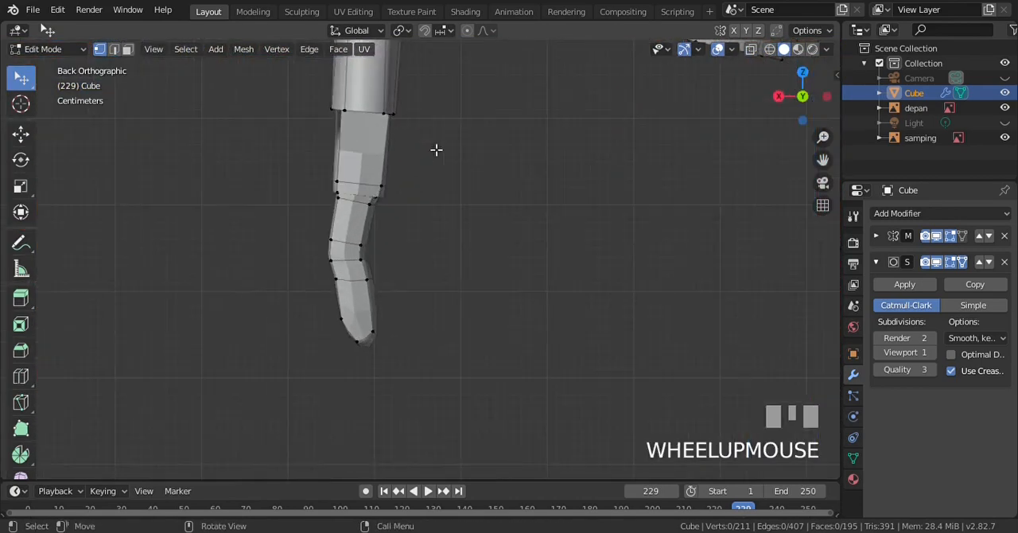
scroll(437, 150, "down", 1)
key("KP_1")
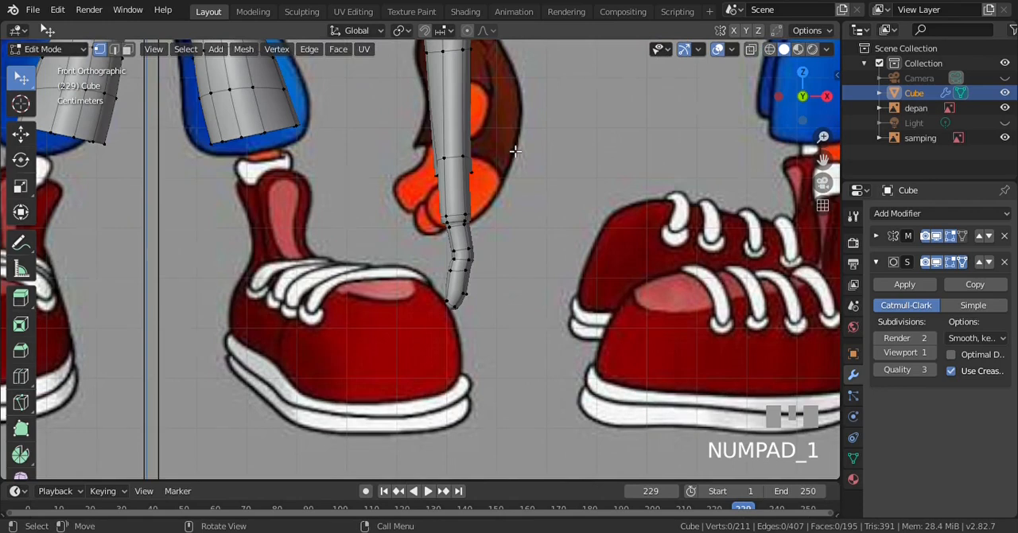
key("KP_3")
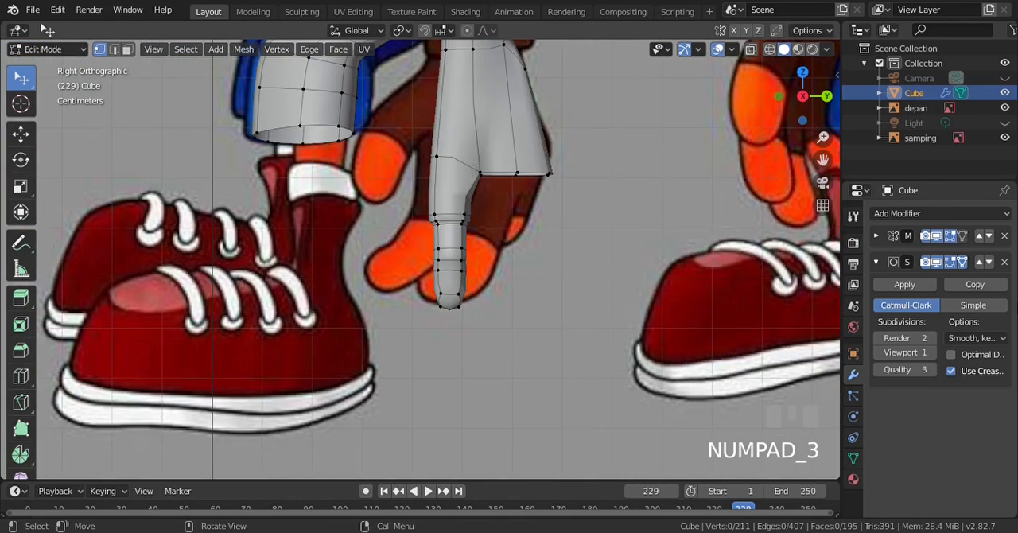
Hide the Subdivision modifier in the viewport and duplicate the whole finger about 0.101 m in Y and -0.0135 m in Z
left_click(937, 262)
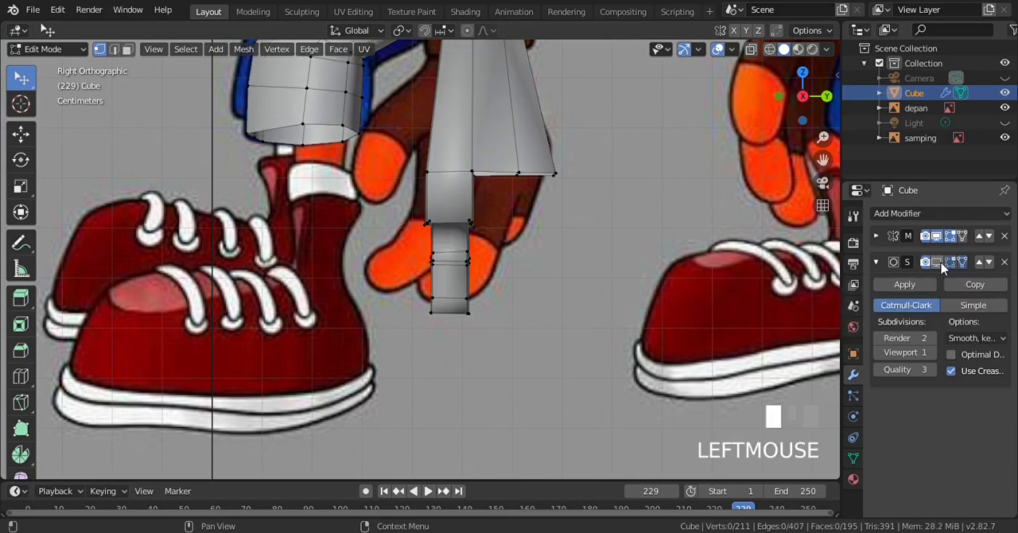
scroll(458, 210, "up", 2)
key("z")
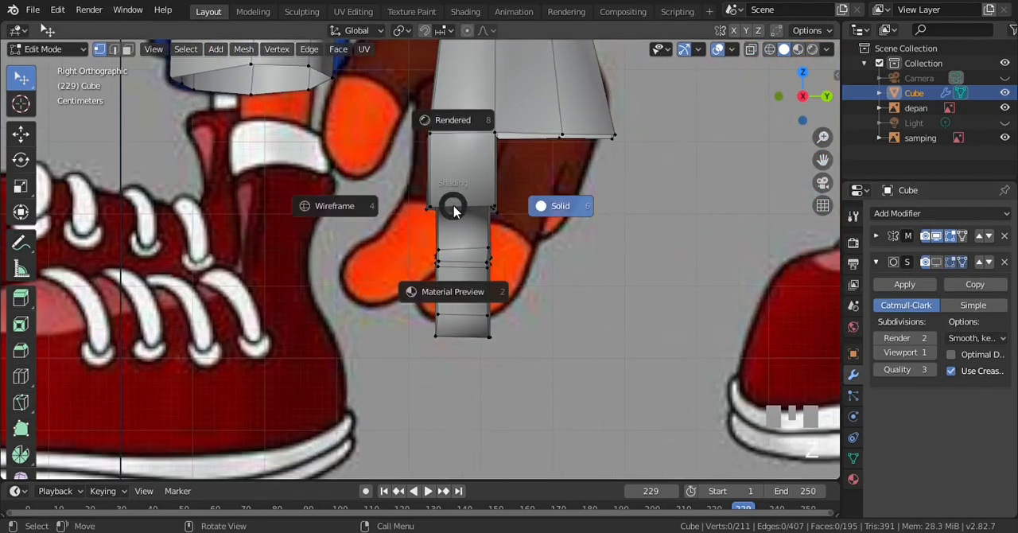
key("KP_4")
key("b")
left_click_drag(410, 119, 519, 384)
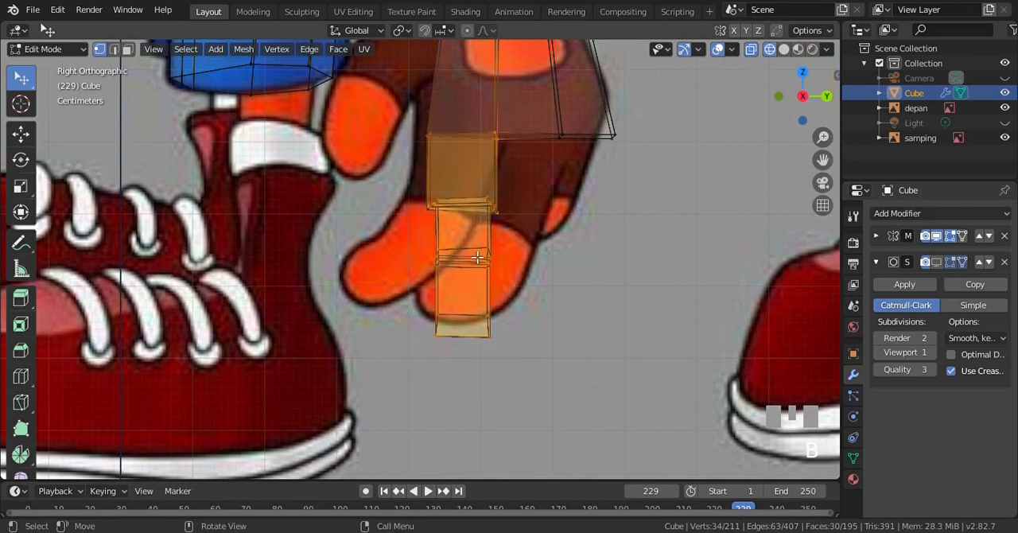
key("shift+d")
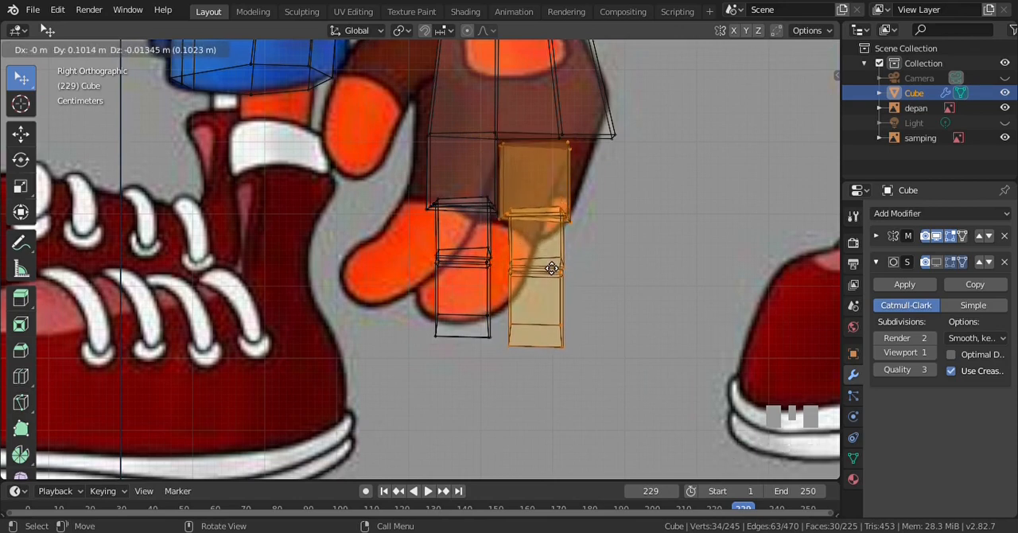
left_click(551, 269)
Check the duplicated finger from the back, front and side, clear its selection and return to solid shading
scroll(580, 174, "up", 2)
scroll(578, 179, "down", 1)
key("KP_3")
key("ctrl+KP_1")
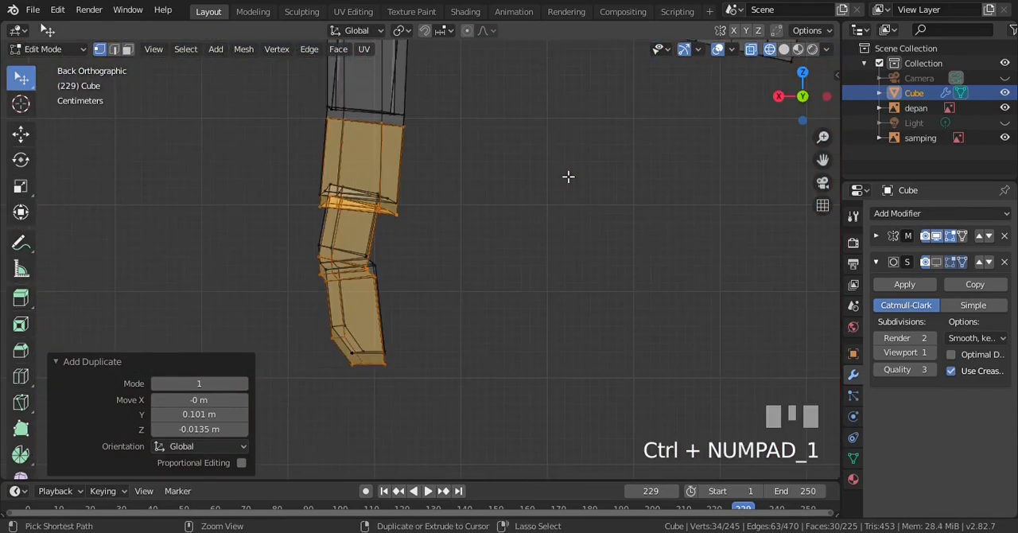
key("KP_1")
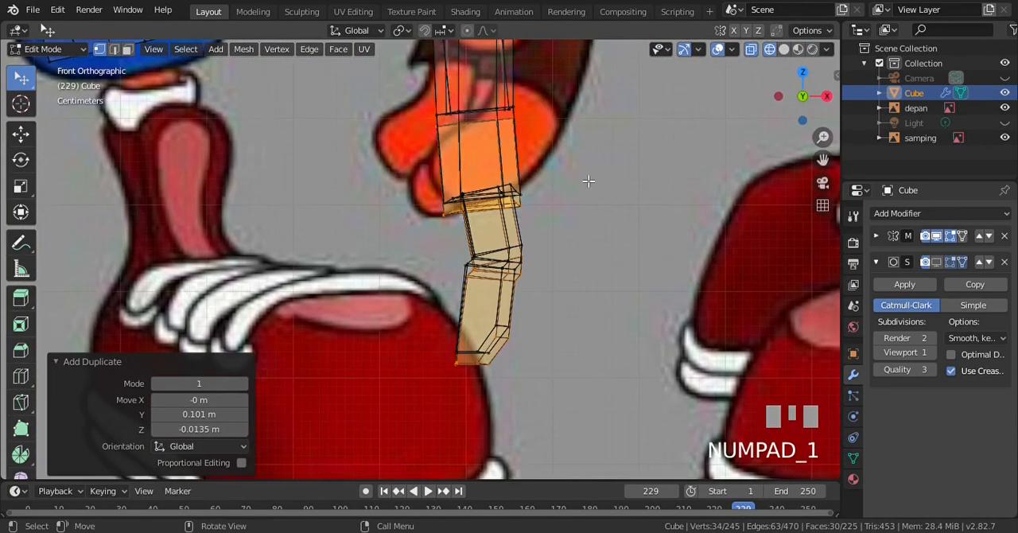
key("KP_3")
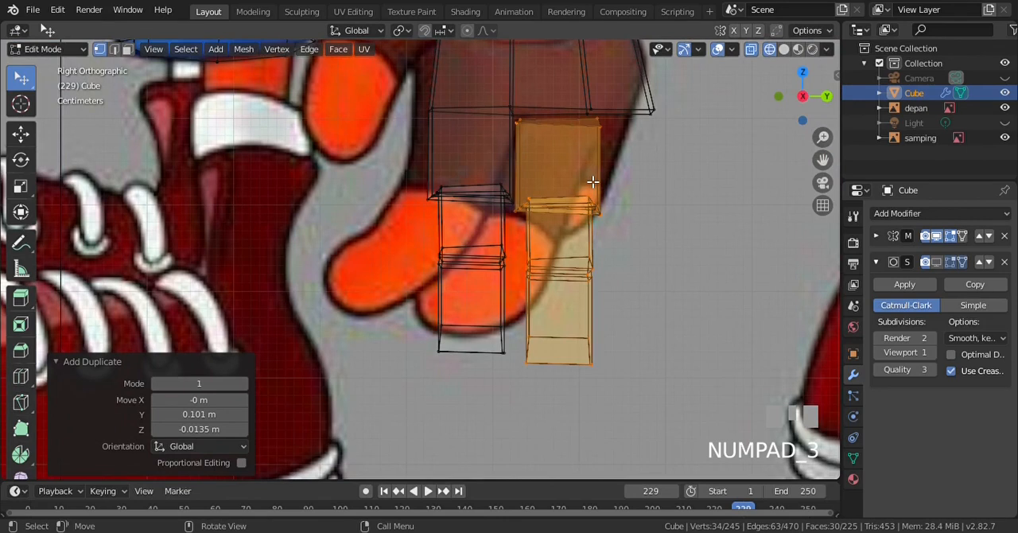
key("alt+a")
key("z")
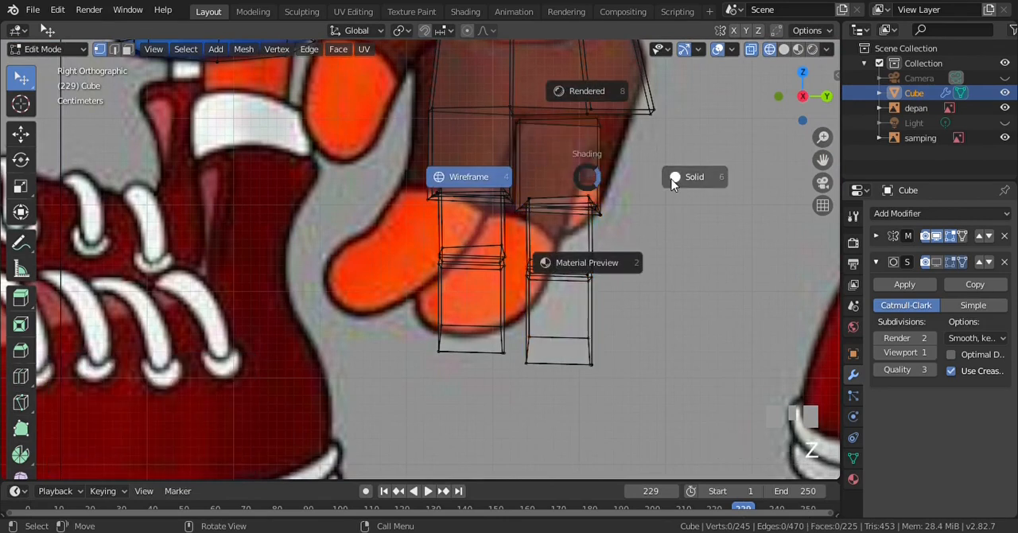
left_click(676, 185)
Examine how the second finger's base lines up with the palm's lower edge in the right side view
scroll(560, 147, "up", 3)
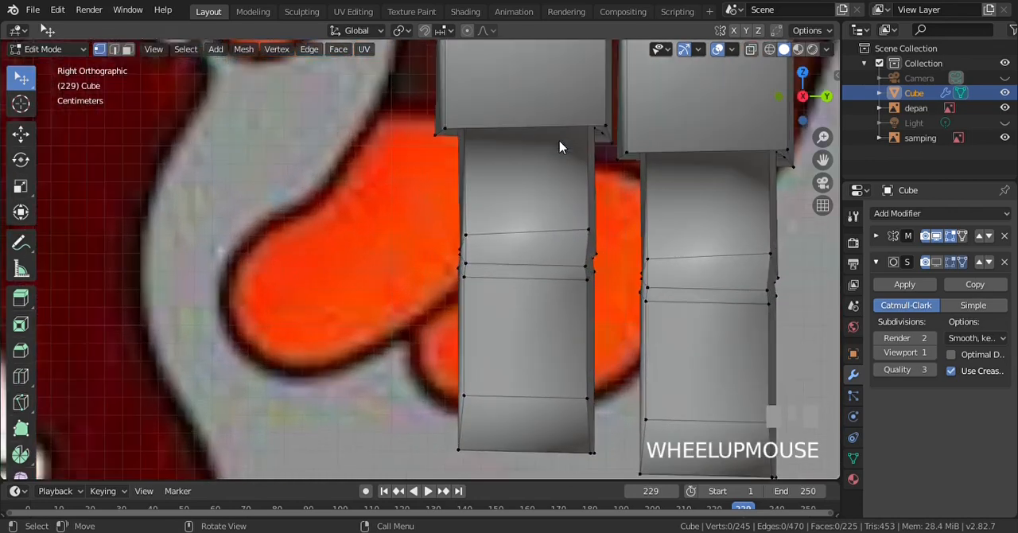
scroll(560, 147, "down", 2)
key("ctrl+KP_8")
key("ctrl+KP_8")
key("ctrl+KP_8")
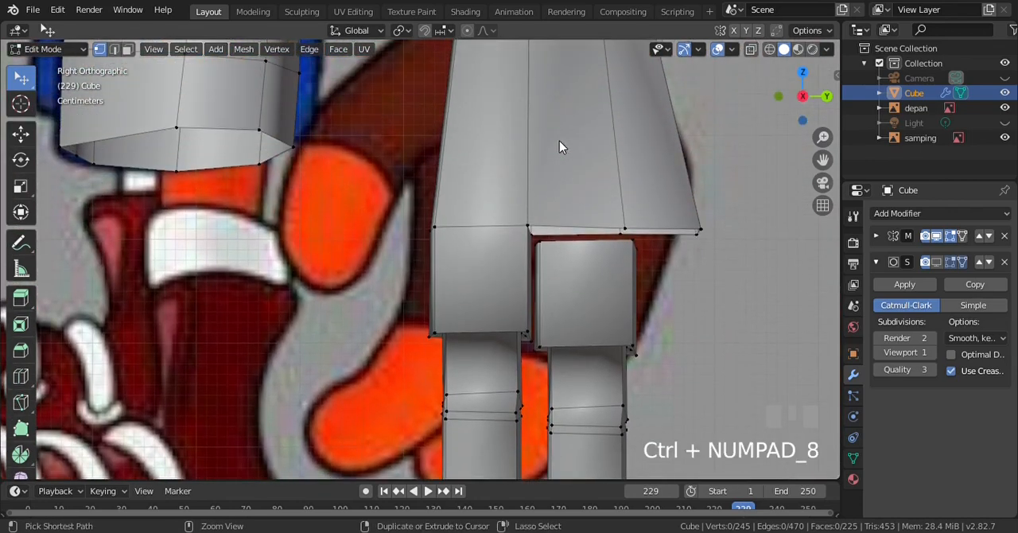
scroll(586, 237, "up", 2)
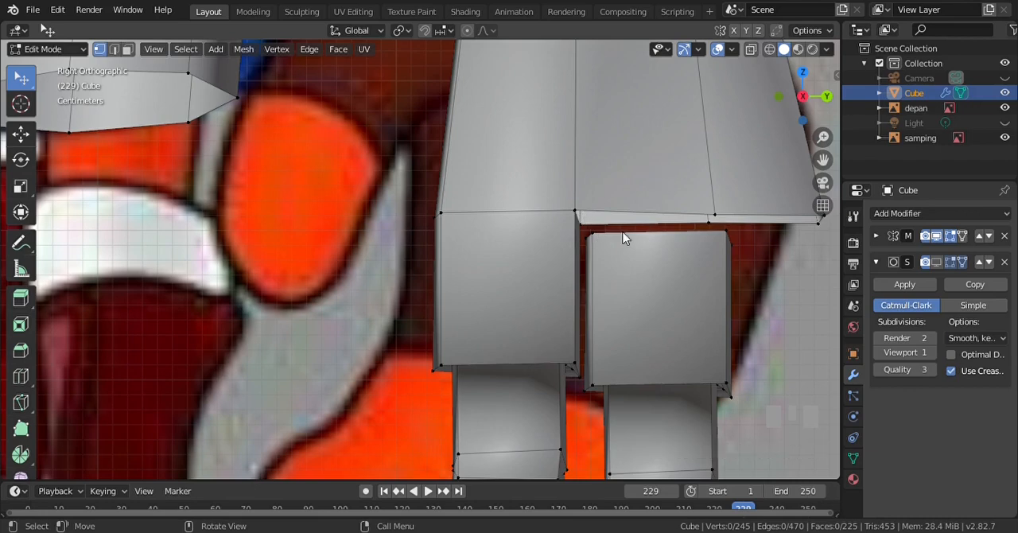
scroll(613, 234, "down", 1)
key("ctrl+KP_2")
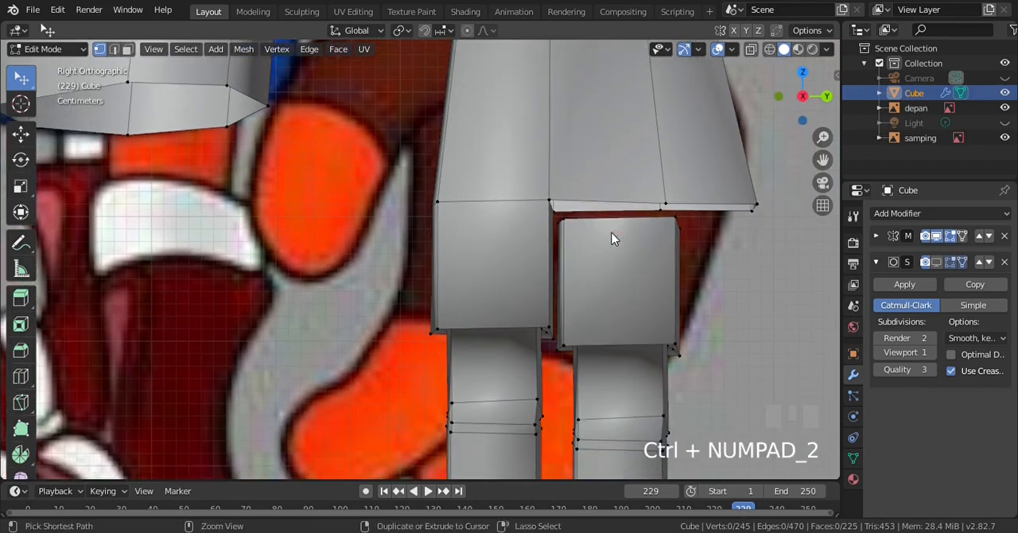
scroll(615, 237, "down", 2)
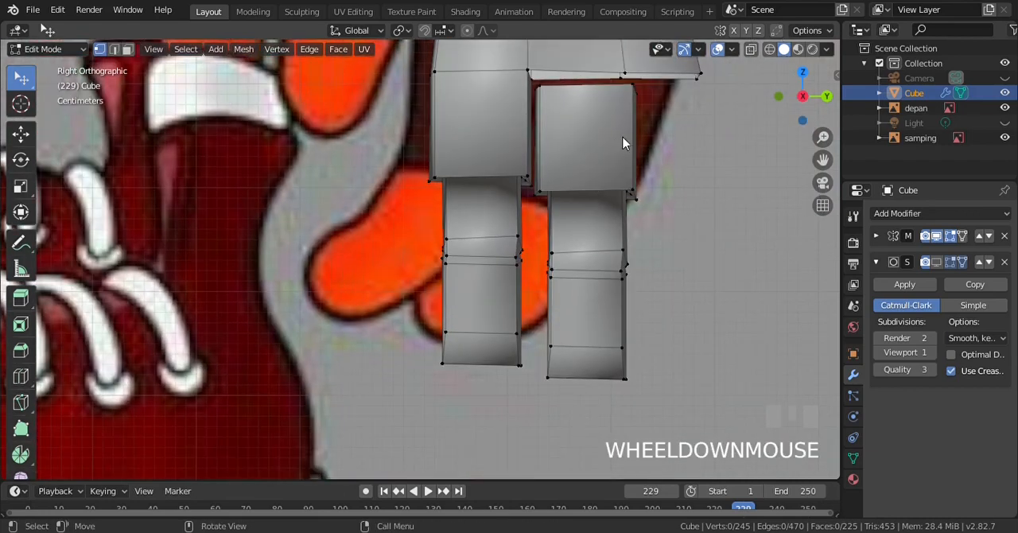
scroll(500, 171, "down", 4)
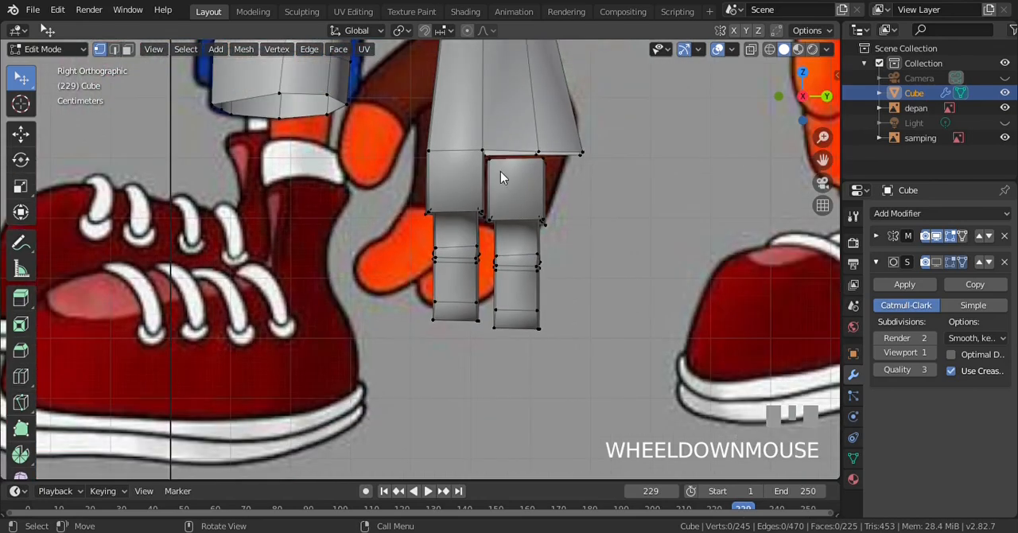
Select the whole second finger in wireframe and duplicate it about 0.101 m in Y and -0.32 m in Z, below the hand
scroll(501, 171, "up", 3)
key("z")
key("KP_4")
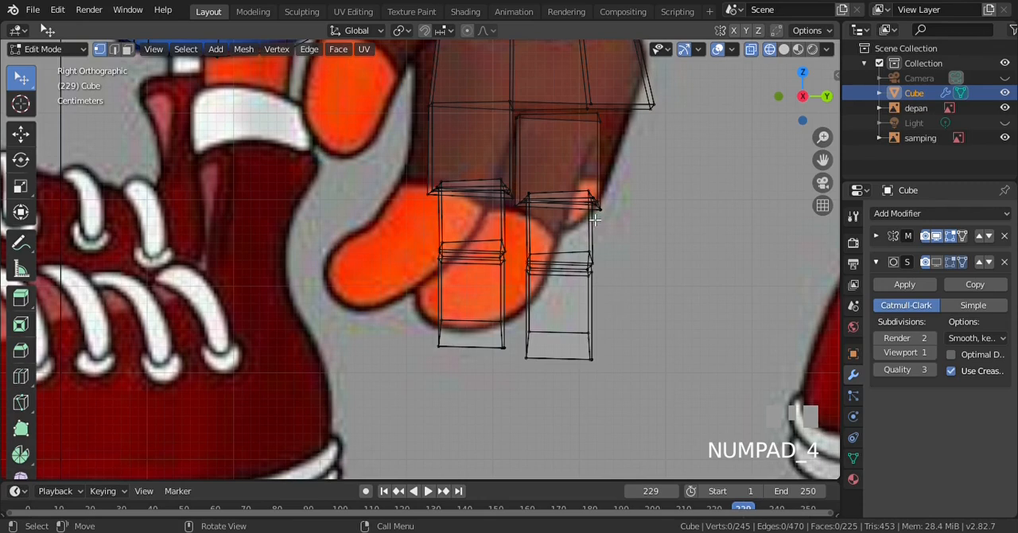
key("b")
left_click_drag(514, 108, 611, 384)
left_click(126, 50)
left_click(100, 50)
scroll(562, 212, "down", 2)
key("shift+d")
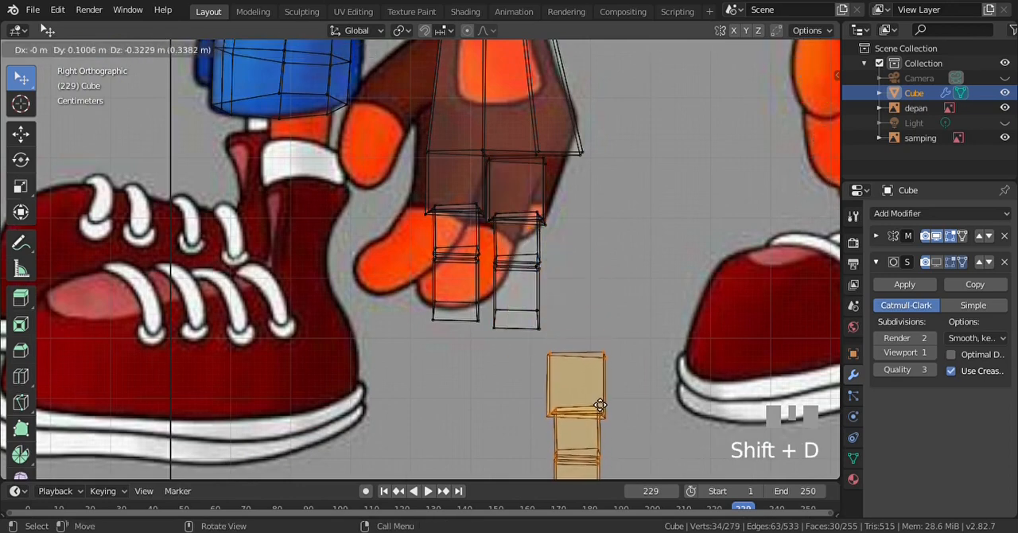
left_click(598, 403)
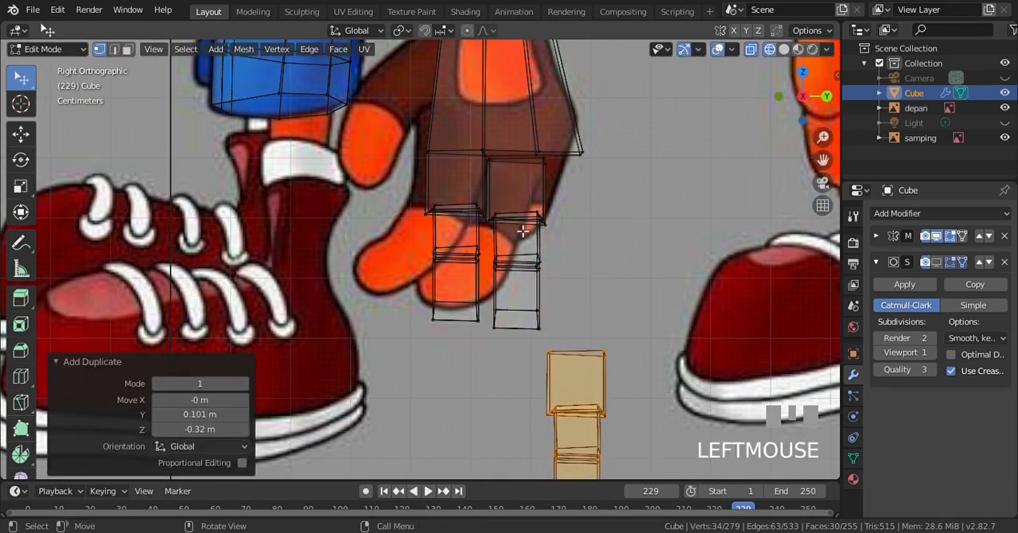
Clear the selection, return the viewport to solid shading and save the file
scroll(537, 215, "up", 1)
scroll(599, 202, "up", 1)
scroll(600, 202, "down", 1)
key("z")
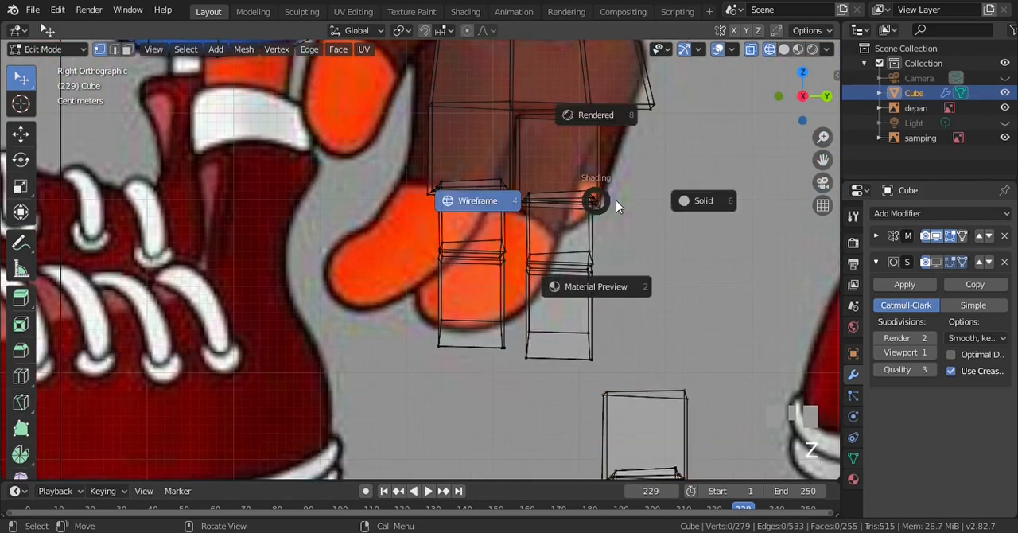
left_click(699, 201)
key("ctrl+s")
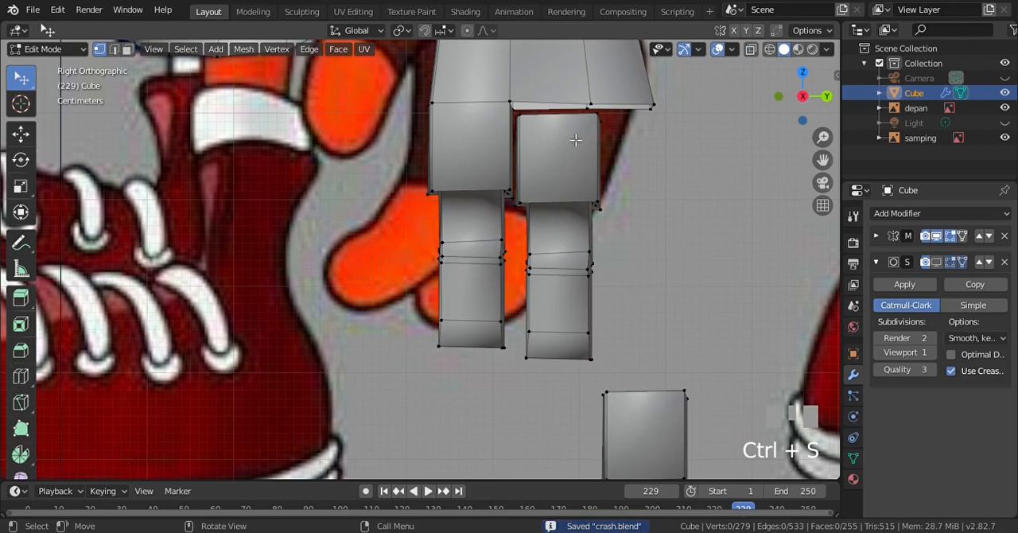
Merge the second finger's upper corner vertex nearest the first finger into the adjoining palm vertex, using At Last
key("ctrl+KP_8")
key("ctrl+KP_8")
key("ctrl+KP_8")
scroll(576, 140, "up", 1)
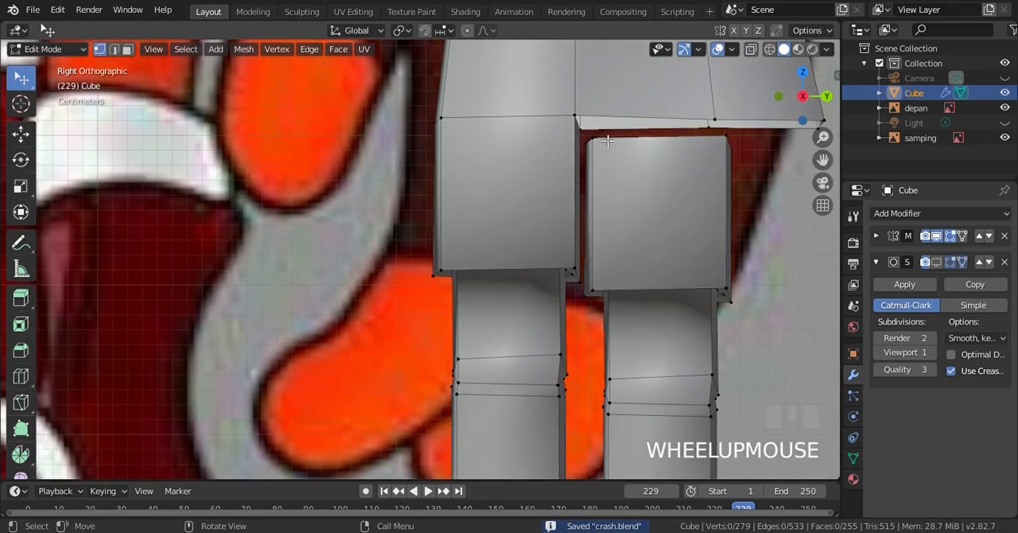
left_click(591, 141, "shift")
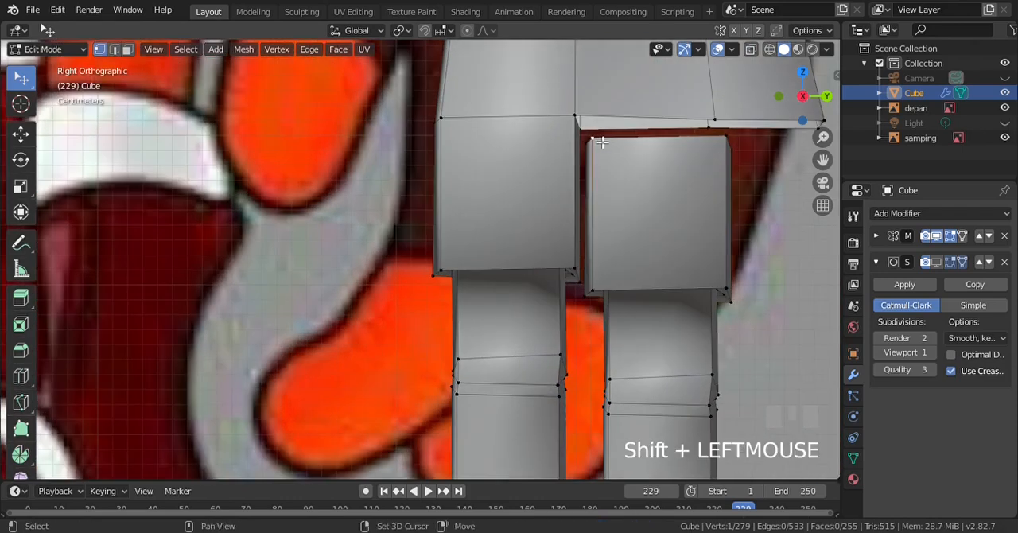
left_click(588, 125, "shift")
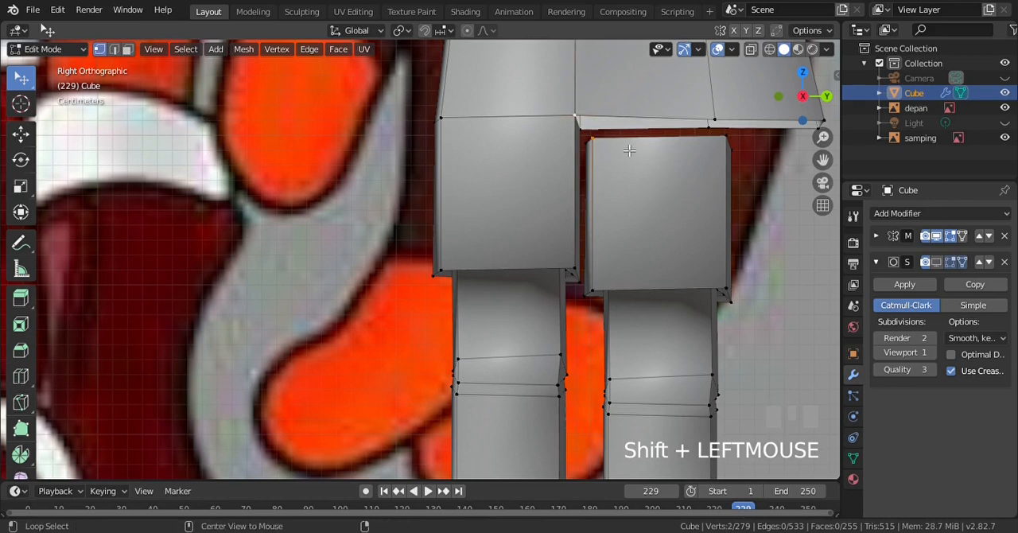
key("alt+m")
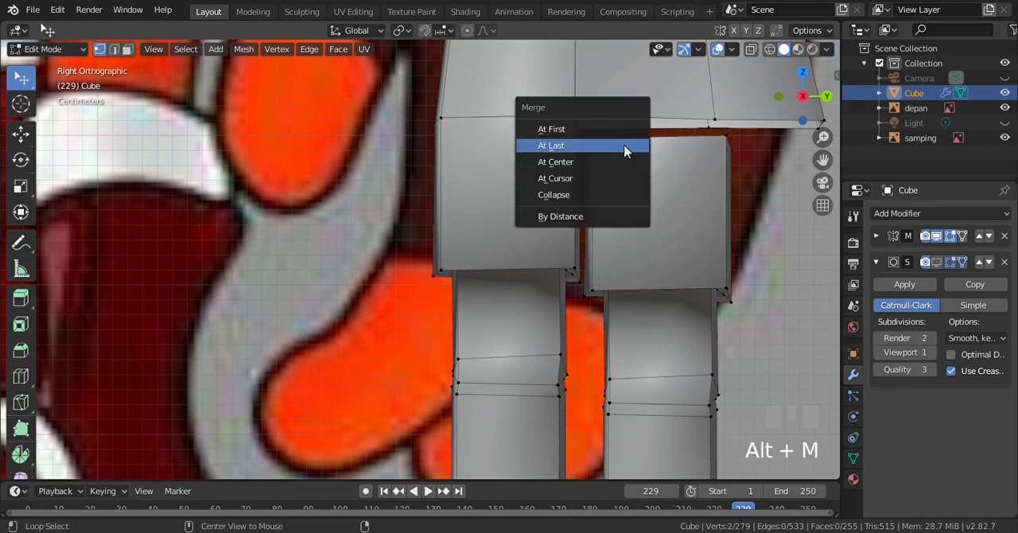
left_click(626, 146)
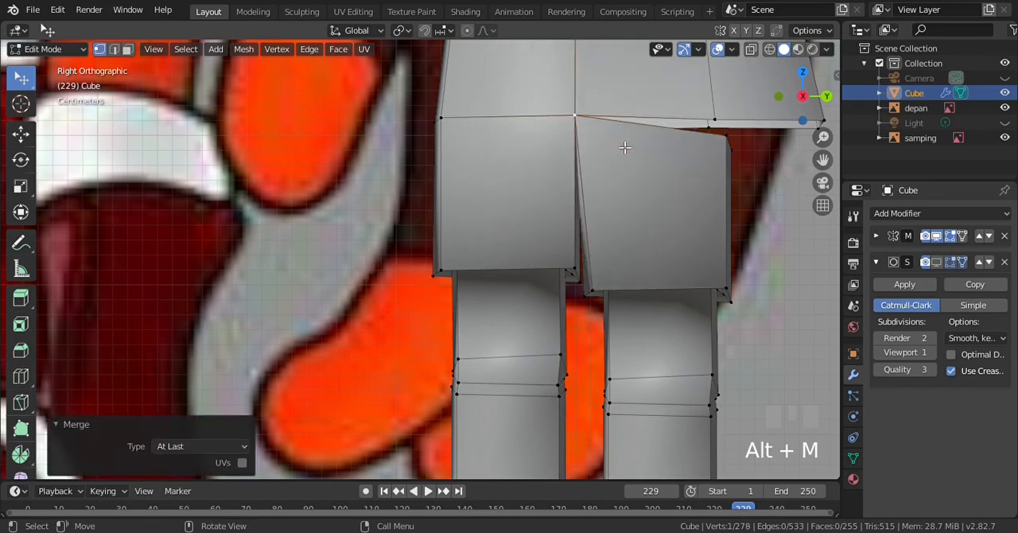
Merge the second finger's outer upper corner vertex into the palm vertex just above it, using At Last, and clear the selection
left_click(713, 133)
left_click(726, 138)
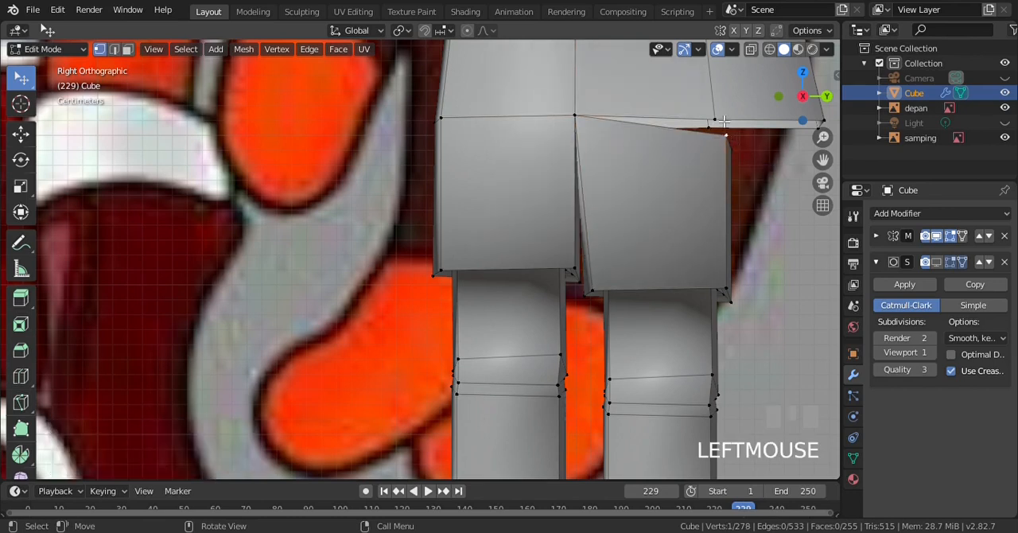
left_click(723, 122, "shift")
key("alt+m")
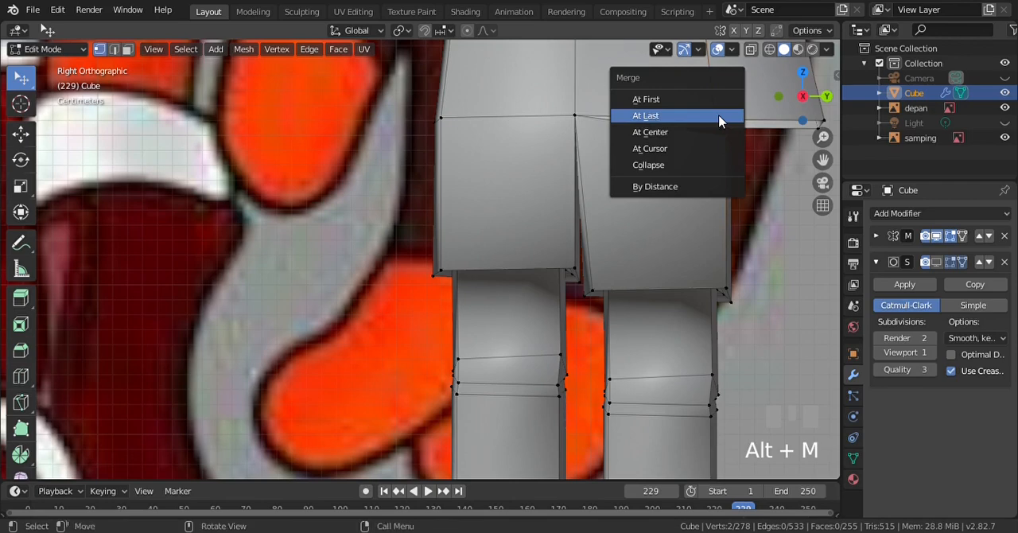
left_click(718, 119)
key("a")
key("a")
On the opposite side of the hand, merge the second finger's outer corner vertex into the palm's lower-edge vertex, using At Last
scroll(681, 175, "down", 1)
key("KP_6")
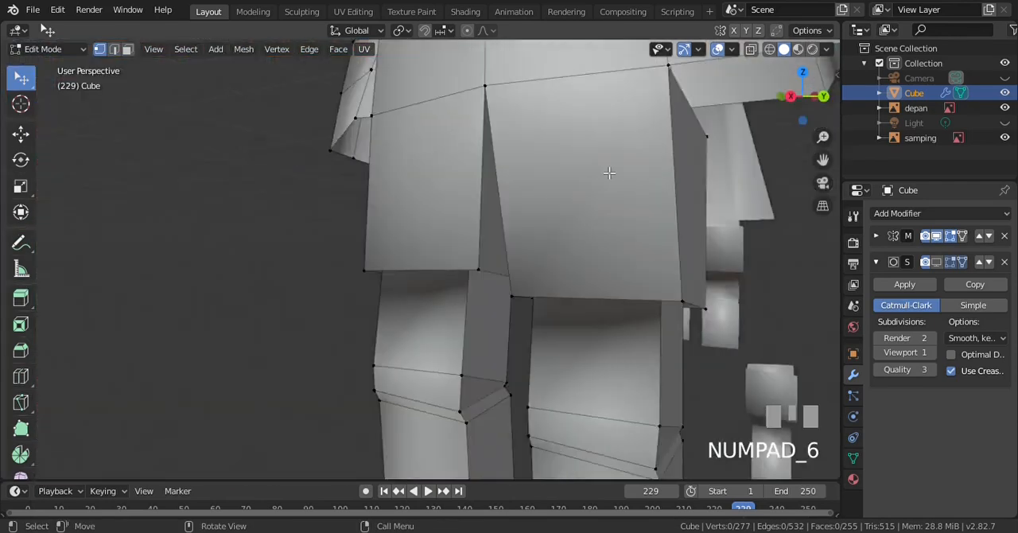
scroll(608, 173, "down", 2)
key("KP_6")
left_click(280, 173)
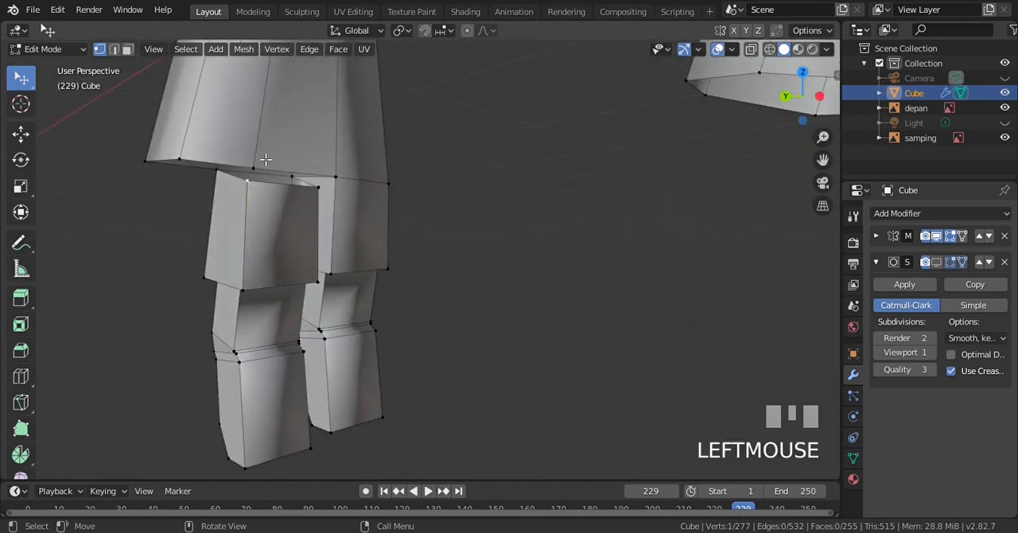
left_click(262, 166, "shift")
key("alt+m")
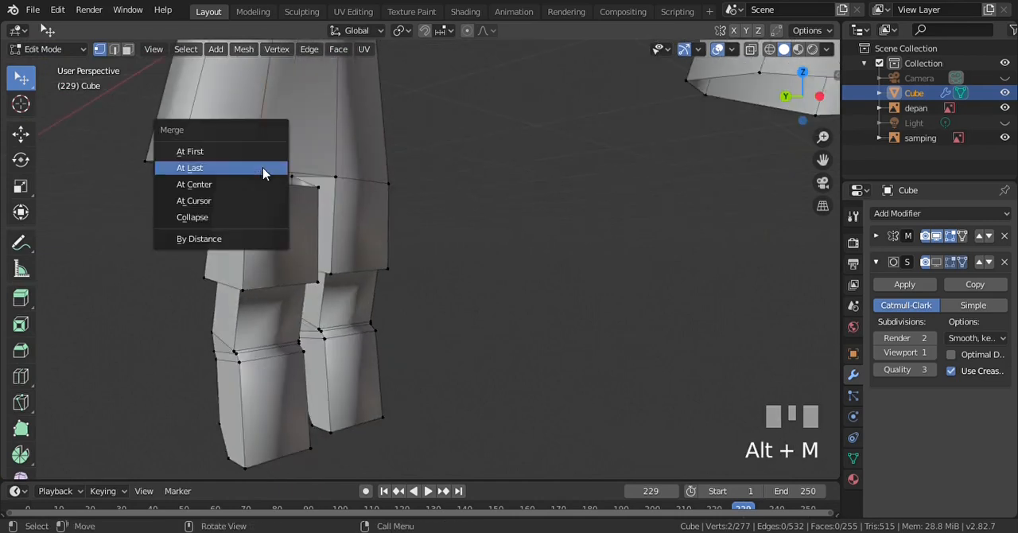
left_click(264, 170)
key("a")
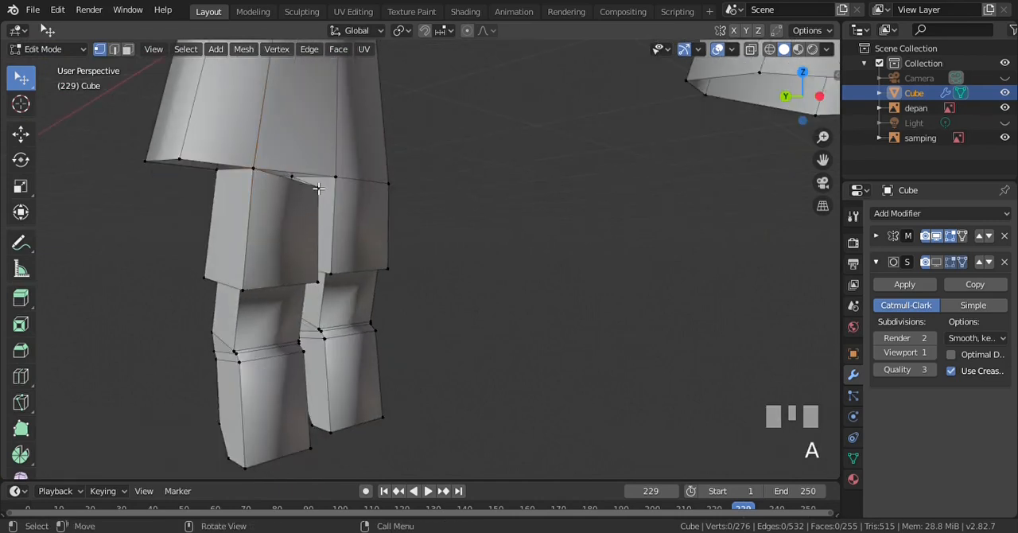
Merge the second finger's remaining upper corner, next to the first finger, into the middle palm vertex, using At Last
left_click(320, 187)
left_click(341, 180, "shift")
key("alt+m")
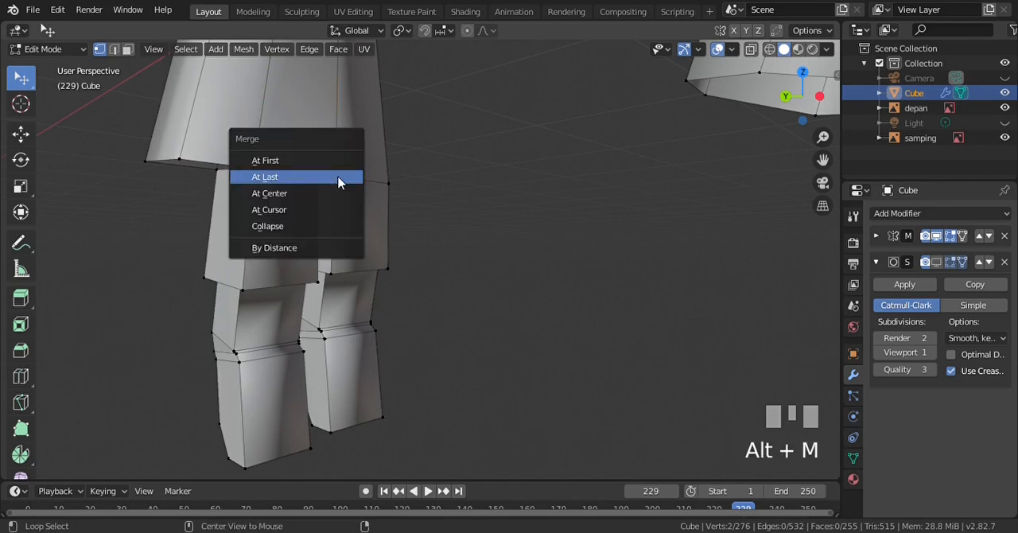
left_click(343, 176)
key("a")
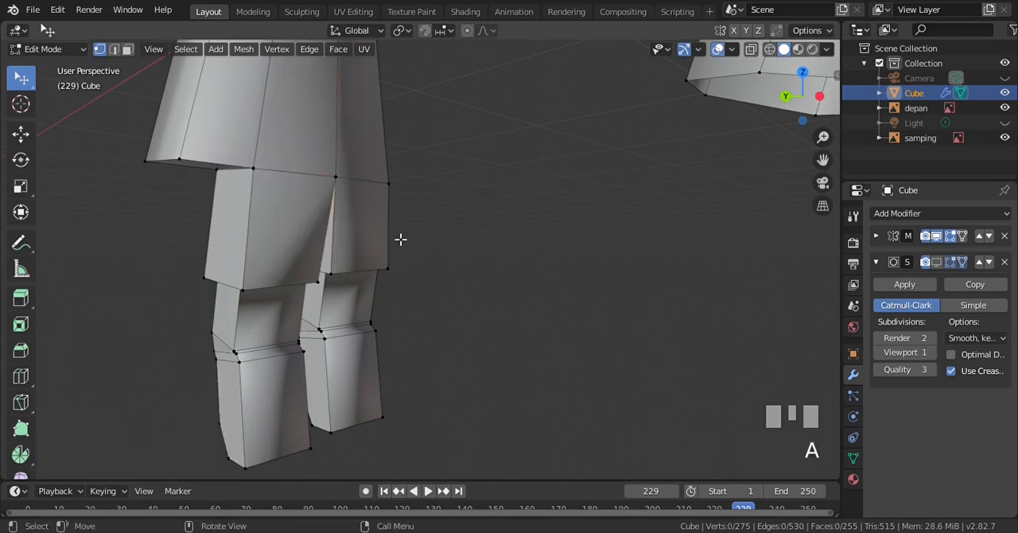
In the wireframe right view, select the second finger below its palm joint and move it 0.000998 m in Y and 0.011 m in Z
key("KP_3")
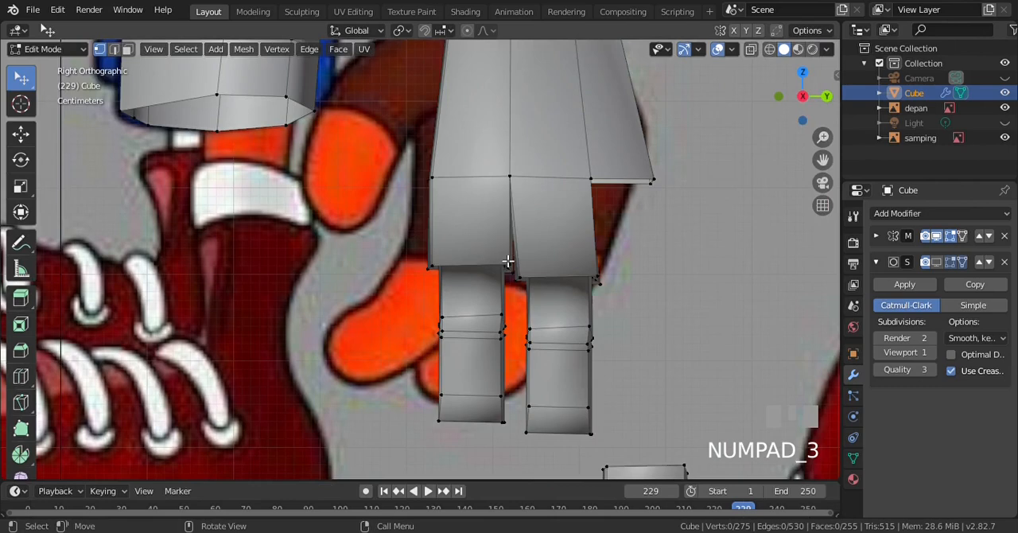
key("ctrl+KP_2")
key("ctrl+KP_6")
key("ctrl+KP_6")
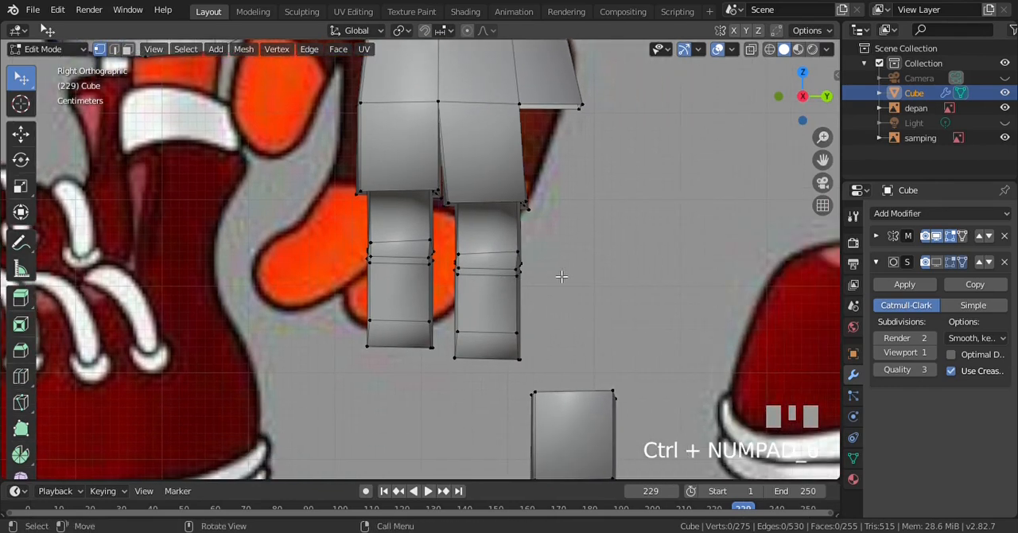
scroll(561, 276, "up", 3)
key("z")
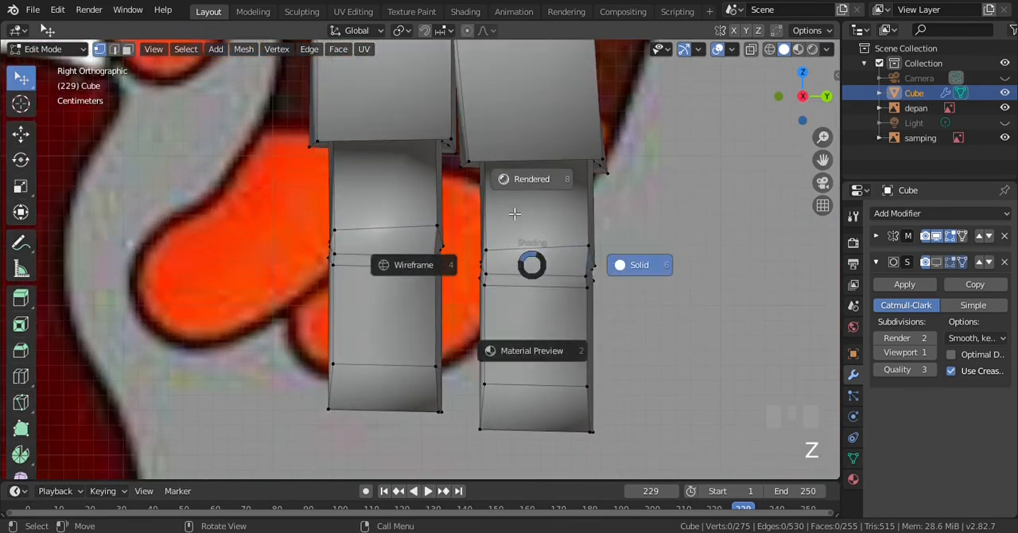
left_click(414, 264)
key("b")
left_click_drag(458, 137, 659, 439)
key("g")
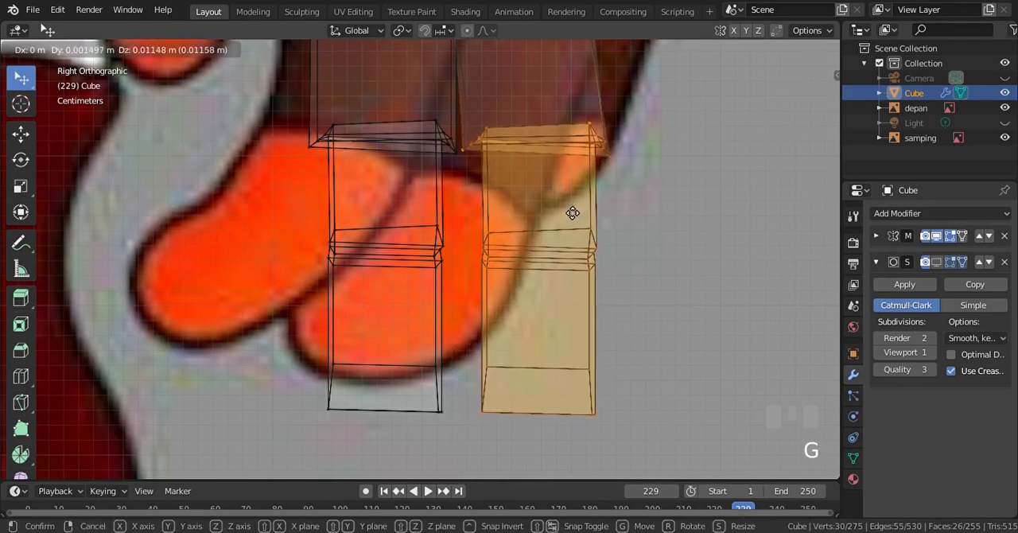
left_click(573, 210)
scroll(584, 184, "down", 3)
scroll(584, 183, "up", 2)
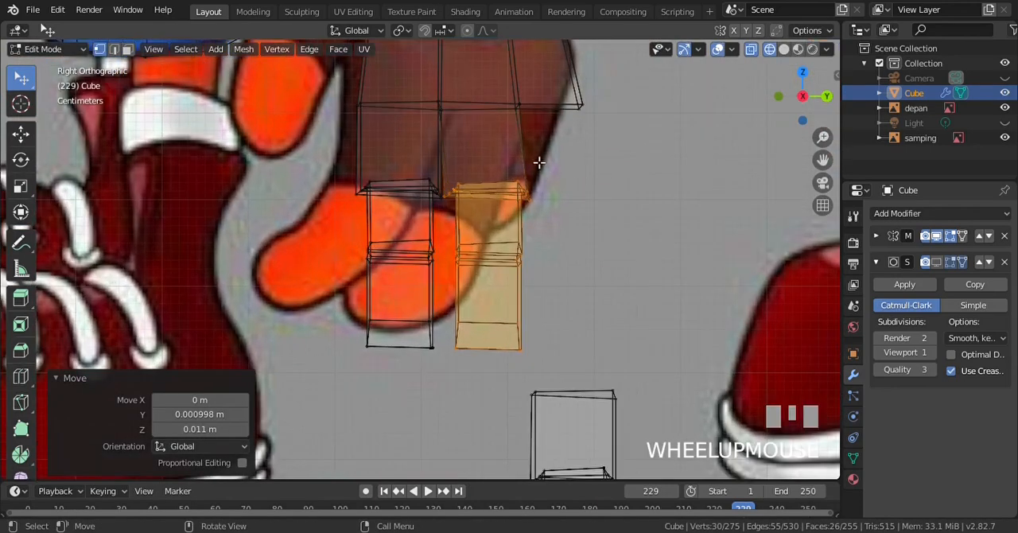
Select the four vertices at the palm's outer lower edge and shift them slightly outward along Y
key("alt+a")
left_click_drag(504, 86, 609, 125)
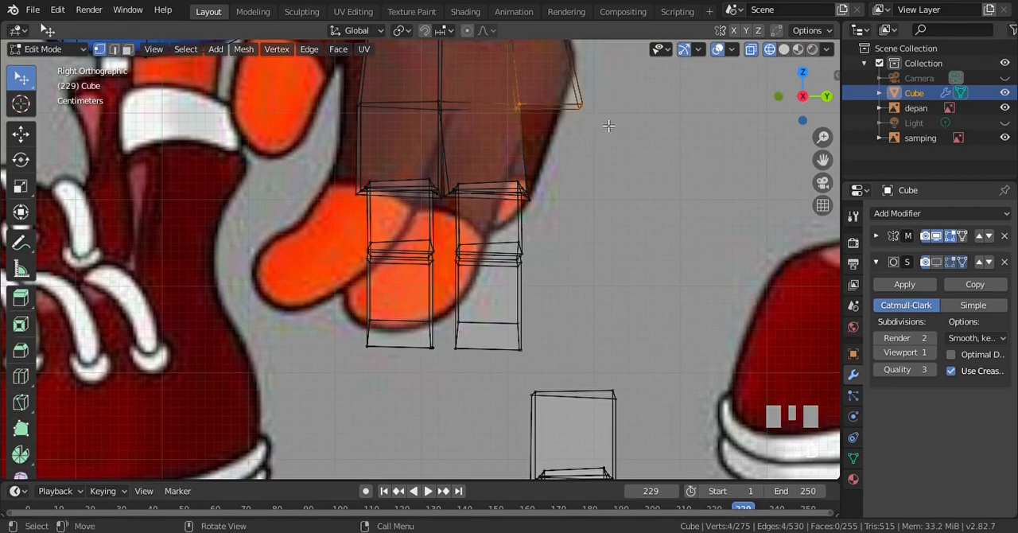
key("g")
left_click(617, 127)
Move the palm's two middle lower-edge vertices between the fingers 0.00431 m in Y, clear the selection and save the file
left_click(438, 103)
key("g")
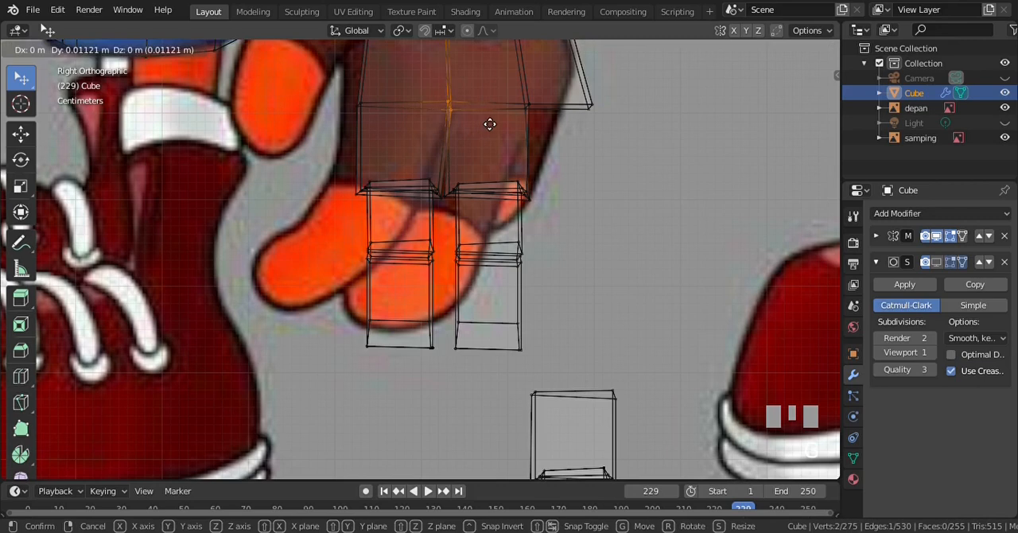
left_click(483, 122)
scroll(480, 166, "down", 3)
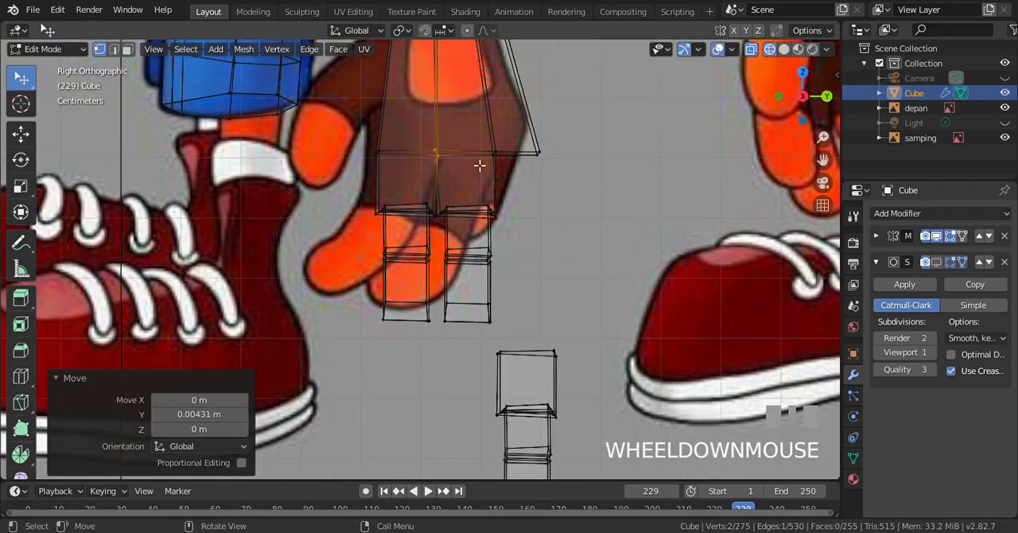
key("alt+a")
scroll(480, 167, "up", 2)
key("ctrl+s")
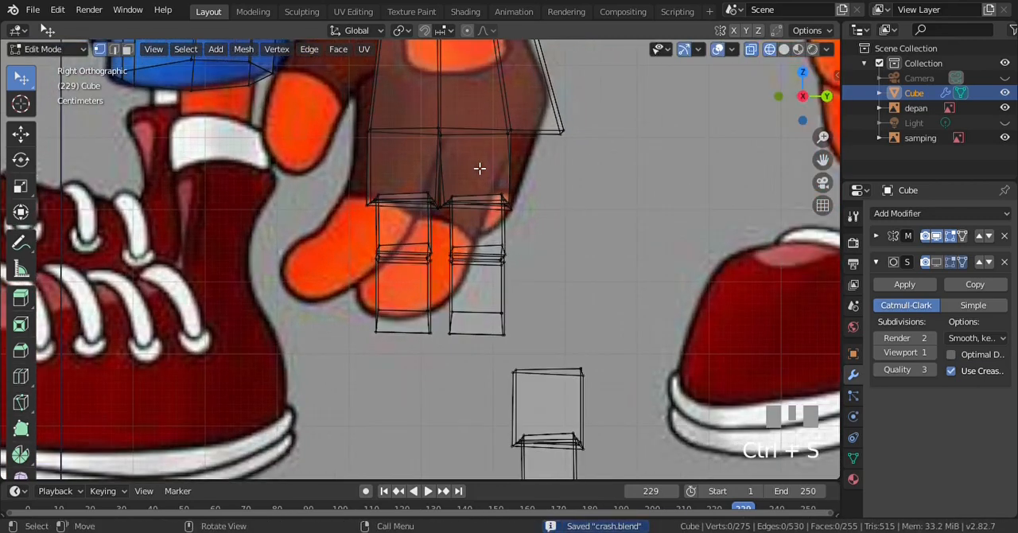
Select the second finger's lower segments, rotate them -25.4° in the back view and move them about -0.028 m in X
scroll(445, 227, "up", 1)
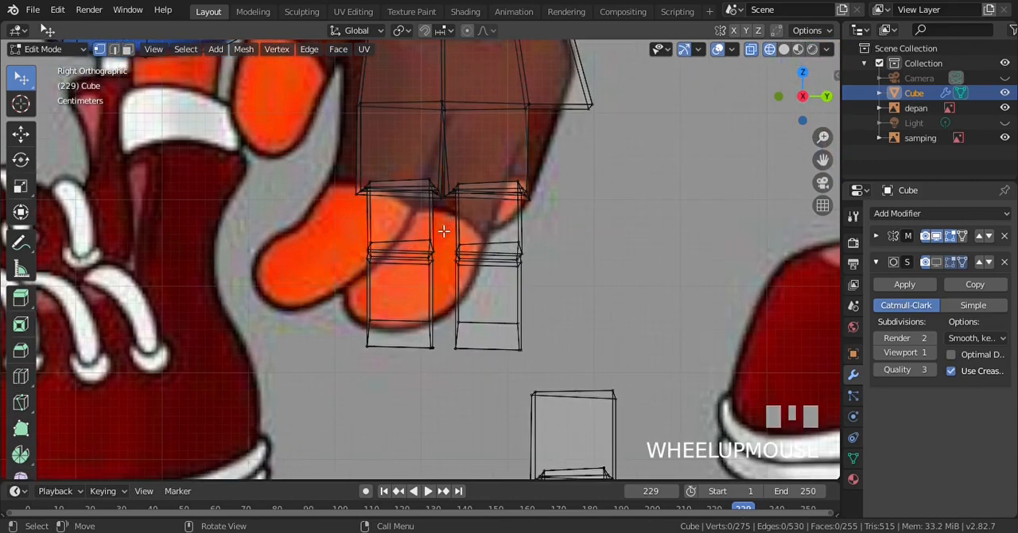
key("b")
left_click_drag(450, 228, 529, 354)
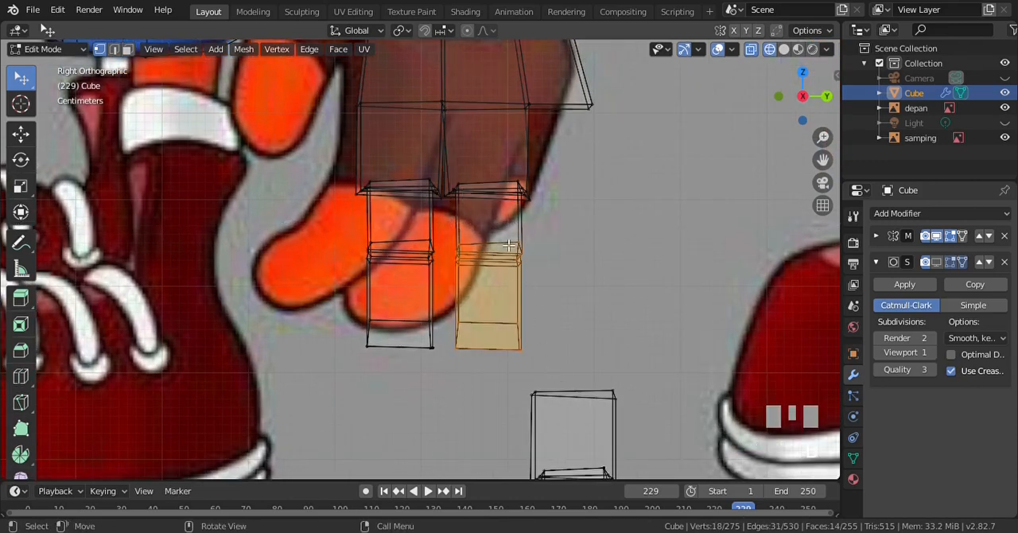
key("ctrl+KP_1")
scroll(461, 243, "up", 1)
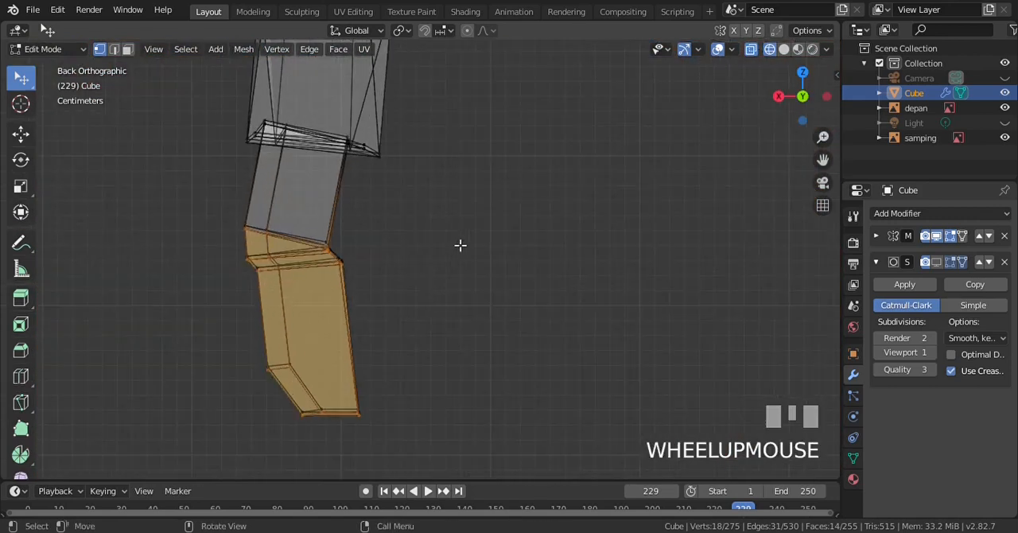
scroll(415, 265, "down", 1)
key("r")
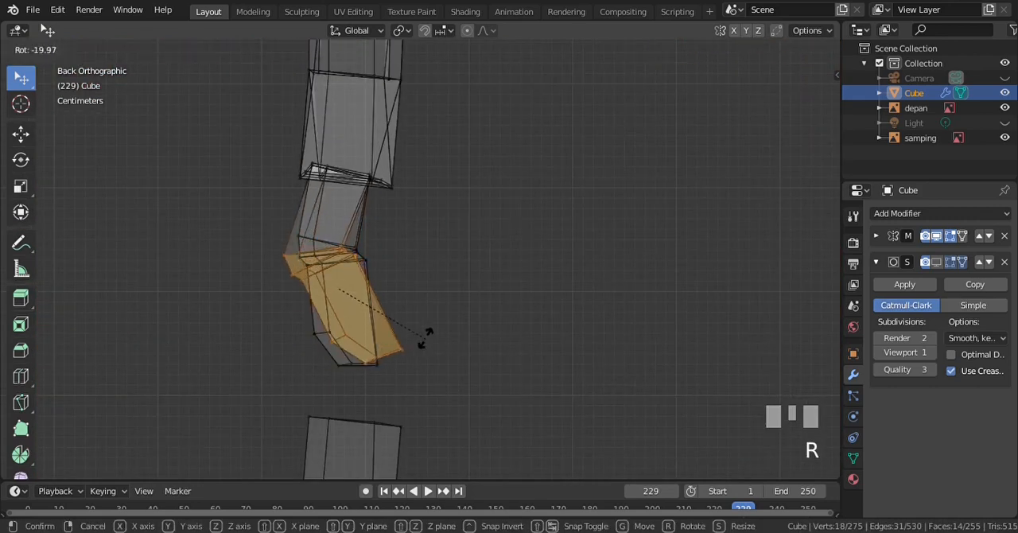
left_click(433, 334)
key("g")
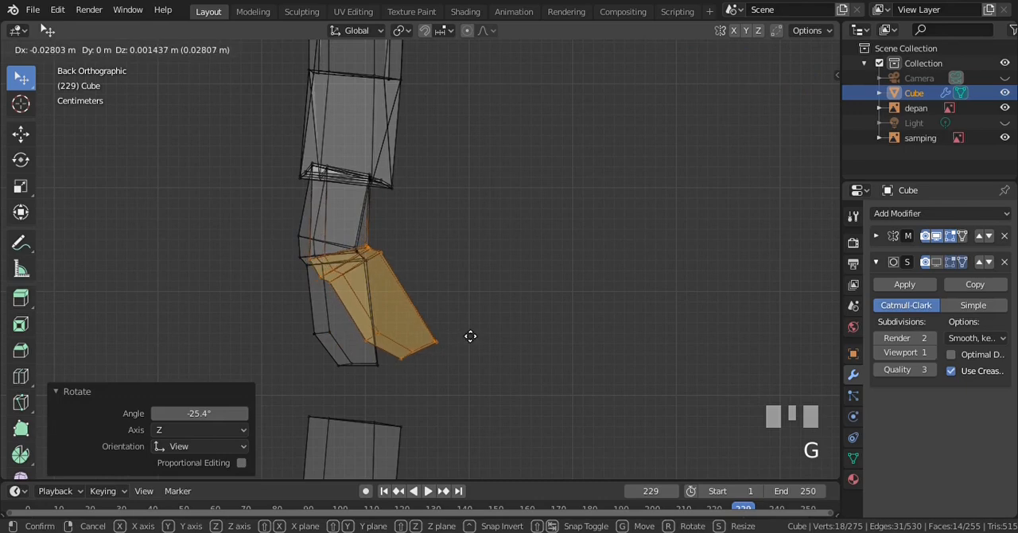
left_click(470, 335)
Try rotating the whole second finger about -7° in the back view and moving it -0.00719 m in X
key("KP_3")
scroll(457, 143, "up", 1)
key("a")
key("b")
left_click_drag(453, 135, 602, 413)
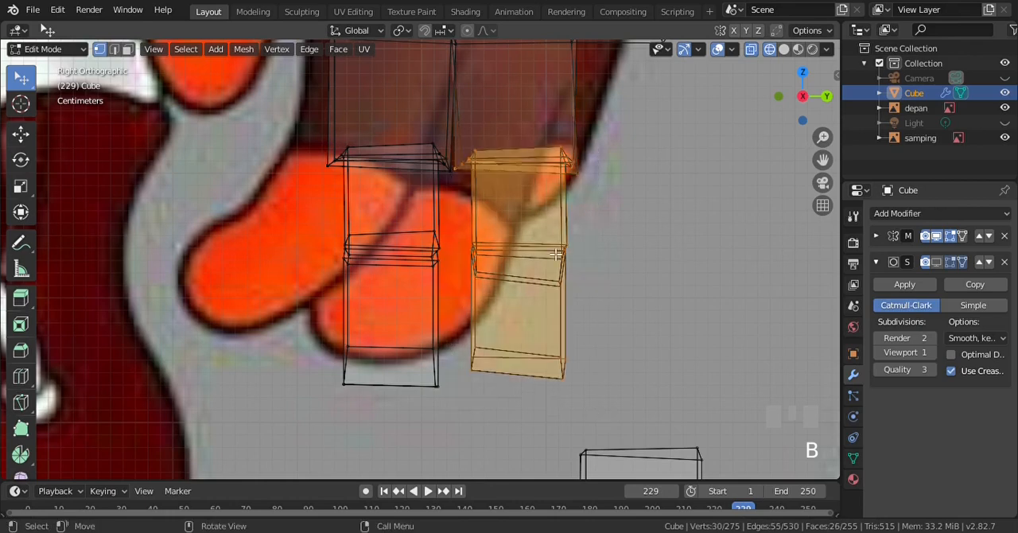
key("ctrl+KP_1")
key("r")
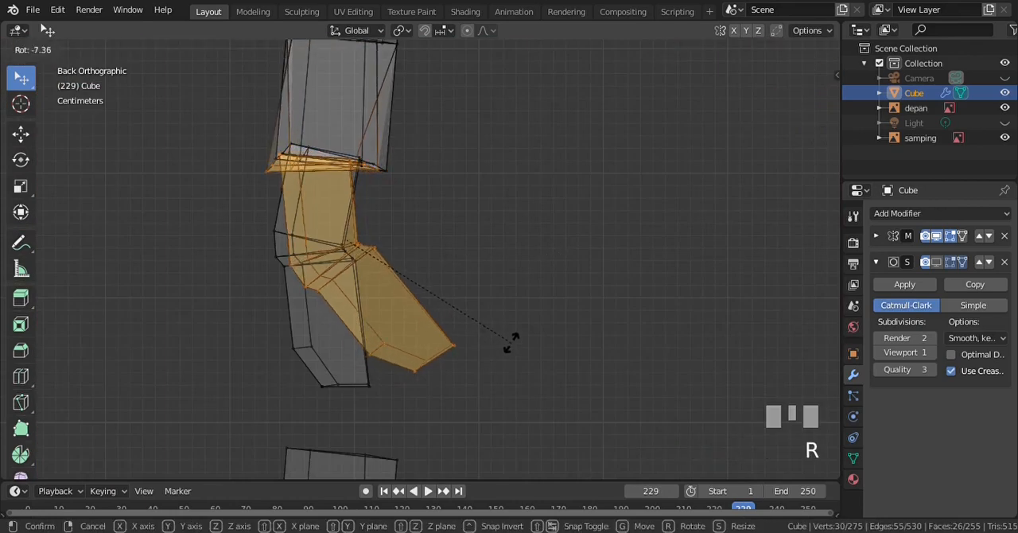
left_click(513, 344)
key("g")
left_click(533, 350)
Examine the rotated second finger in solid shading from the back, front and right side views
key("z")
left_click(638, 352)
scroll(518, 234, "down", 3)
scroll(517, 235, "up", 3)
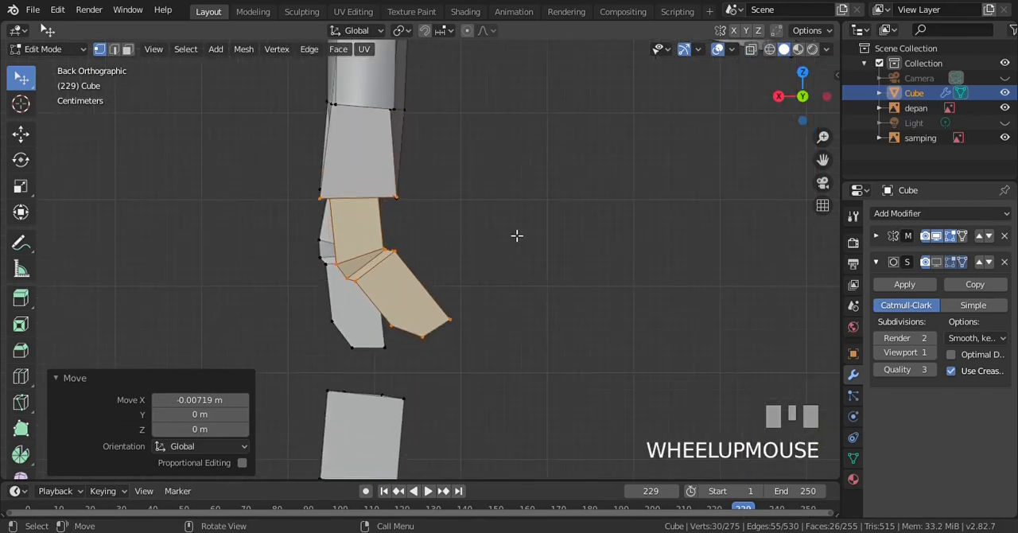
key("KP_6")
key("KP_6")
key("KP_1")
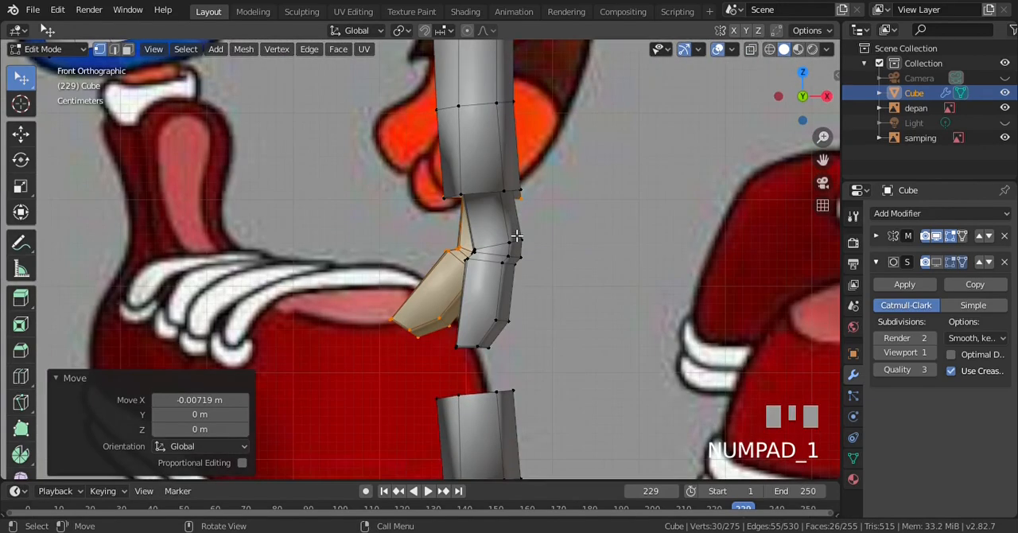
scroll(517, 236, "down", 1)
key("KP_3")
key("ctrl+KP_3")
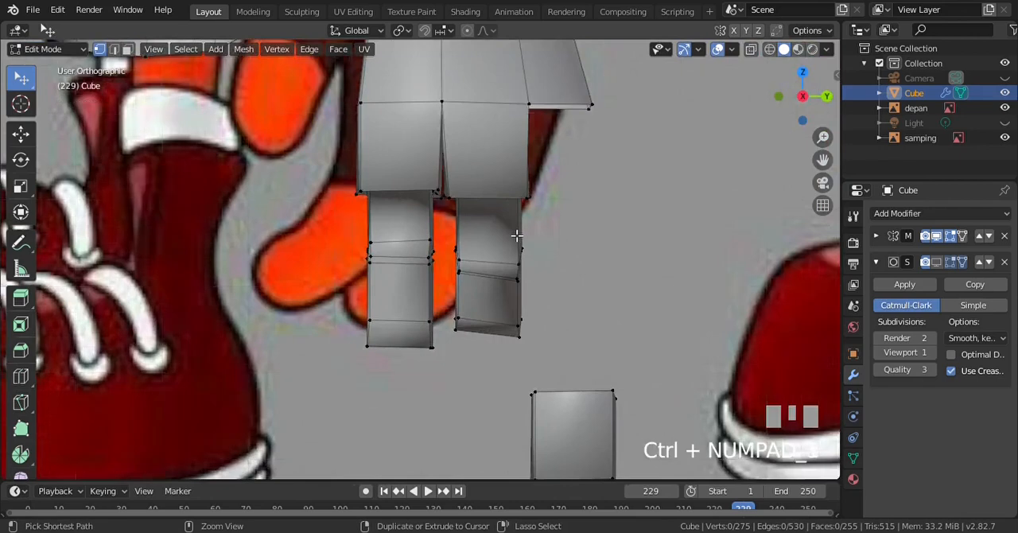
key("ctrl+KP_1")
left_click(438, 247)
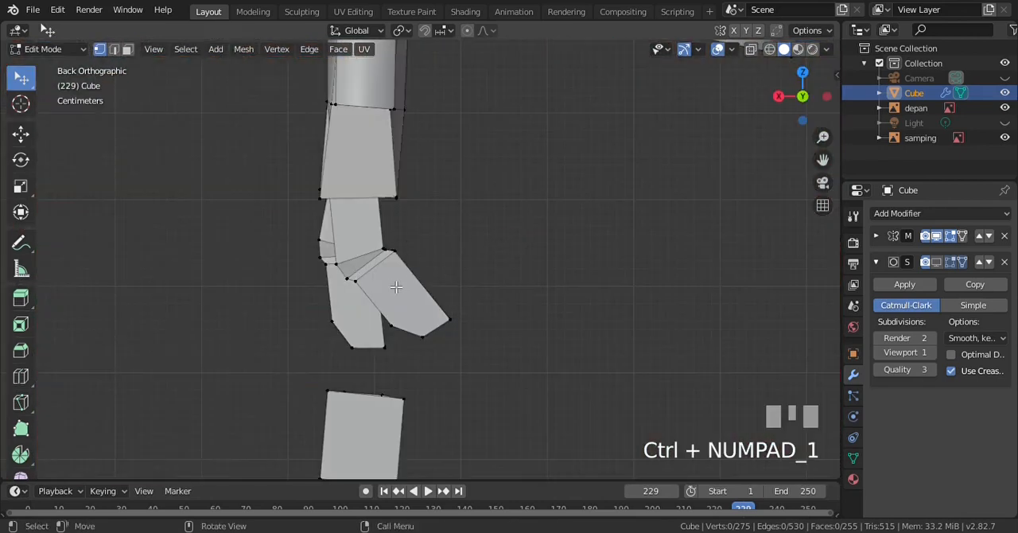
Undo the whole second finger's last move and rotation in wireframe shading
key("z")
key("KP_4")
key("ctrl+z")
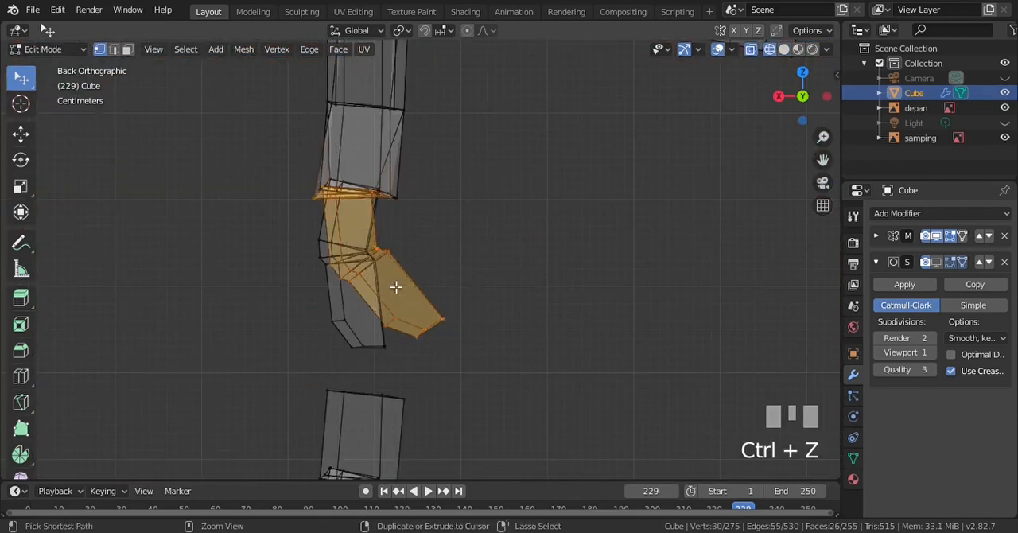
key("ctrl+z")
key("ctrl+z")
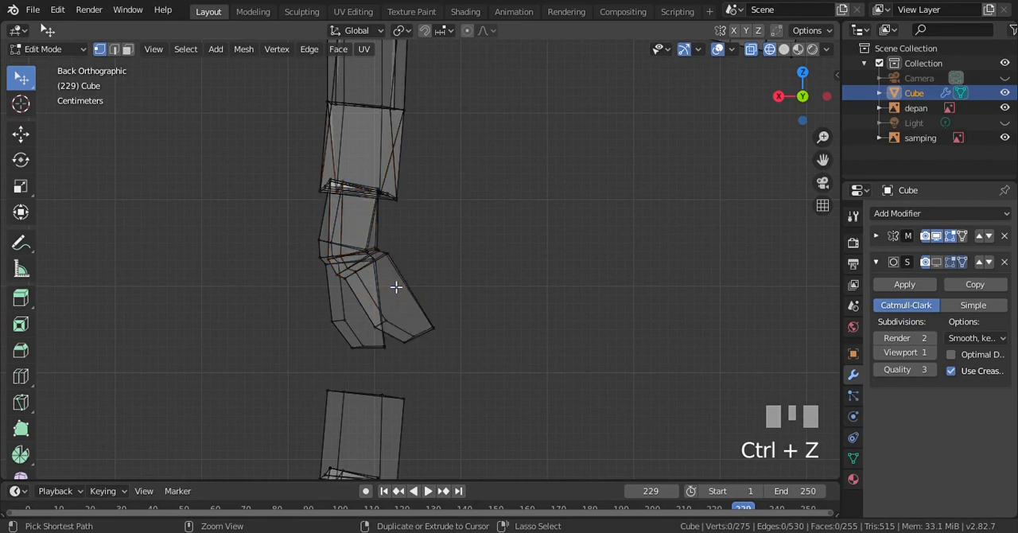
Return to solid shading, save the file and check both fingers against the references in the front and right views
key("KP_1")
key("z")
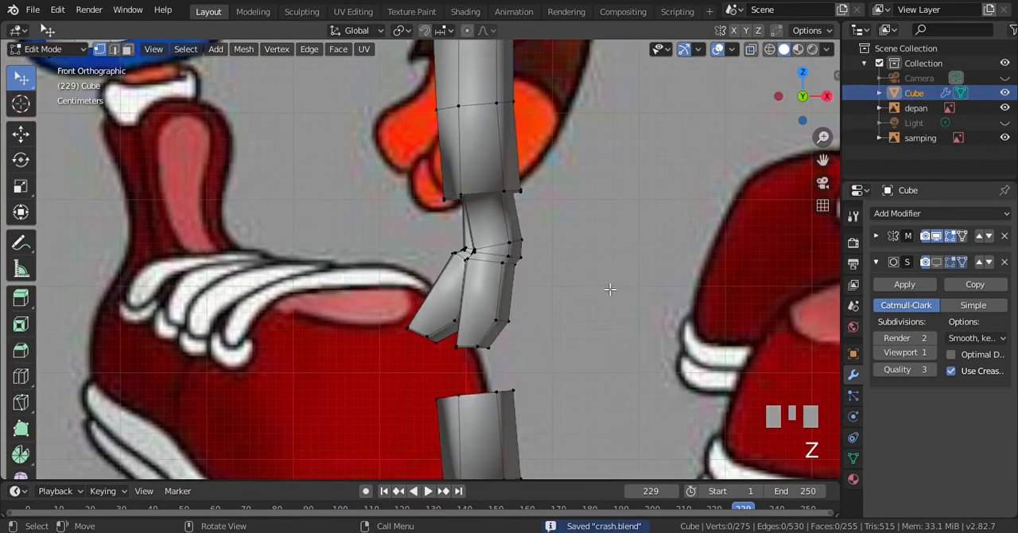
scroll(547, 262, "down", 1)
key("KP_3")
scroll(521, 259, "up", 2)
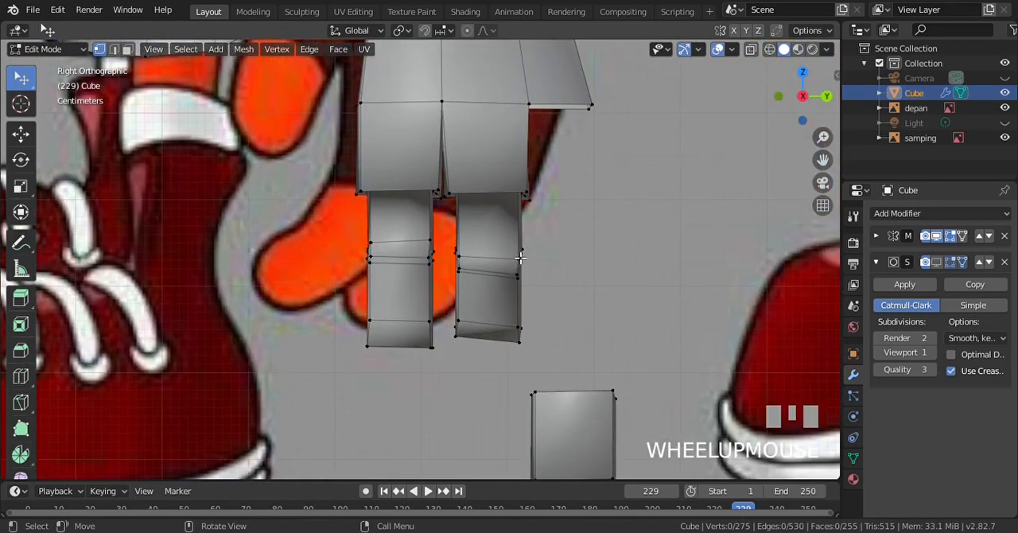
scroll(520, 258, "up", 1)
scroll(476, 208, "down", 1)
scroll(476, 207, "up", 1)
scroll(476, 208, "down", 1)
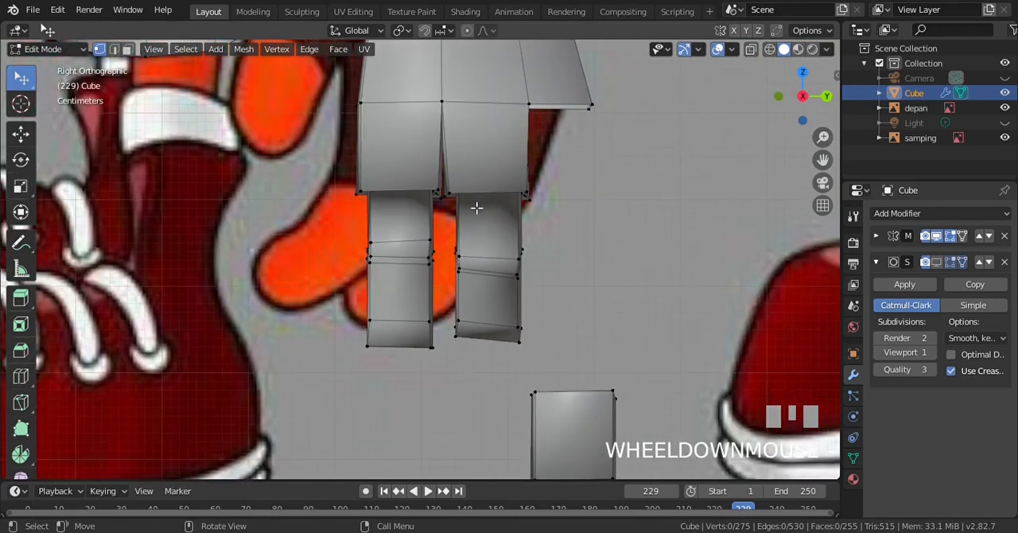
Turn on the Subdivision Surface modifier's viewport display to preview the smoothed hand in perspective from behind
key("KP_6")
key("KP_6")
scroll(519, 200, "down", 1)
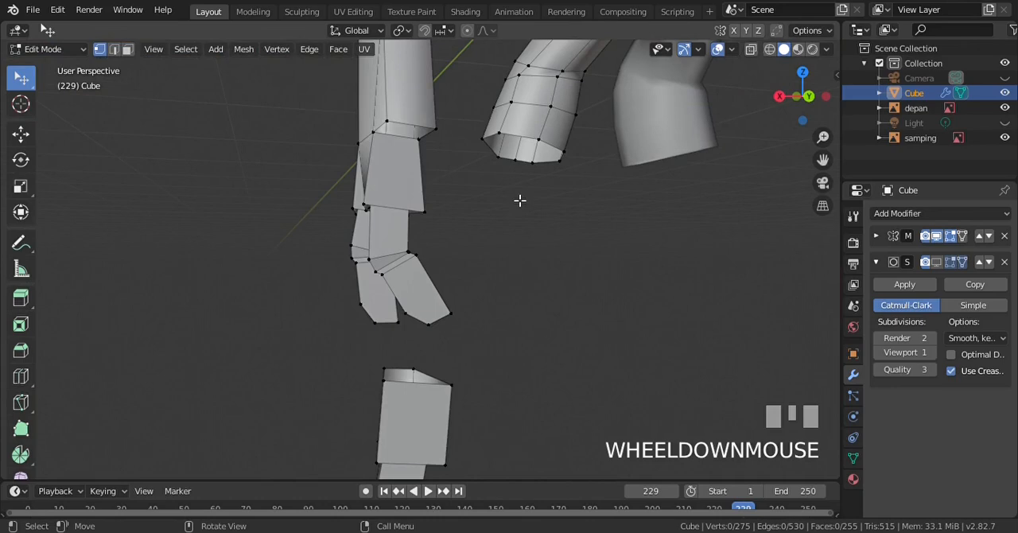
left_click(937, 261)
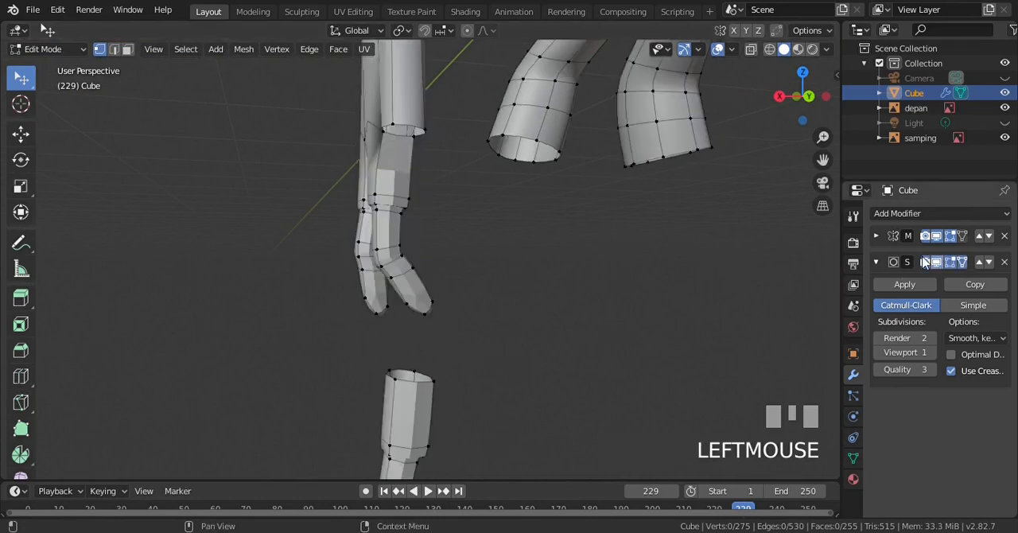
Examine the smoothed hand and bent fingers in Object Mode from several angles around and close up
key("Tab")
key("KP_4")
key("KP_4")
key("KP_4")
key("KP_4")
key("KP_4")
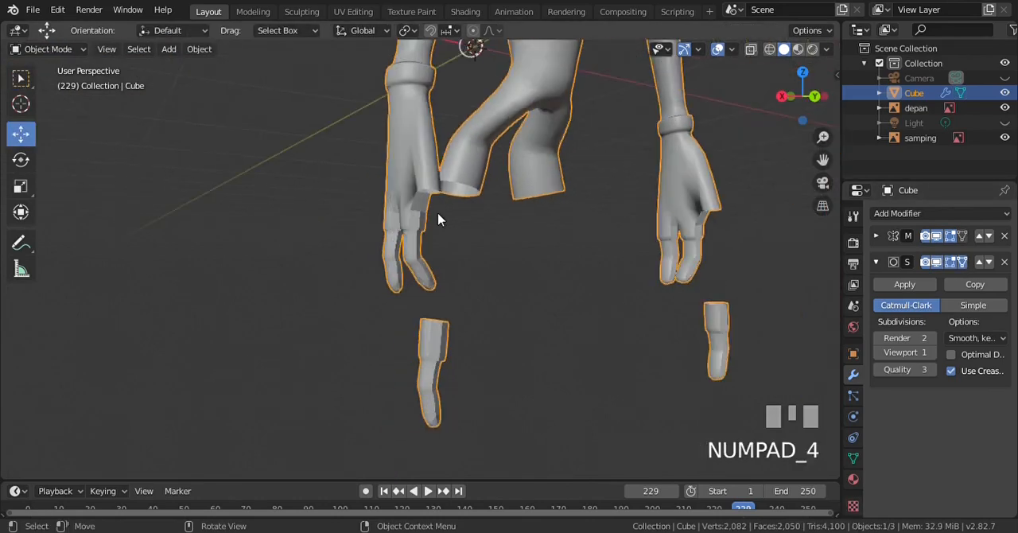
scroll(437, 219, "up", 4)
key("KP_6")
key("KP_6")
key("KP_6")
key("KP_6")
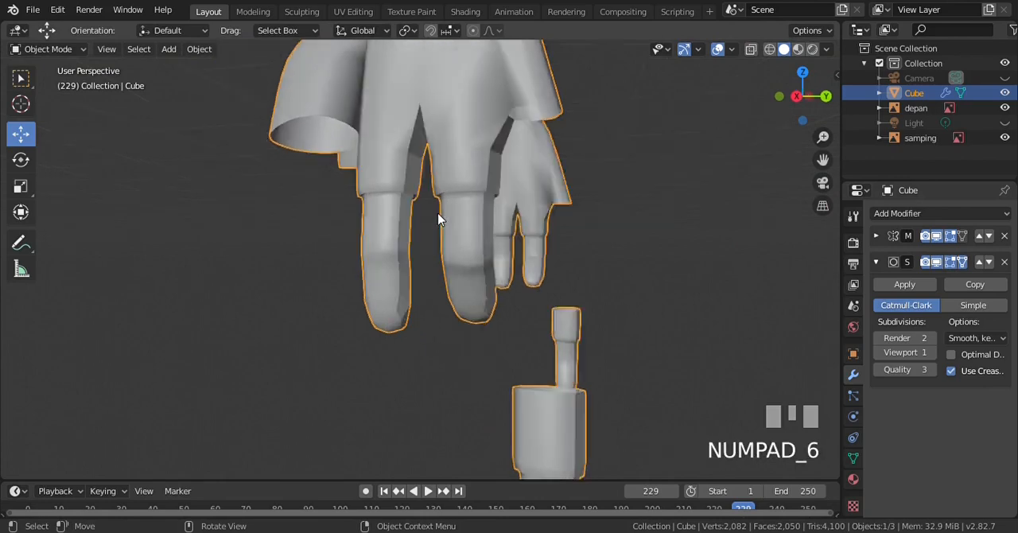
scroll(438, 214, "up", 3)
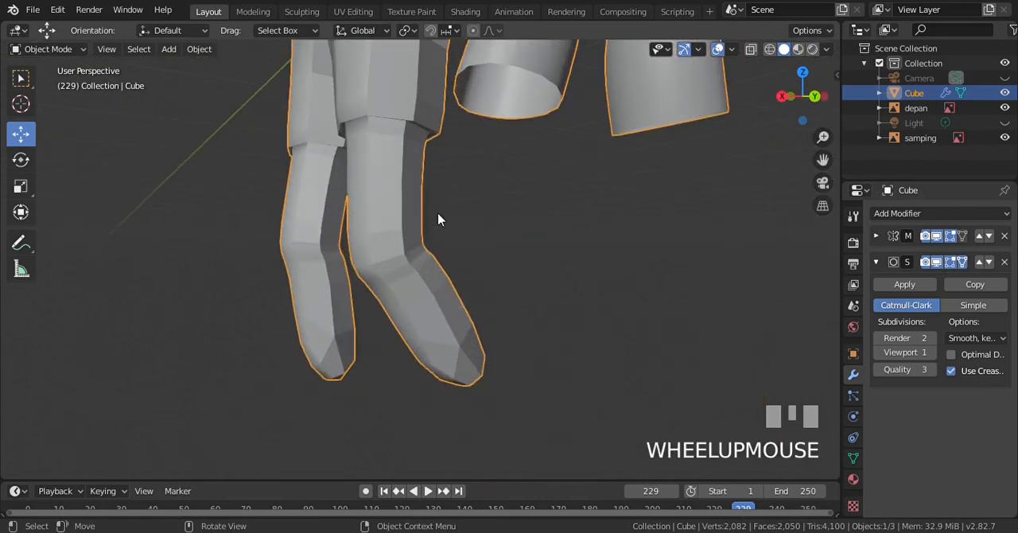
key("KP_4")
key("KP_4")
scroll(437, 214, "down", 3)
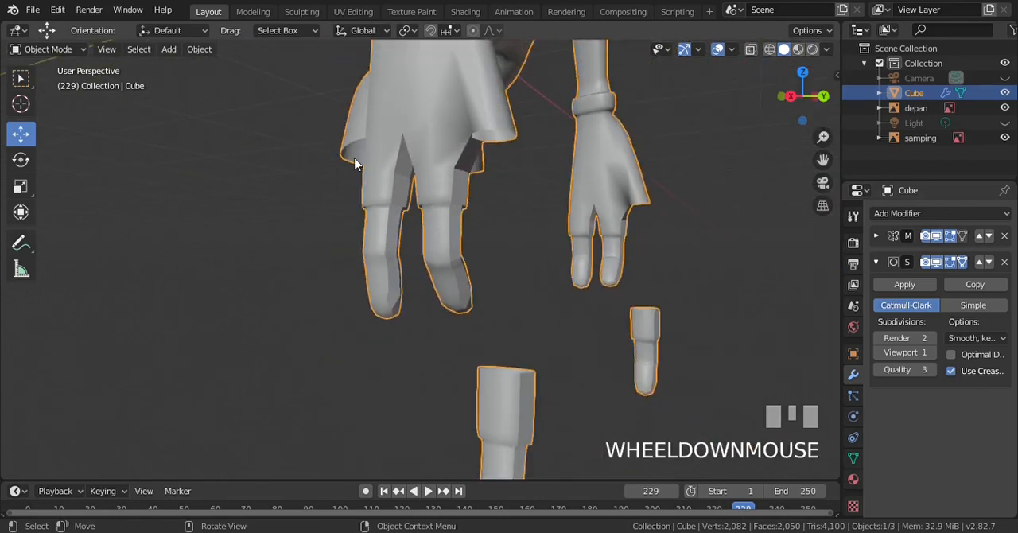
key("KP_4")
key("KP_4")
scroll(410, 215, "up", 4)
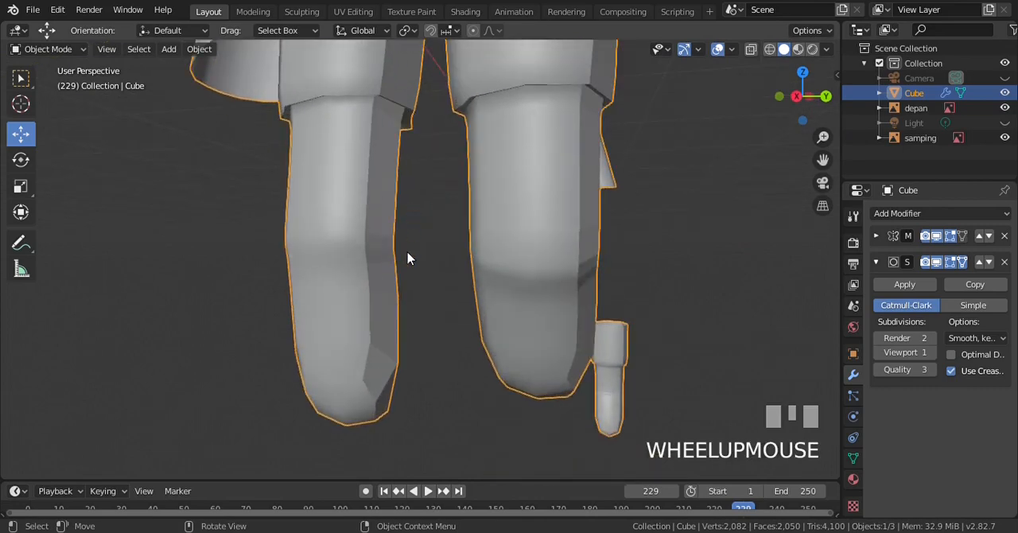
key("KP_6")
key("KP_6")
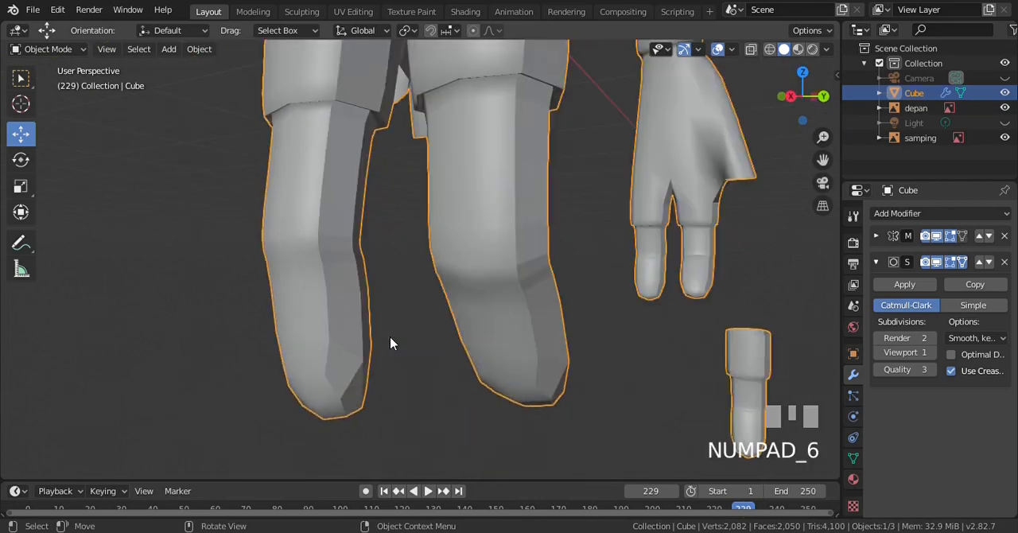
key("KP_6")
key("KP_6")
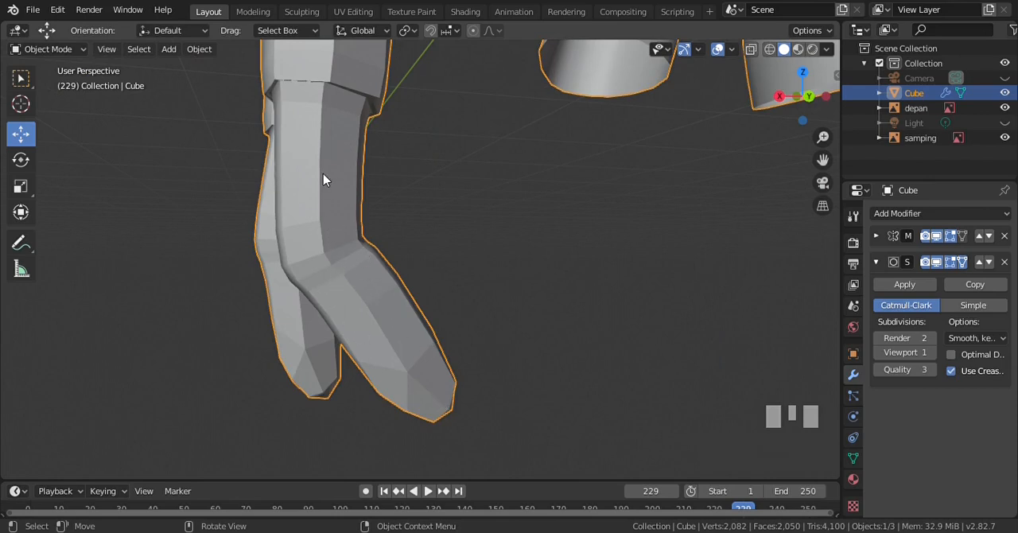
Apply Shade Smooth to the character mesh and compare the fingers with the reference in the right view
right_click(306, 143)
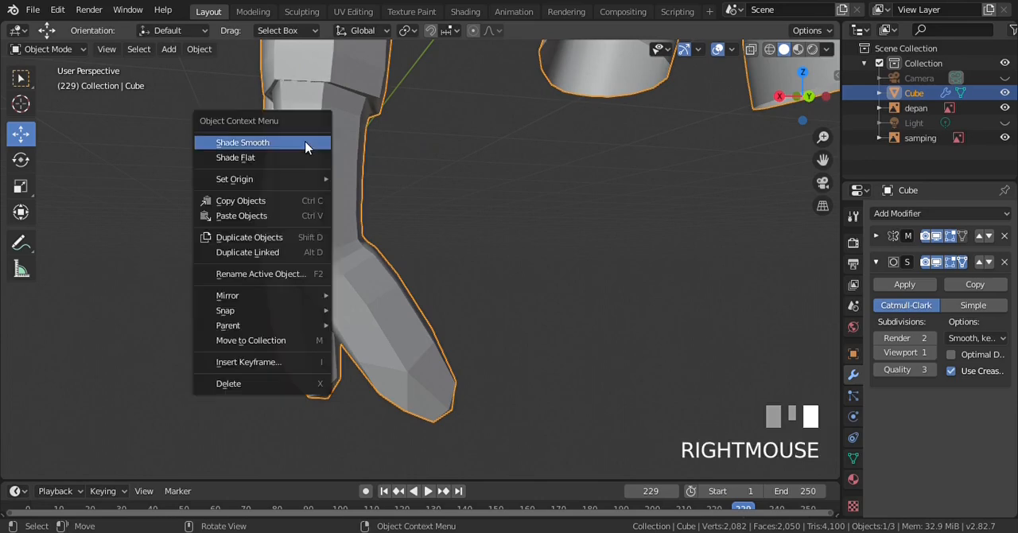
left_click(307, 144)
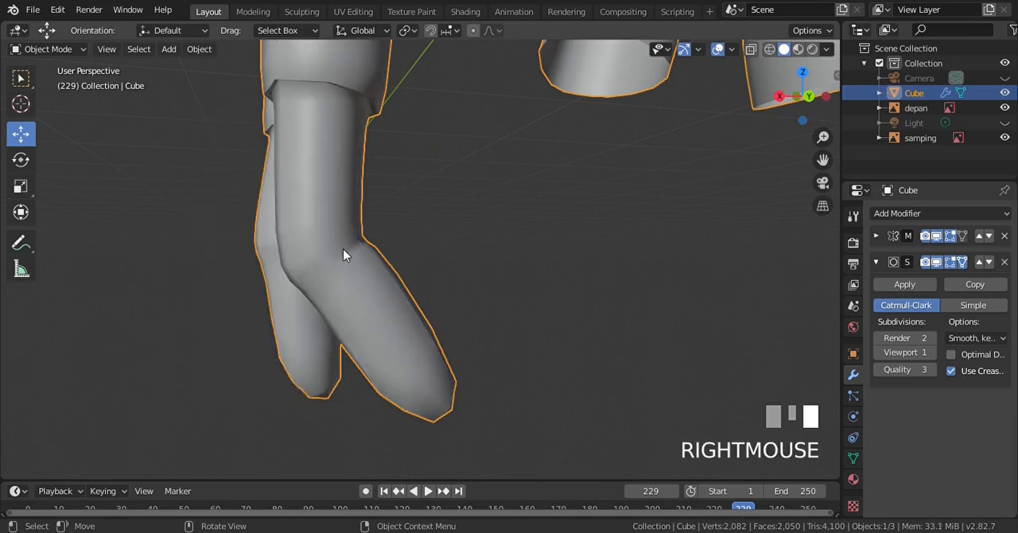
scroll(343, 255, "down", 3)
key("KP_1")
key("KP_3")
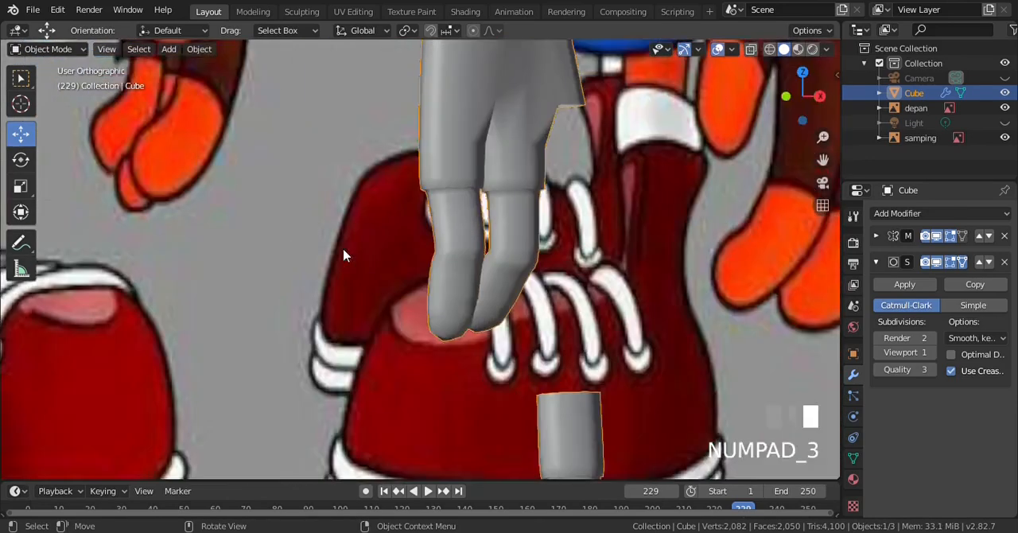
scroll(444, 223, "up", 5)
scroll(444, 223, "down", 2)
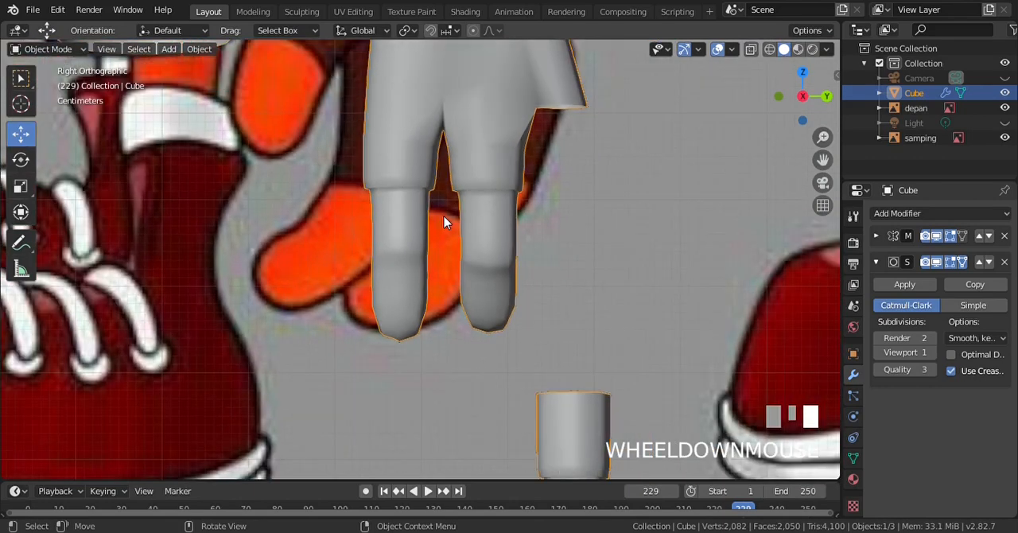
In Edit Mode with wireframe shading, move the whole spare finger up about 0.318 m beside the second finger in the right view
key("Tab")
scroll(628, 280, "down", 3)
key("z")
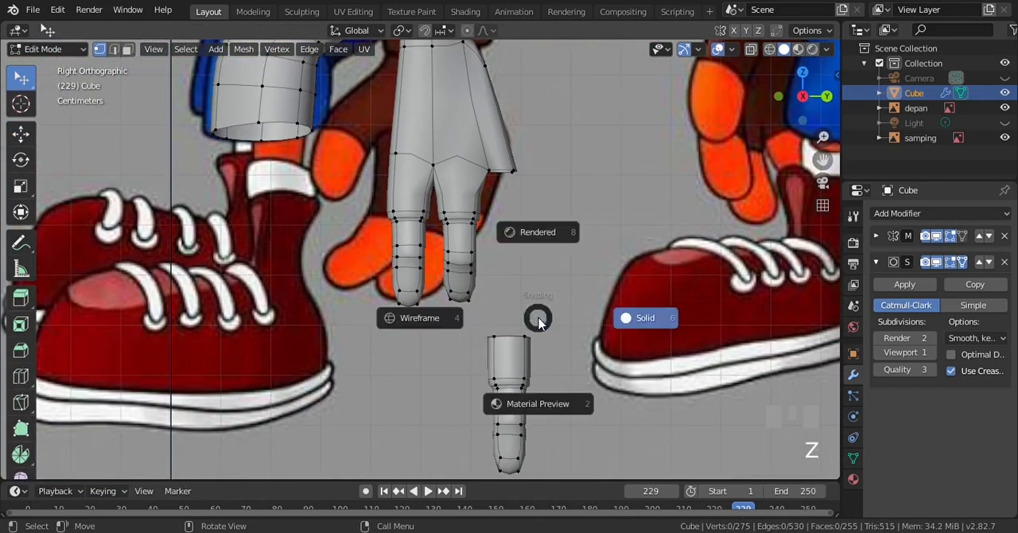
key("KP_4")
key("b")
left_click_drag(464, 321, 590, 477)
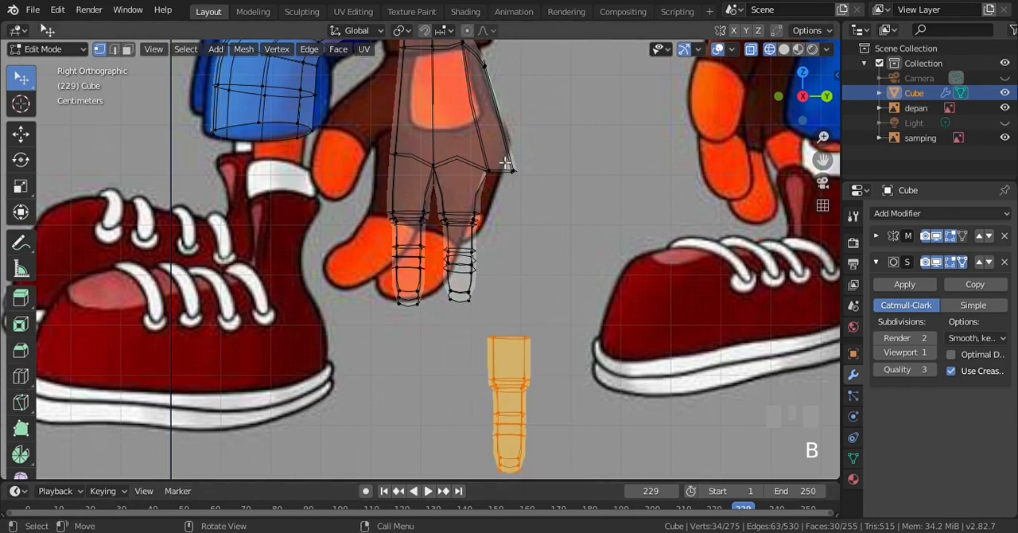
scroll(530, 359, "down", 2)
scroll(480, 360, "up", 1)
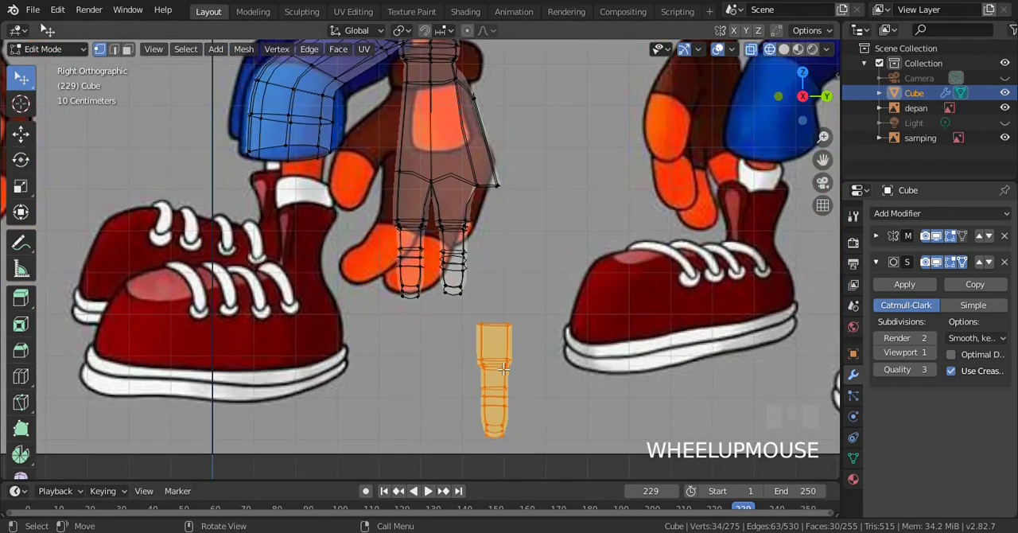
scroll(504, 368, "up", 2)
key("g")
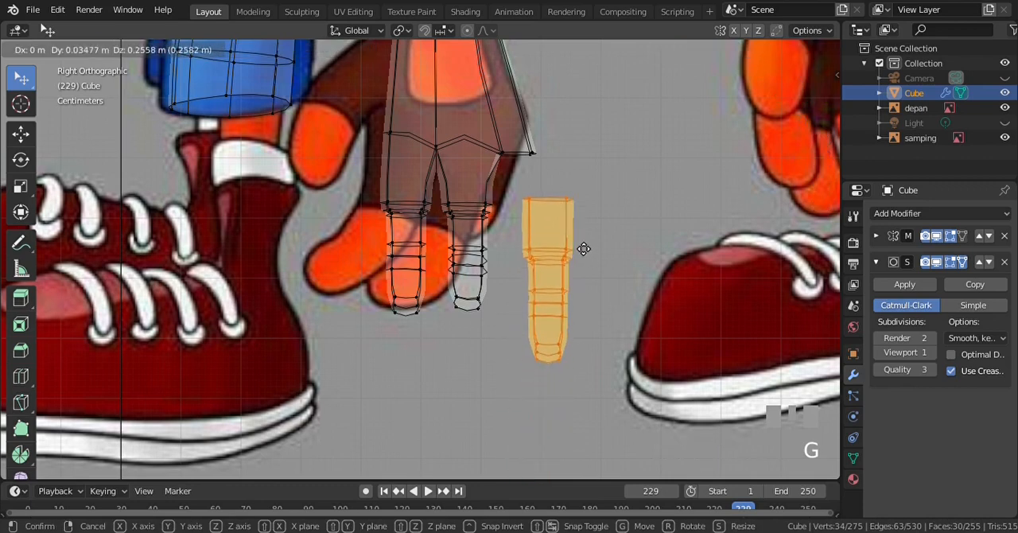
left_click(565, 213)
scroll(565, 214, "up", 2)
scroll(566, 213, "down", 1)
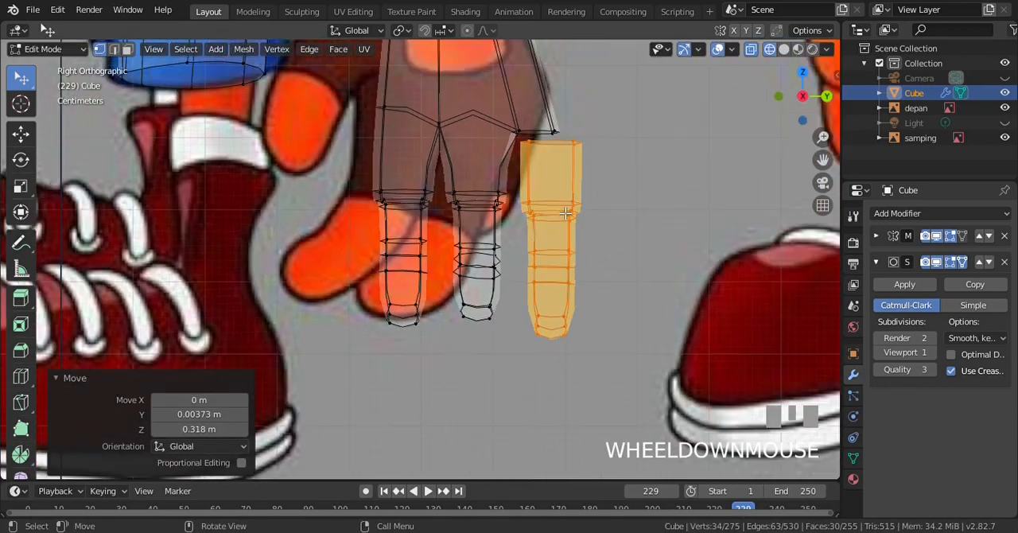
Scale the third finger to about 0.892 and move it up slightly beneath the palm's open rear edge
key("ctrl+KP_6")
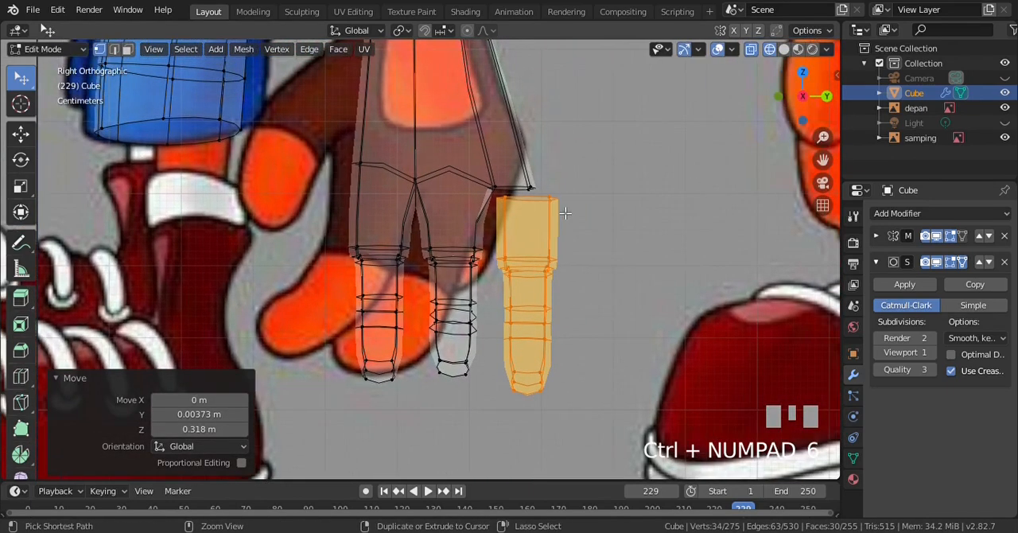
scroll(566, 213, "up", 1)
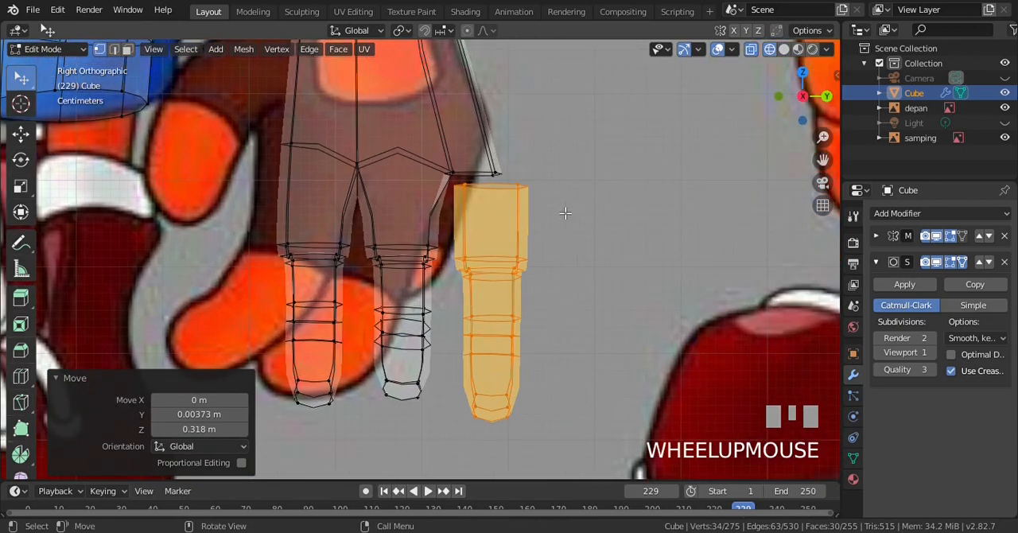
key("s")
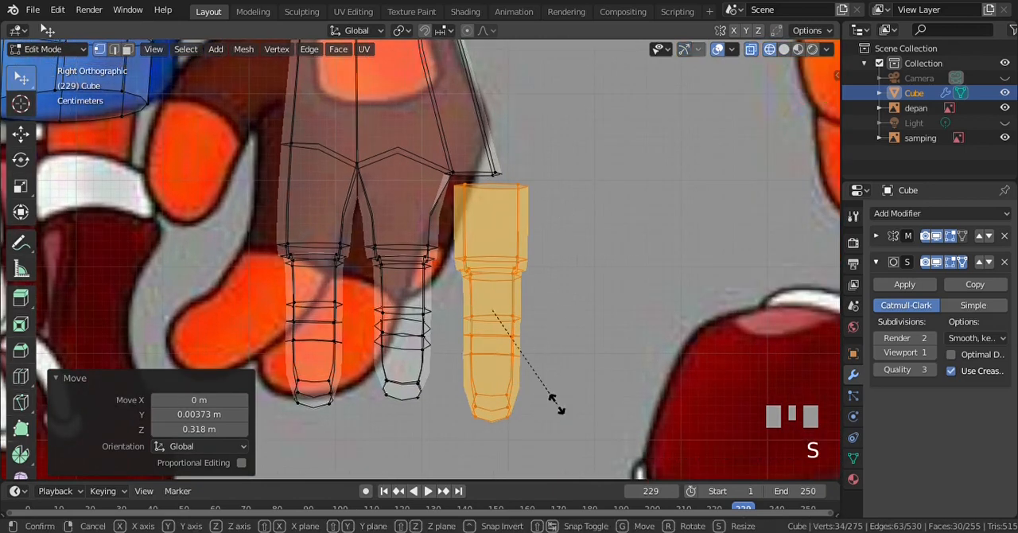
left_click(552, 390)
key("g")
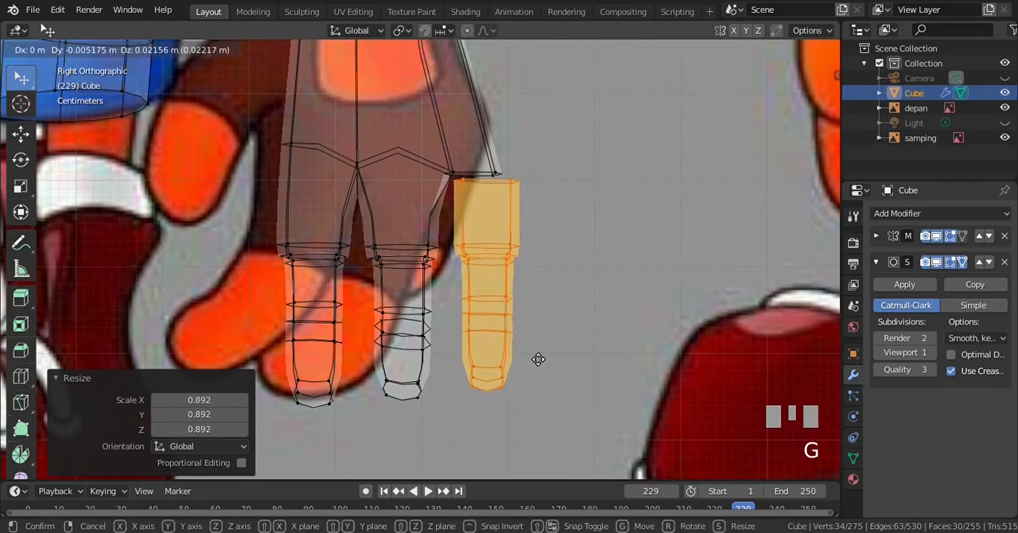
left_click(536, 362)
Move the third finger's part below the knuckle block up slightly, leaving its top edge in place
key("a")
key("b")
left_click_drag(442, 242, 574, 409)
key("g")
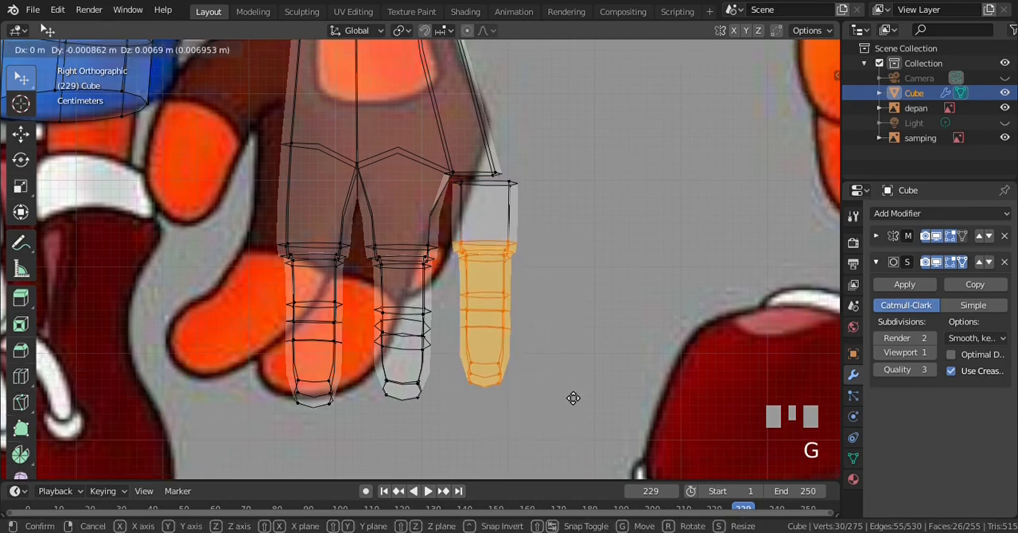
left_click(572, 394)
key("a")
Return to solid shading, view the hand in perspective and turn off the Subdivision Surface modifier's viewport display
key("z")
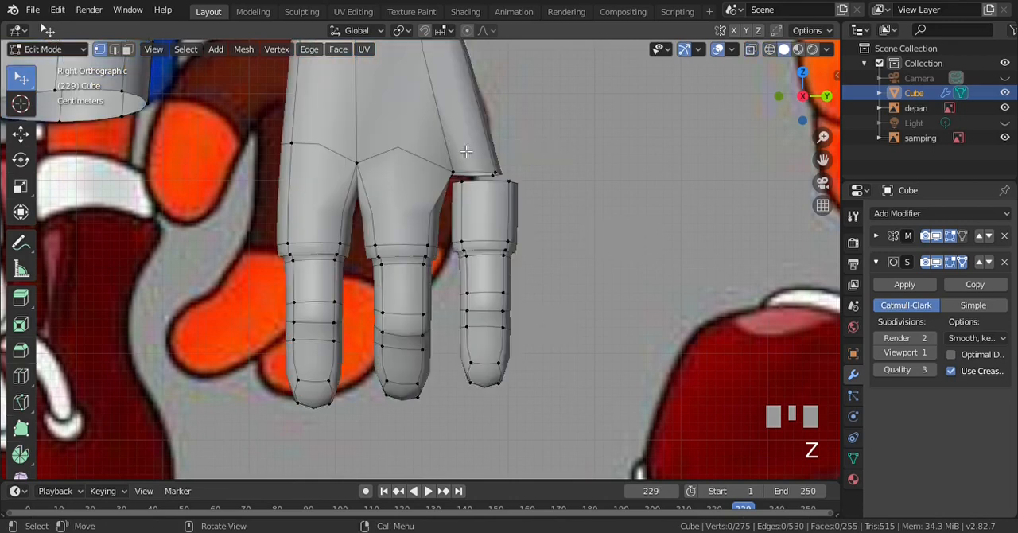
scroll(482, 148, "up", 2)
scroll(465, 151, "down", 1)
key("KP_6")
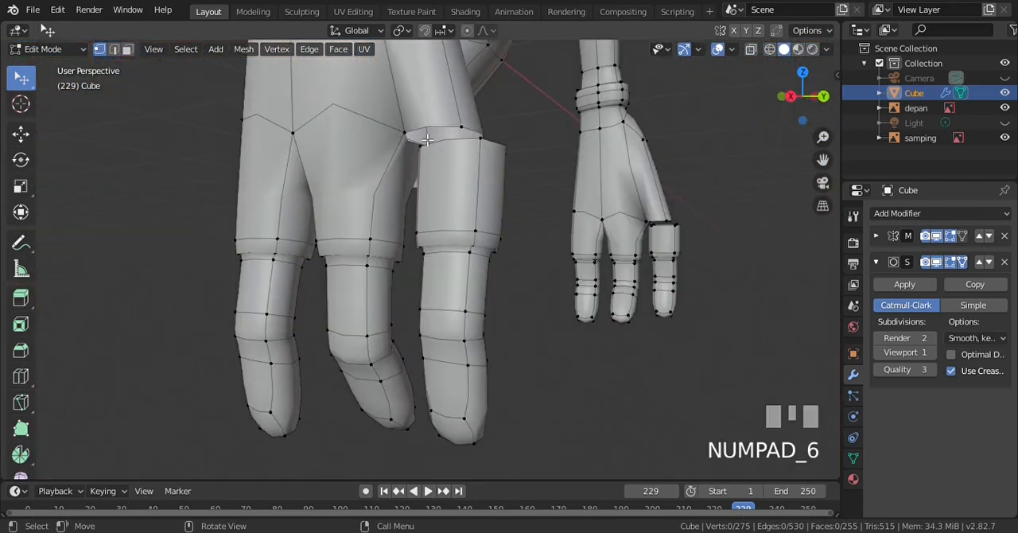
left_click(937, 262)
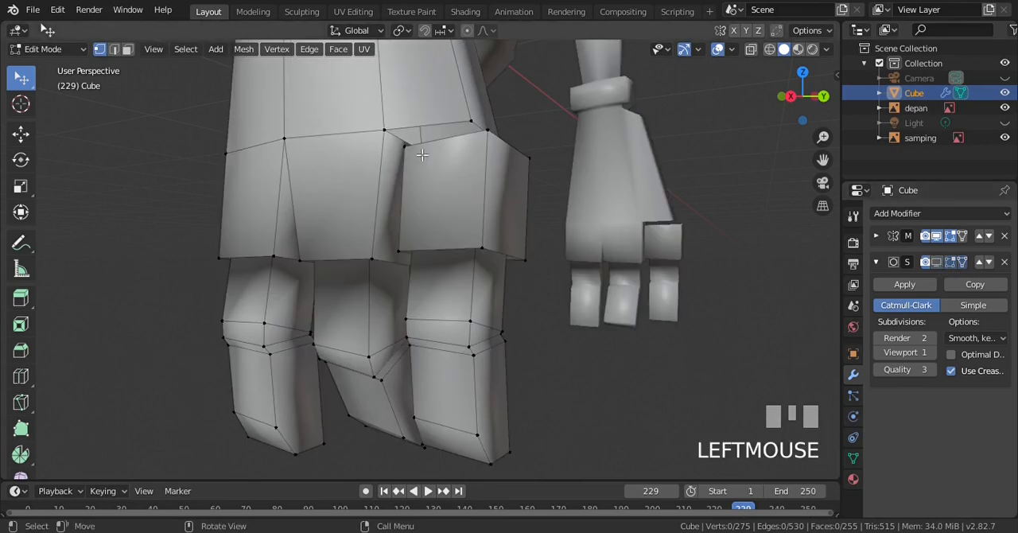
Merge the third finger's two top vertices on the hand's outer side into the adjacent palm vertices using At Last
key("ctrl+KP_1")
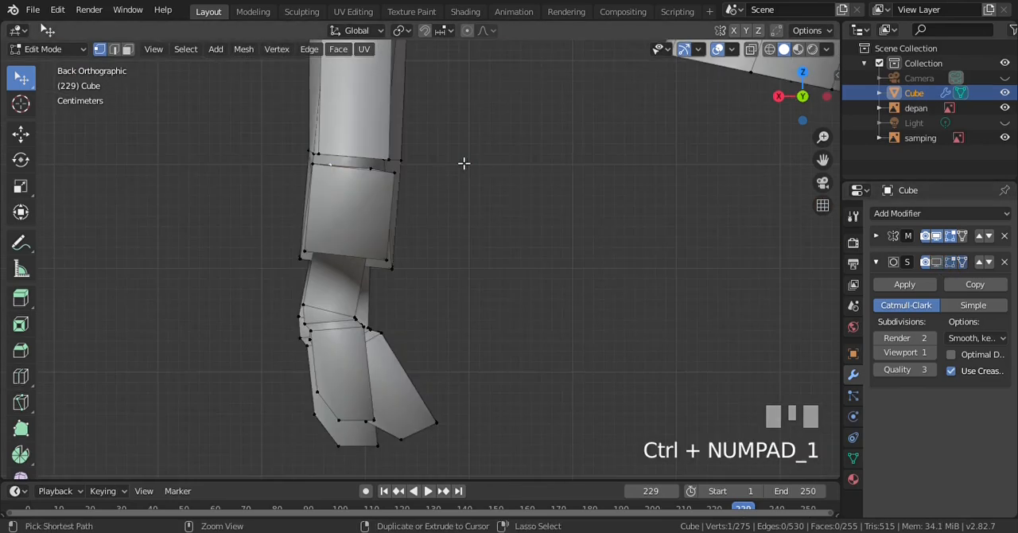
key("KP_4")
key("KP_4")
key("KP_4")
key("KP_4")
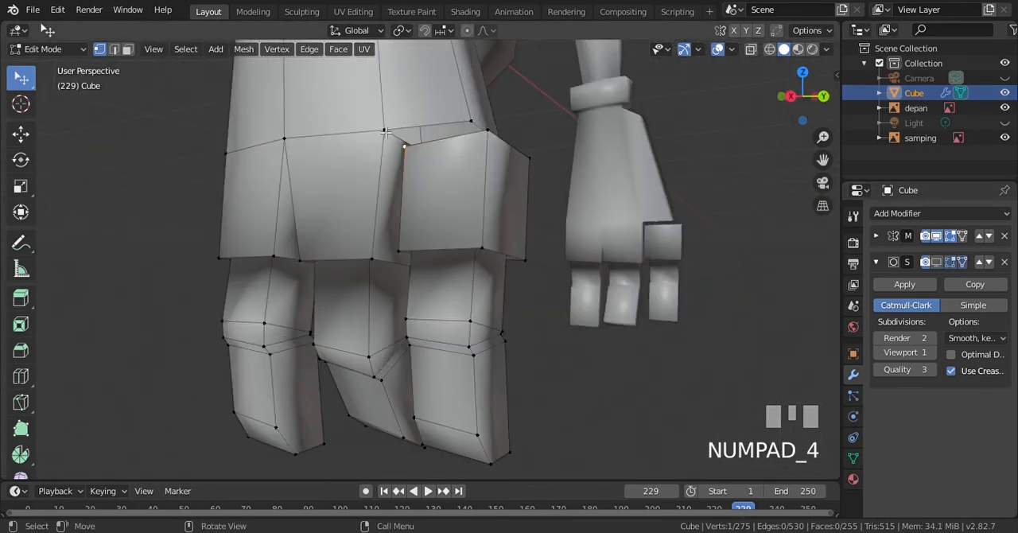
left_click(384, 130, "shift")
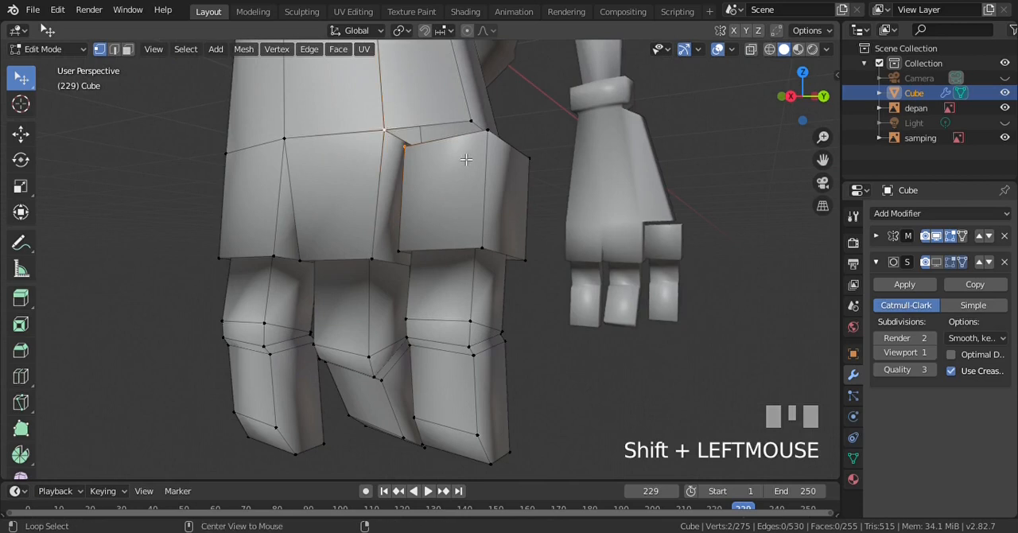
key("alt+m")
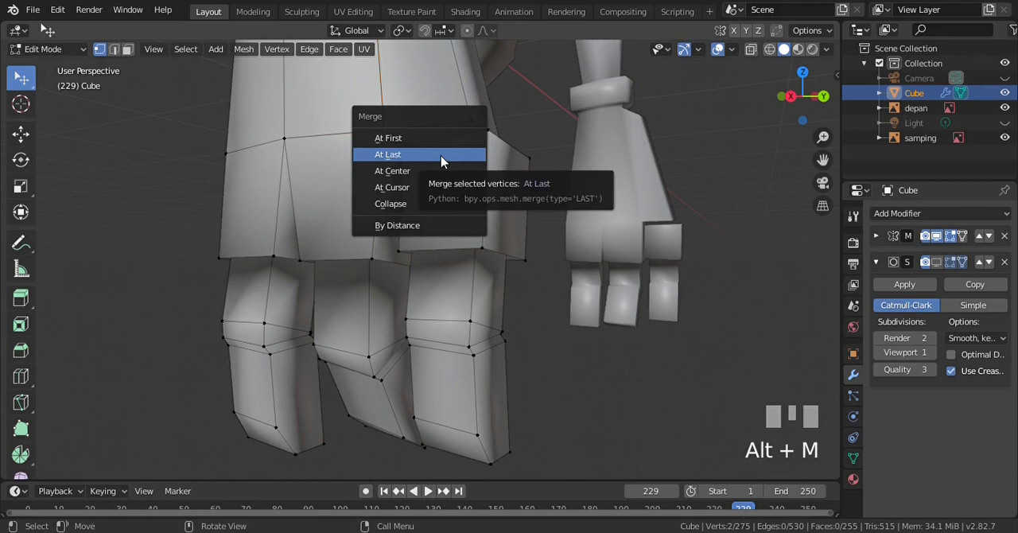
left_click(441, 154)
left_click(470, 116)
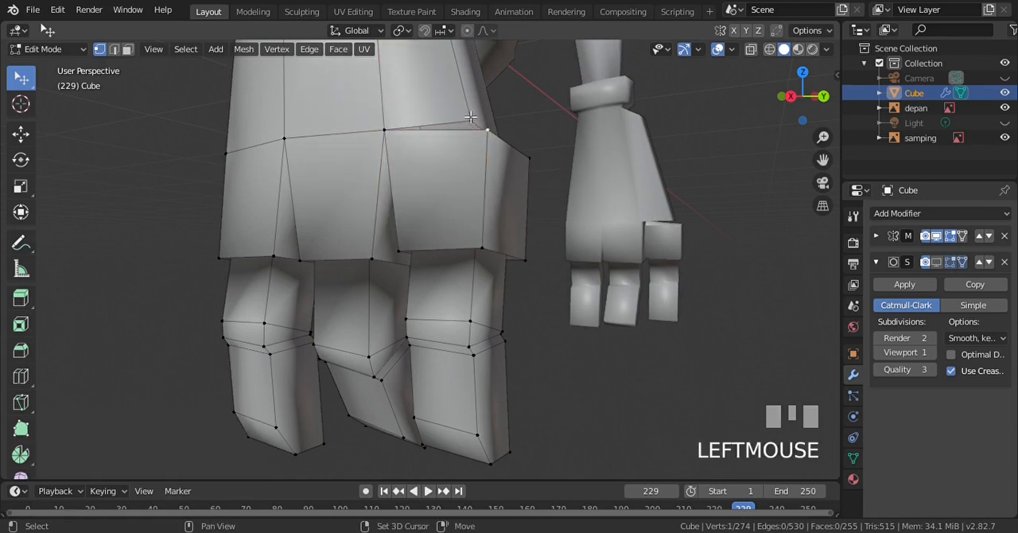
left_click(469, 117, "shift")
key("alt+m")
left_click(470, 117)
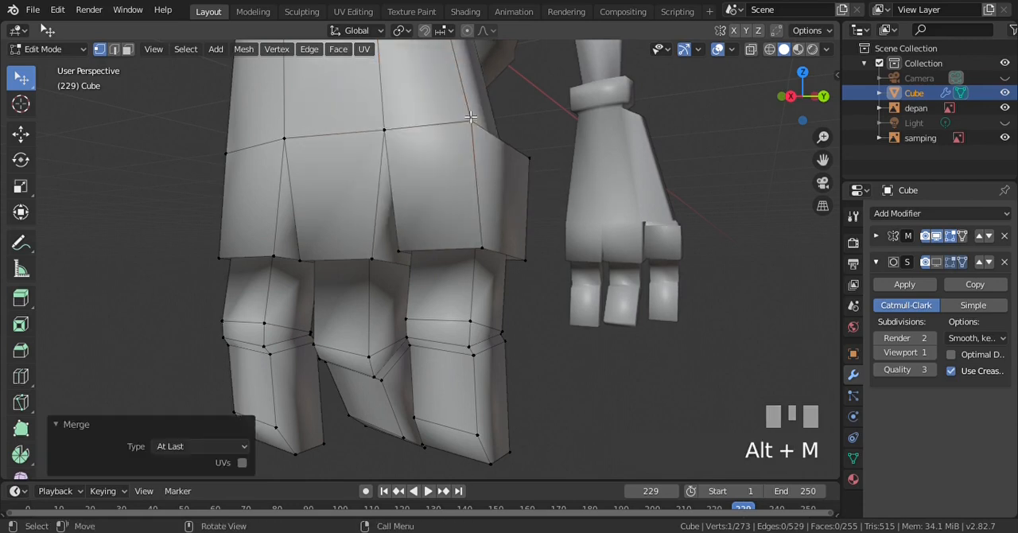
From the opposite side of the hand, merge the third finger's middle top vertex into the palm vertex above it
scroll(477, 119, "down", 2)
key("KP_6")
key("KP_6")
key("KP_6")
scroll(342, 161, "up", 2)
scroll(342, 162, "up", 1)
left_click(301, 162)
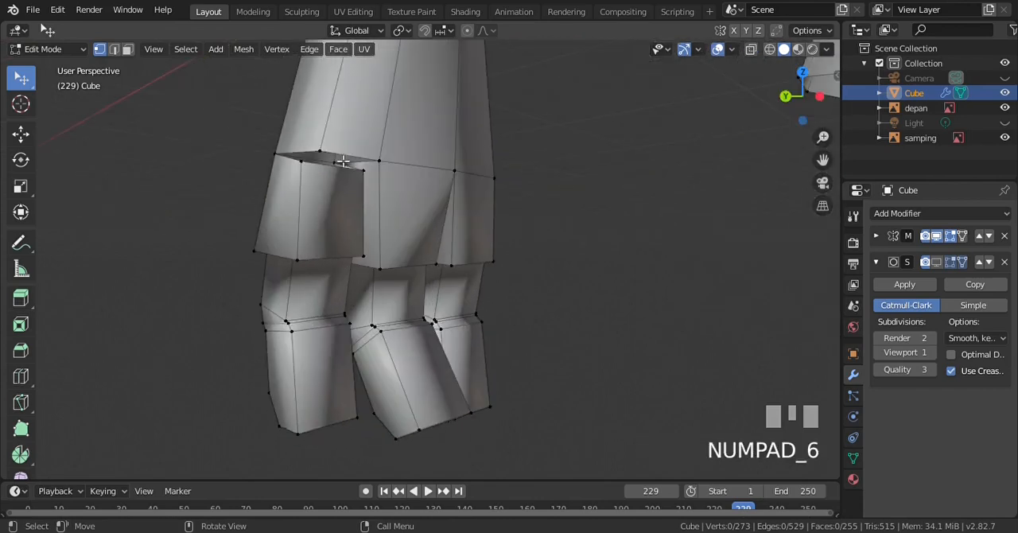
left_click(322, 151, "shift")
key("alt+m")
left_click(328, 150)
key("KP_Divide")
key("a")
left_click(374, 159)
scroll(373, 157, "up", 2)
left_click(290, 114)
key("g")
left_click(296, 117)
key("ctrl+z")
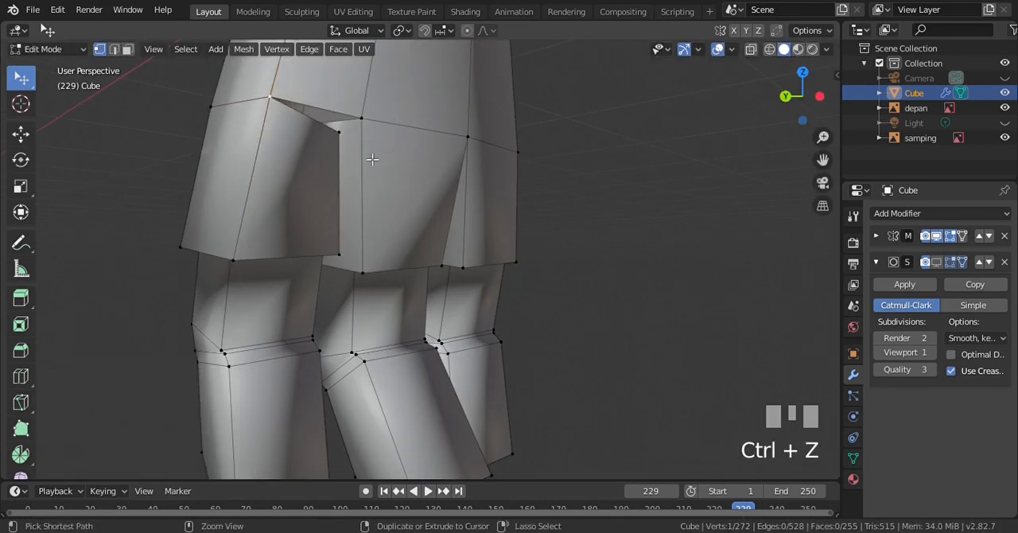
Merge the third finger's remaining top corner into the palm vertex beside the second finger using At Last, and check the right view
left_click(374, 153, "shift")
left_click(362, 119, "shift")
key("alt+m")
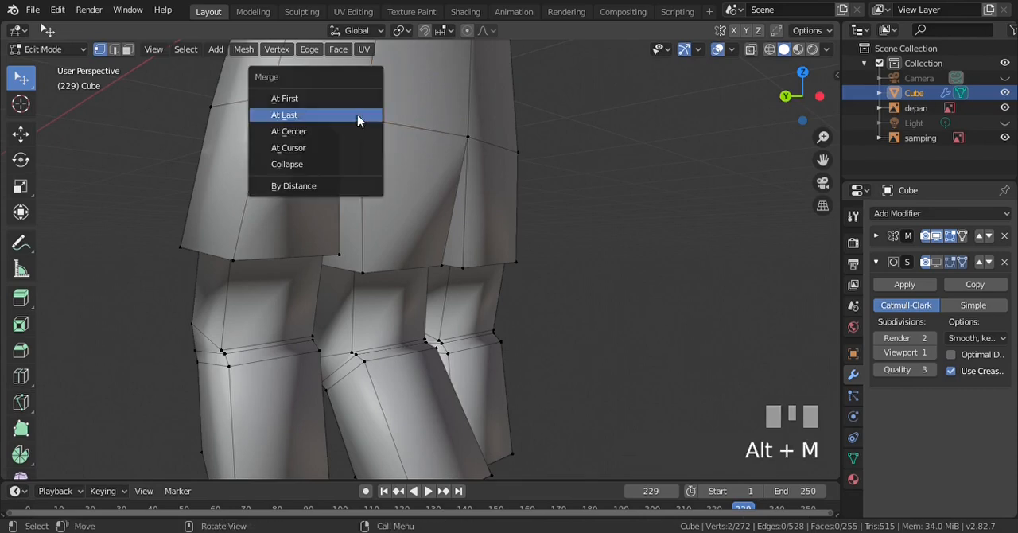
key("Return")
key("a")
scroll(379, 133, "down", 3)
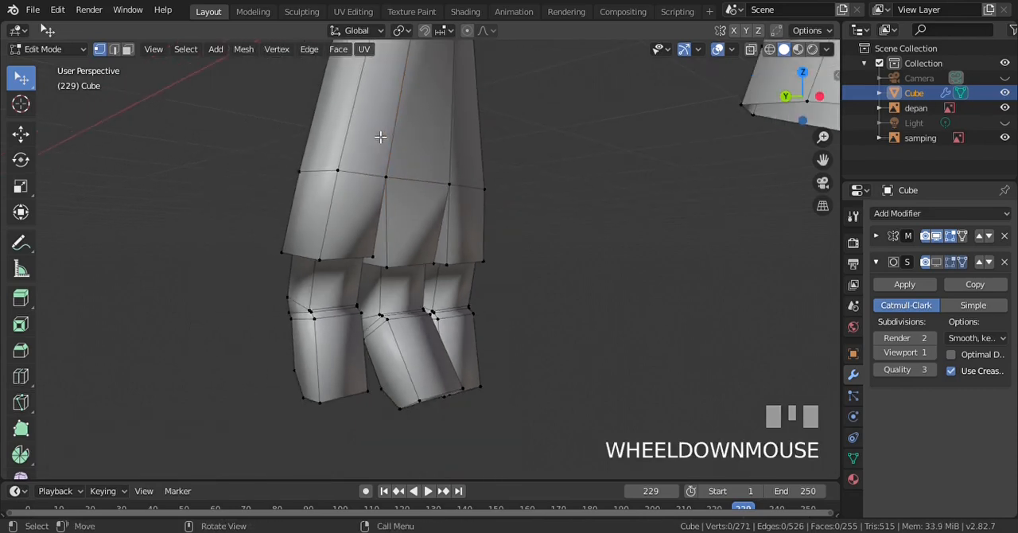
key("KP_1")
key("KP_3")
scroll(494, 170, "down", 2)
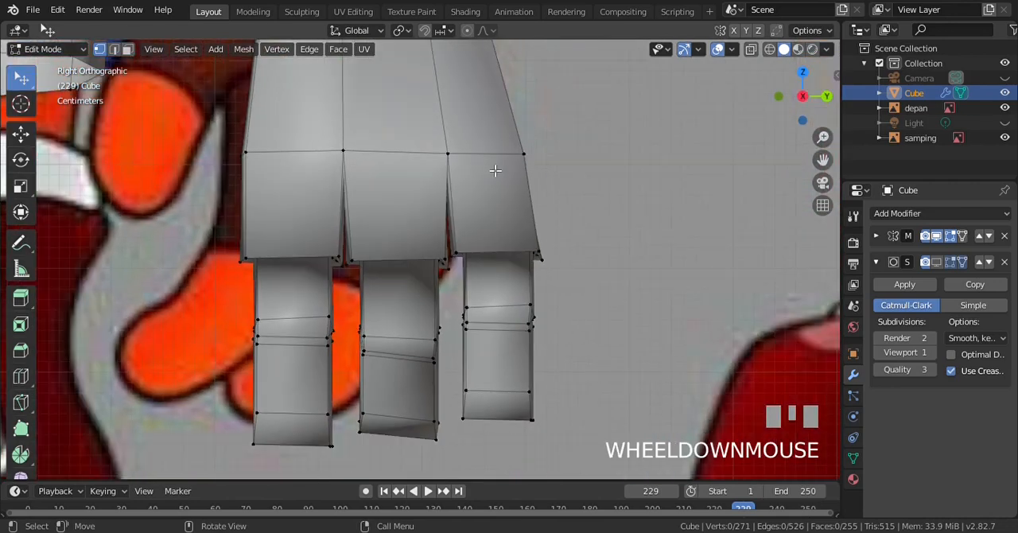
Select the third finger's lower section in wireframe, rotate it about -16.3° in the back view and move it about -0.0216 m along X
key("z")
key("b")
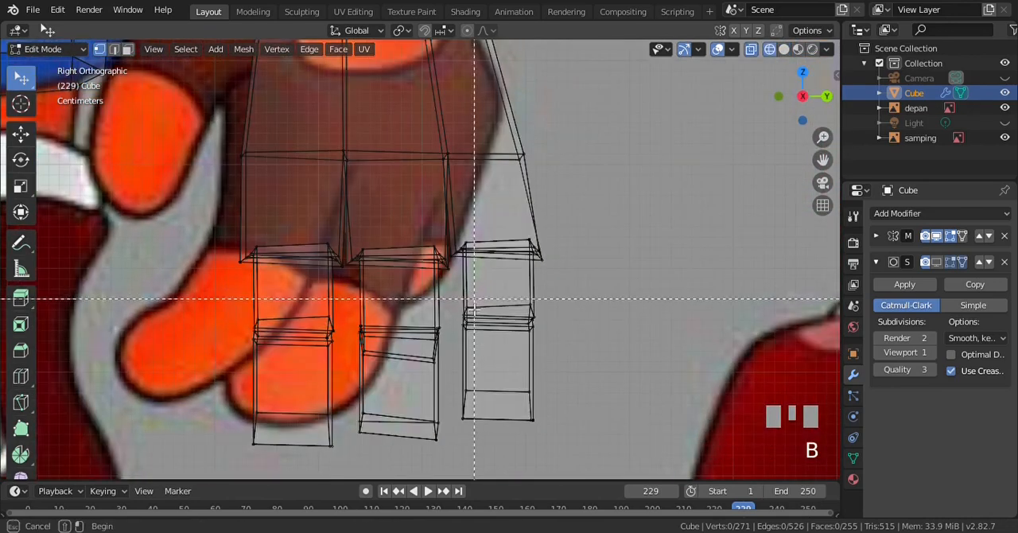
left_click_drag(458, 291, 563, 442)
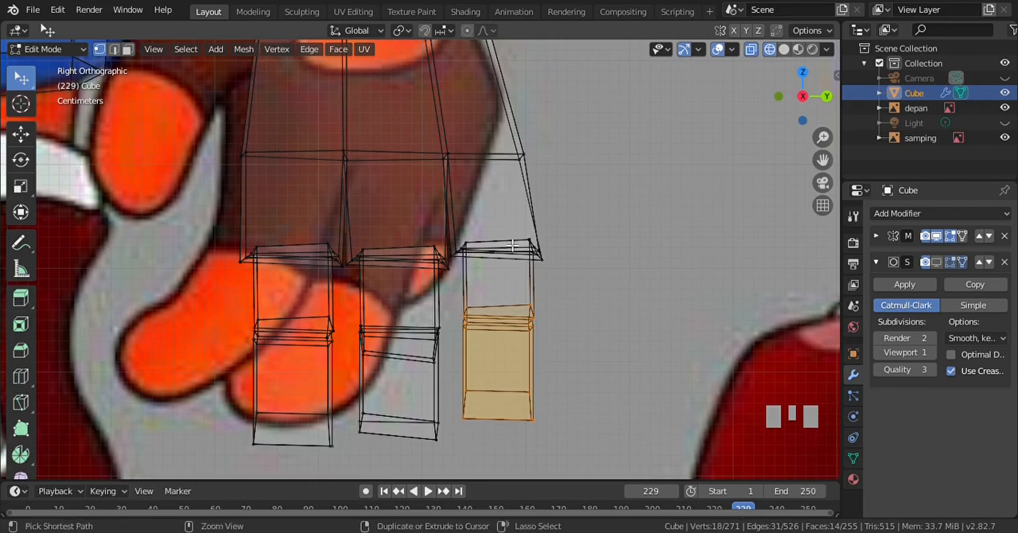
key("ctrl+KP_1")
key("r")
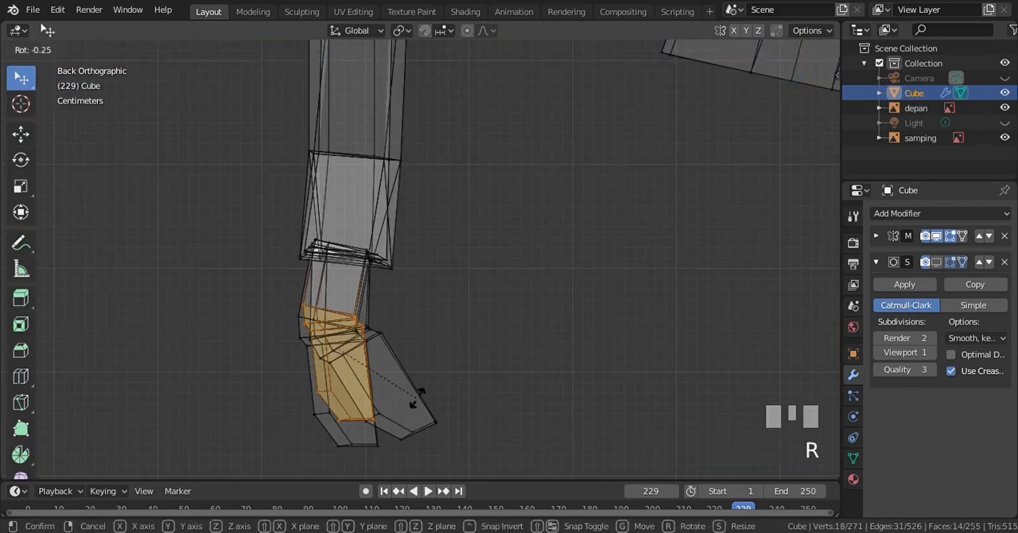
left_click(446, 380)
key("g")
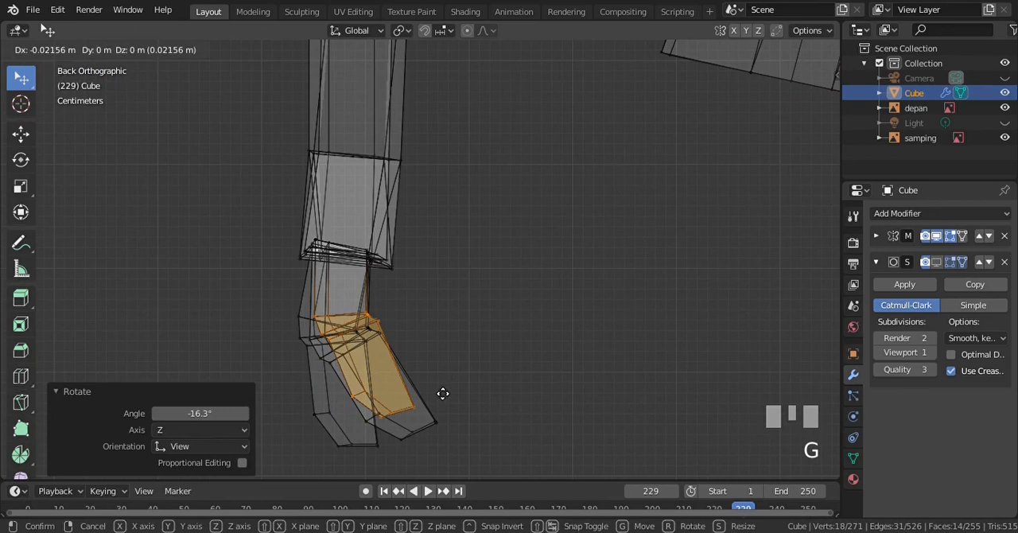
left_click(441, 392)
key("z")
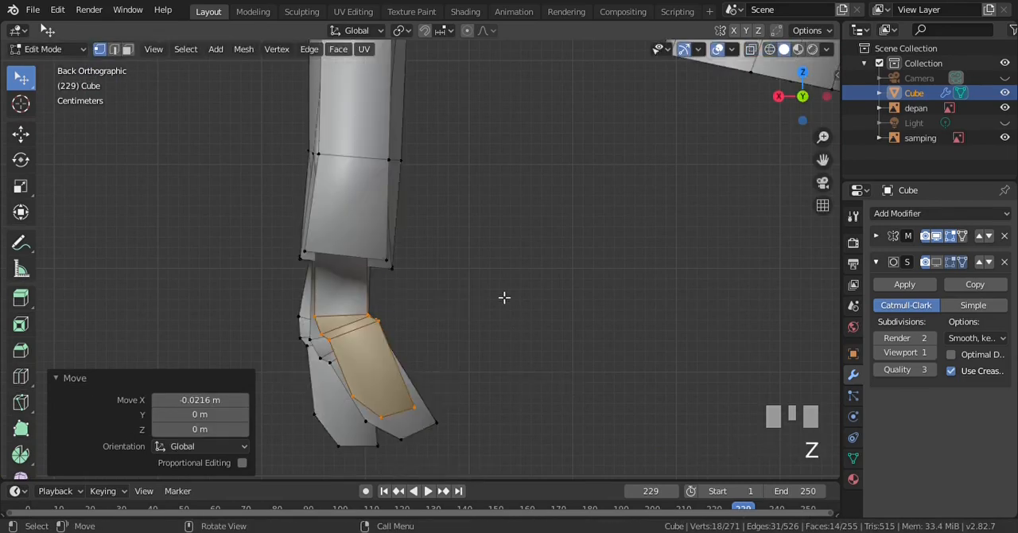
key("KP_1")
key("ctrl+KP_1")
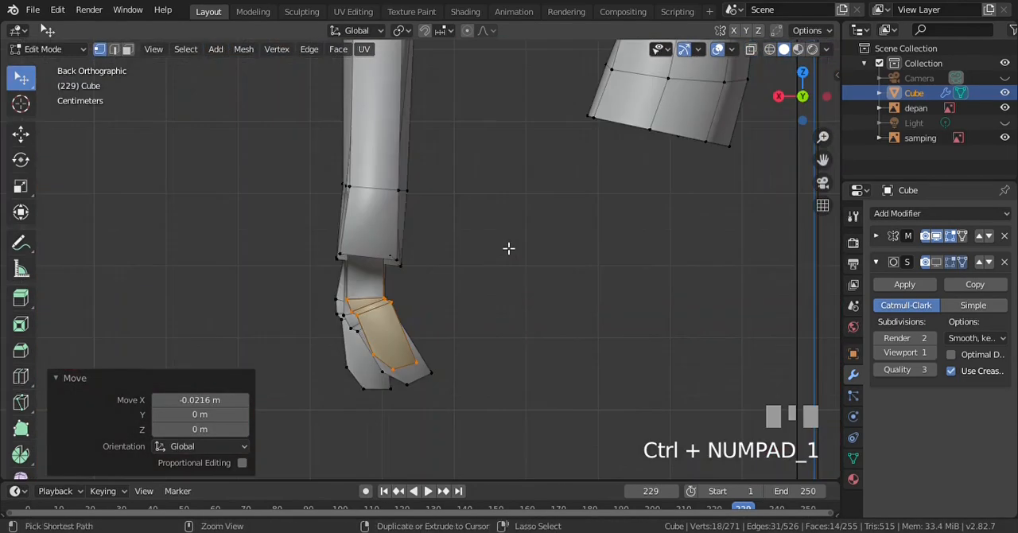
Add the third finger's upper vertices to the selection, rotate the whole finger about -6.87° in the back view and move it about -0.0132 m along X
key("KP_3")
scroll(517, 237, "up", 3)
scroll(517, 237, "up", 2)
key("z")
key("KP_4")
key("b")
left_click_drag(453, 228, 591, 267)
key("ctrl+KP_1")
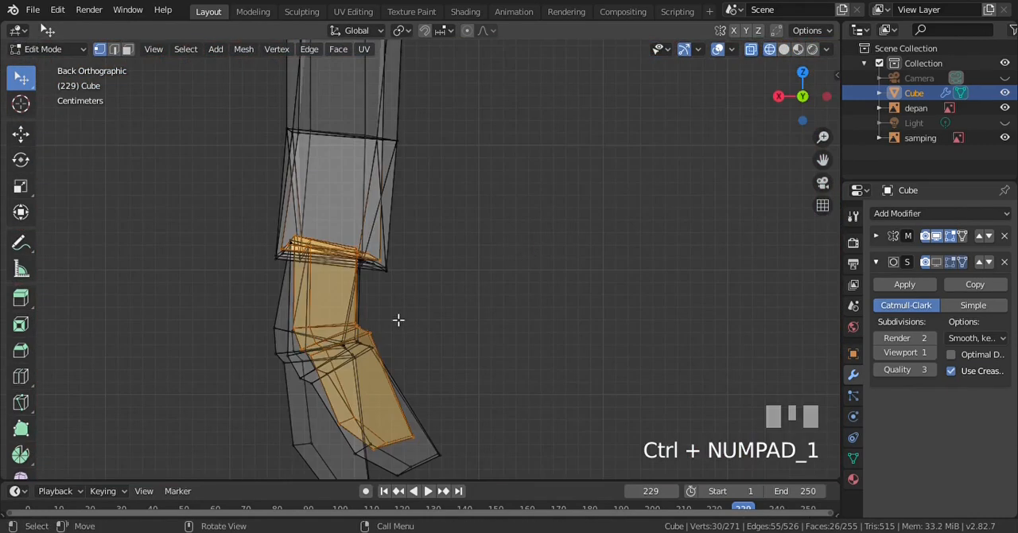
key("r")
left_click(433, 397)
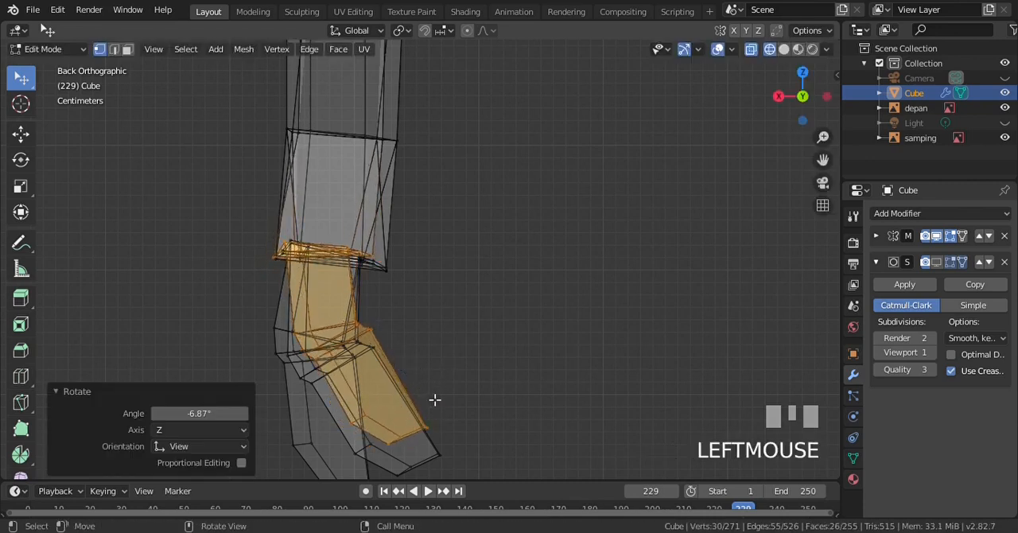
key("g")
left_click(455, 399)
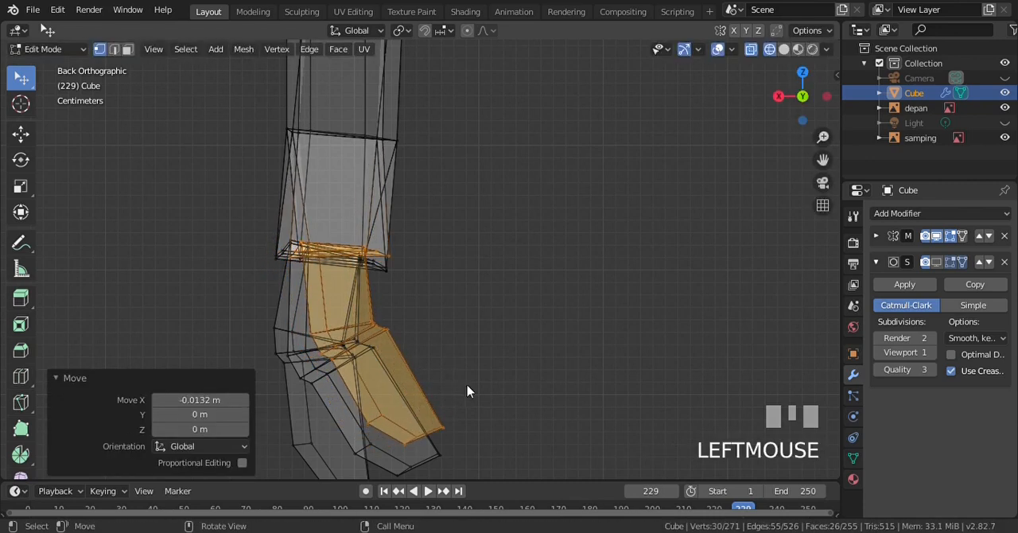
key("z")
key("z")
left_click(636, 389)
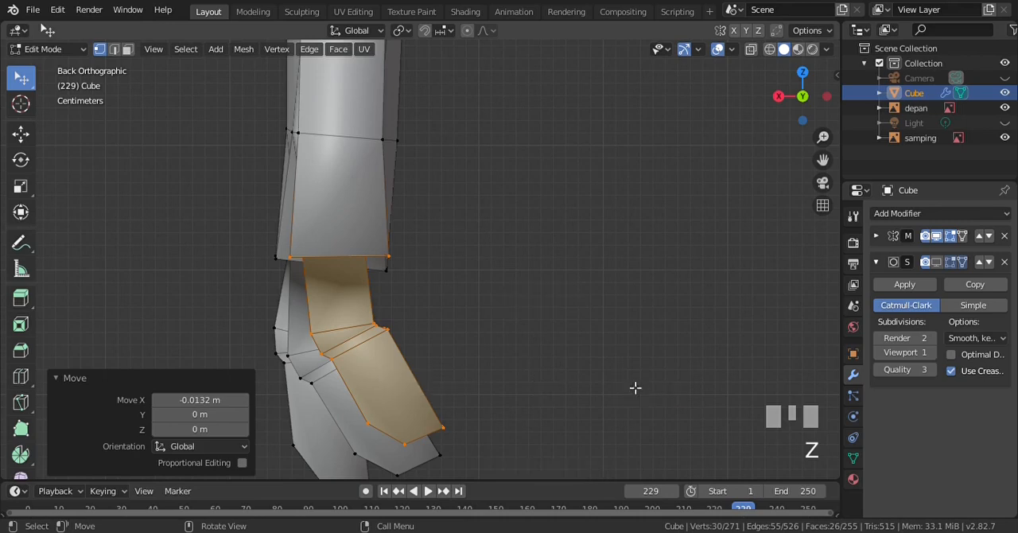
Deselect the mesh, return to Object Mode and turn on the Subdivision Surface modifier's viewport display
scroll(579, 314, "down", 3)
key("alt+a")
key("KP_1")
key("KP_3")
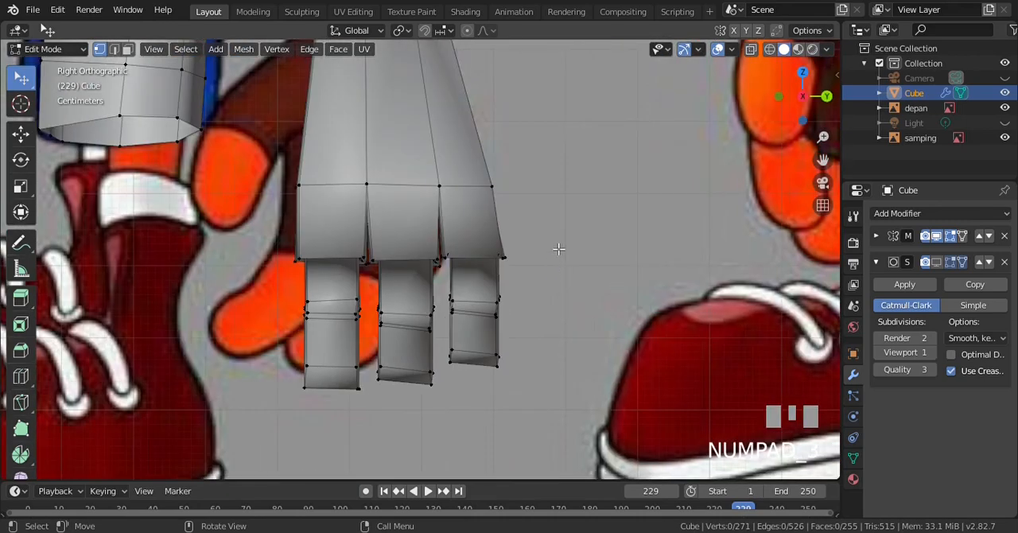
scroll(557, 238, "up", 3)
key("Tab")
scroll(609, 241, "down", 1)
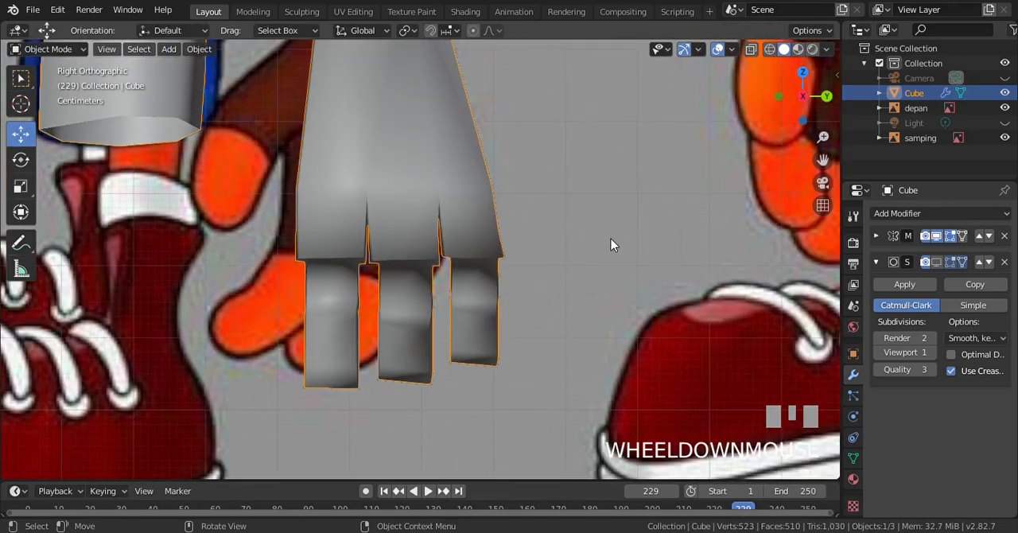
left_click(937, 261)
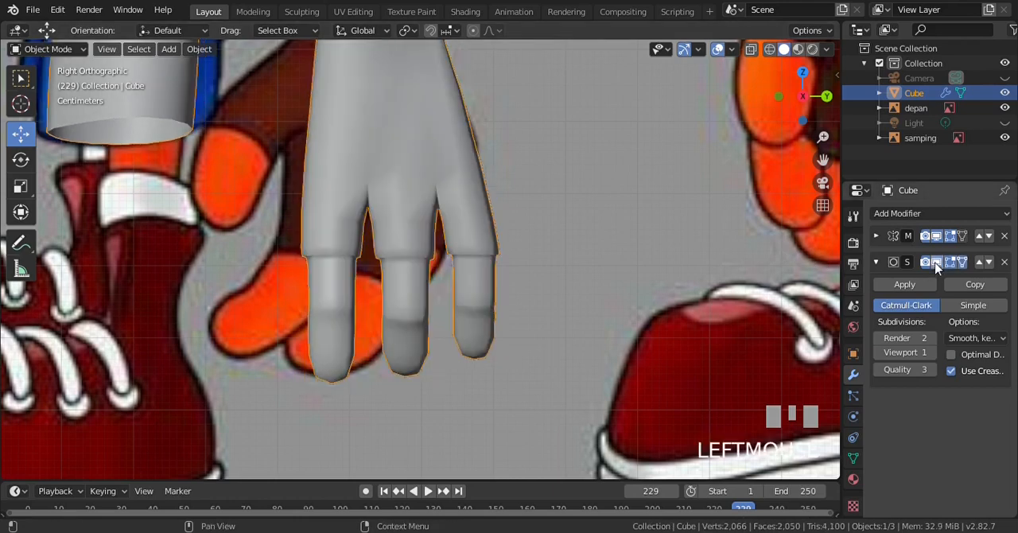
Examine the smoothed hand in perspective and compare it with the right and front reference images
scroll(468, 159, "down", 1)
scroll(468, 159, "down", 1)
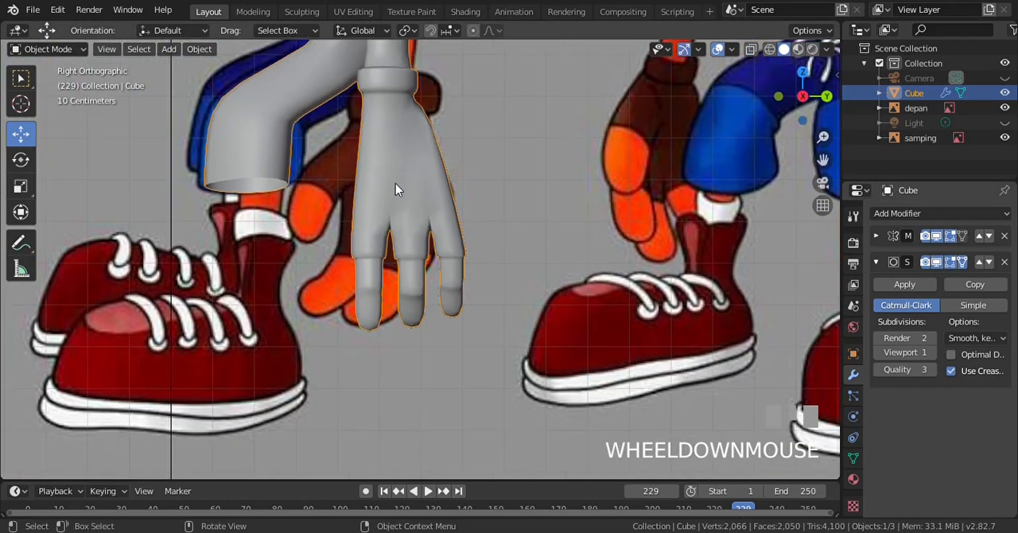
key("KP_4")
key("KP_4")
key("KP_4")
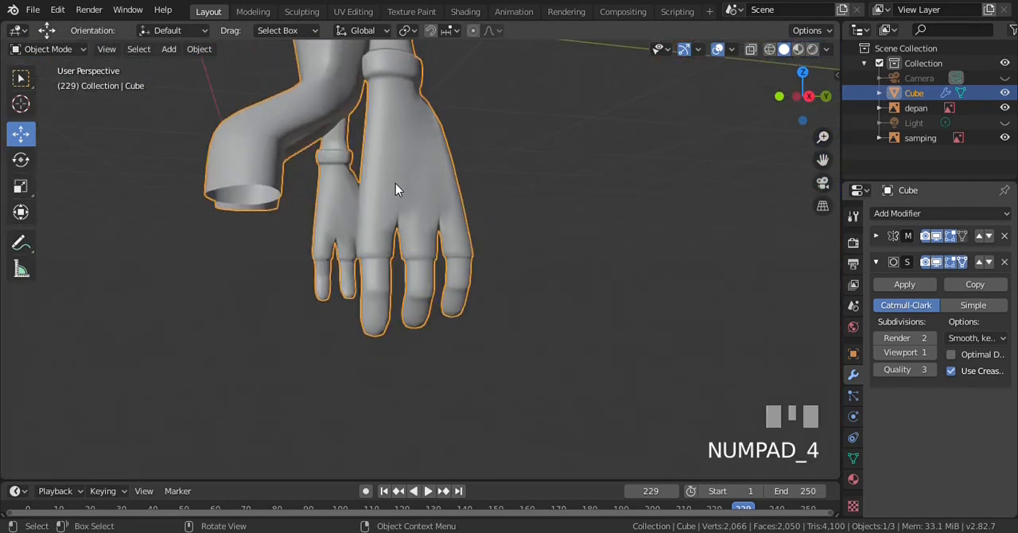
key("KP_3")
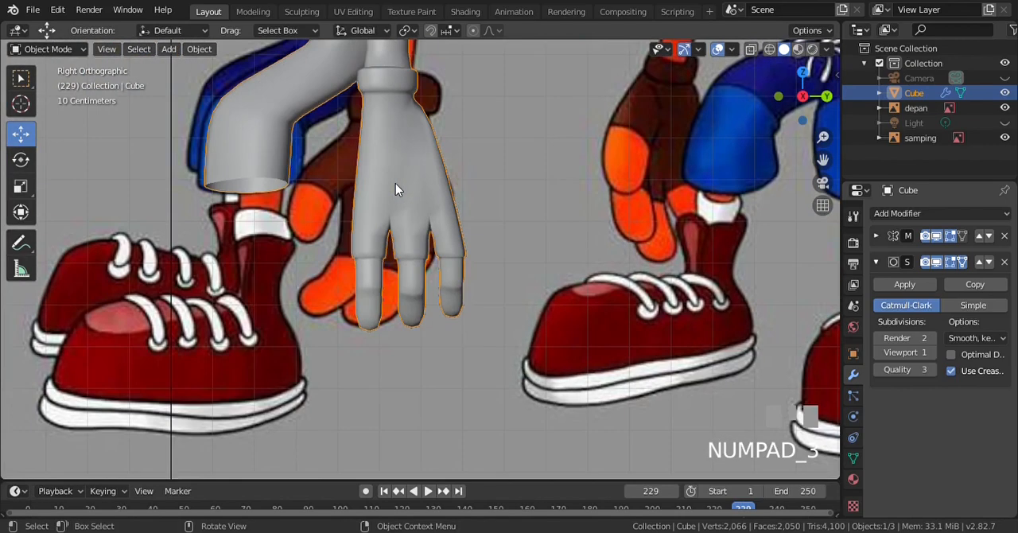
key("KP_1")
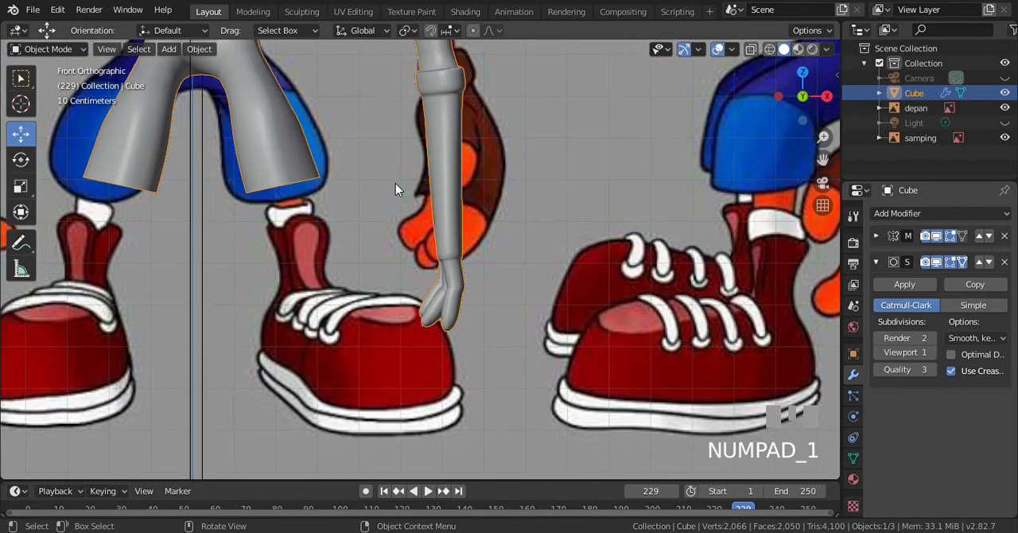
In Edit Mode, select all three fingers and the lower palm through the wireframe in the right view
key("KP_3")
key("Tab")
key("z")
key("KP_4")
key("b")
left_click_drag(334, 171, 546, 374)
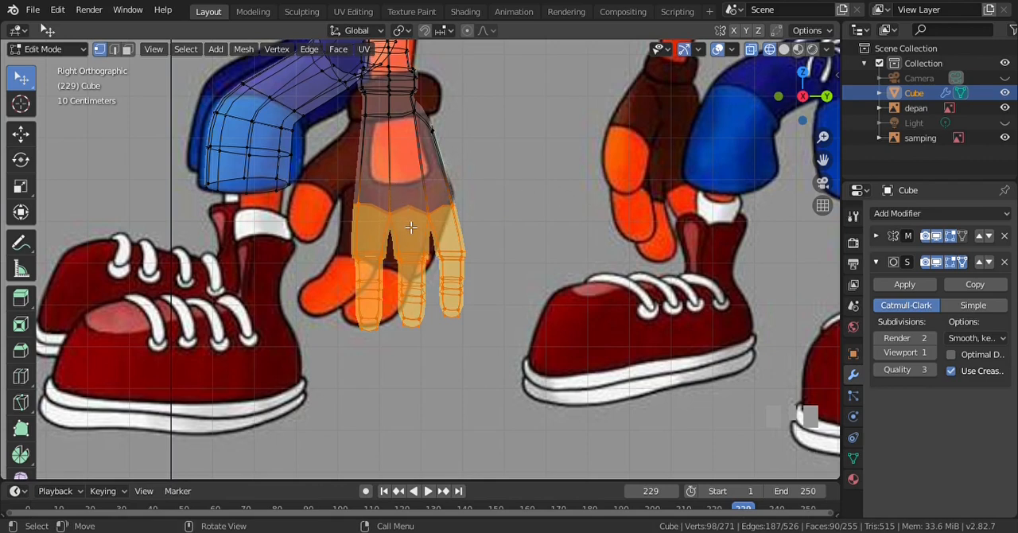
Move the selected fingers and lower palm up about 0.082 m in the right view, then deselect them
key("KP_1")
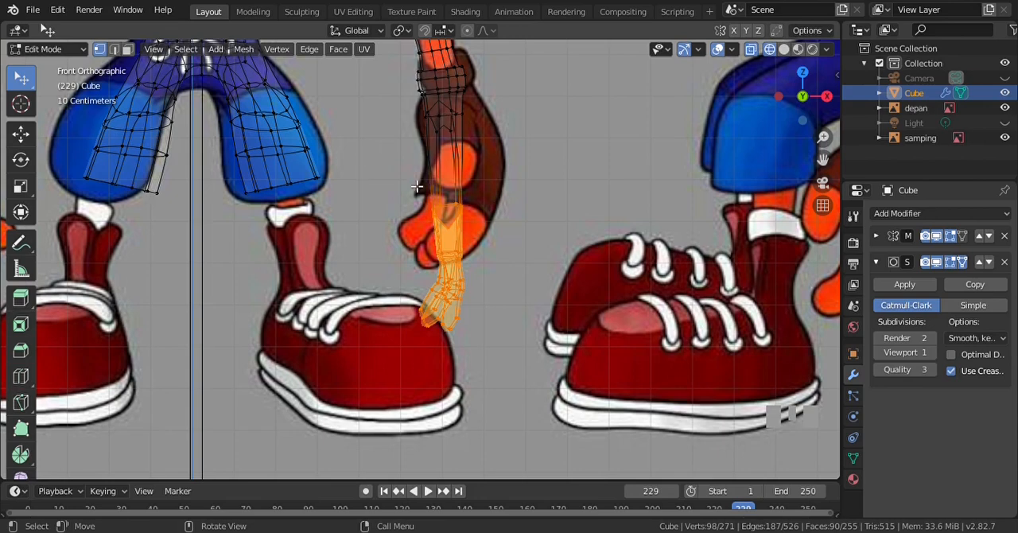
key("KP_3")
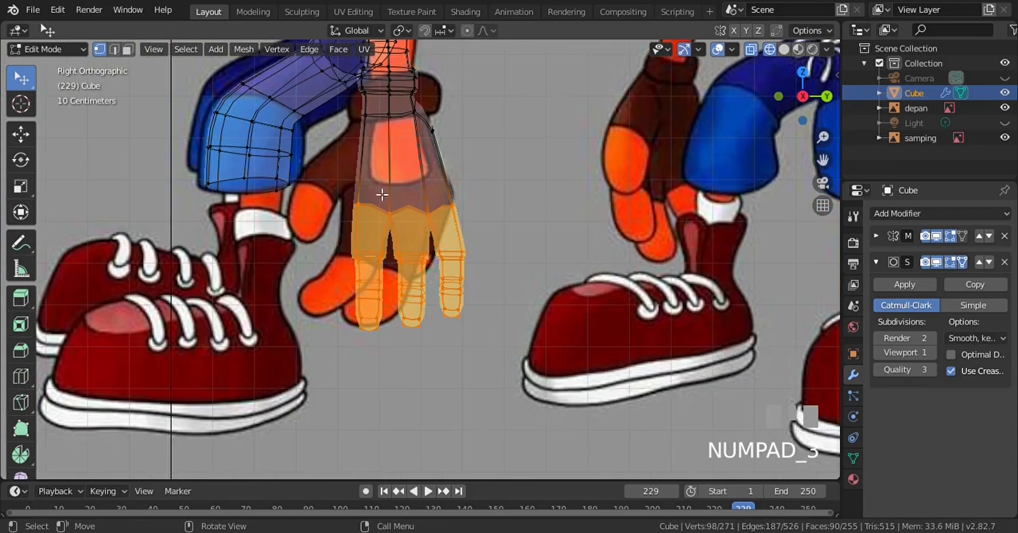
key("g")
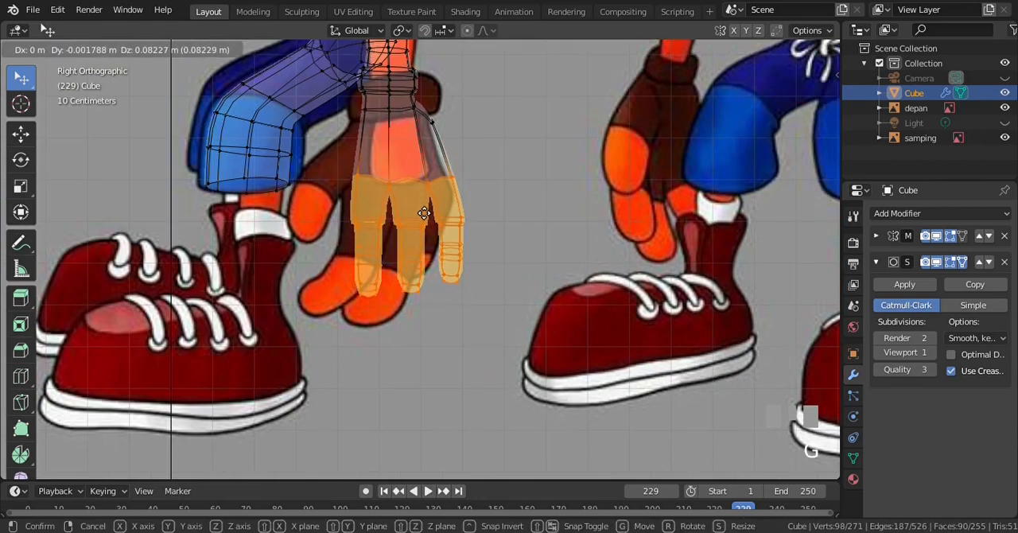
left_click(422, 212)
left_click(430, 256)
Switch to solid shading and compare the hand's length with the front and right reference images
key("z")
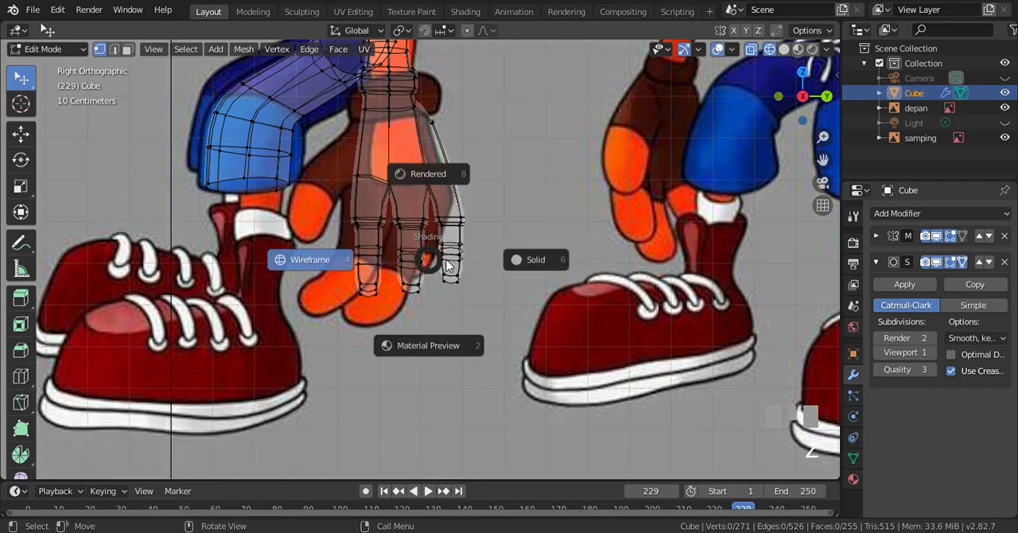
left_click(532, 265)
scroll(469, 205, "down", 3)
key("KP_1")
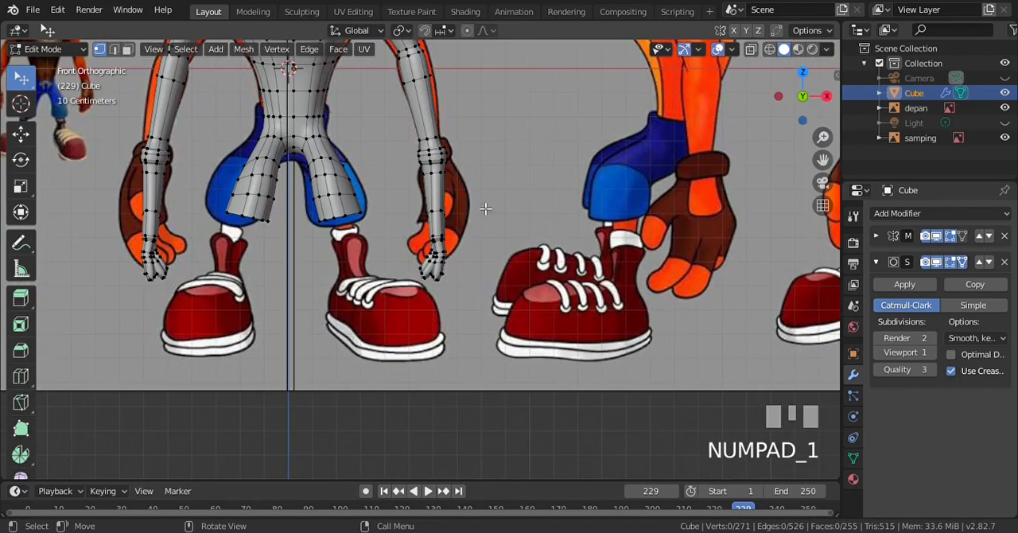
scroll(427, 173, "up", 2)
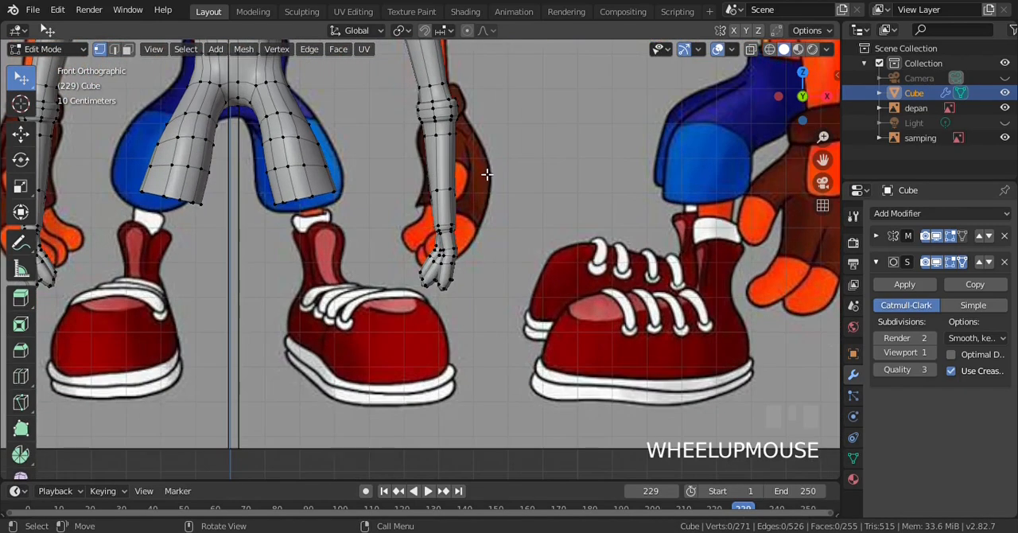
key("KP_3")
scroll(398, 186, "up", 2)
scroll(394, 186, "down", 2)
In wireframe, select the knuckle row where the fingers meet the palm and move it about 0.022 m along X in the front view
key("z")
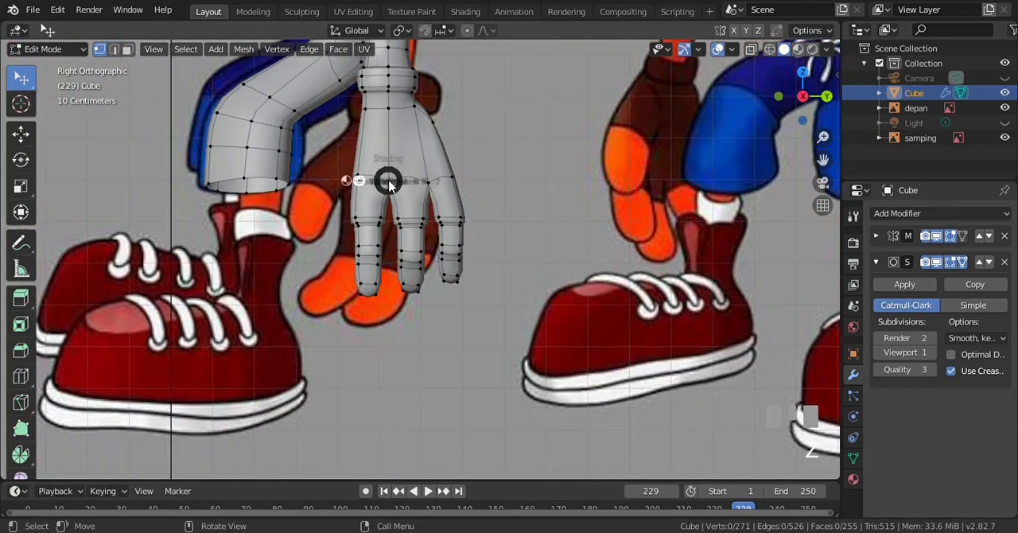
left_click(334, 183)
scroll(392, 184, "up", 2)
key("b")
left_click_drag(299, 120, 517, 164)
key("KP_1")
scroll(518, 164, "up", 3)
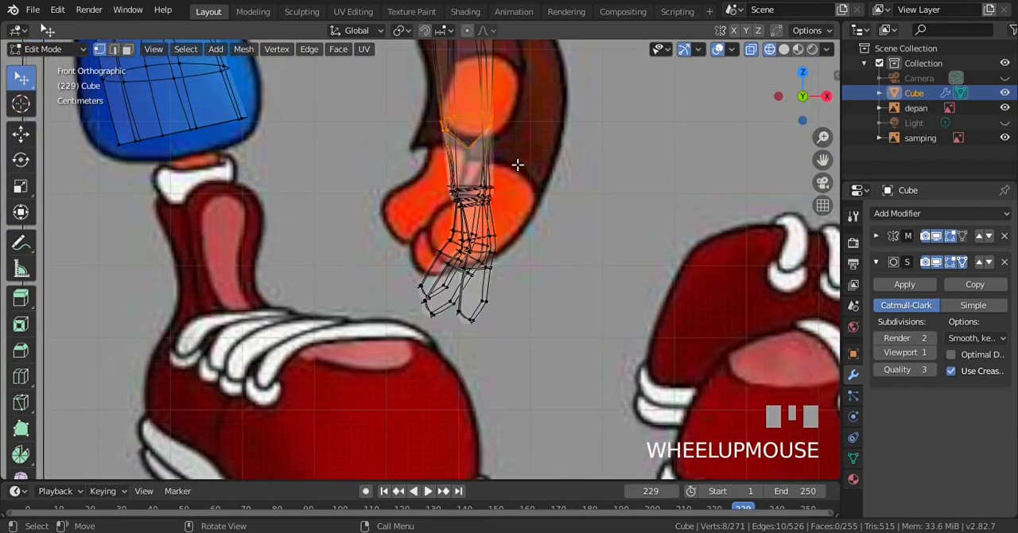
key("g")
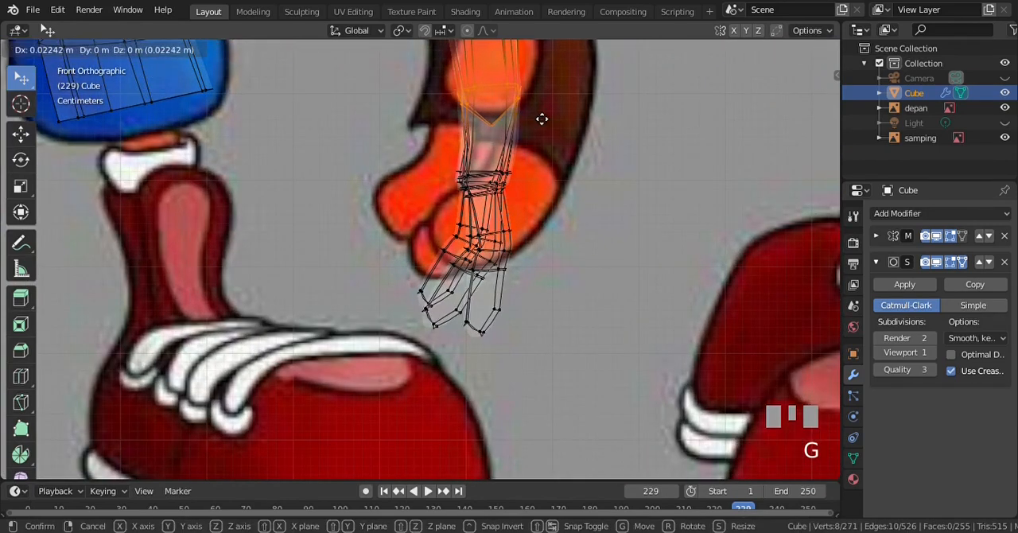
left_click(541, 119)
Select the three fingers below the knuckle row, rotate them about 14.28° in the front view and return to solid shading
key("a")
key("b")
left_click_drag(419, 145, 560, 339)
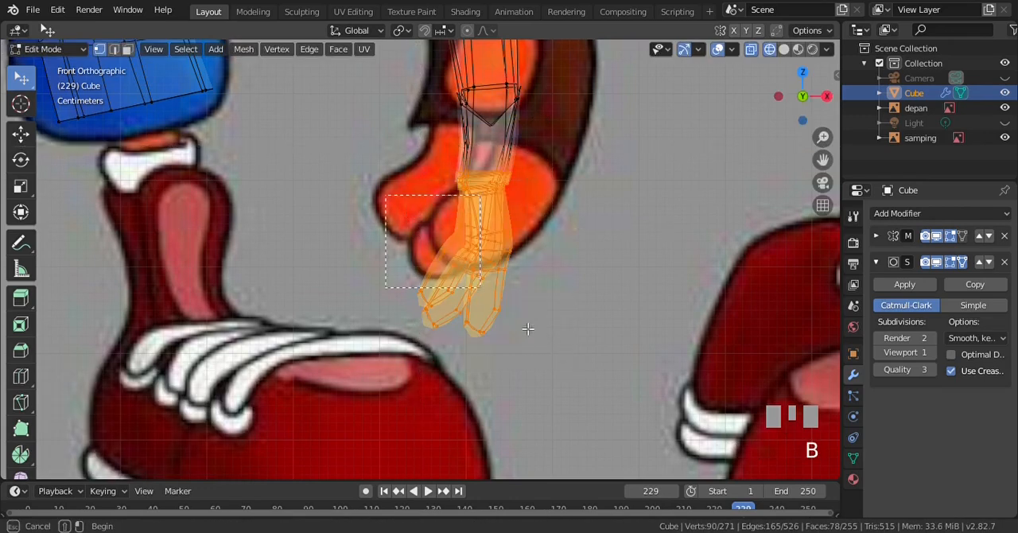
key("r")
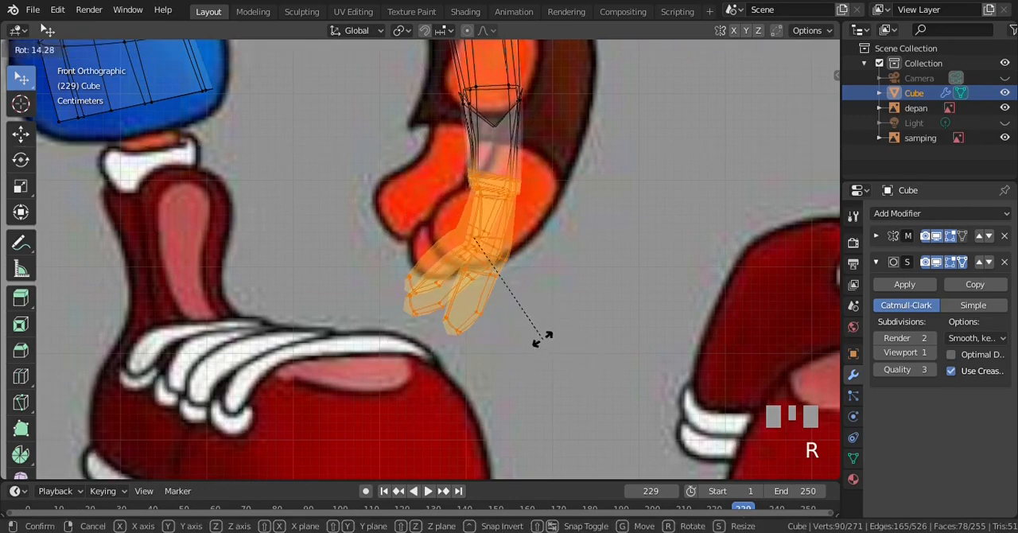
left_click(541, 341)
scroll(458, 203, "down", 4)
scroll(459, 203, "up", 3)
key("z")
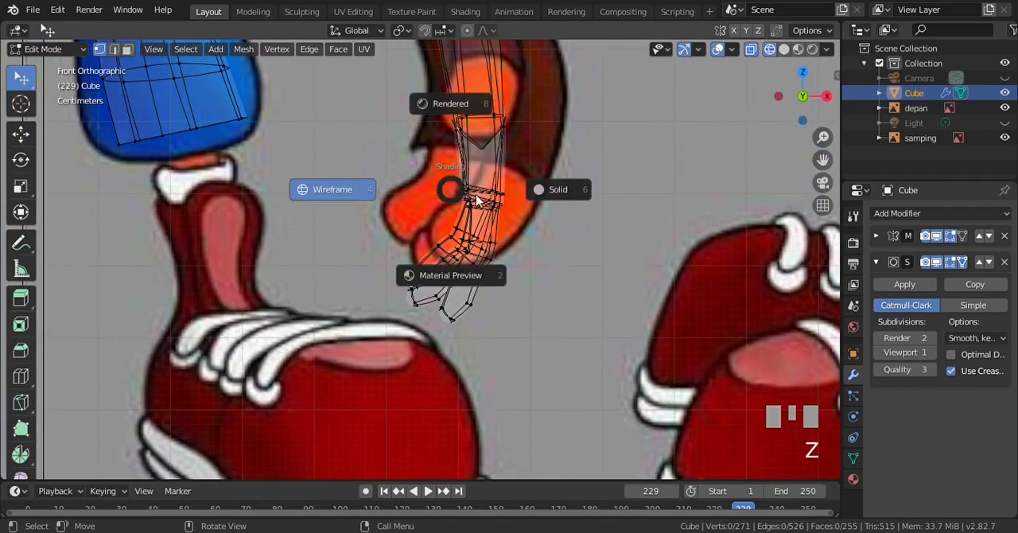
left_click(543, 206)
Cut one edge loop across the palm between wrist and knuckles in wireframe, sliding it towards the fingers with factor -0.727
key("KP_3")
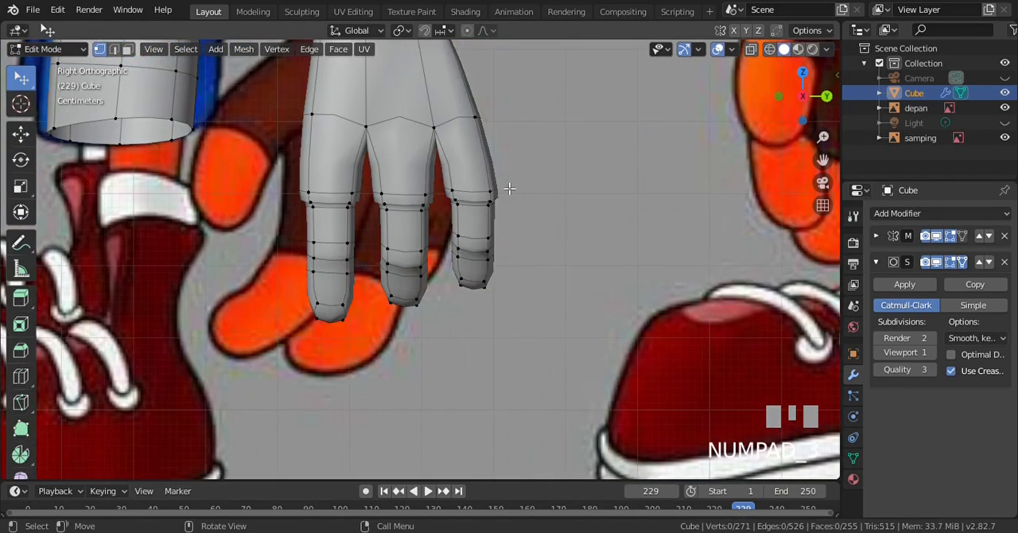
key("ctrl+KP_8")
key("ctrl+KP_8")
key("ctrl+KP_8")
key("ctrl+KP_8")
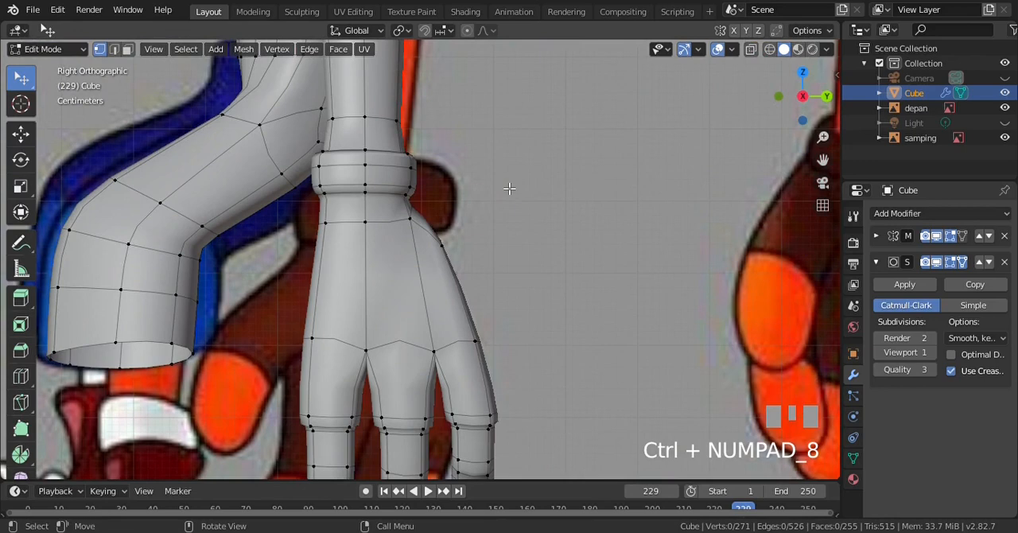
key("z")
left_click(365, 265)
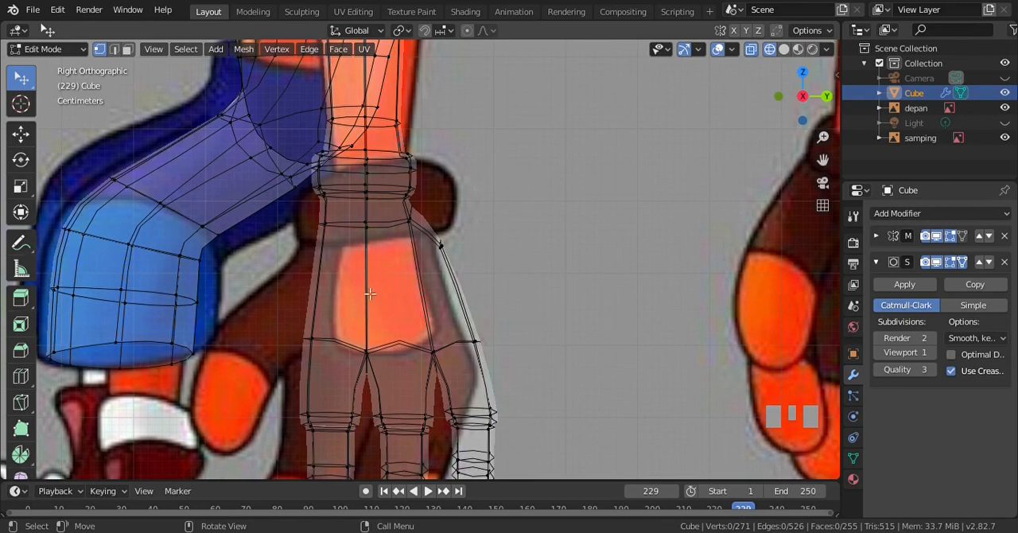
key("ctrl+r")
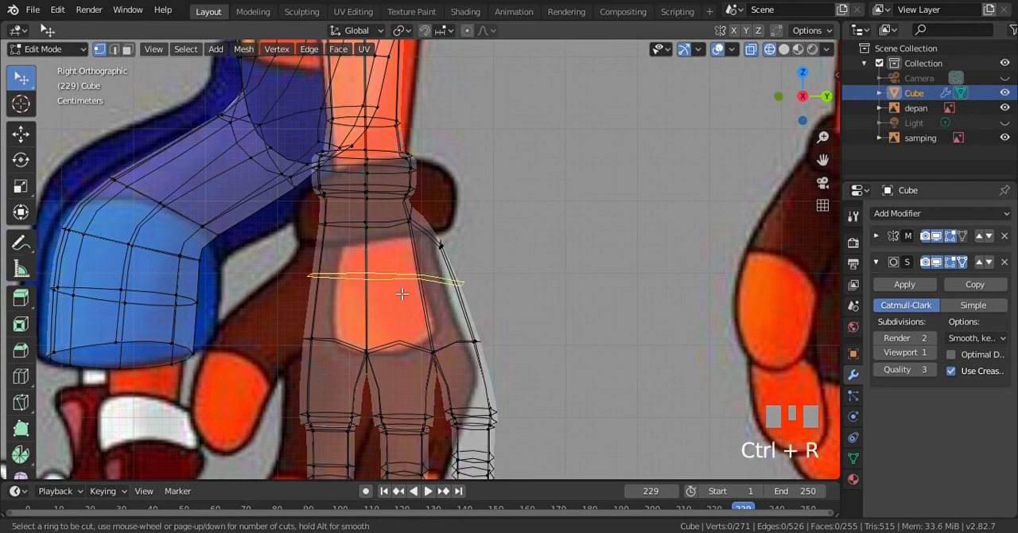
left_click(402, 293)
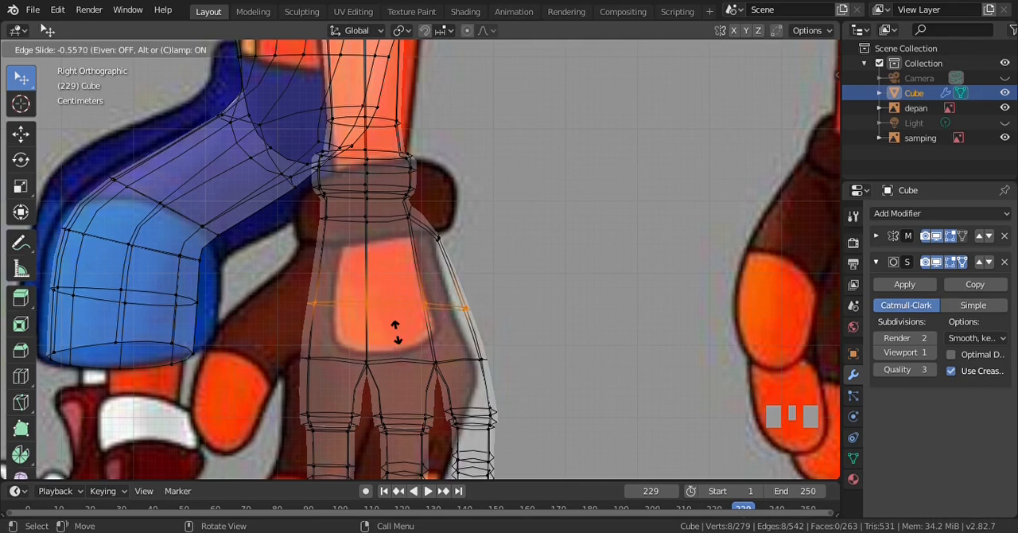
left_click(402, 350)
Nudge the new palm loop about 0.003 m in the front view, deselect it and return to solid shading
key("KP_1")
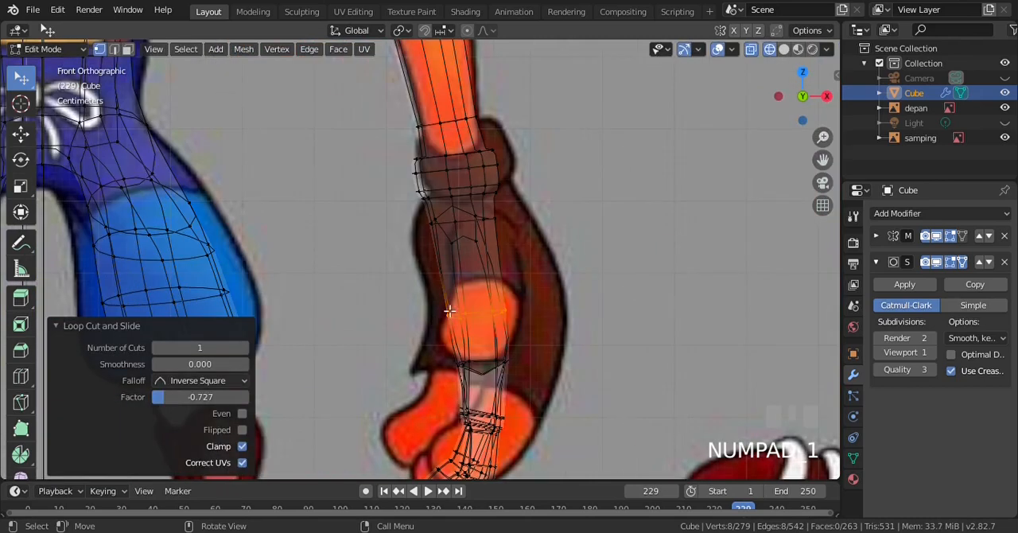
key("g")
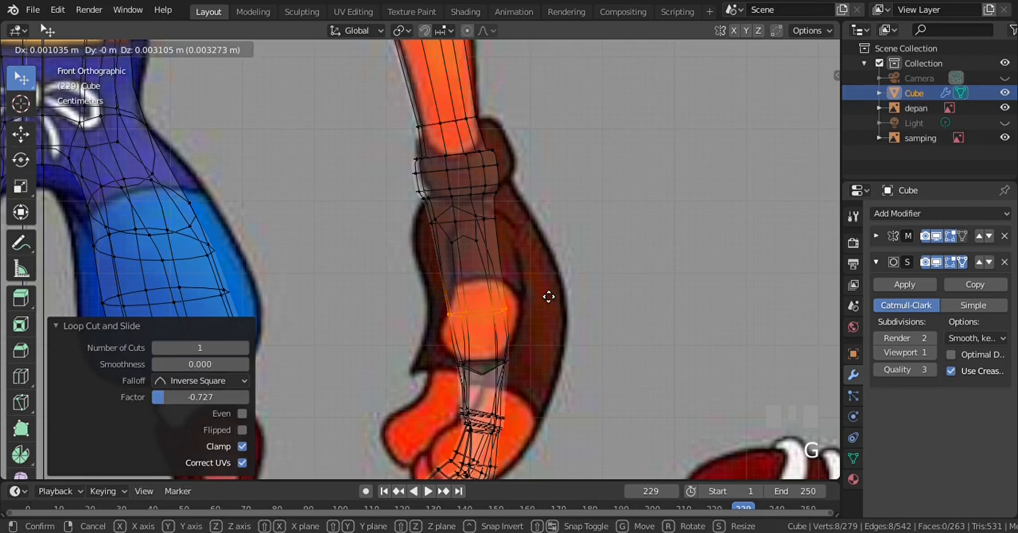
left_click(548, 295)
key("a")
key("z")
left_click(609, 250)
Check the smoothed hand in the right view and save the file crash.blend
scroll(477, 254, "down", 4)
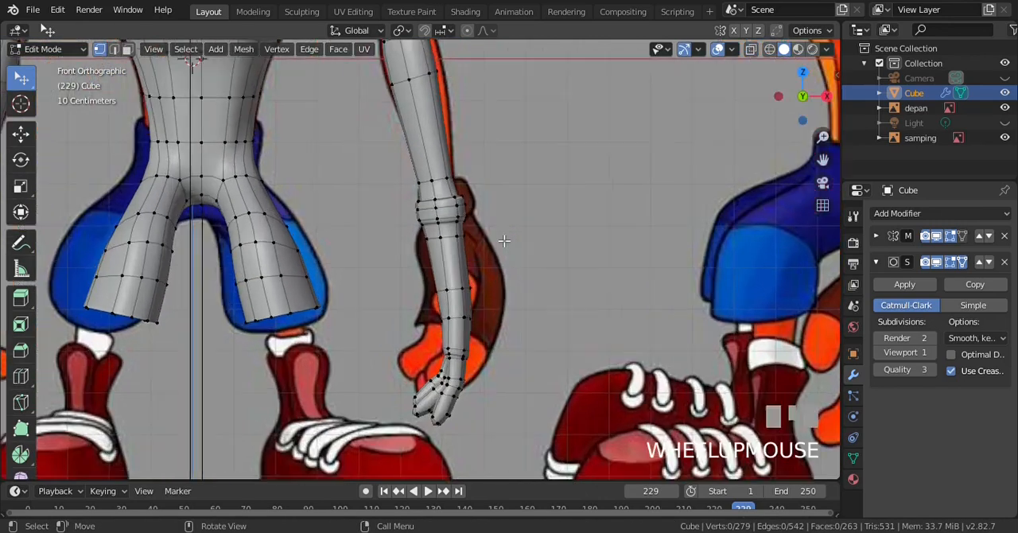
key("KP_3")
scroll(447, 229, "up", 4)
scroll(448, 229, "up", 1)
key("ctrl+s")
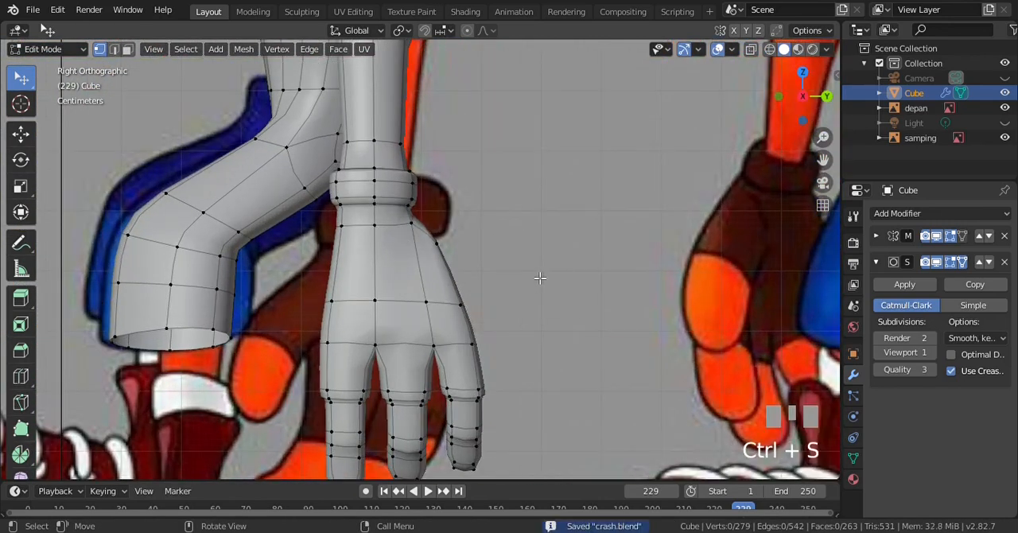
Select the three outer faces between the wrist and the new palm loop and move them about 0.0331 m along X
left_click(129, 50)
left_click(395, 276, "shift")
left_click(354, 265, "shift")
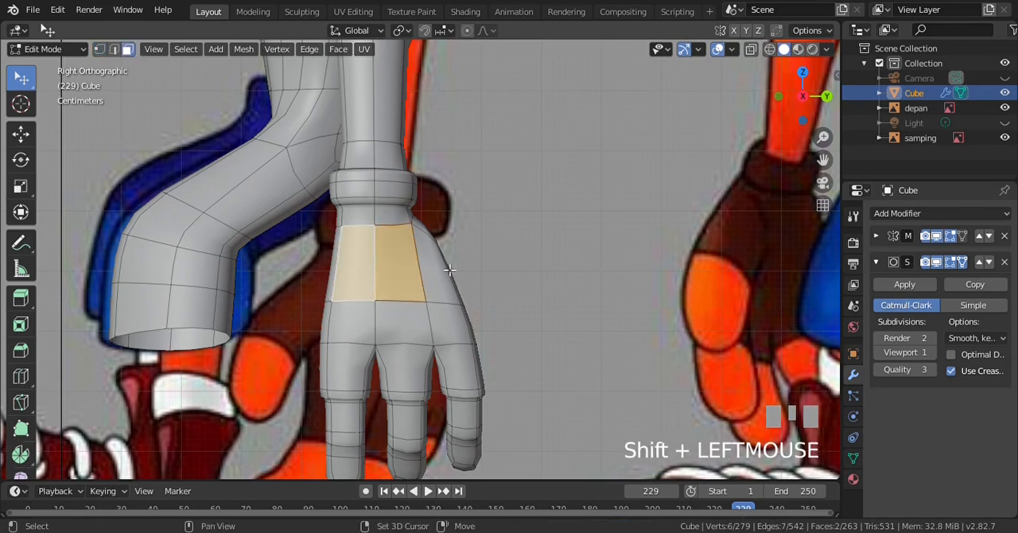
left_click(435, 268, "shift")
key("KP_1")
scroll(514, 267, "up", 1)
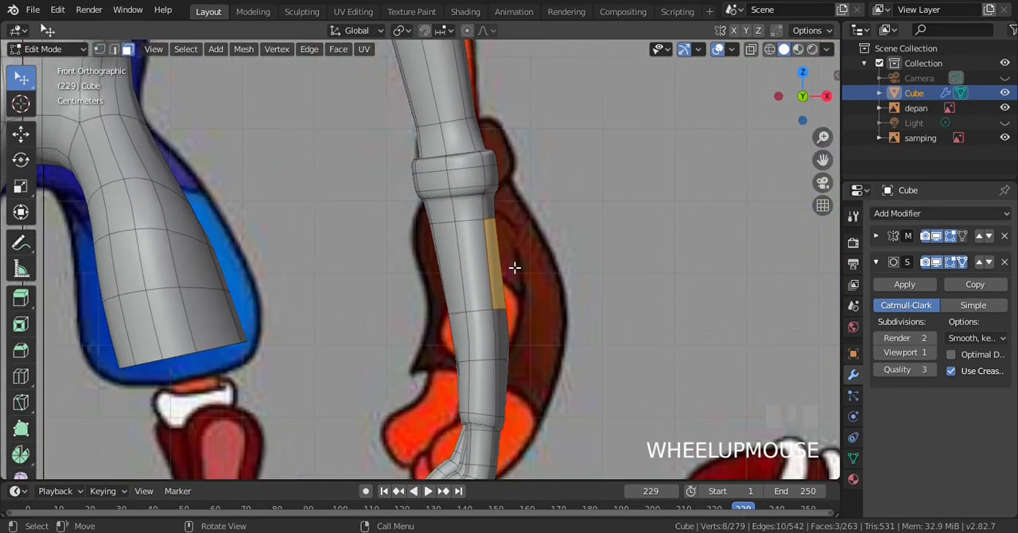
key("g")
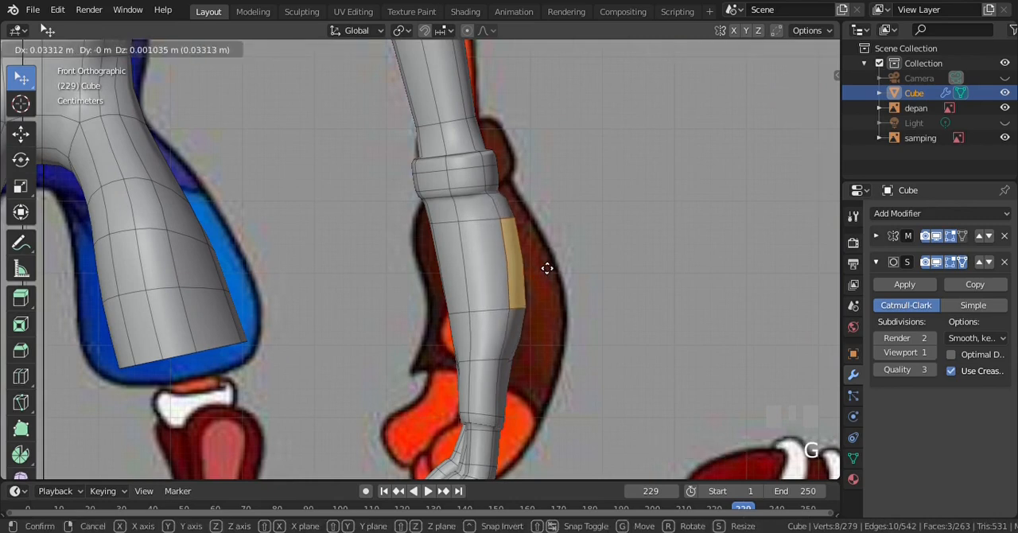
left_click(547, 268)
Select the four outer vertices of the knuckle row and move them about 0.0124 m along X in the front view
key("KP_3")
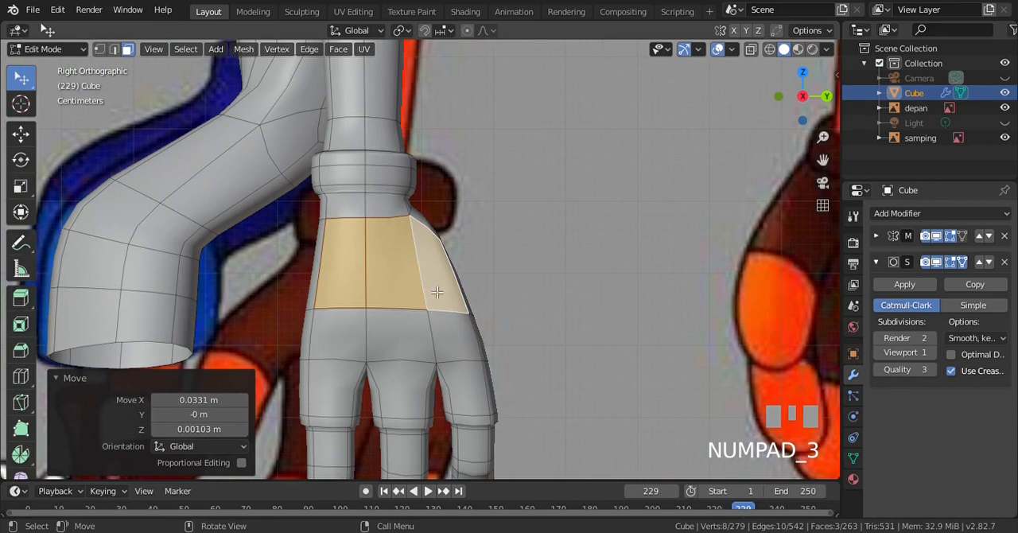
left_click(99, 49)
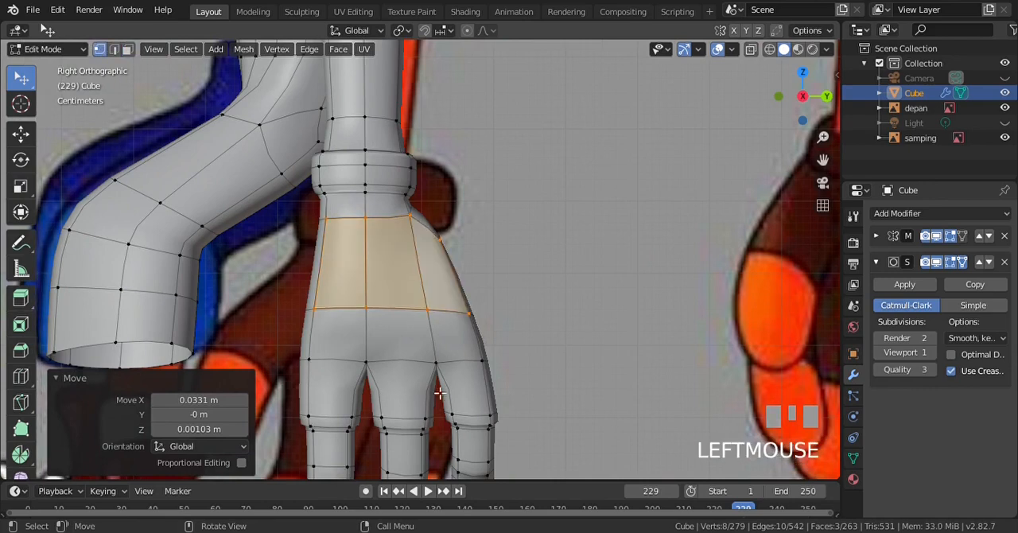
left_click(316, 359)
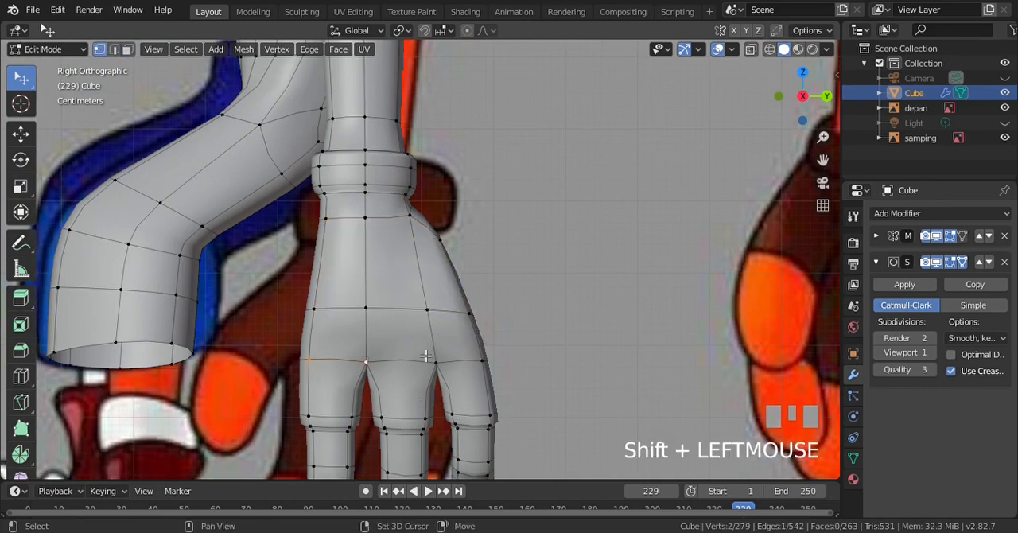
key("KP_1")
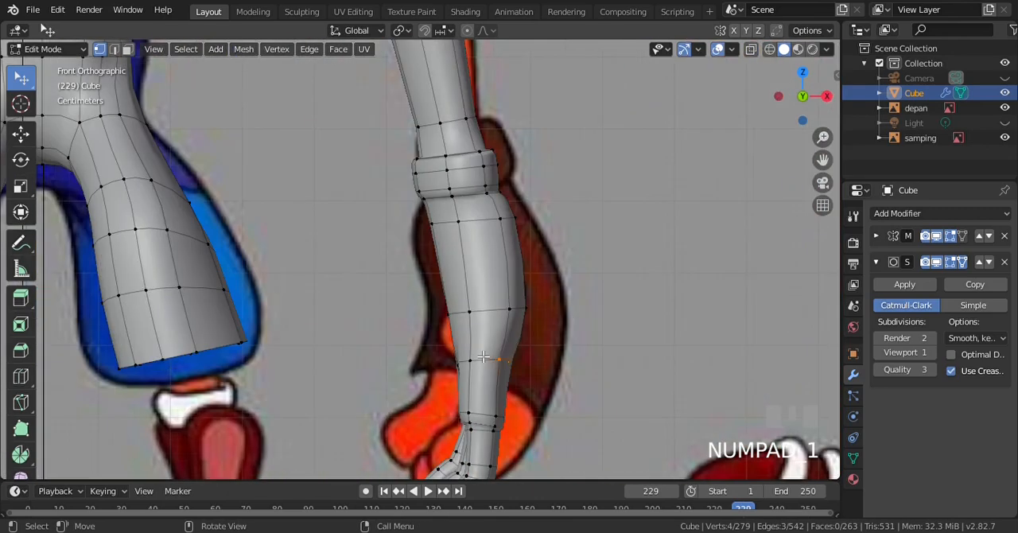
key("g")
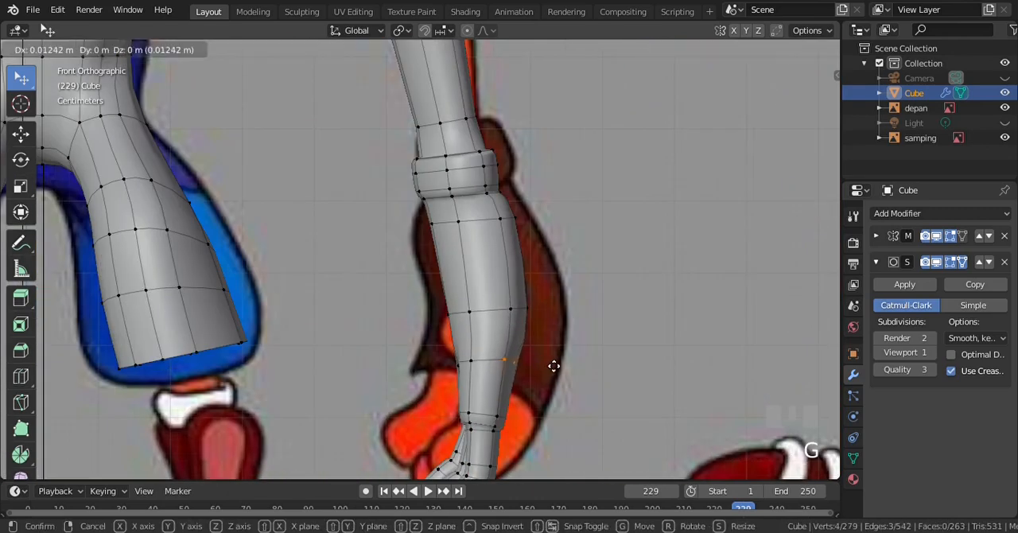
left_click(554, 365)
In wireframe, select the outer vertices of the middle palm loop and move them slightly inward in the front view
key("z")
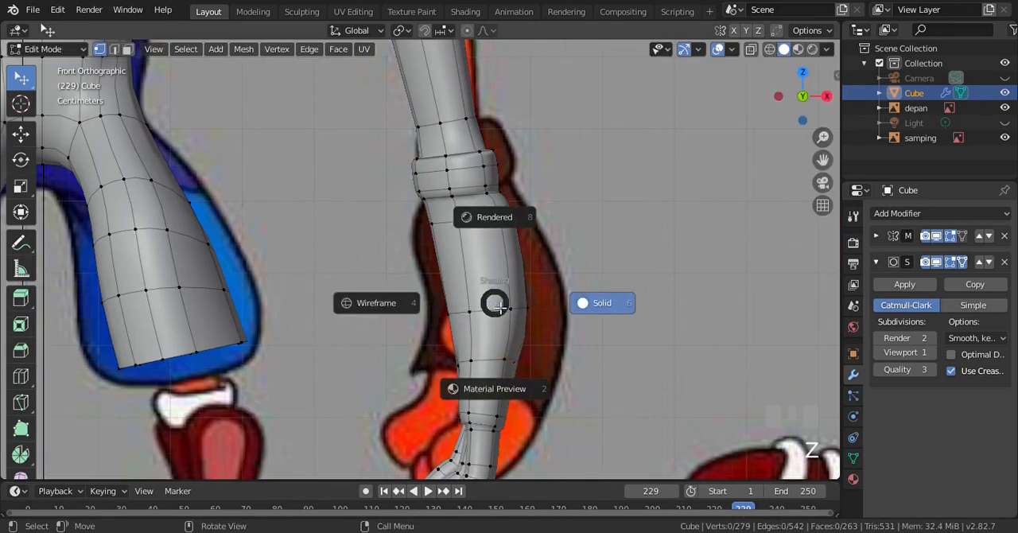
key("KP_4")
key("b")
left_click_drag(496, 294, 544, 330)
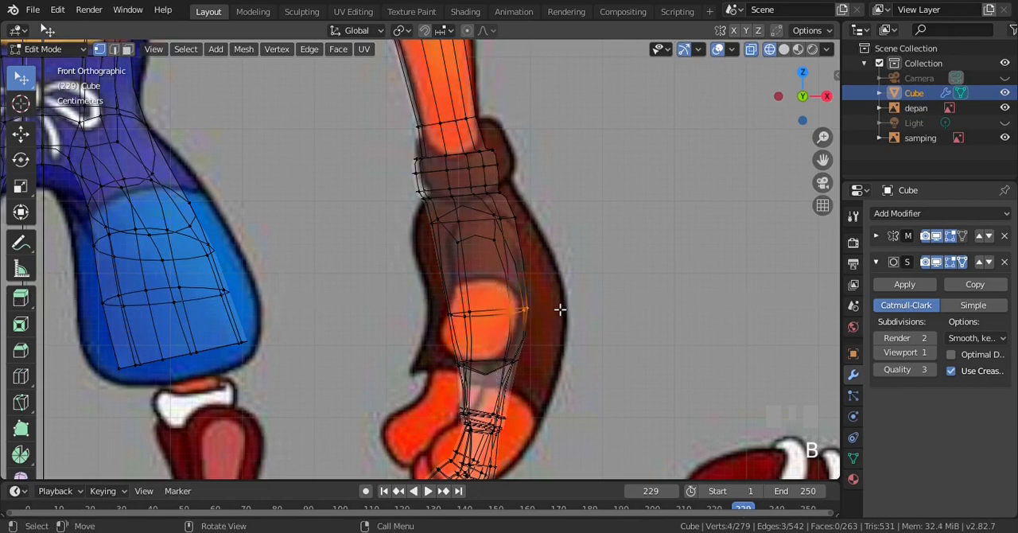
key("g")
left_click(550, 304)
Move individual outer vertices of the middle palm loop about 0.008 m and 0.010 m along X, then return to solid shading
left_click(521, 311)
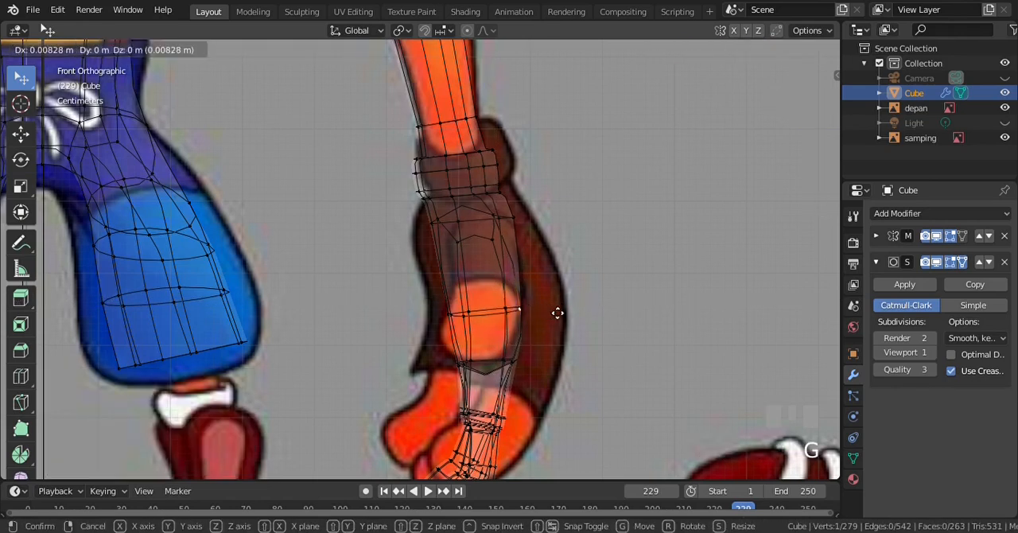
key("KP_3")
key("KP_1")
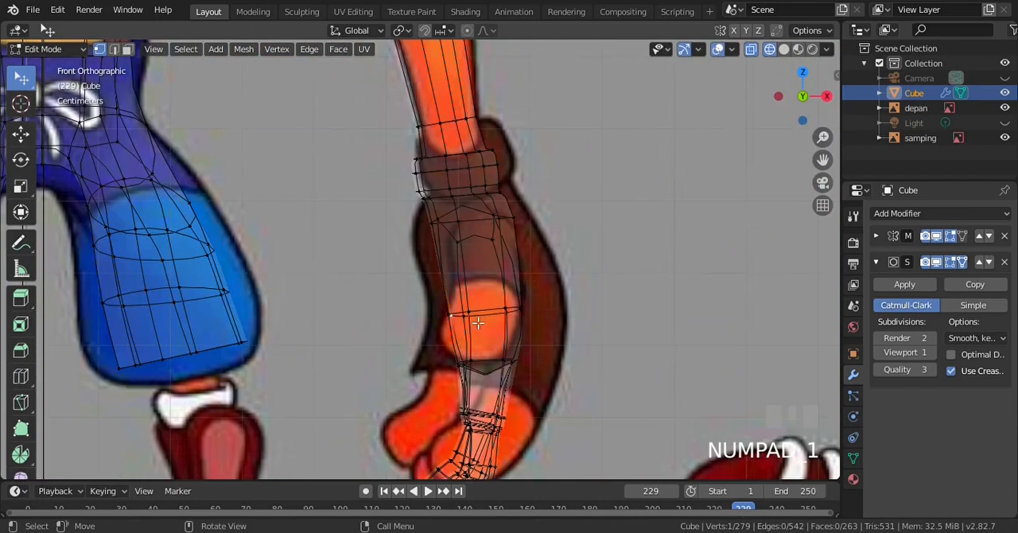
key("KP_3")
key("KP_1")
key("g")
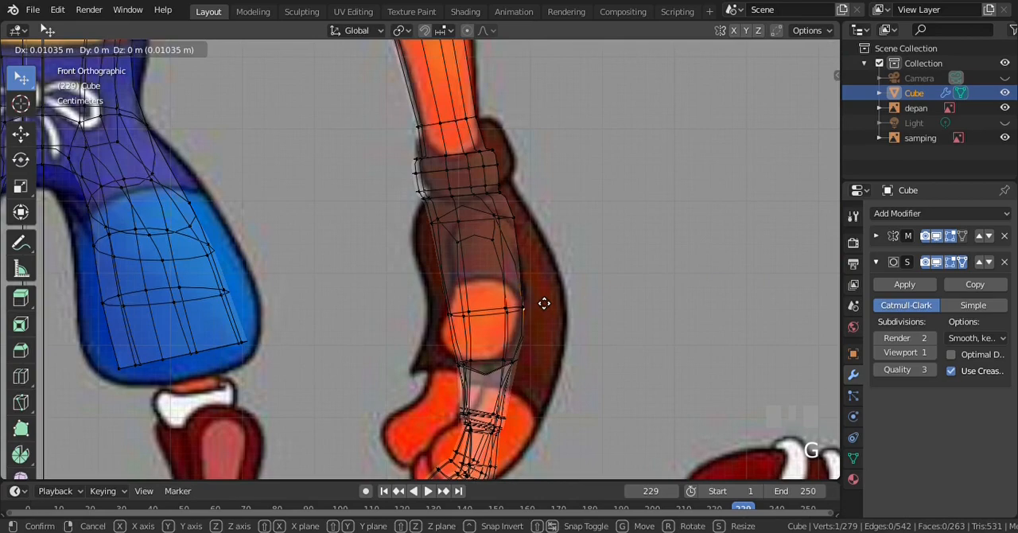
left_click(544, 302)
key("alt+z")
scroll(599, 299, "down", 3)
scroll(599, 299, "up", 3)
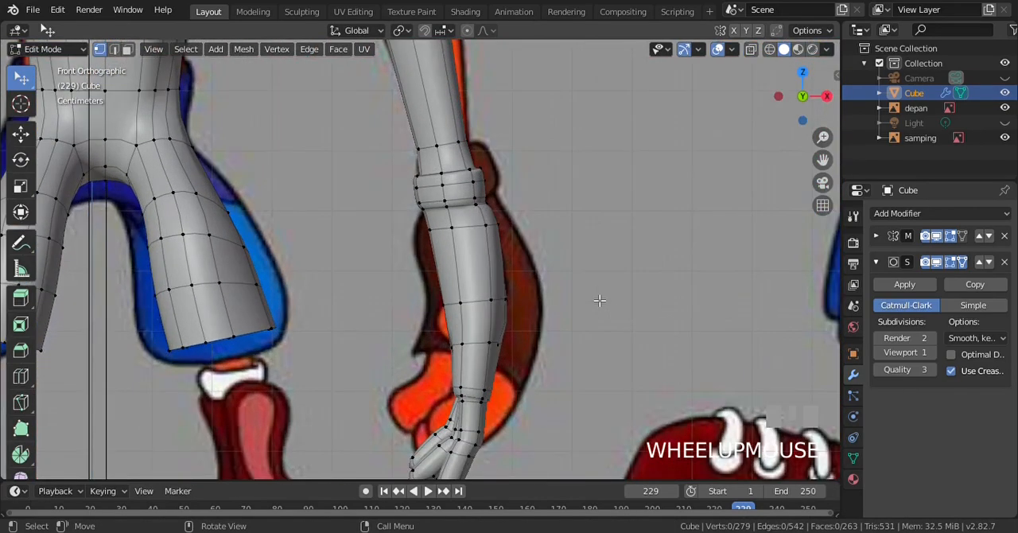
Examine the reshaped hand and palm from the front, side and rotated views
scroll(599, 300, "down", 2)
key("KP_3")
scroll(406, 265, "down", 2)
key("KP_6")
key("KP_6")
key("KP_6")
key("KP_6")
key("KP_1")
key("KP_3")
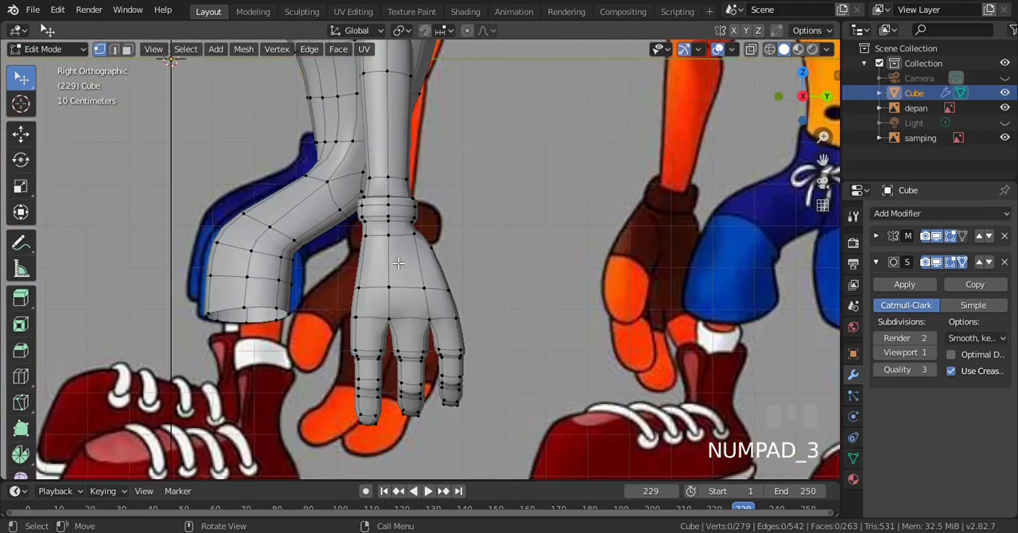
In the right view, extrude the narrow thumb-side face of the palm below the wrist about 0.0588 m along its normal
left_click(127, 48)
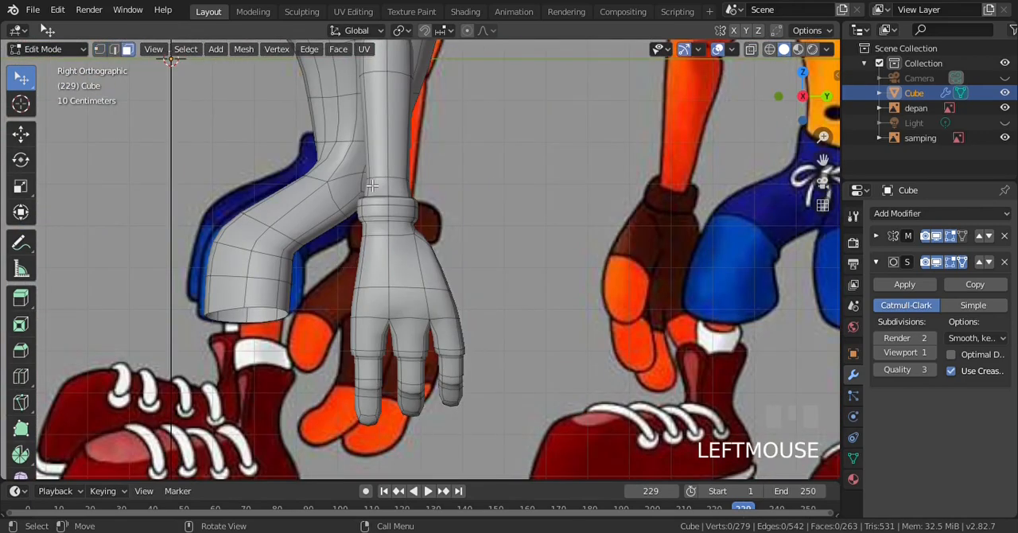
scroll(371, 185, "up", 5)
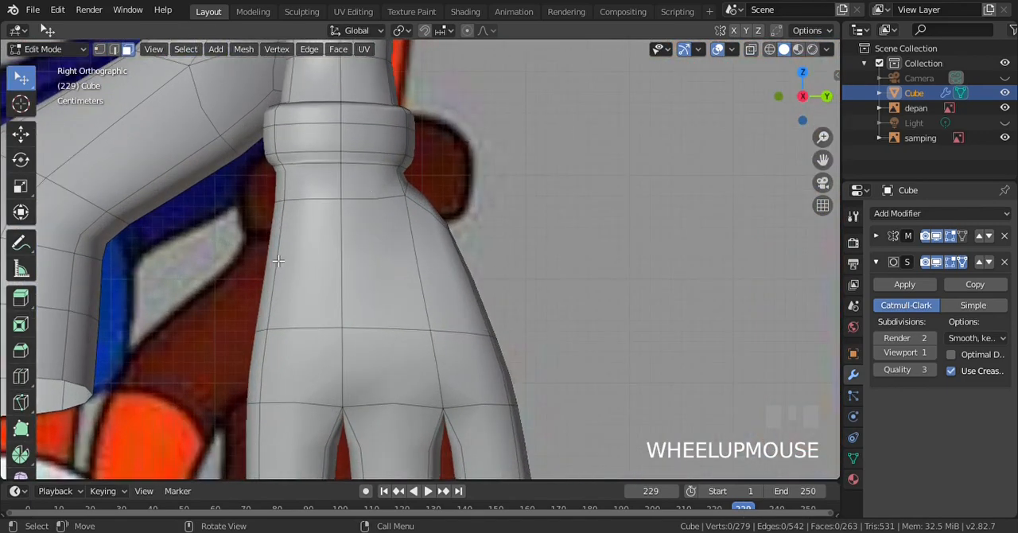
left_click(278, 261)
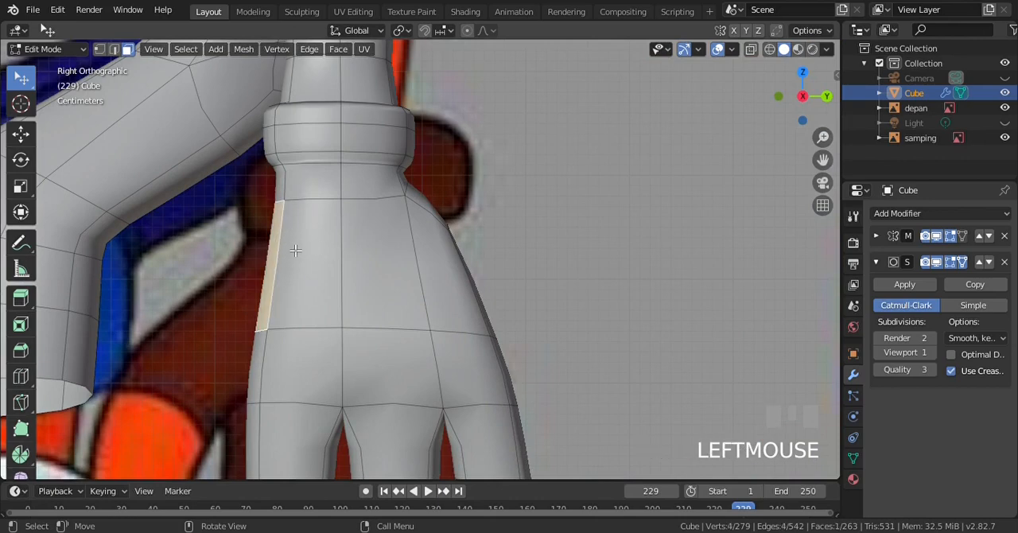
scroll(296, 251, "down", 2)
scroll(296, 251, "up", 1)
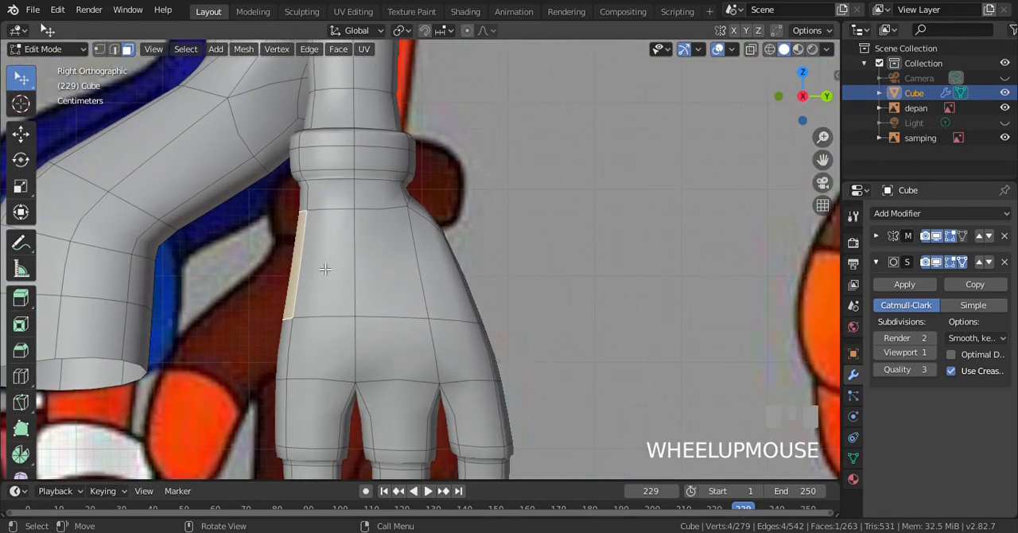
key("e")
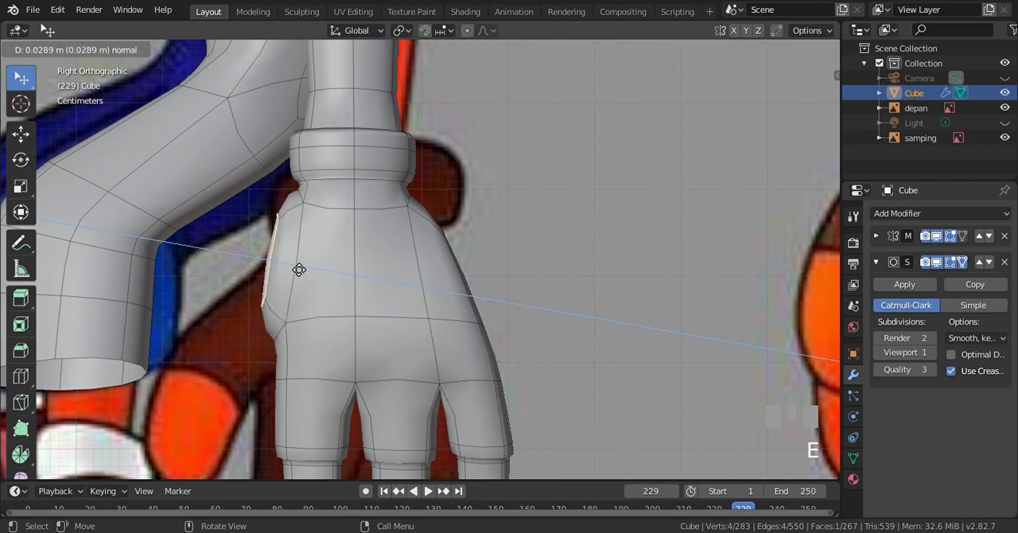
left_click(275, 268)
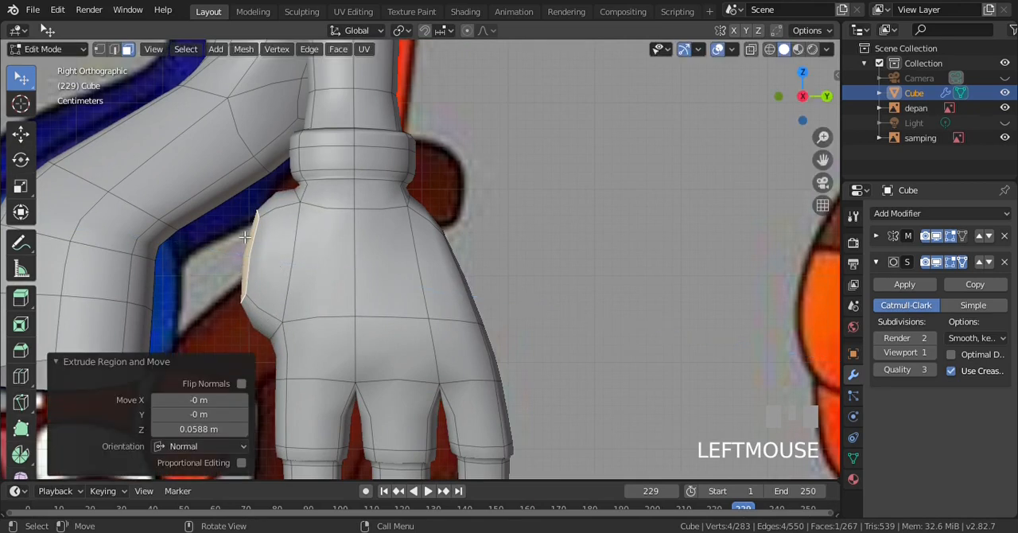
Delete the outer end face and the lower face of the new thumb-base extrusion
left_click(256, 319, "shift")
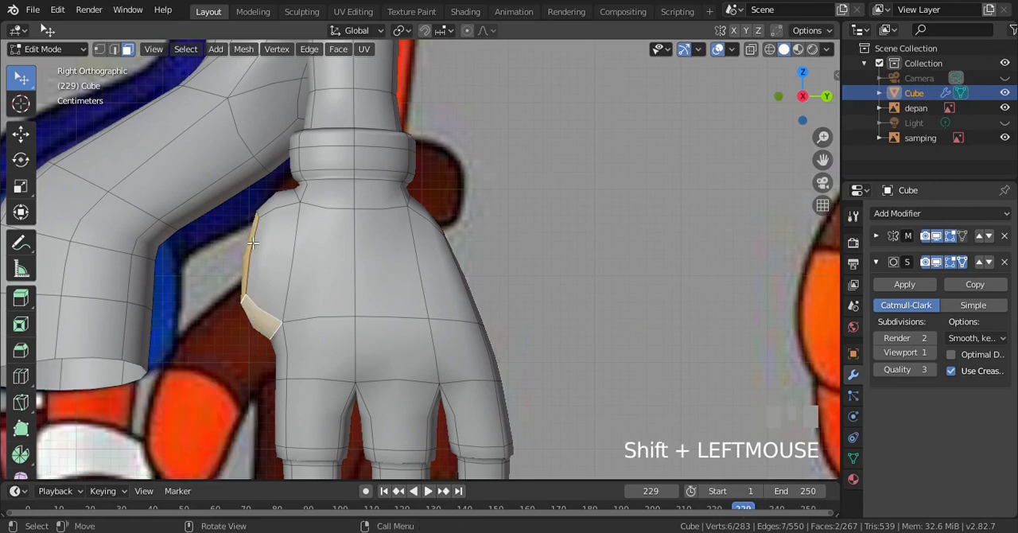
key("Delete")
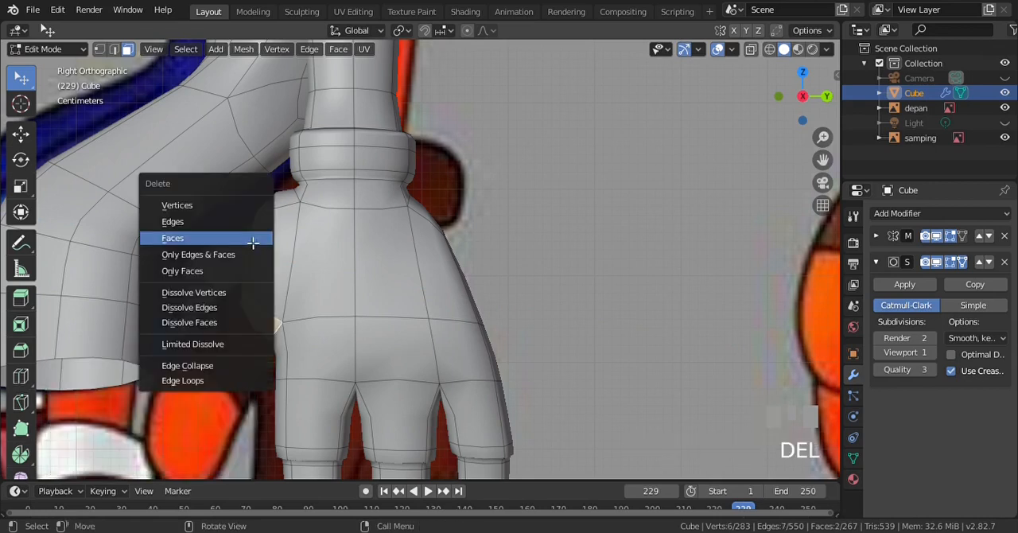
key("Return")
Turn off the Subdivision viewport display and merge one lower outer vertex of the extrusion into the adjacent palm vertex with At Last
left_click(99, 49)
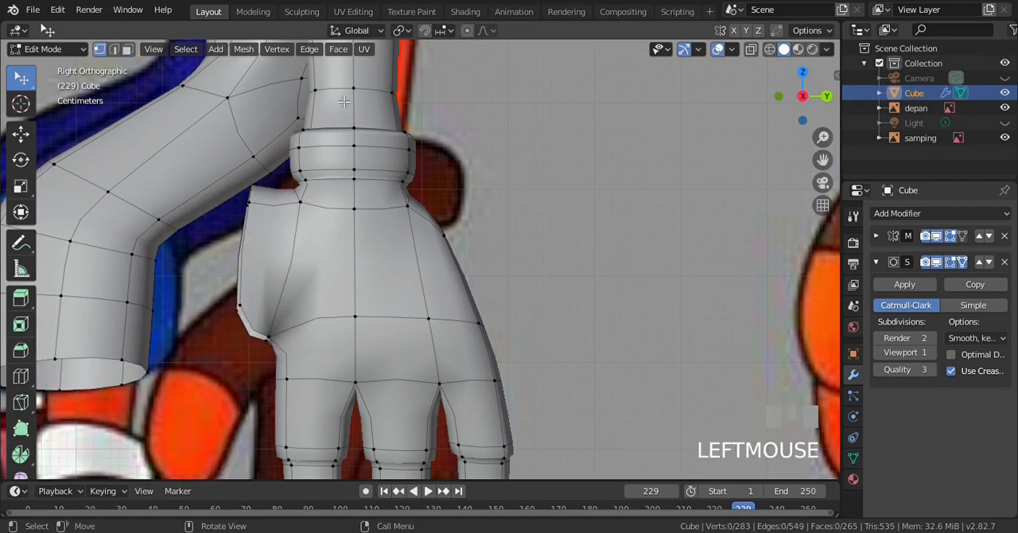
left_click(939, 262)
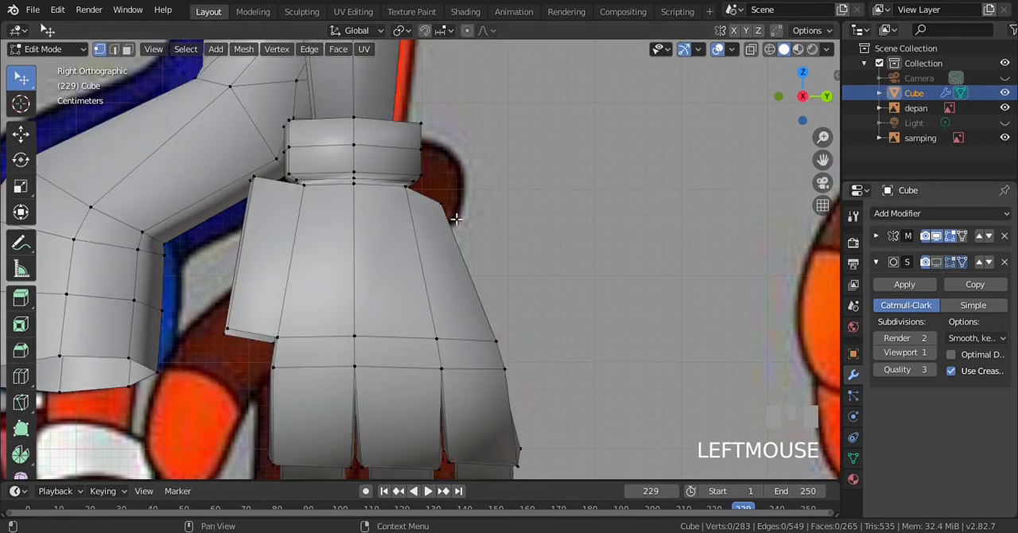
left_click(238, 325, "shift")
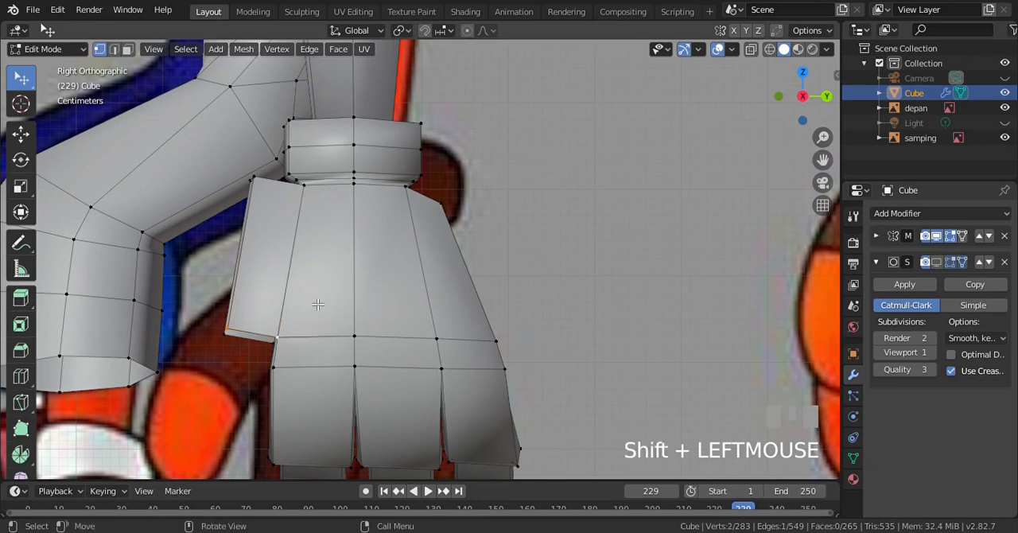
key("alt+m")
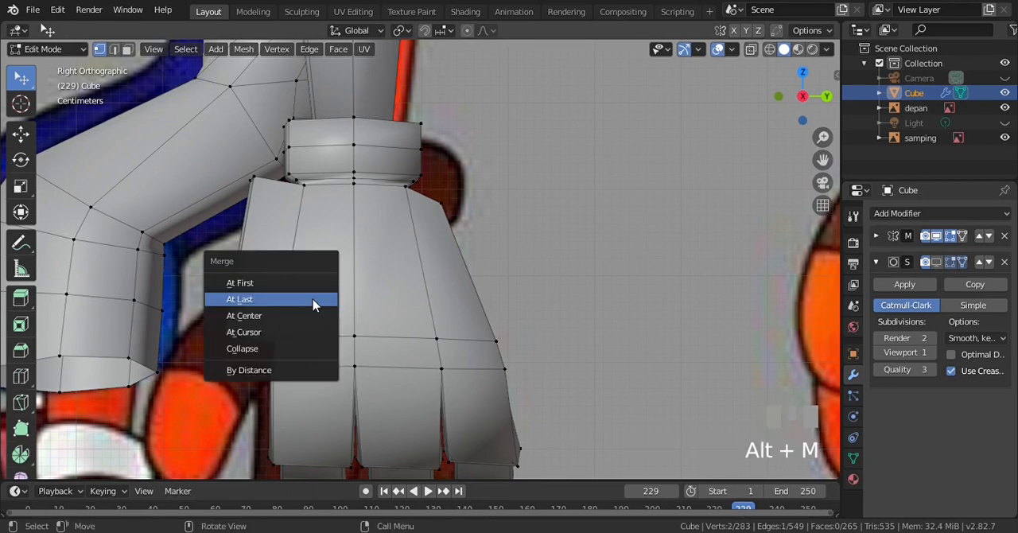
left_click(313, 300)
Merge the other lower outer vertex of the thumb-base extrusion into its neighbouring palm vertex with At Last
key("KP_4")
key("KP_4")
left_click(303, 357)
left_click(353, 365, "shift")
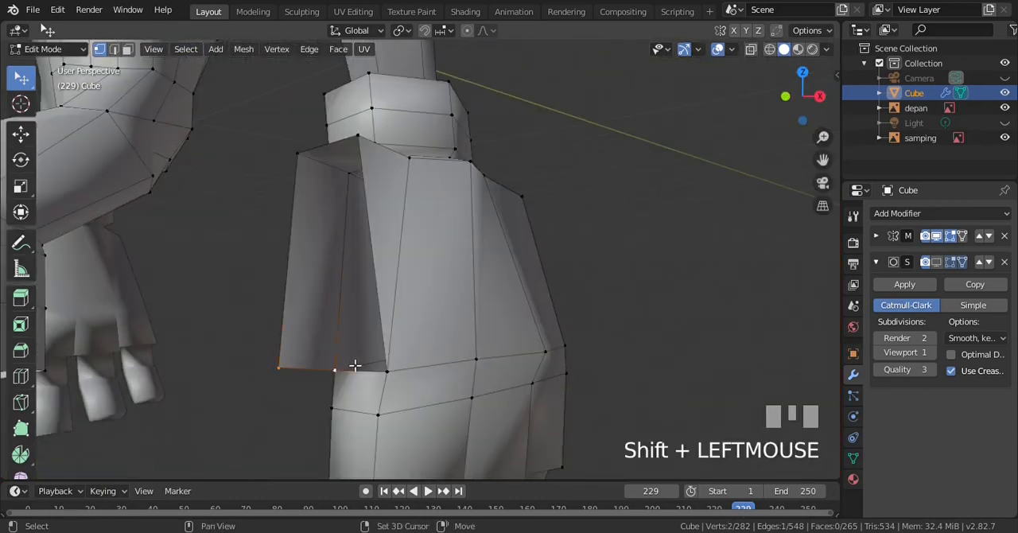
key("alt+m")
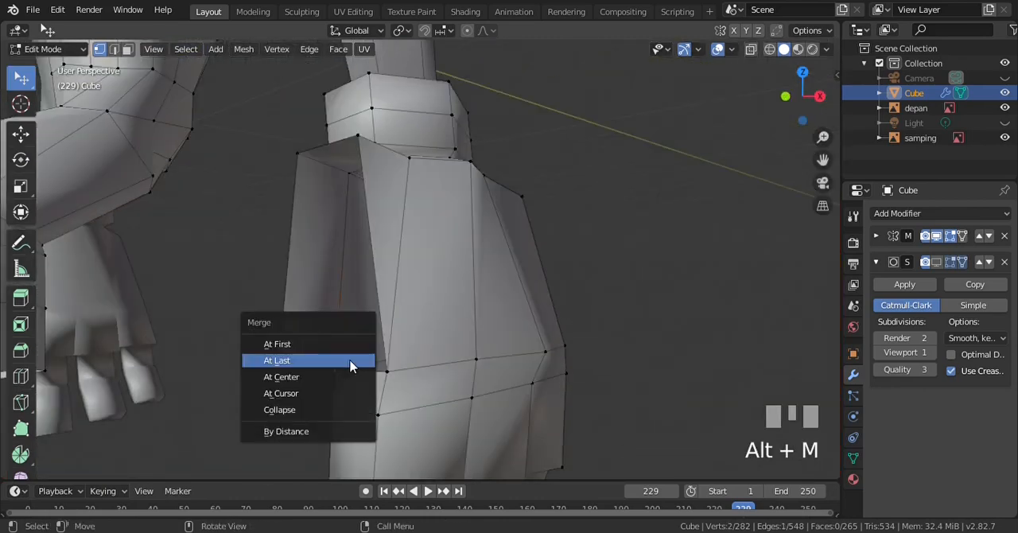
left_click(350, 365)
key("a")
Move the two upper extrusion vertices by Y 0.00949, Z -0.0811 m, then by Y -0.0121, Z -0.0276 m, and save the file
key("KP_3")
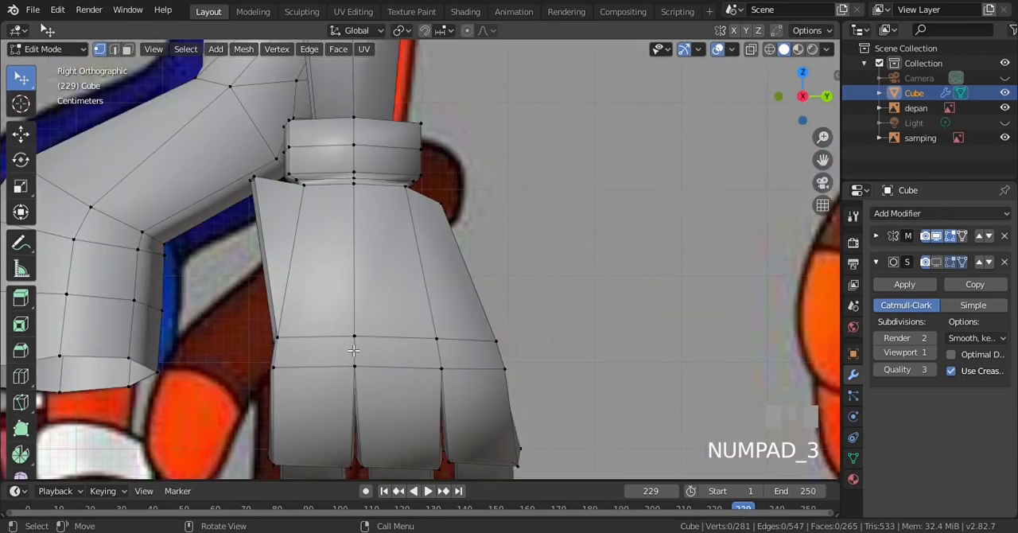
left_click(250, 181)
left_click(249, 181, "shift")
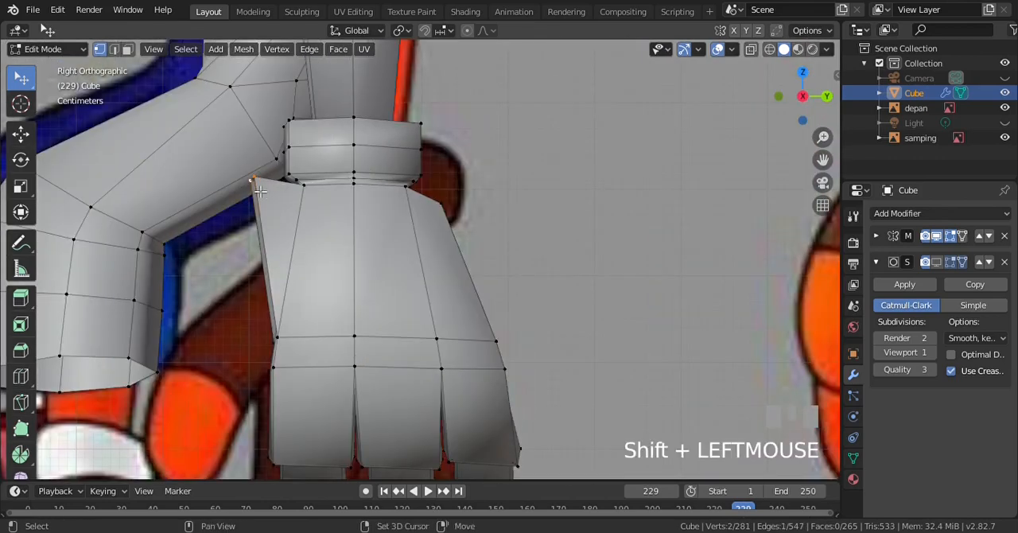
key("g")
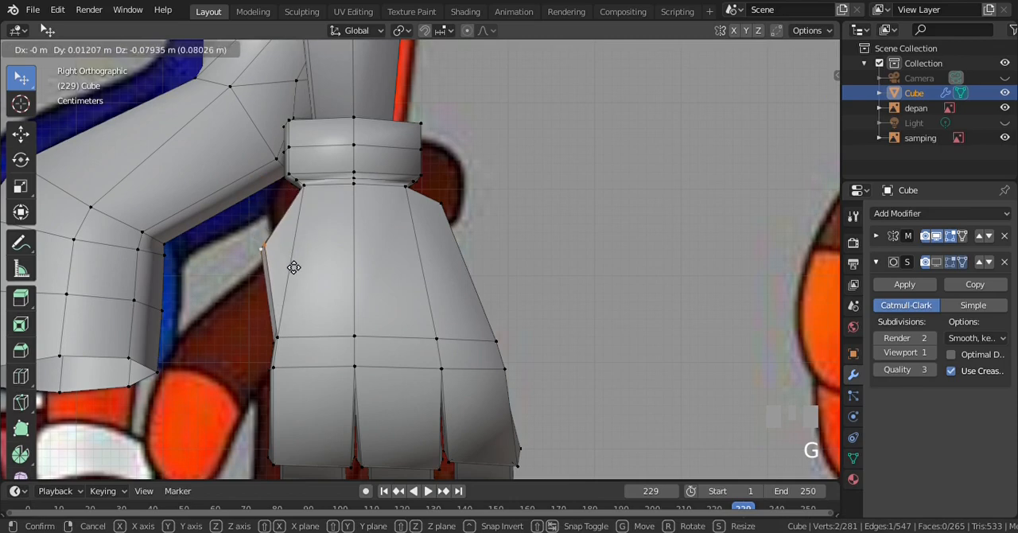
left_click(290, 280)
key("g")
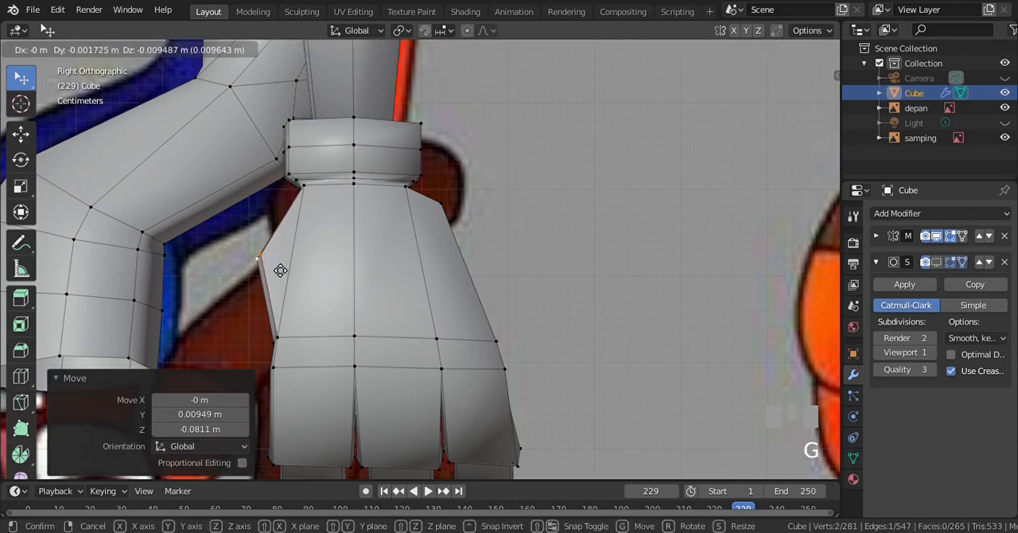
left_click(268, 286)
scroll(270, 278, "down", 3)
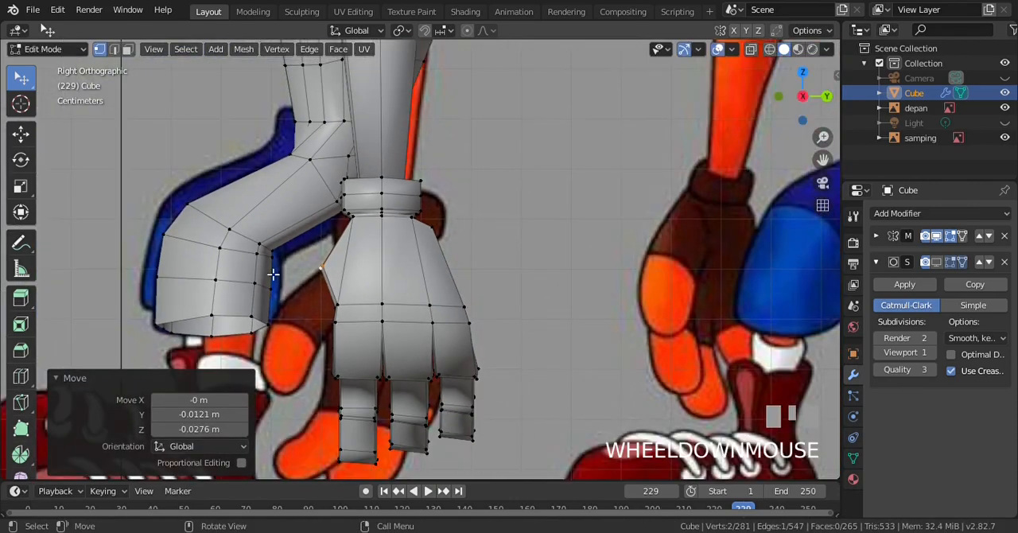
key("a")
key("ctrl+s")
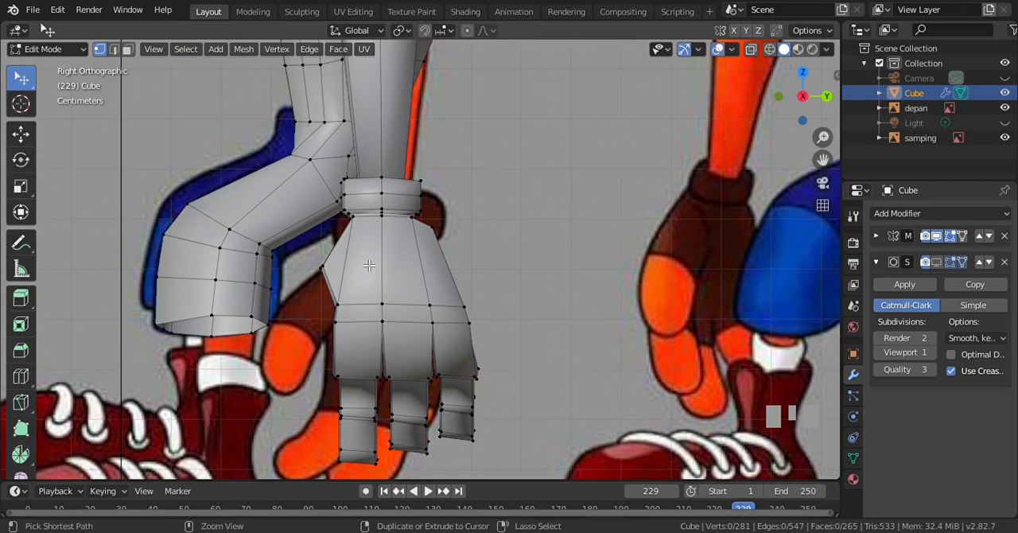
In wireframe, box-select the whole finger nearest the thumb side and duplicate it with an offset of Y -0.119 m, Z 0.00949 m
key("ctrl+KP_2")
key("ctrl+KP_2")
scroll(369, 265, "up", 3)
key("z")
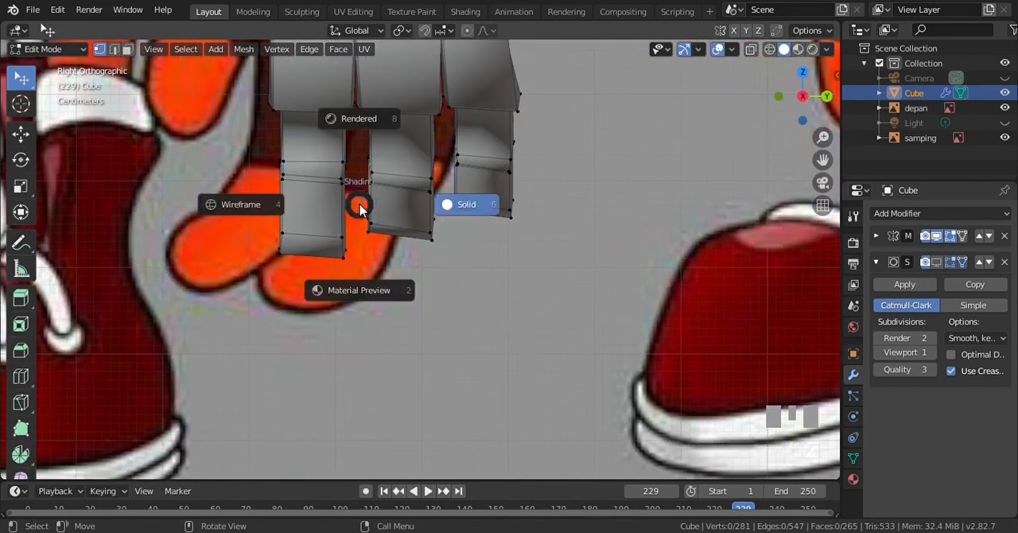
left_click(364, 209)
key("ctrl+KP_8")
key("ctrl+KP_8")
key("ctrl+KP_8")
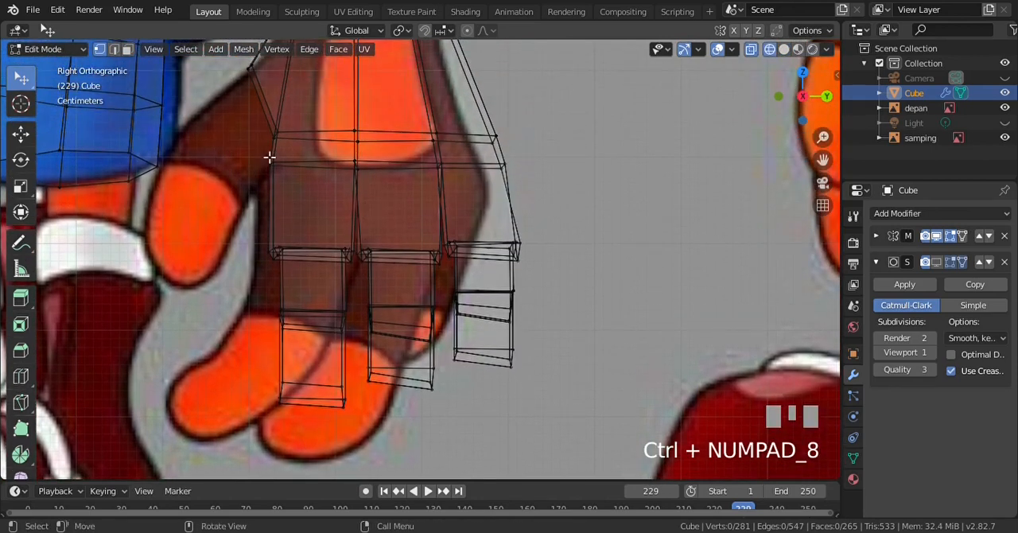
key("b")
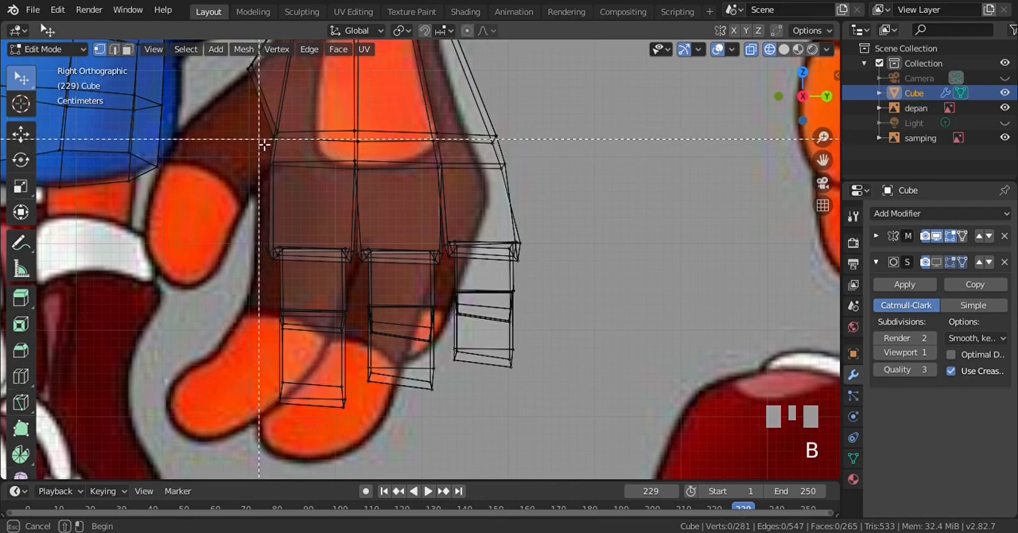
left_click_drag(260, 150, 368, 407)
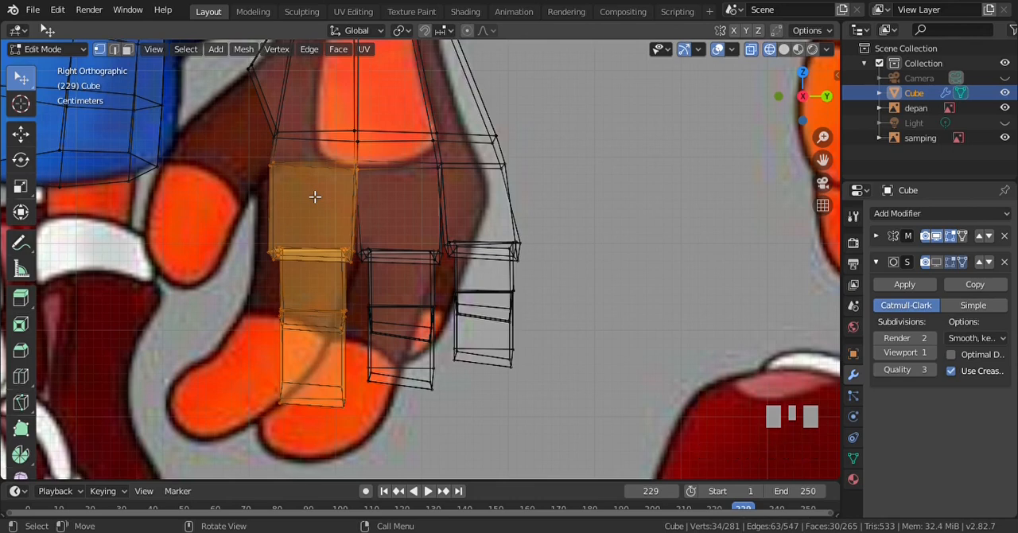
key("shift+d")
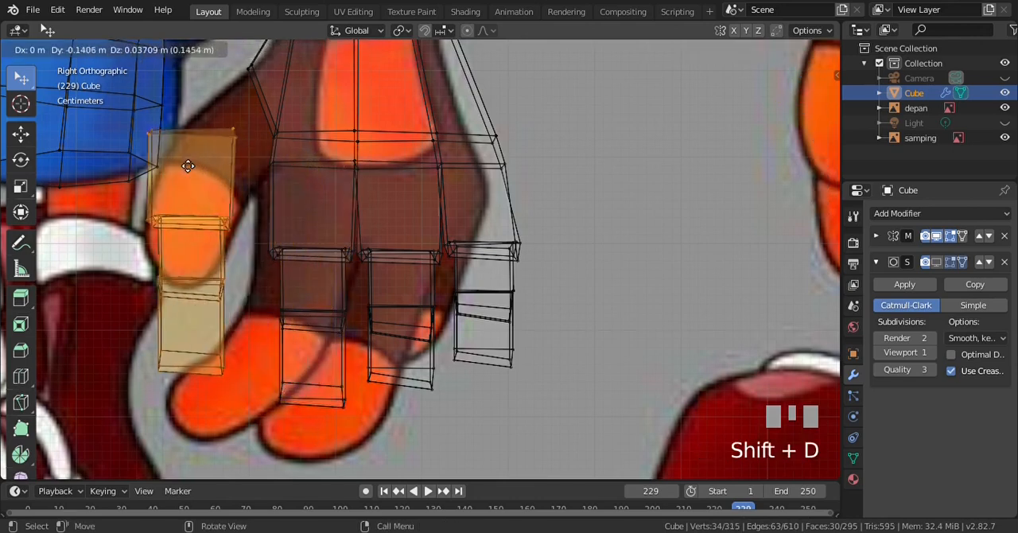
left_click(213, 188)
In the top view, rotate the duplicated finger 88.1° about Z and move it 0.00776 m on X and -0.00862 m on Y
key("KP_1")
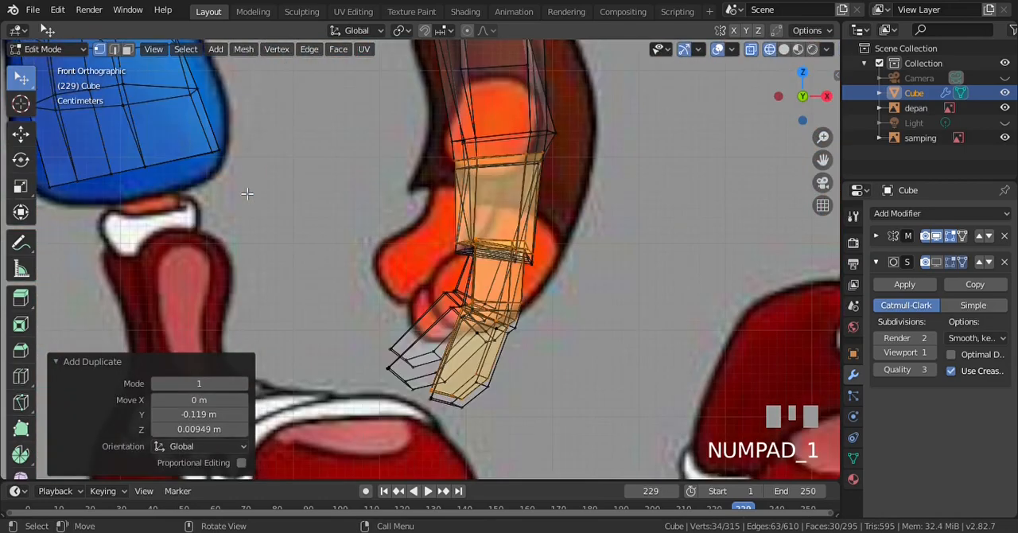
key("KP_7")
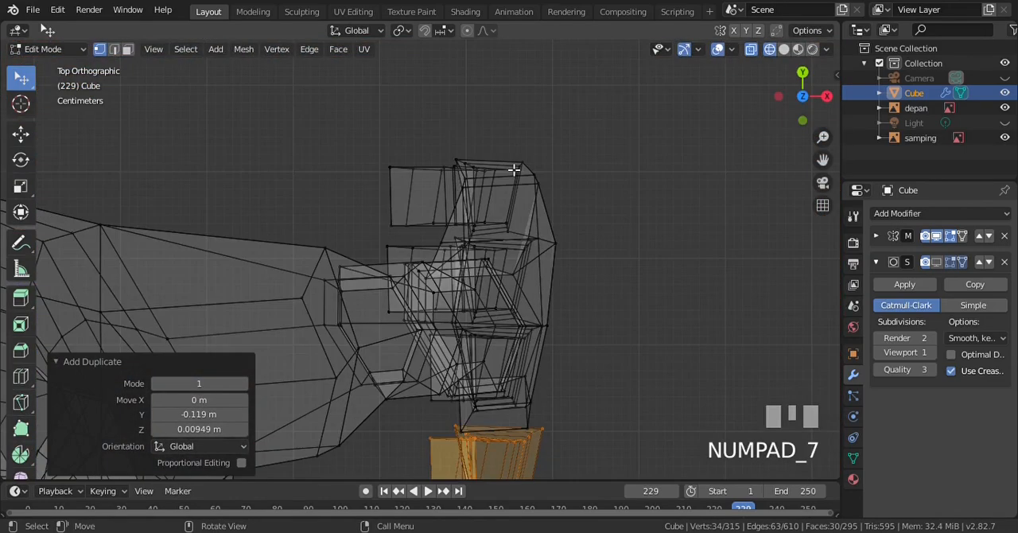
key("ctrl+KP_2")
key("ctrl+KP_2")
key("ctrl+KP_2")
key("ctrl+KP_2")
key("ctrl+KP_2")
key("ctrl+KP_2")
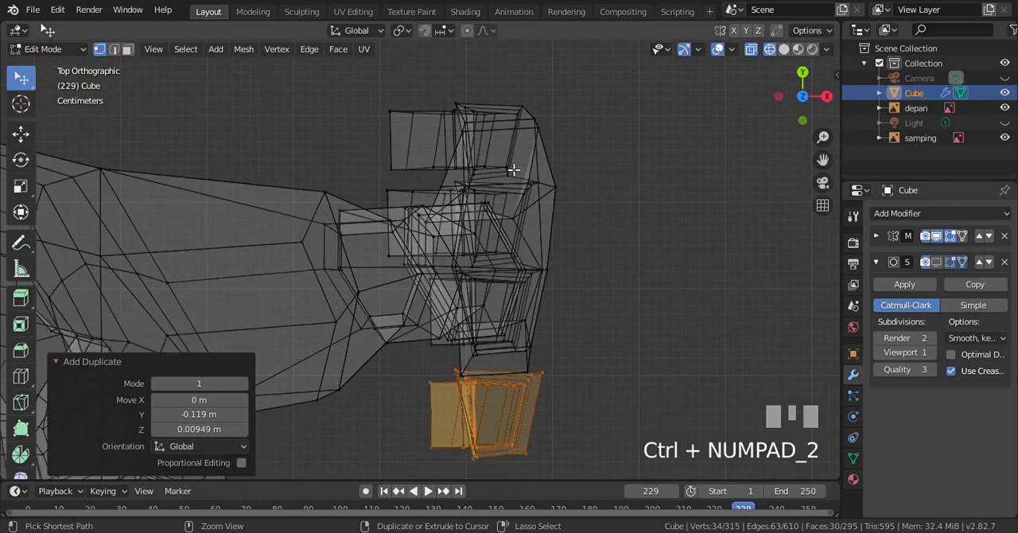
key("r")
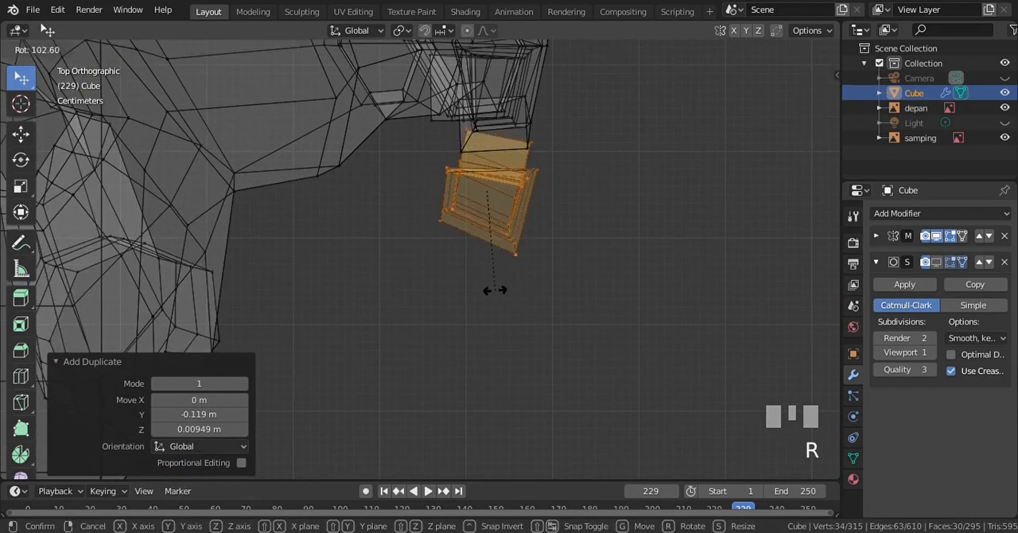
left_click(531, 248)
key("g")
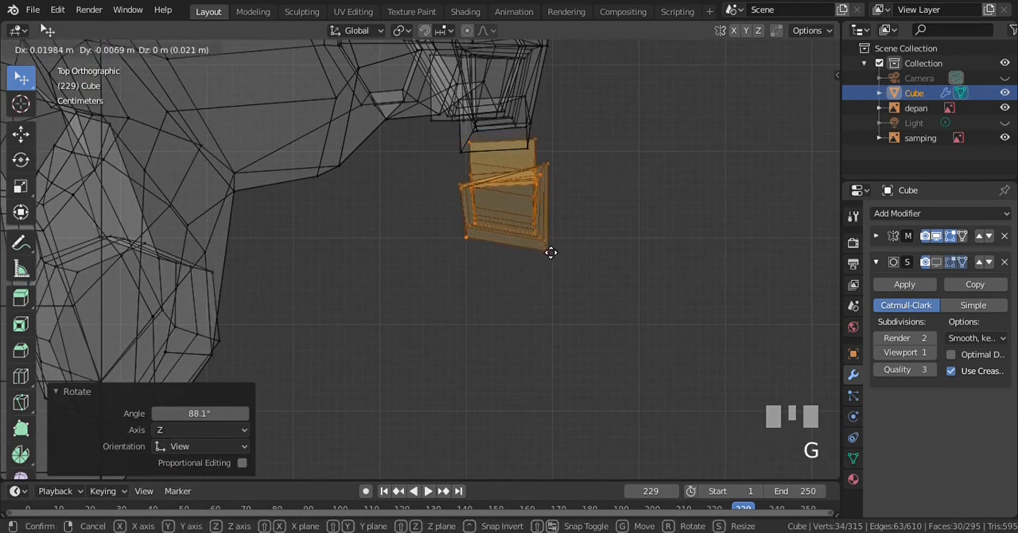
left_click(530, 246)
In the right view, rotate the duplicated finger about 58° and move it up toward the thumb opening of the palm
key("KP_3")
key("r")
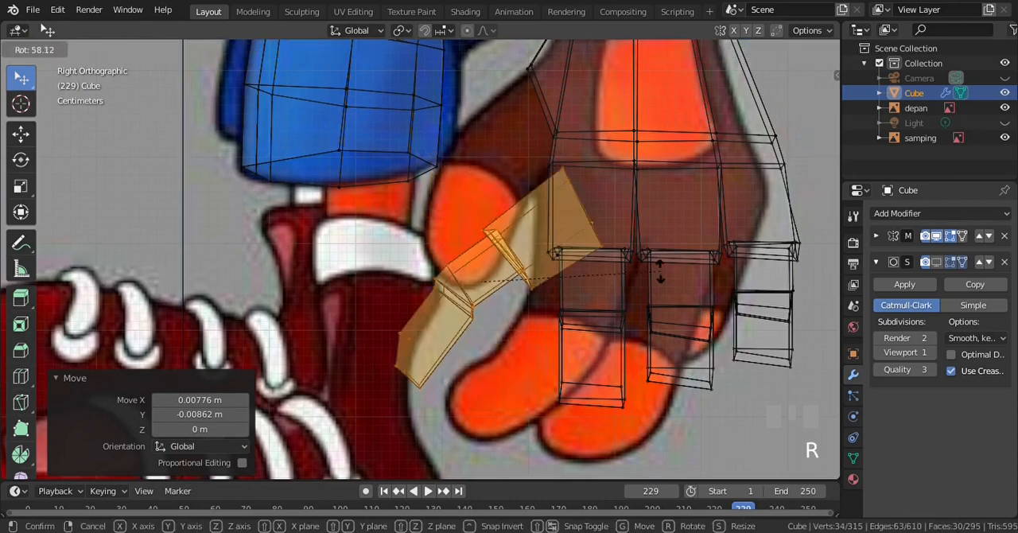
left_click(660, 264)
key("g")
left_click(575, 165)
Scale the thumb piece to 0.854, move it 0.0302 m on Y and 0.0112 m on Z, and return to solid shading
key("s")
left_click(549, 184)
key("g")
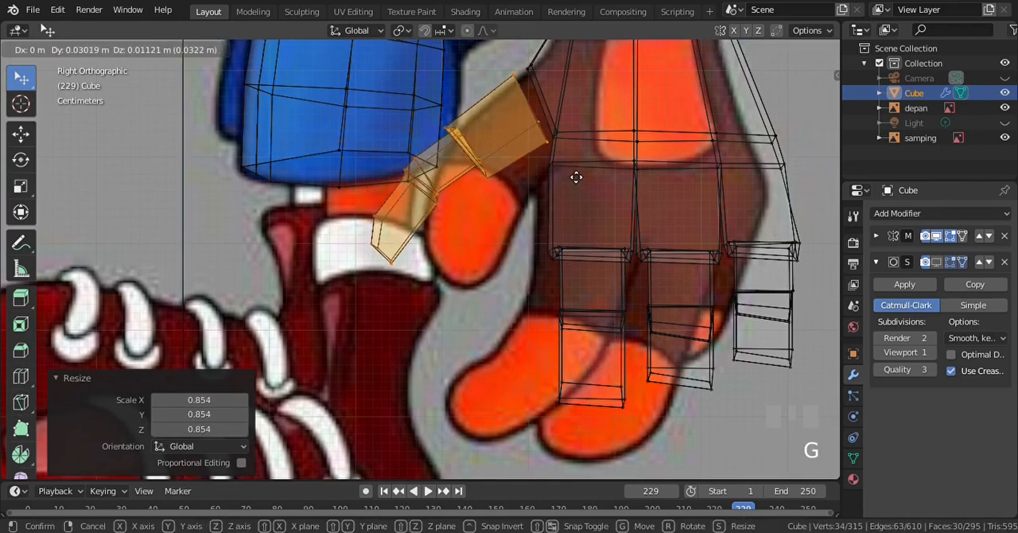
left_click(575, 177)
key("KP_1")
key("z")
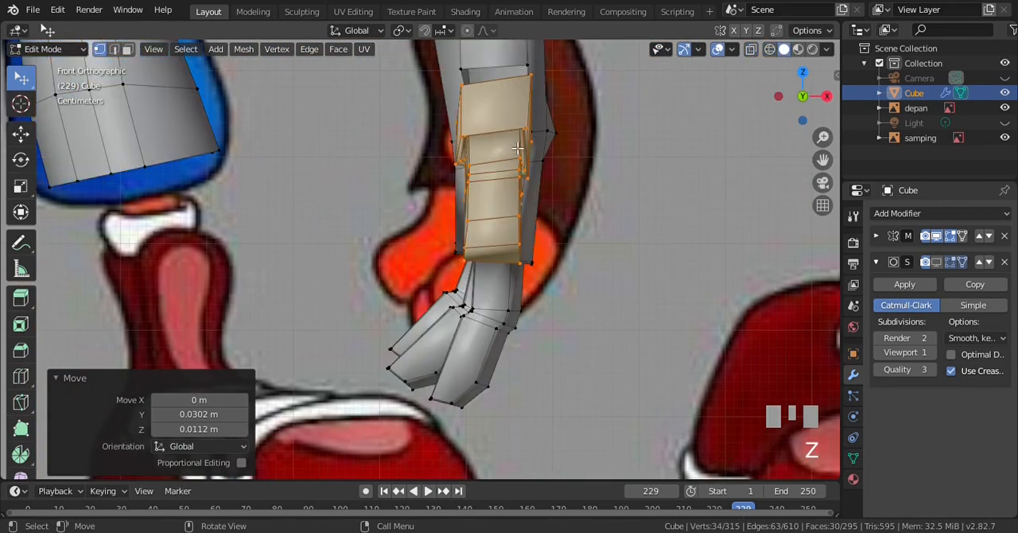
key("KP_3")
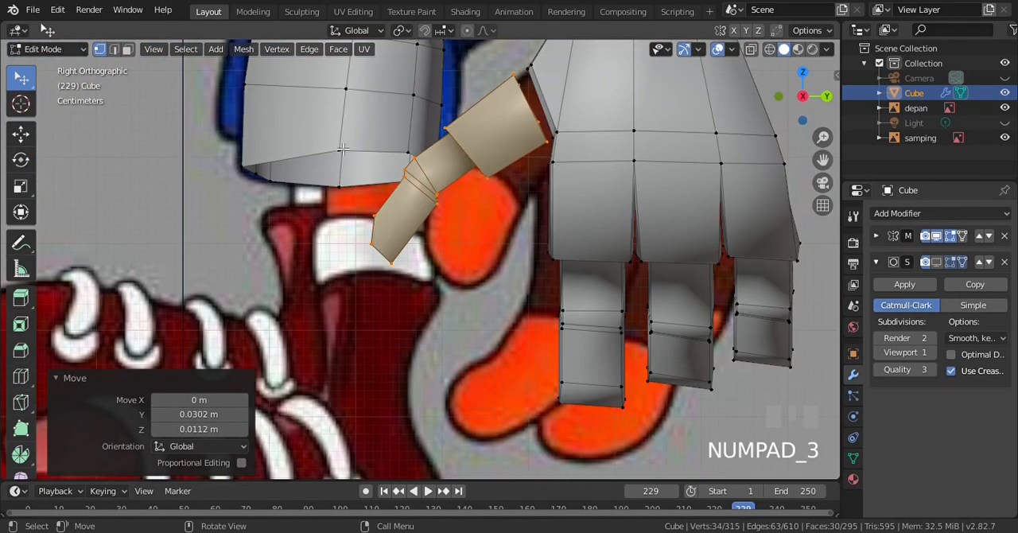
Stretch the thumb piece slightly on Z, widen it on X by 1.322 in the front view, and return to the right view
left_click(19, 189)
left_click(20, 190)
mouse_move(448, 111)
left_mouse_down()
mouse_move(450, 90)
mouse_move(449, 108)
left_mouse_up()
key("KP_1")
left_click_drag(553, 173, 573, 172)
key("KP_3")
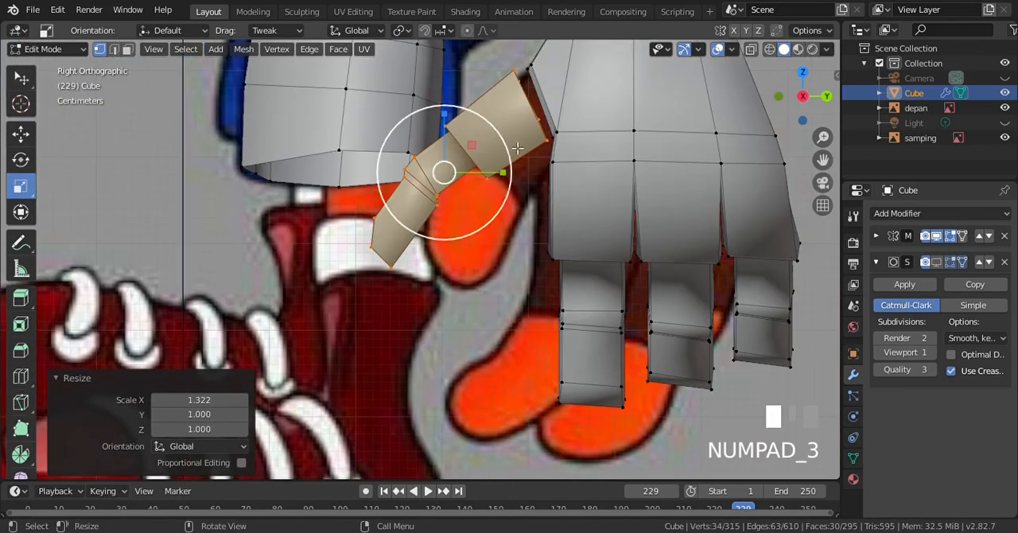
Scale the thumb piece uniformly to 0.964 and move it 0.0103 m on Y and 0.00345 m on Z toward the palm opening
key("s")
left_click(554, 204)
key("g")
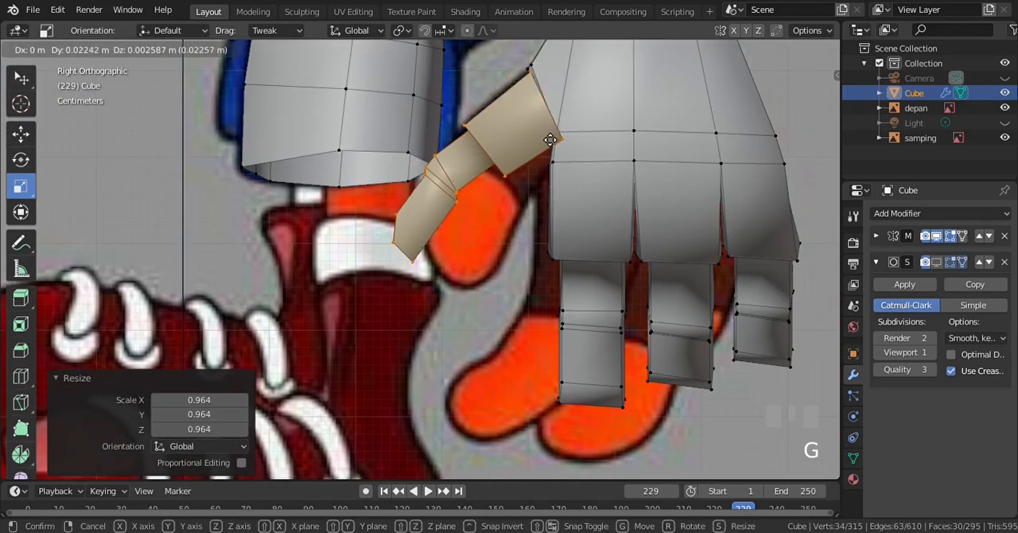
left_click(542, 144)
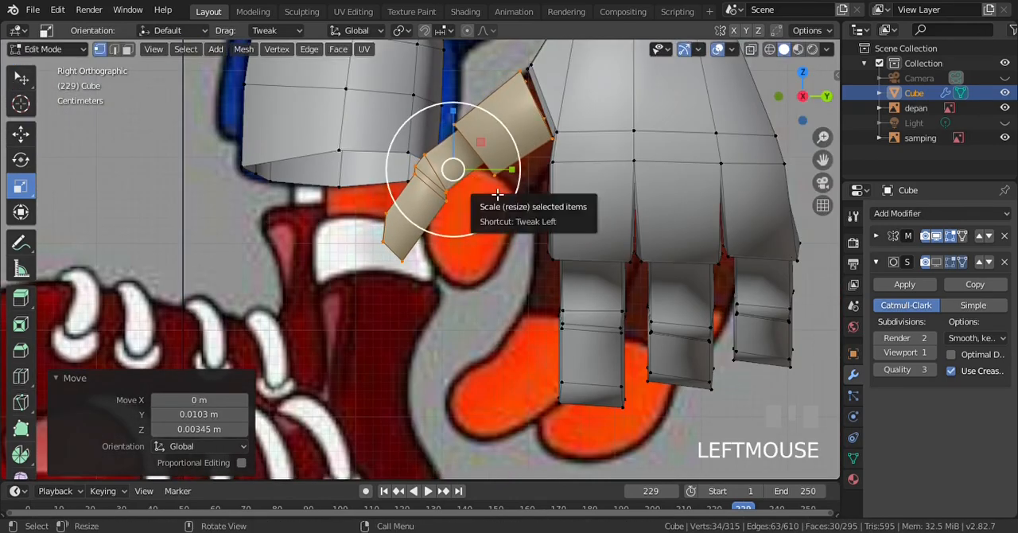
In the front view, rescale the thumb piece uniformly and reposition it, deselect everything, and save crash.blend
key("KP_1")
key("s")
left_click(598, 186)
key("g")
left_click(549, 172)
key("KP_3")
key("a")
key("ctrl+KP_8")
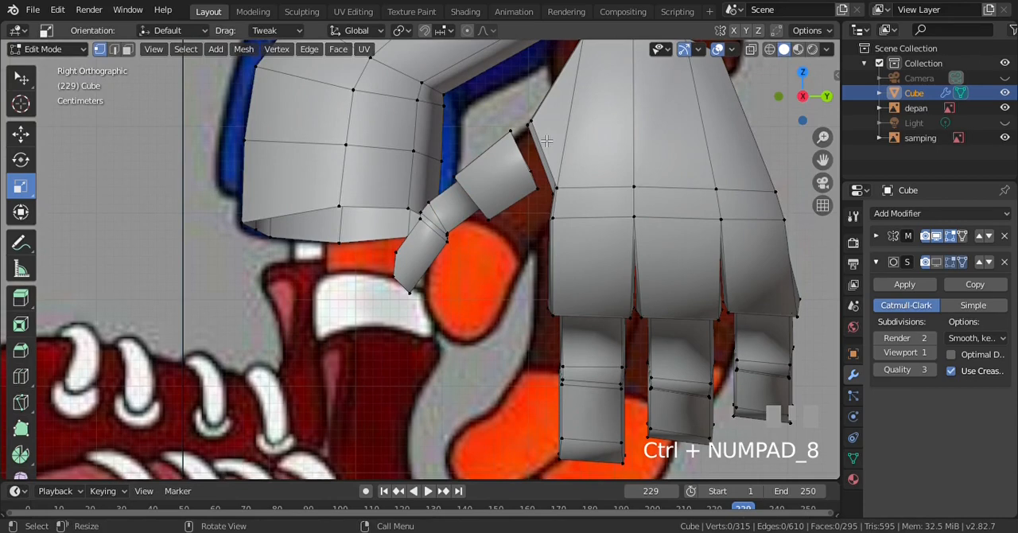
scroll(546, 141, "up", 3)
key("ctrl+s")
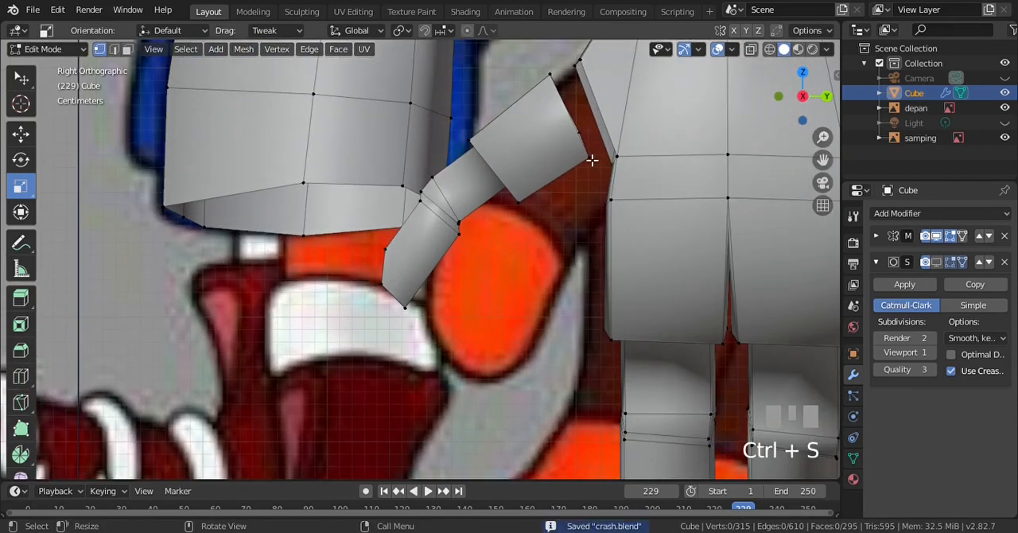
Merge the lower corner vertex of the thumb base into the nearest palm opening vertex with At Last
left_click(589, 157, "shift")
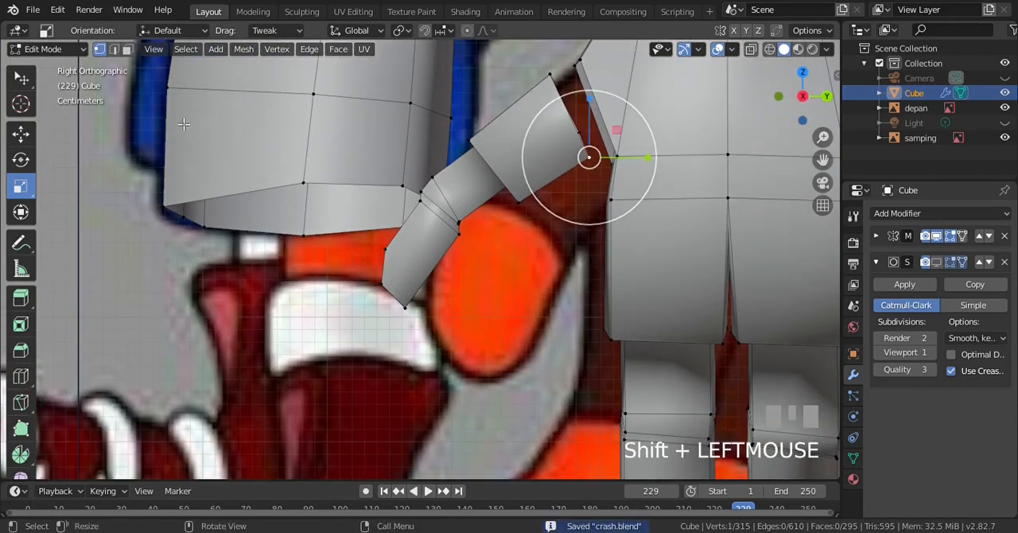
left_click(21, 77)
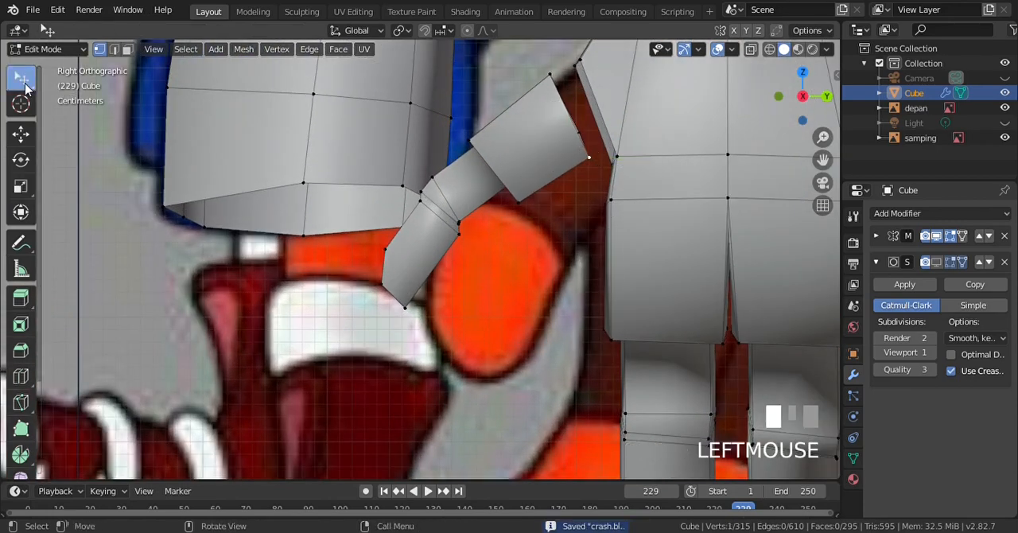
left_click(623, 155, "shift")
key("alt+m")
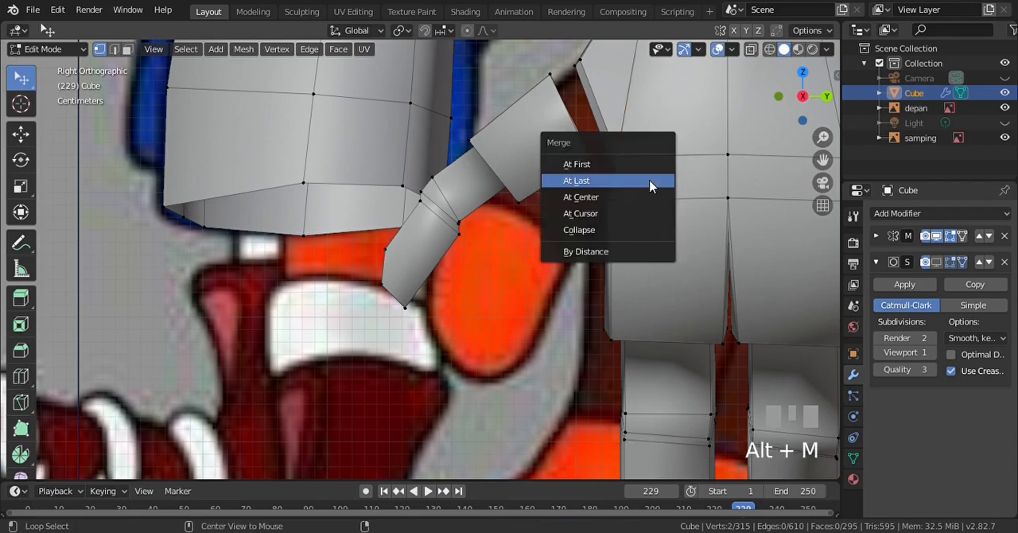
key("Return")
key("alt+a")
key("ctrl+KP_8")
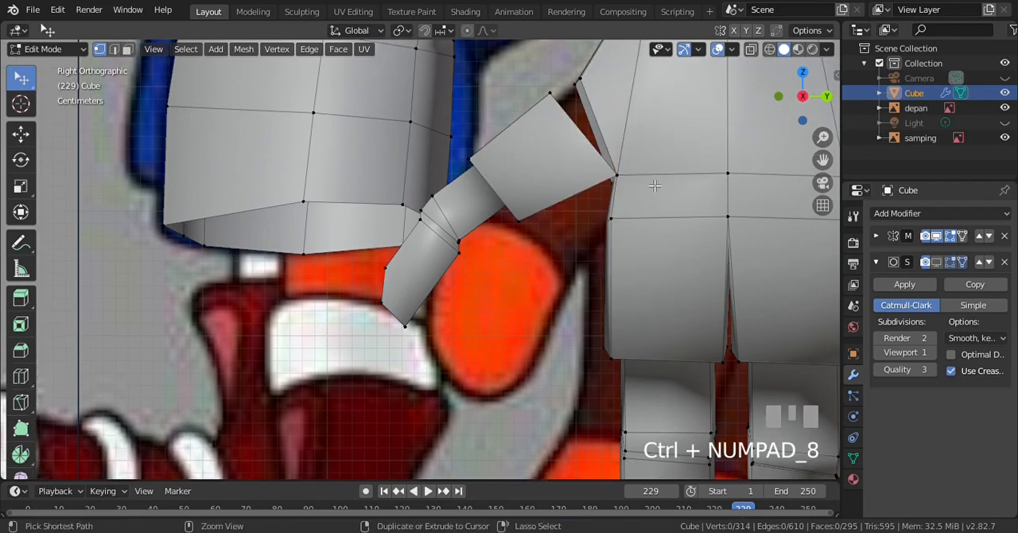
Merge the upper corner vertex of the thumb base into the palm opening's upper vertex using At Last
key("ctrl+KP_8")
key("ctrl+KP_8")
scroll(692, 249, "up", 2)
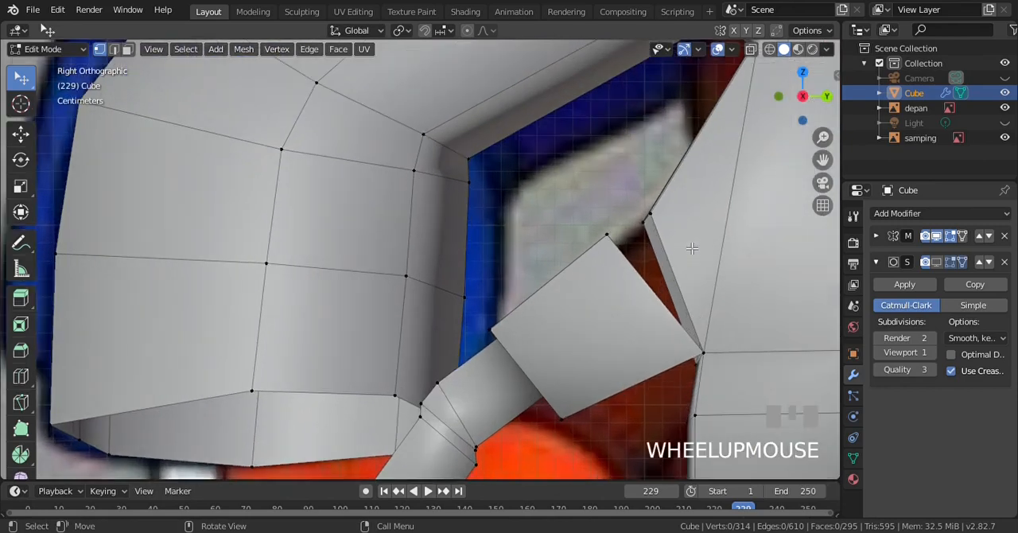
left_click(612, 246)
left_click(667, 213, "shift")
key("alt+m")
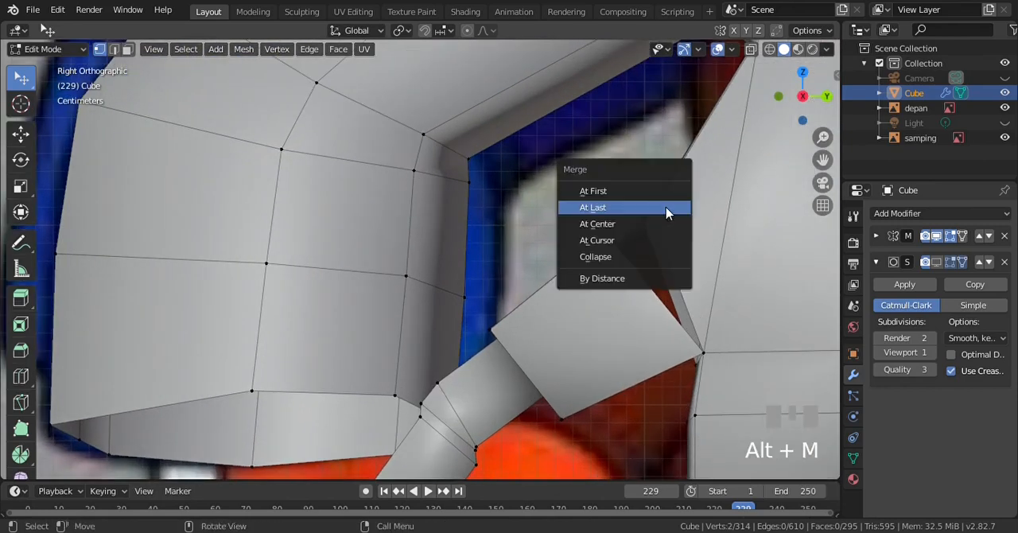
left_click(667, 208)
key("alt+a")
From the thumb side, merge the other upper corner vertex of the thumb base into the adjacent palm vertex
key("KP_4")
key("KP_4")
key("KP_4")
key("KP_4")
key("KP_4")
key("KP_4")
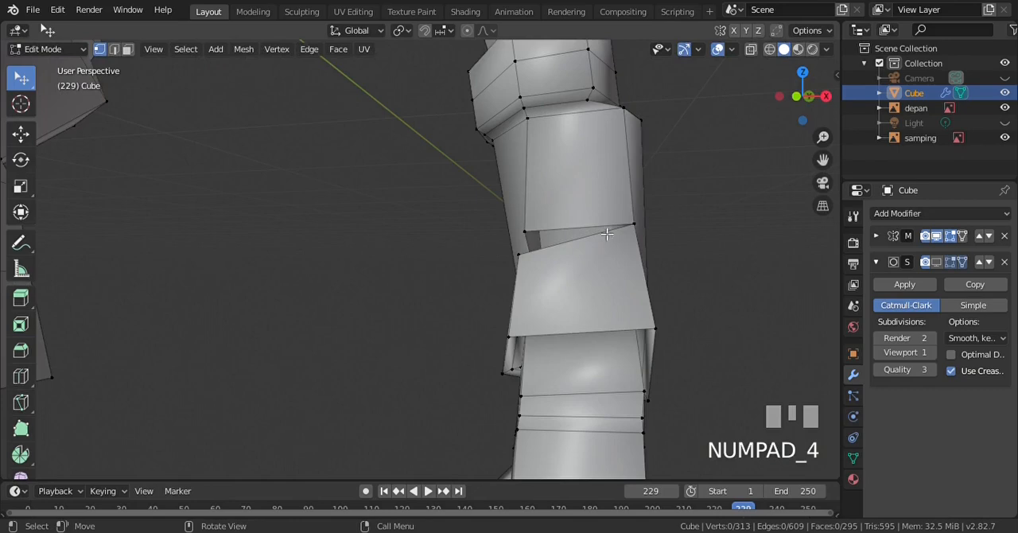
left_click(521, 255)
left_click(525, 232, "shift")
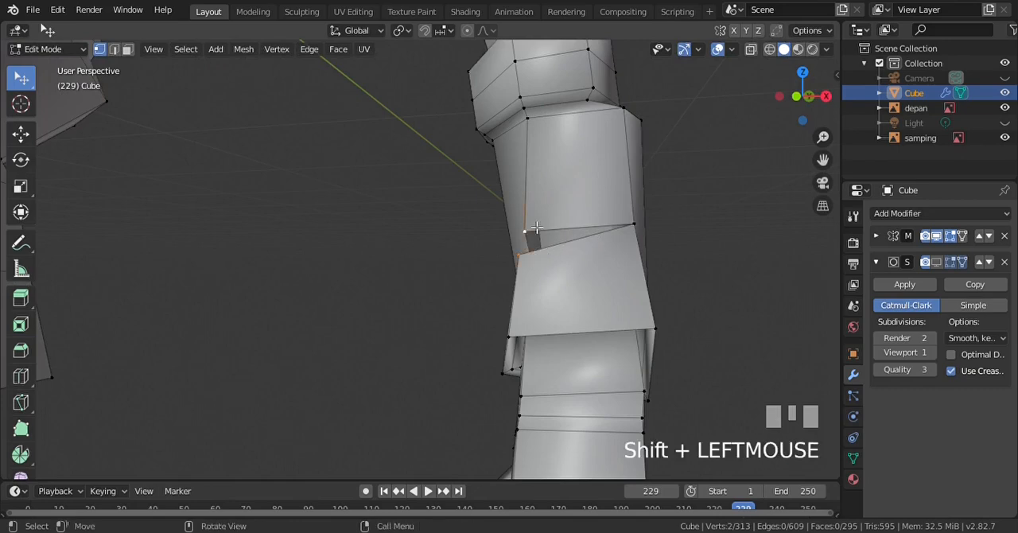
key("alt+m")
left_click(532, 225)
key("alt+a")
On the opposite side of the hand, merge the remaining lower corner vertex of the thumb base into the palm vertex
key("KP_4")
key("KP_4")
key("KP_4")
key("KP_4")
key("KP_4")
key("KP_4")
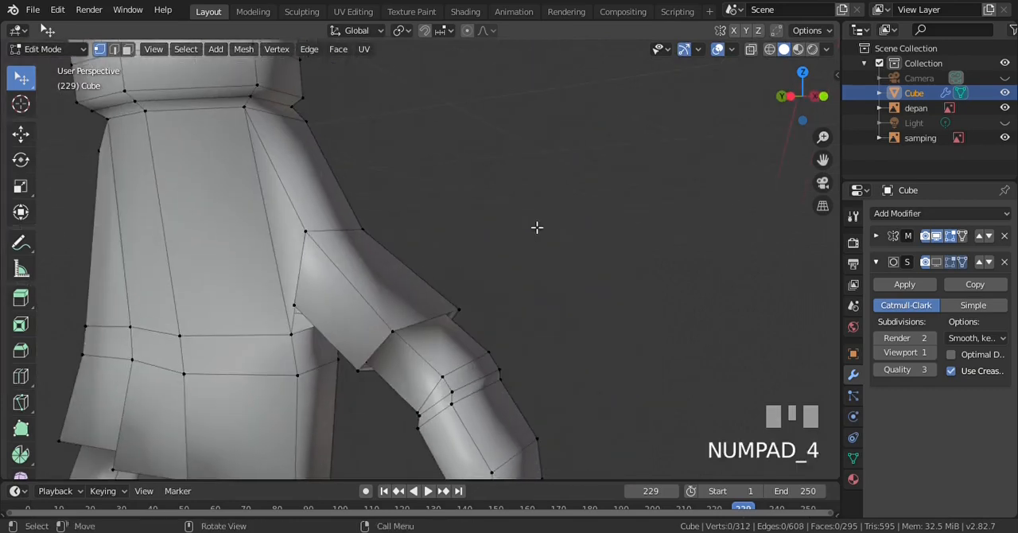
left_click(252, 309)
left_click(240, 339, "shift")
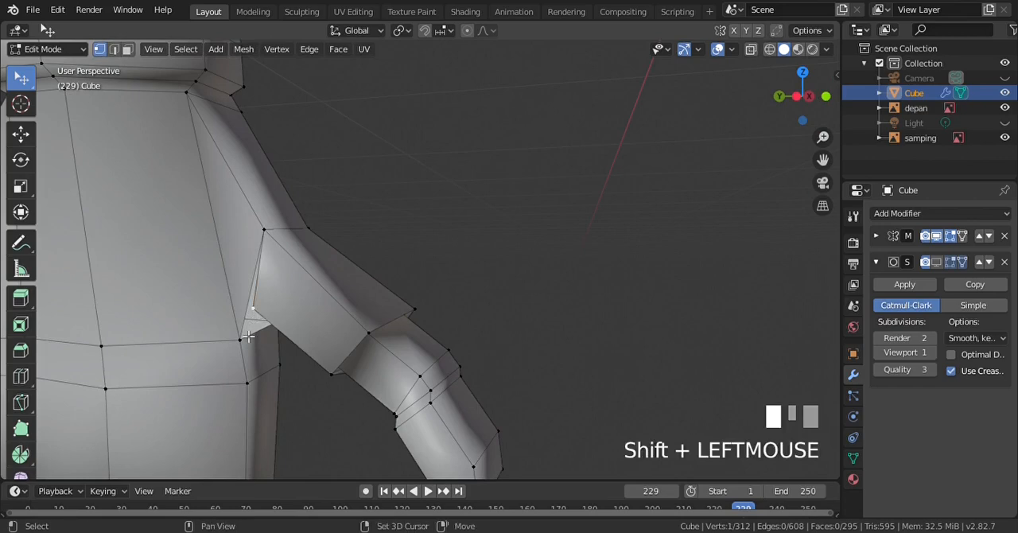
key("alt+m")
left_click(243, 332)
key("alt+a")
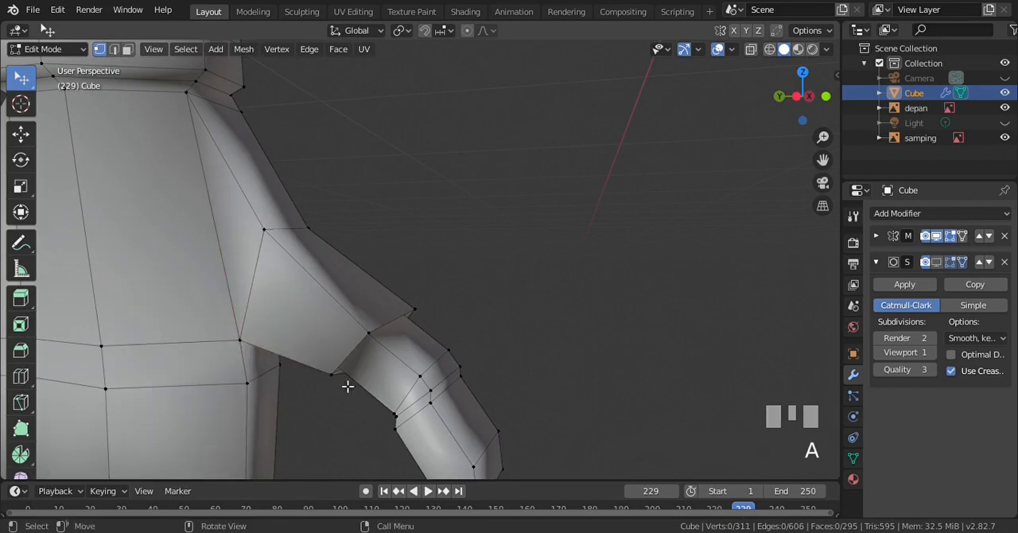
In wireframe, box-select the outer thumb from the rim of its base segment to the tip, leaving the palm joint unselected
scroll(347, 385, "down", 3)
key("KP_3")
scroll(476, 373, "down", 2)
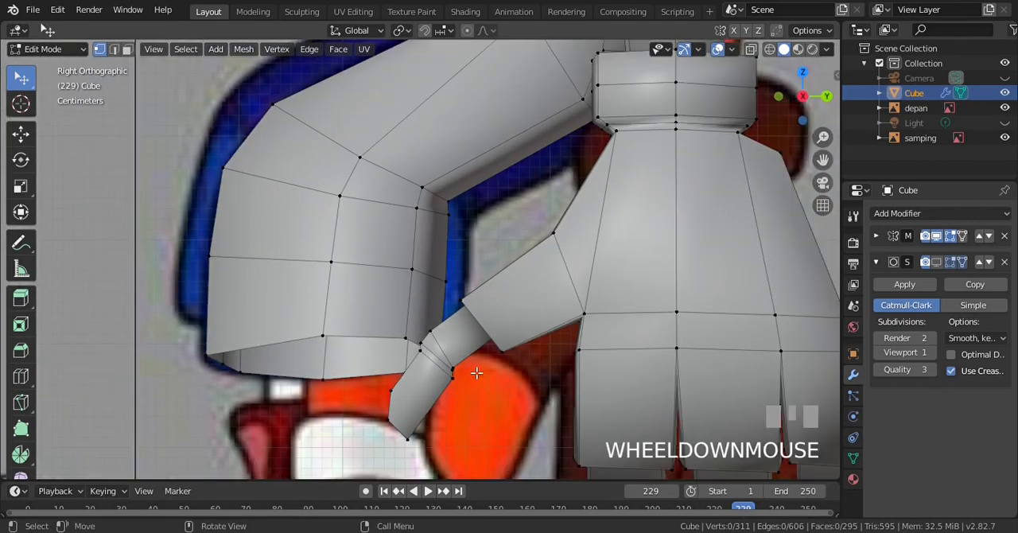
key("alt+z")
key("b")
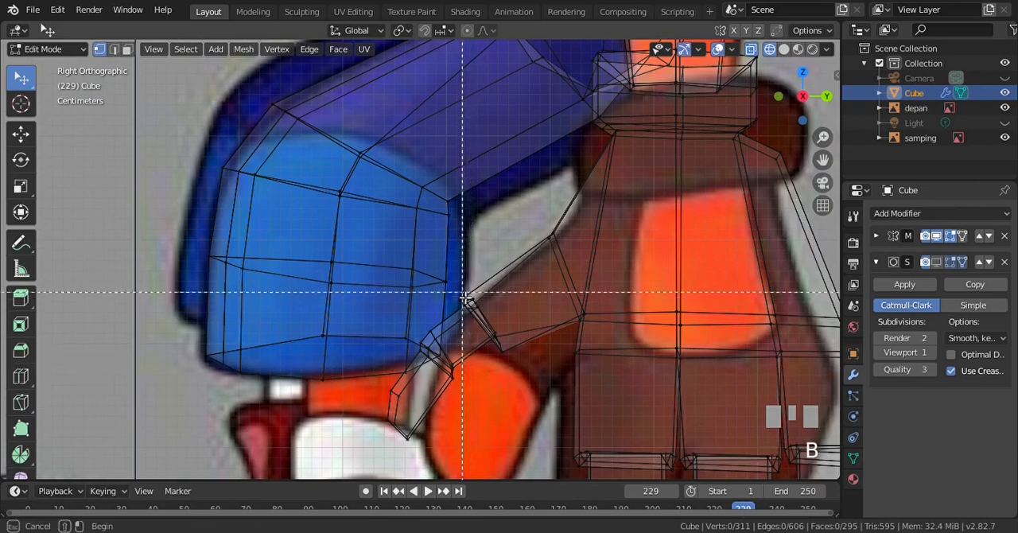
left_click_drag(456, 291, 529, 373)
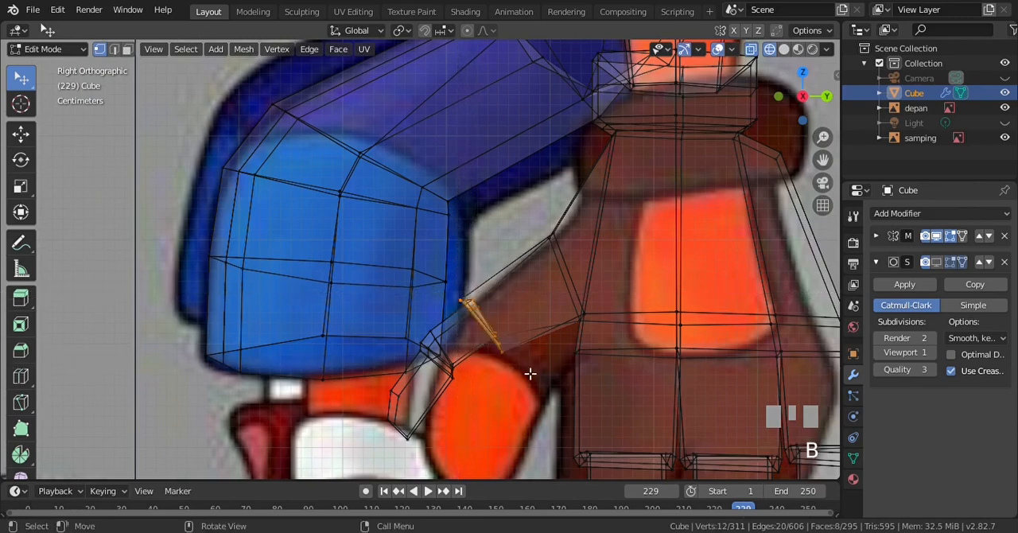
key("KP_1")
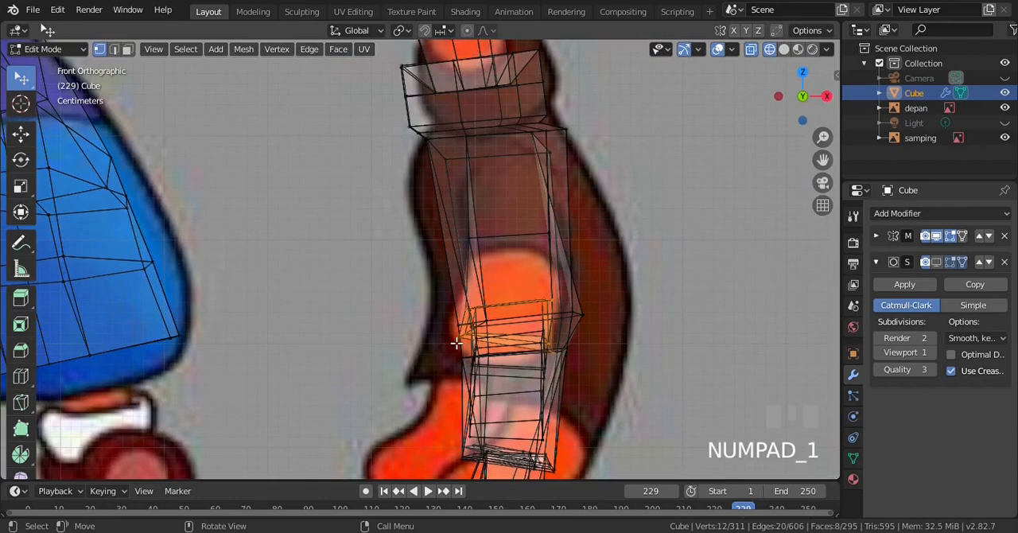
key("KP_3")
key("b")
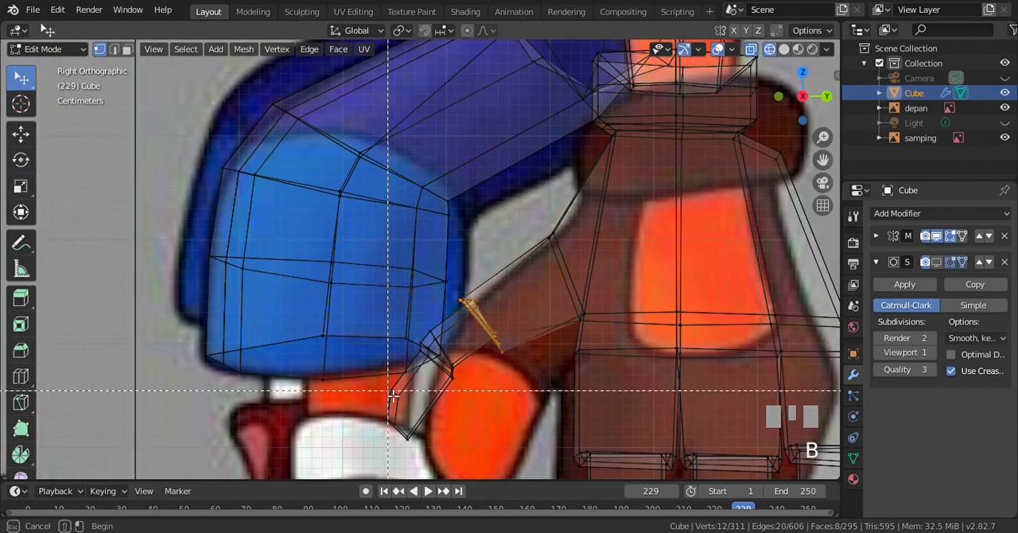
left_click_drag(383, 388, 476, 447)
scroll(374, 388, "down", 2)
key("KP_5")
key("KP_4")
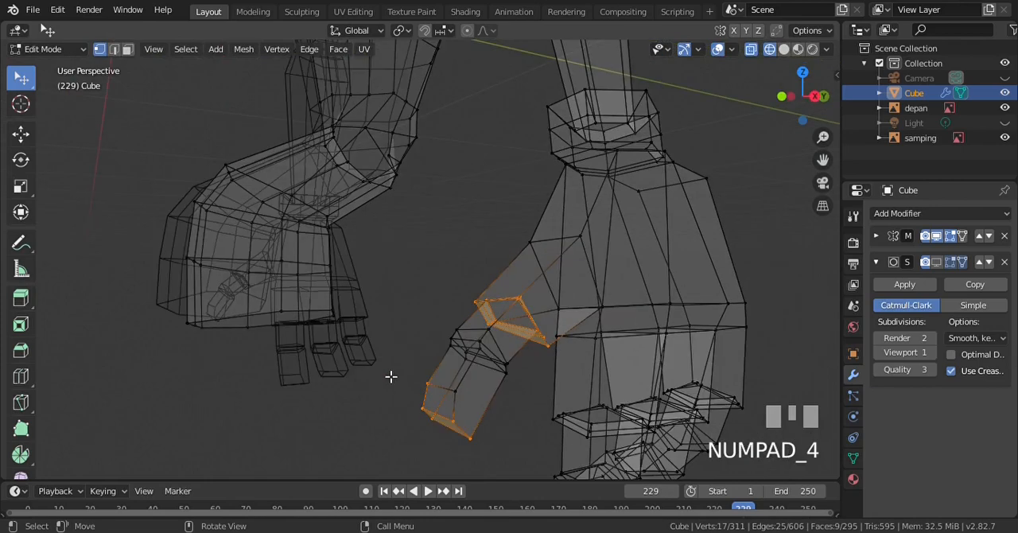
key("b")
left_click_drag(414, 288, 531, 446)
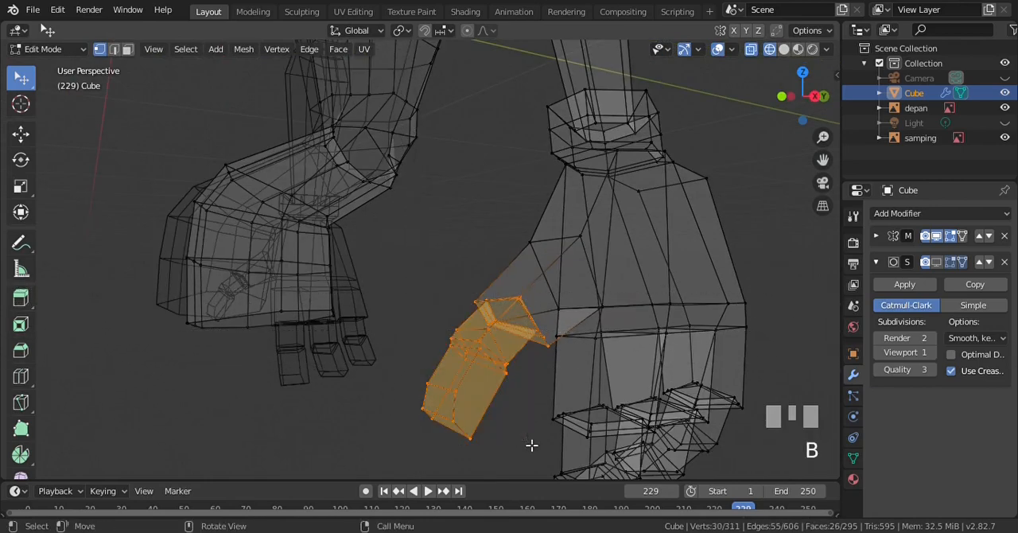
In the right orthographic view, move the selected thumb part 0.0273 m on Y and -0.00575 m on Z, and scale it to 1.258
key("KP_3")
key("KP_5")
key("KP_5")
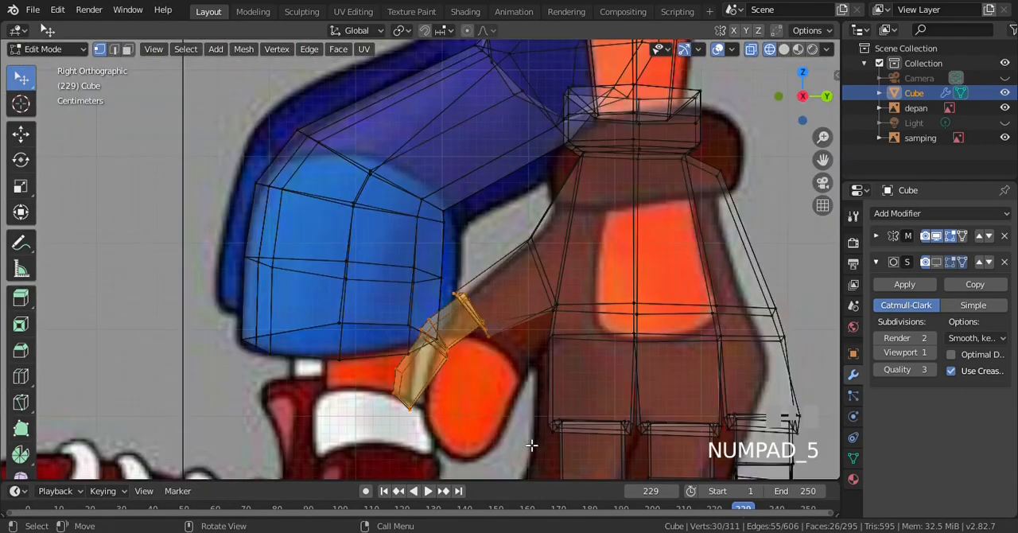
scroll(493, 353, "up", 1)
key("g")
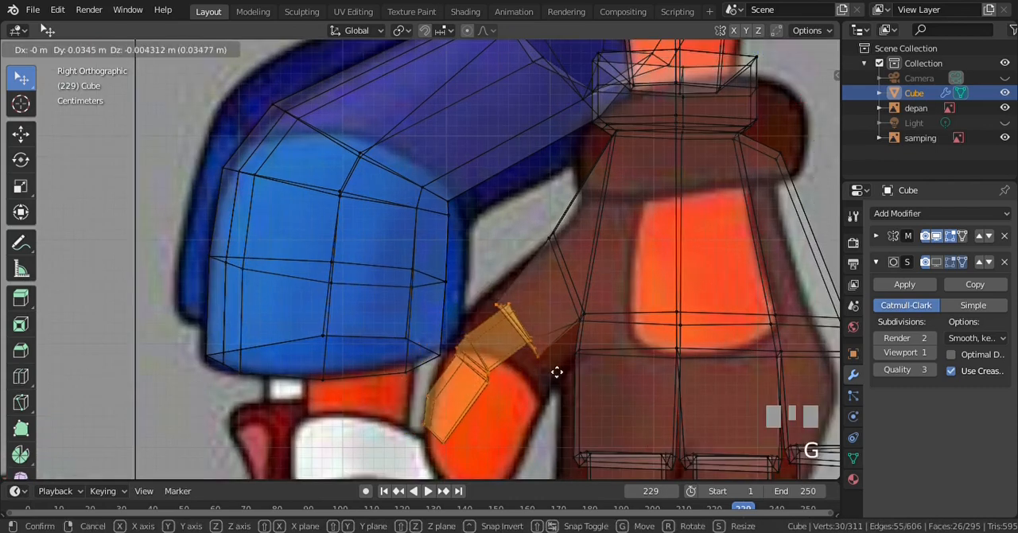
left_click(548, 368)
key("s")
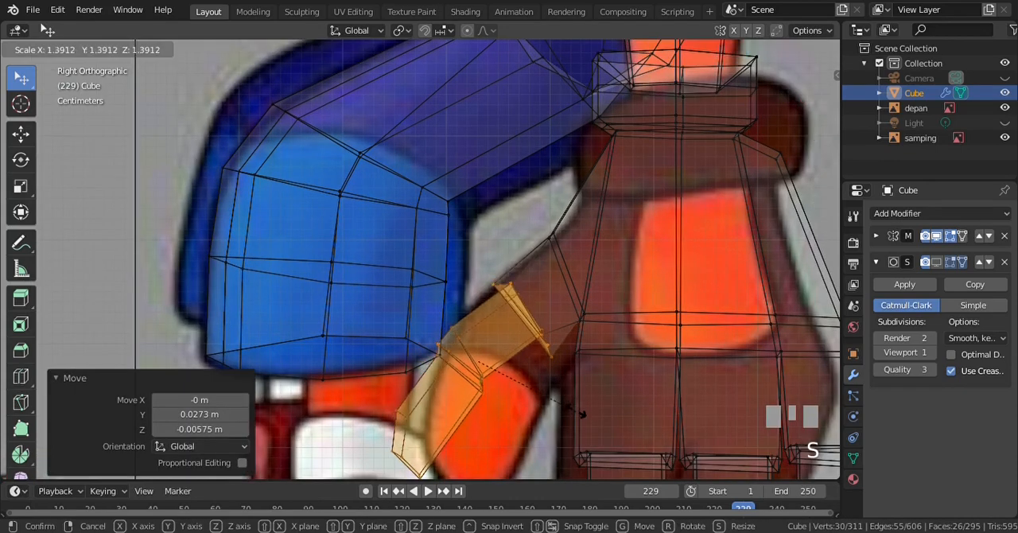
left_click(572, 407)
Rotate the selected thumb part -16.2°, move it 0.00431 m on Y and -0.0266 m on Z, and deselect everything
key("r")
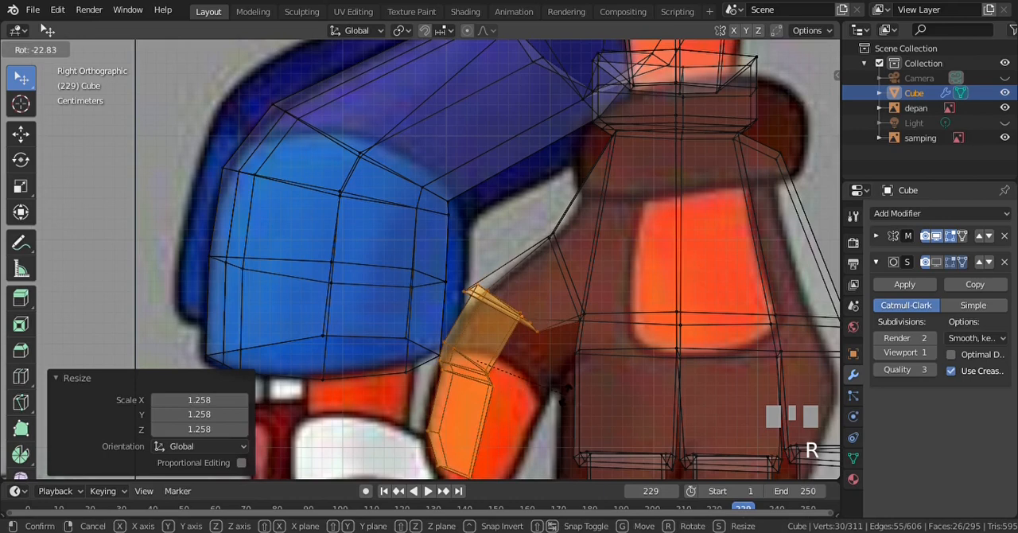
left_click(554, 404)
key("g")
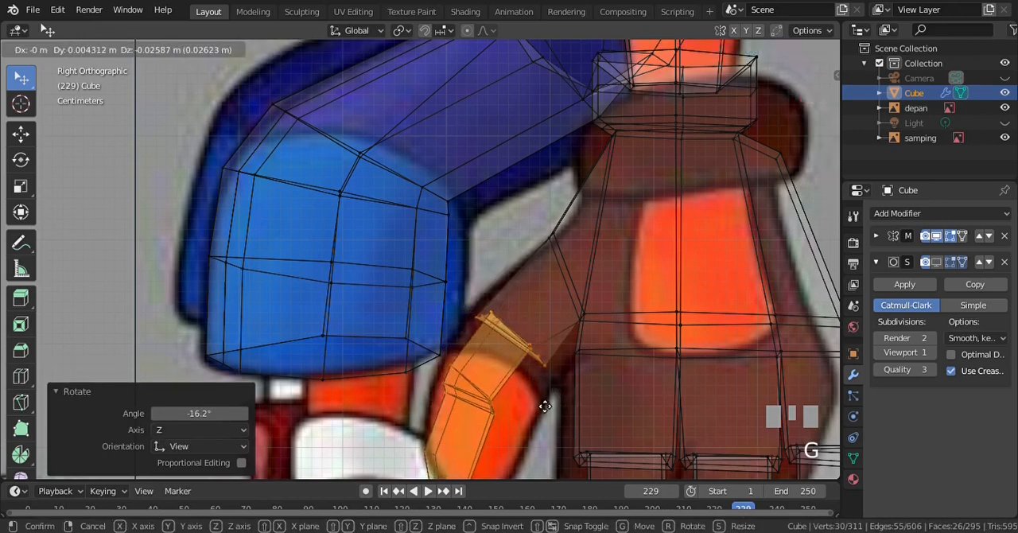
left_click(542, 400)
scroll(543, 404, "down", 1)
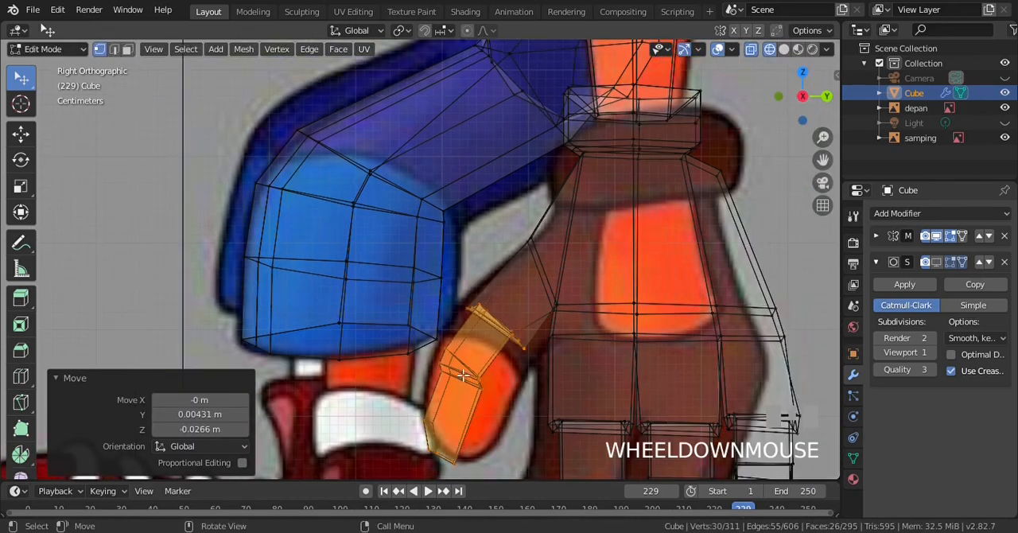
key("a")
key("a")
In wireframe, box-select the narrow edge bands at the thumb's middle joint and delete the faces between the two thumb segments
left_click(114, 49)
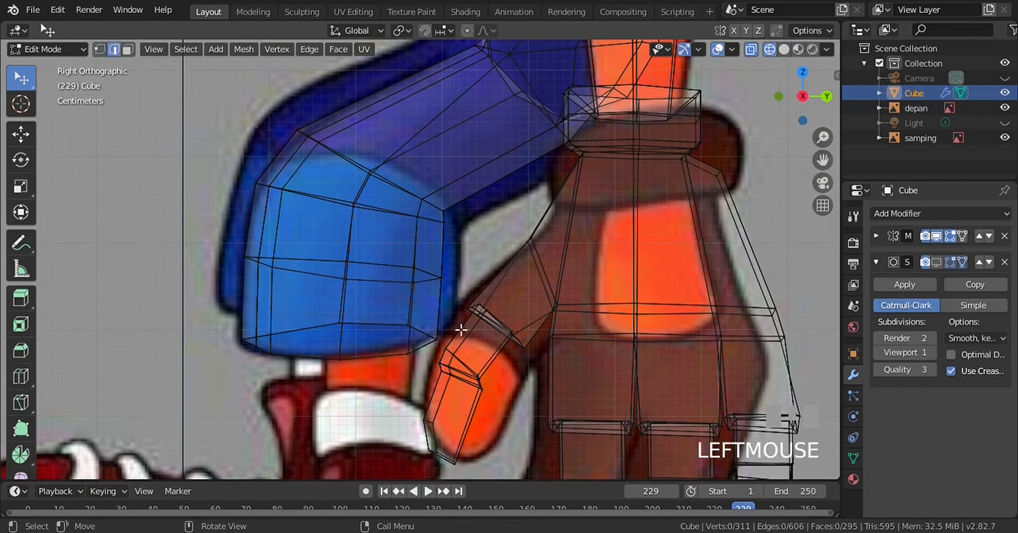
key("z")
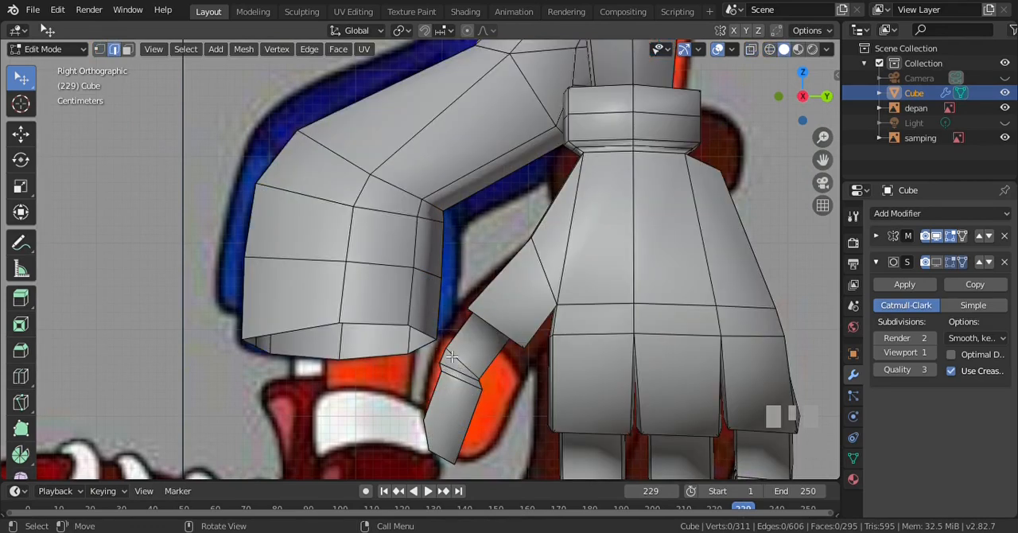
key("z")
key("KP_4")
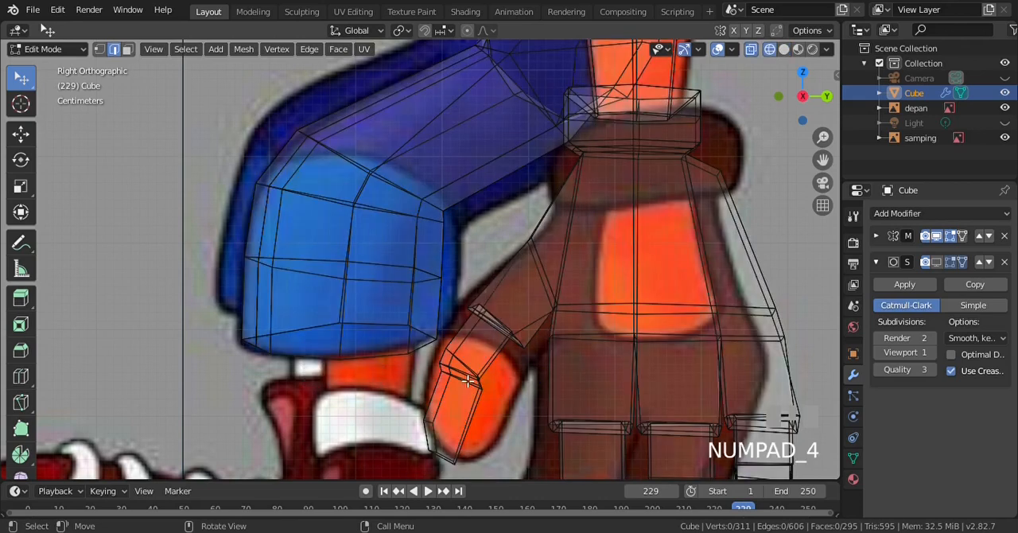
key("b")
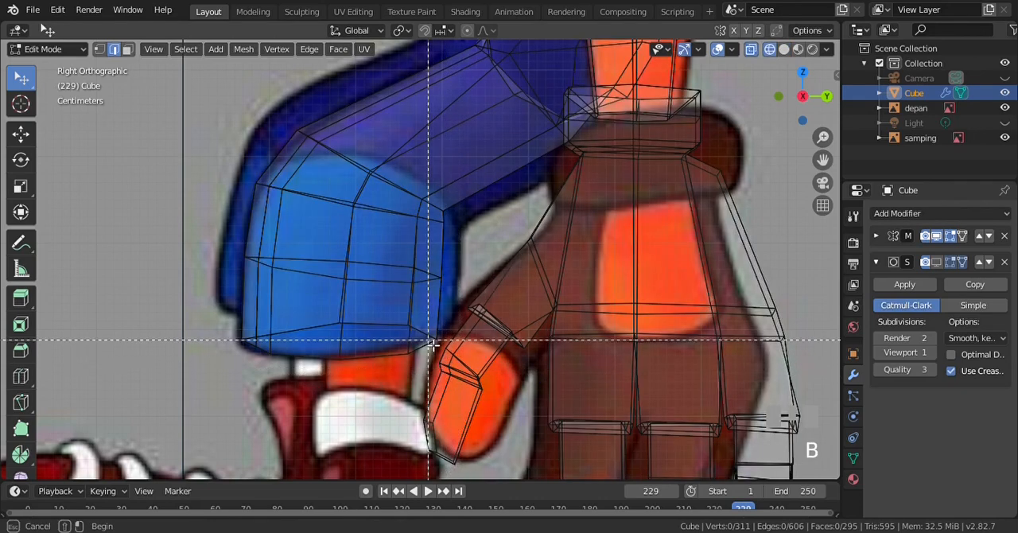
left_click_drag(431, 342, 494, 407)
key("ctrl+z")
key("ctrl+KP_2")
scroll(477, 390, "up", 3)
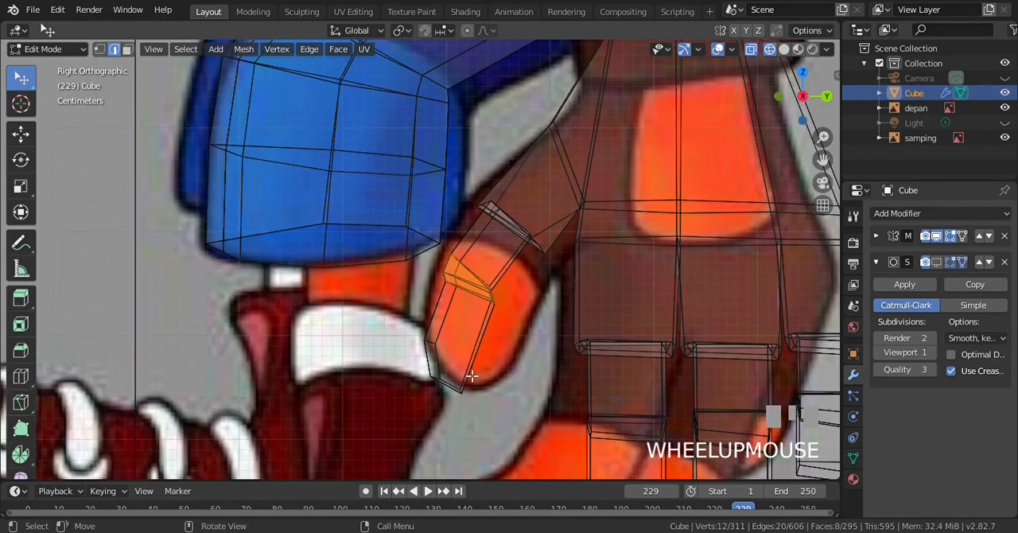
scroll(473, 375, "up", 2)
key("Delete")
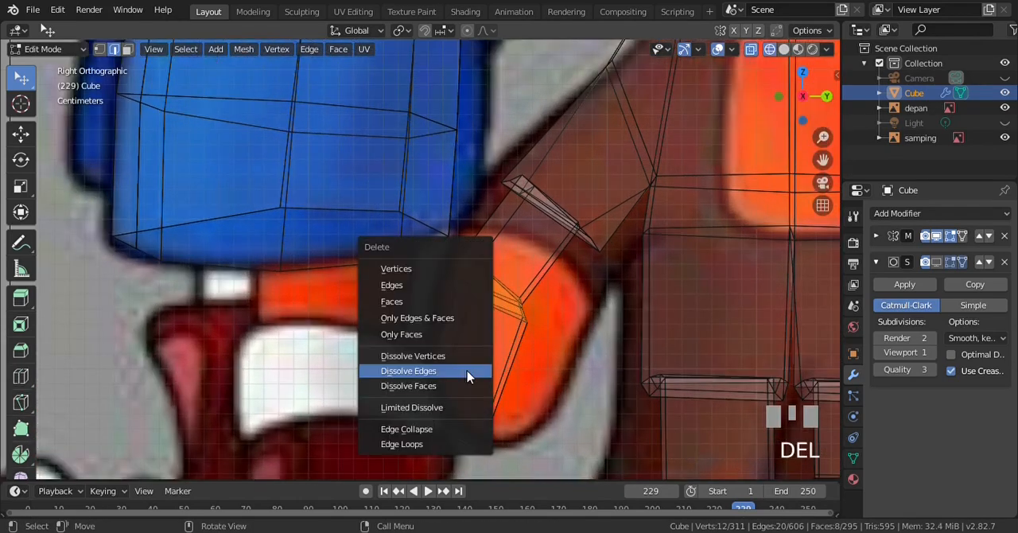
key("Up")
key("Up")
key("Up")
key("Up")
key("Up")
key("Down")
key("Return")
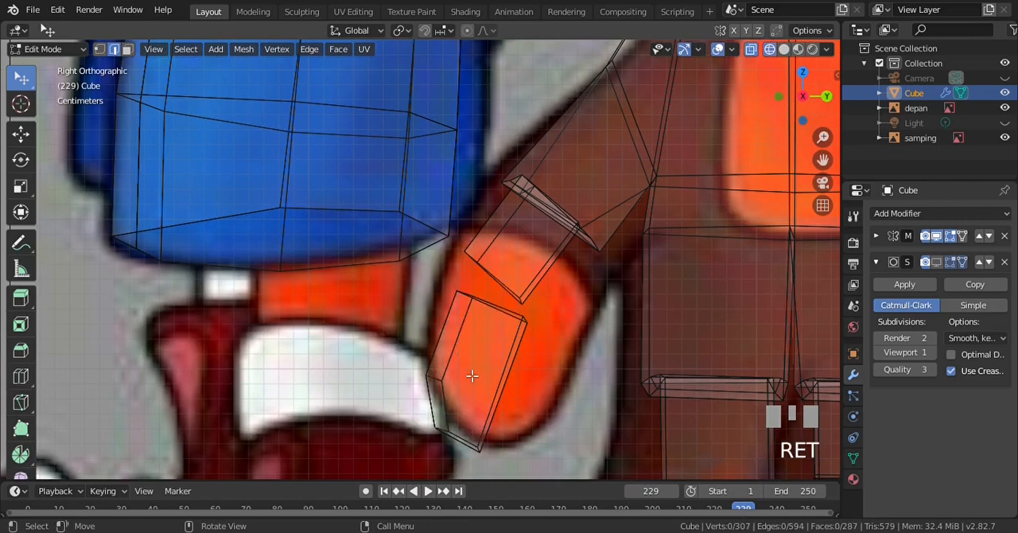
In solid shading, merge the detached thumb tip's outer front corner vertex into the matching corner of the upper thumb segment, using At Last
left_click(100, 49)
key("z")
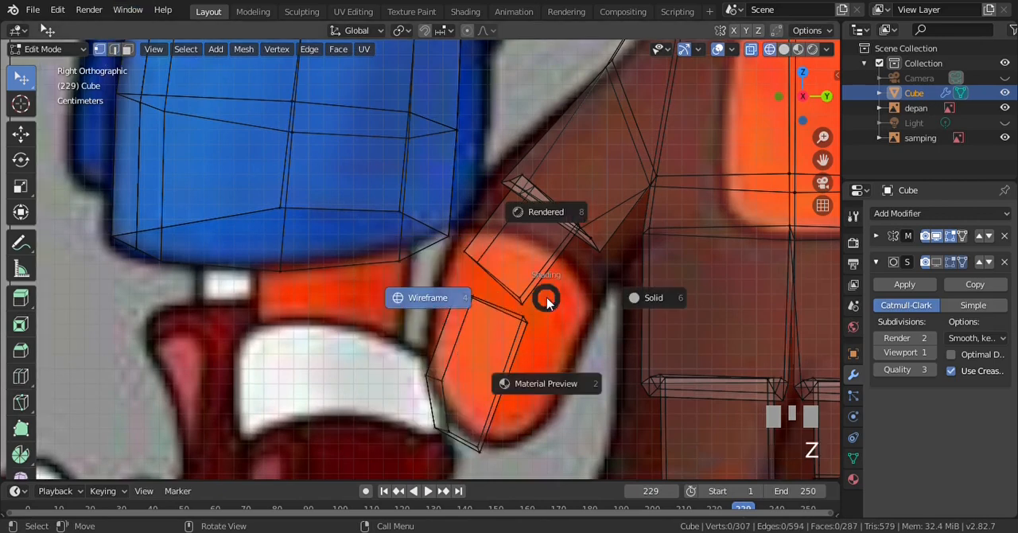
left_click(636, 309)
key("KP_4")
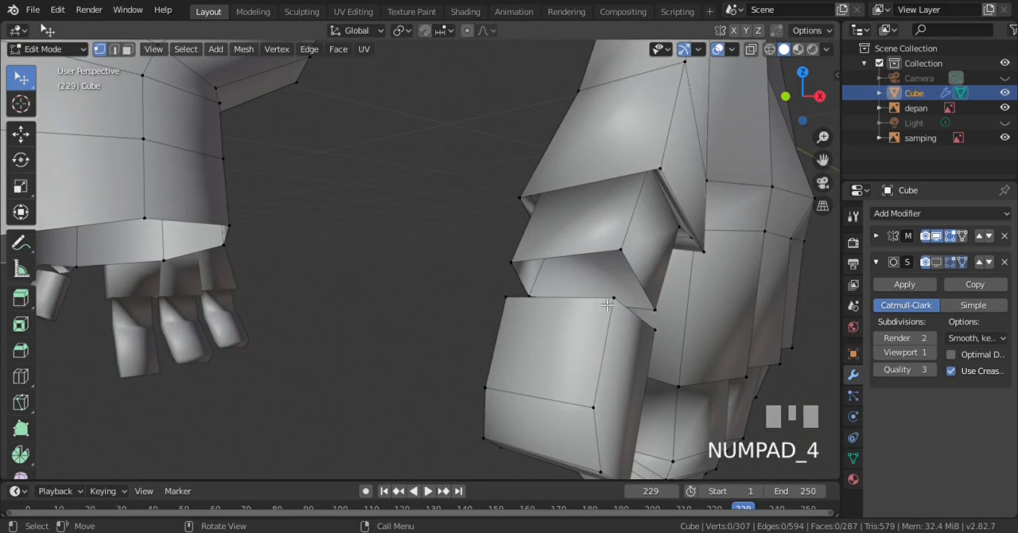
left_click(615, 291)
left_click(628, 251, "shift")
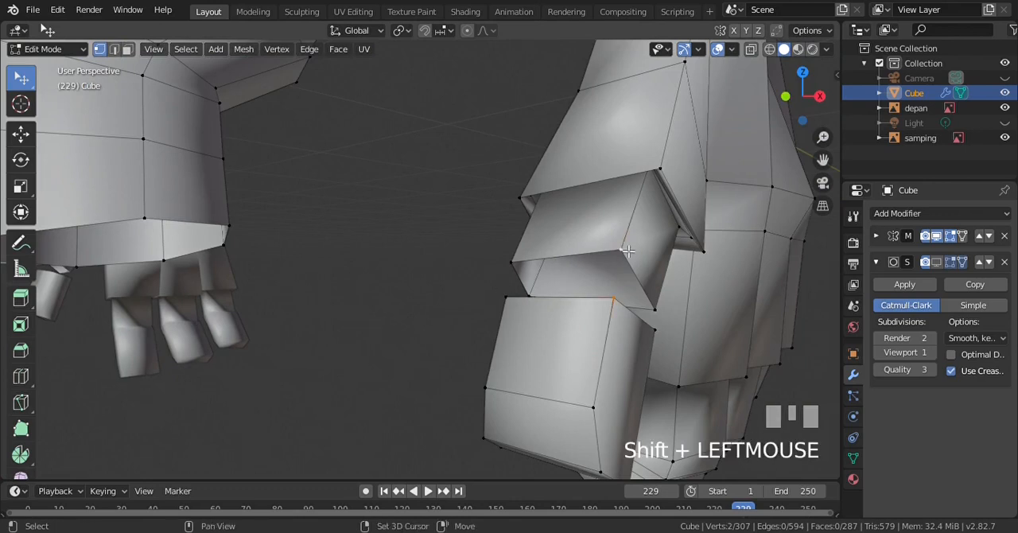
key("alt+m")
left_click(639, 301)
key("a")
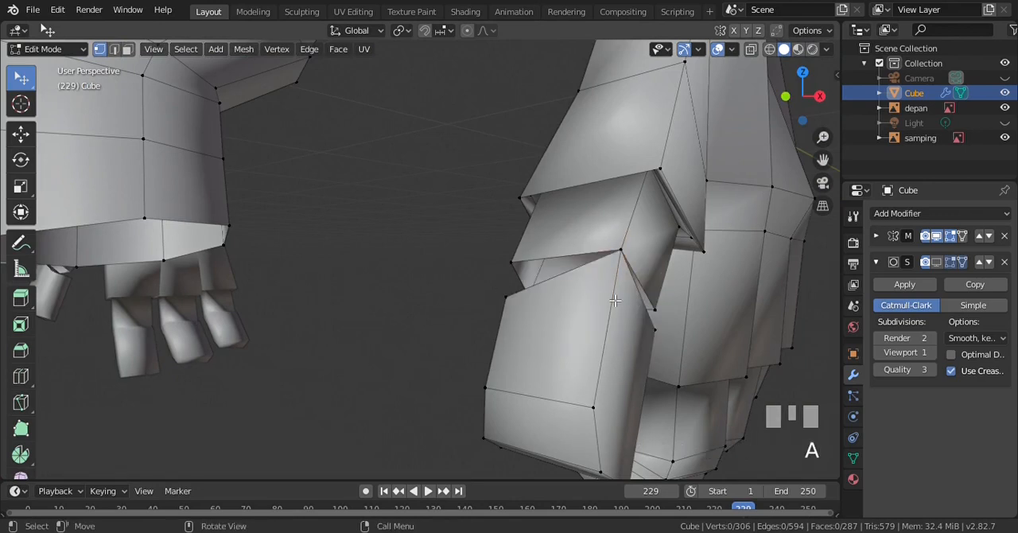
Merge the thumb tip's inner front corner vertex into the upper segment's matching vertex, and clear the selection
left_click(510, 300)
left_click(512, 262, "shift")
key("alt+m")
key("Return")
key("a")
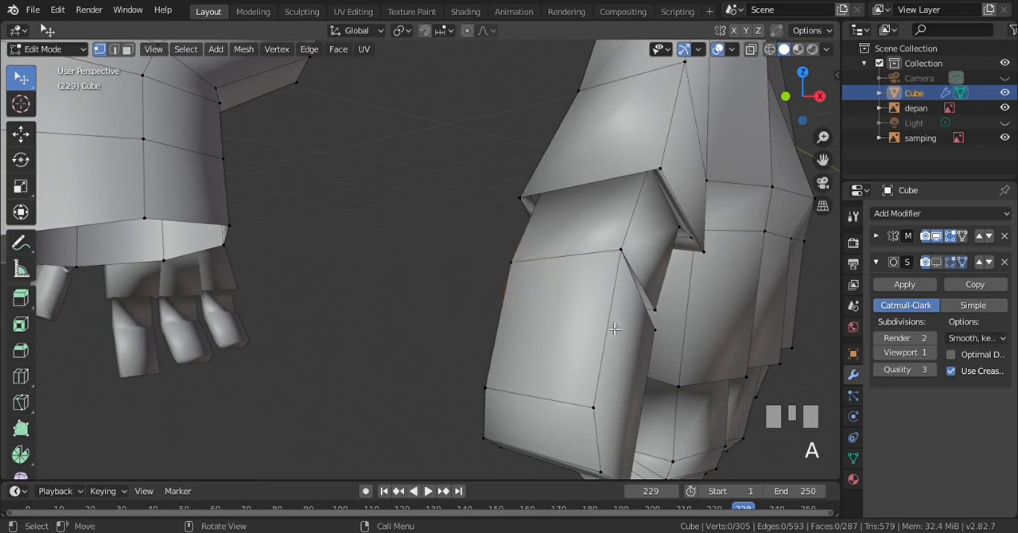
From the outer side of the hand, merge the thumb tip's palm-side corner vertex into the upper segment's corner, using At Last
key("KP_6")
key("KP_6")
left_click(577, 351)
left_click(578, 321, "shift")
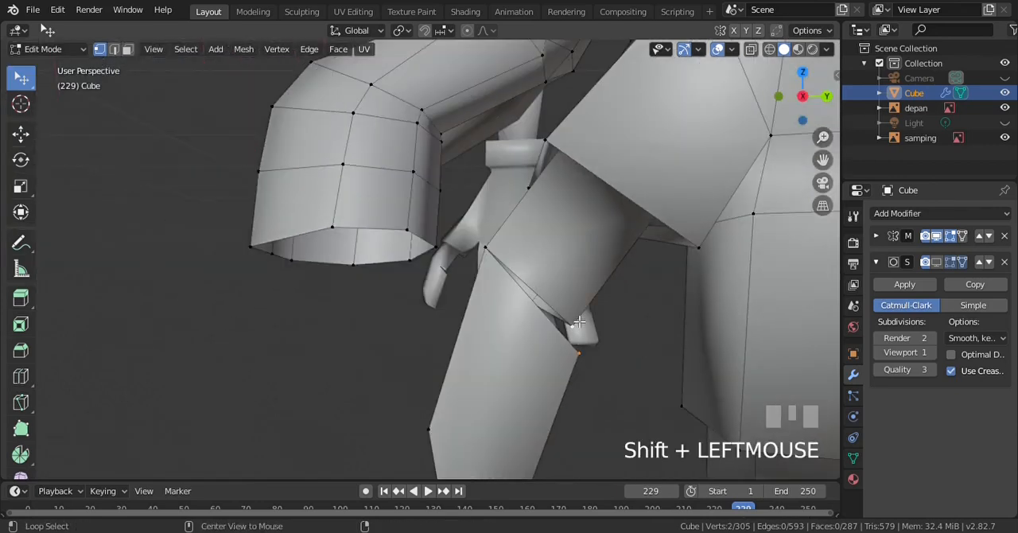
key("alt+m")
key("Return")
On the opposite side of the hand, merge the thumb tip's remaining open corner into the upper segment with At Last, and deselect everything
key("KP_4")
key("KP_4")
key("KP_4")
key("KP_4")
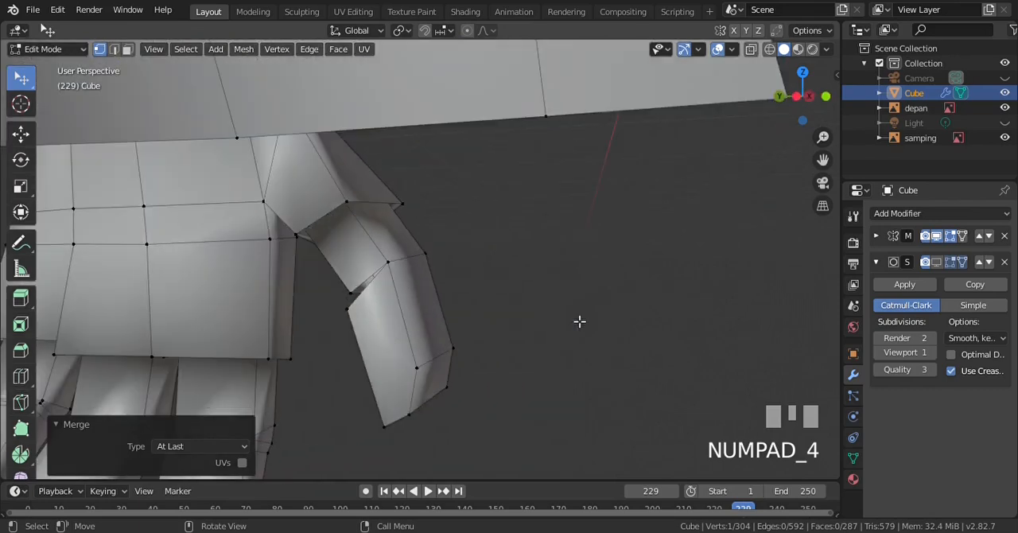
left_click(348, 304)
left_click(356, 292, "shift")
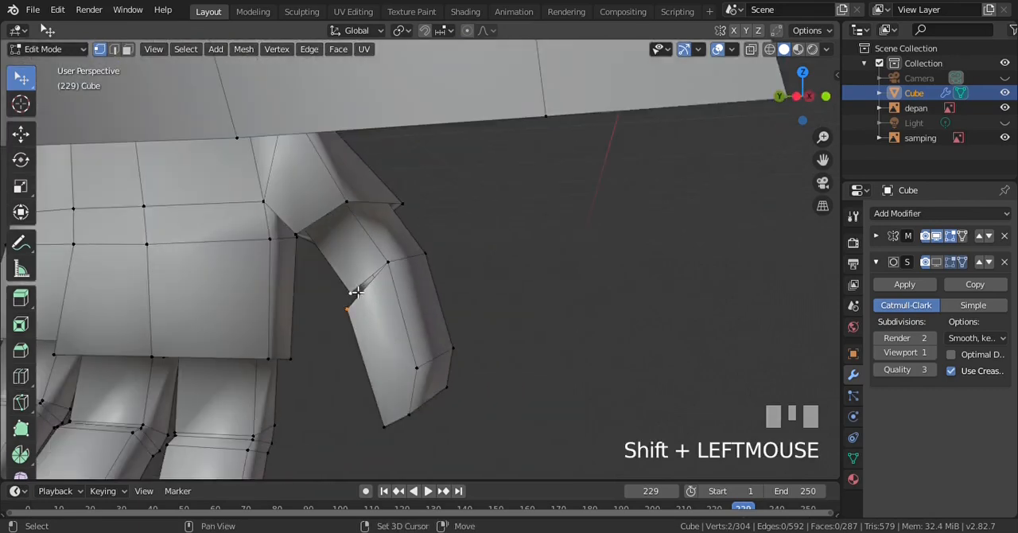
key("alt+m")
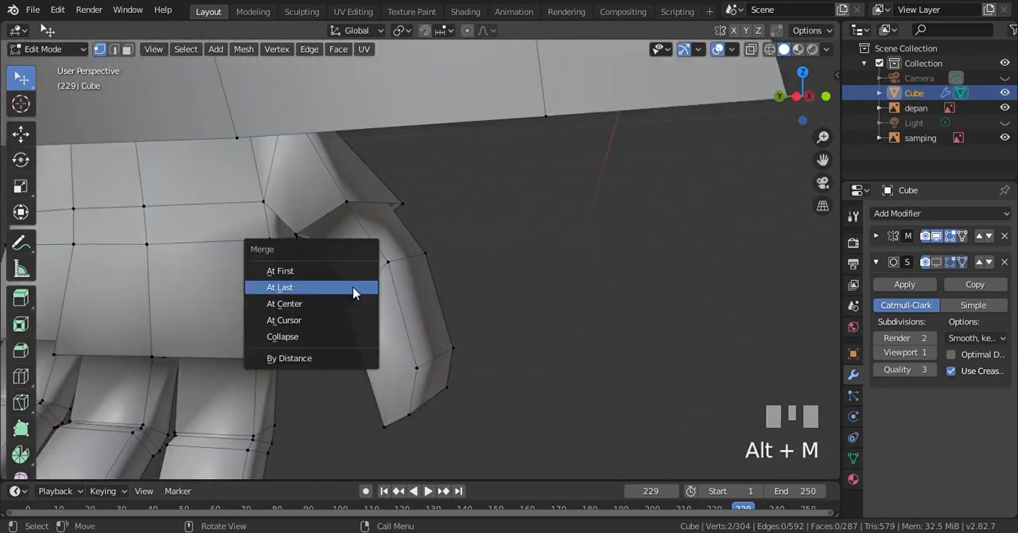
key("Return")
key("a")
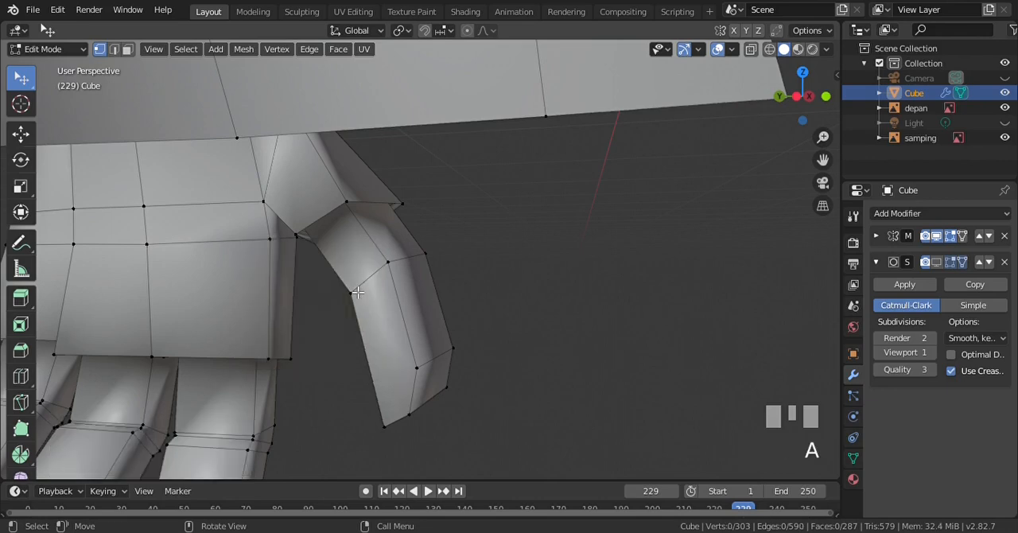
In the right orthographic wireframe view, select the thumb tip's lower vertices and move them up and inward inside the reference outline
key("KP_3")
scroll(540, 397, "down", 4)
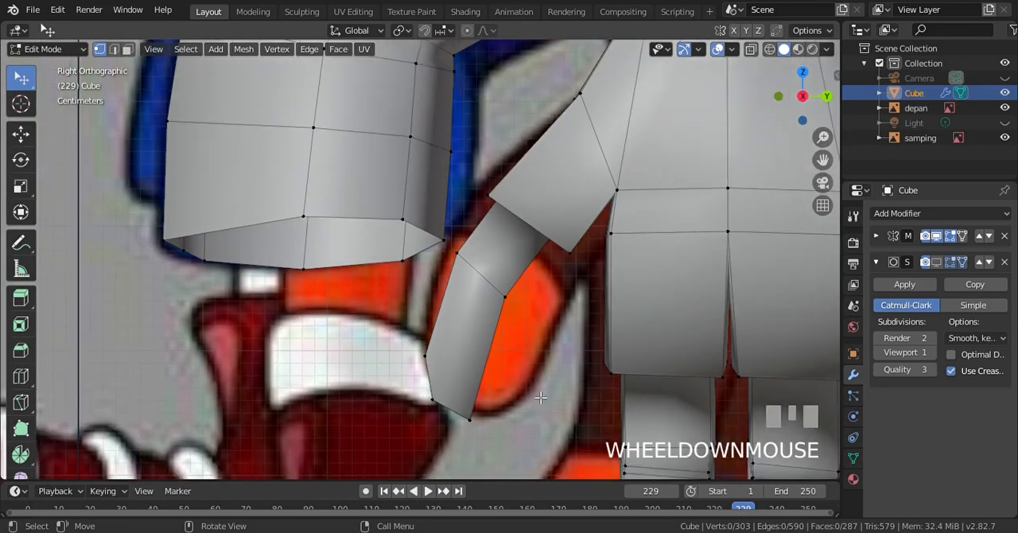
key("z")
key("b")
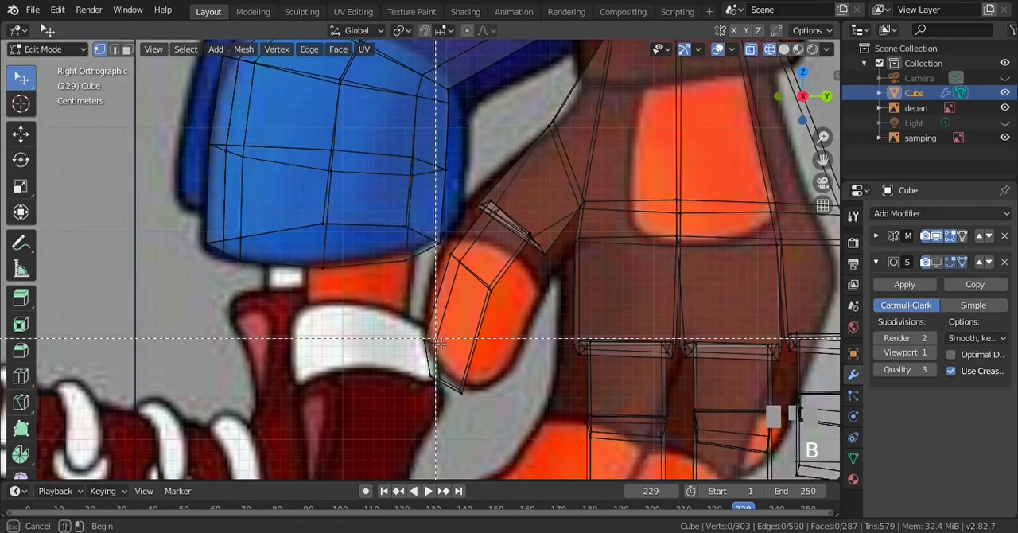
left_click_drag(391, 317, 497, 398)
key("g")
left_click(498, 373)
key("alt+a")
Widen the thumb by moving the palm-side vertex pairs at its bend and at its tip toward the palm
key("b")
left_click_drag(476, 271, 505, 322)
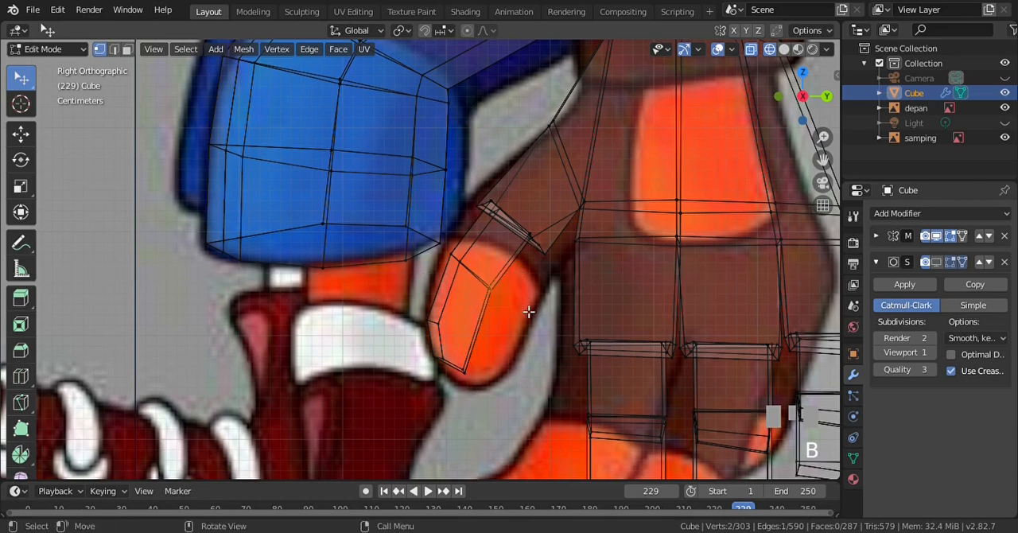
key("g")
left_click(556, 315)
key("alt+a")
key("b")
left_click_drag(462, 357, 495, 388)
key("g")
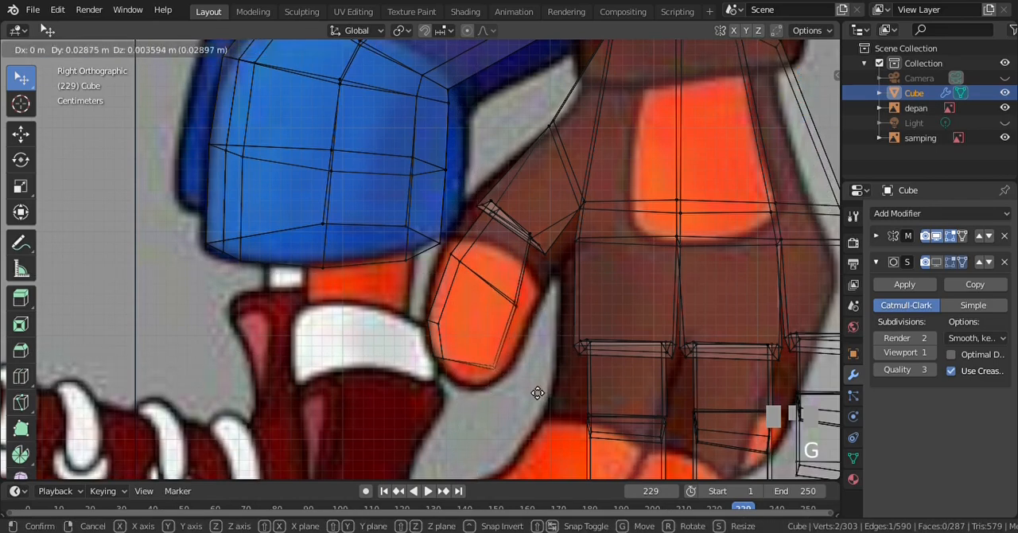
left_click(531, 387)
key("alt+a")
Fine-tune the positions of the palm-side vertices at the thumb's bend and tip against the reference outline
key("b")
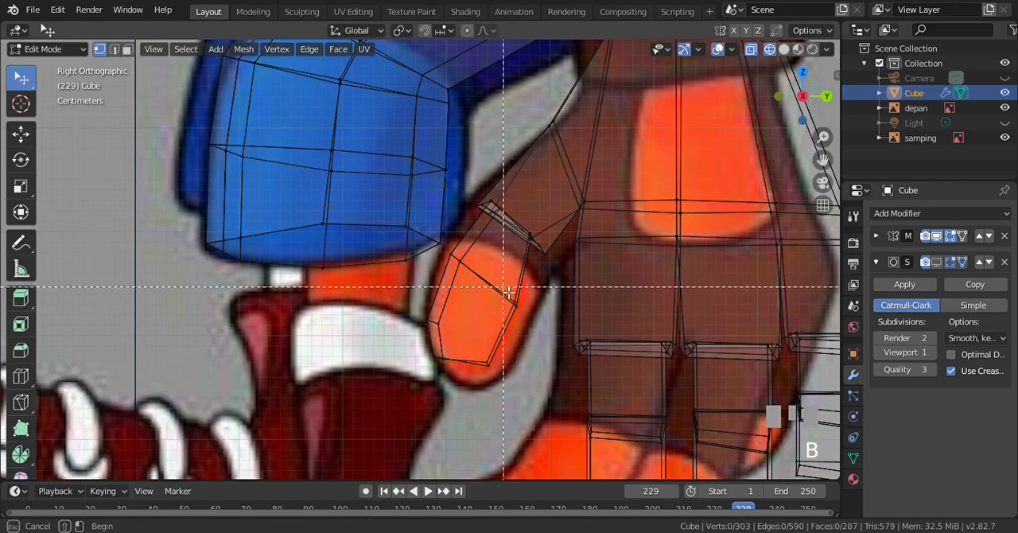
key("g")
left_click(529, 307)
key("alt+a")
key("b")
left_click_drag(480, 353, 508, 383)
key("g")
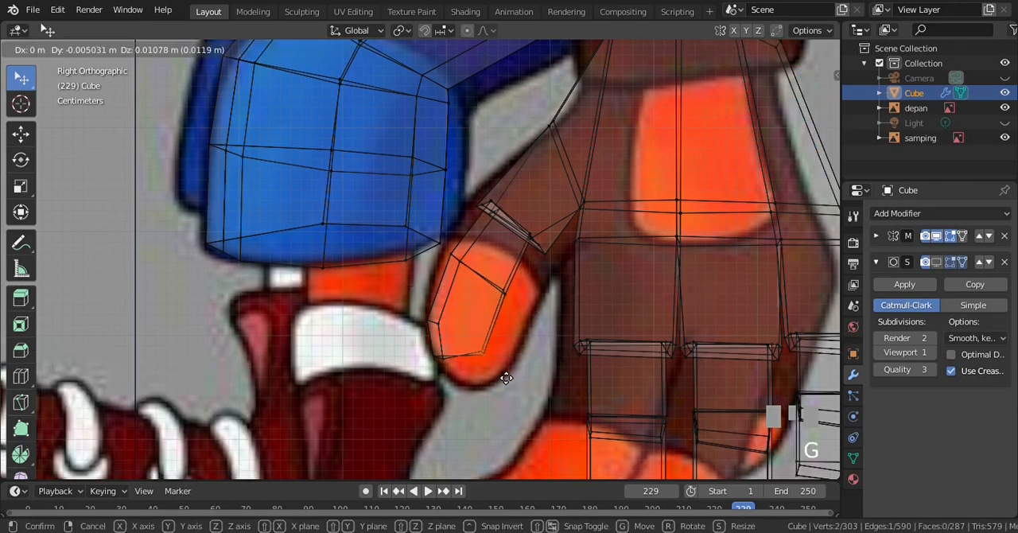
left_click(522, 321)
key("alt+a")
Select the palm-side vertices of the thumb's base rim and move them about 0.015 m on Y and -0.004 m on Z
scroll(554, 289, "up", 1)
key("b")
left_click_drag(500, 205, 584, 282)
key("g")
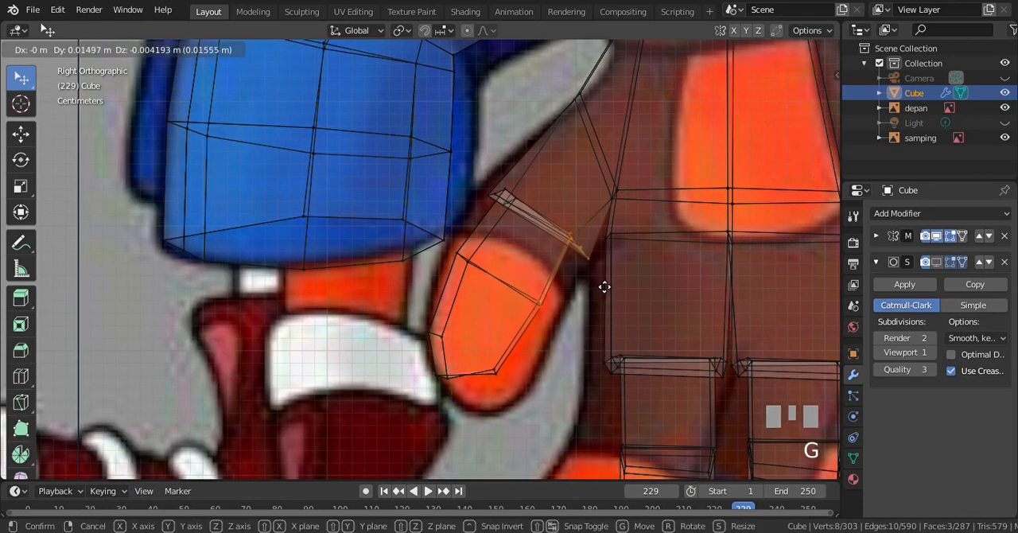
left_click(603, 284)
key("alt+a")
Move the palm-side vertices at the thumb's tip down and toward the palm to widen the tip, and deselect them
key("b")
left_click_drag(488, 357, 532, 397)
key("g")
left_click(535, 389)
key("alt+a")
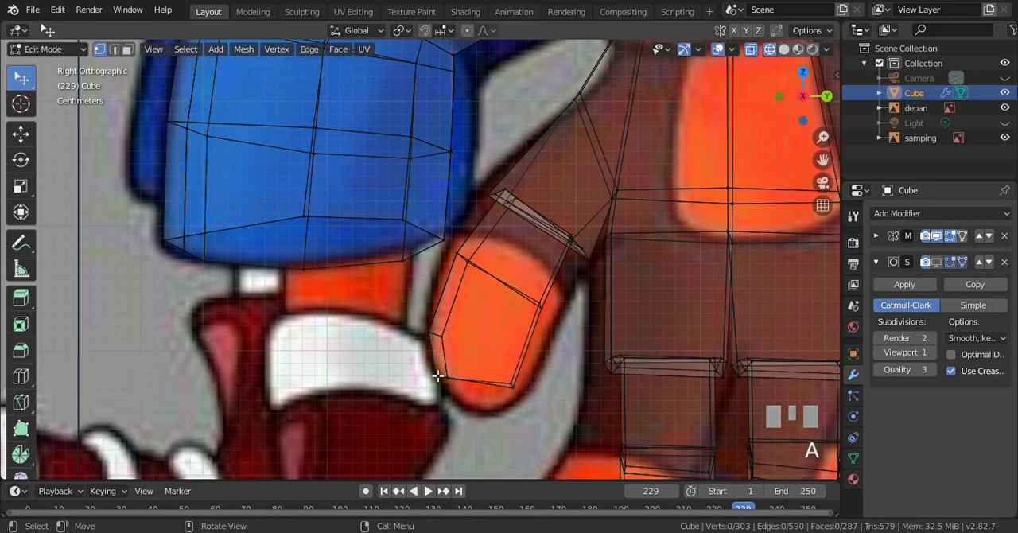
Lower the front and palm-side vertex pairs at the thumb's end so the tip reaches the bottom of the reference thumb
key("b")
left_click_drag(423, 360, 463, 390)
key("g")
left_click(484, 401)
key("alt+a")
key("b")
left_click_drag(500, 383, 537, 411)
key("g")
left_click(524, 425)
key("alt+a")
Select the thumb's end segment from the bend to the tip and move it 0.00898 m on Y and 0.011 m on Z
scroll(503, 302, "up", 1)
key("b")
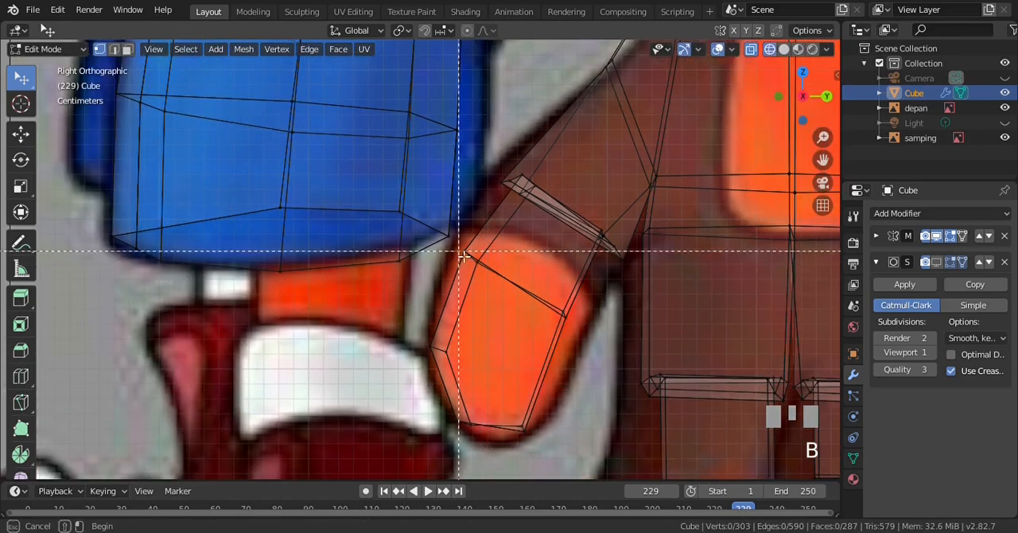
left_click_drag(427, 249, 632, 457)
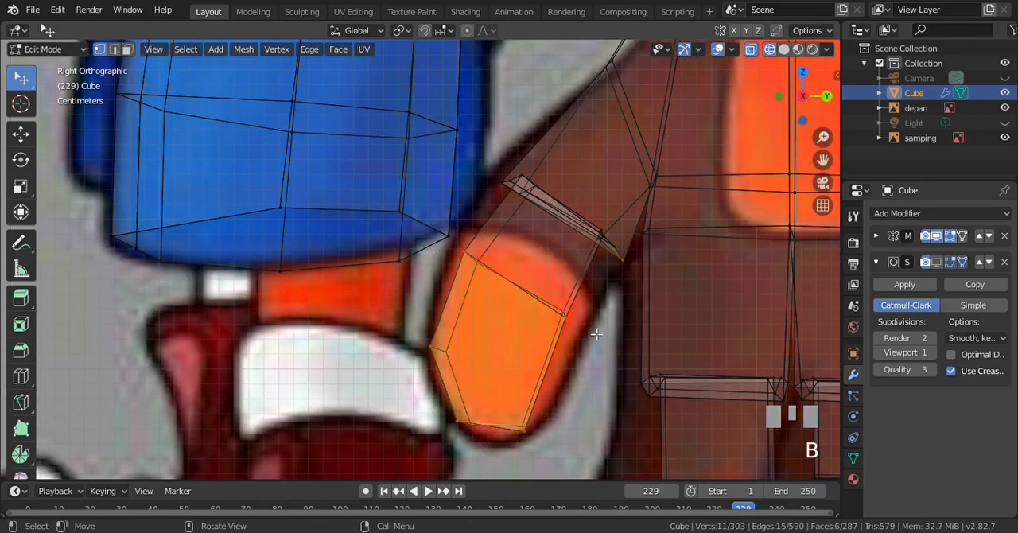
left_click(127, 49)
left_click(100, 48)
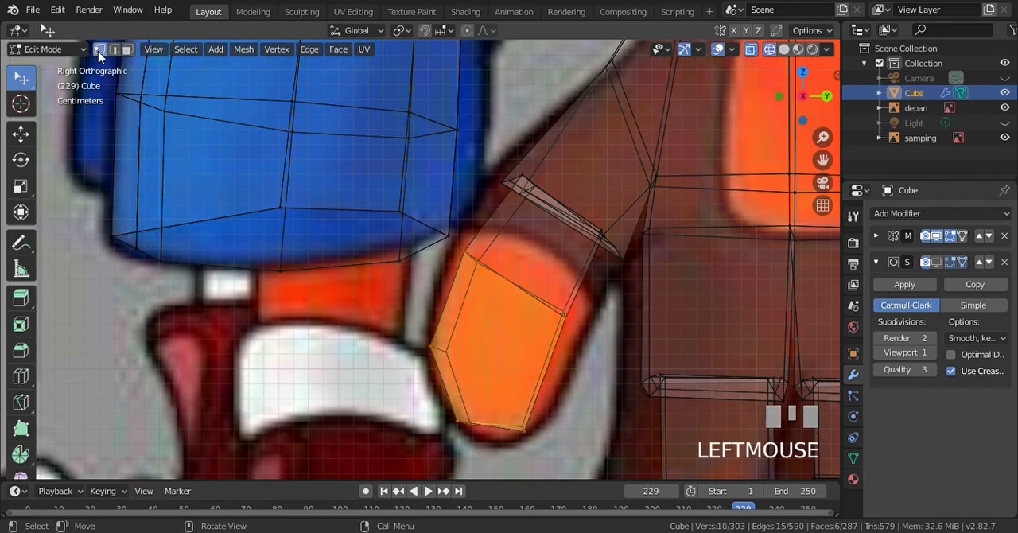
key("g")
left_click(552, 293)
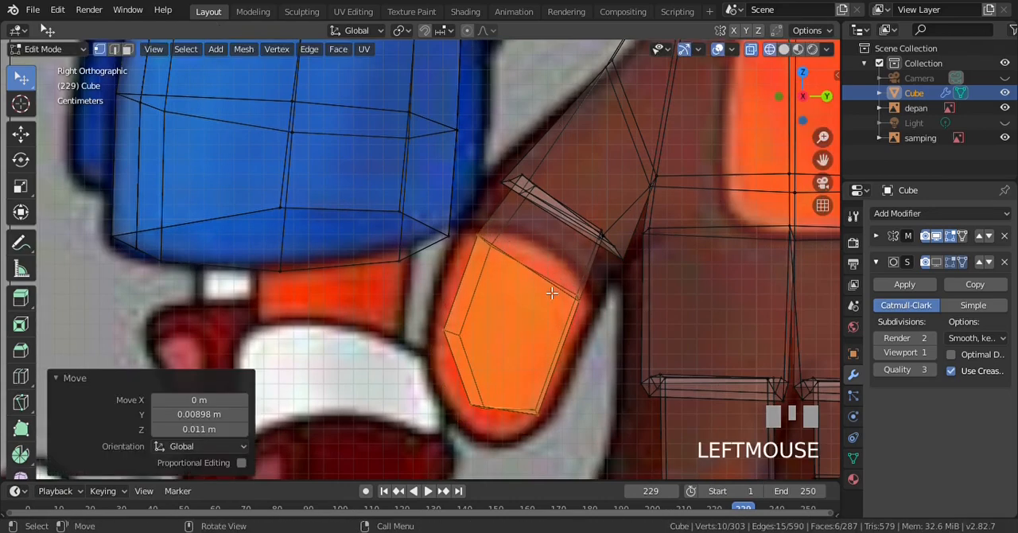
Select the whole thumb base rim, move it -0.0145 m on Y and -0.0205 m on Z, and deselect everything
key("a")
key("b")
left_click_drag(488, 154, 617, 256)
key("b")
left_click_drag(595, 225, 636, 276)
key("g")
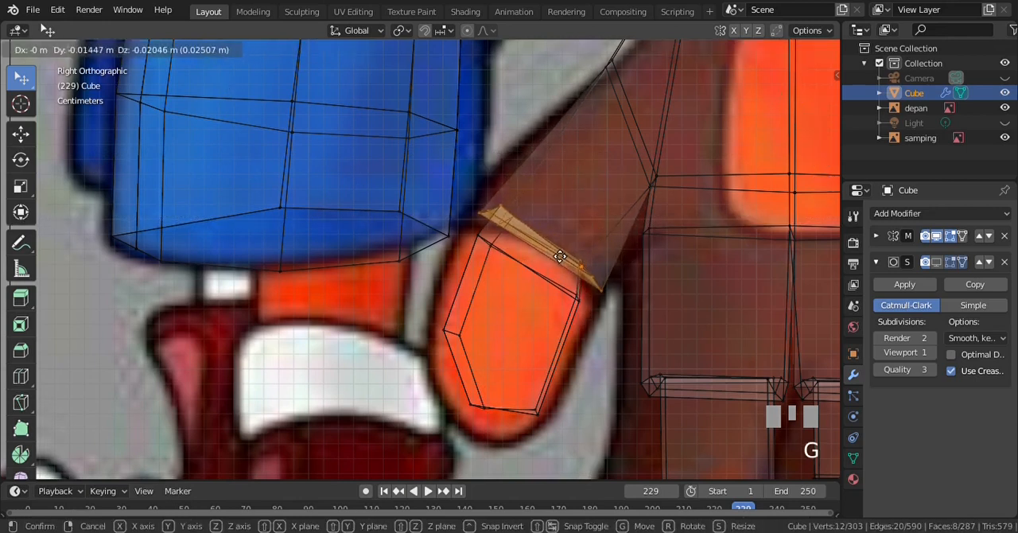
left_click(560, 256)
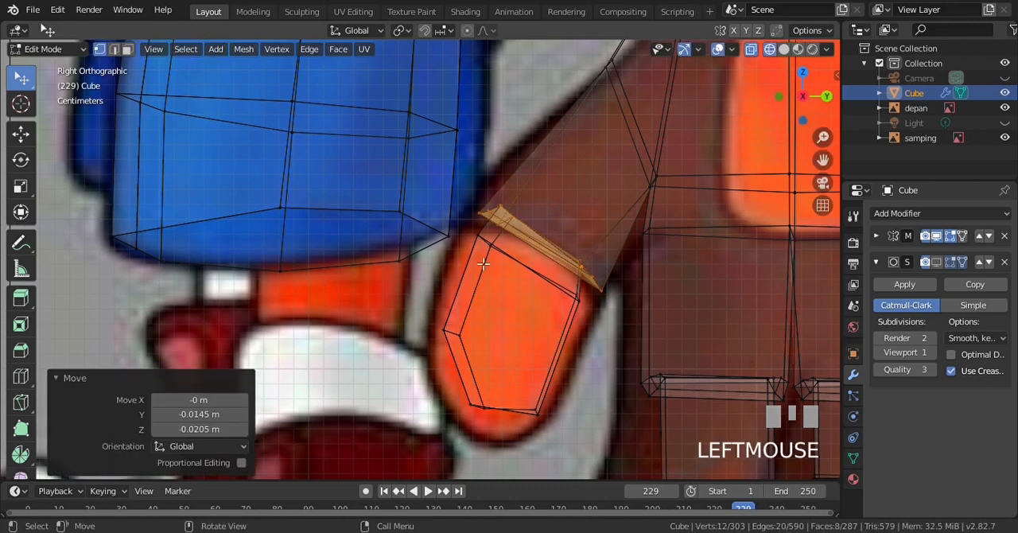
key("a")
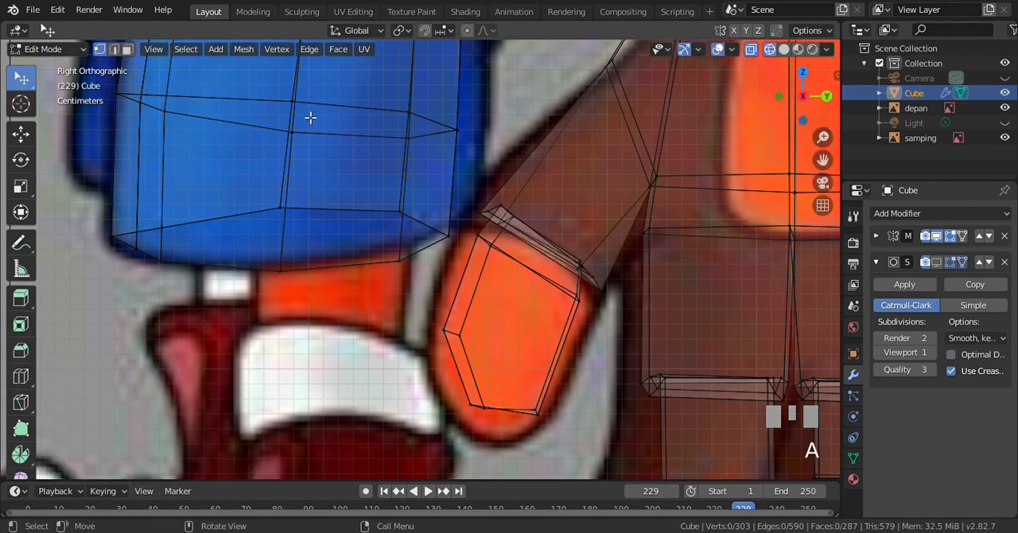
Select the edge loop at the thumb's bend and move it about 0.0025 m on Y and 0.0065 m on Z toward the rim
left_click(114, 48)
left_click(526, 275, "alt")
key("g")
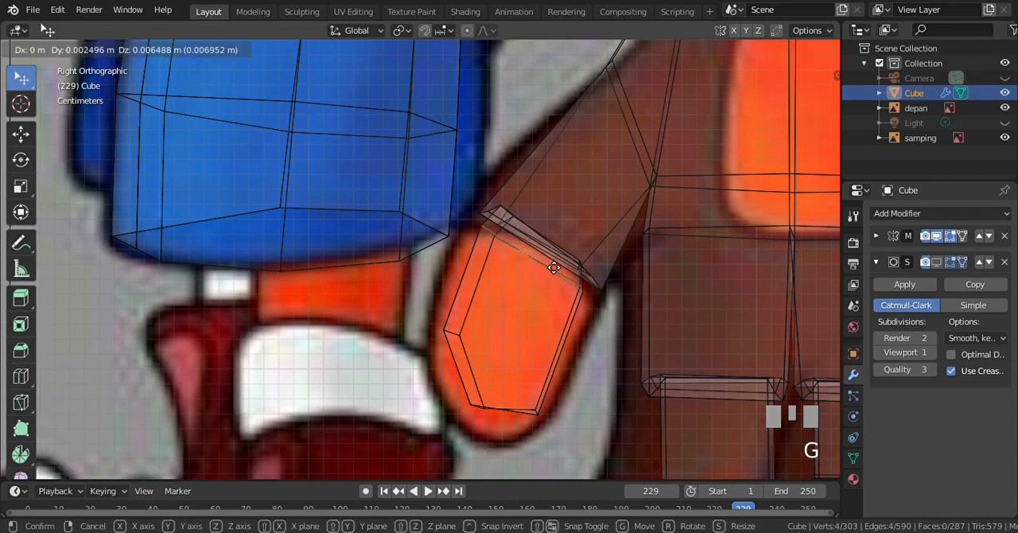
left_click(556, 267)
key("a")
Return to solid shading, turn on the Subdivision modifier's viewport display, and switch to Object Mode to show the smoothed hand
key("z")
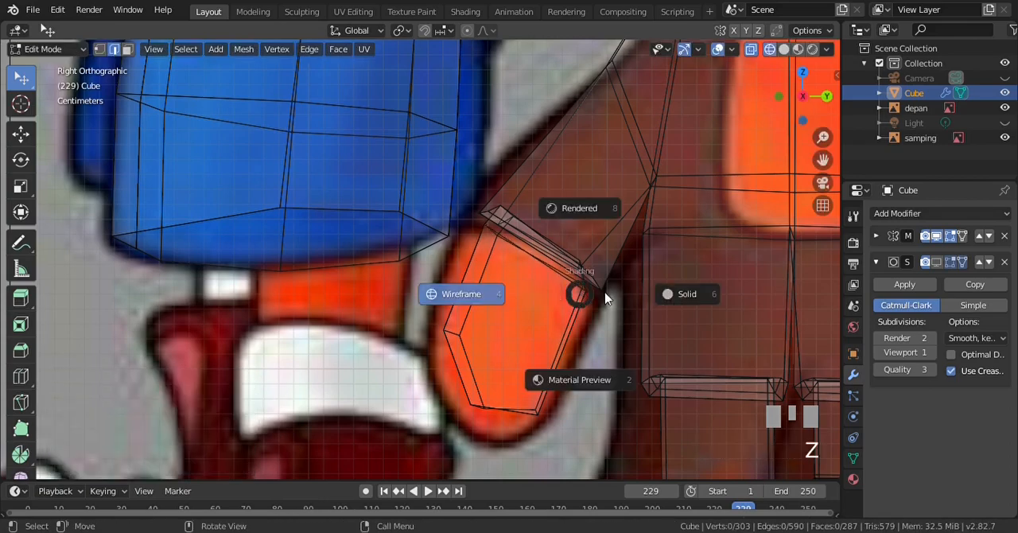
left_click(700, 291)
left_click(935, 263)
scroll(573, 318, "down", 3)
key("Tab")
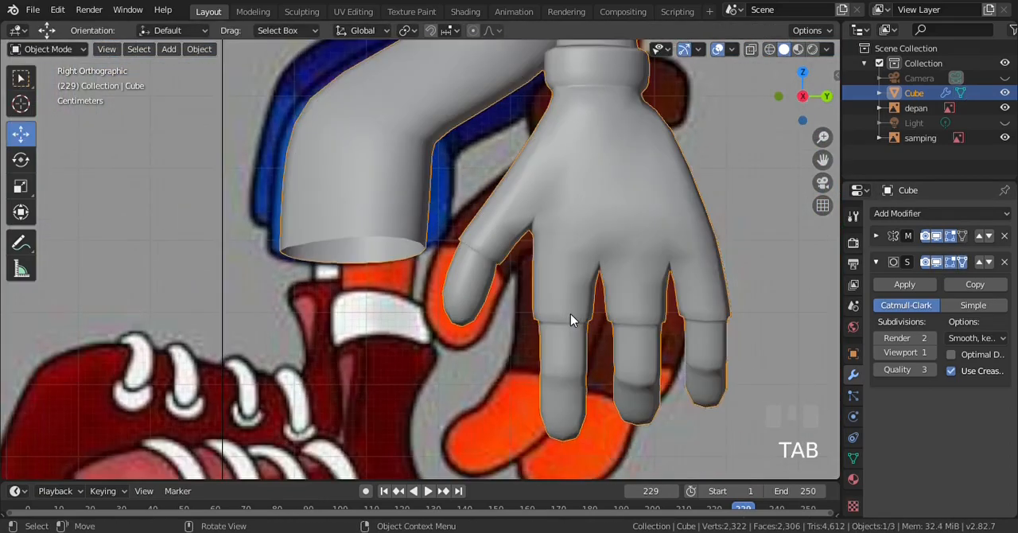
Enter Edit Mode on the body mesh, frame the hand's palm, and switch to vertex selection
scroll(573, 318, "down", 2)
key("Tab")
key("KP_1")
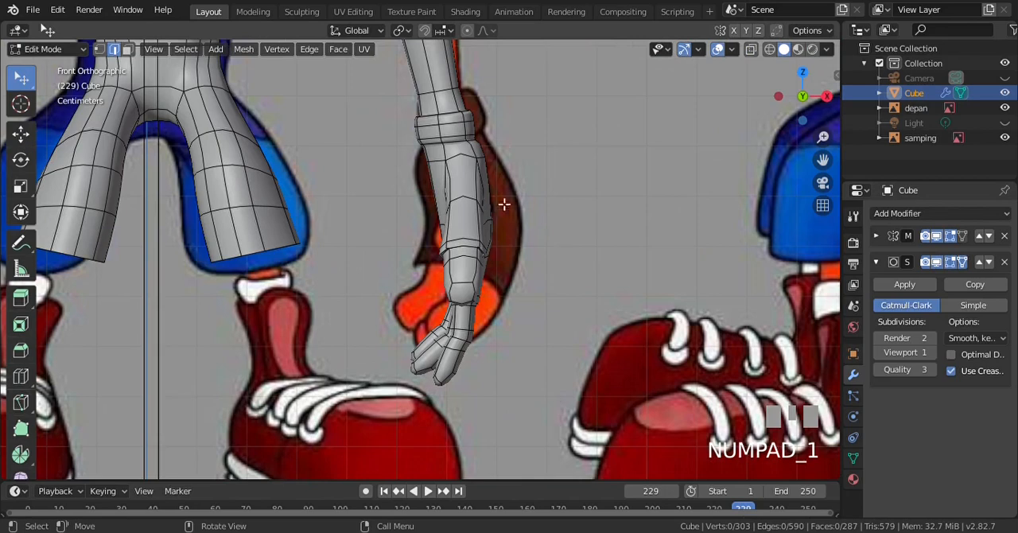
key("KP_4")
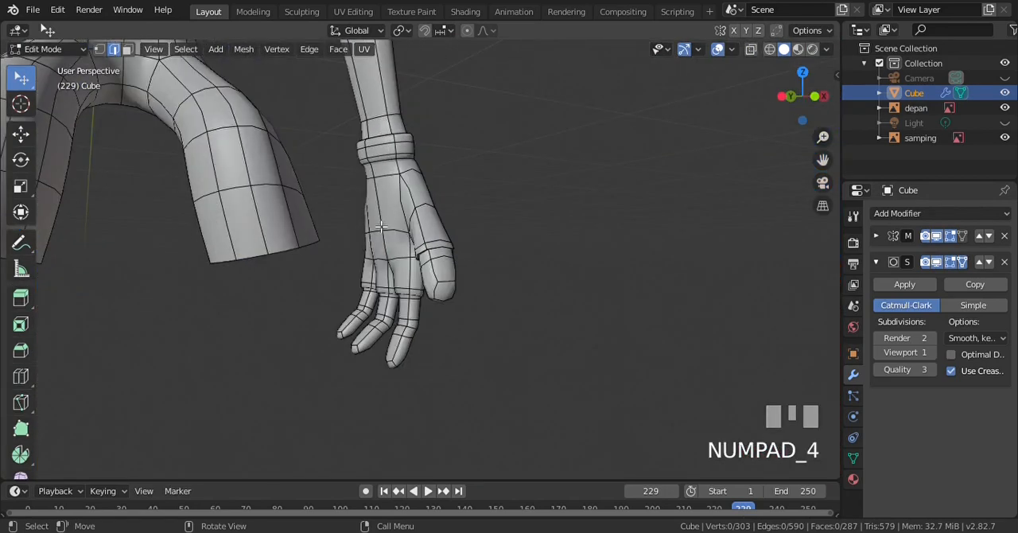
left_click(376, 200)
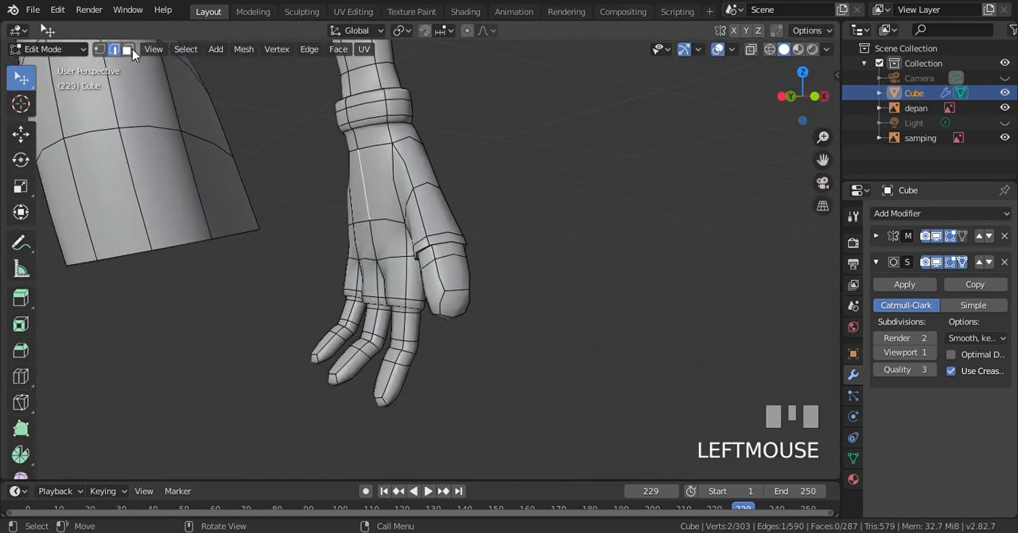
left_click(127, 48)
left_click(392, 192)
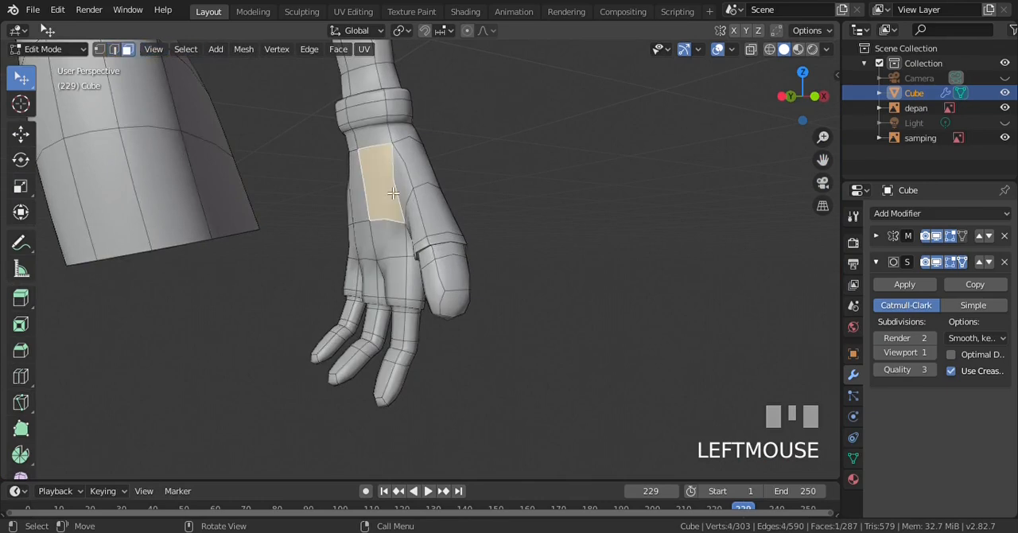
key("KP_1")
left_click(98, 49)
Select the two palm vertices nearest the thumb, move them about -0.0176 m on X, and deselect everything
key("KP_4")
left_click(402, 175)
left_click(403, 230, "shift")
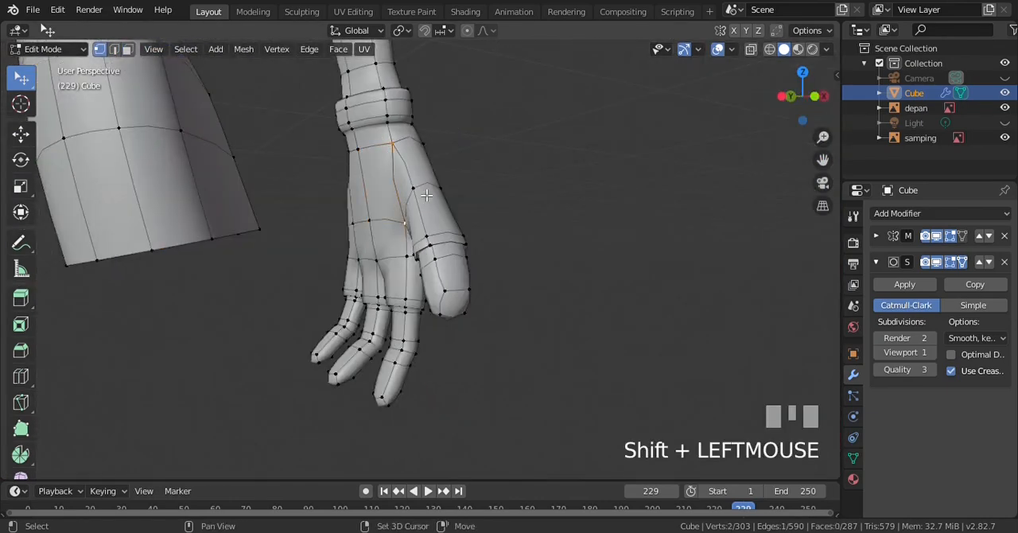
key("KP_1")
key("g")
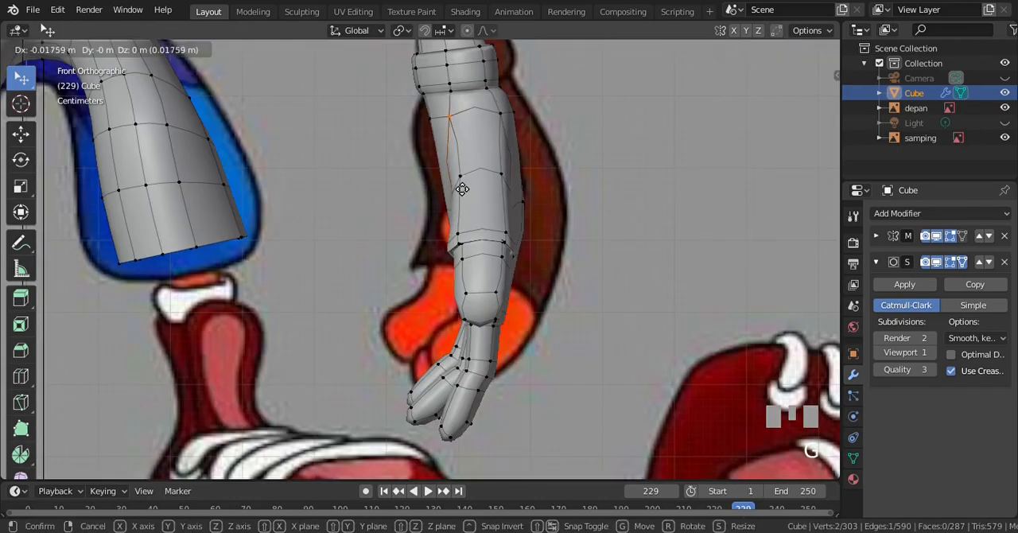
left_click(462, 189)
key("alt+a")
Select the two palm vertices of the column on the little-finger side and move them -0.0199 m on X
scroll(445, 195, "down", 2)
scroll(445, 195, "up", 1)
key("KP_4")
key("KP_4")
key("KP_4")
key("KP_4")
key("KP_4")
key("KP_4")
key("KP_4")
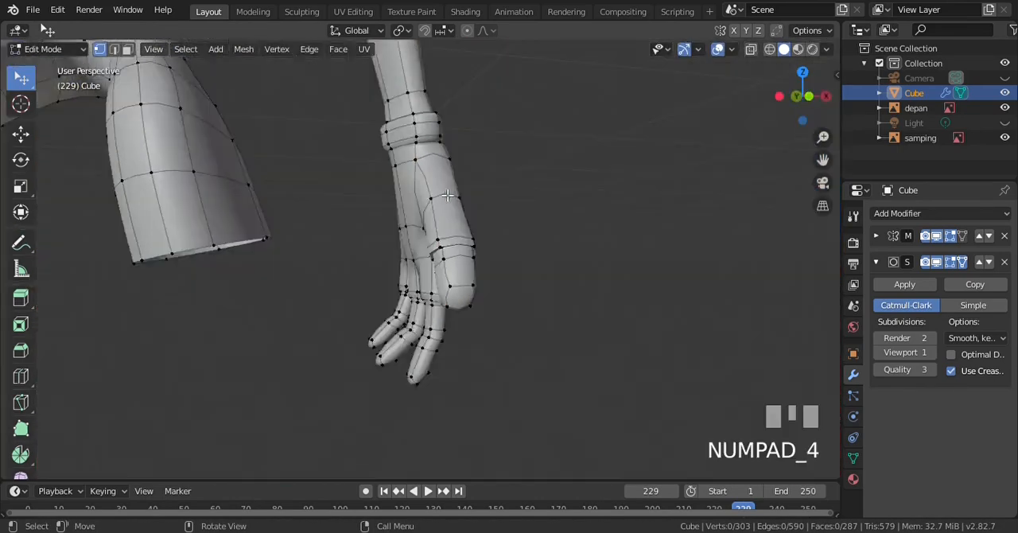
left_click(230, 151)
left_click(225, 212, "shift")
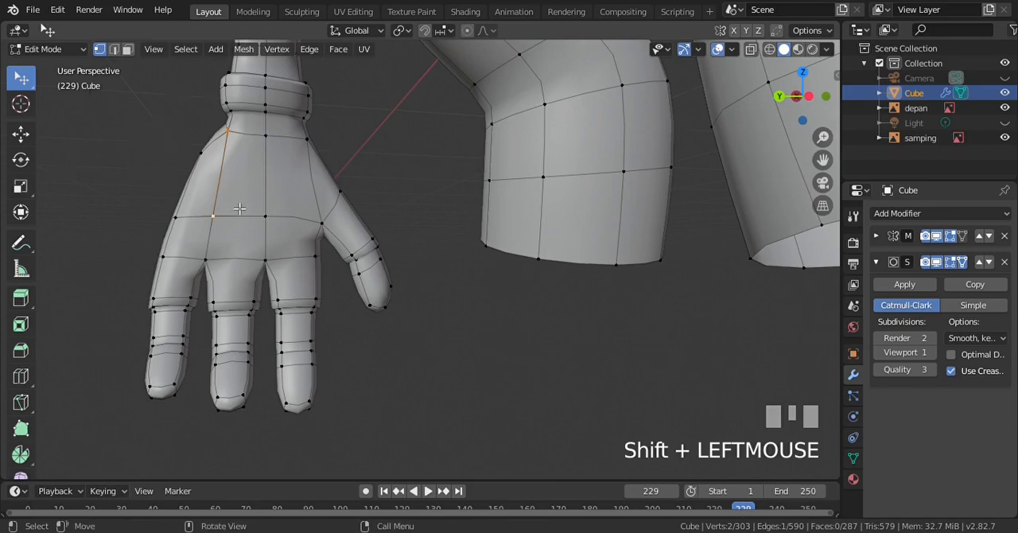
key("KP_1")
key("g")
left_click(416, 189)
scroll(435, 189, "up", 1)
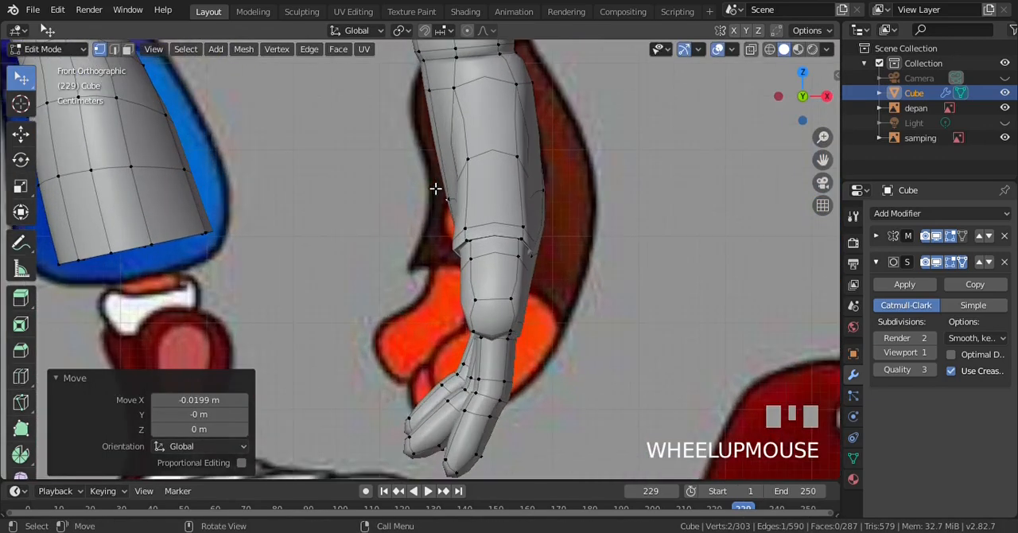
Add the palm's remaining vertices just below the wrist cuff to the selection and move them inward along X
key("KP_4")
key("KP_4")
key("KP_4")
left_click(355, 140, "shift")
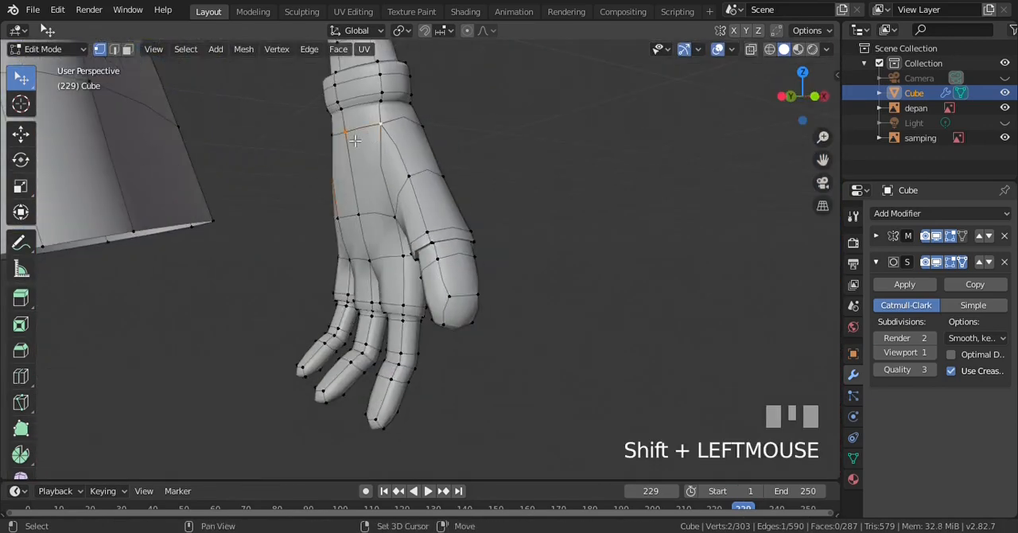
key("KP_1")
key("g")
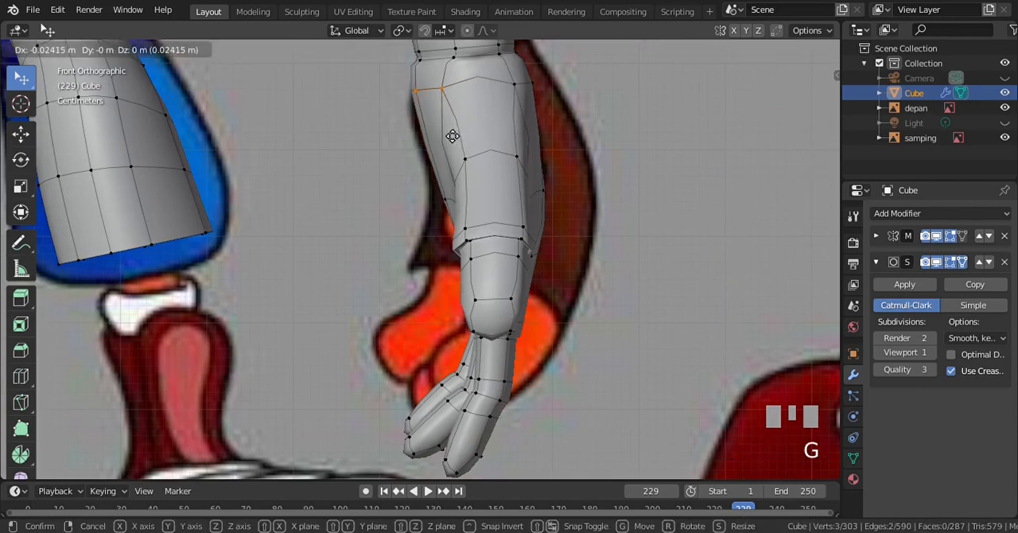
left_click(472, 136)
Examine the smoothed hand in Object Mode against the front and side reference images
scroll(445, 167, "down", 1)
key("Tab")
scroll(446, 167, "down", 1)
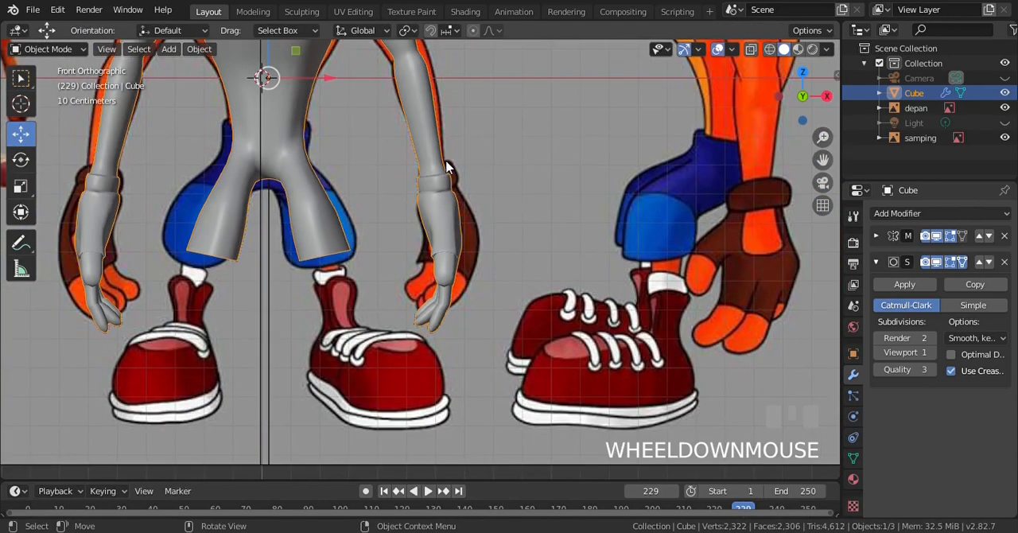
key("KP_3")
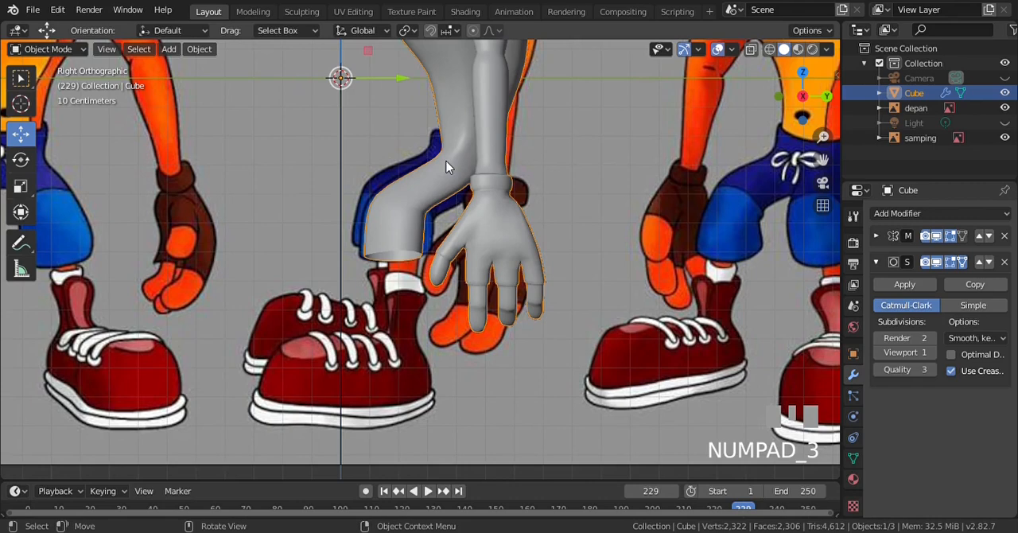
scroll(445, 167, "up", 5)
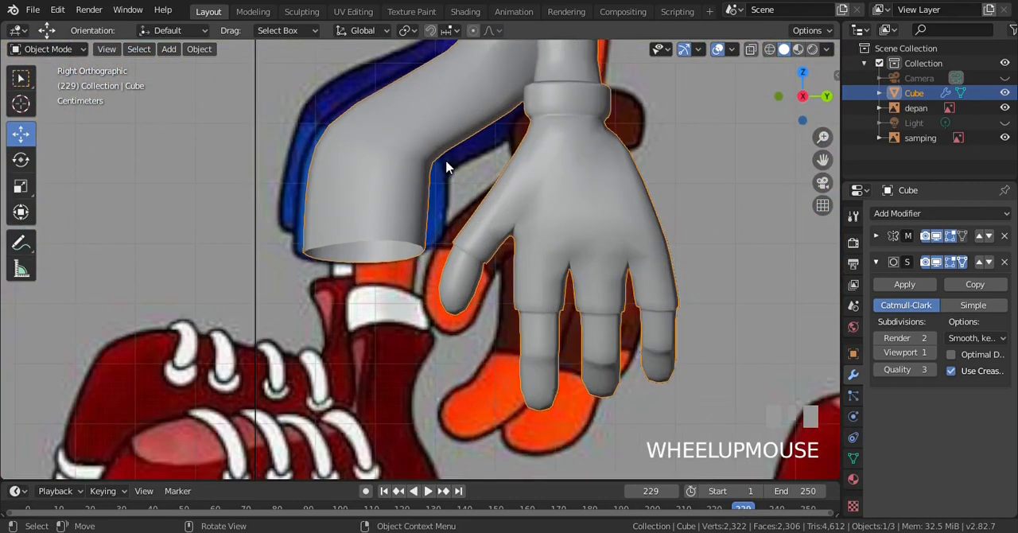
In wireframe Edit Mode, move the thumb rim's inner corner vertices 0.0158 m on Y and -0.0129 m on Z, then deselect
key("Tab")
key("z")
scroll(487, 264, "up", 2)
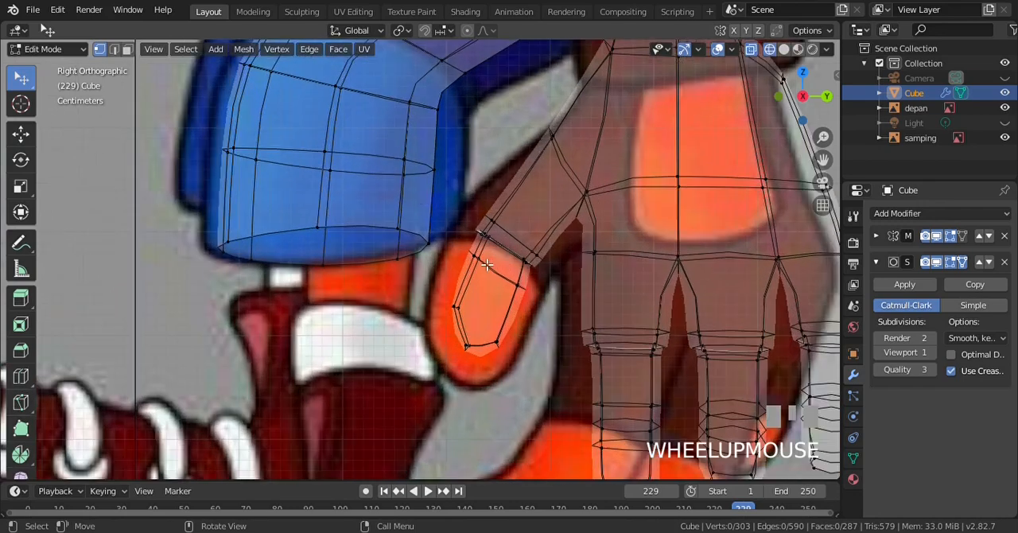
key("b")
left_click_drag(509, 238, 556, 278)
key("g")
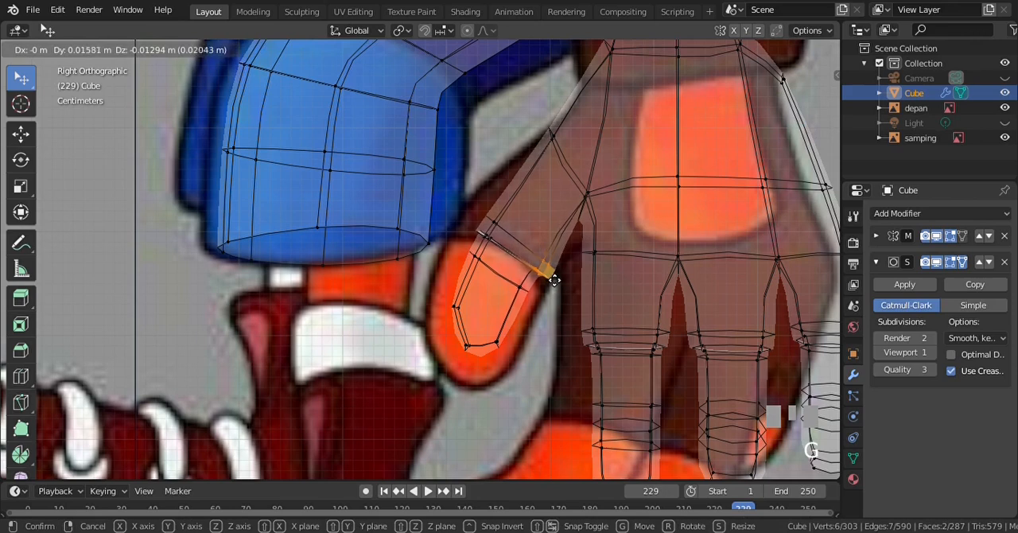
left_click(549, 276)
scroll(553, 295, "down", 3)
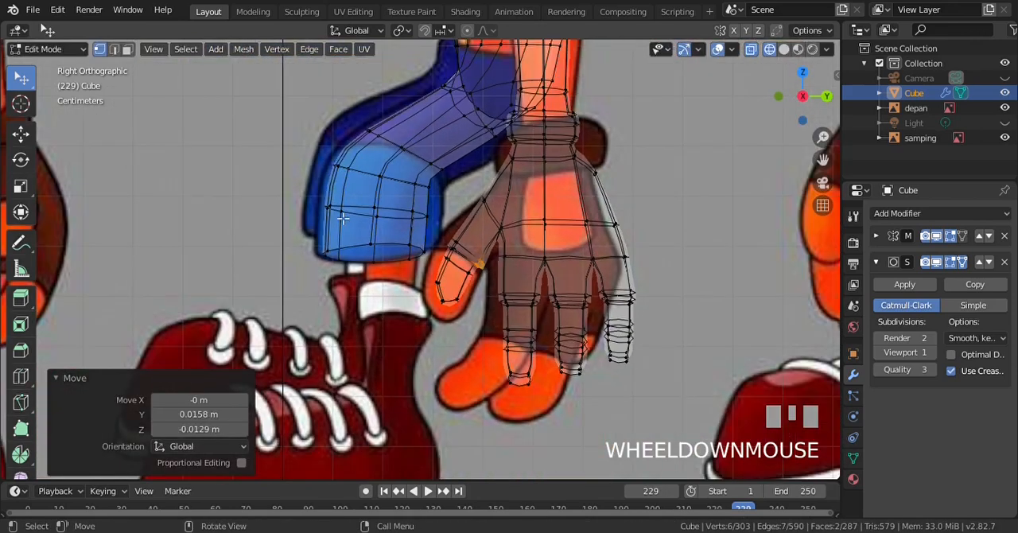
scroll(488, 238, "up", 3)
key("a")
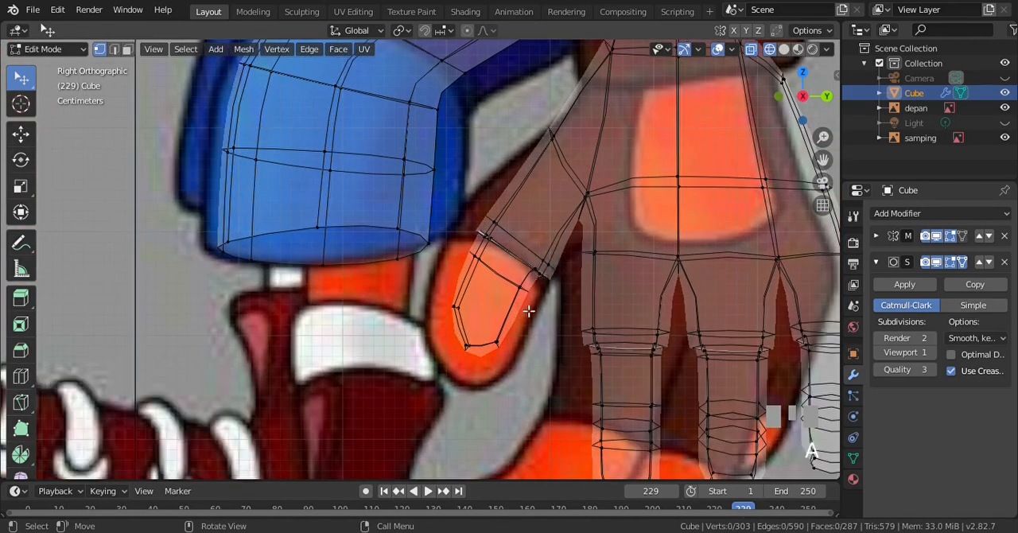
Return to solid shading, check the smoothed hand in Object Mode, and resume Edit Mode
scroll(525, 291, "down", 5)
key("z")
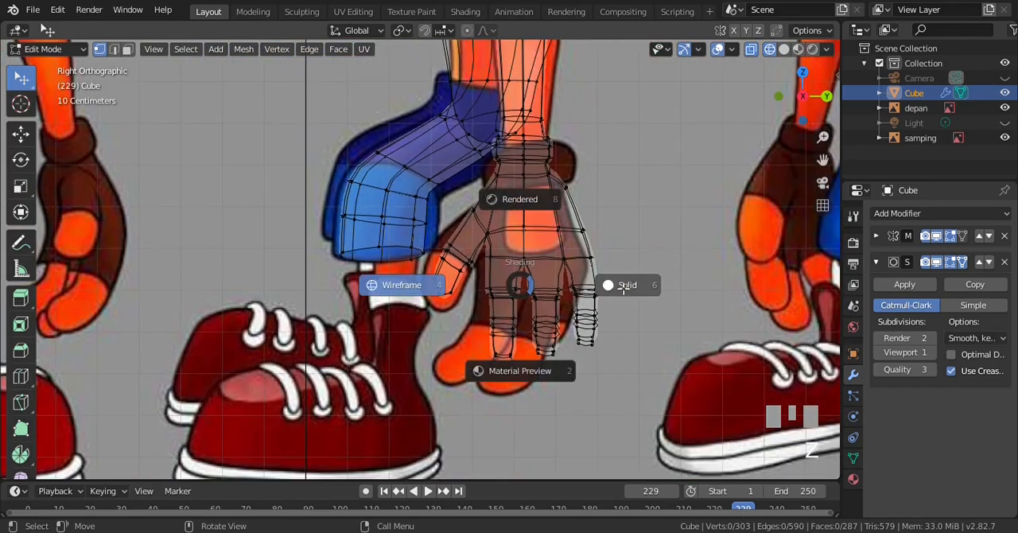
left_click(618, 283)
key("Tab")
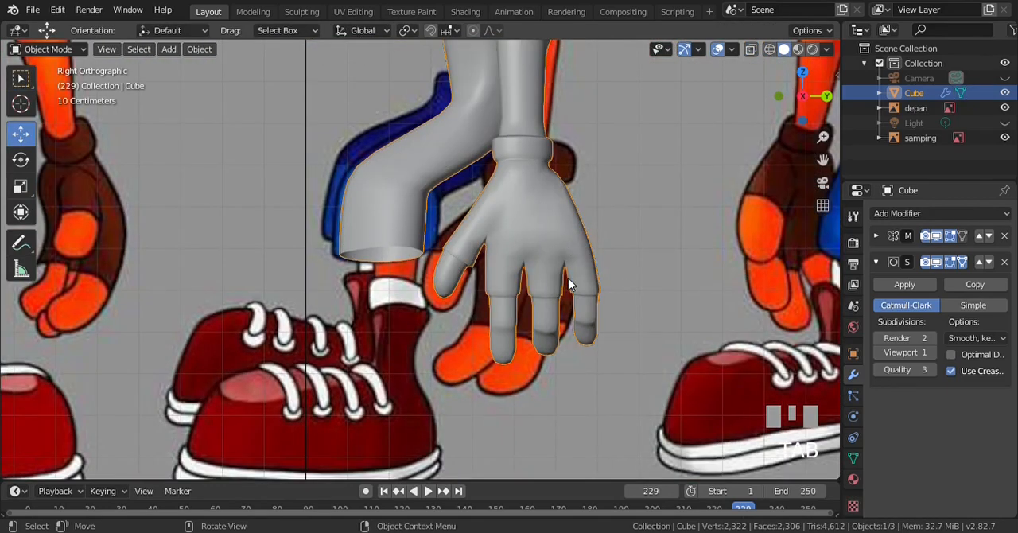
key("Tab")
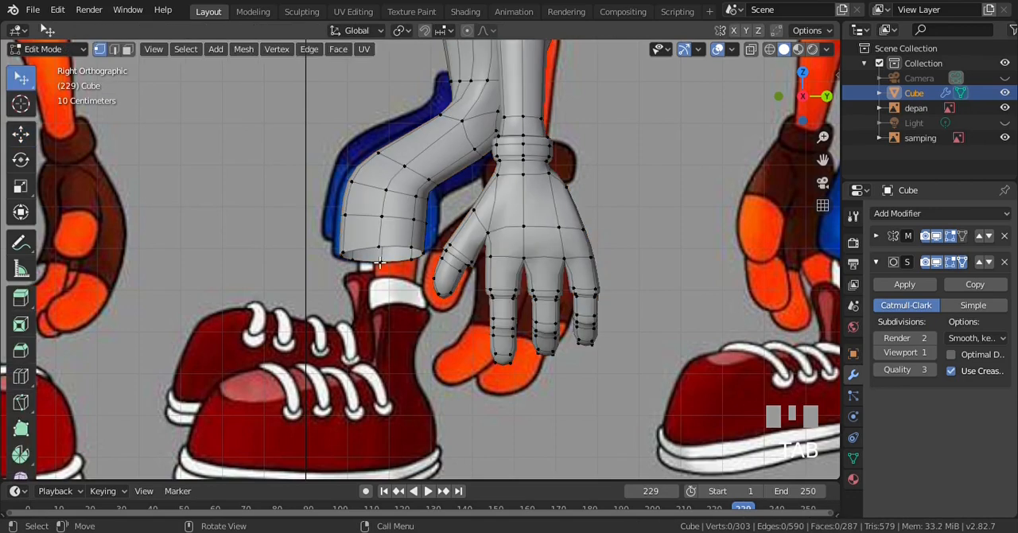
Turn off the Subdivision modifier's viewport display and switch to wireframe shading with the knee in view
key("ctrl+KP_4")
key("ctrl+KP_4")
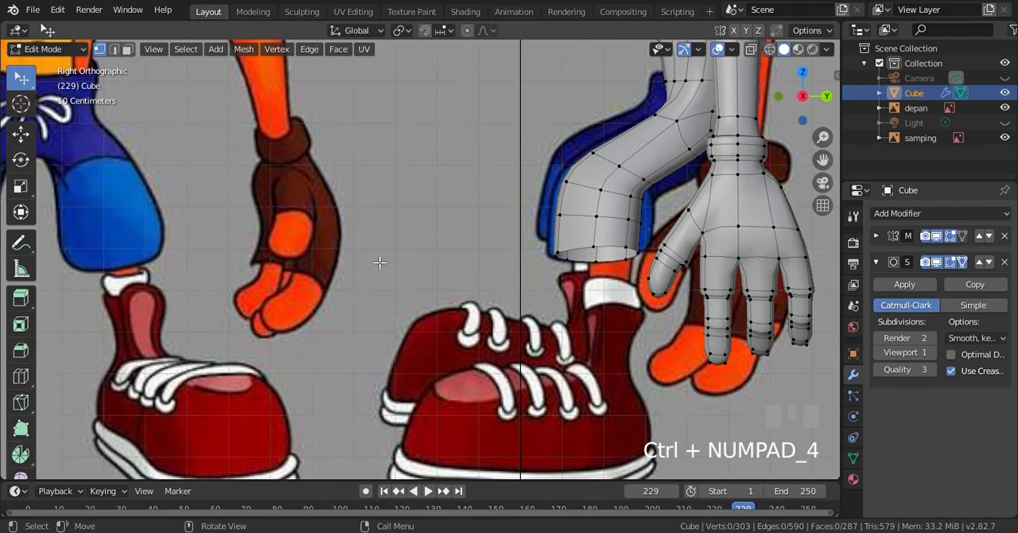
key("ctrl+KP_6")
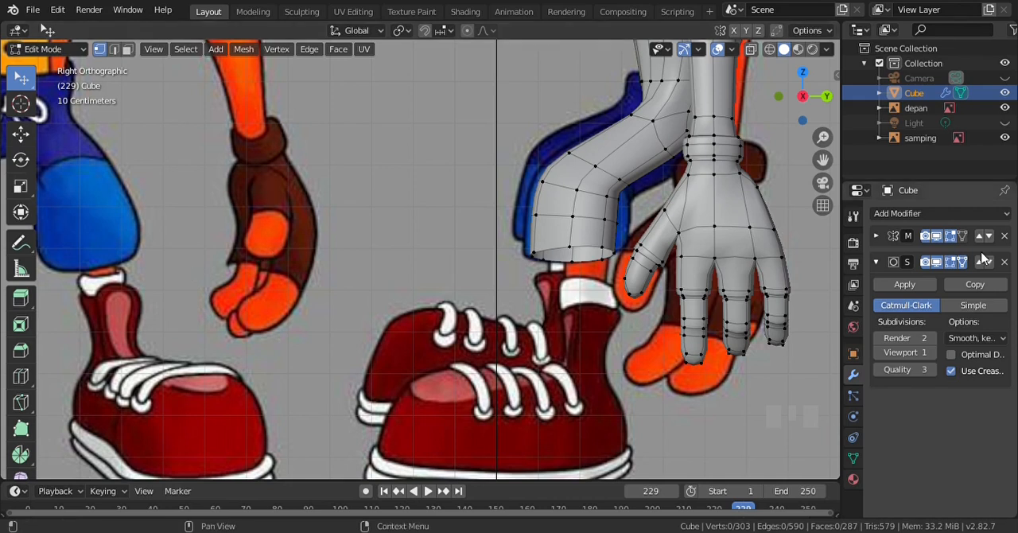
left_click(937, 263)
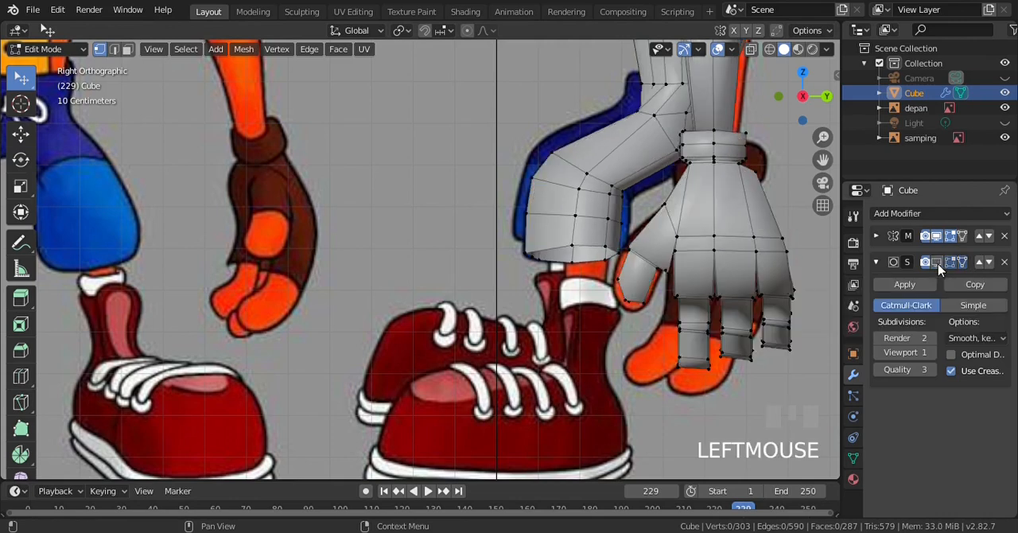
scroll(542, 199, "up", 3)
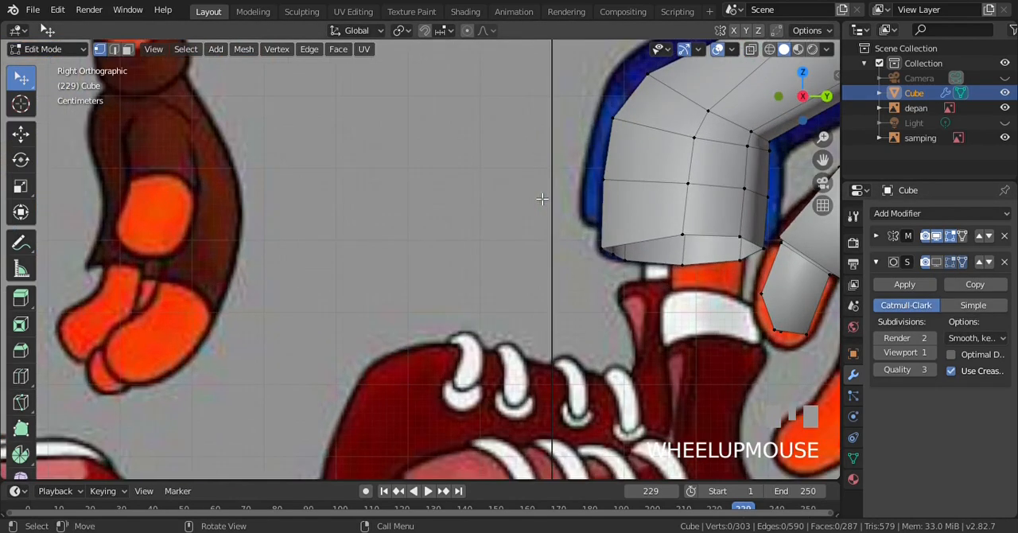
key("ctrl+KP_8")
key("ctrl+KP_8")
key("ctrl+KP_8")
key("ctrl+KP_6")
key("ctrl+KP_6")
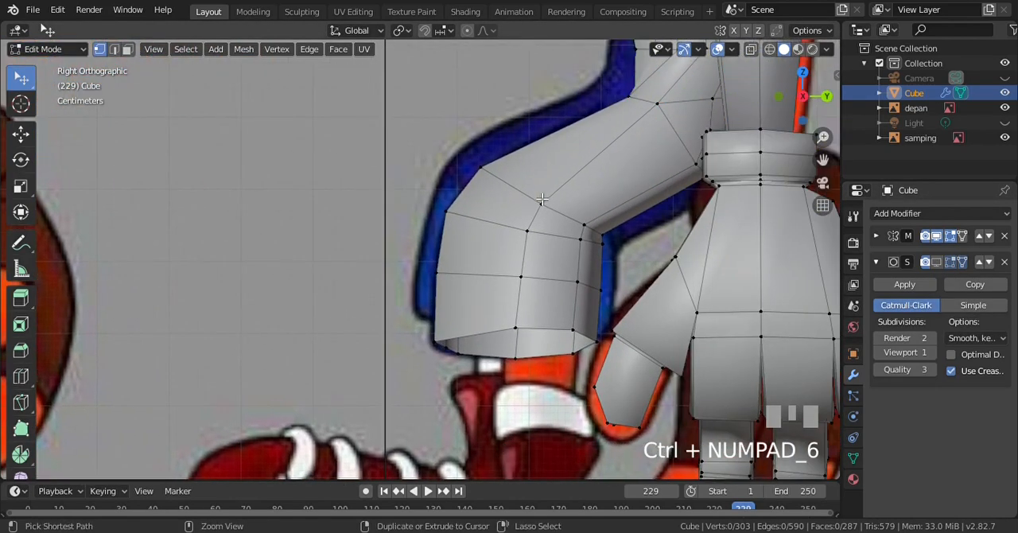
scroll(542, 199, "up", 2)
key("z")
key("KP_4")
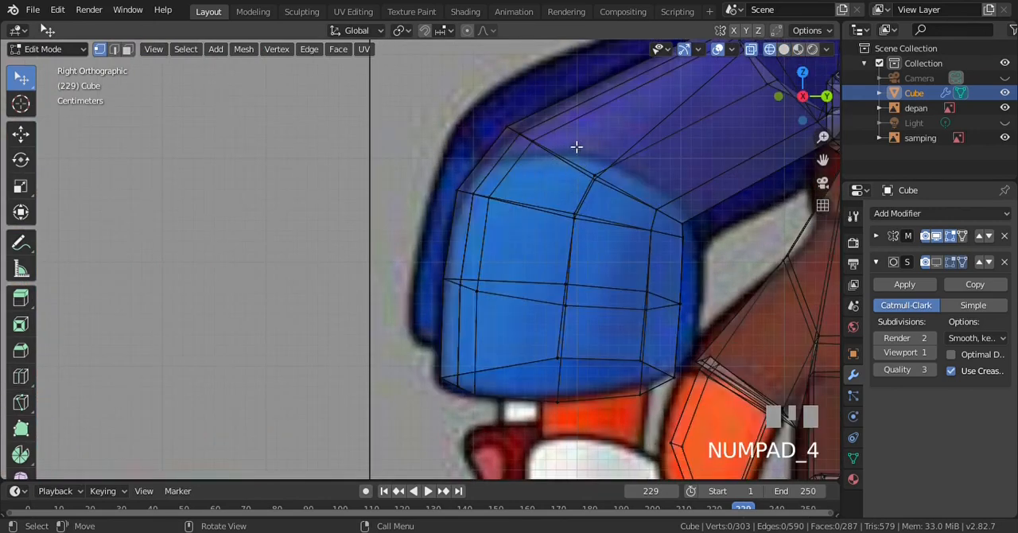
Add one edge loop across the thigh just above the knee bend with slide factor 0.828, and scale it to 0.828
key("ctrl+r")
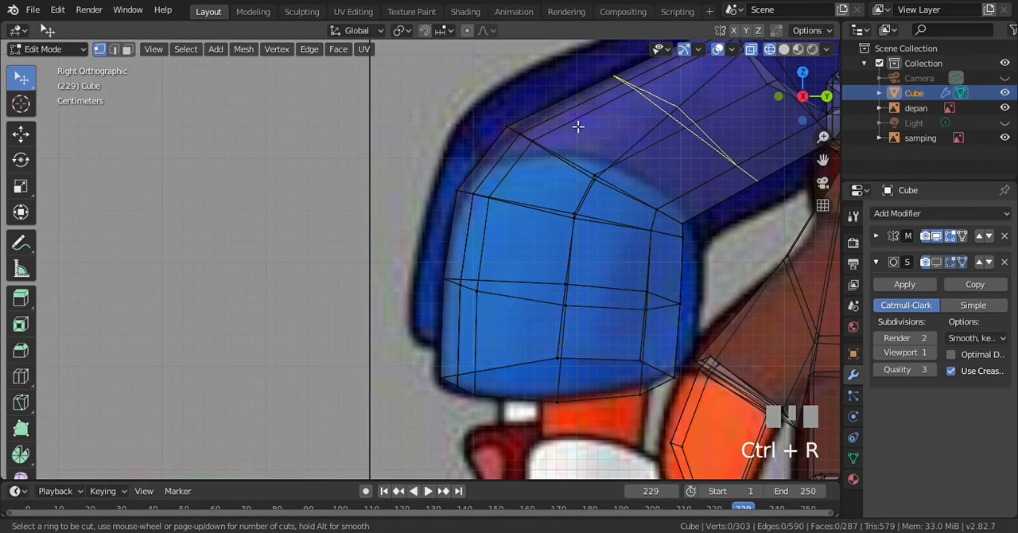
left_click(577, 126)
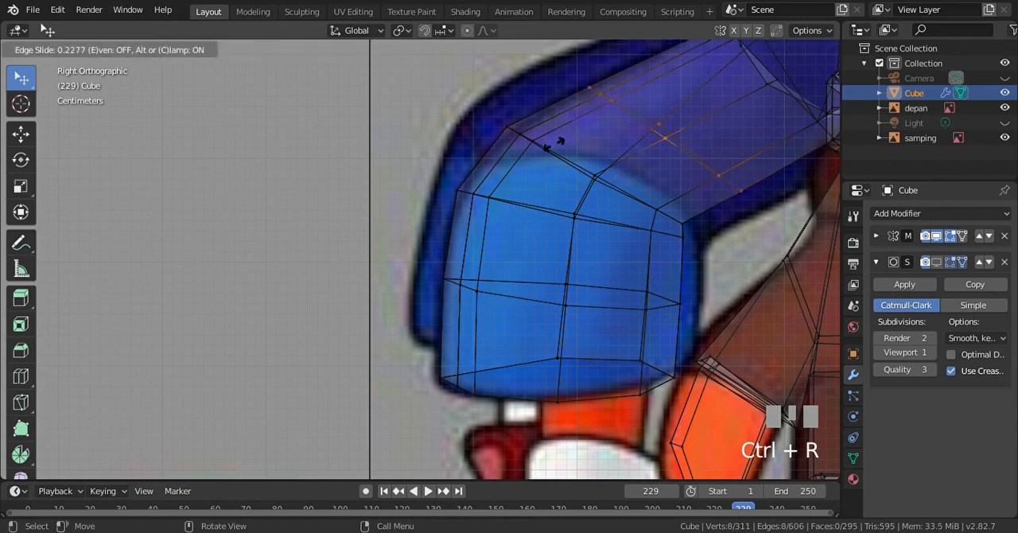
left_click(498, 174)
key("s")
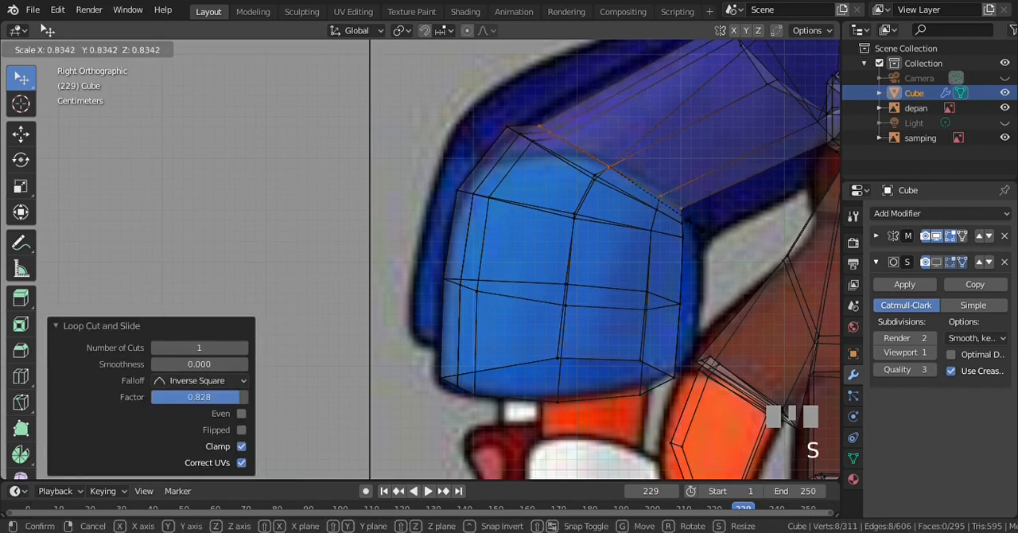
left_click(697, 226)
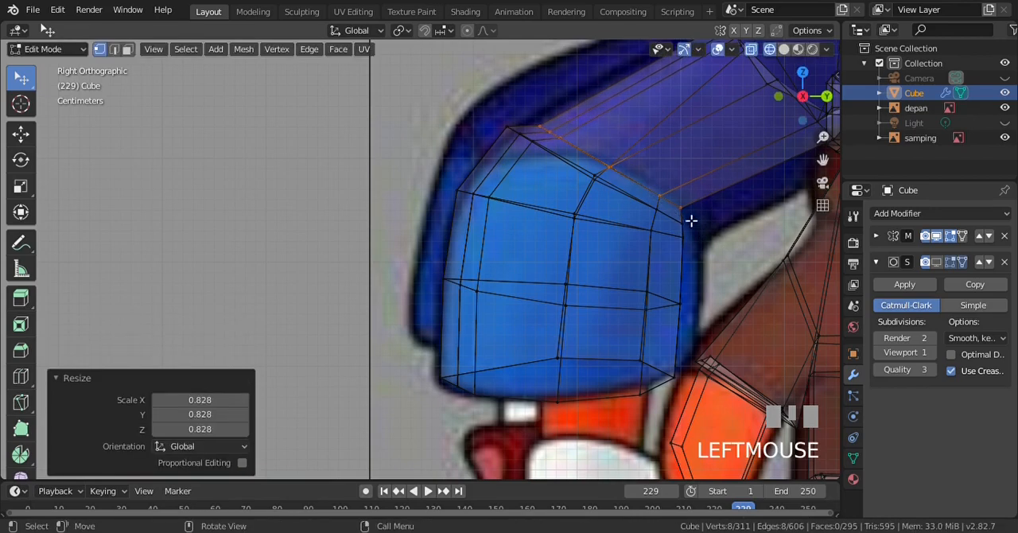
Move the new thigh loop about -0.020 m on Y and -0.019 m on Z past the knee bend, and deselect everything
key("g")
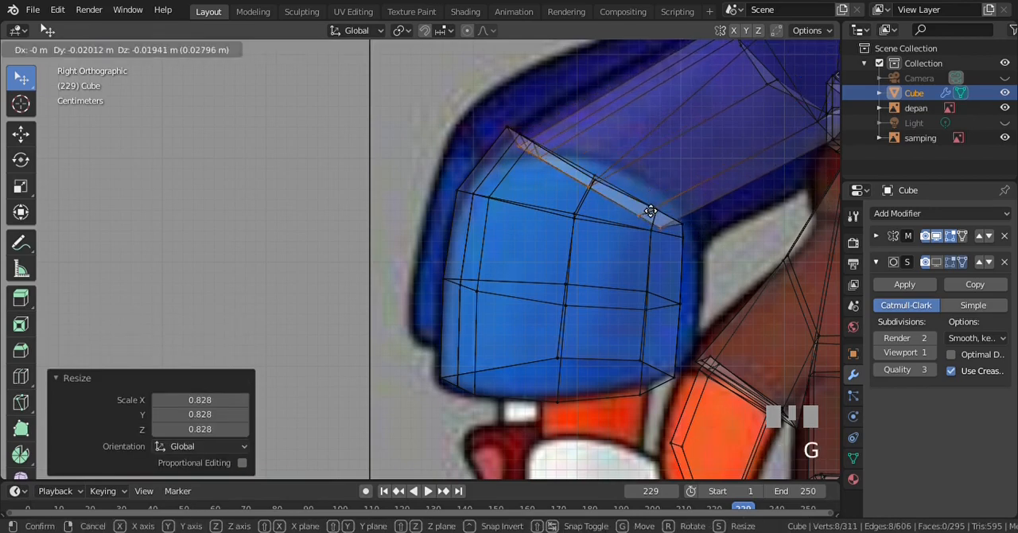
left_click(649, 209)
key("alt+a")
Extrude the trouser leg's bottom edge loop inward by scaling it to 0.714
key("b")
left_click_drag(435, 346, 682, 416)
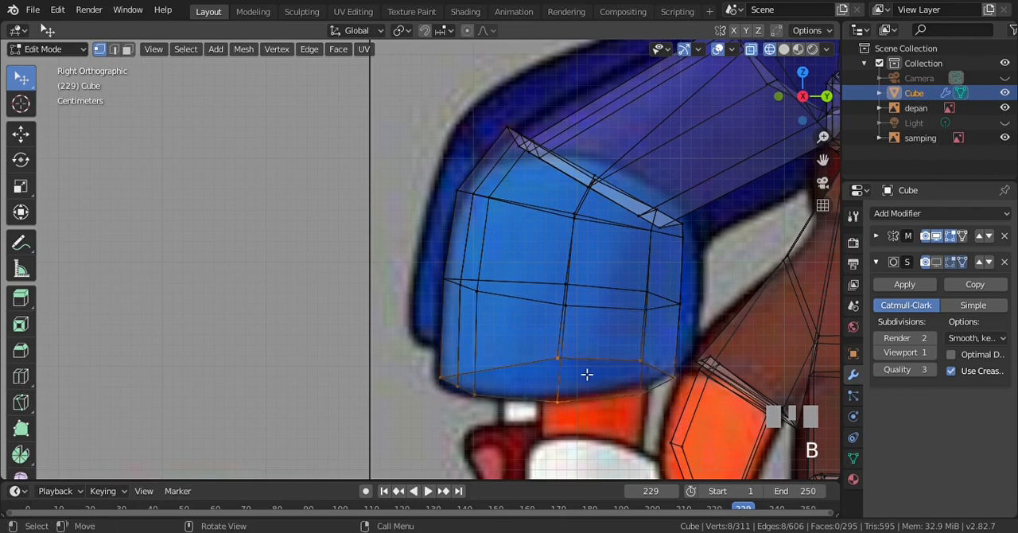
key("e")
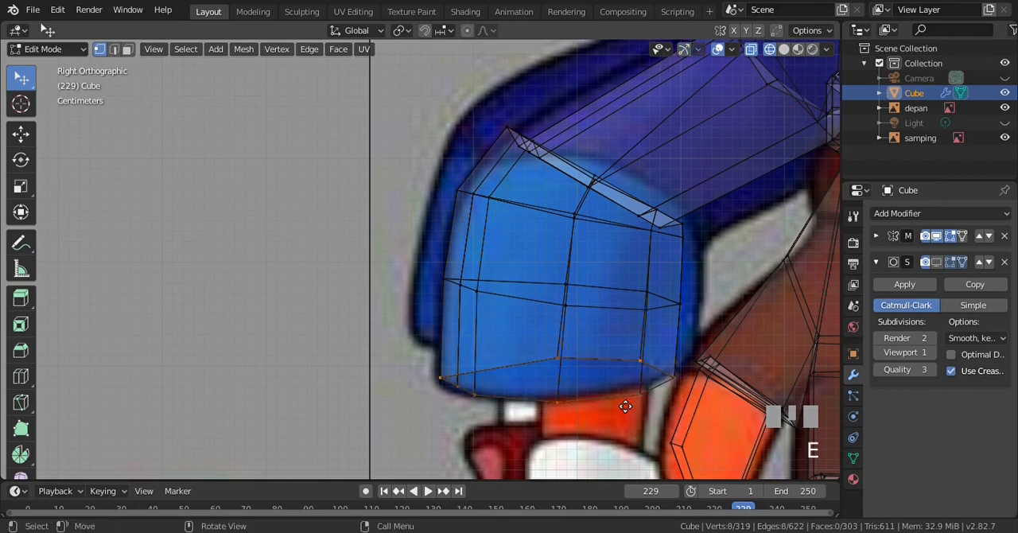
key("s")
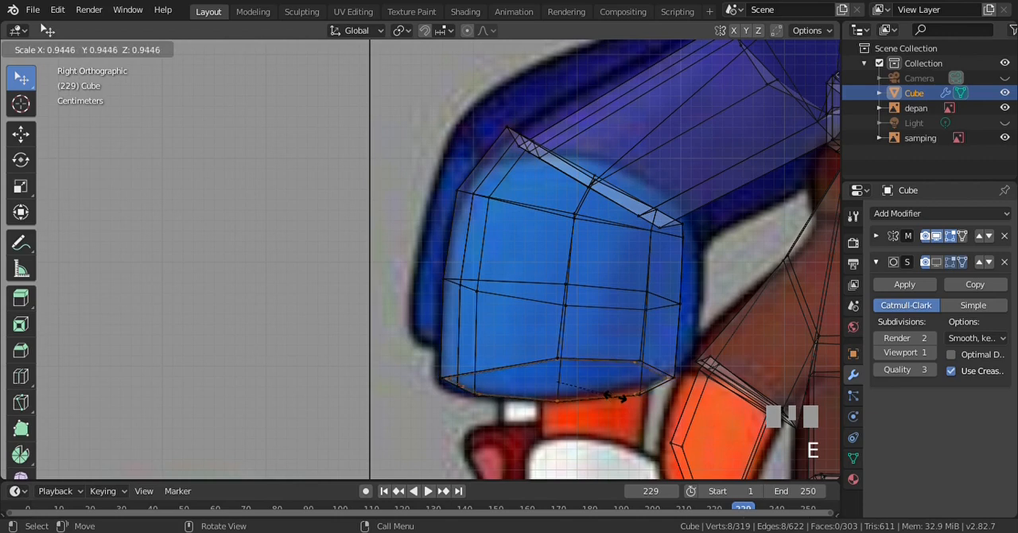
left_click(606, 388)
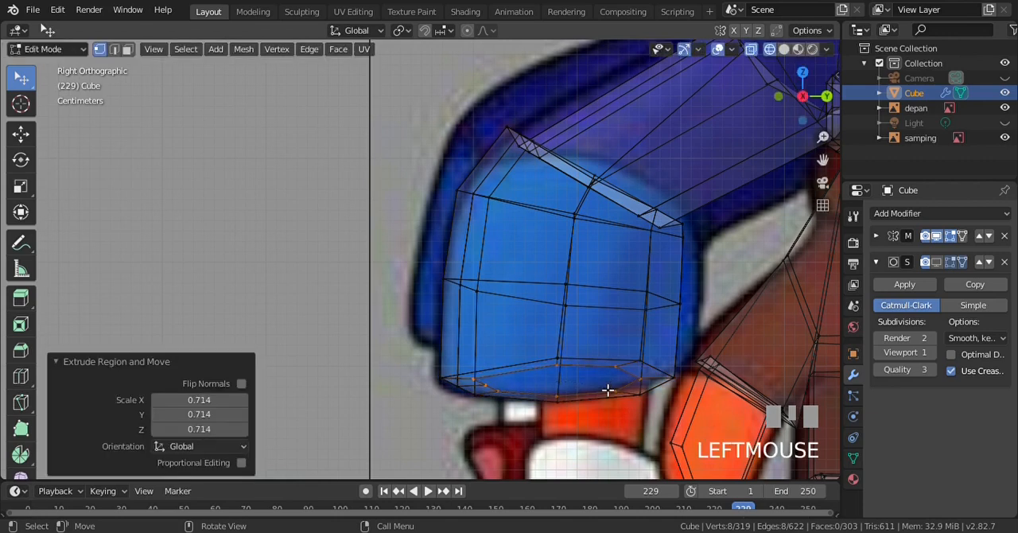
Raise the inner hem loop about 0.022 m into the trouser leg, resize it and shift it 0.0124 m along Y
key("g")
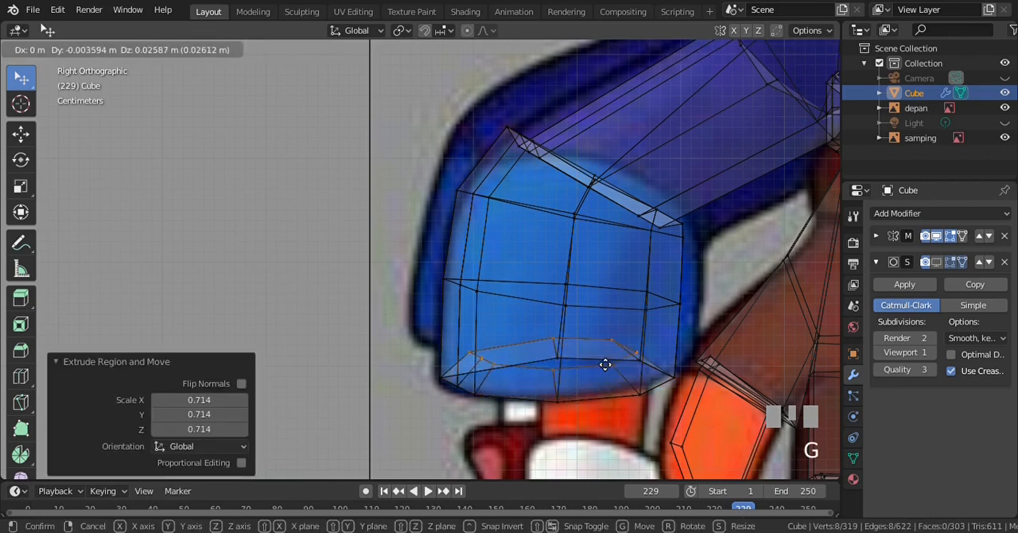
left_click(606, 368)
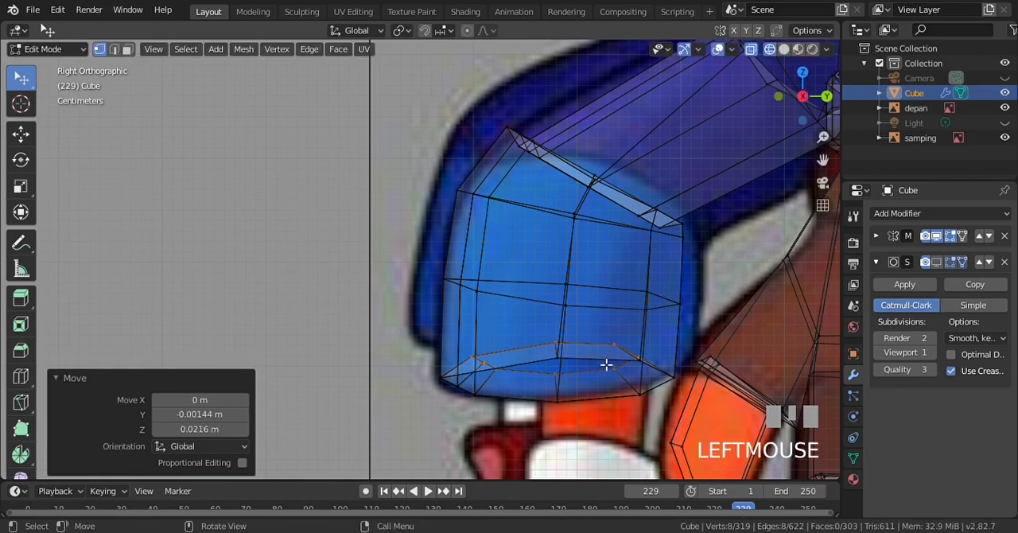
scroll(606, 366, "down", 2)
key("s")
left_click(578, 369)
key("g")
Extrude the inner loop about 0.249 m down to form the shin, scale its end to 0.783 and adjust its position
scroll(536, 340, "down", 2)
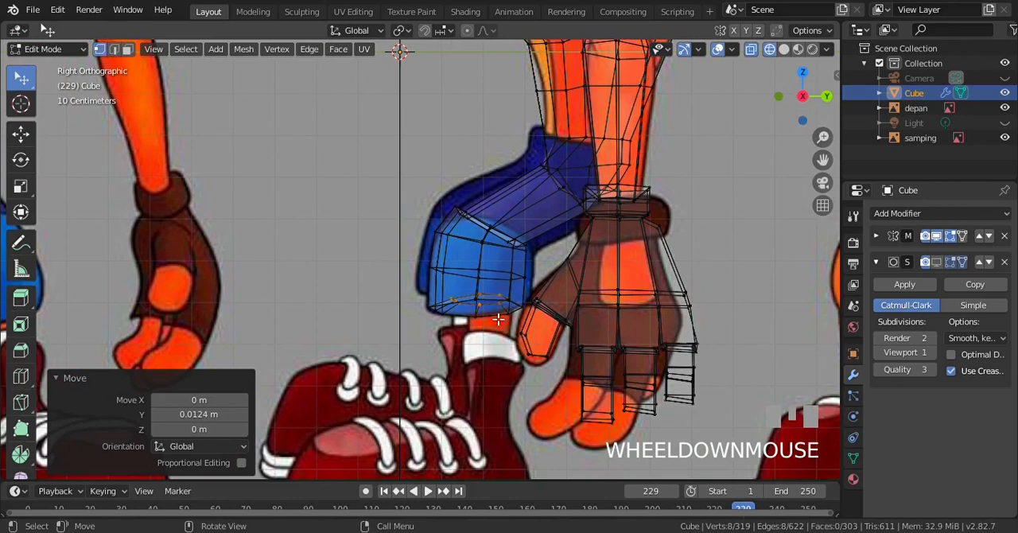
key("e")
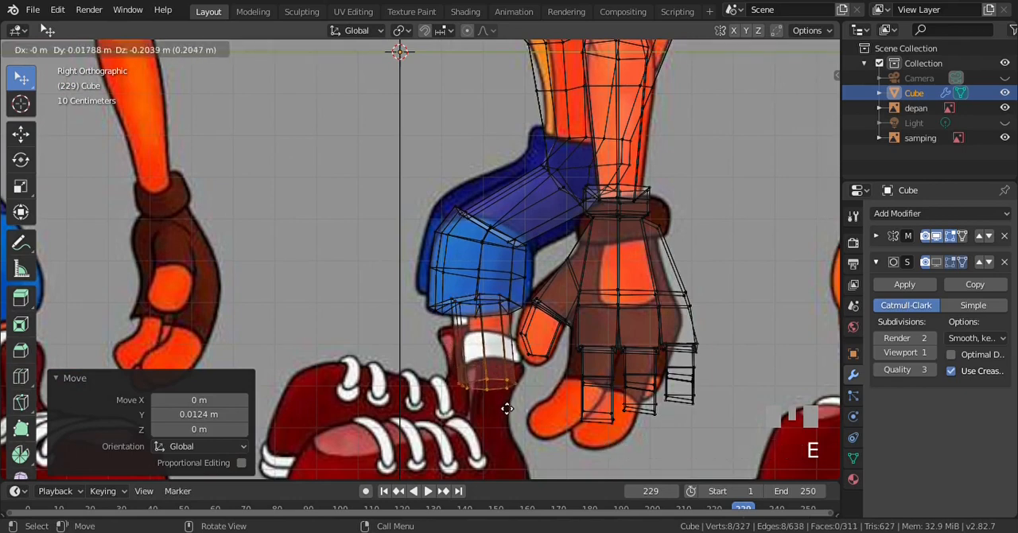
left_click(527, 425)
key("s")
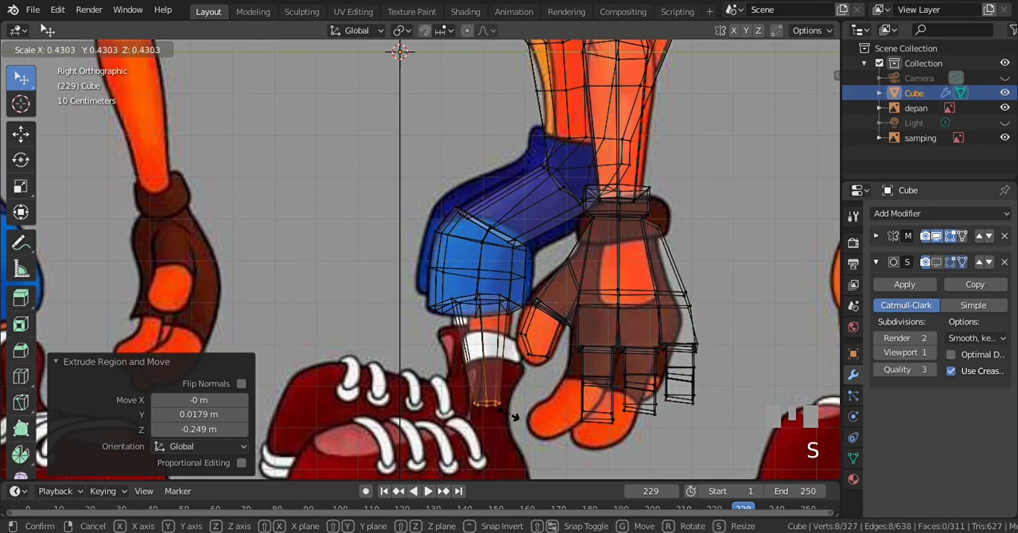
left_click(536, 427)
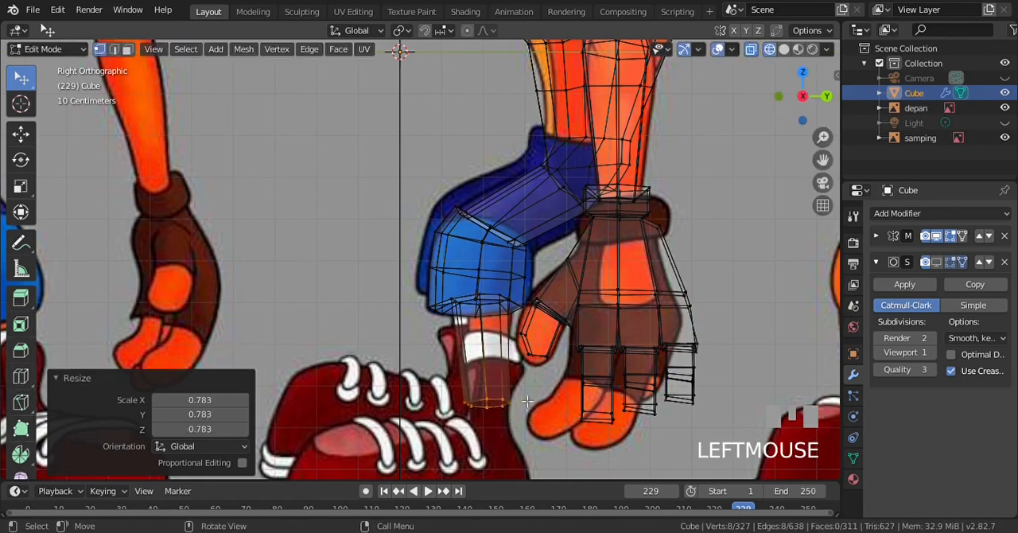
key("g")
left_click(508, 318)
In the front wireframe view, rotate the shin's bottom loop 9.18° and move it outward onto the reference ankle
key("z")
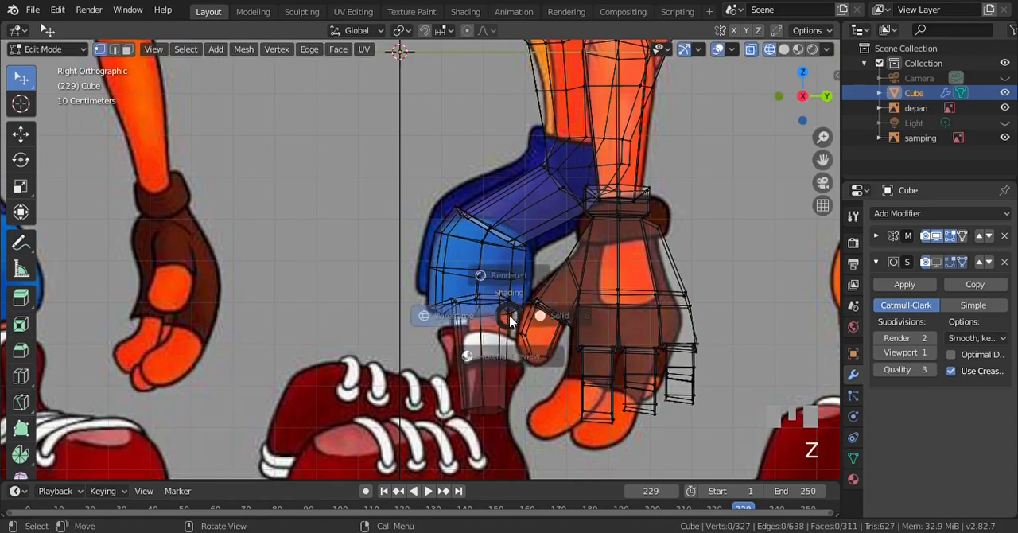
key("KP_1")
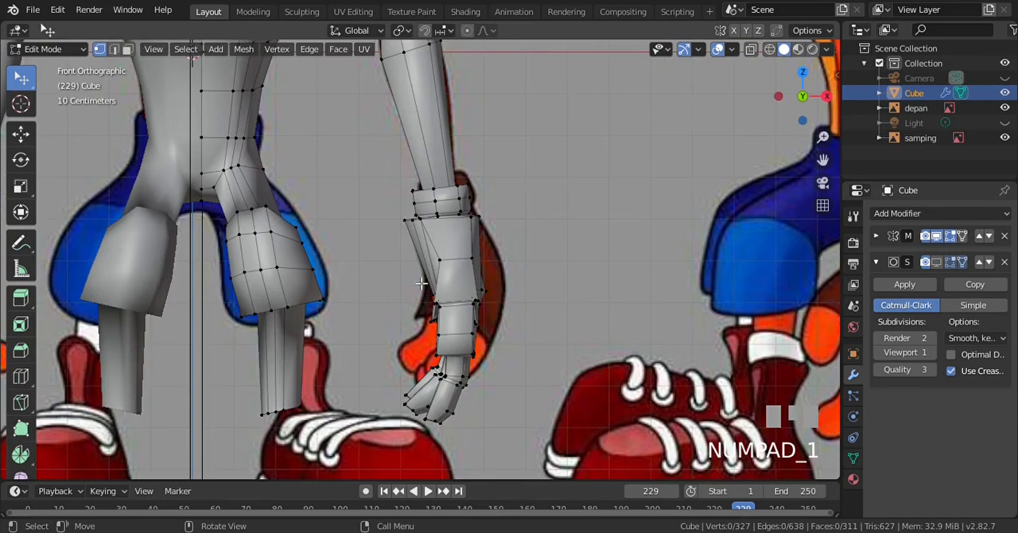
key("z")
left_click(238, 383)
key("b")
left_click_drag(237, 376, 345, 442)
key("r")
left_click(405, 388)
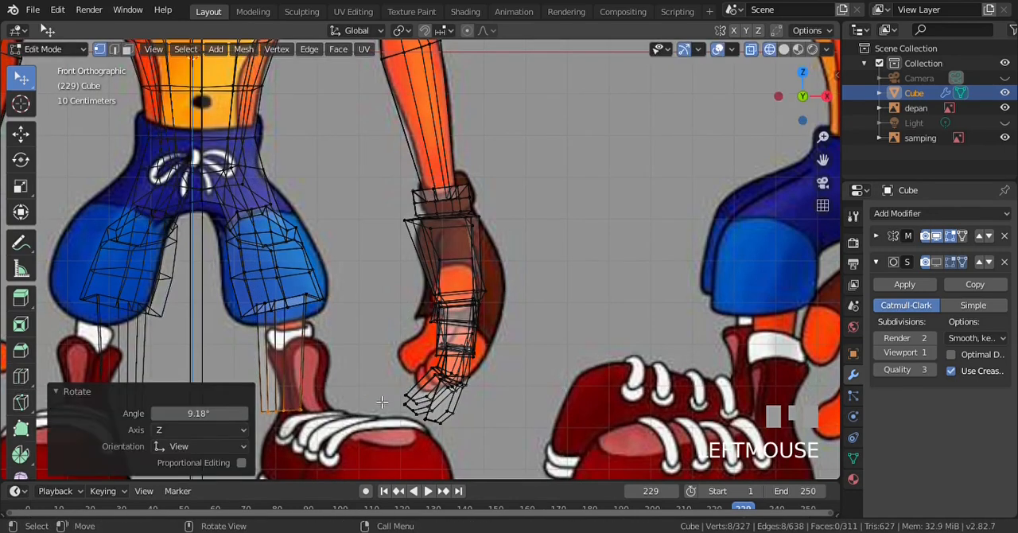
key("g")
left_click(401, 402)
Return to solid shading in the right side view and turn on the Subdivision modifier's viewport display
key("z")
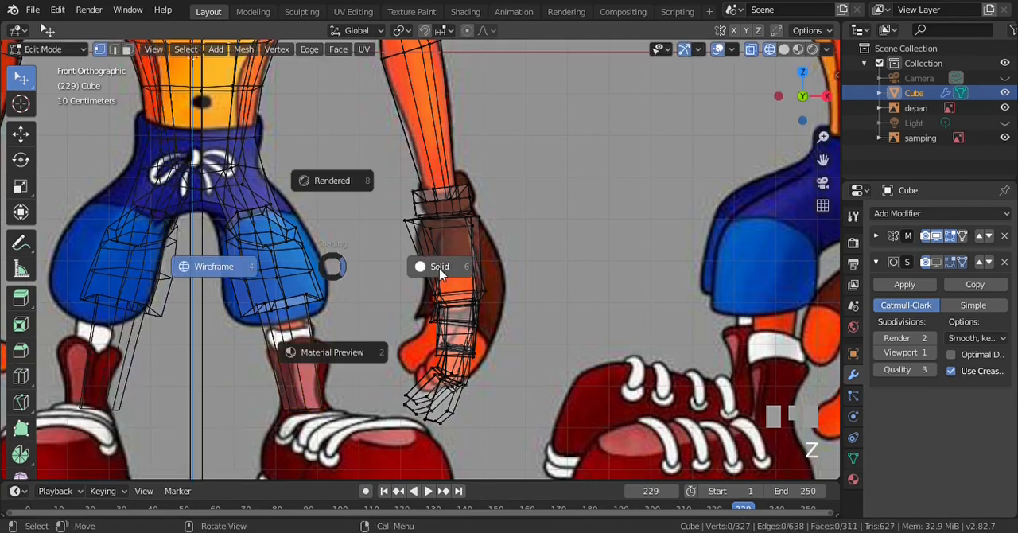
left_click(349, 249)
scroll(350, 249, "down", 3)
key("KP_3")
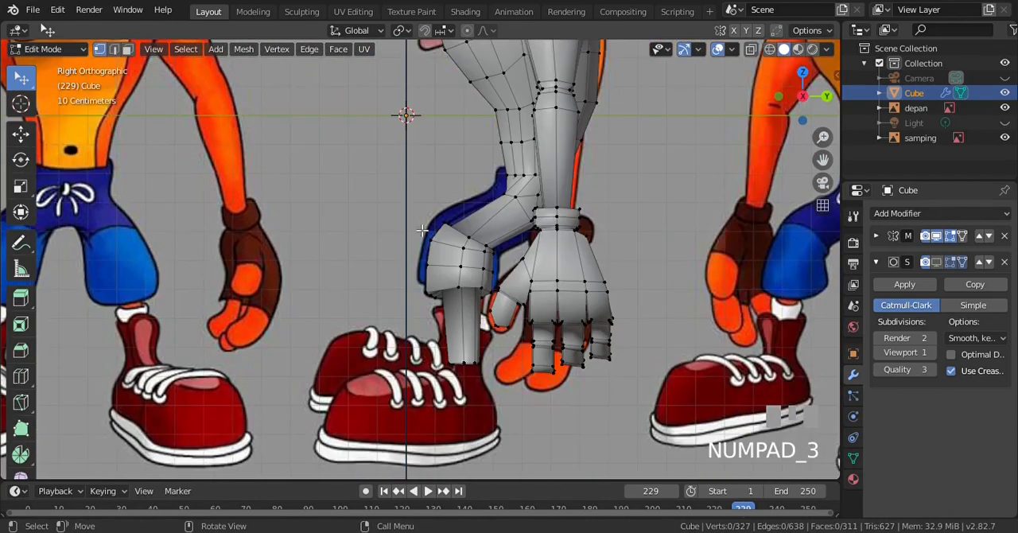
scroll(630, 228, "up", 3)
left_click(936, 262)
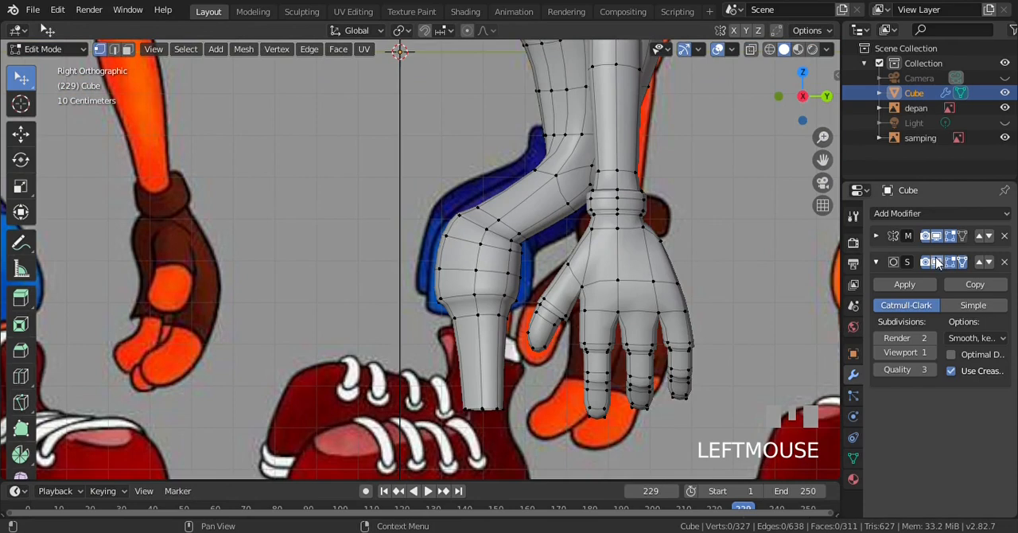
scroll(493, 226, "up", 5)
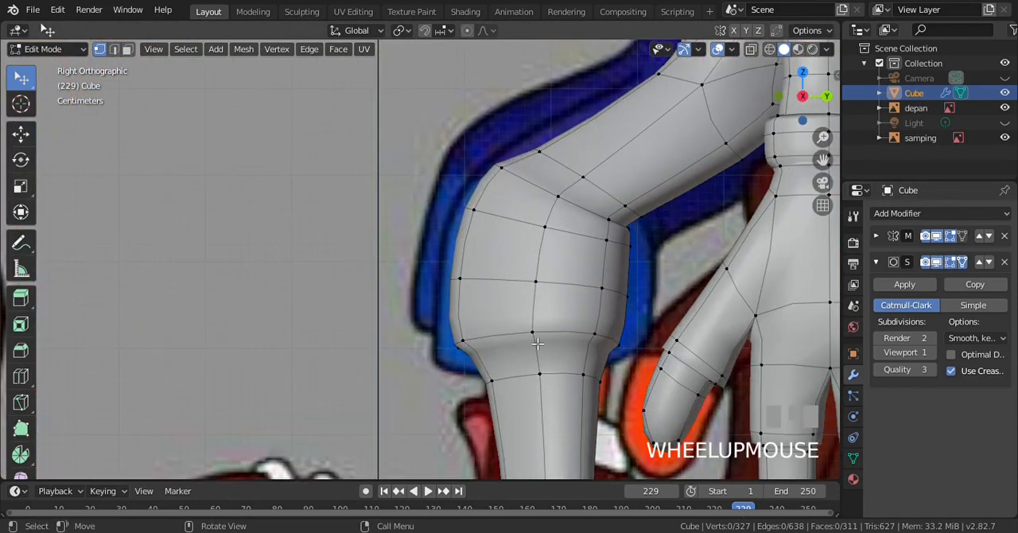
Add an edge loop just below the knee fold to sharpen the top of the lower trouser section
key("ctrl+r")
left_click(542, 213)
left_click(551, 248)
key("a")
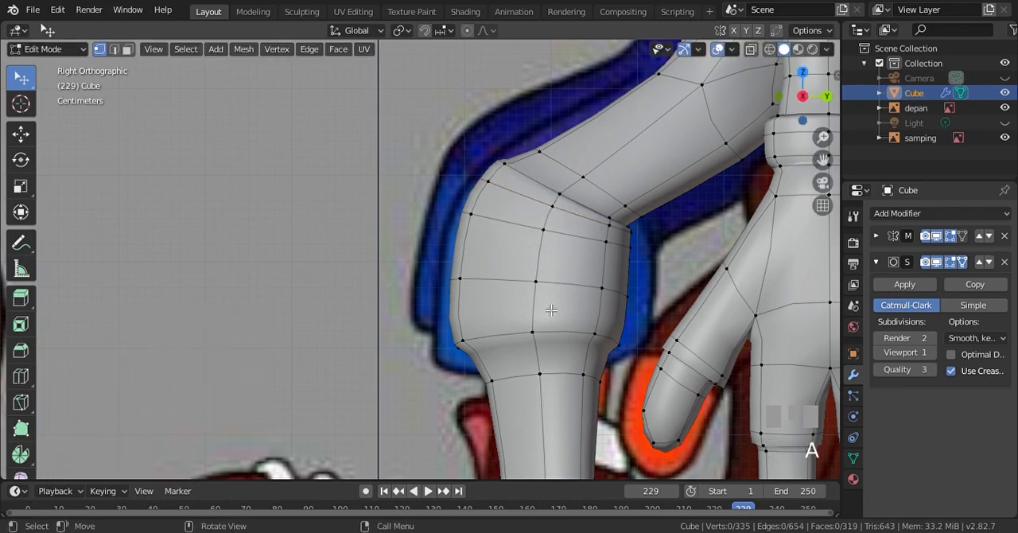
Add an edge loop around the lower trouser section just above the hem, and check the smoothed leg in Object Mode
key("ctrl+r")
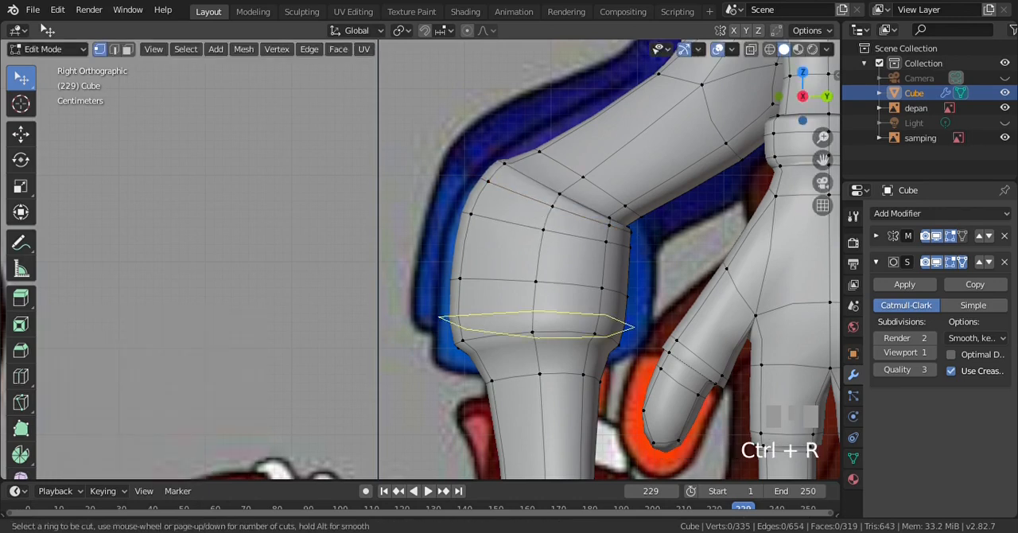
left_click(546, 326)
left_click(545, 298)
scroll(545, 306, "down", 2)
key("a")
key("Tab")
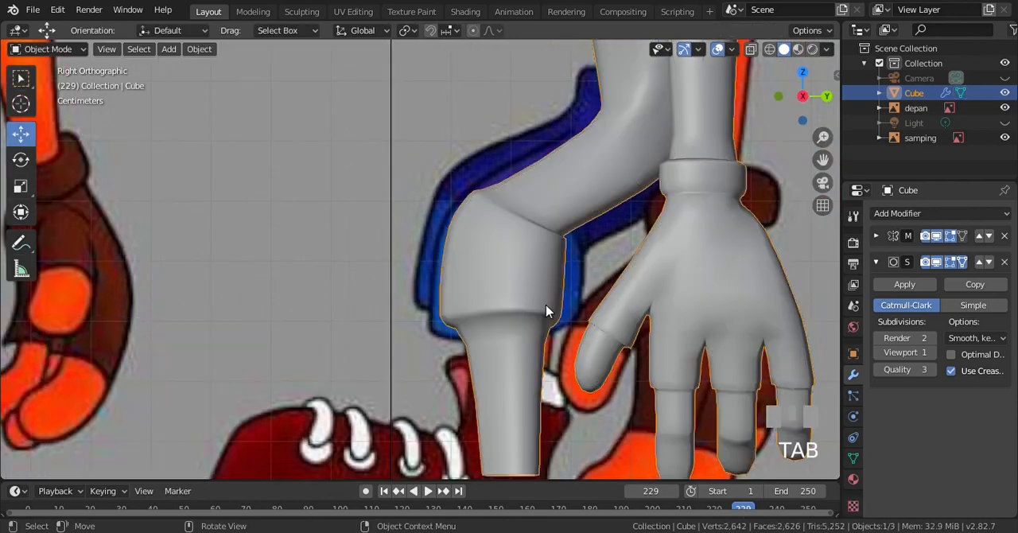
scroll(537, 307, "down", 2)
scroll(538, 307, "up", 5)
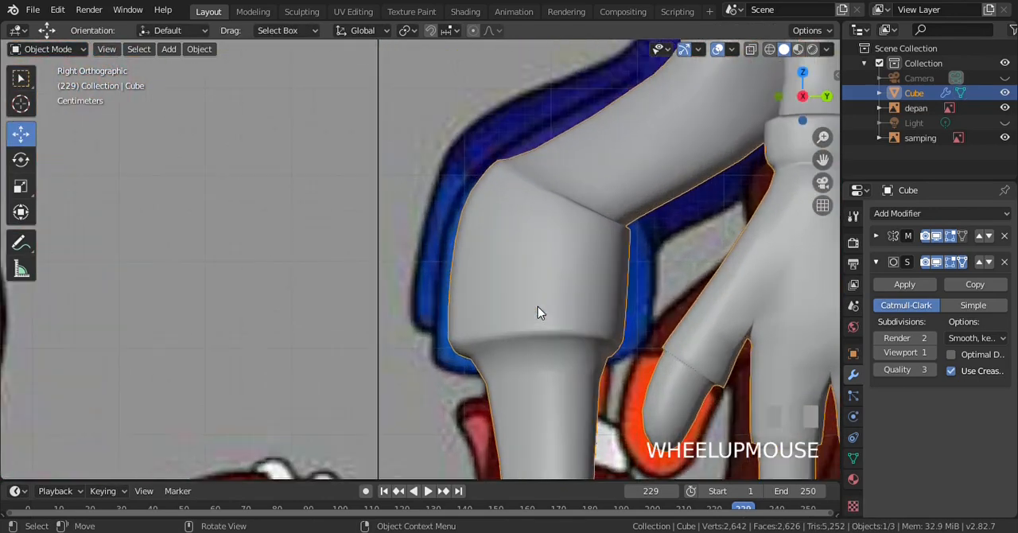
Back in Edit Mode, add an edge loop on the underside of the hem between the trouser and the shin
key("Tab")
key("ctrl+r")
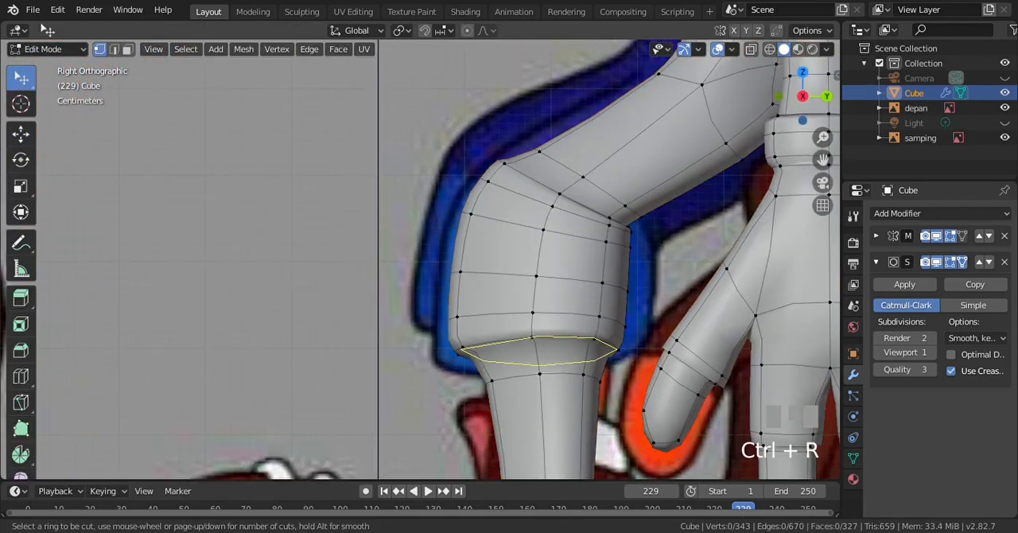
left_click(550, 358)
left_click(550, 358)
key("a")
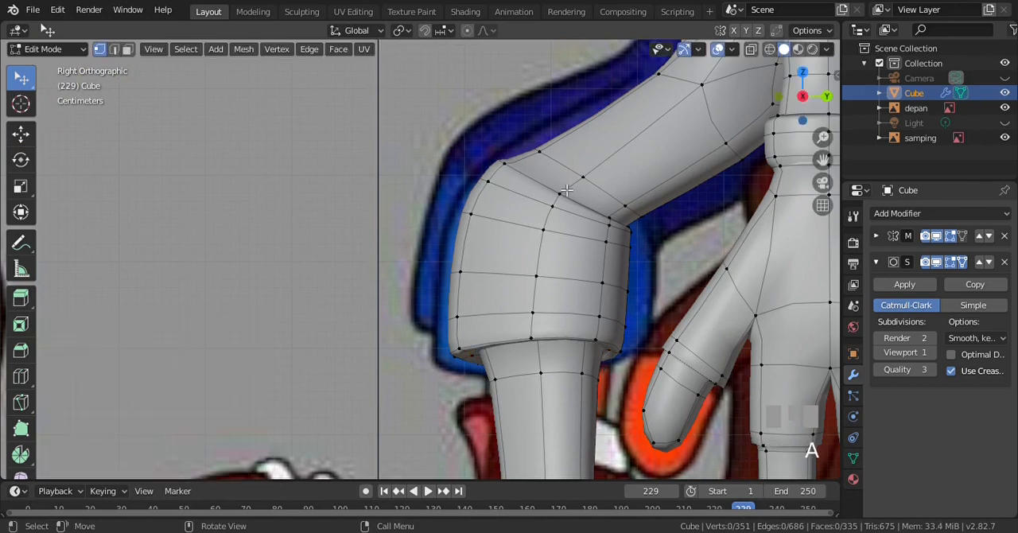
Add an edge loop inside the narrow knee fold between the thigh and the lower trouser section
key("ctrl+r")
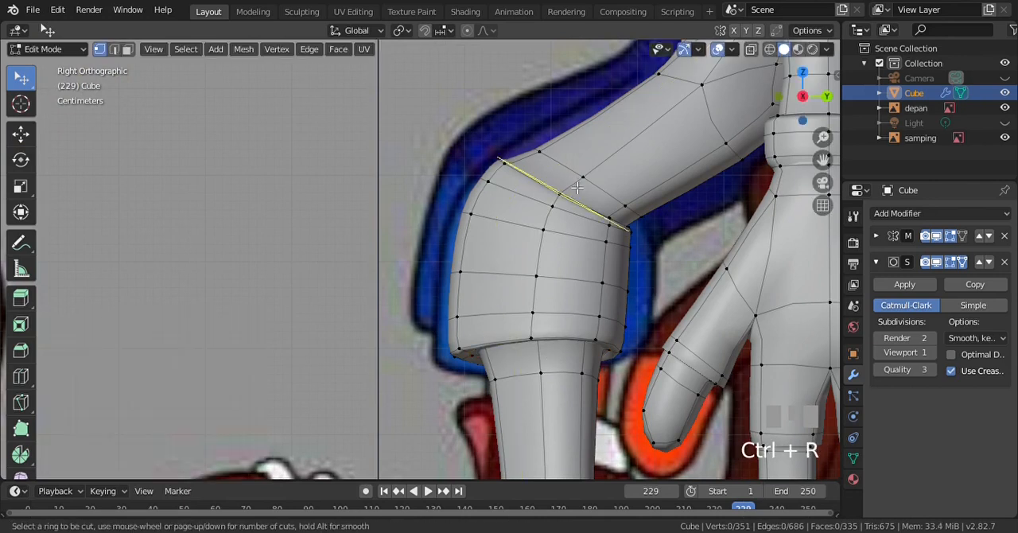
left_click(577, 221)
left_click(577, 221)
scroll(577, 222, "down", 4)
key("a")
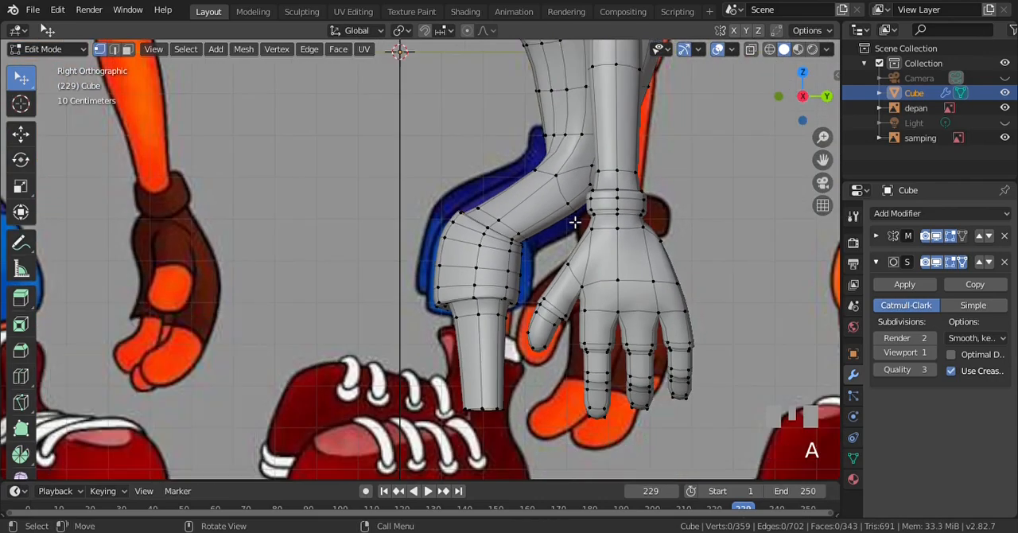
Examine the smoothed legs in Object Mode from the front, the side and rotated perspective views
key("Tab")
scroll(516, 227, "down", 3)
scroll(515, 227, "up", 2)
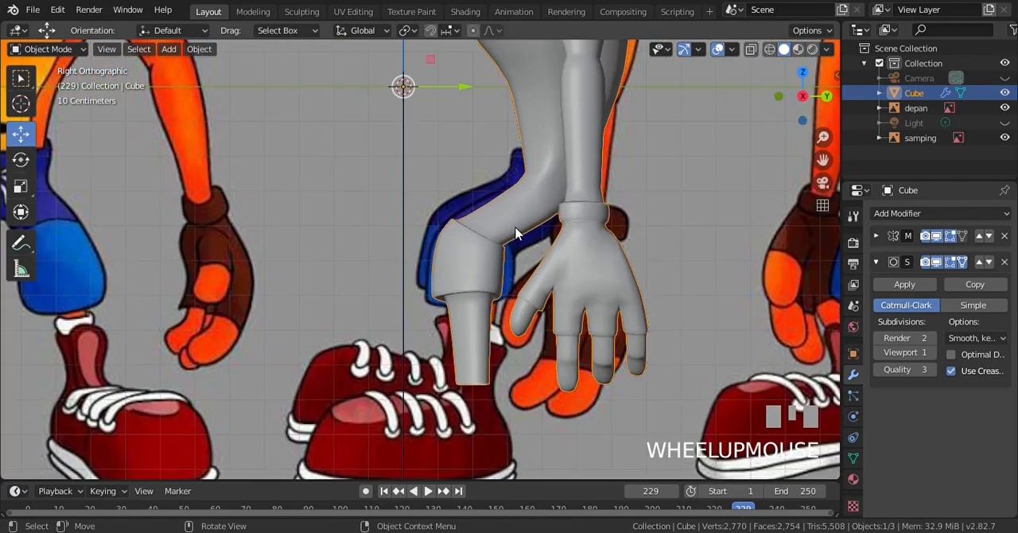
key("KP_1")
scroll(495, 232, "up", 3)
scroll(490, 230, "down", 4)
key("KP_3")
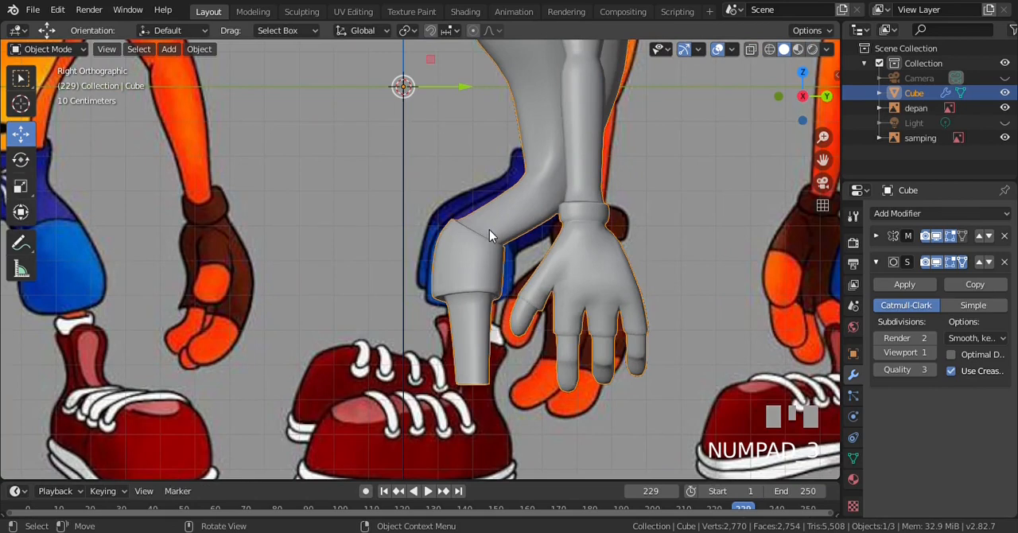
key("KP_4")
key("KP_4")
key("KP_4")
key("KP_4")
key("KP_4")
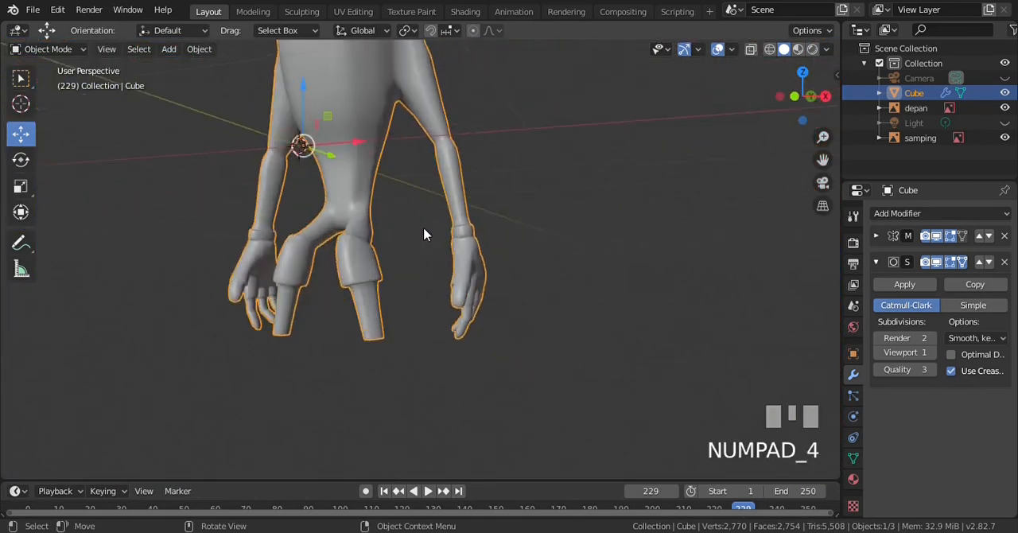
key("KP_3")
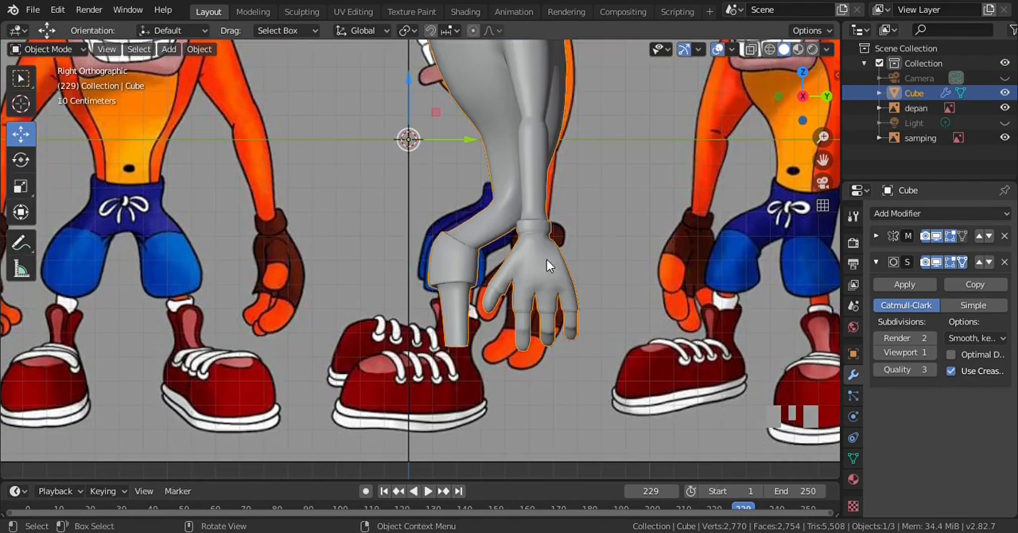
In Edit Mode's front view, add one edge loop around the waist above the trousers with slide factor 0.720
key("Tab")
key("KP_1")
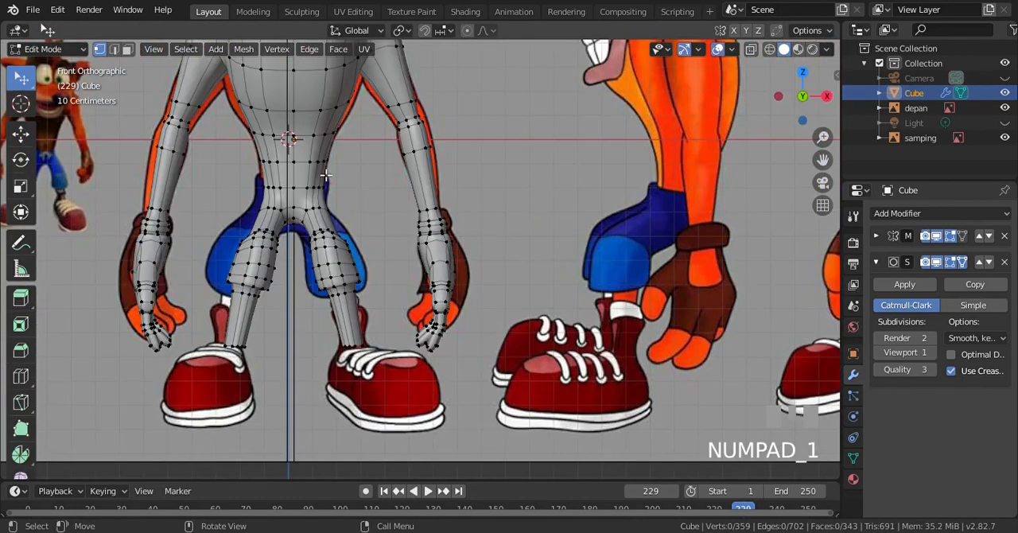
key("ctrl+r")
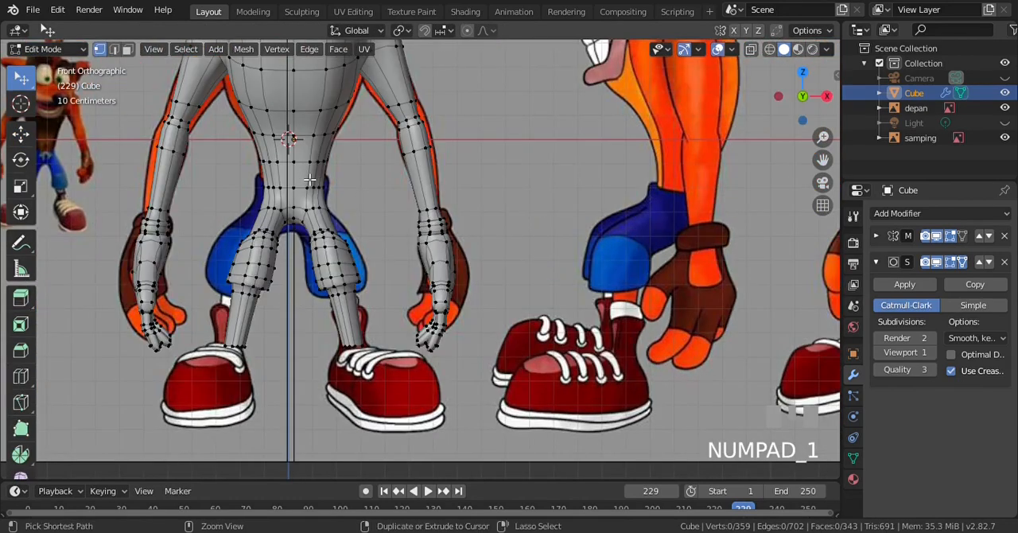
left_click(309, 178)
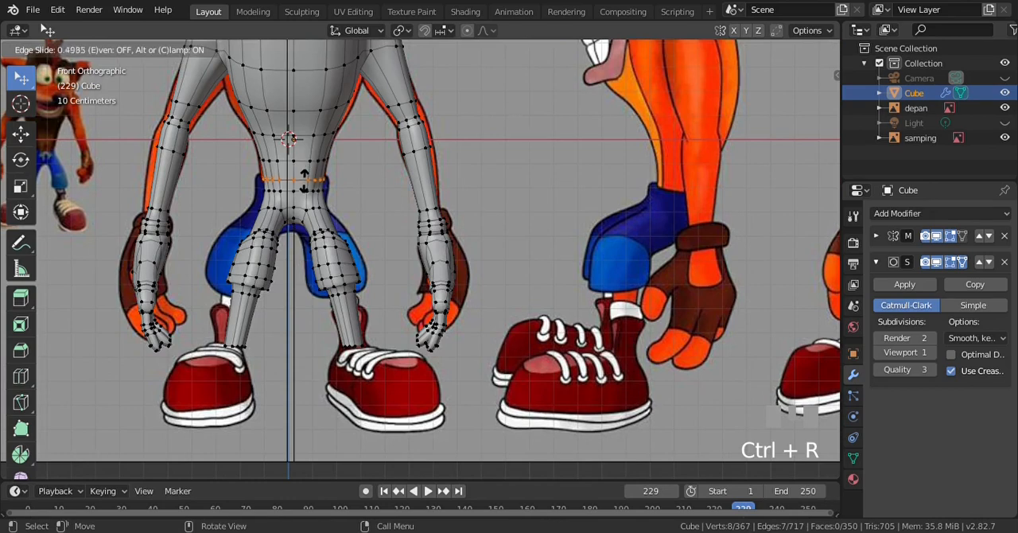
left_click(304, 180)
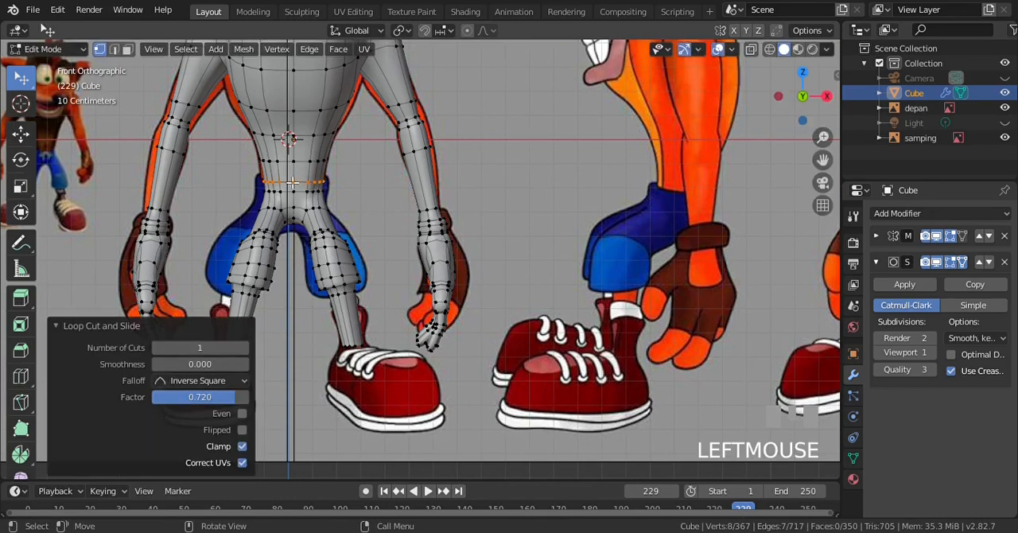
Scale the new waist loop to 0.430, move it about -0.043 m on Z to the trouser top, and deselect everything
scroll(291, 182, "up", 4)
key("s")
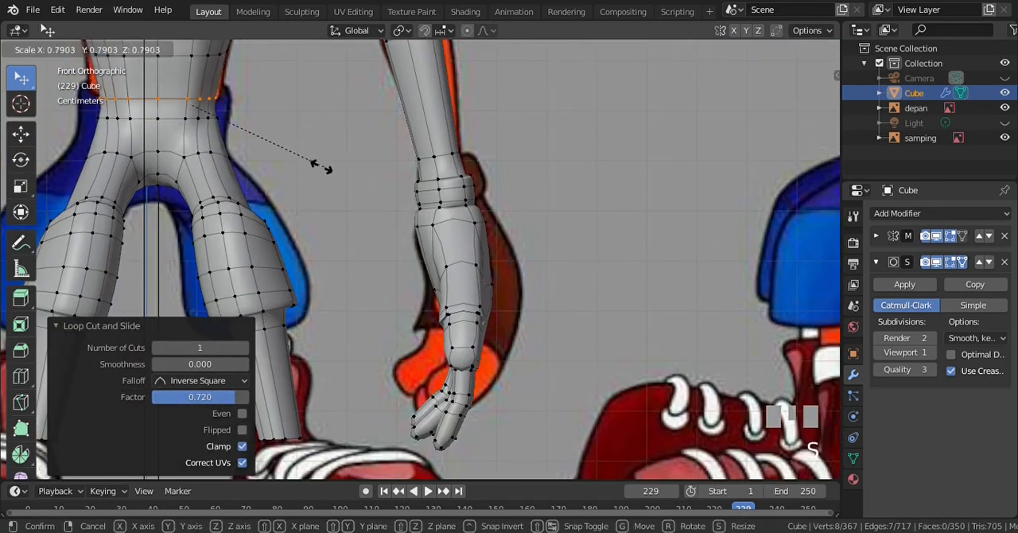
left_click(256, 155)
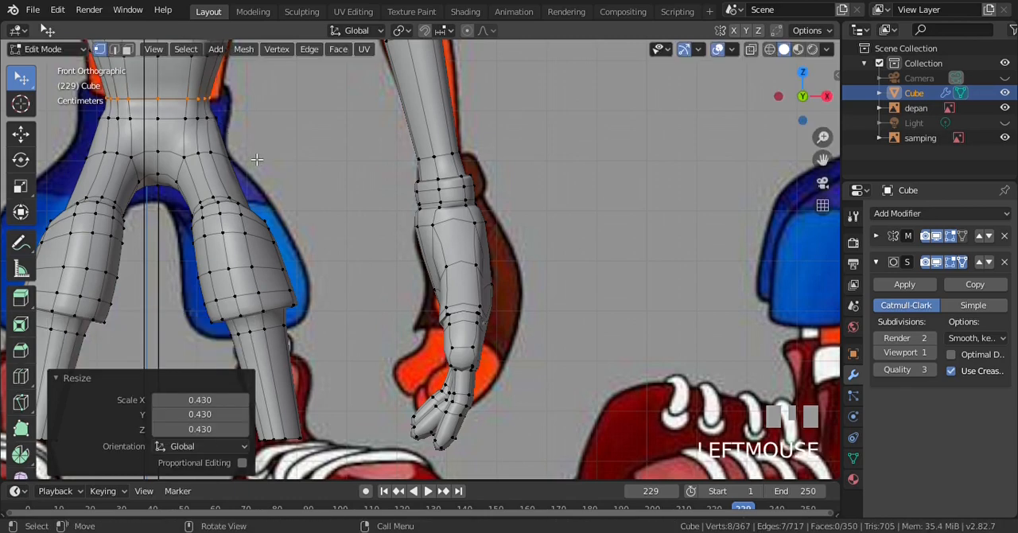
key("g")
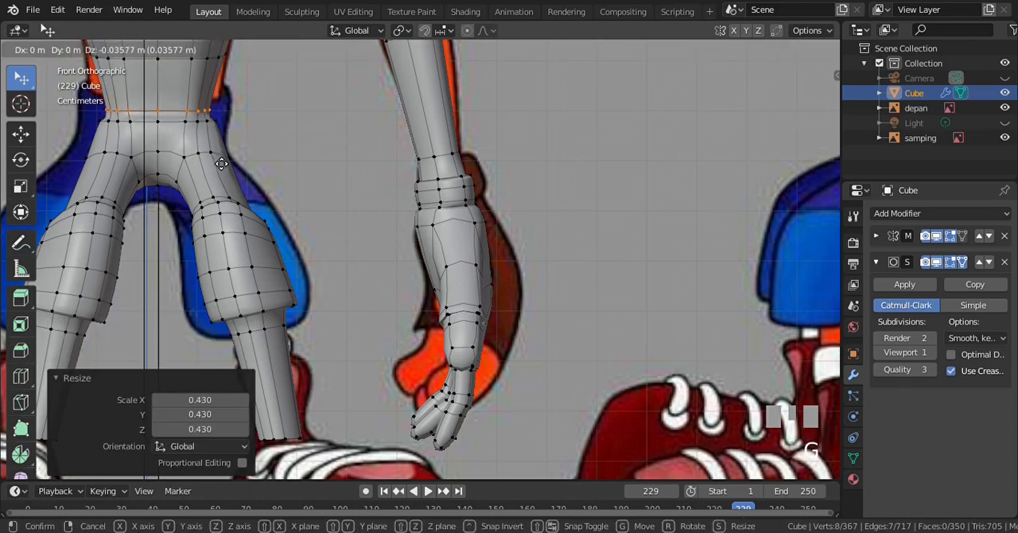
left_click(221, 165)
scroll(263, 167, "down", 3)
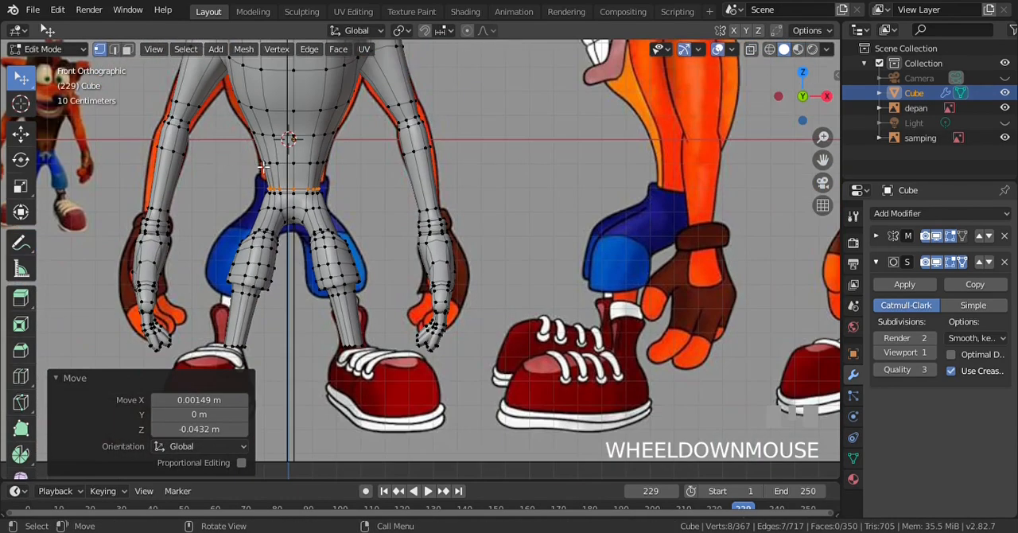
key("a")
Check the waist crease from the right side in Object Mode with the body shown in outline-free solid shading
key("KP_3")
key("Tab")
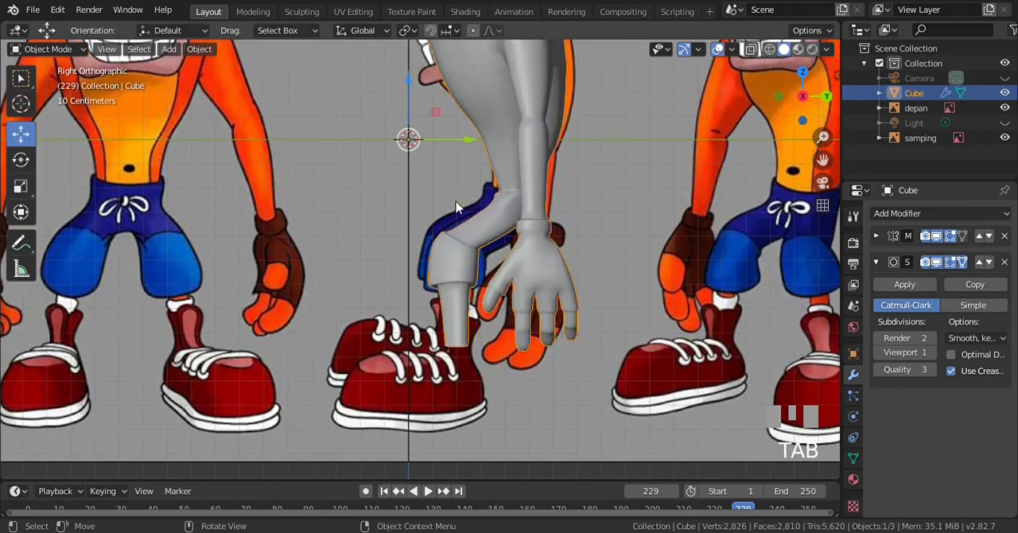
scroll(509, 209, "up", 2)
key("a")
scroll(509, 209, "down", 2)
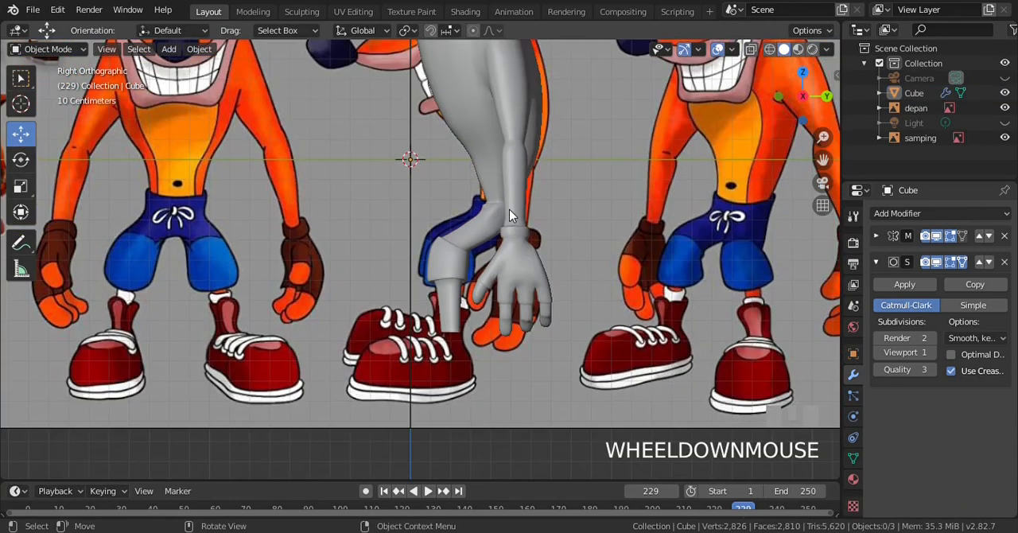